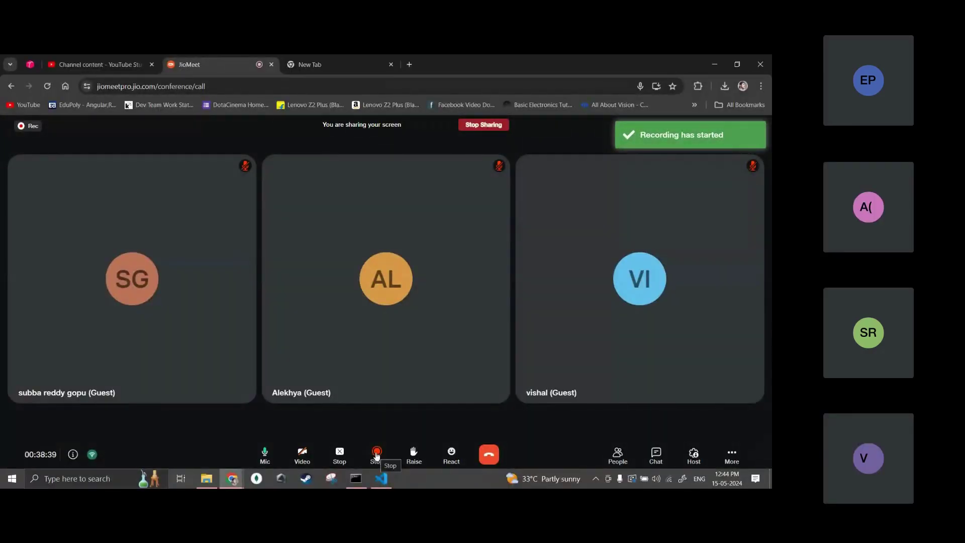
# Step: In the new tab, search Google for 'flow charts in programming'
pyautogui.click(336, 54)
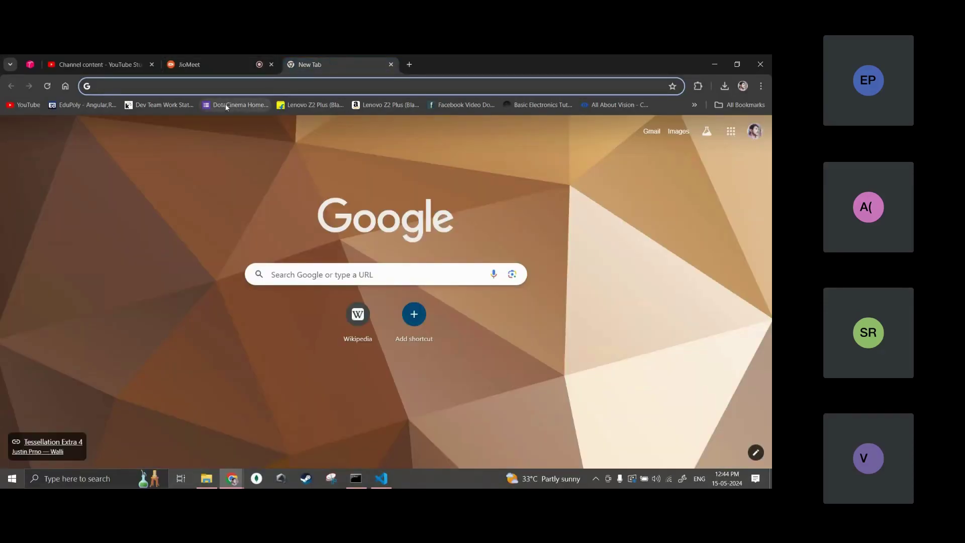
pyautogui.write('flow cha')
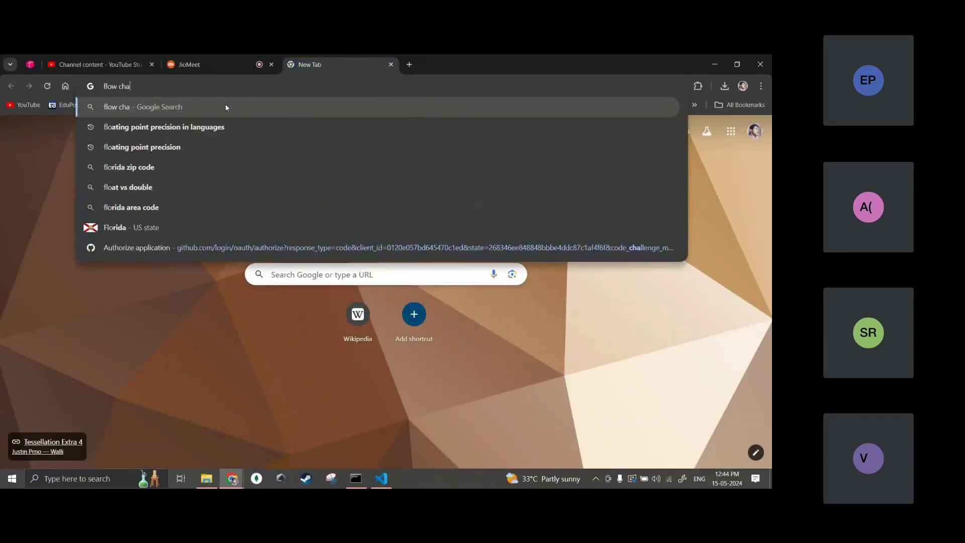
pyautogui.write('rt prog')
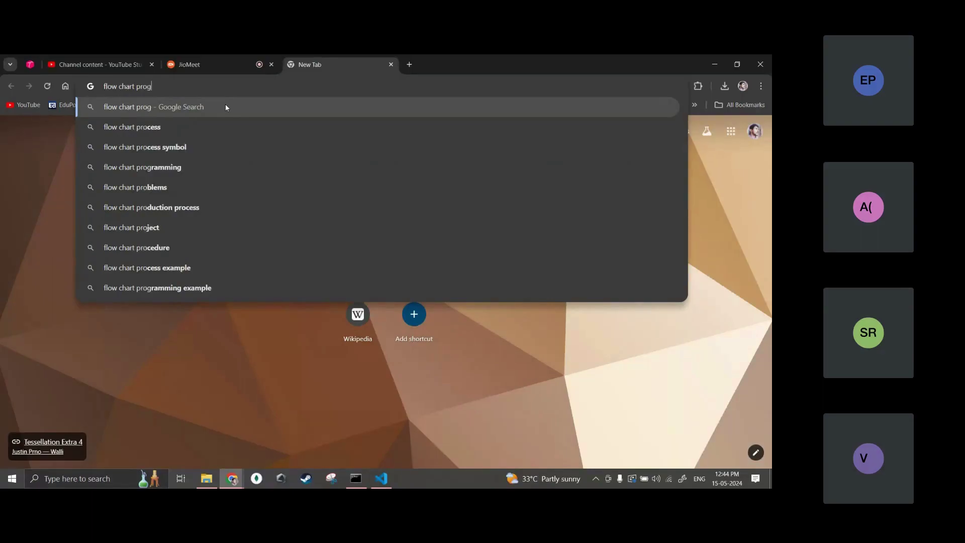
pyautogui.write('ramming')
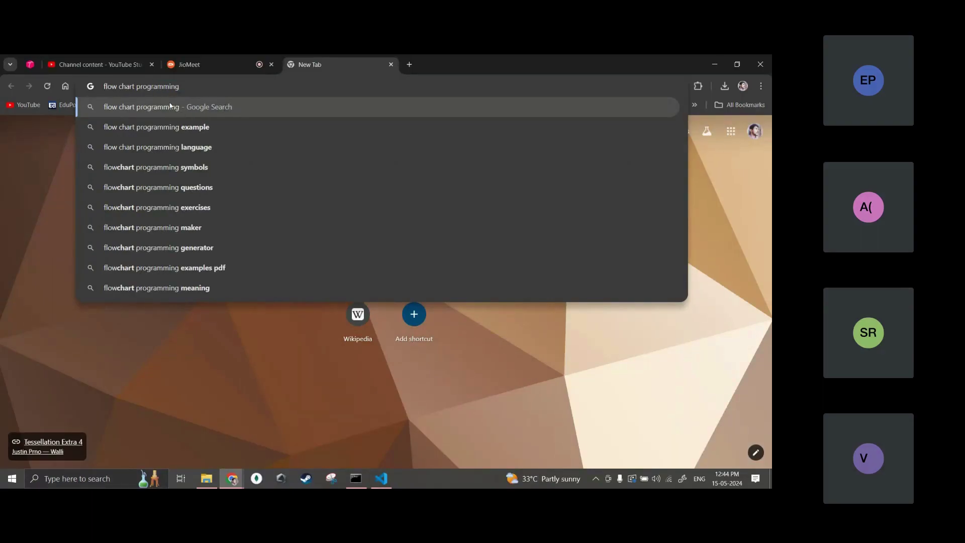
pyautogui.click(136, 87)
pyautogui.write('s in')
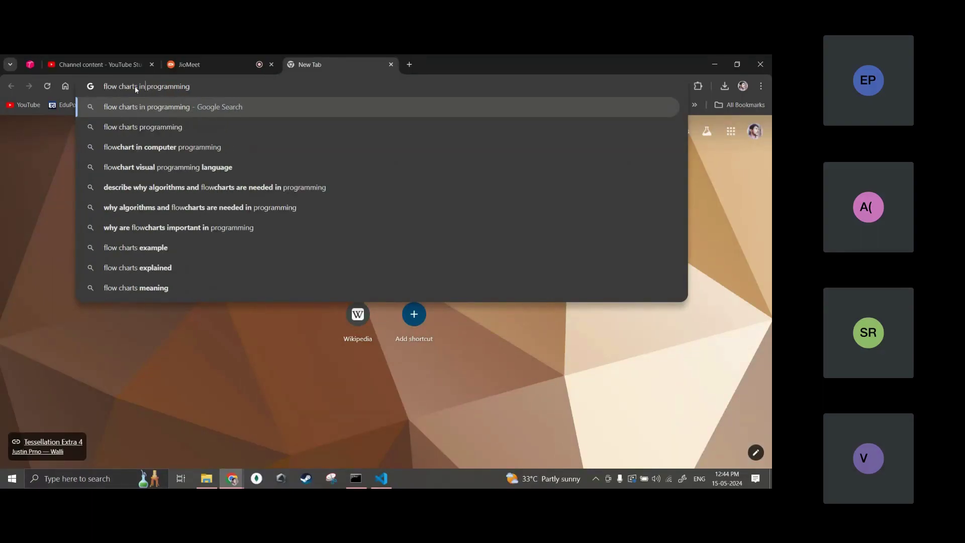
pyautogui.press('Return')
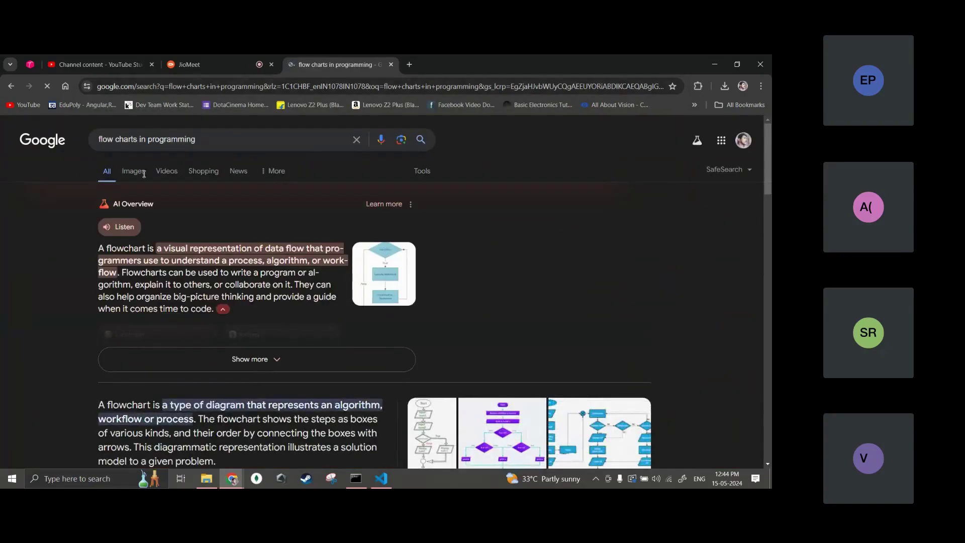
# Step: In image results, preview GeeksforGeeks, Programiz, PrepBytes and SmartDraw flowcharts, then open the PrepBytes article
pyautogui.click(134, 171)
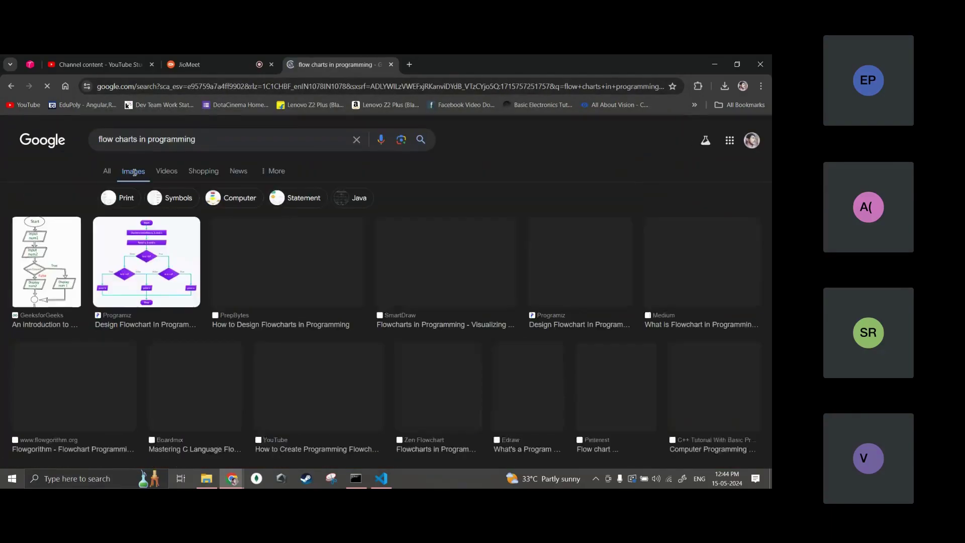
pyautogui.click(49, 257)
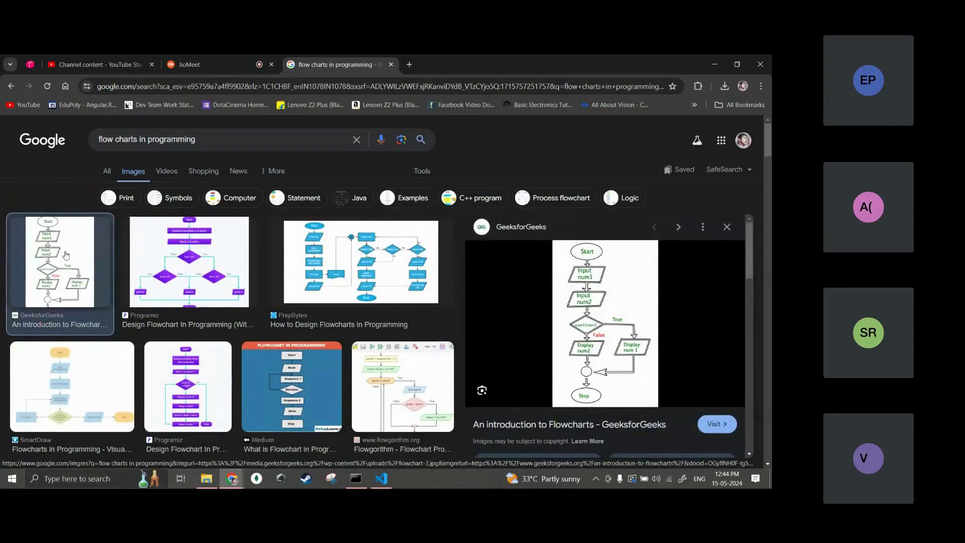
pyautogui.click(186, 268)
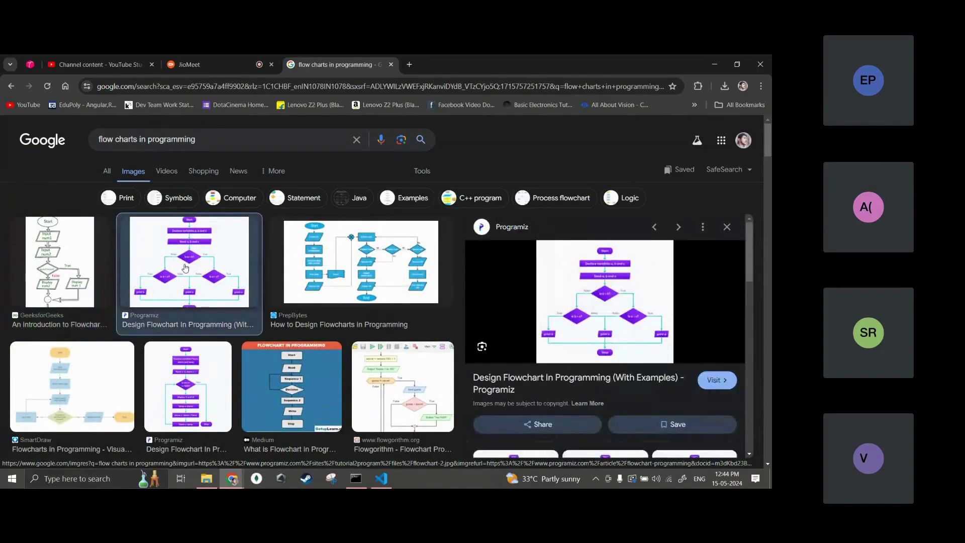
pyautogui.click(340, 262)
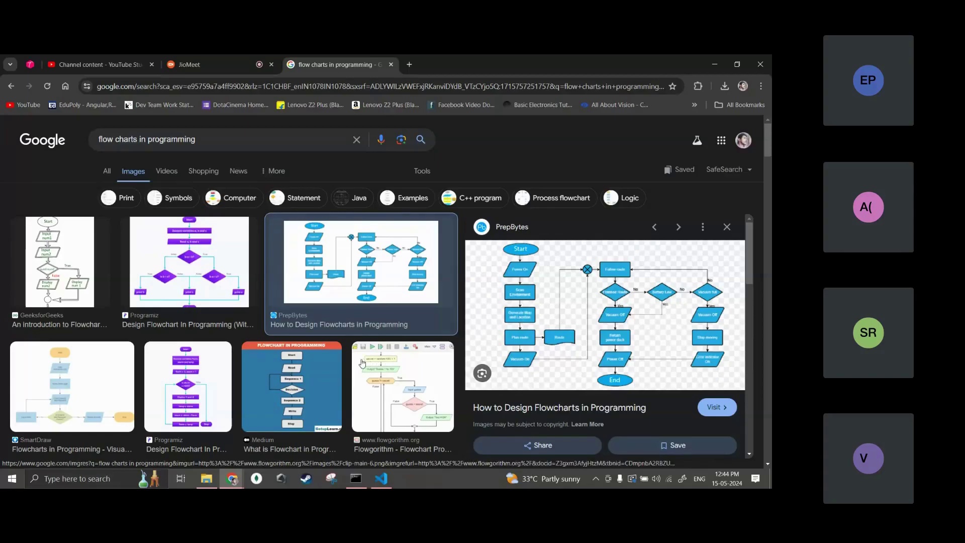
pyautogui.click(72, 387)
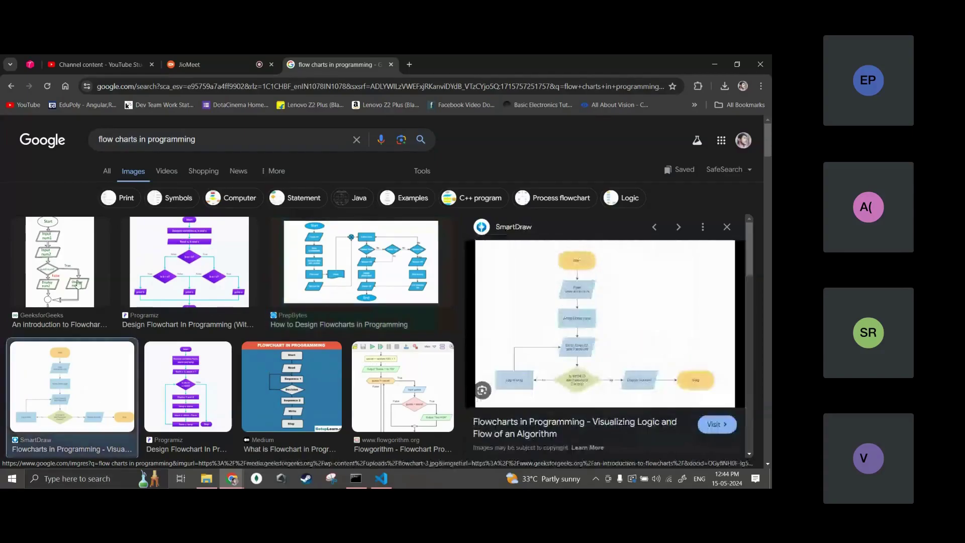
pyautogui.click(189, 262)
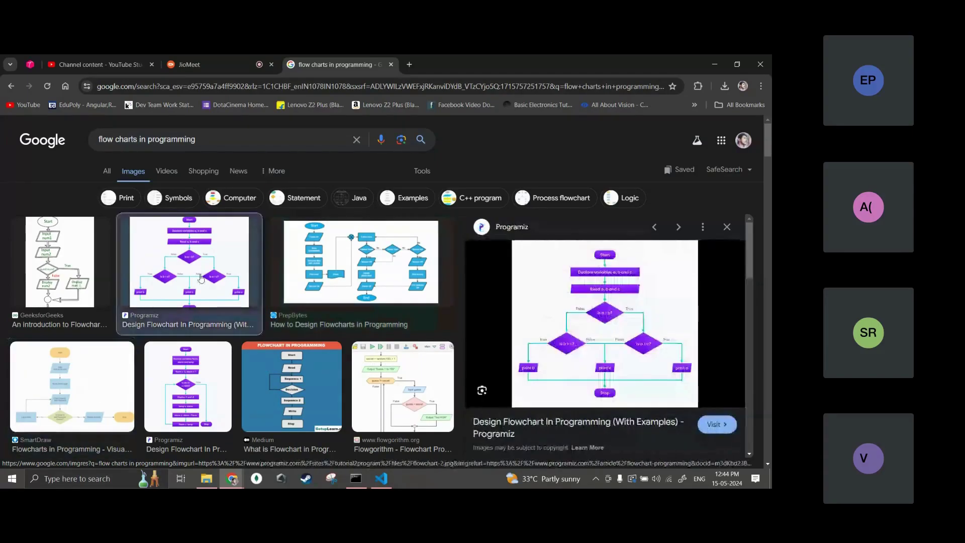
pyautogui.click(626, 361)
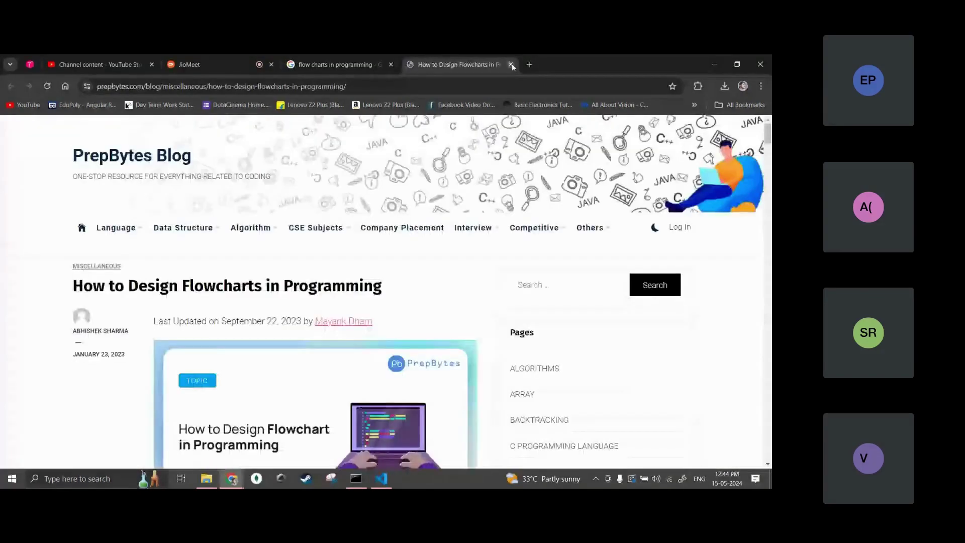
# Step: Close the PrepBytes article tab to get back to the image results
pyautogui.click(511, 65)
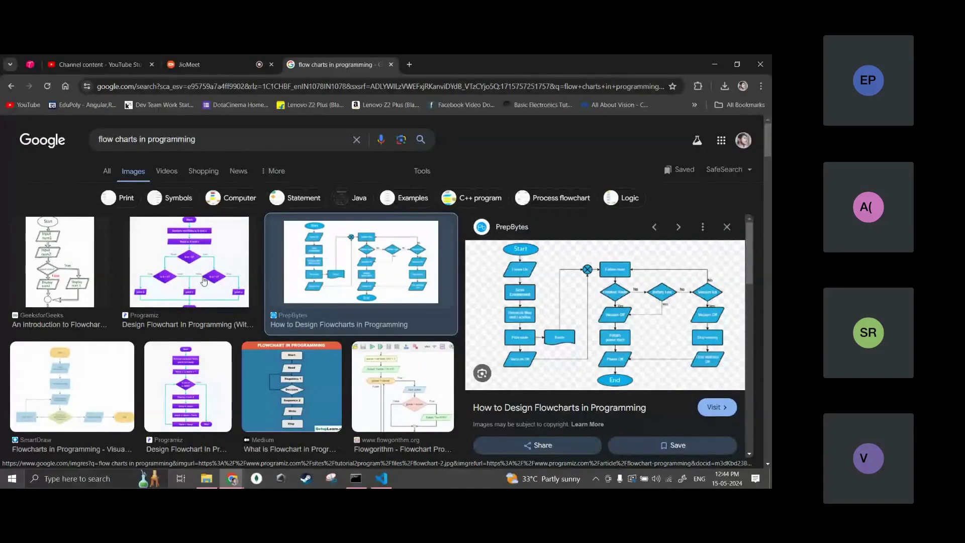
# Step: Compare the GeeksforGeeks, Programiz, SmartDraw and PrepBytes flowchart previews
pyautogui.click(70, 269)
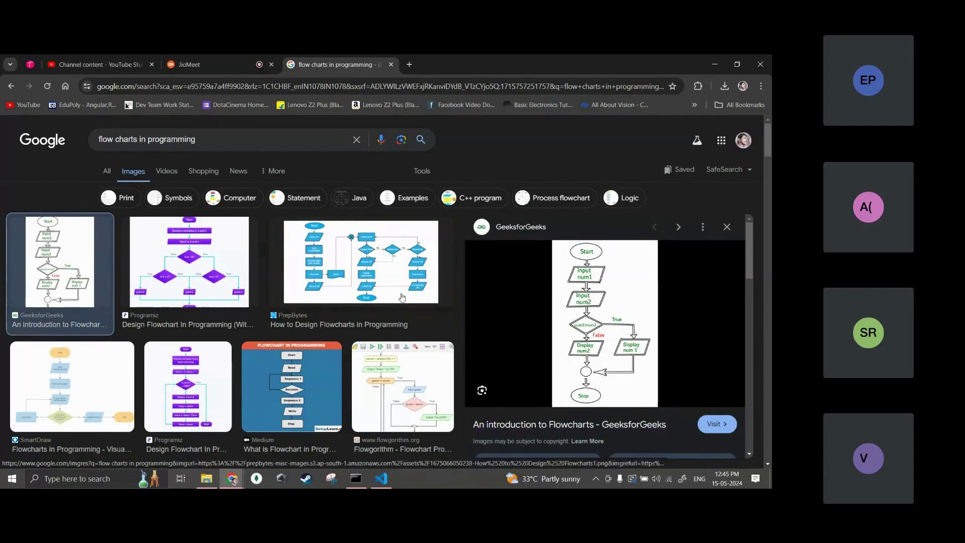
pyautogui.click(221, 264)
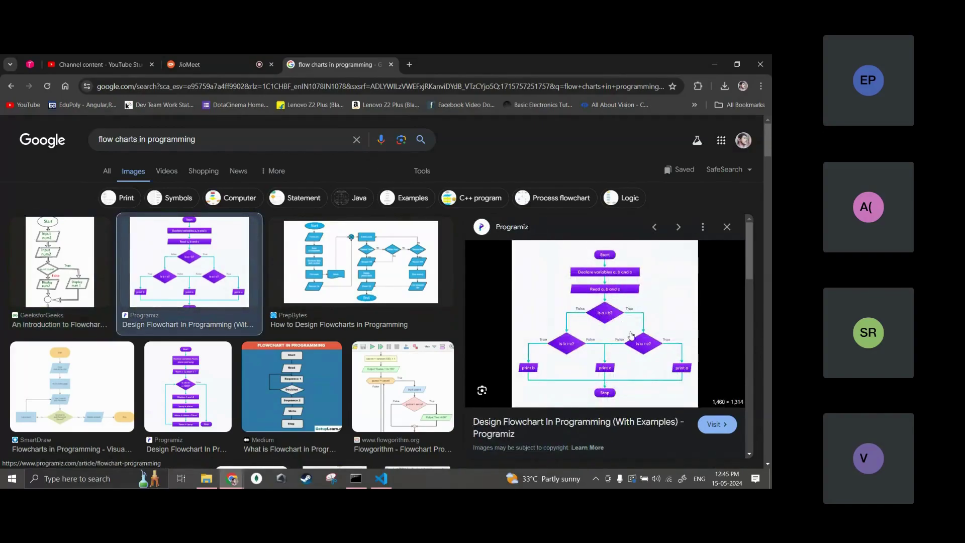
pyautogui.keyDown('ctrl'); pyautogui.scroll(5, 631, 335); pyautogui.keyUp('ctrl')
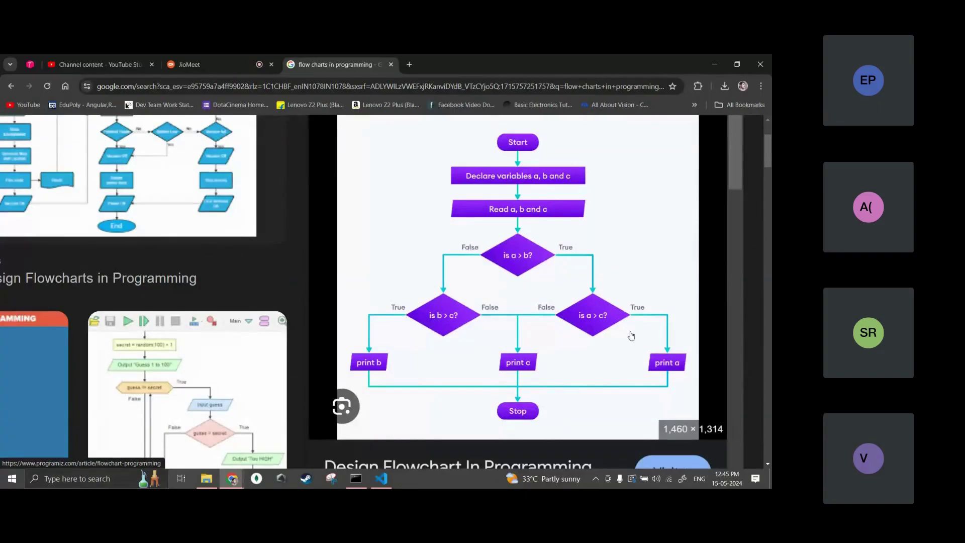
pyautogui.keyDown('ctrl'); pyautogui.scroll(-5, 632, 336); pyautogui.keyUp('ctrl')
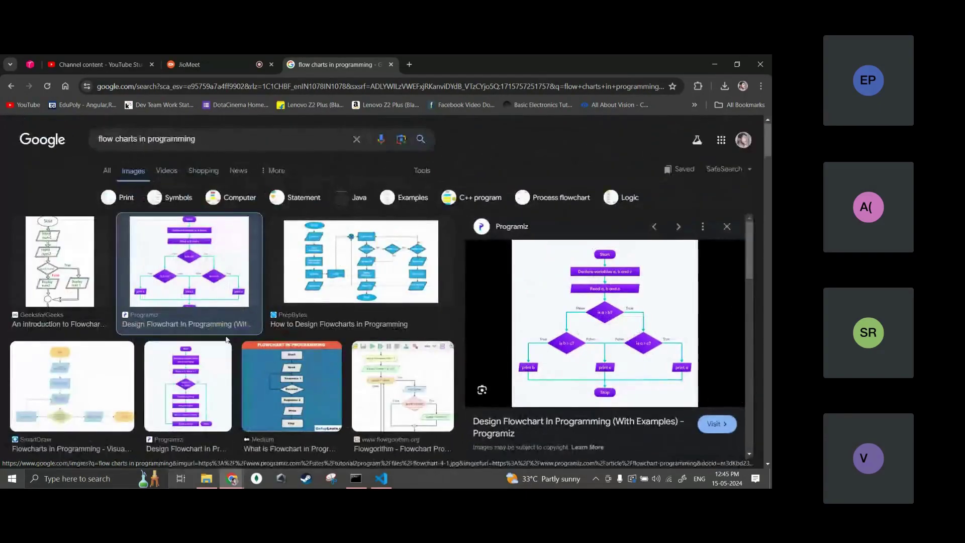
pyautogui.click(59, 400)
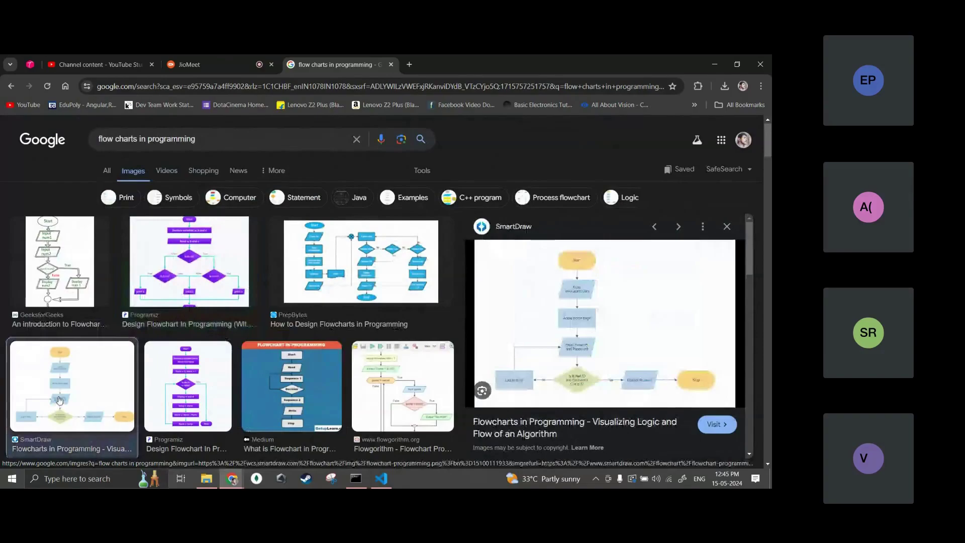
pyautogui.keyDown('ctrl'); pyautogui.scroll(4, 597, 327); pyautogui.keyUp('ctrl')
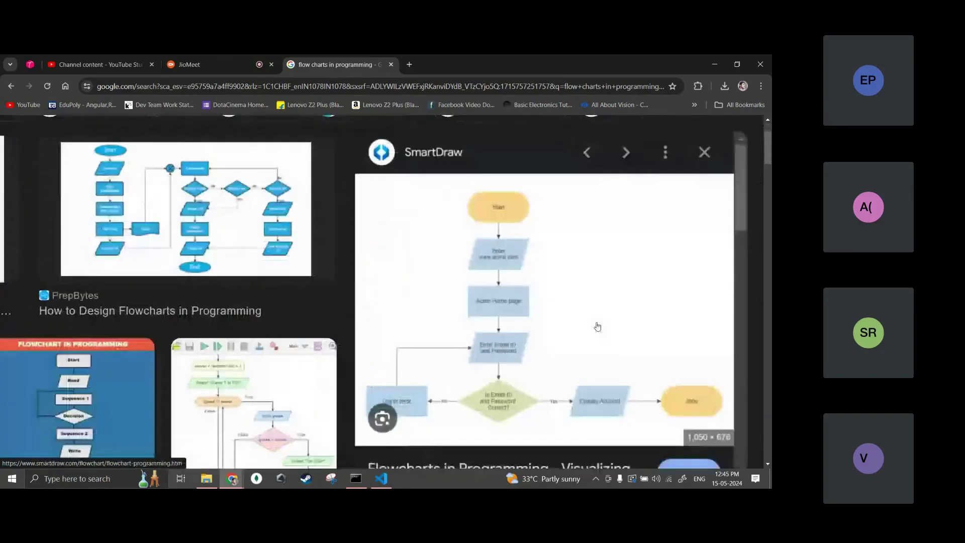
pyautogui.keyDown('ctrl'); pyautogui.scroll(-4, 597, 327); pyautogui.keyUp('ctrl')
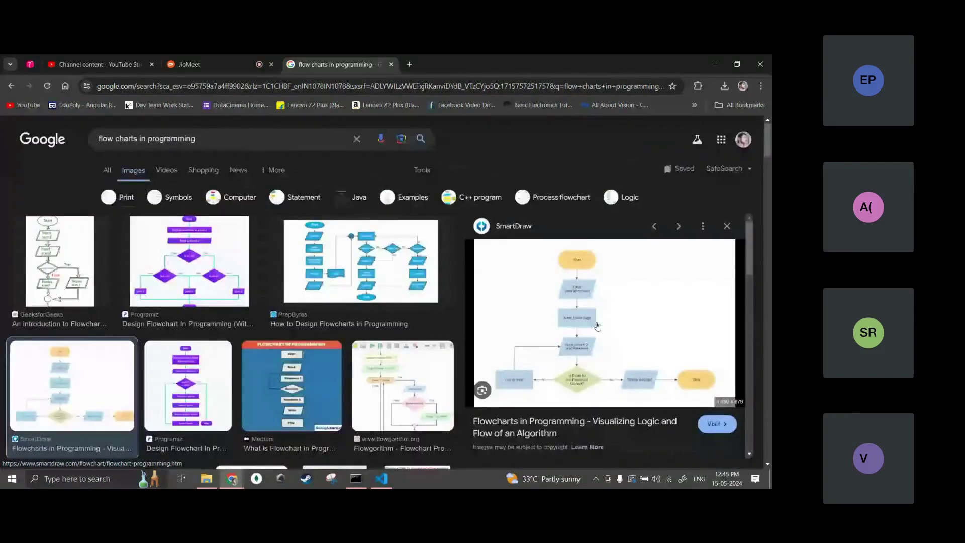
pyautogui.press('Left')
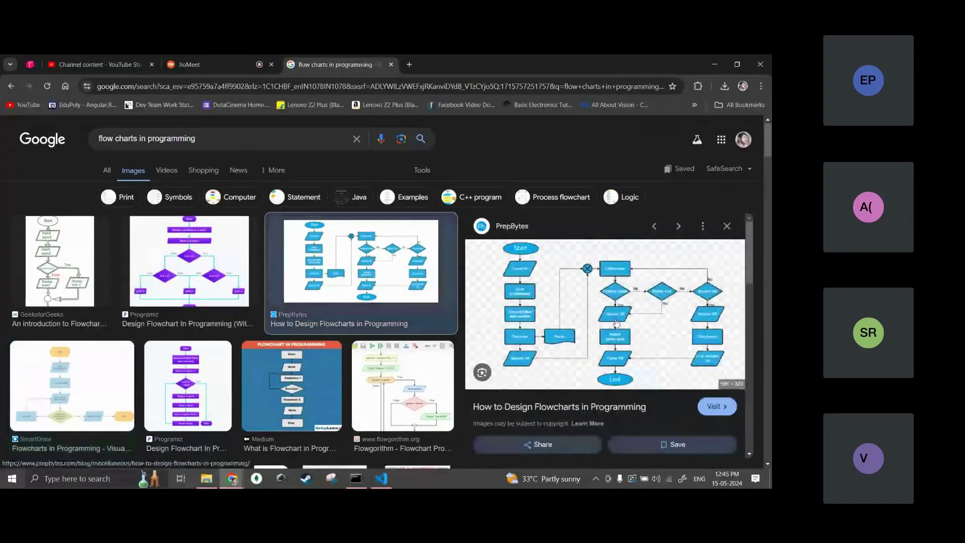
pyautogui.keyDown('ctrl'); pyautogui.scroll(4, 617, 322); pyautogui.keyUp('ctrl')
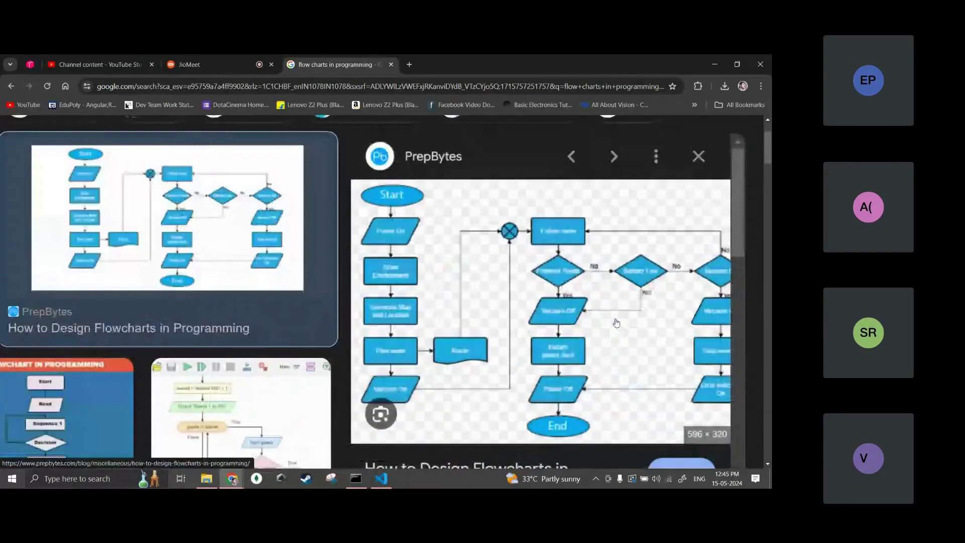
pyautogui.hscroll(2, 617, 322)
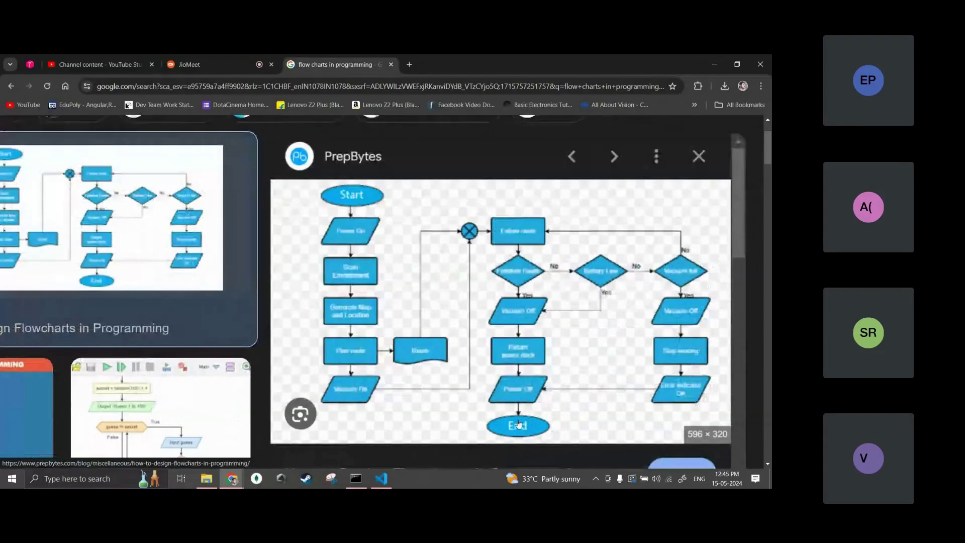
pyautogui.keyDown('ctrl'); pyautogui.scroll(-3, 411, 350); pyautogui.keyUp('ctrl')
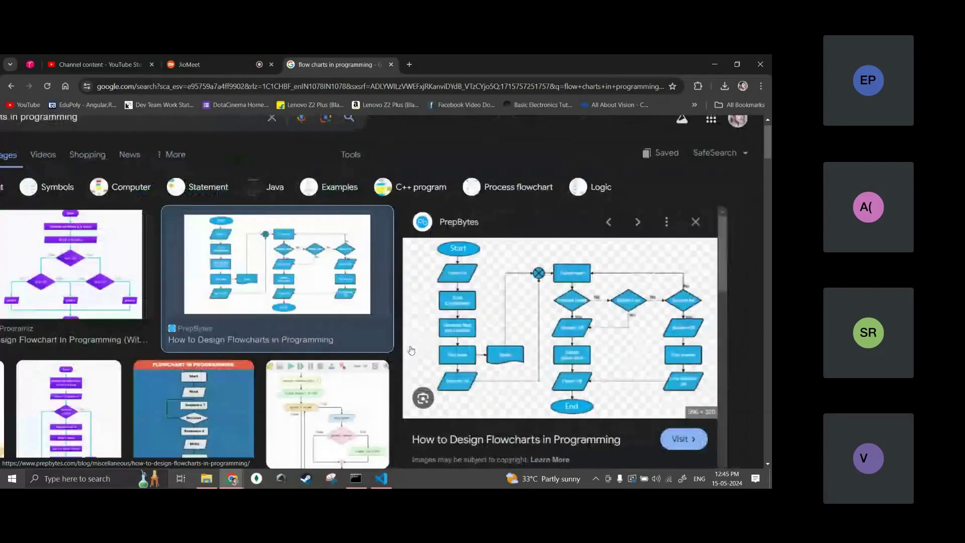
pyautogui.keyDown('ctrl'); pyautogui.scroll(-2, 412, 350); pyautogui.keyUp('ctrl')
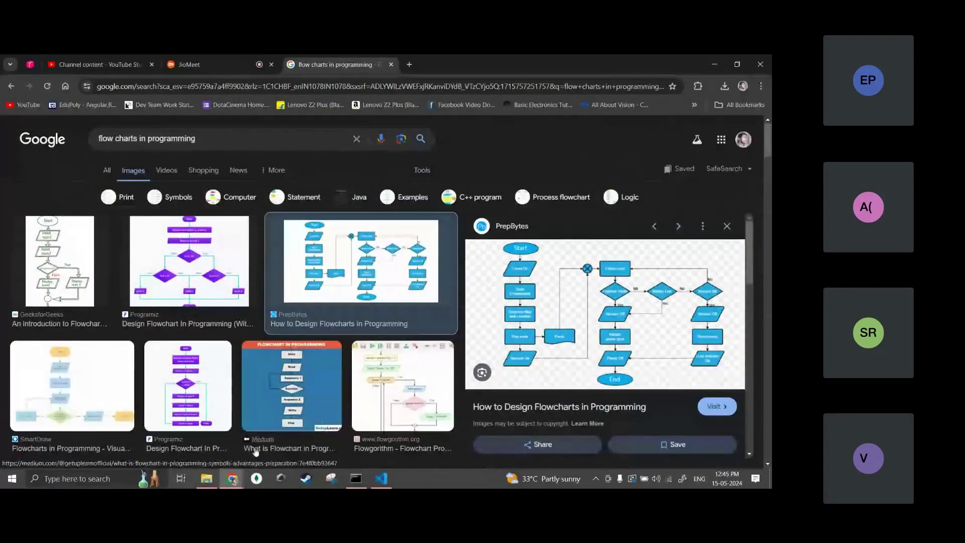
# Step: Launch Paint via Windows search for 'mspaint'
pyautogui.press('super')
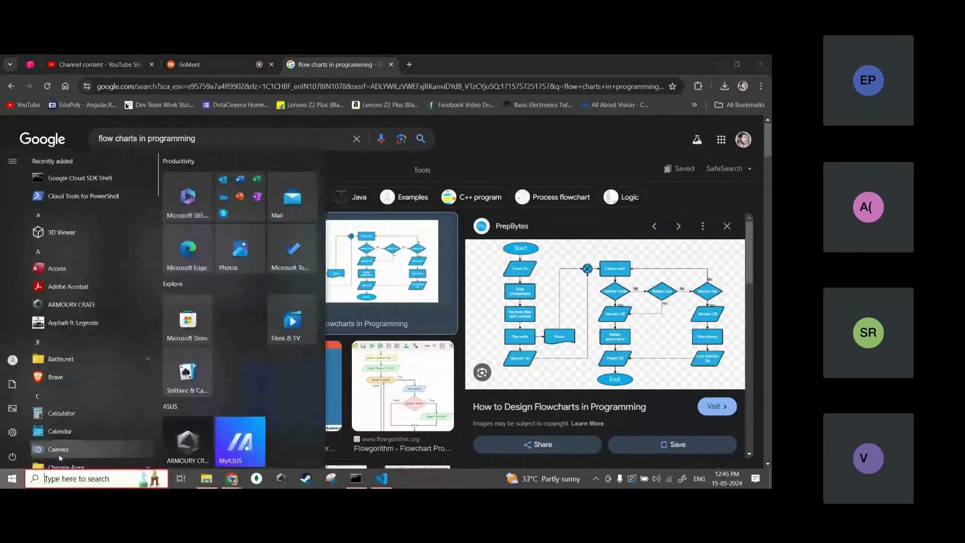
pyautogui.write('mspaint')
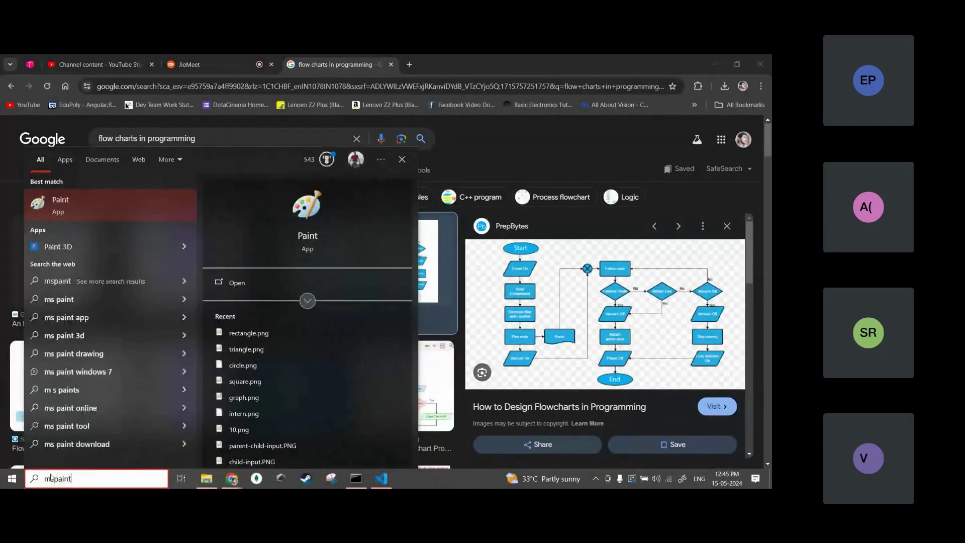
pyautogui.press('Escape')
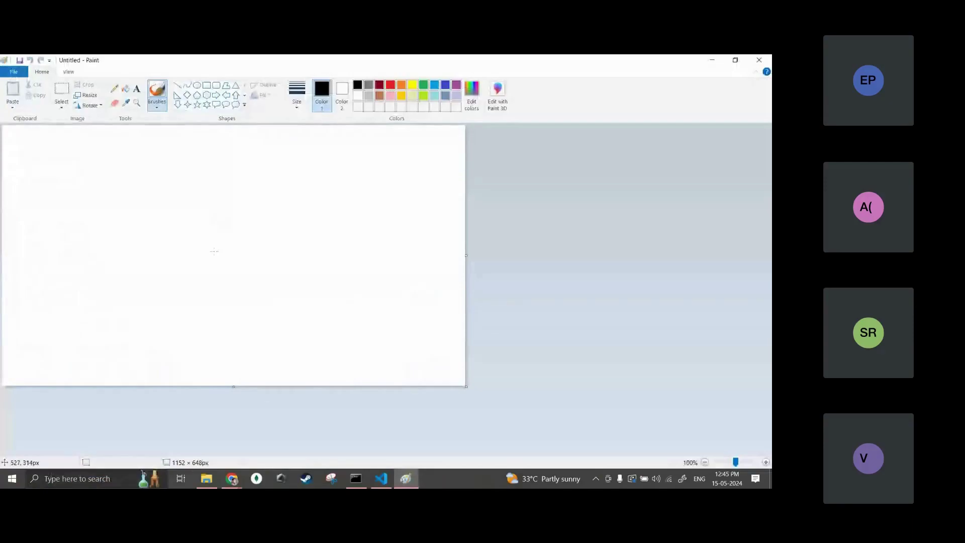
# Step: Draw an oval near the canvas top-left and label it 'start/stop'
pyautogui.click(196, 85)
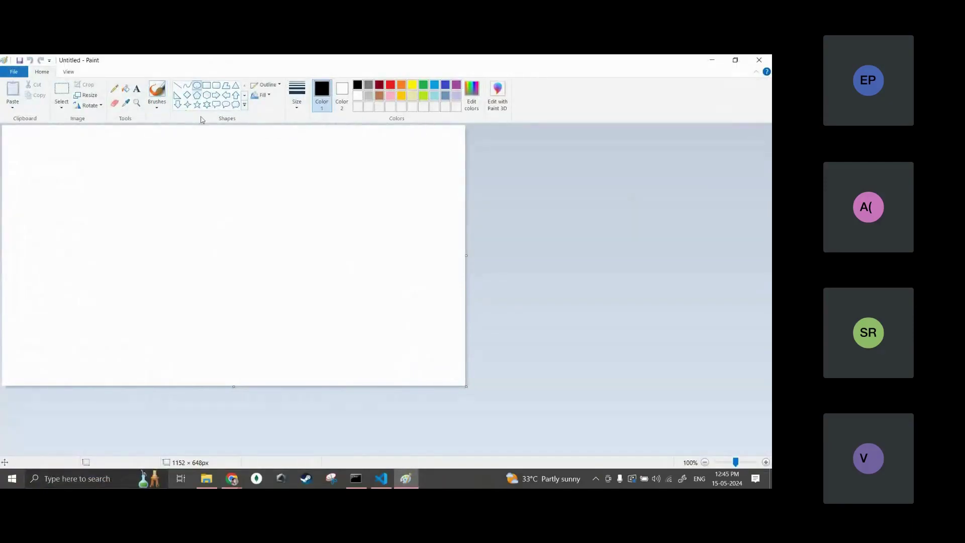
pyautogui.moveTo(12, 139); pyautogui.dragTo(94, 197)
pyautogui.click(136, 88)
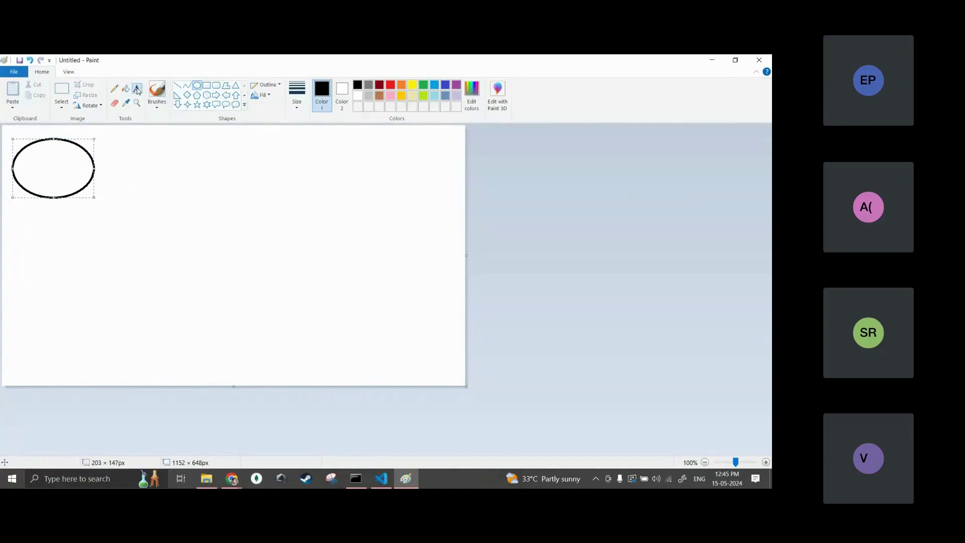
pyautogui.click(38, 153)
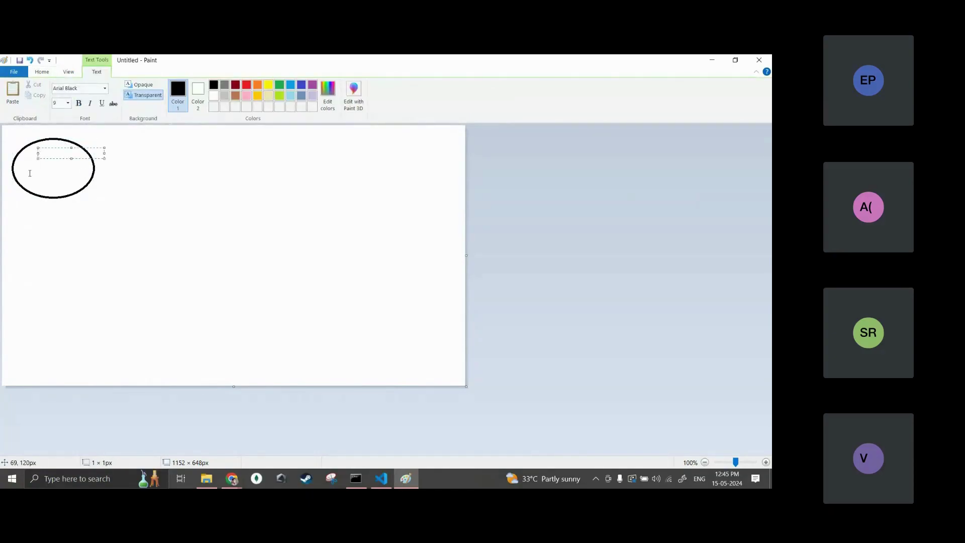
pyautogui.write('start/stop')
pyautogui.click(30, 176)
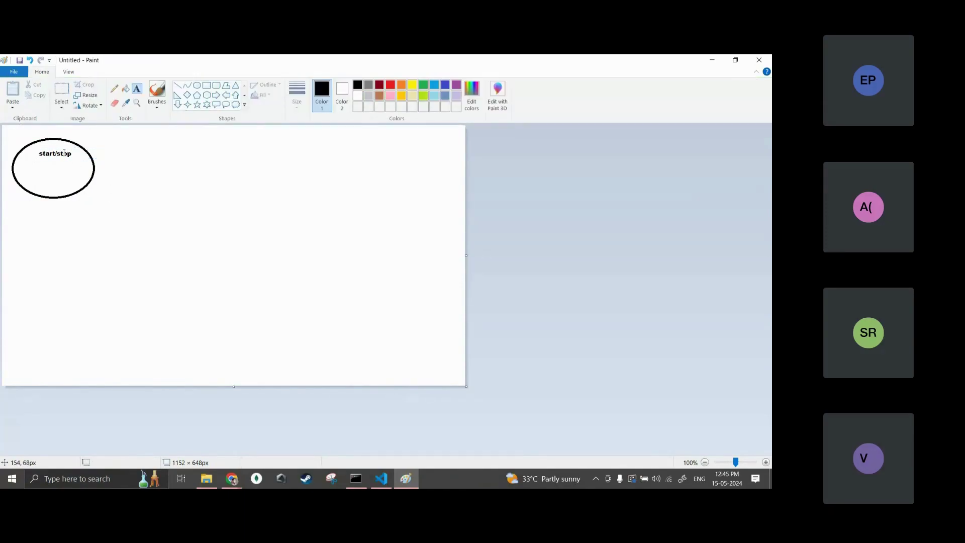
# Step: Redo the 'start/stop' label centred inside the oval, then switch to Chrome
pyautogui.hotkey('ctrl', 'z')
pyautogui.click(64, 153)
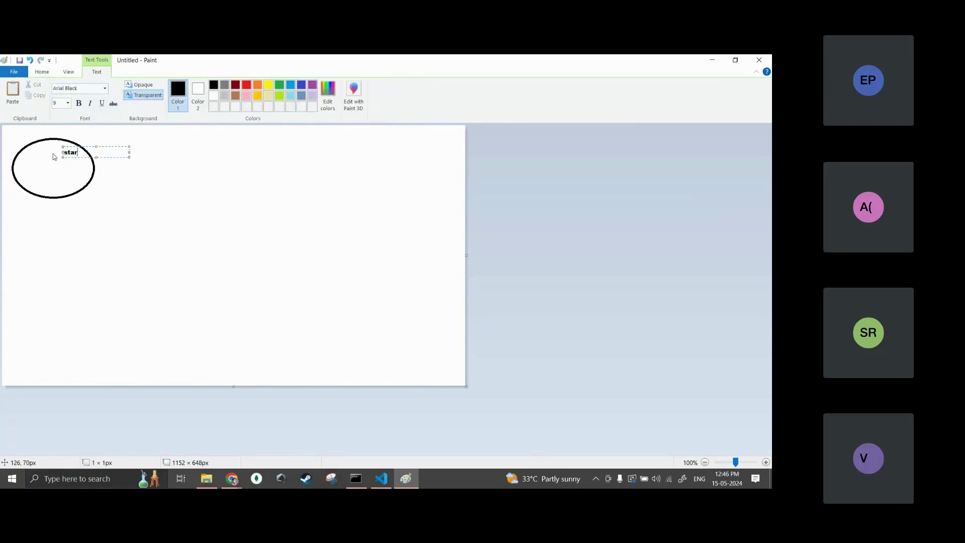
pyautogui.write('start/stop')
pyautogui.moveTo(107, 158); pyautogui.dragTo(78, 172)
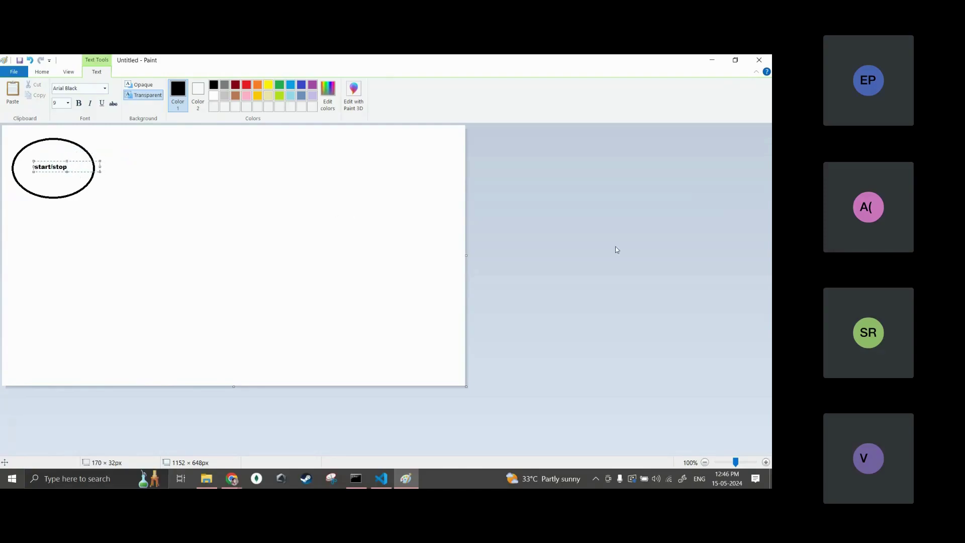
pyautogui.click(389, 229)
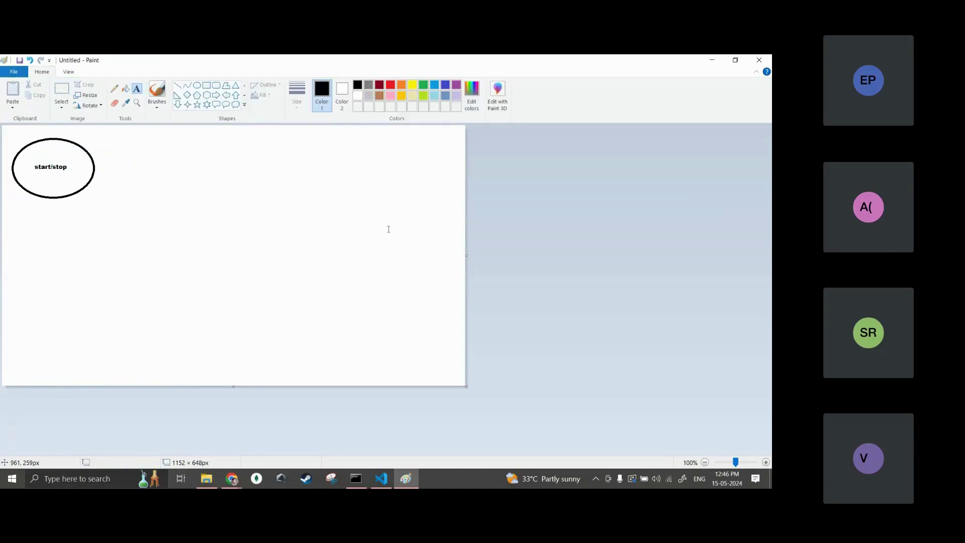
pyautogui.hotkey('alt', 'Tab')
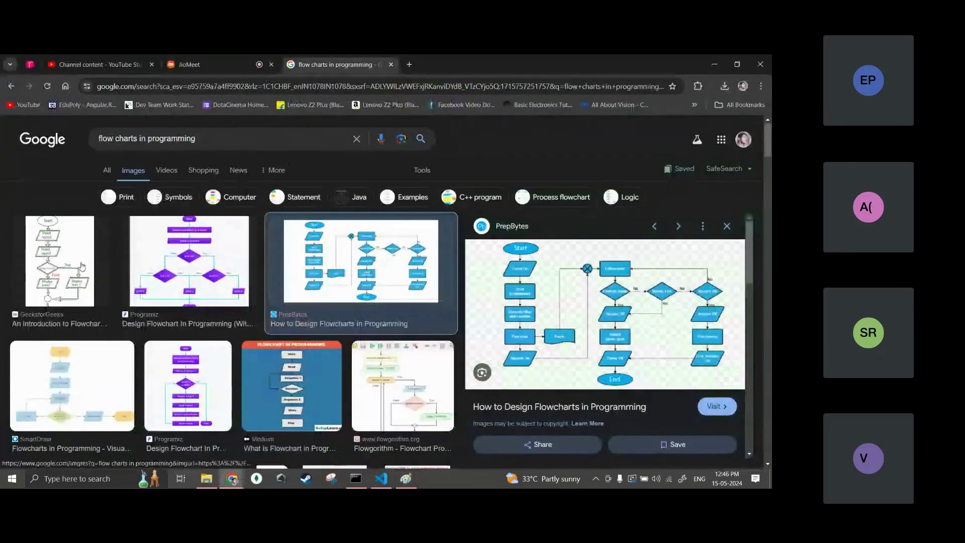
# Step: Review the flowchart image results in Chrome, then return to Paint
pyautogui.scroll(5, 82, 266)
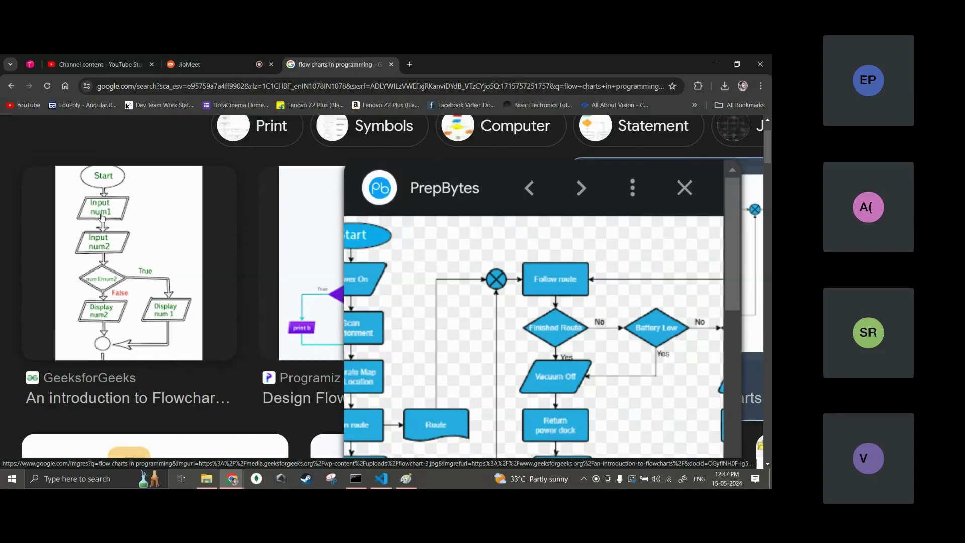
pyautogui.hotkey('alt', 'Tab')
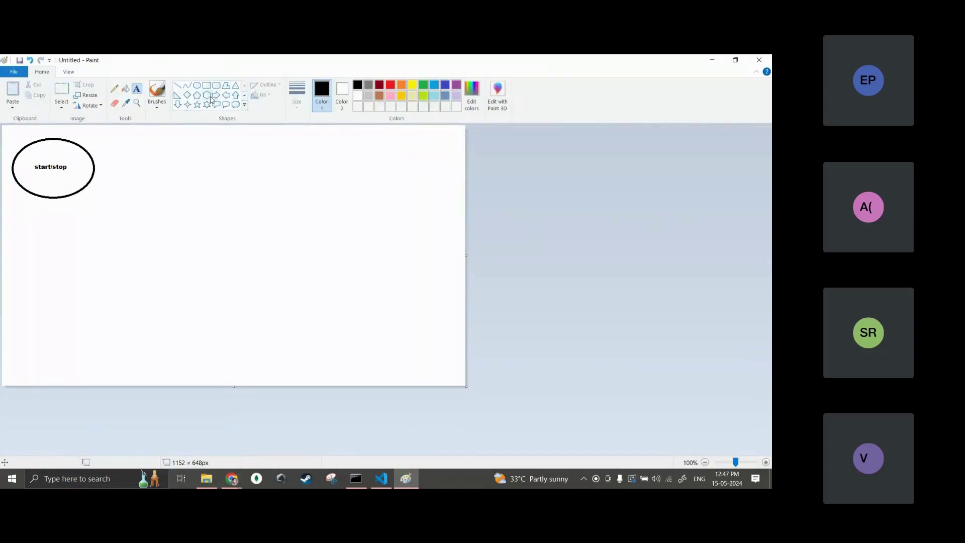
# Step: Draw a parallelogram right of the oval with 'input/output' centred inside it
pyautogui.click(226, 85)
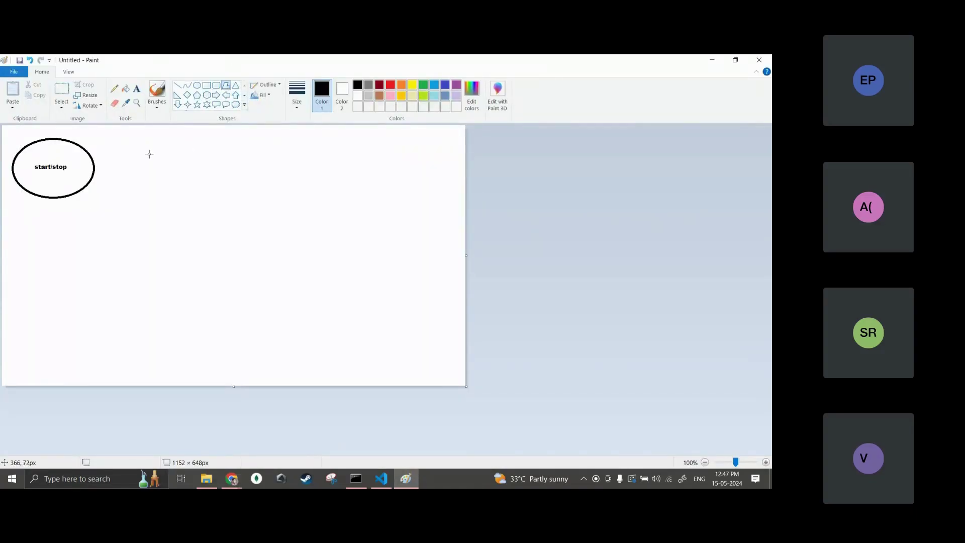
pyautogui.moveTo(130, 142)
pyautogui.mouseDown()
pyautogui.moveTo(228, 143)
pyautogui.moveTo(212, 196)
pyautogui.moveTo(106, 195)
pyautogui.moveTo(131, 143)
pyautogui.mouseUp()
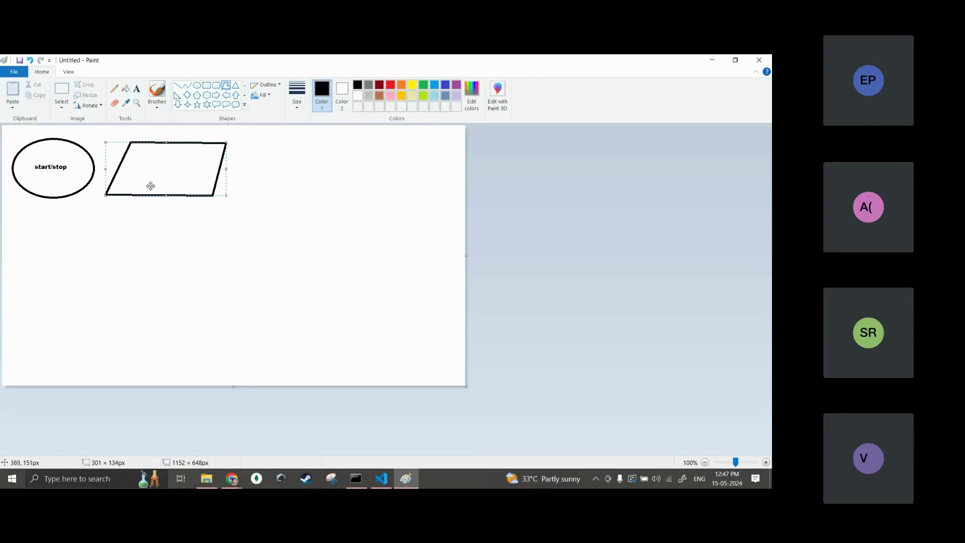
pyautogui.click(137, 90)
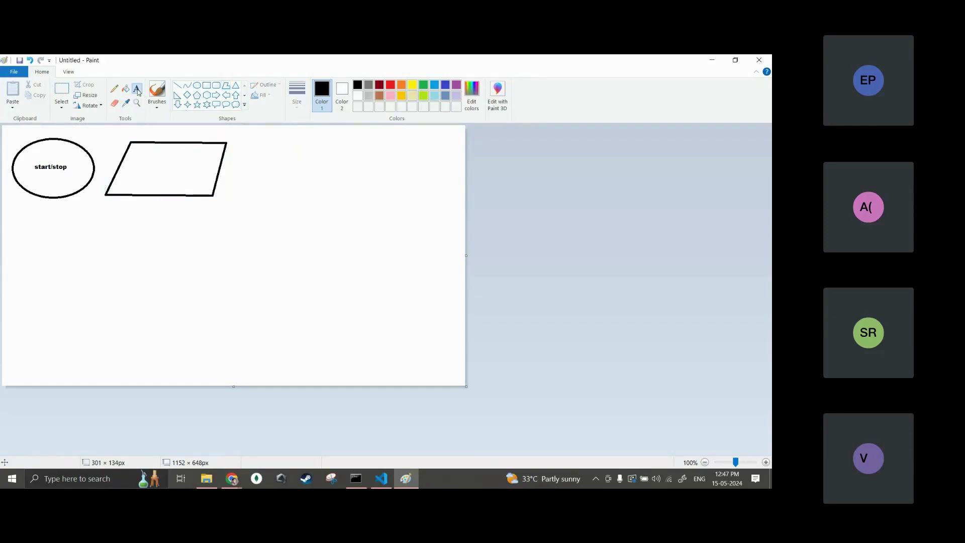
pyautogui.click(131, 162)
pyautogui.write('input/output')
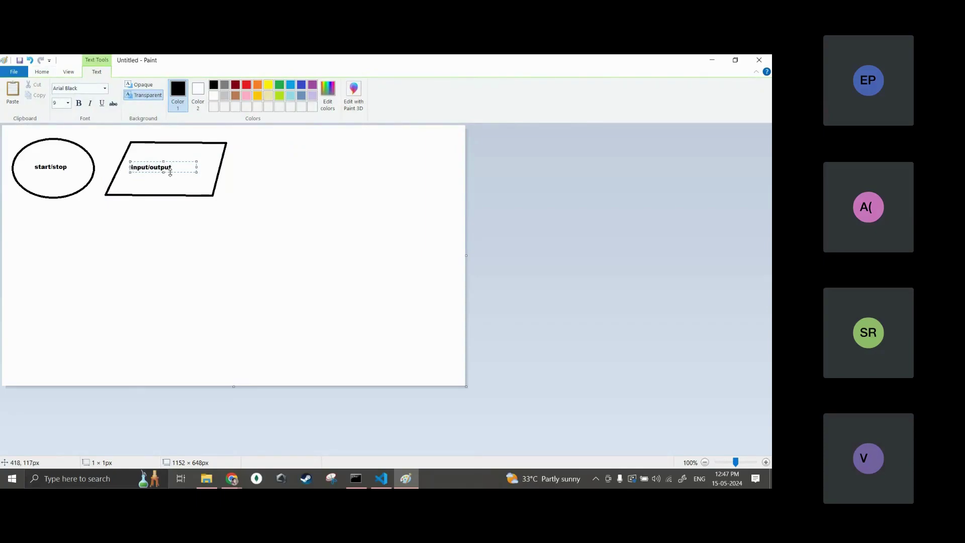
pyautogui.moveTo(172, 172); pyautogui.dragTo(185, 173)
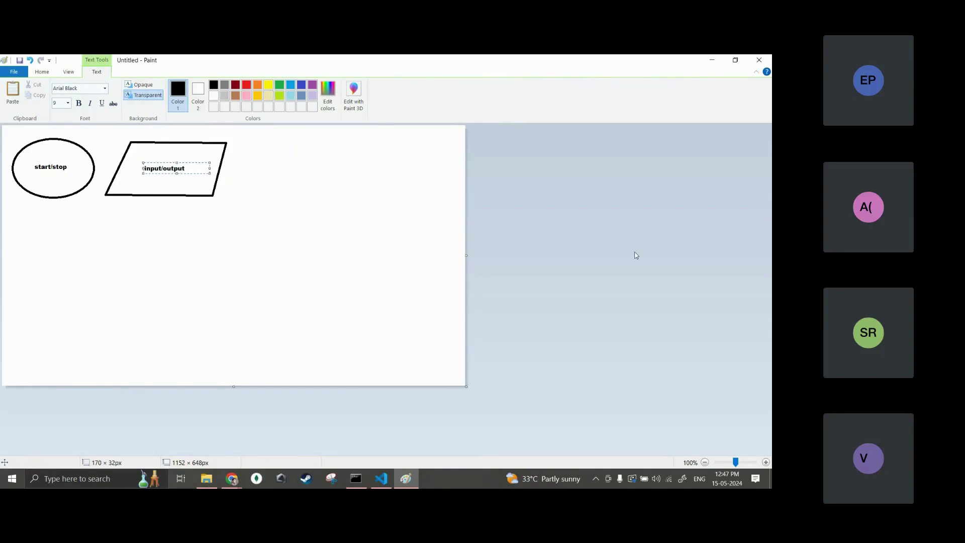
# Step: Commit the input/output label, zoom Chrome's results, close the PrepBytes preview, and return to Paint
pyautogui.click(362, 259)
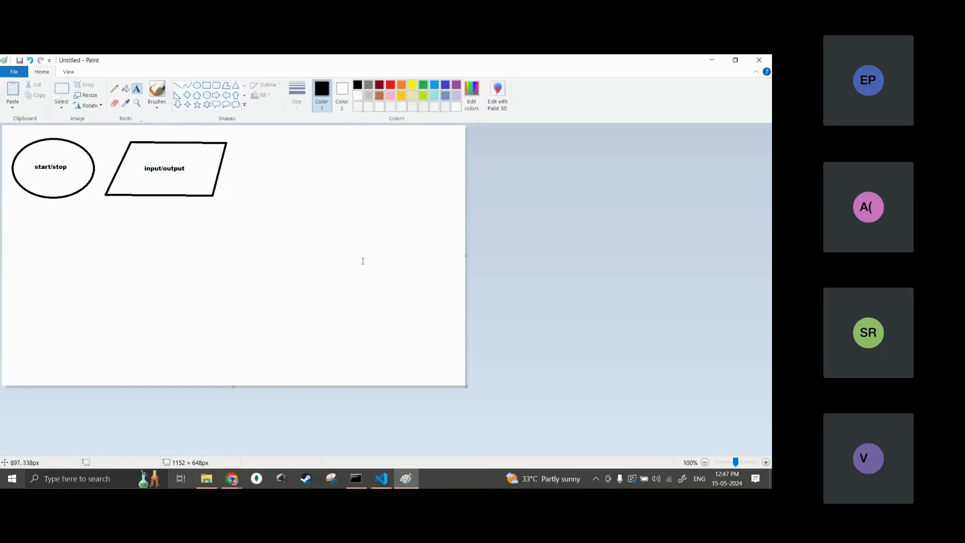
pyautogui.hotkey('alt', 'Tab')
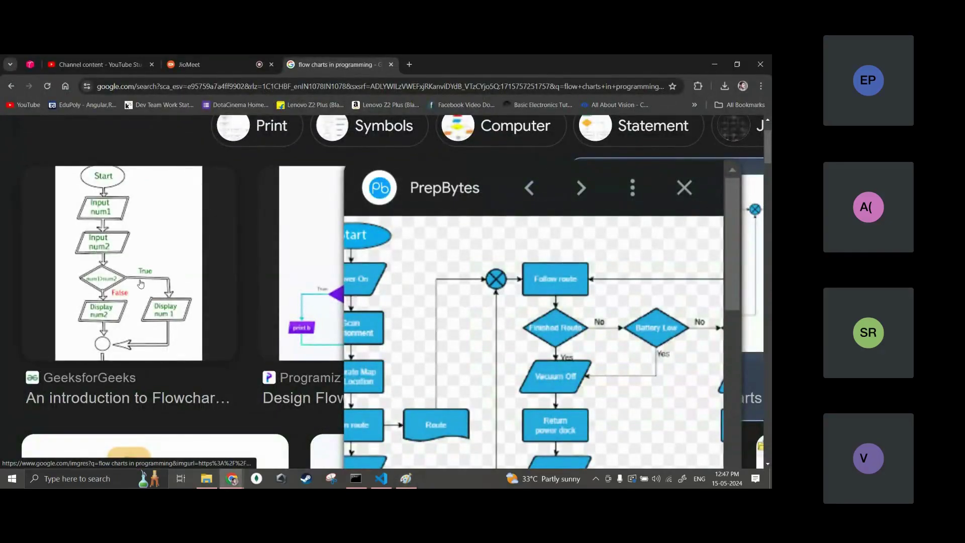
pyautogui.hotkey('ctrl', '-')
pyautogui.hotkey('ctrl', '-')
pyautogui.hotkey('ctrl', '-')
pyautogui.hotkey('ctrl', '-')
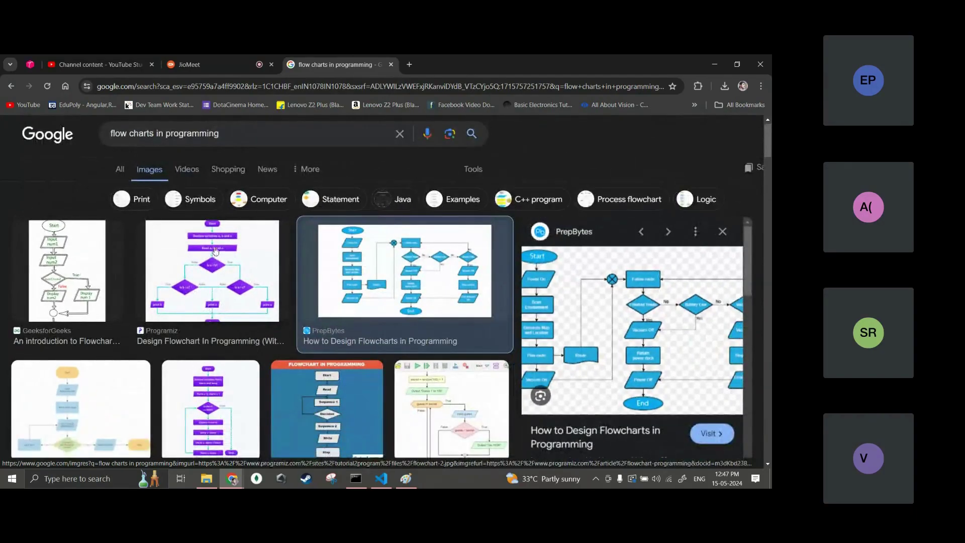
pyautogui.hotkey('ctrl', '+')
pyautogui.hotkey('ctrl', '+')
pyautogui.hotkey('ctrl', '+')
pyautogui.hotkey('ctrl', '+')
pyautogui.hotkey('ctrl', '+')
pyautogui.hotkey('ctrl', '+')
pyautogui.hotkey('ctrl', '+')
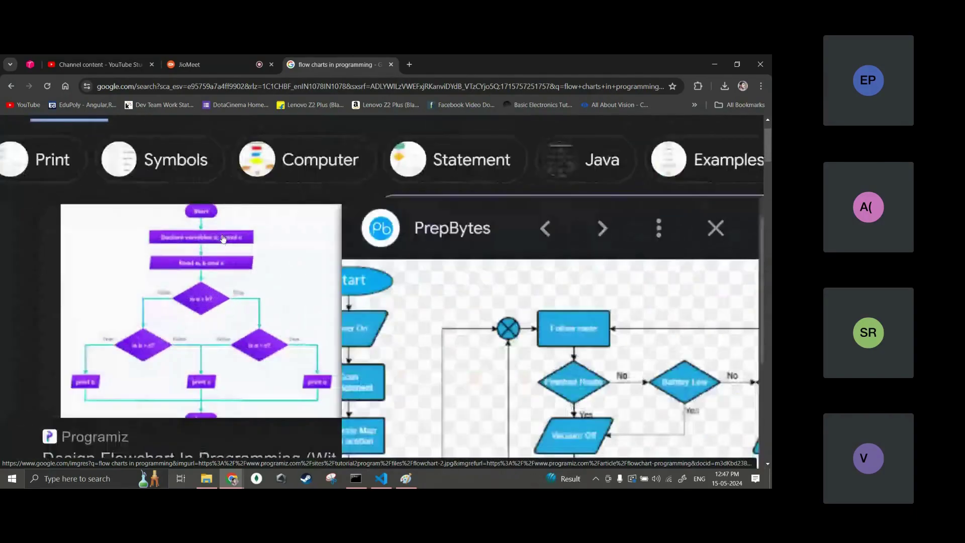
pyautogui.click(623, 224)
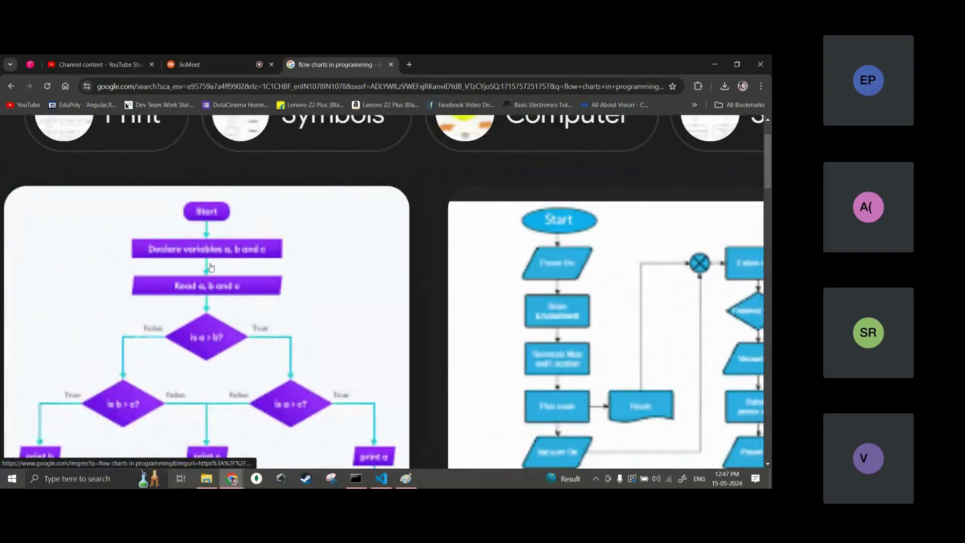
pyautogui.hotkey('ctrl', '-')
pyautogui.hotkey('ctrl', '-')
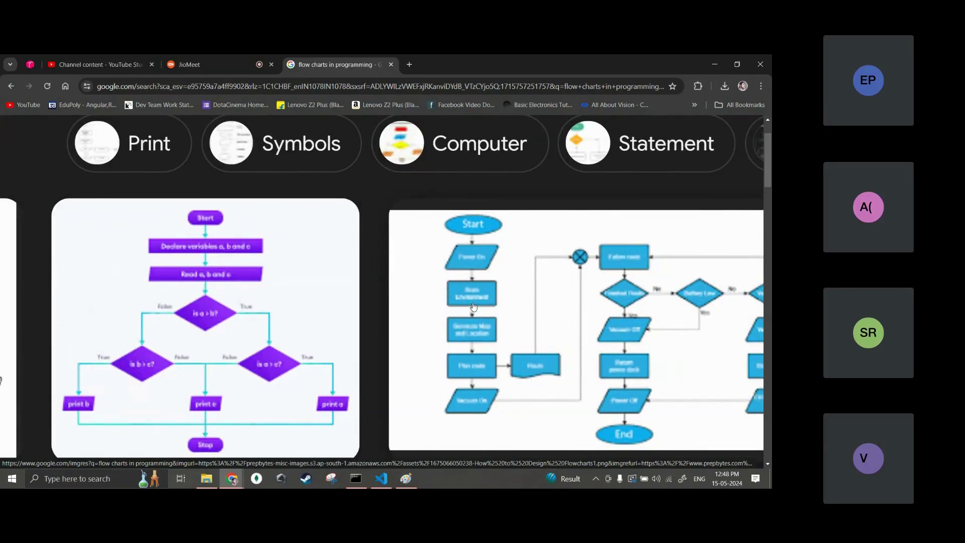
pyautogui.hotkey('ctrl', '-')
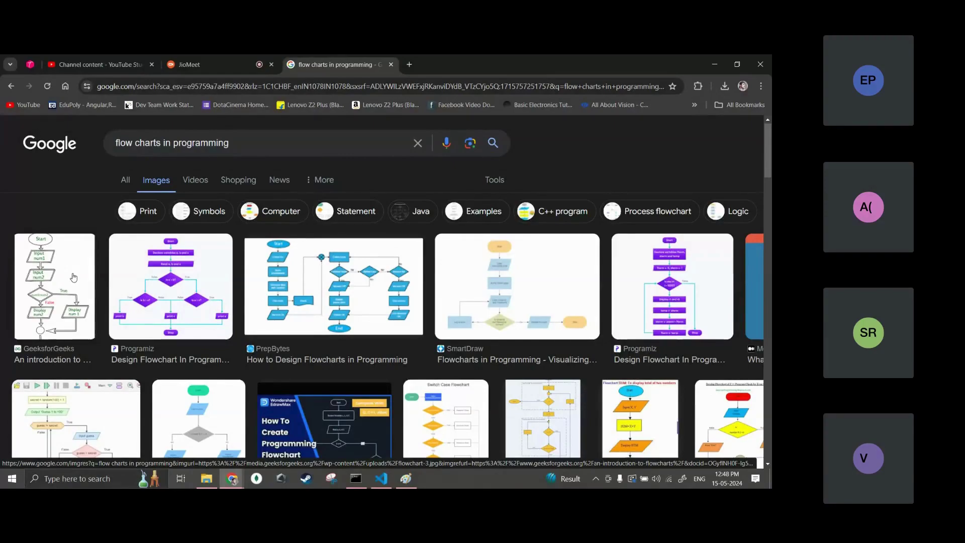
pyautogui.hotkey('alt', 'Tab')
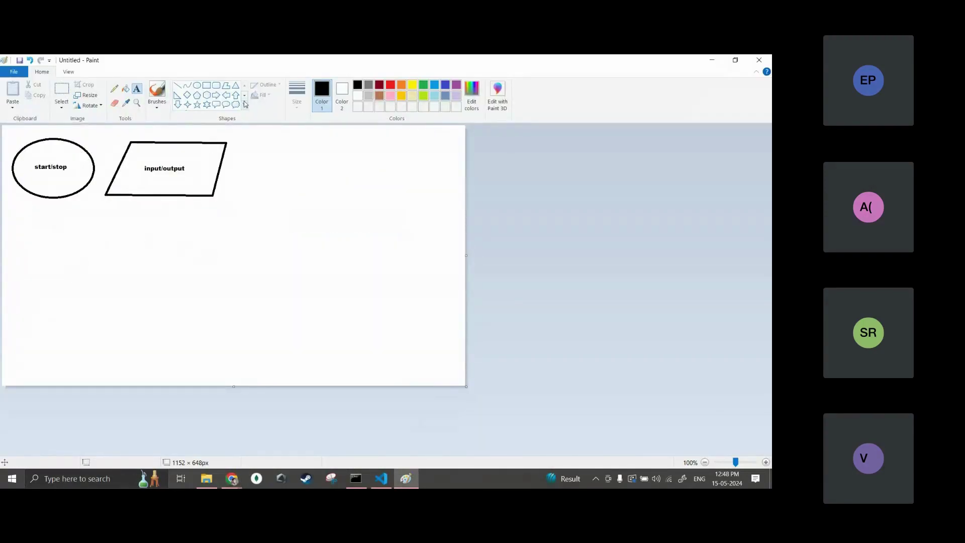
# Step: Draw a rectangle right of the parallelogram with 'statement' centred inside, then switch to Chrome
pyautogui.click(208, 86)
pyautogui.moveTo(253, 144); pyautogui.dragTo(401, 200)
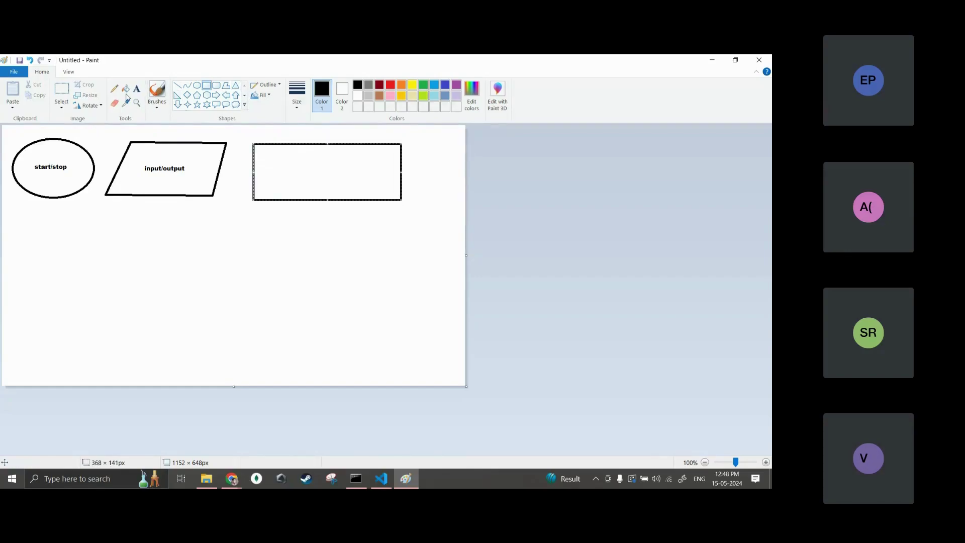
pyautogui.click(136, 89)
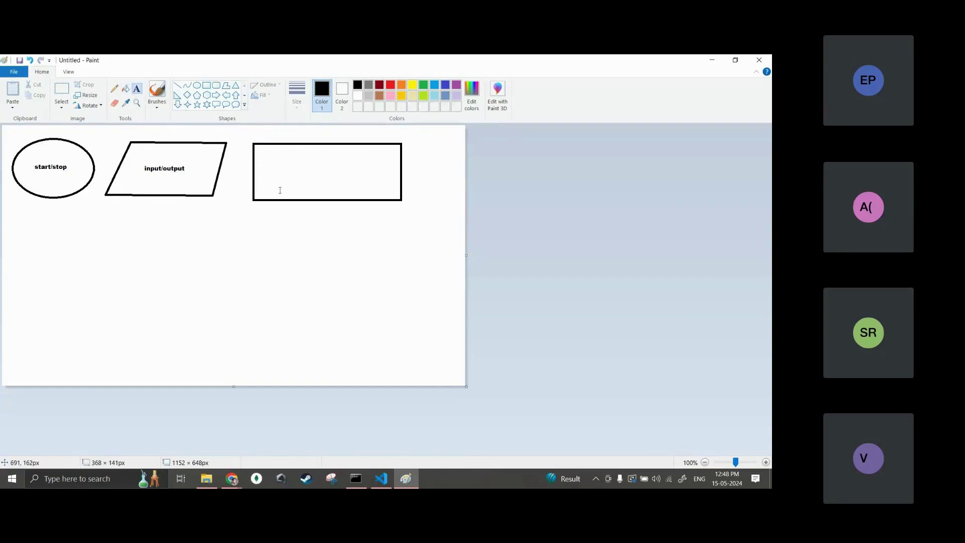
pyautogui.click(273, 166)
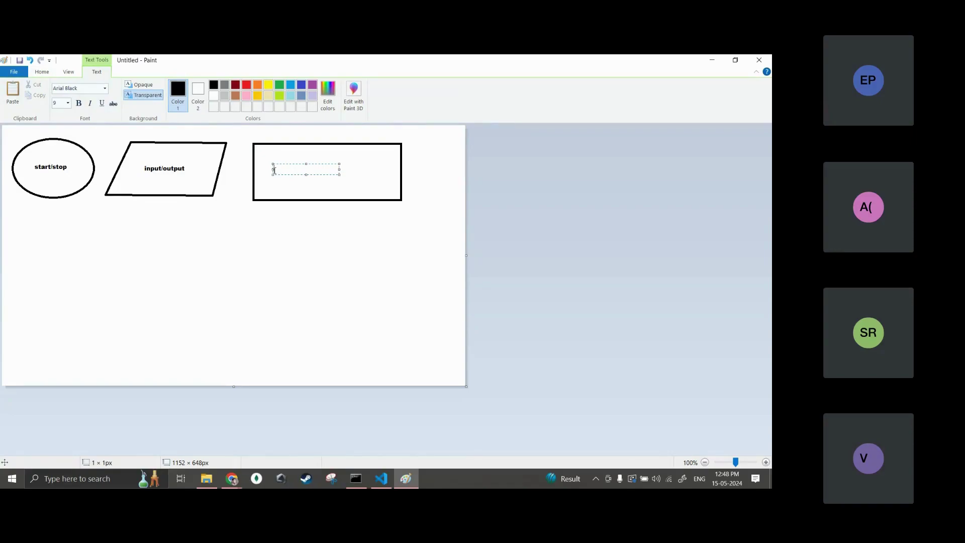
pyautogui.write('statement')
pyautogui.moveTo(318, 175); pyautogui.dragTo(345, 177)
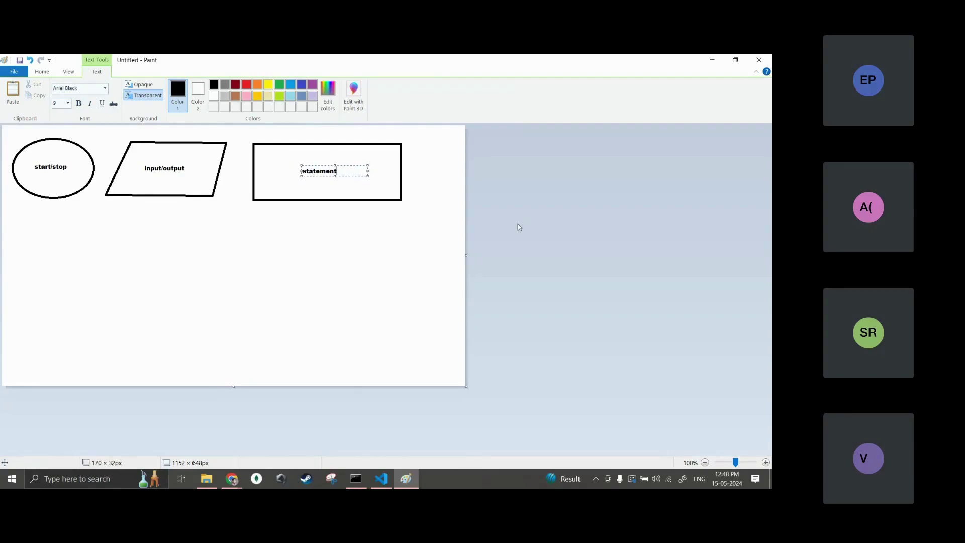
pyautogui.click(394, 264)
pyautogui.hotkey('alt', 'Tab')
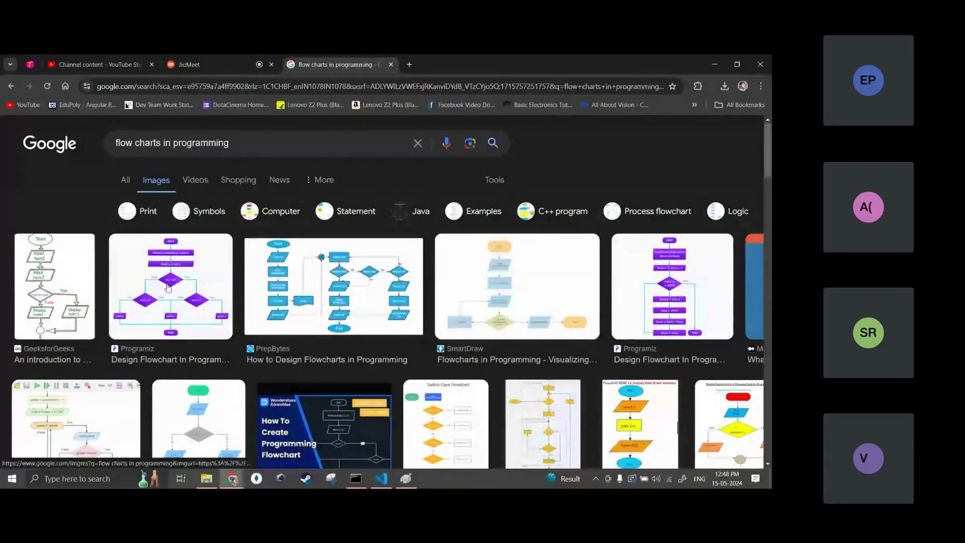
# Step: Scroll through more flowchart image examples in Chrome, then return to Paint
pyautogui.scroll(3, 168, 288)
pyautogui.scroll(1, 169, 287)
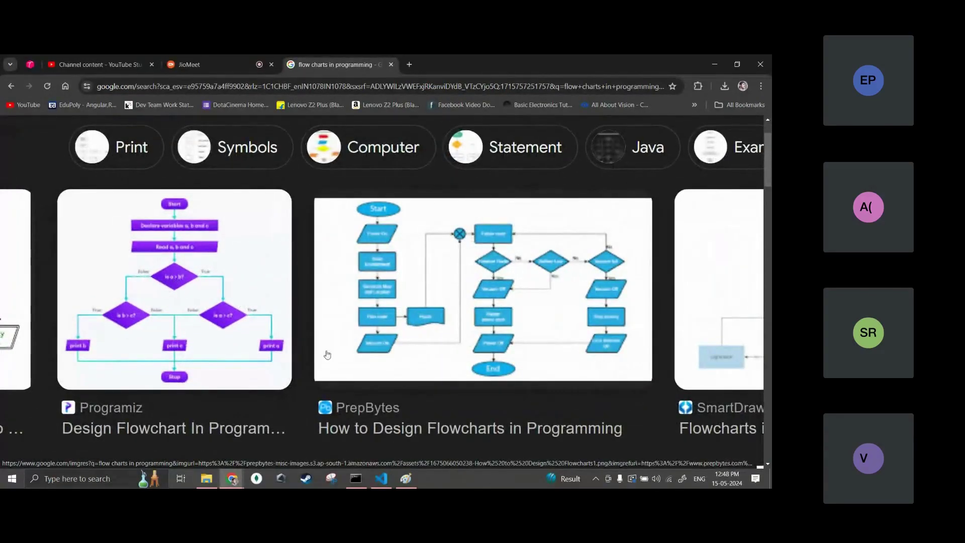
pyautogui.hscroll(8, 480, 345)
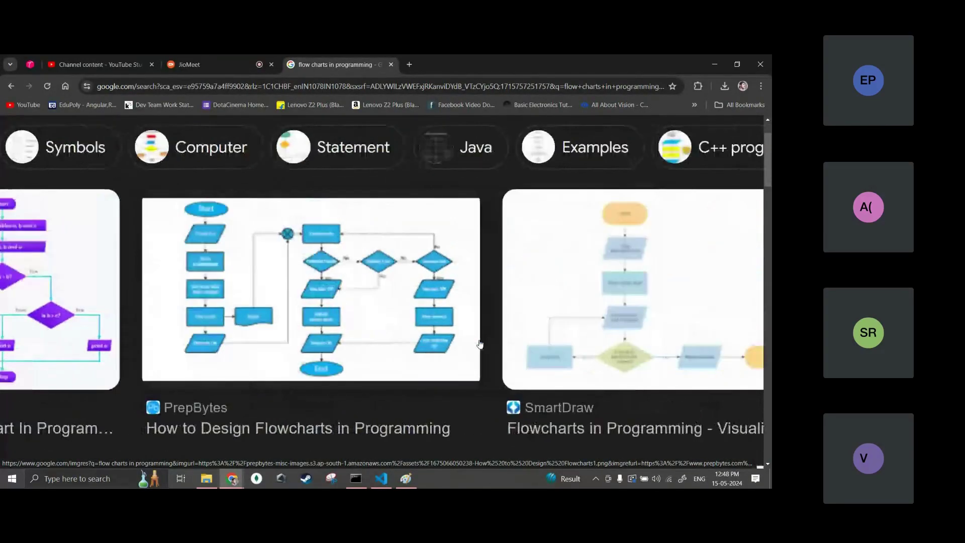
pyautogui.hscroll(2, 480, 344)
pyautogui.hscroll(-7, 478, 342)
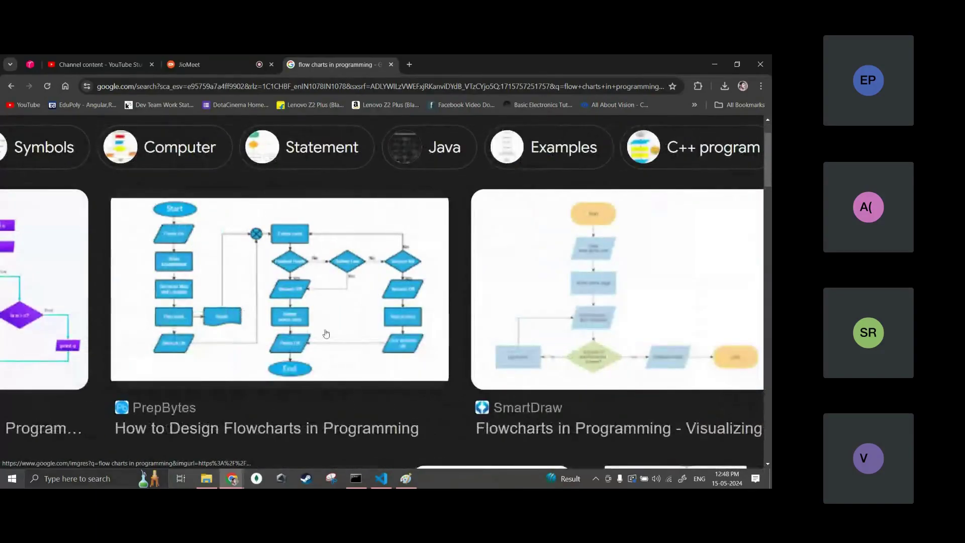
pyautogui.hscroll(4, 324, 334)
pyautogui.hscroll(3, 326, 334)
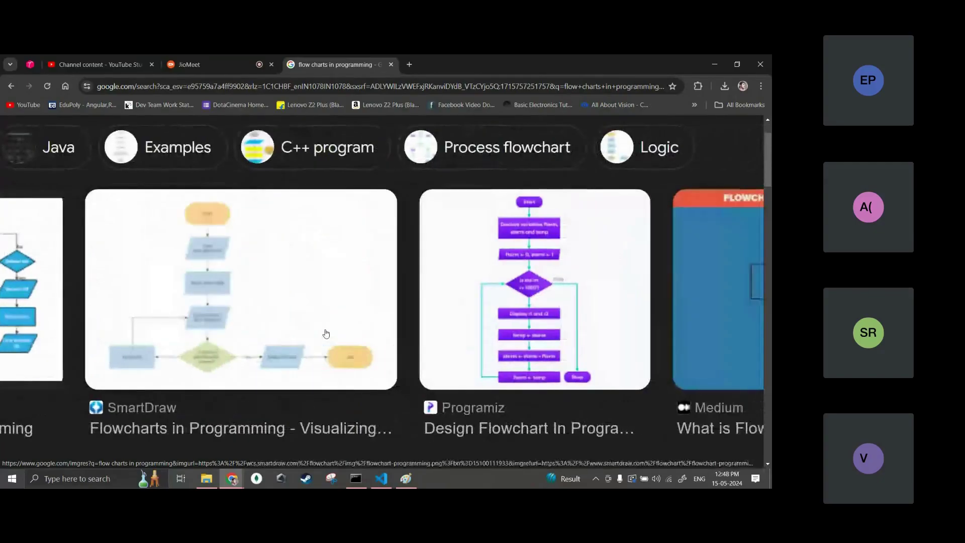
pyautogui.scroll(-3, 326, 334)
pyautogui.scroll(-2, 326, 334)
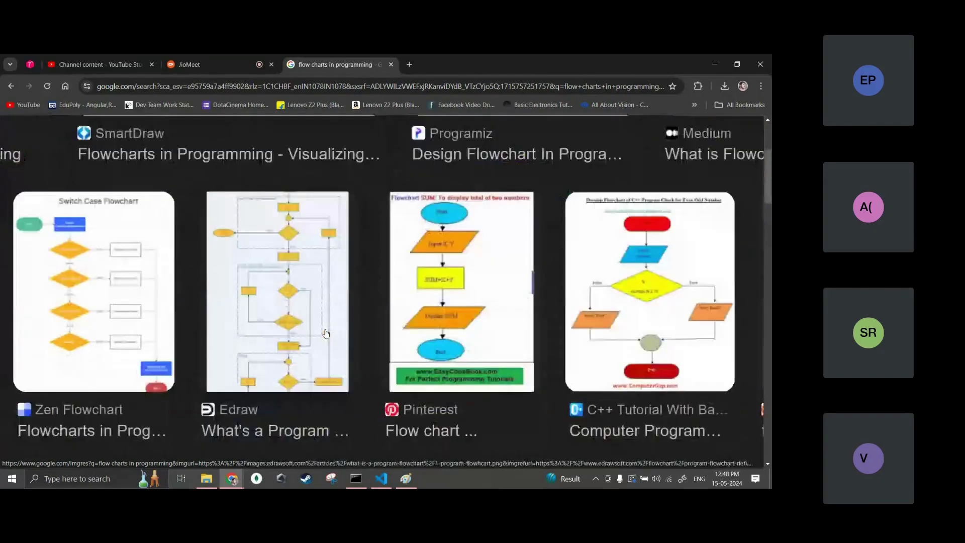
pyautogui.hscroll(-1, 326, 333)
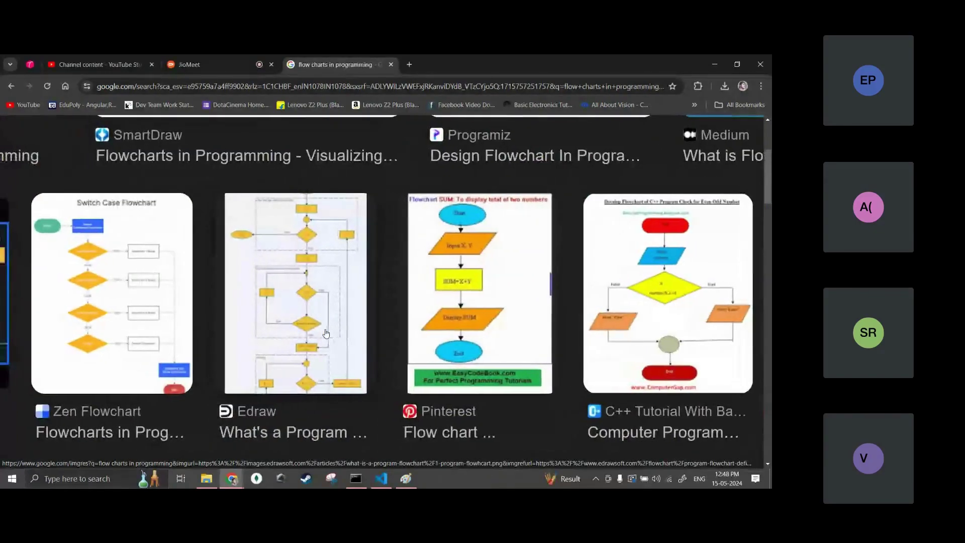
pyautogui.hscroll(1, 325, 334)
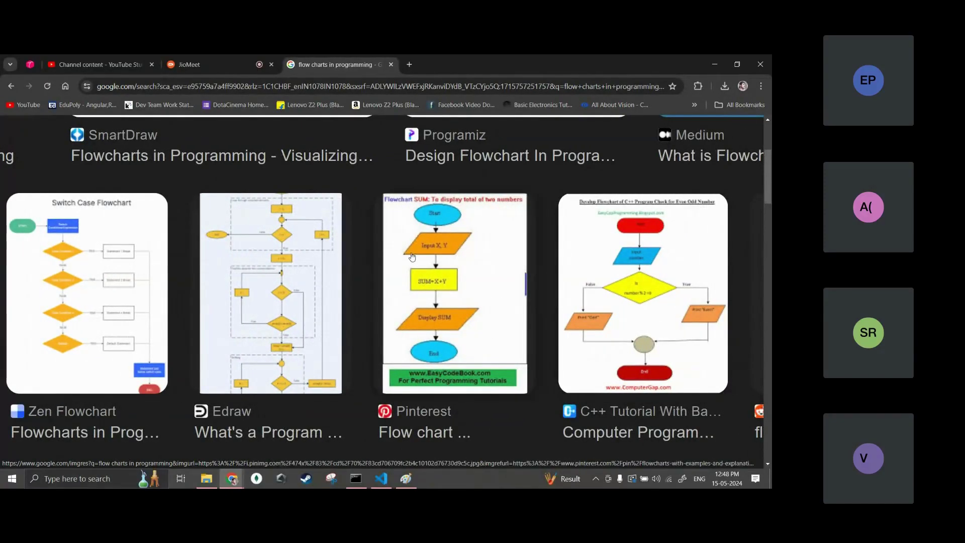
pyautogui.hscroll(-3, 412, 257)
pyautogui.hscroll(-1, 412, 257)
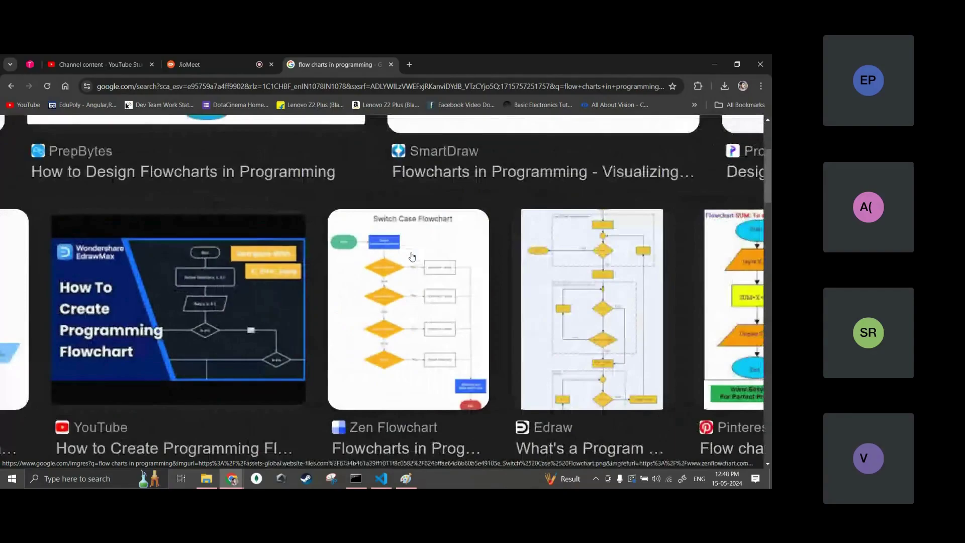
pyautogui.hscroll(-5, 412, 257)
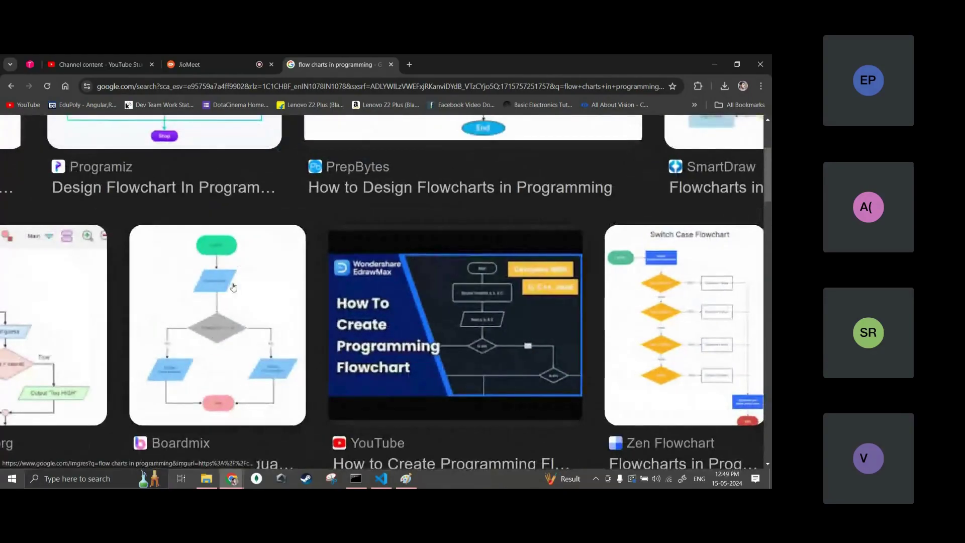
pyautogui.hscroll(-3, 221, 332)
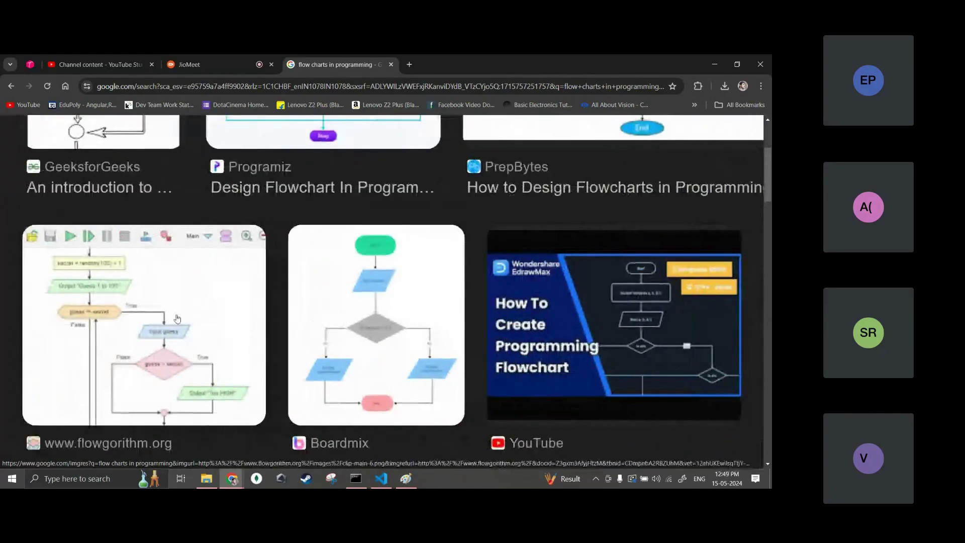
pyautogui.hotkey('alt', 'Tab')
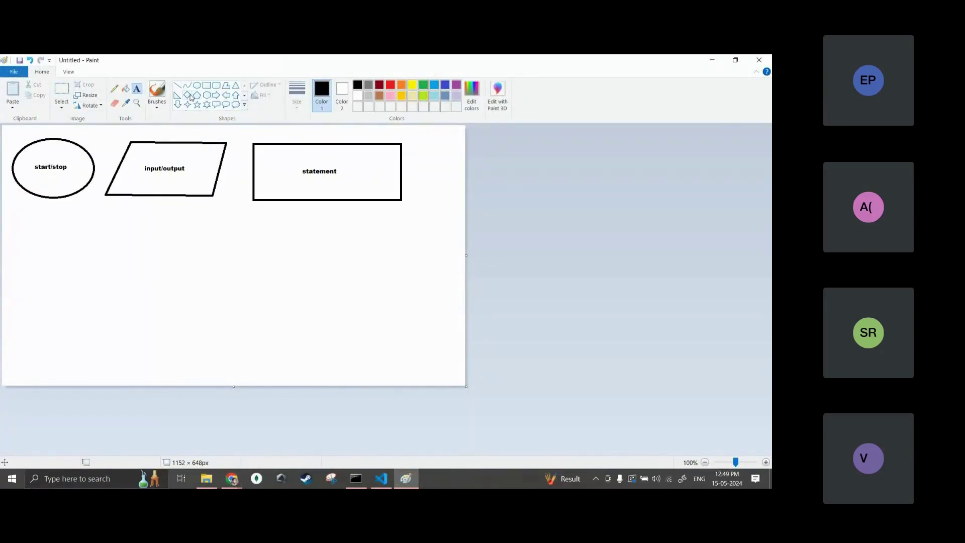
# Step: Draw a diamond below the flowchart symbols, label it 'condition', and return to Chrome
pyautogui.click(187, 95)
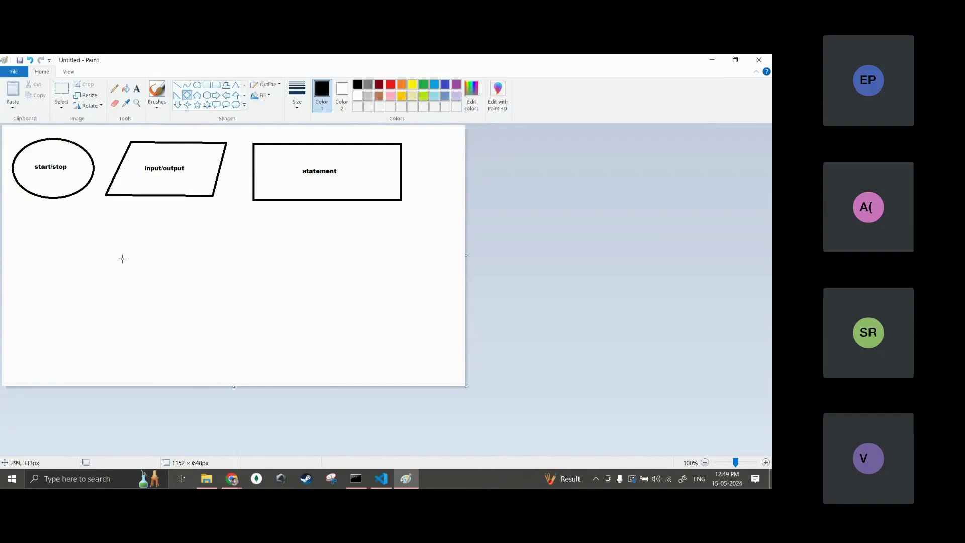
pyautogui.moveTo(116, 259); pyautogui.dragTo(278, 327)
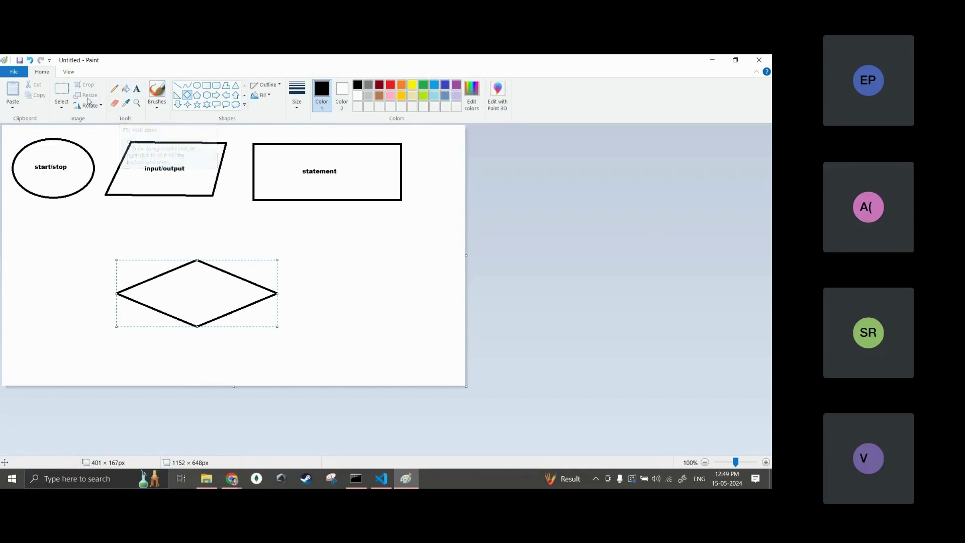
pyautogui.click(137, 89)
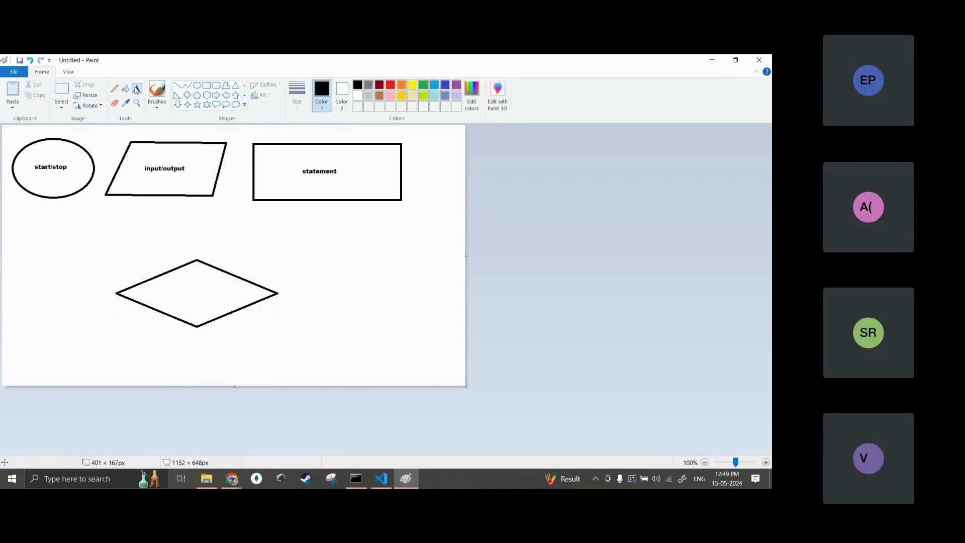
pyautogui.click(159, 293)
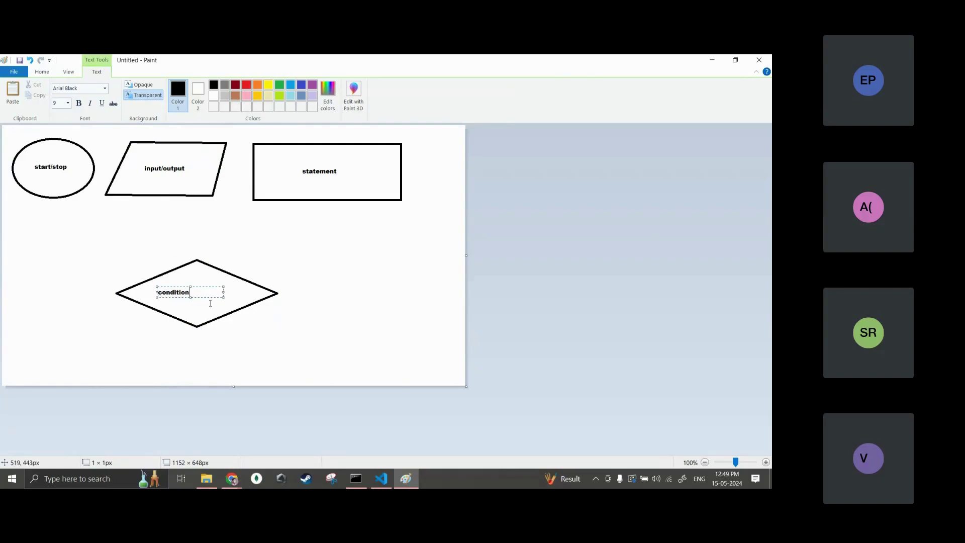
pyautogui.moveTo(200, 297); pyautogui.dragTo(224, 297)
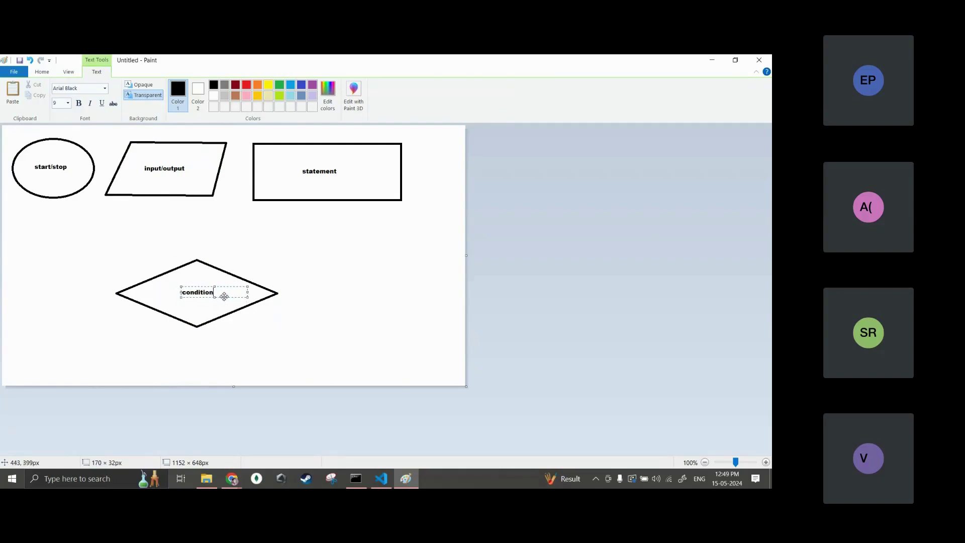
pyautogui.click(439, 294)
pyautogui.hotkey('alt', 'Tab')
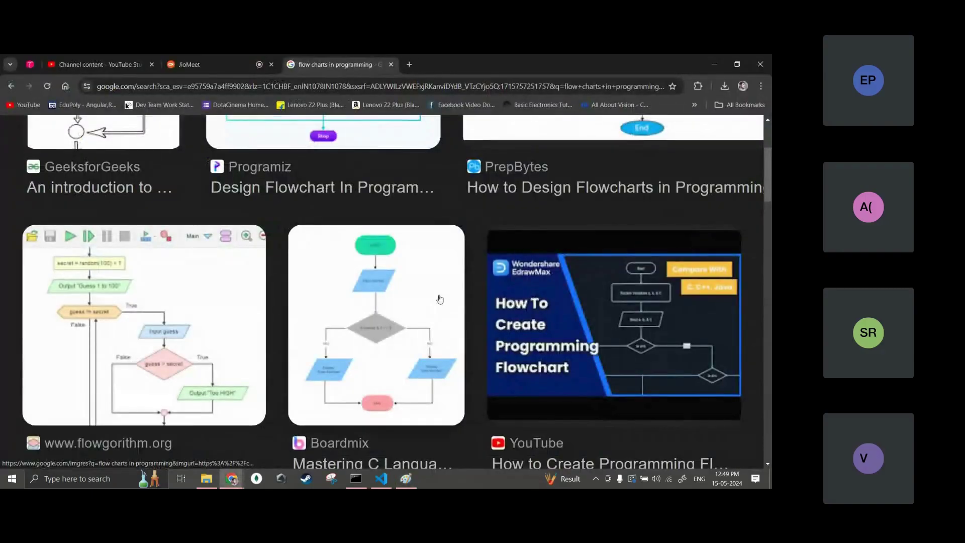
# Step: Switch to intro.py and step through the recent edits on its opening lines
pyautogui.click(381, 479)
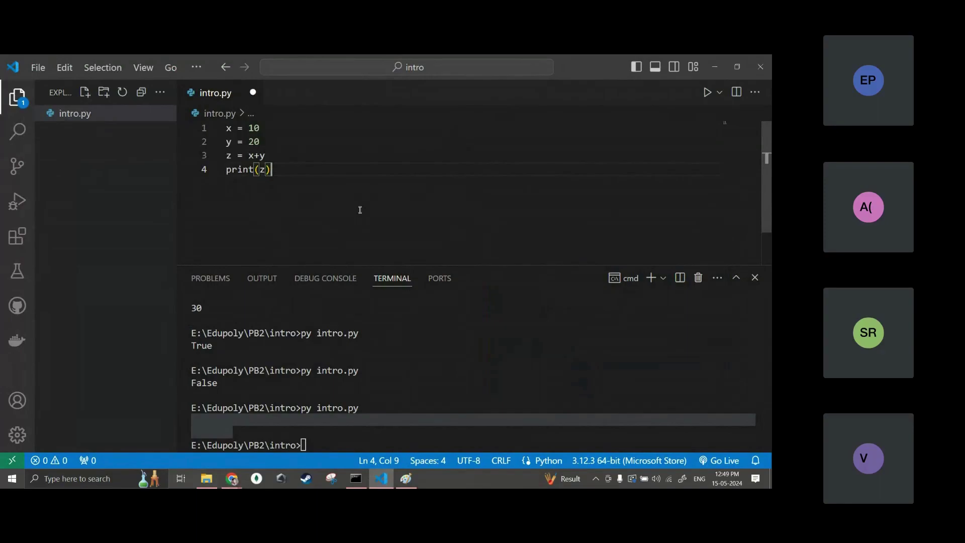
pyautogui.press('Up')
pyautogui.press('Up')
pyautogui.press('Left')
pyautogui.press('Left')
pyautogui.write('-')
pyautogui.press('Down')
pyautogui.press('Down')
pyautogui.press('End')
pyautogui.hotkey('shift', 'alt', 'Down')
pyautogui.press('Left')
pyautogui.press('BackSpace')
pyautogui.write('x')
pyautogui.press('Up')
pyautogui.press('Up')
pyautogui.press('Up')
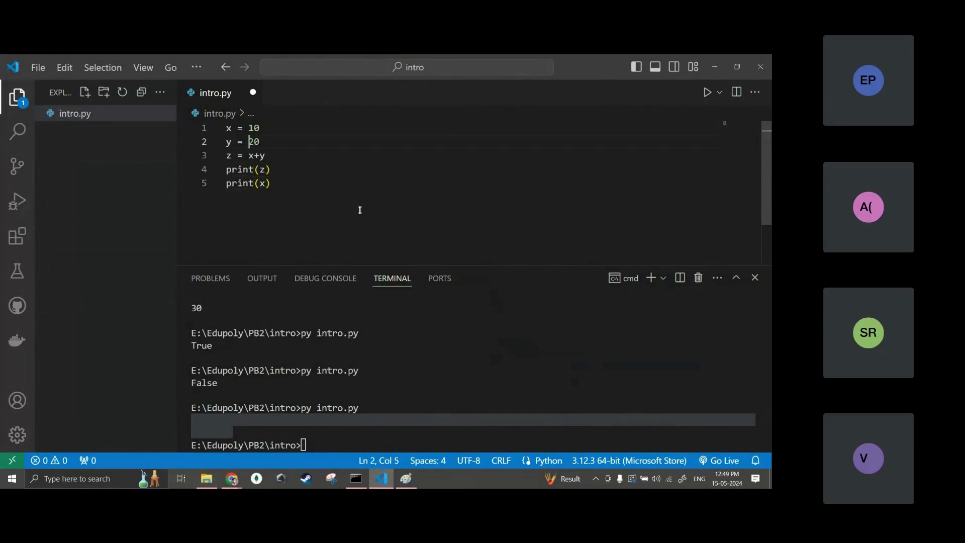
pyautogui.press('Left')
pyautogui.press('Left')
# Step: Highlight the y = -20, z calculation, print(z) and print(x) lines to review them
pyautogui.moveTo(276, 143); pyautogui.dragTo(222, 142)
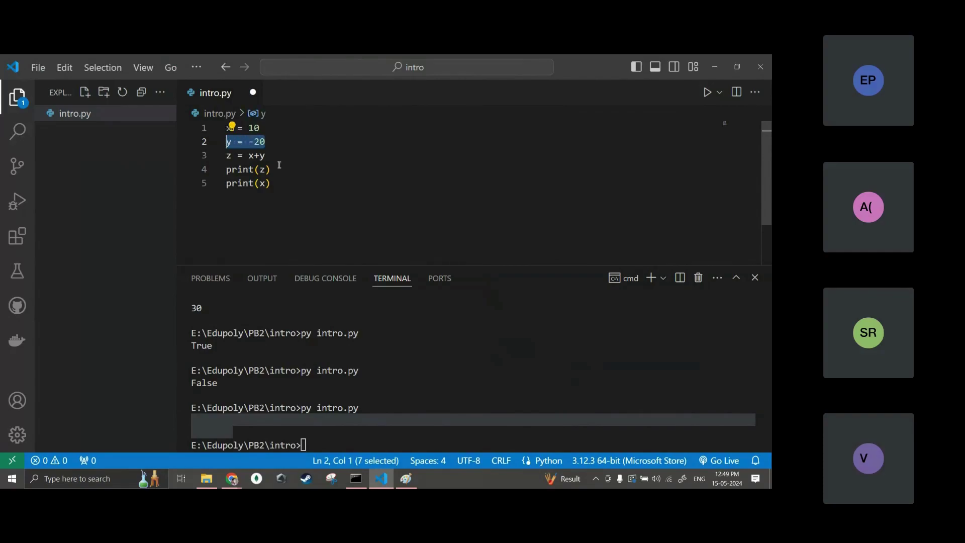
pyautogui.moveTo(276, 170); pyautogui.dragTo(223, 159)
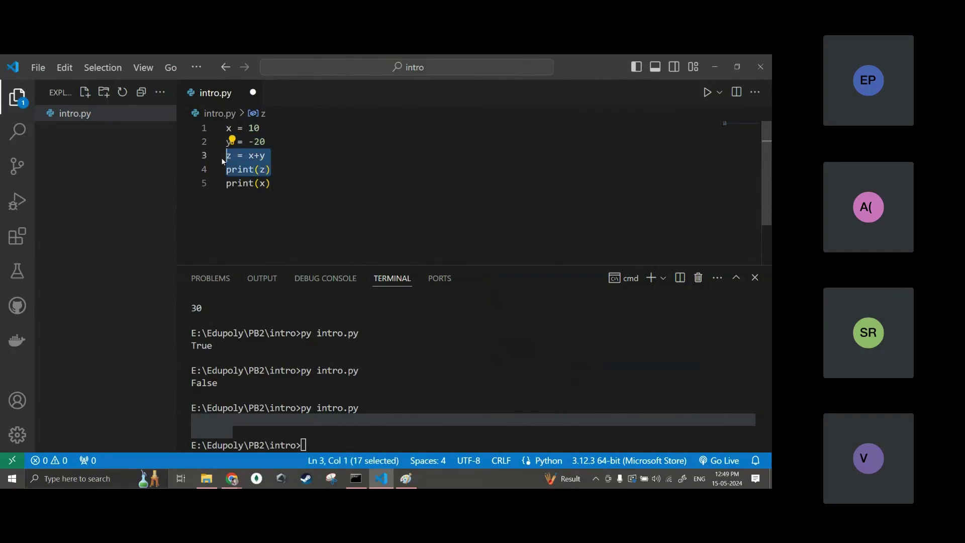
pyautogui.moveTo(286, 181); pyautogui.dragTo(219, 179)
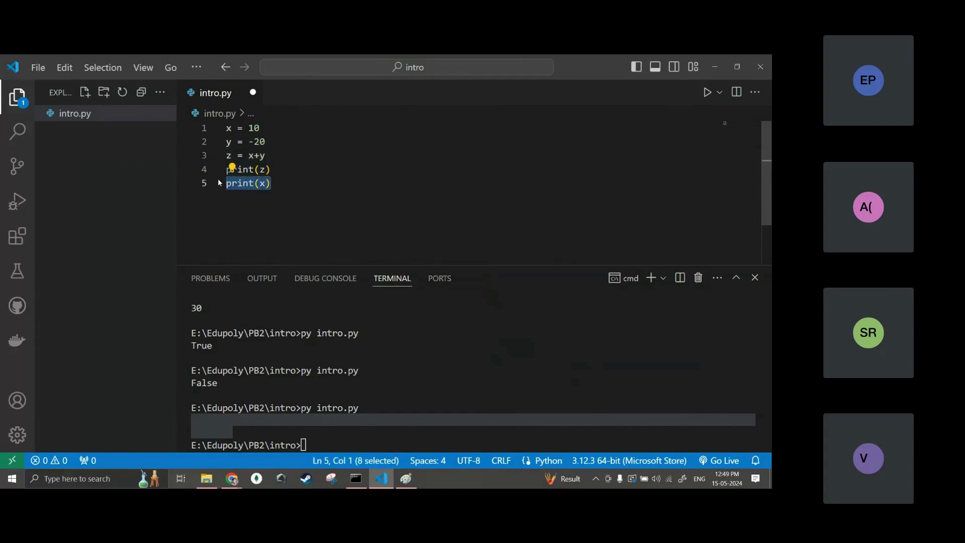
pyautogui.click(299, 188)
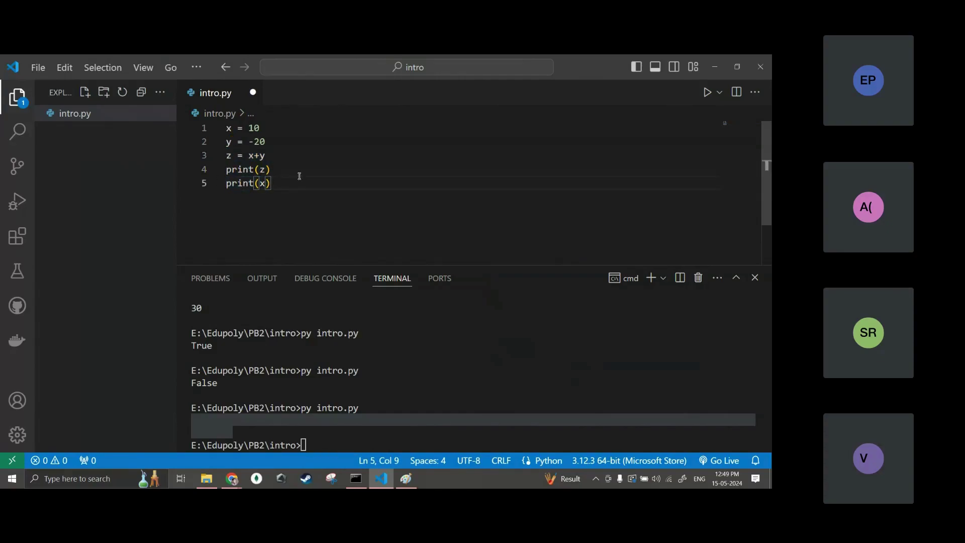
# Step: Delete the minus sign on line 2 so y reads 20
pyautogui.moveTo(266, 142); pyautogui.dragTo(226, 142)
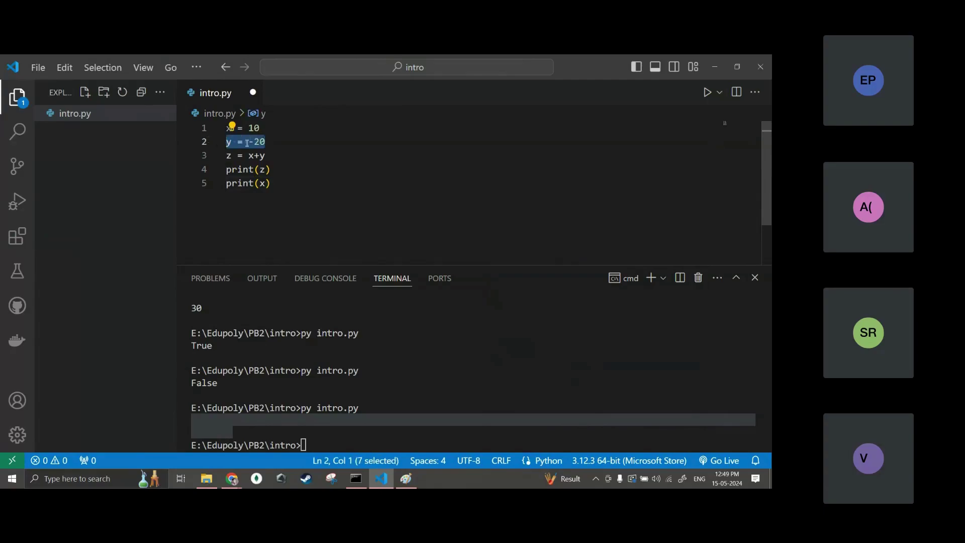
pyautogui.click(253, 143)
pyautogui.press('BackSpace')
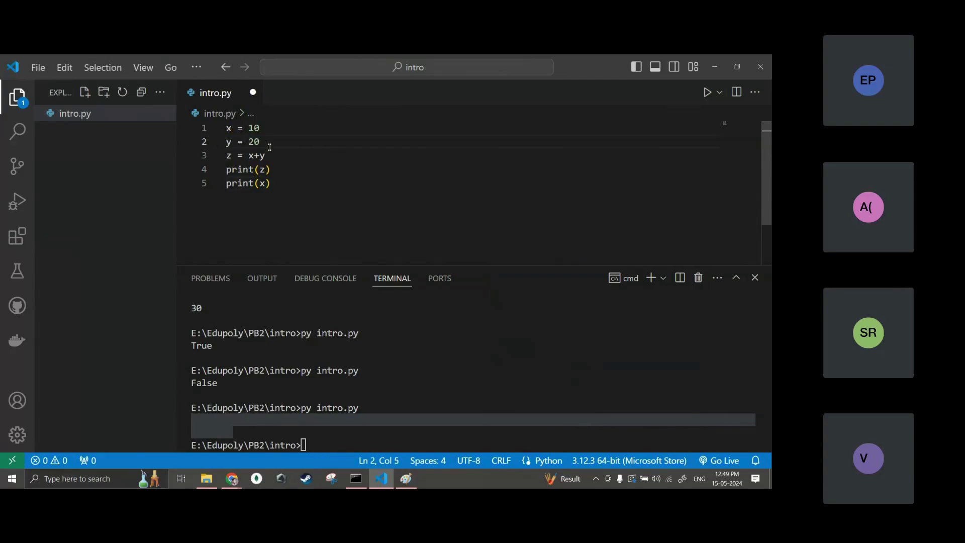
pyautogui.moveTo(280, 169); pyautogui.dragTo(205, 161)
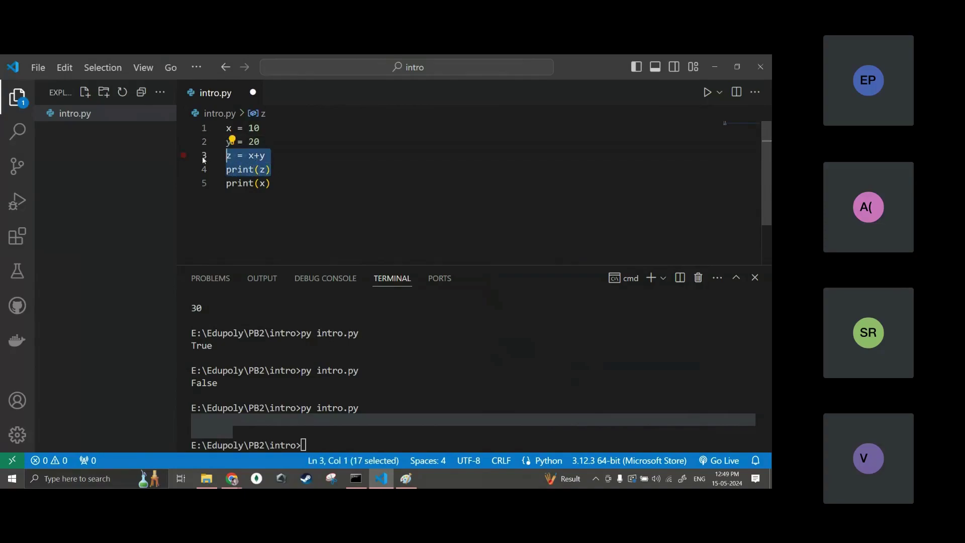
# Step: Retype the minus before 20 on line 2, then remove it again
pyautogui.click(251, 143)
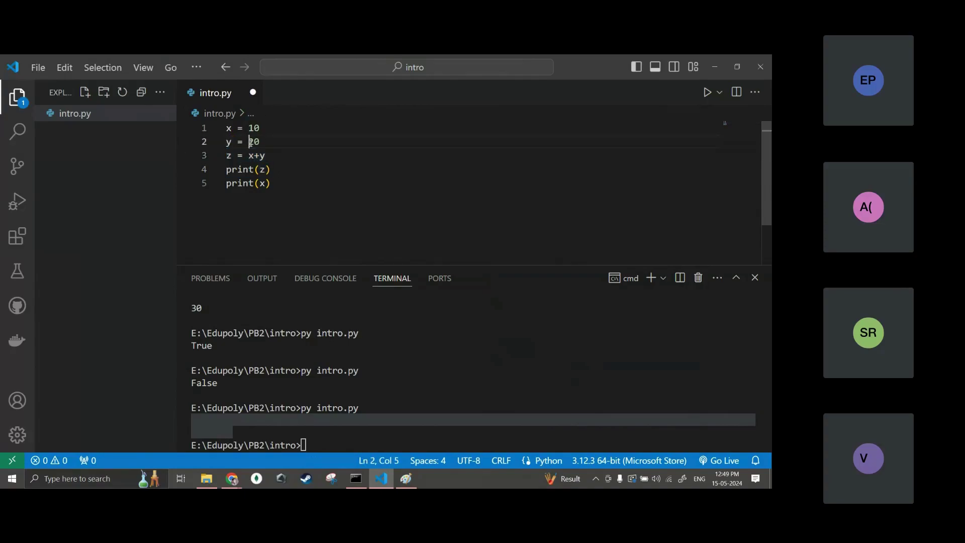
pyautogui.write('-')
pyautogui.moveTo(274, 169); pyautogui.dragTo(221, 159)
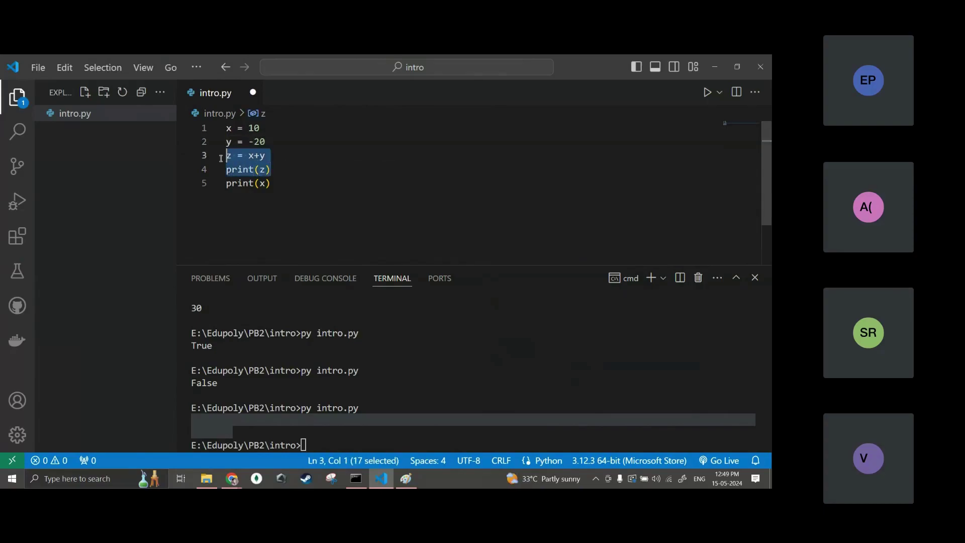
pyautogui.click(254, 142)
pyautogui.press('BackSpace')
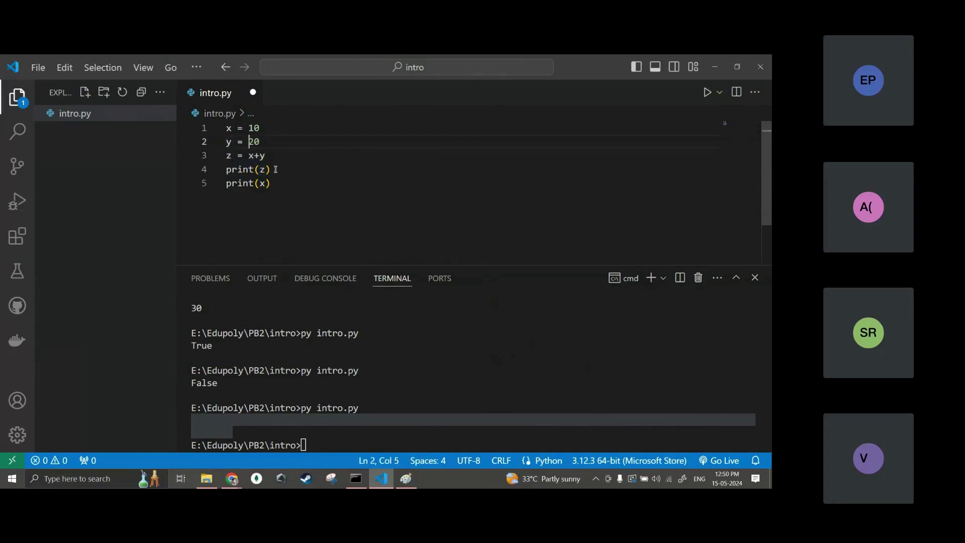
pyautogui.moveTo(276, 169); pyautogui.dragTo(219, 160)
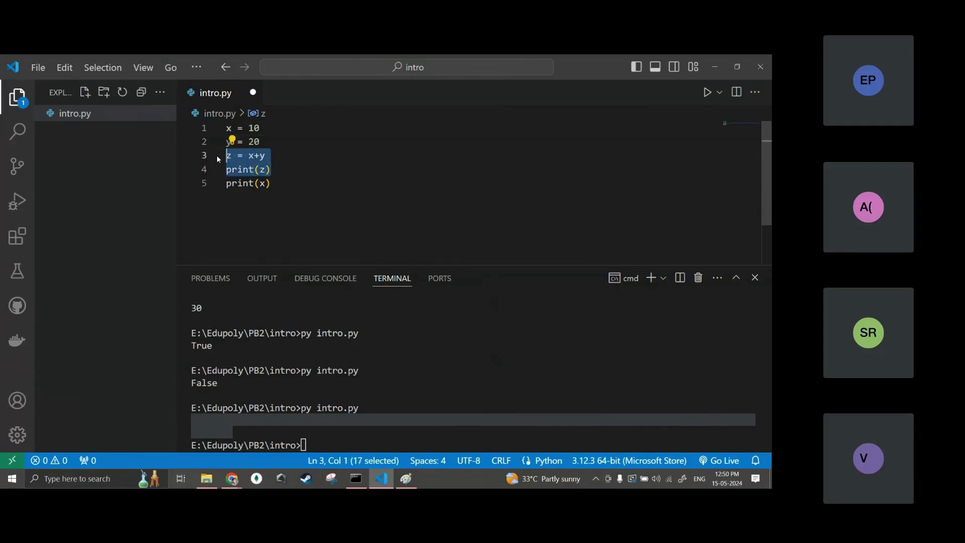
pyautogui.click(265, 143)
# Step: Review the code by highlighting y = 20, the z lines, print(x) and the first four lines
pyautogui.moveTo(272, 144); pyautogui.dragTo(221, 143)
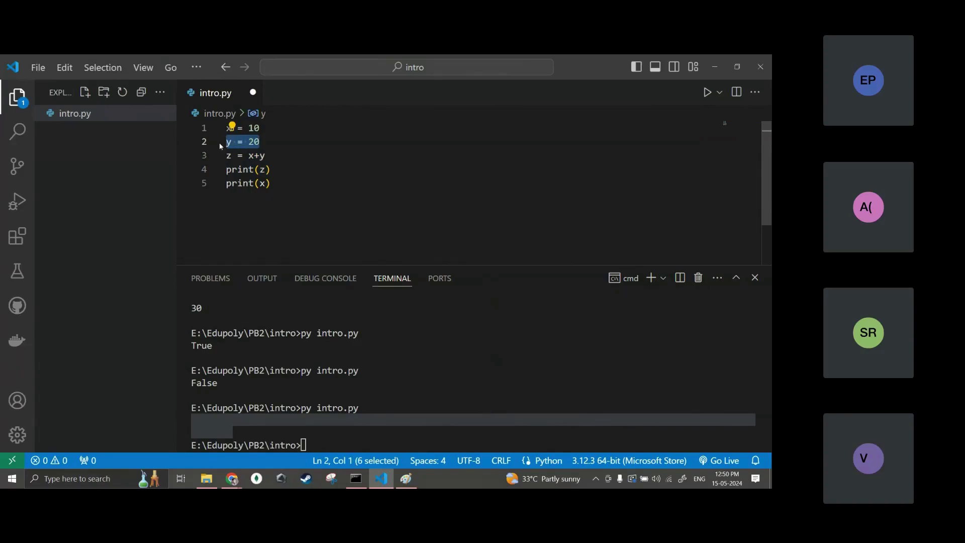
pyautogui.moveTo(273, 170); pyautogui.dragTo(220, 157)
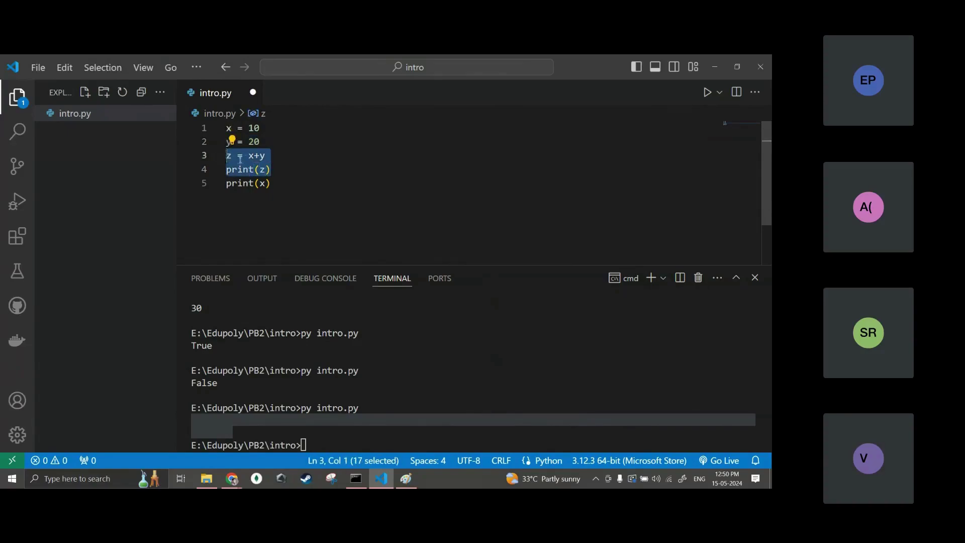
pyautogui.moveTo(272, 184); pyautogui.dragTo(221, 184)
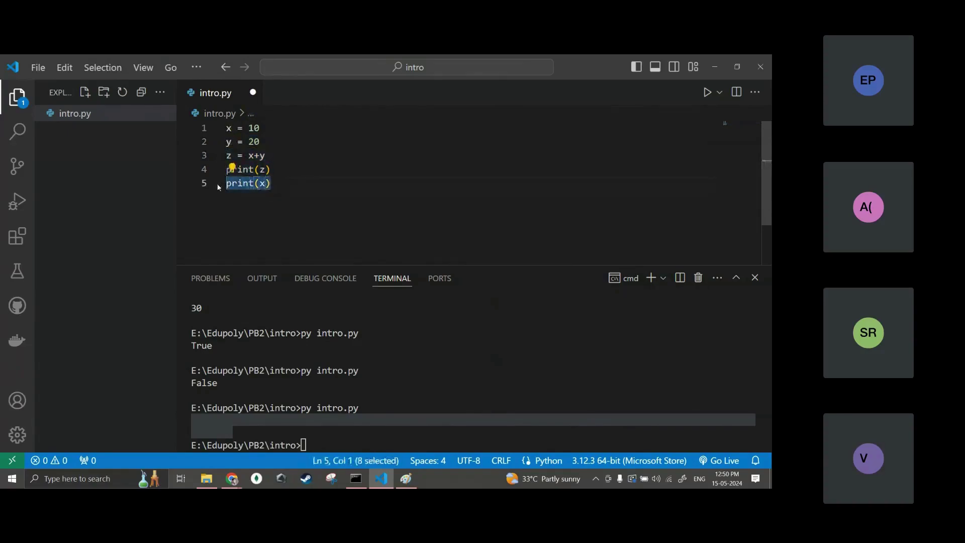
pyautogui.moveTo(263, 142); pyautogui.dragTo(216, 147)
pyautogui.moveTo(271, 169); pyautogui.dragTo(218, 132)
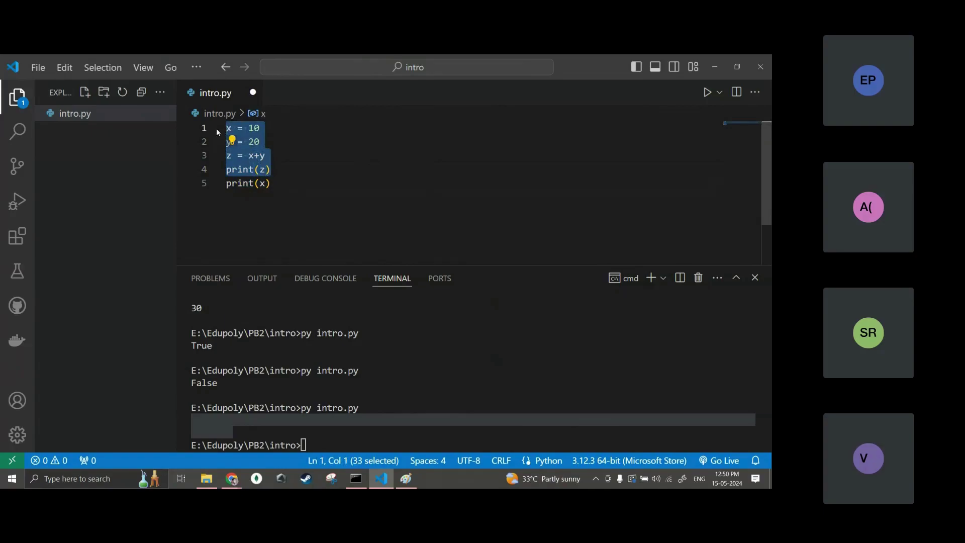
pyautogui.click(251, 141)
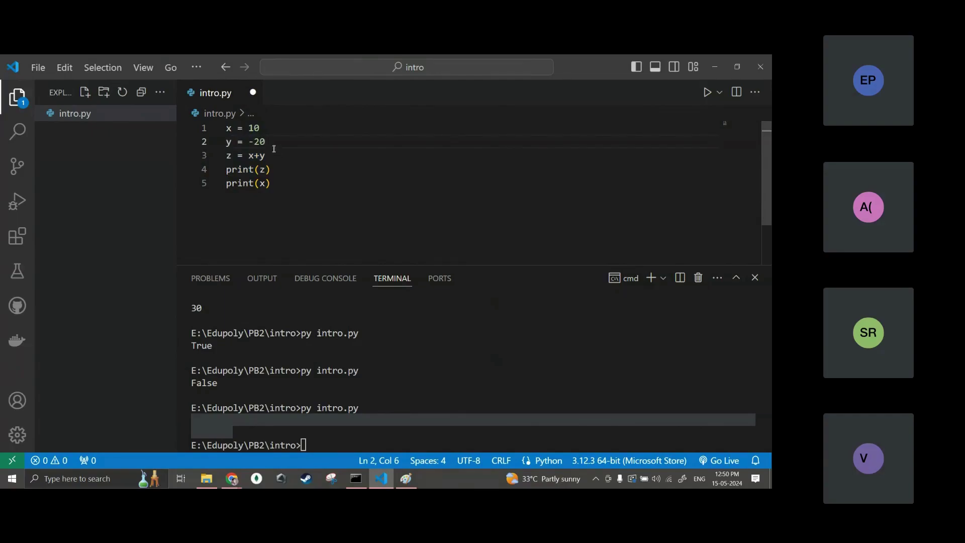
pyautogui.moveTo(272, 171); pyautogui.dragTo(226, 156)
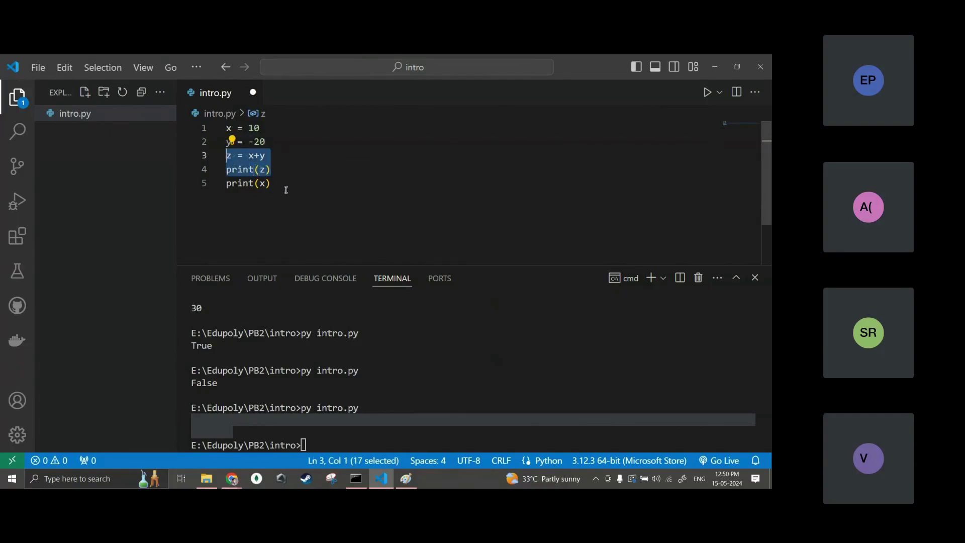
pyautogui.moveTo(286, 190); pyautogui.dragTo(226, 184)
pyautogui.click(266, 141)
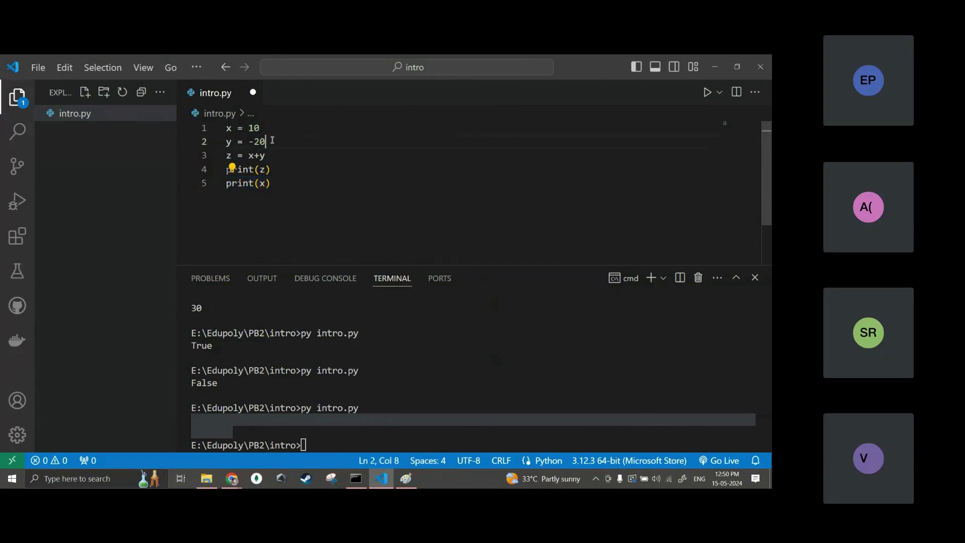
pyautogui.moveTo(272, 140); pyautogui.dragTo(226, 128)
pyautogui.moveTo(288, 189); pyautogui.dragTo(193, 186)
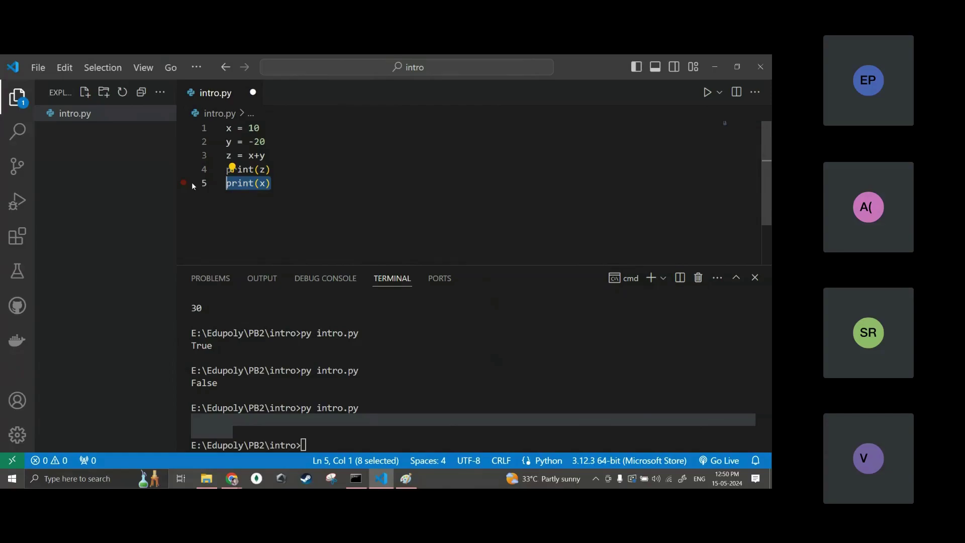
# Step: Remove the minus from line 2 so y = 20, then check all five lines
pyautogui.click(270, 142)
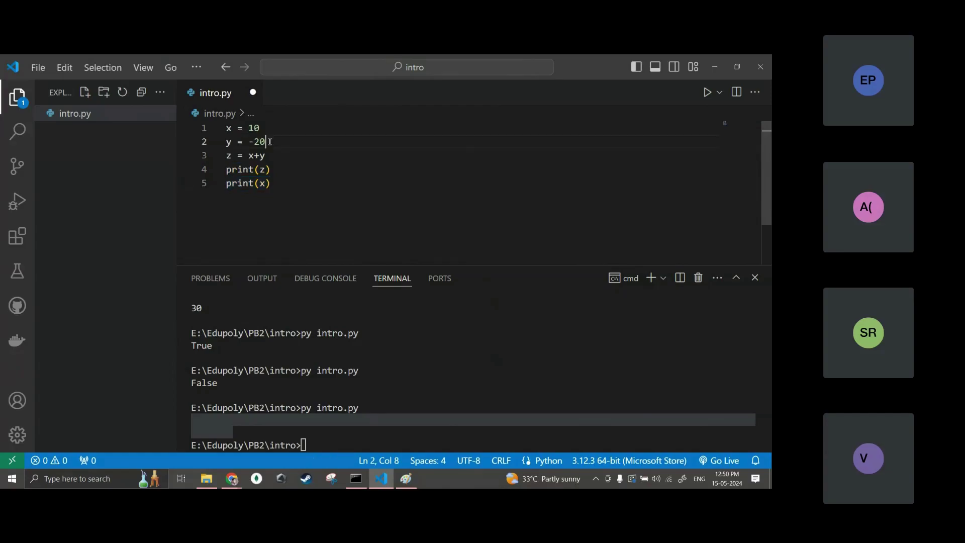
pyautogui.click(254, 143)
pyautogui.press('BackSpace')
pyautogui.moveTo(279, 172); pyautogui.dragTo(229, 156)
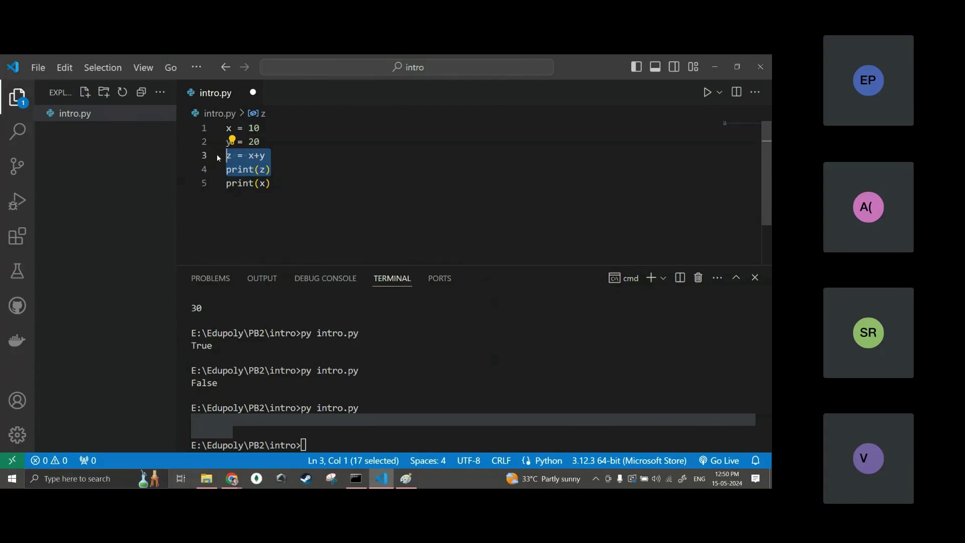
pyautogui.click(281, 167)
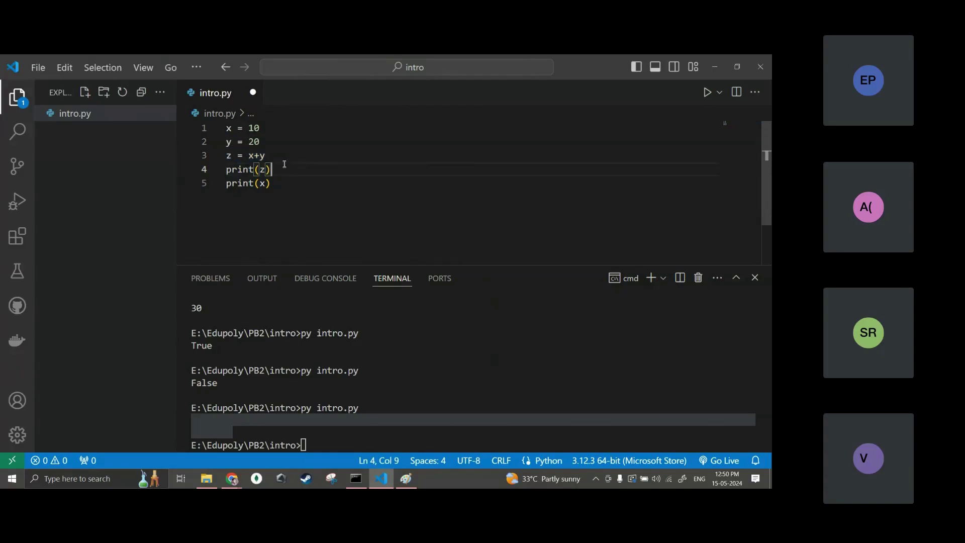
pyautogui.moveTo(276, 183); pyautogui.dragTo(216, 124)
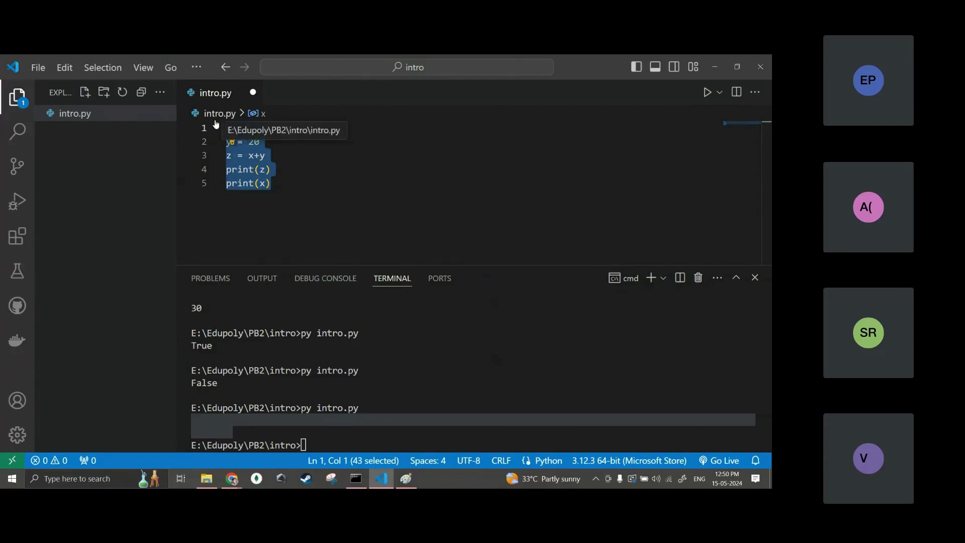
pyautogui.click(285, 157)
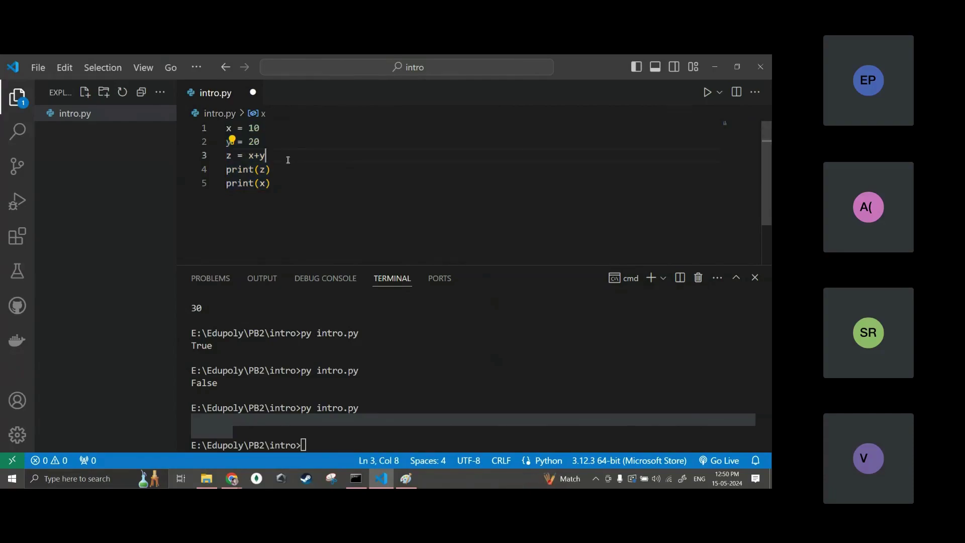
# Step: Insert blank lines after y = 20 and after print(z) in intro.py
pyautogui.click(268, 142)
pyautogui.press('Return')
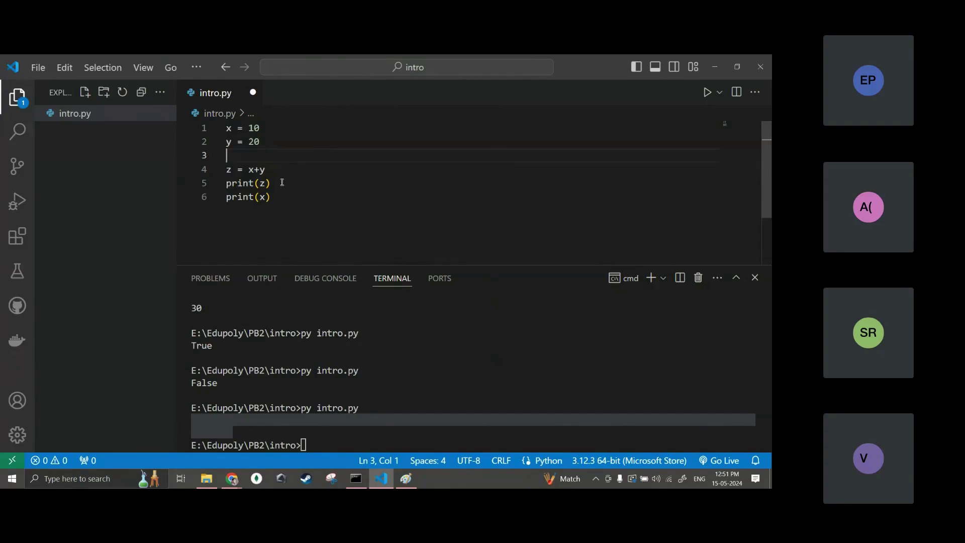
pyautogui.moveTo(273, 183); pyautogui.dragTo(209, 175)
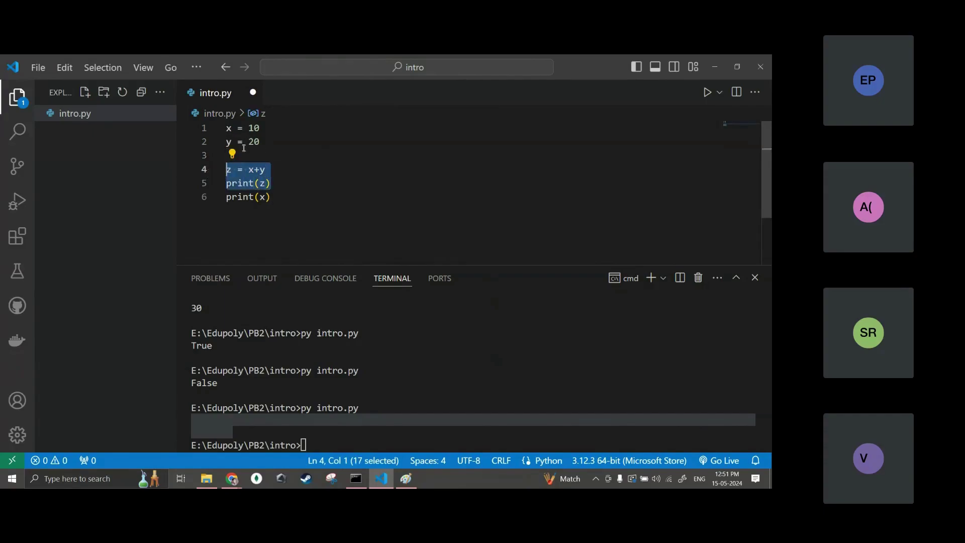
pyautogui.click(229, 156)
pyautogui.moveTo(282, 197); pyautogui.dragTo(215, 203)
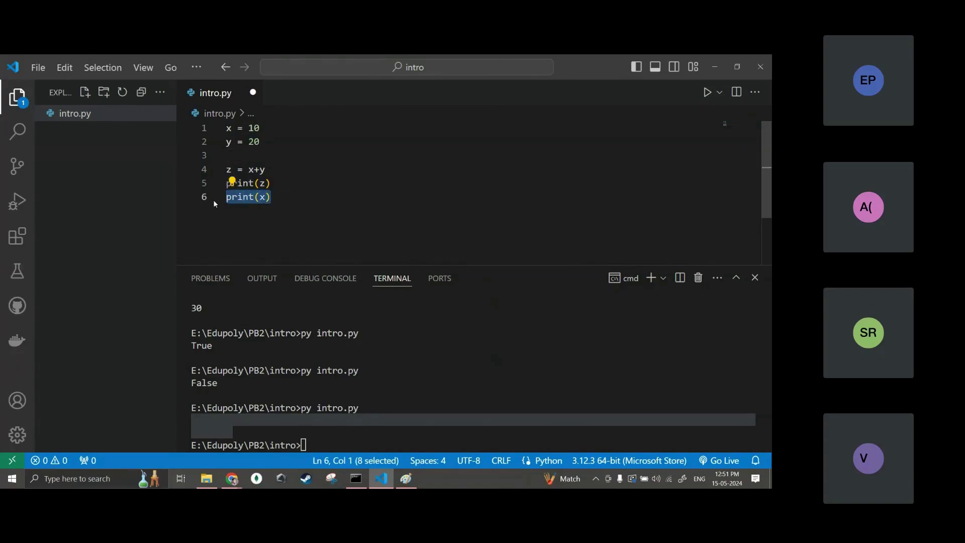
pyautogui.click(275, 184)
pyautogui.press('Return')
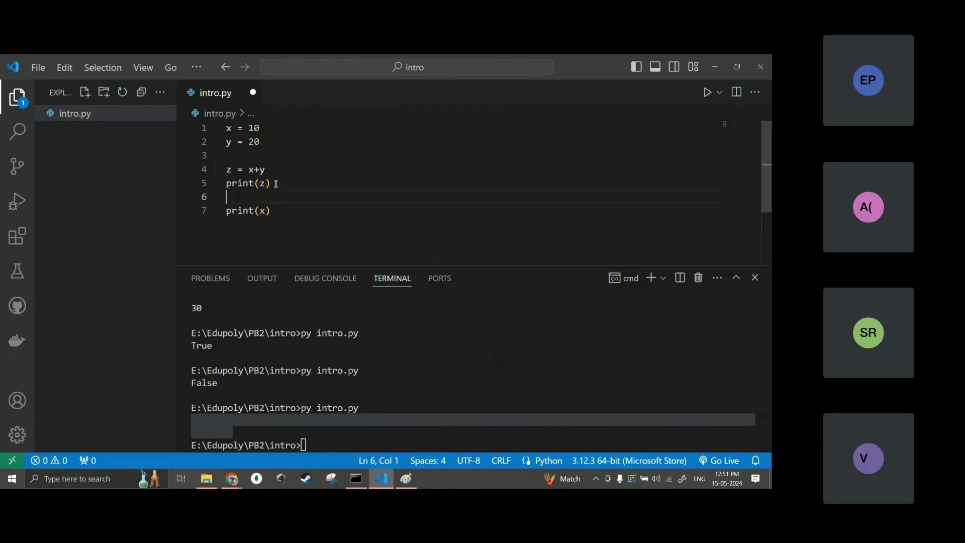
pyautogui.click(259, 155)
pyautogui.click(263, 203)
# Step: Compare the Chrome flowchart results against the z = x+y and print(z) lines, then bring up Paint
pyautogui.hotkey('alt', 'Tab')
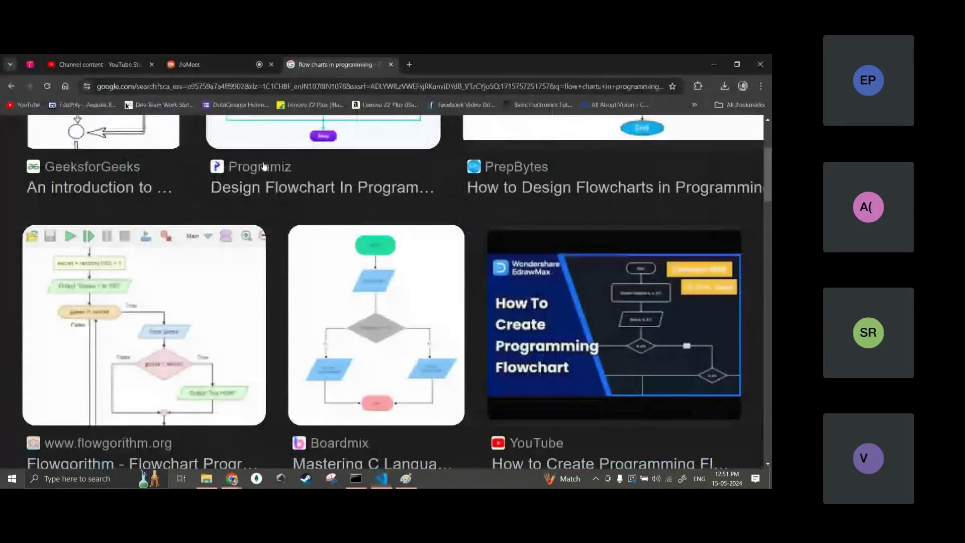
pyautogui.hotkey('alt', 'Tab')
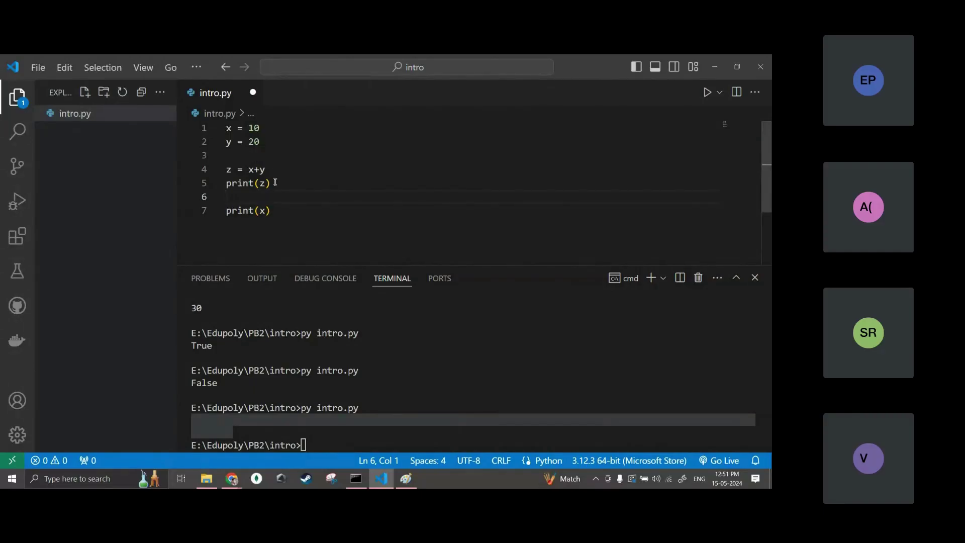
pyautogui.moveTo(271, 184); pyautogui.dragTo(225, 170)
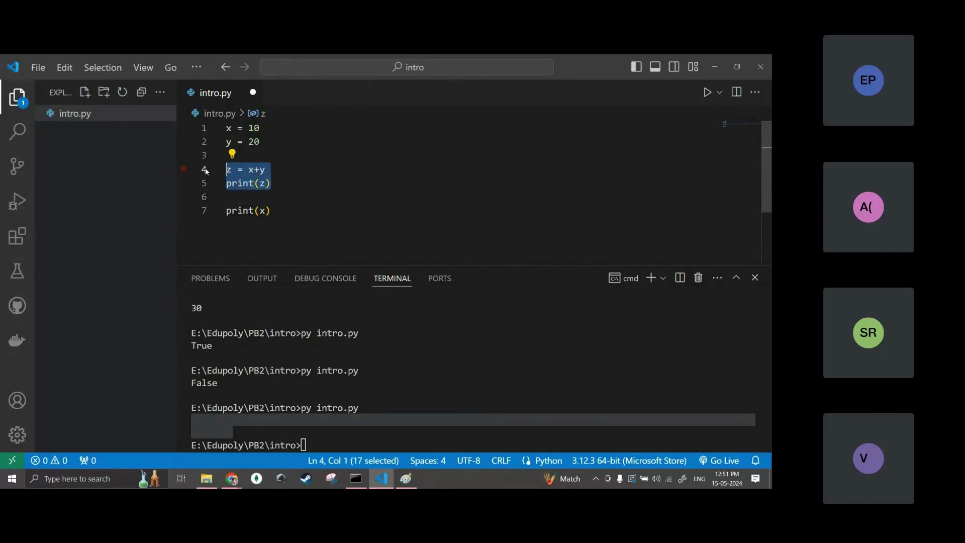
pyautogui.hotkey('alt', 'Tab')
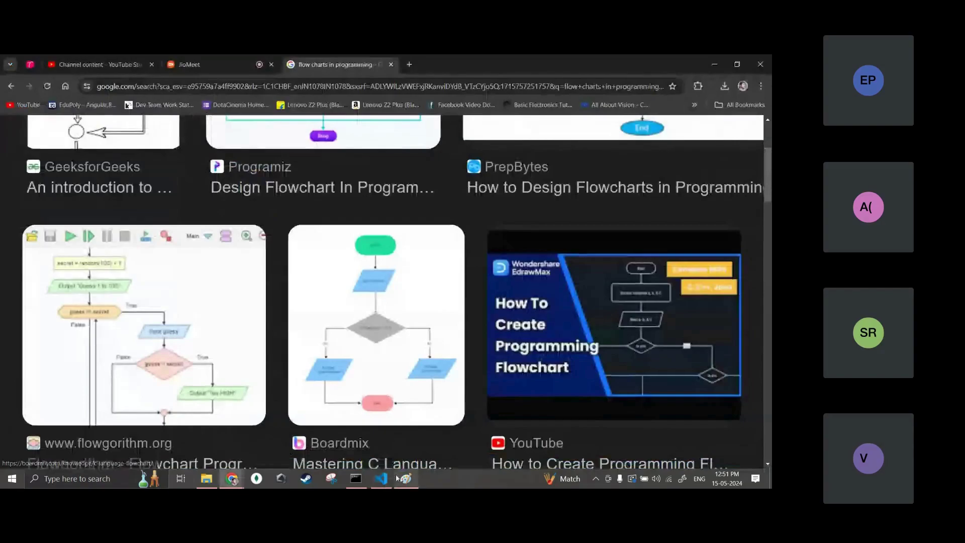
pyautogui.click(401, 480)
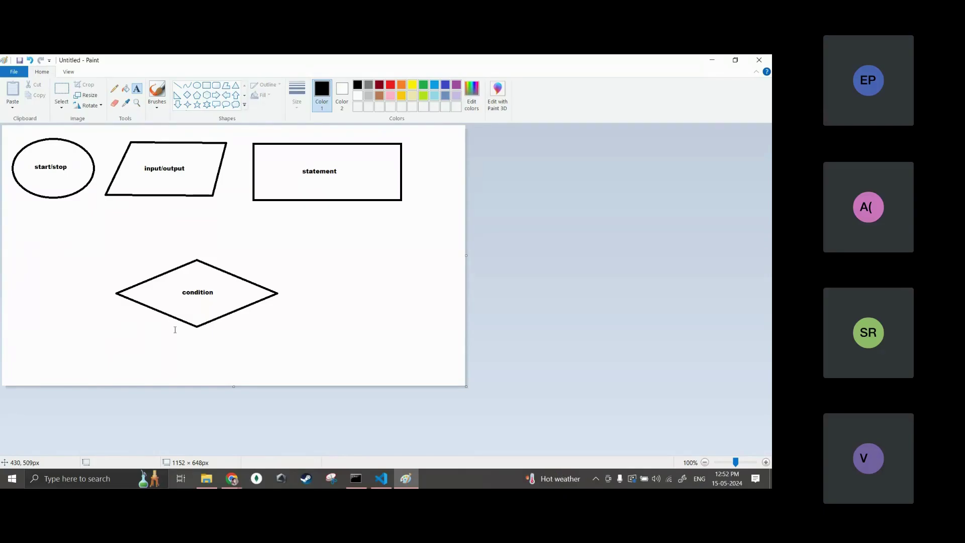
# Step: Reset the Chrome image results page to normal zoom and scroll back up
pyautogui.hotkey('alt', 'Tab')
pyautogui.scroll(1, 346, 360)
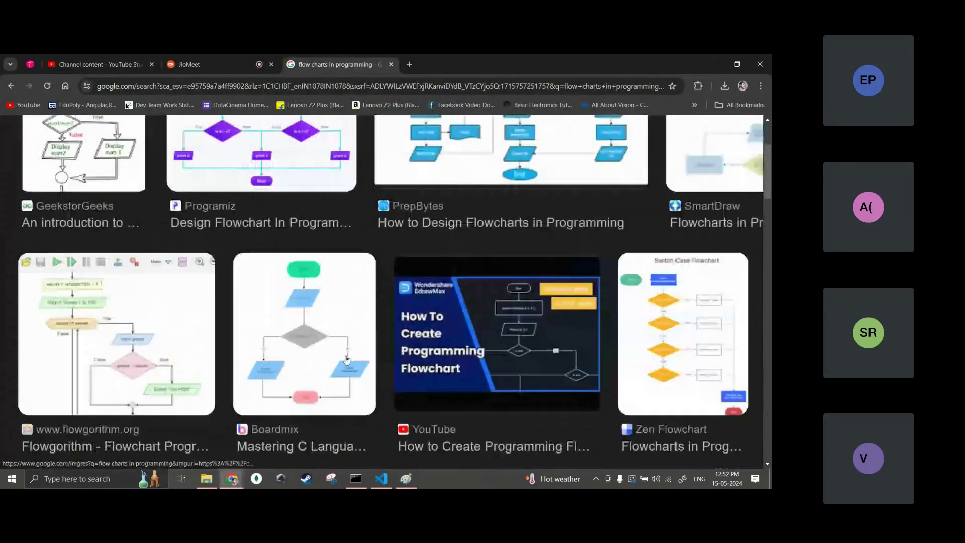
pyautogui.hotkey('ctrl', '0')
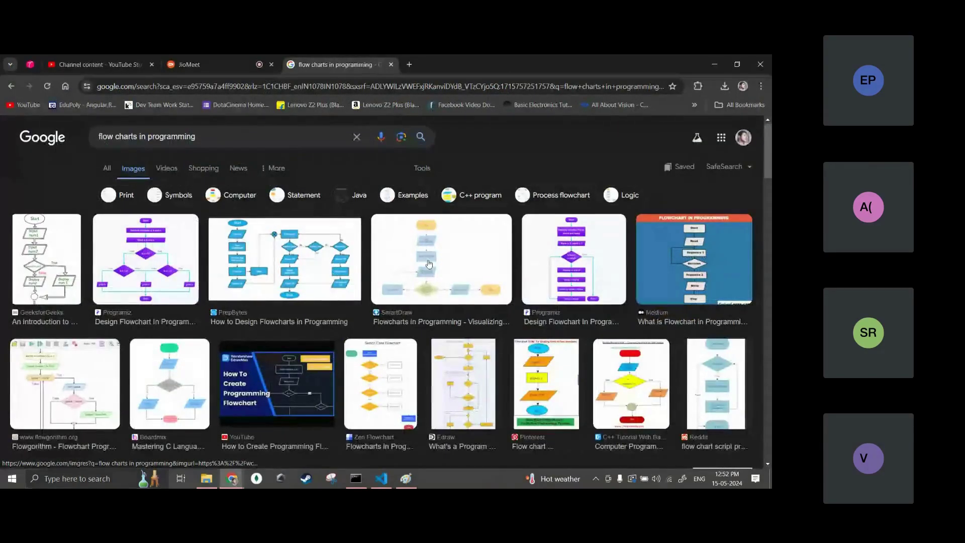
pyautogui.scroll(5, 429, 264)
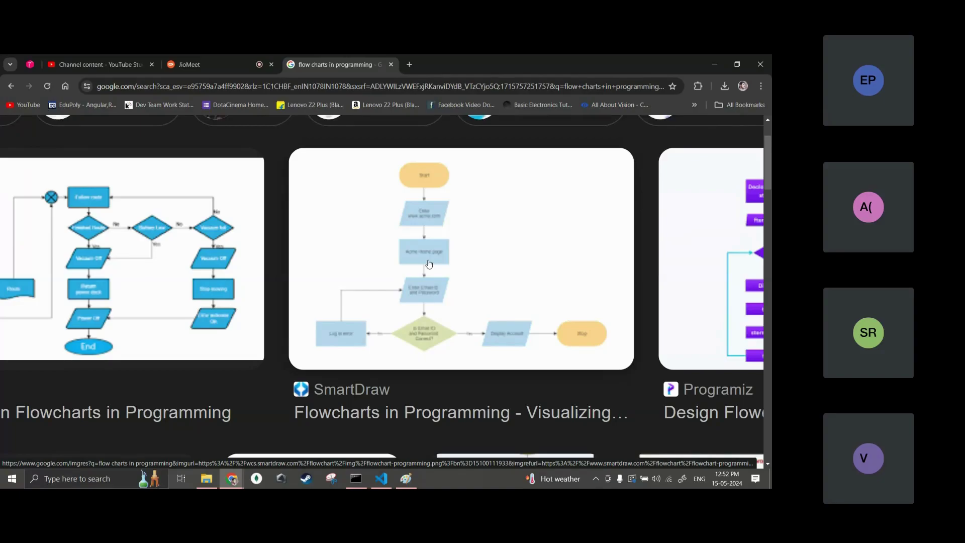
# Step: Place and commit an empty text box inside Paint's condition diamond
pyautogui.hotkey('alt', 'Tab')
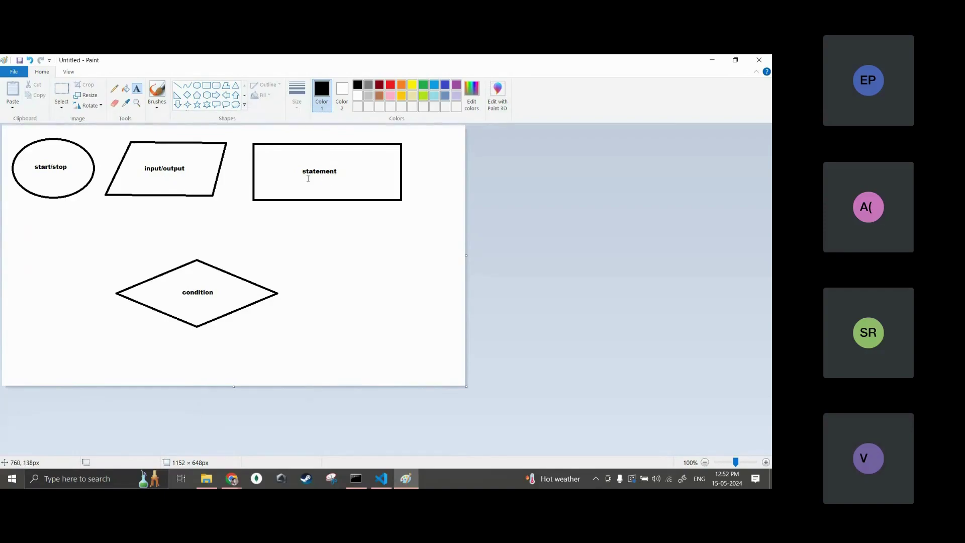
pyautogui.click(198, 297)
pyautogui.click(372, 369)
# Step: Open a new tab in the Chrome window with the flowchart image results
pyautogui.click(232, 479)
pyautogui.click(195, 432)
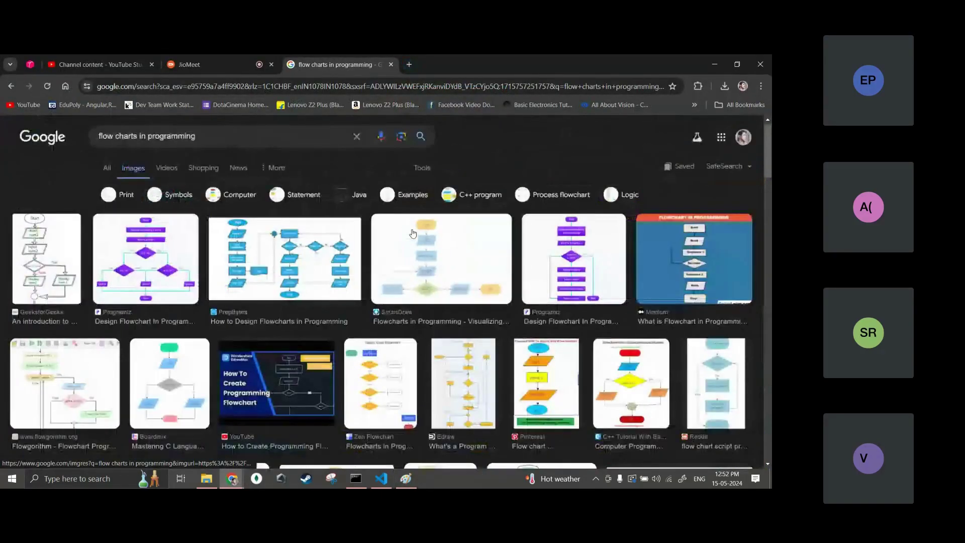
pyautogui.click(409, 64)
# Step: Load edupoly.com and open its JavaScript Basics assignments
pyautogui.write('edupoly.com')
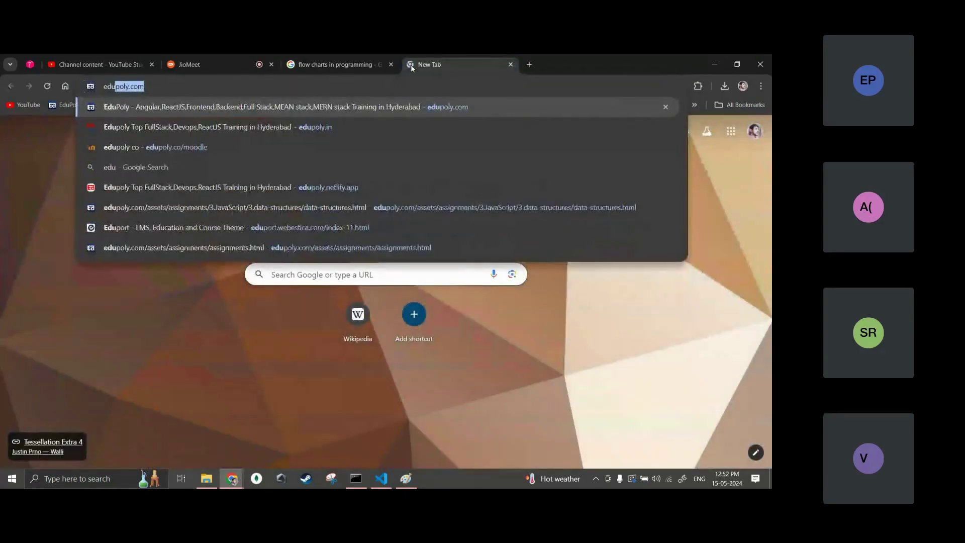
pyautogui.press('Return')
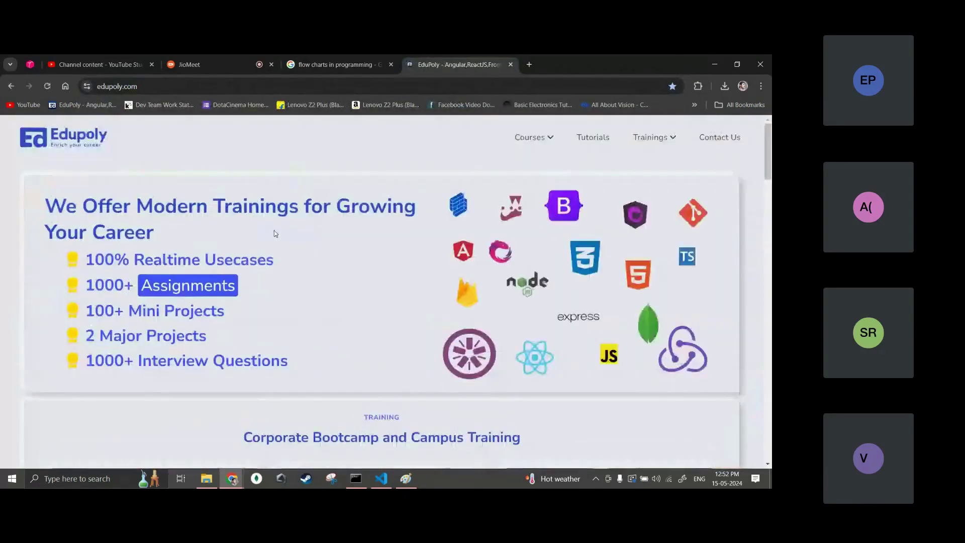
pyautogui.click(173, 290)
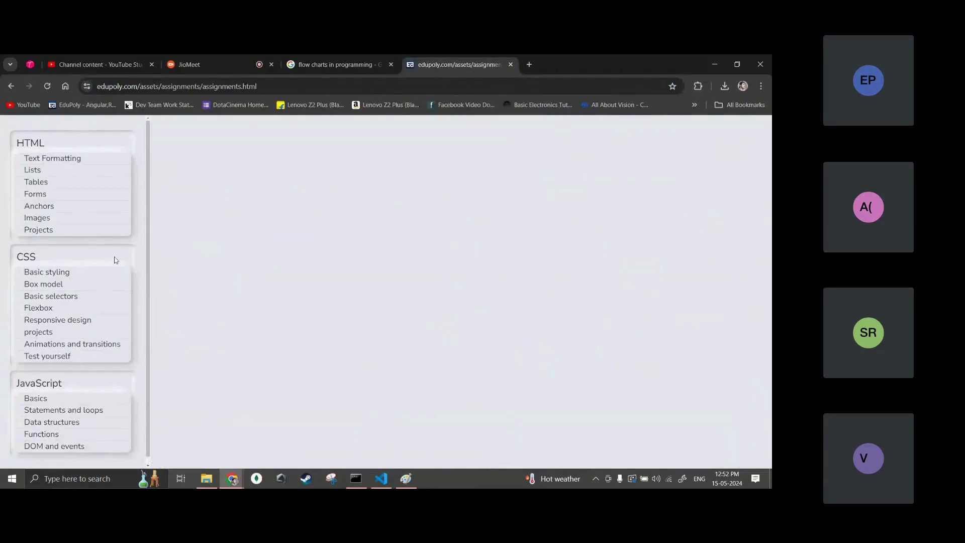
pyautogui.click(34, 396)
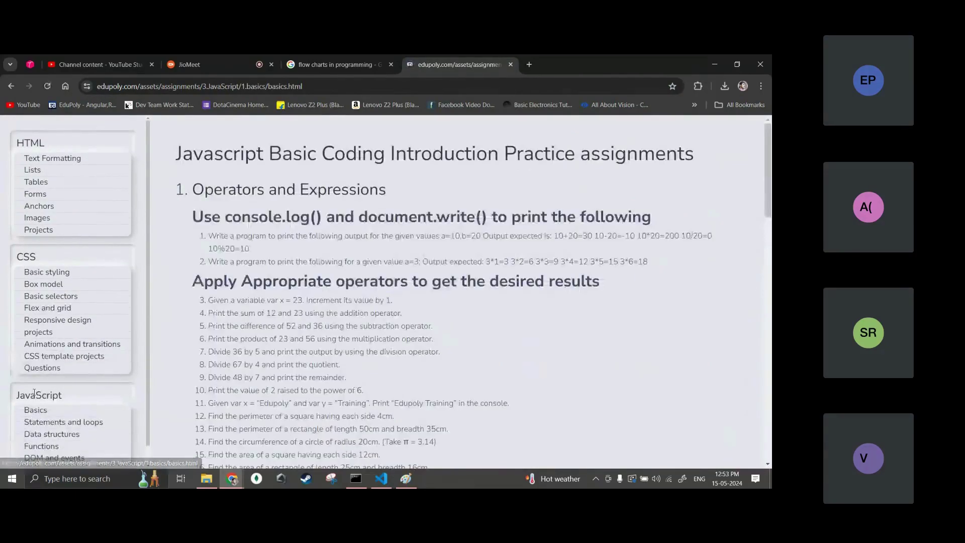
# Step: Highlight the task about the sum of 12 and 23, then place a text box below Paint's diamond
pyautogui.scroll(-1, 364, 347)
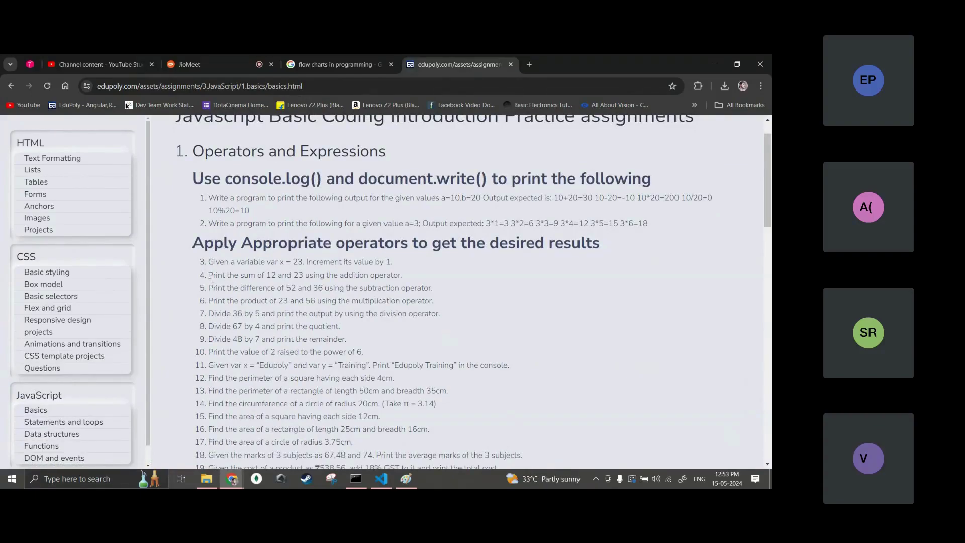
pyautogui.moveTo(208, 275); pyautogui.dragTo(405, 276)
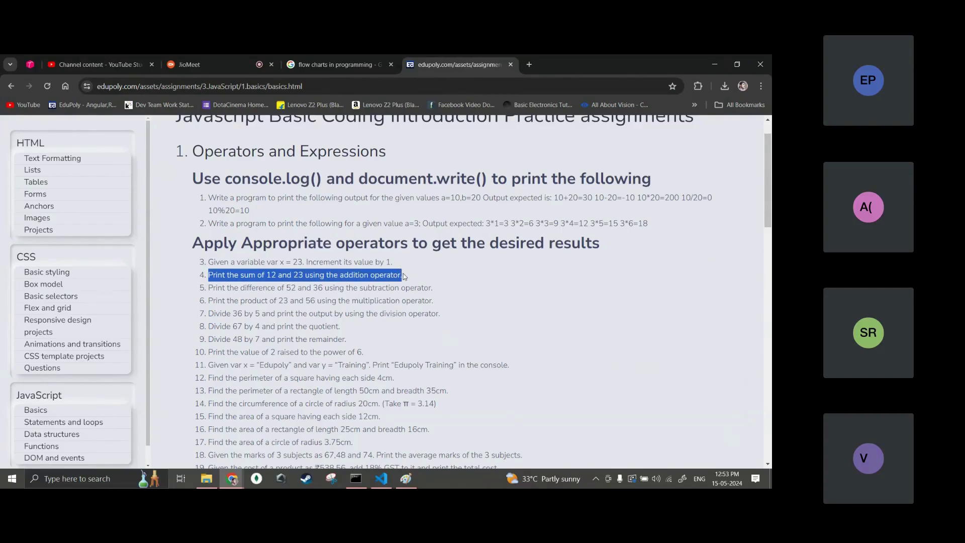
pyautogui.hotkey('alt', 'Tab')
pyautogui.click(269, 330)
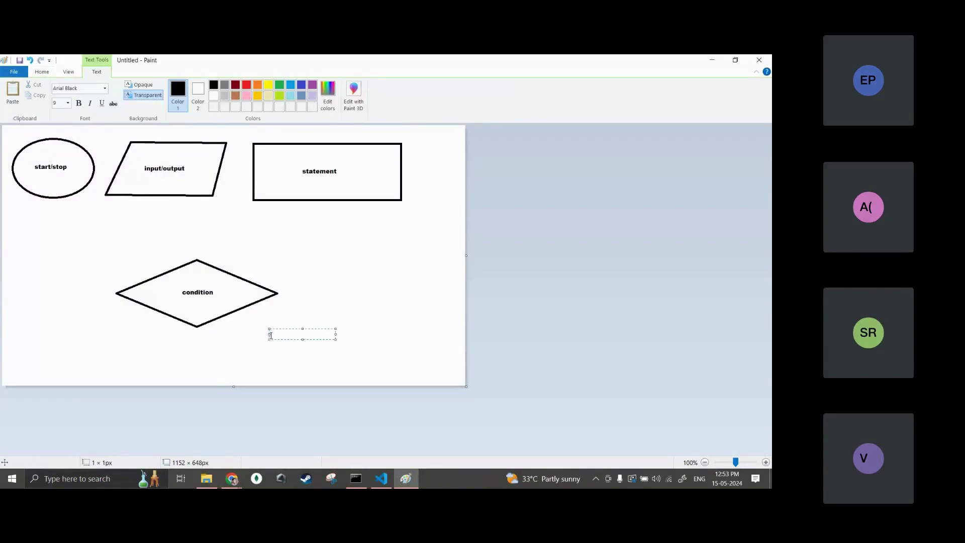
# Step: Select the whole Paint canvas with Ctrl+A and delete all four flowchart symbols
pyautogui.click(42, 72)
pyautogui.click(61, 91)
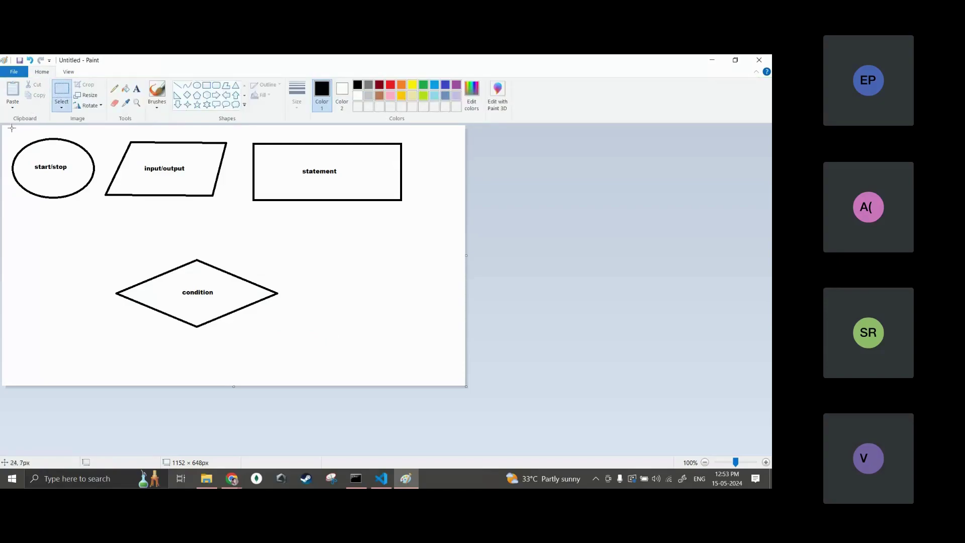
pyautogui.hotkey('ctrl', 'a')
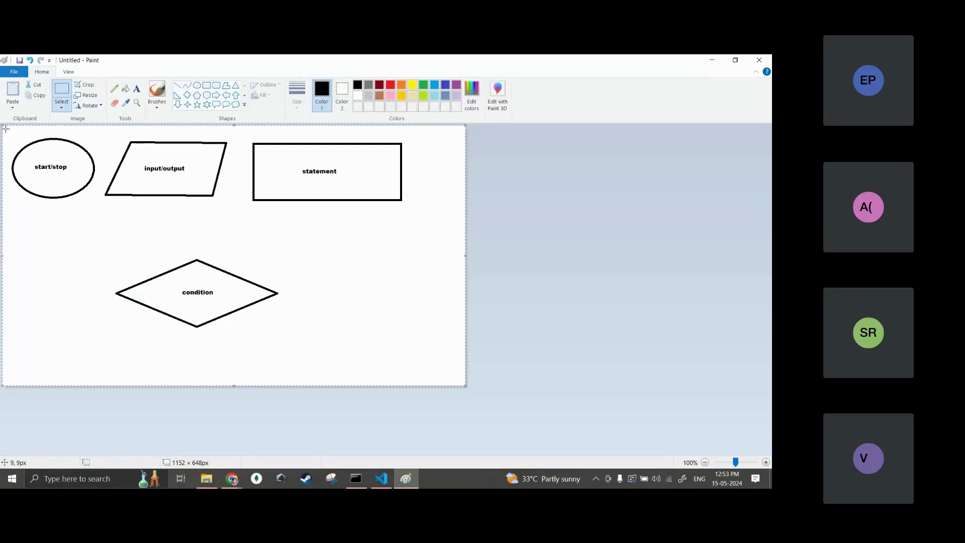
pyautogui.press('Delete')
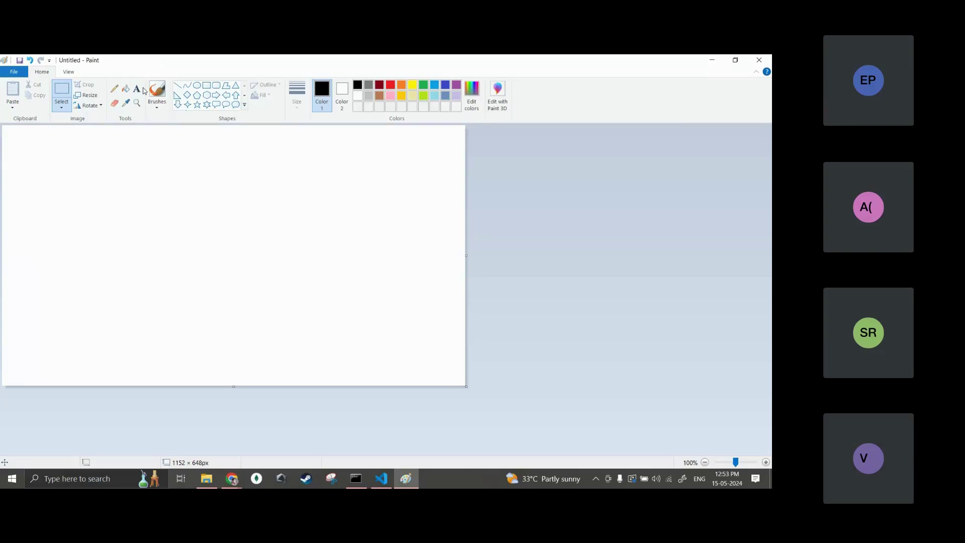
pyautogui.click(198, 86)
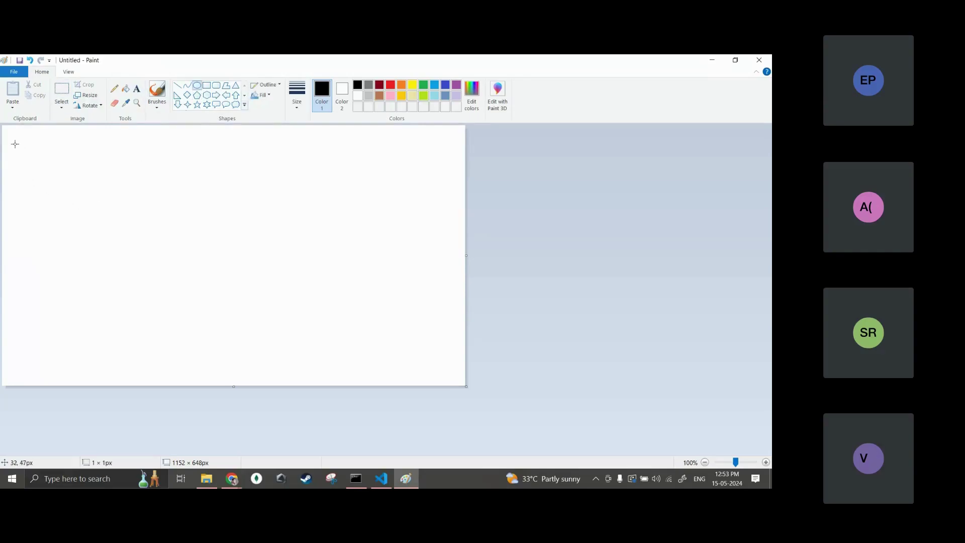
# Step: Draw an oval near the canvas top-left and label it 'start'
pyautogui.moveTo(14, 143); pyautogui.dragTo(107, 196)
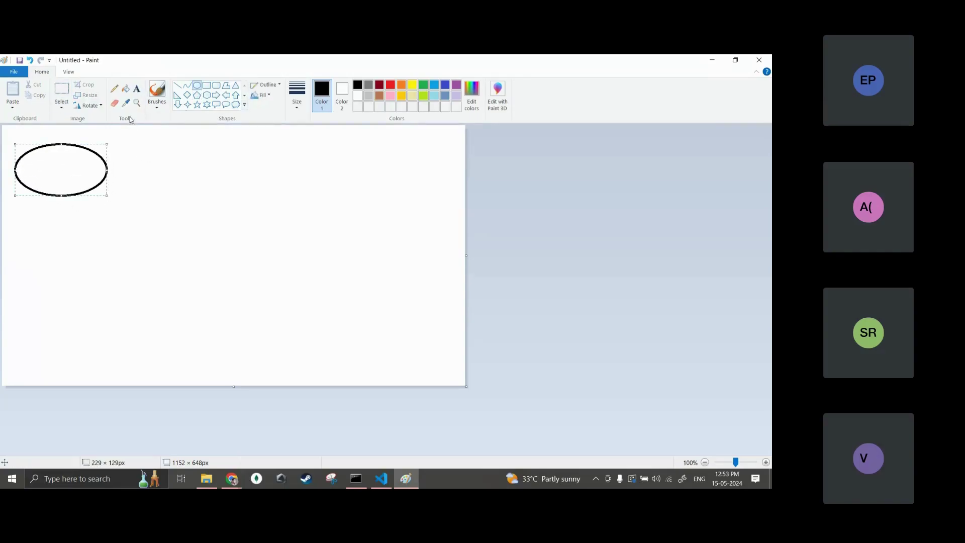
pyautogui.click(137, 88)
pyautogui.click(46, 165)
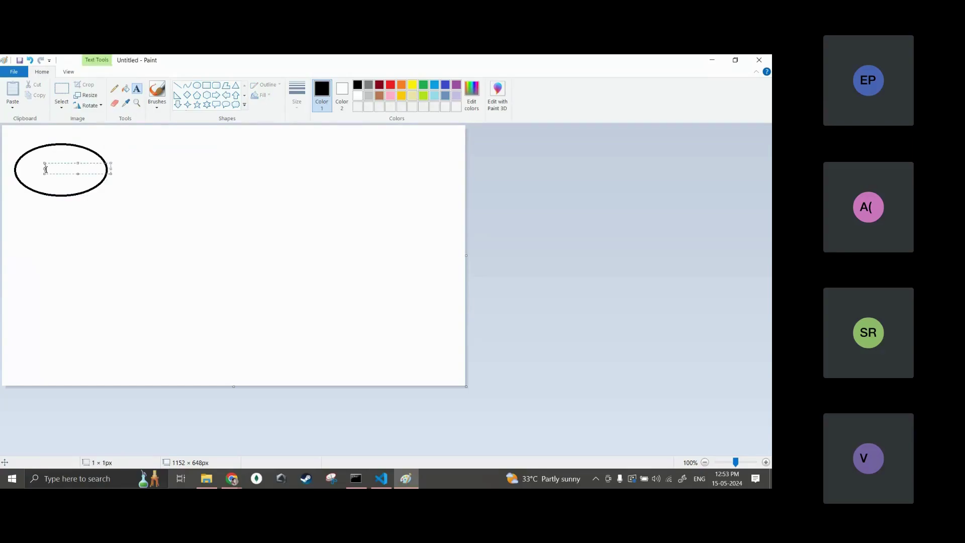
pyautogui.write('start')
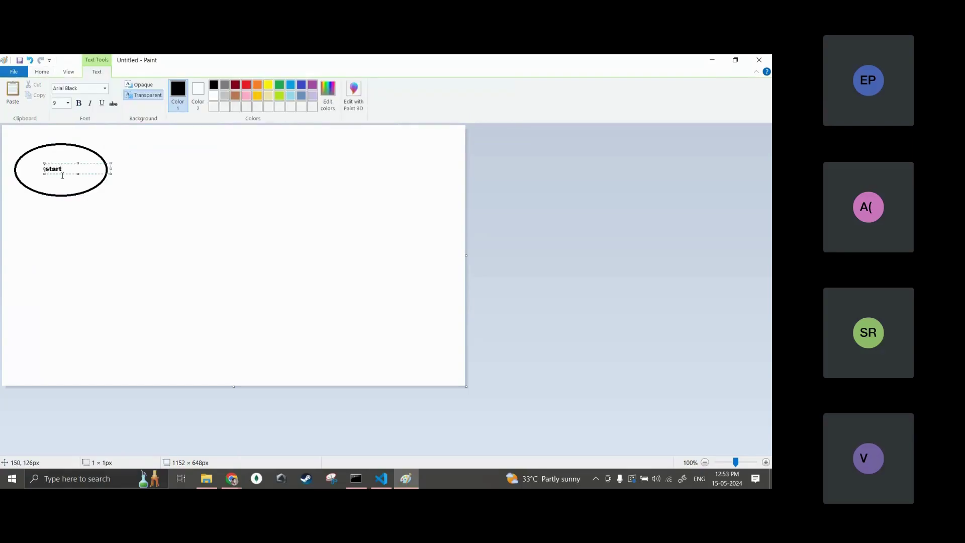
pyautogui.click(127, 186)
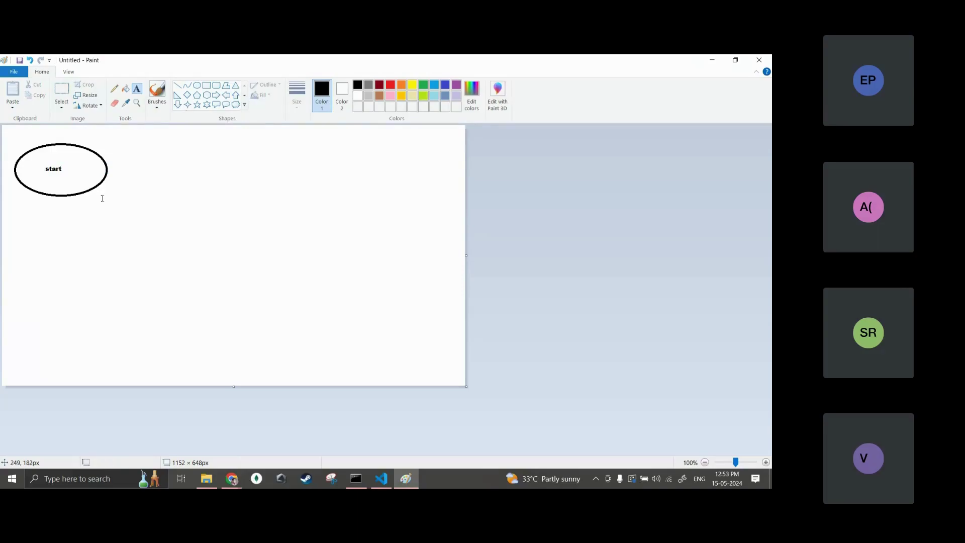
# Step: Check the sum-of-12-and-23 exercise in Chrome, then draw a rectangle right of the start oval
pyautogui.hotkey('alt', 'Tab')
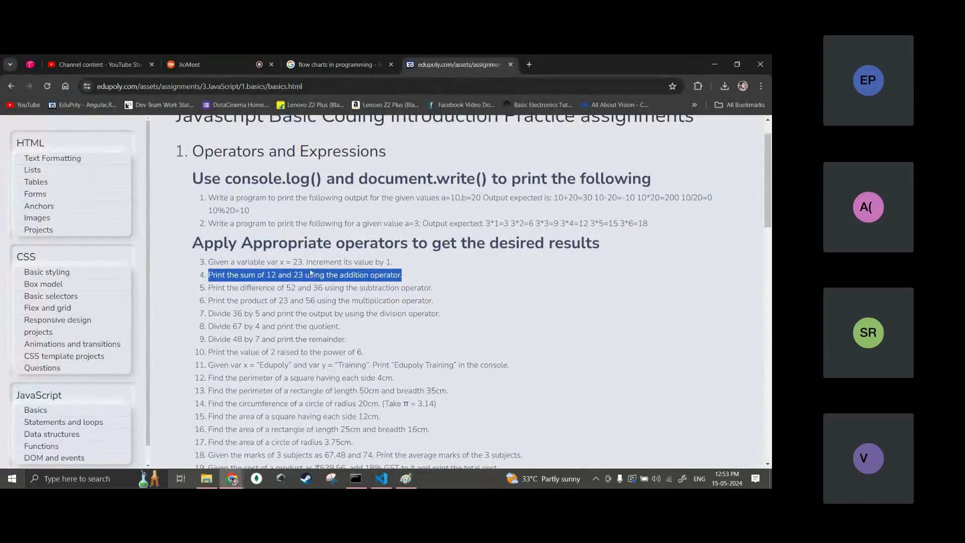
pyautogui.moveTo(303, 275)
pyautogui.mouseDown()
pyautogui.moveTo(271, 275)
pyautogui.moveTo(304, 275)
pyautogui.mouseUp()
pyautogui.click(274, 275)
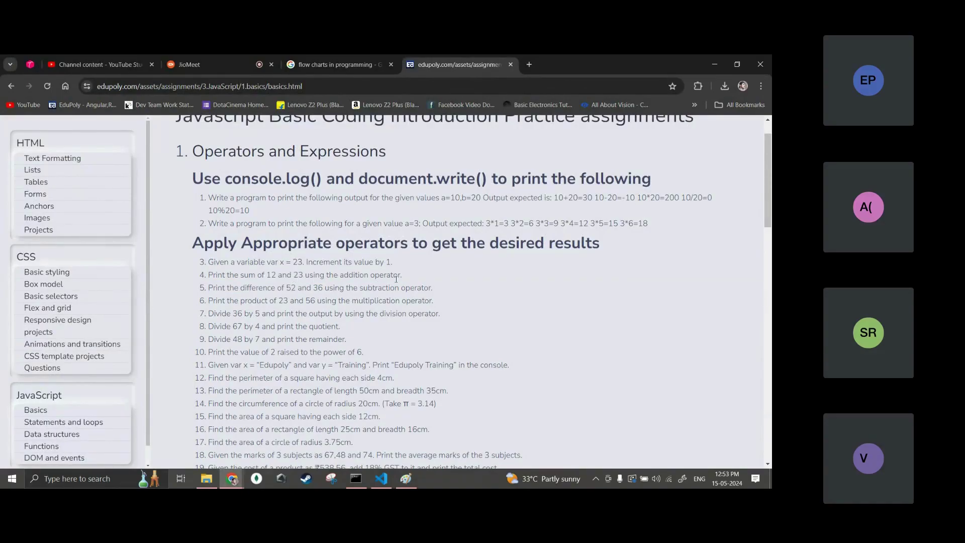
pyautogui.hotkey('alt', 'Tab')
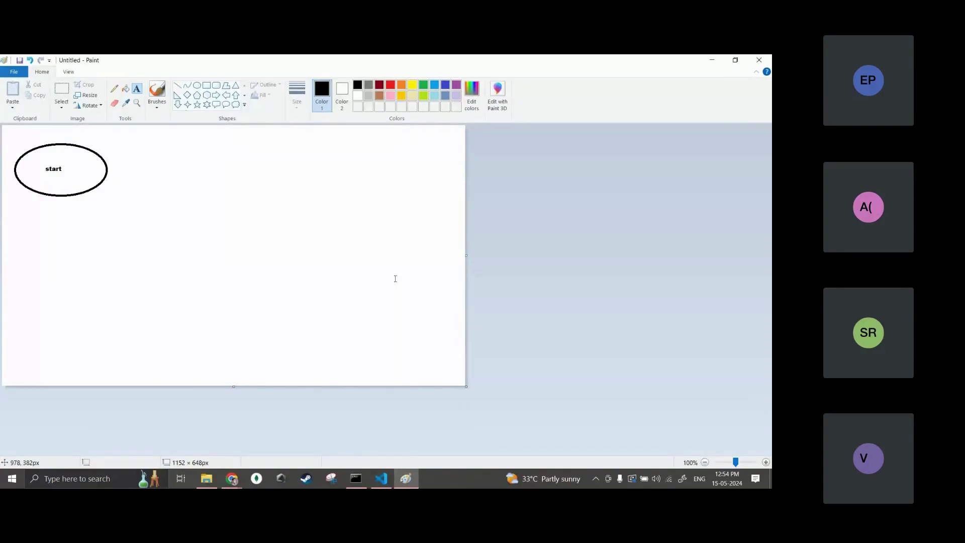
pyautogui.hotkey('alt', 'Tab')
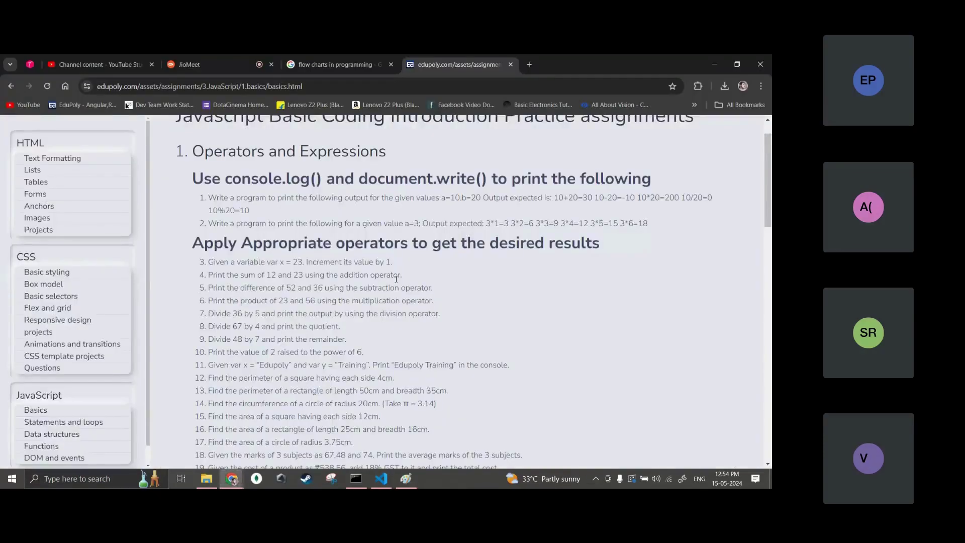
pyautogui.hotkey('alt', 'Tab')
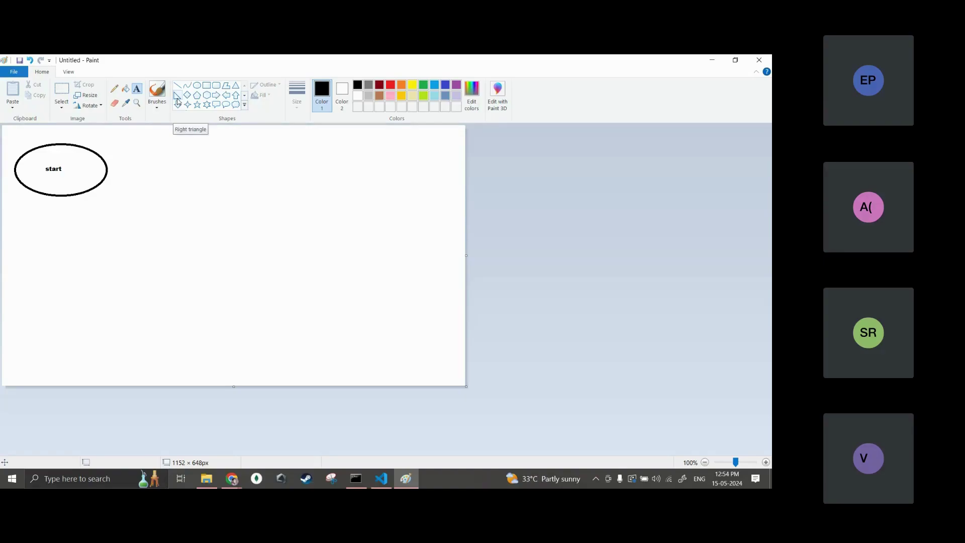
pyautogui.click(206, 85)
pyautogui.moveTo(131, 150); pyautogui.dragTo(231, 192)
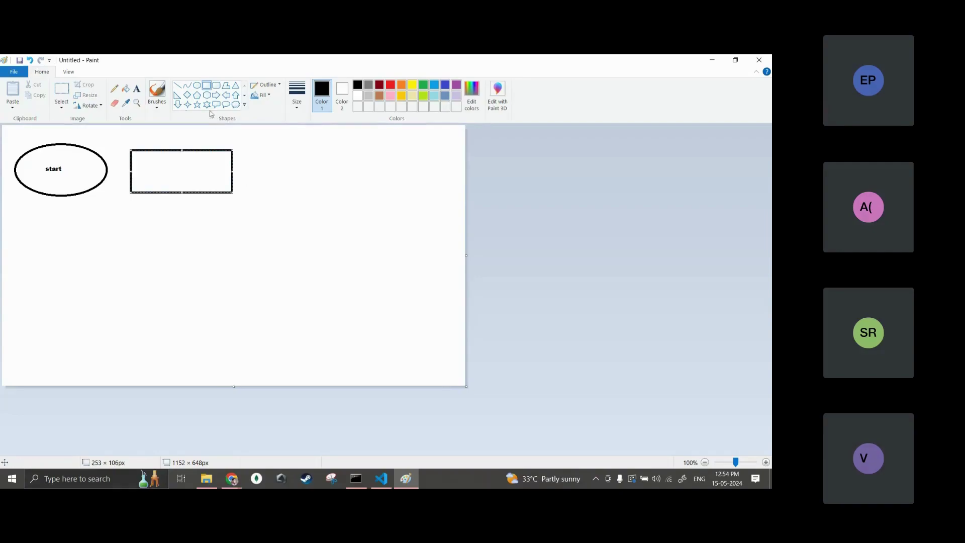
# Step: Label the new rectangle 'x=12'
pyautogui.click(137, 89)
pyautogui.click(154, 166)
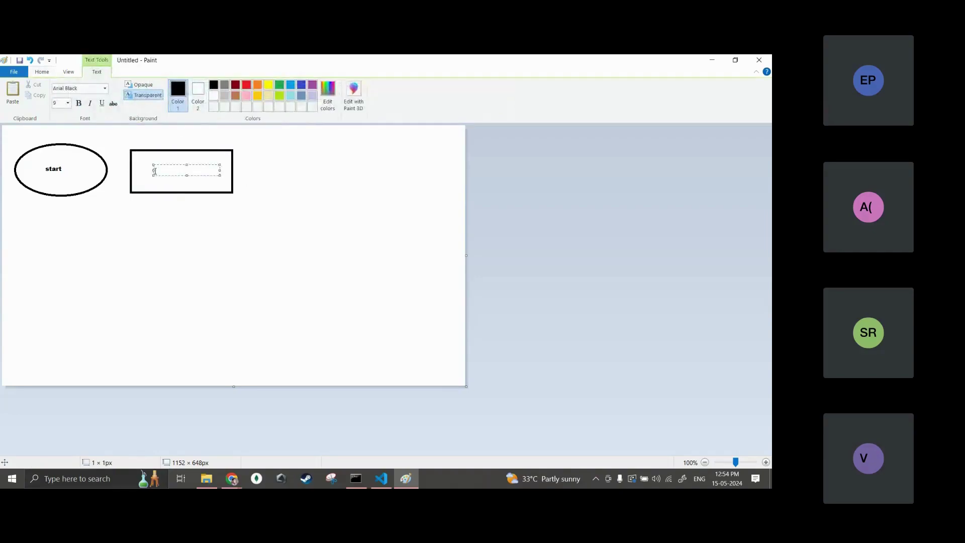
pyautogui.write('x=12')
pyautogui.click(208, 210)
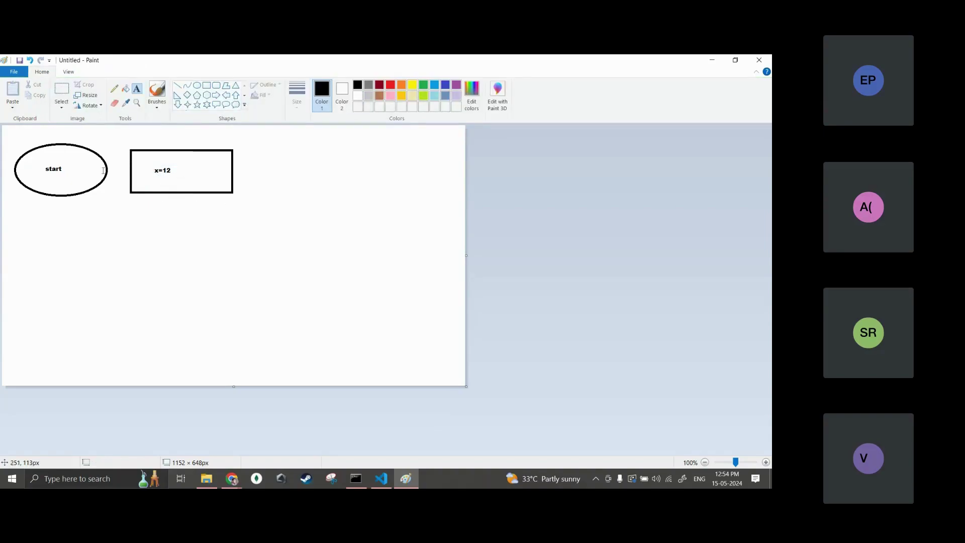
# Step: Draw an arrow line connecting the start oval to the x=12 box
pyautogui.click(178, 86)
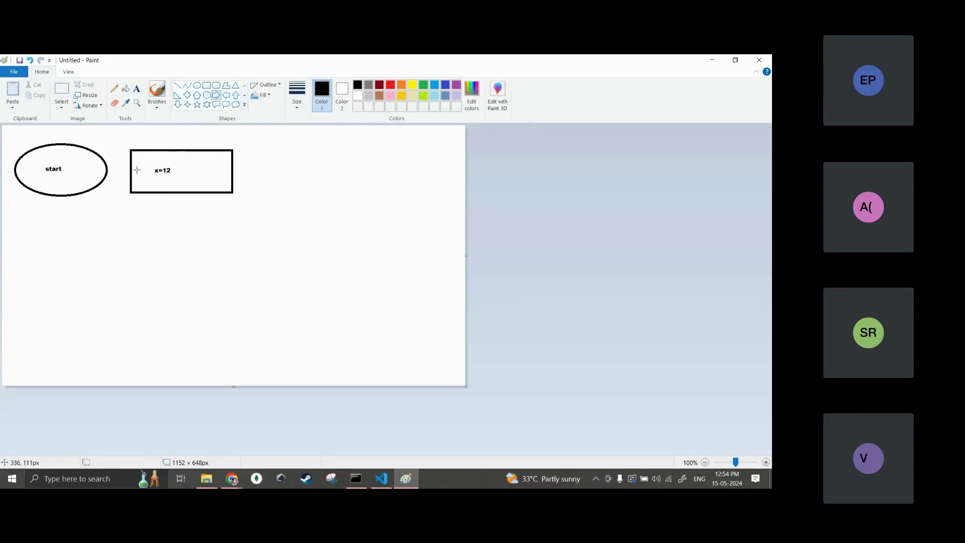
pyautogui.moveTo(107, 170); pyautogui.dragTo(129, 170)
pyautogui.click(332, 241)
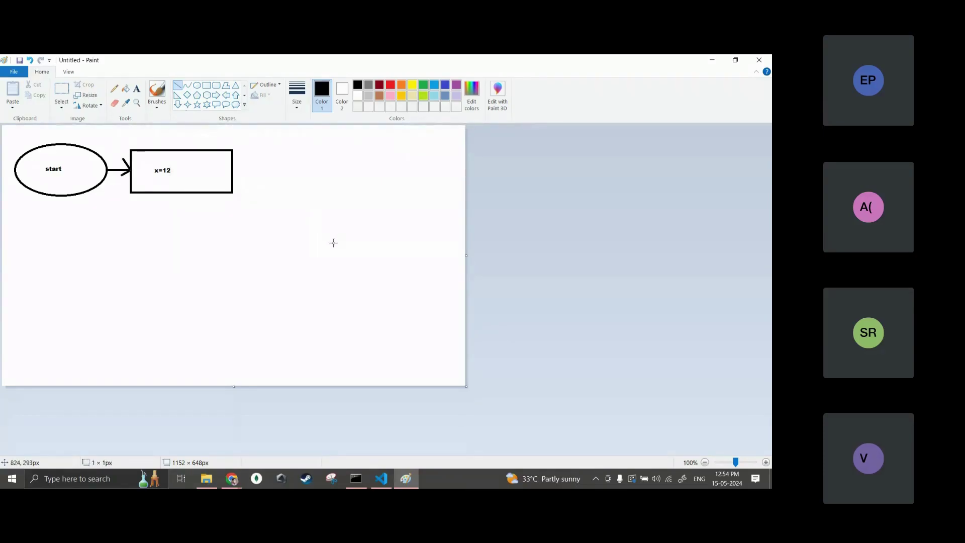
# Step: Highlight the exercise on printing the sum of 12 and 23, then return to Paint
pyautogui.hotkey('alt', 'Tab')
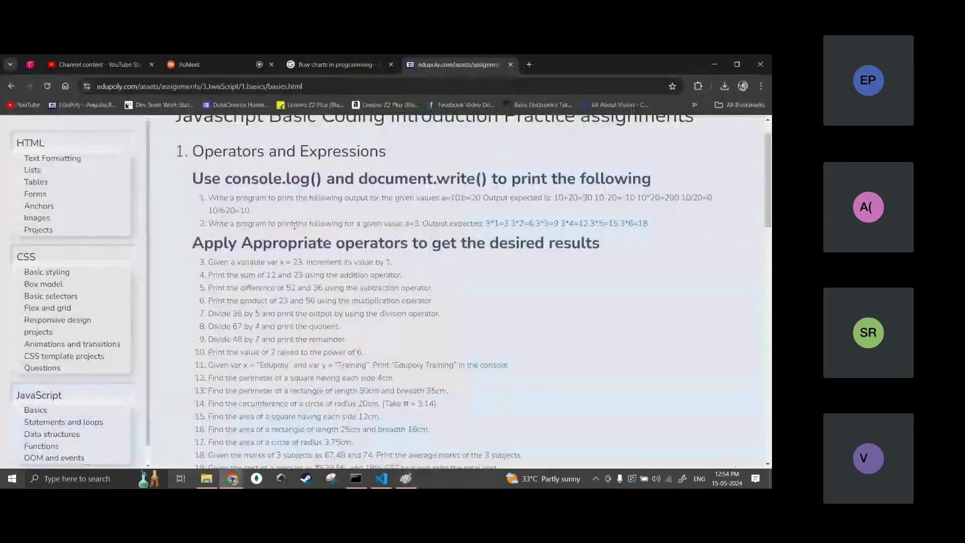
pyautogui.moveTo(264, 275); pyautogui.dragTo(437, 277)
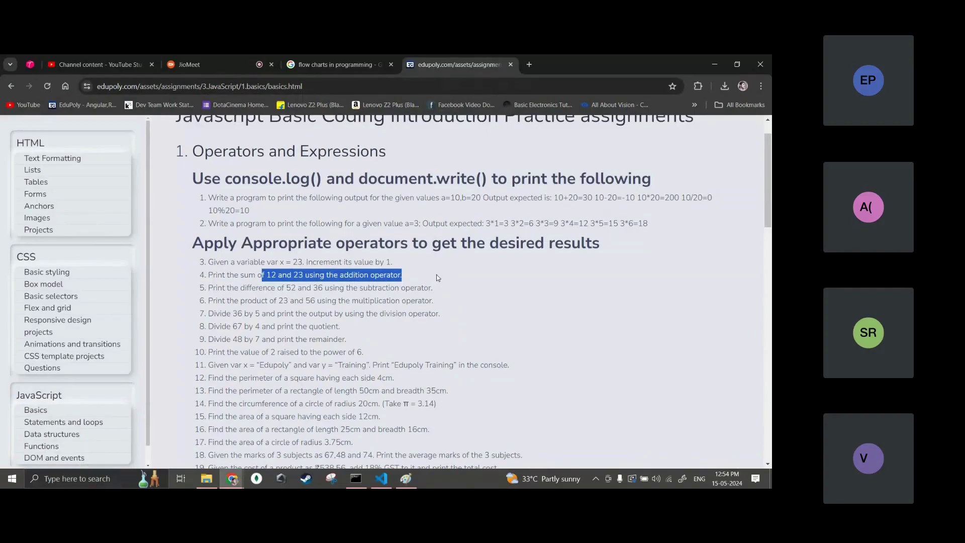
pyautogui.hotkey('alt', 'Tab')
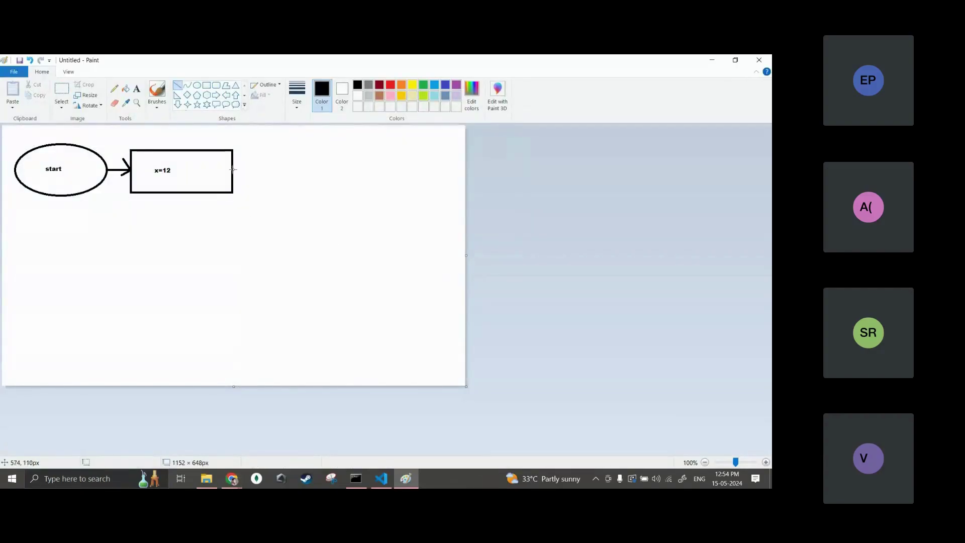
# Step: Draw a second box right of the x=12 box and label it y=23
pyautogui.click(207, 86)
pyautogui.moveTo(260, 151); pyautogui.dragTo(369, 193)
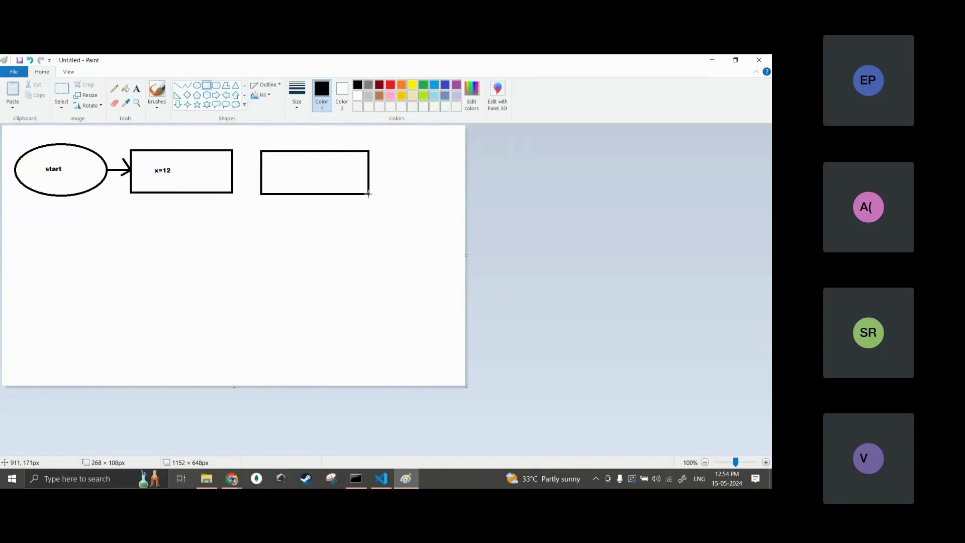
pyautogui.click(137, 89)
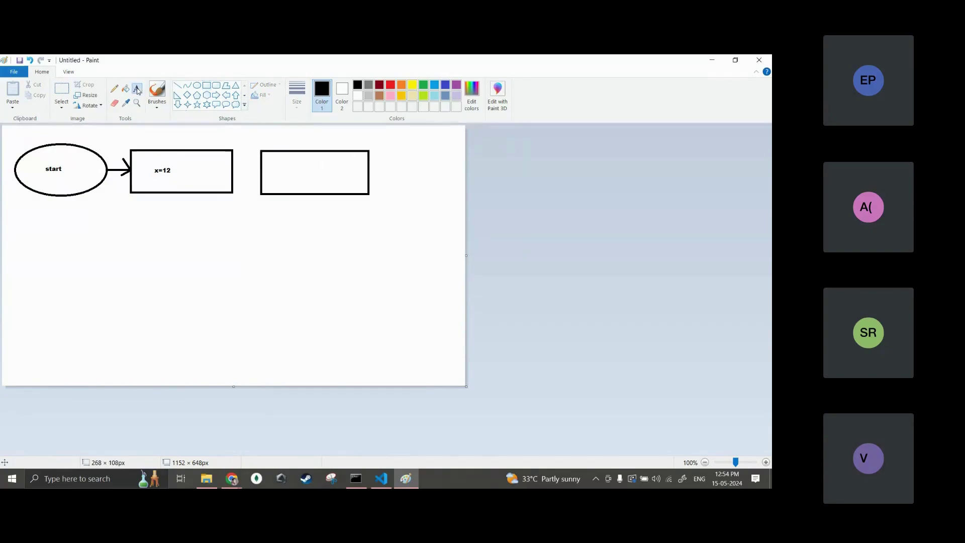
pyautogui.click(281, 177)
pyautogui.write('y=23')
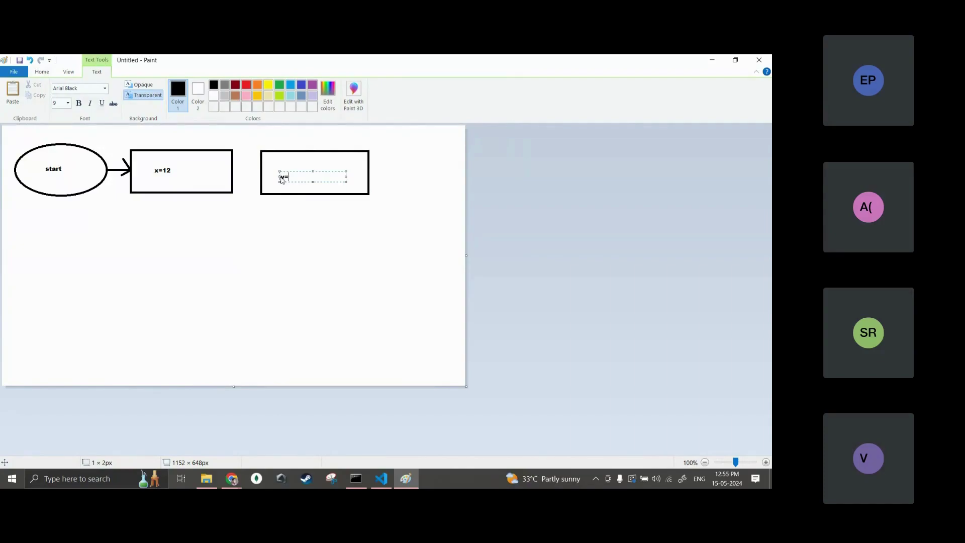
# Step: Join the x=12 box to the y=23 box with a straight connector line, redrawing a slanted attempt
pyautogui.click(43, 71)
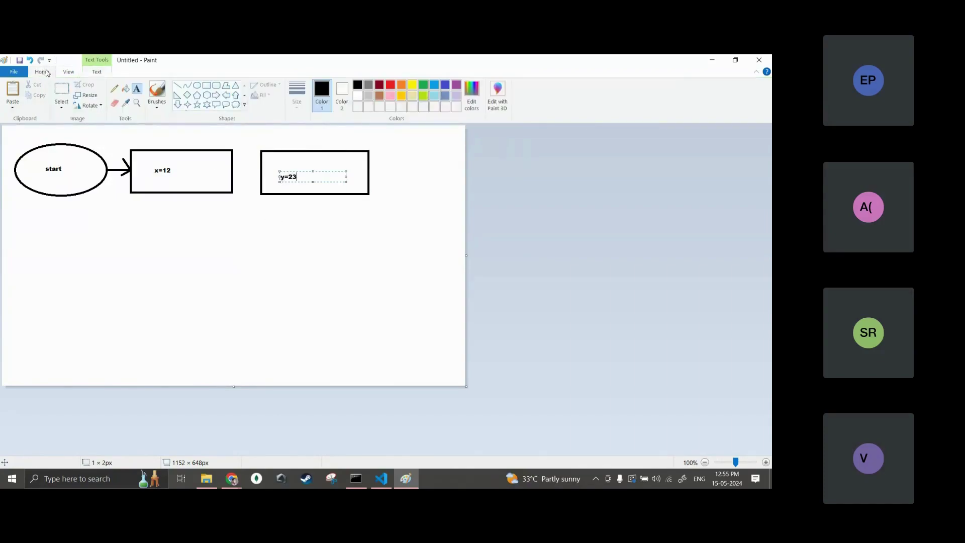
pyautogui.click(177, 85)
pyautogui.moveTo(235, 169); pyautogui.dragTo(255, 162)
pyautogui.hotkey('ctrl', 'z')
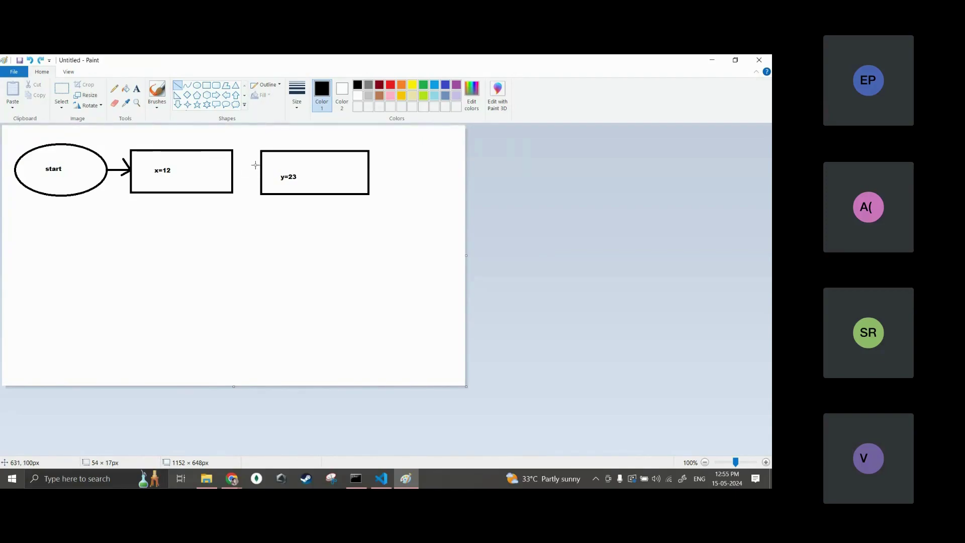
pyautogui.moveTo(234, 168); pyautogui.dragTo(261, 166)
pyautogui.hotkey('alt', 'Tab')
# Step: Highlight the sum-of-12-and-23 exercise (item 4) on the assignments page to reread it
pyautogui.click(311, 293)
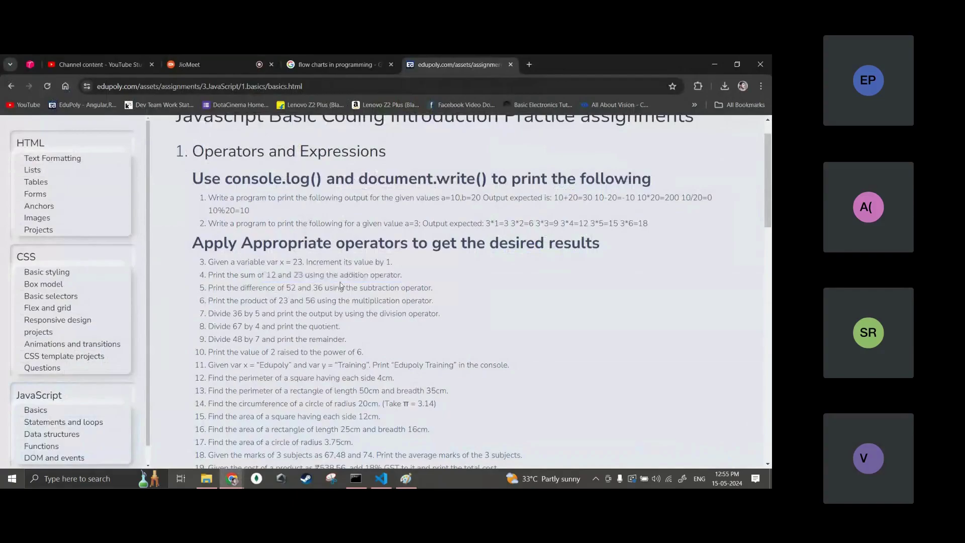
pyautogui.moveTo(262, 275); pyautogui.dragTo(410, 277)
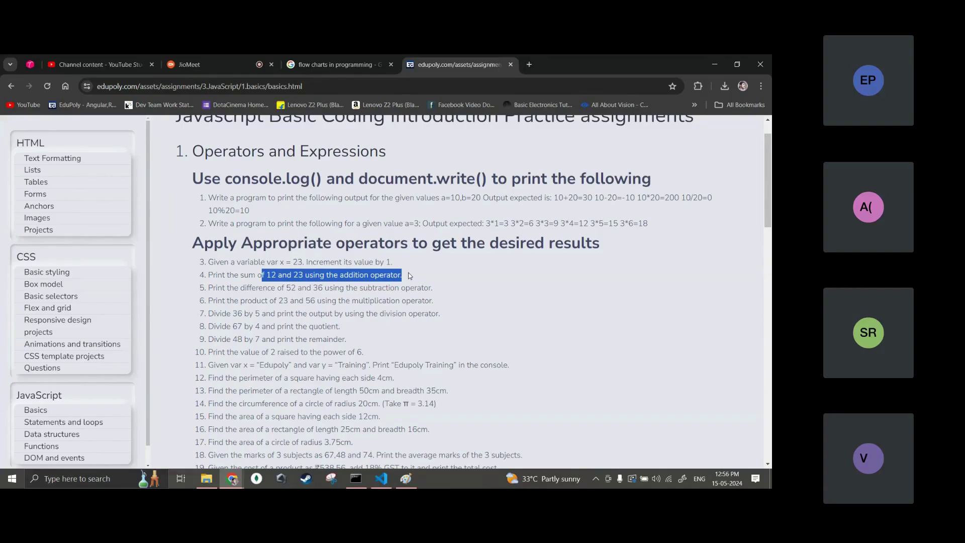
pyautogui.hotkey('alt', 'Tab')
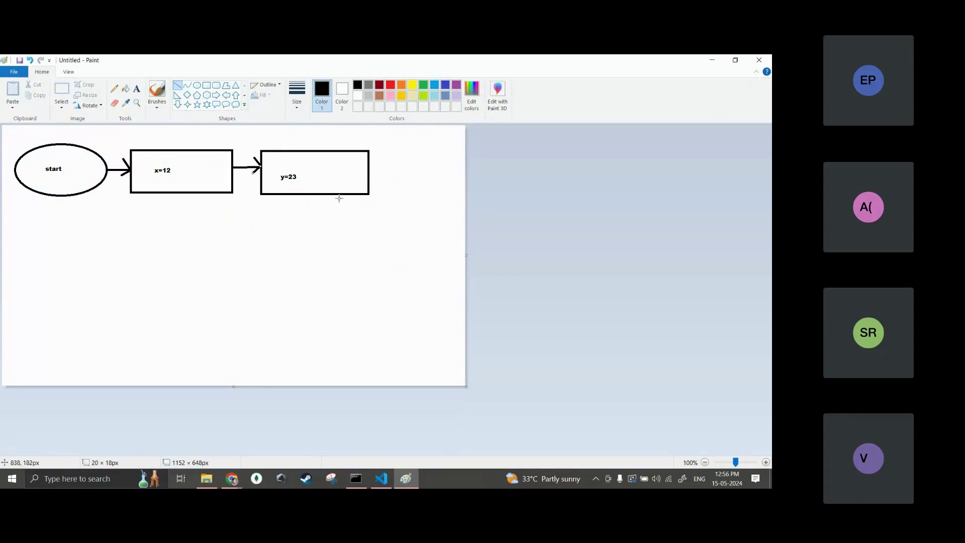
# Step: Outline a parallelogram with the Polygon shape below y=23 and draw a vertical arrow down to it
pyautogui.click(206, 86)
pyautogui.click(226, 86)
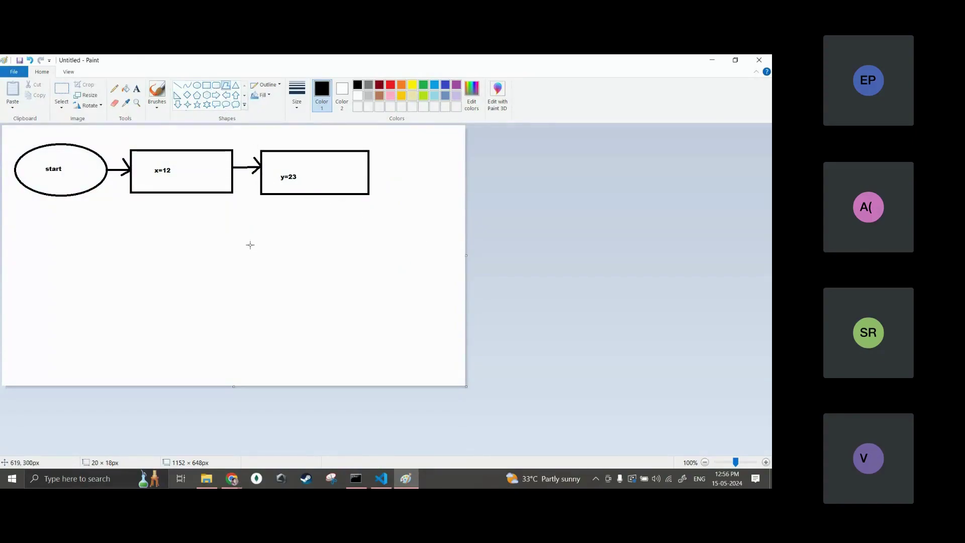
pyautogui.moveTo(247, 242); pyautogui.dragTo(361, 295)
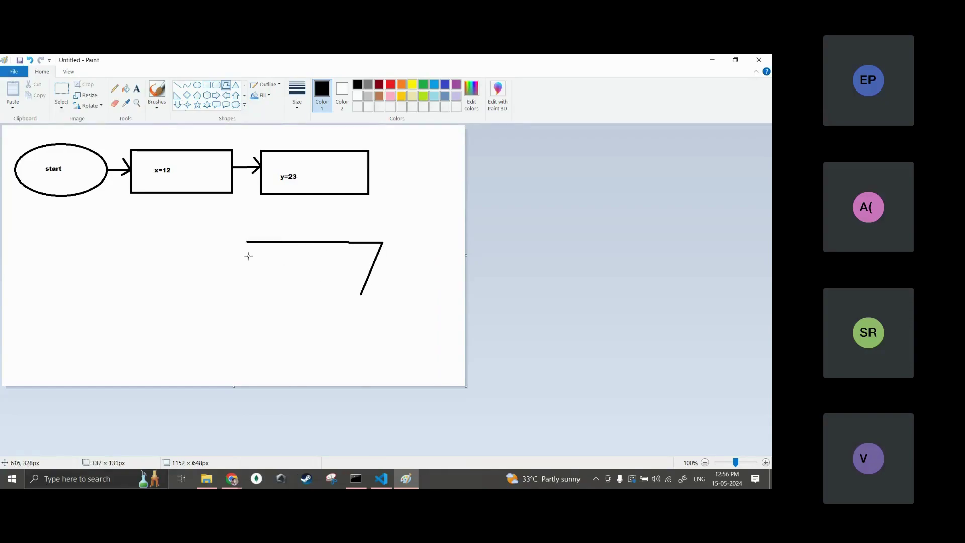
pyautogui.moveTo(247, 244); pyautogui.dragTo(230, 292)
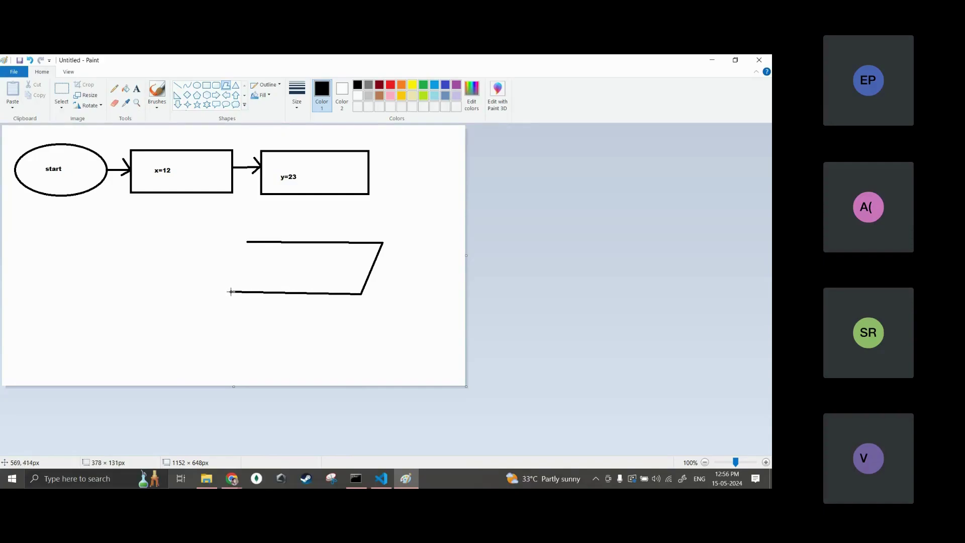
pyautogui.click(247, 242)
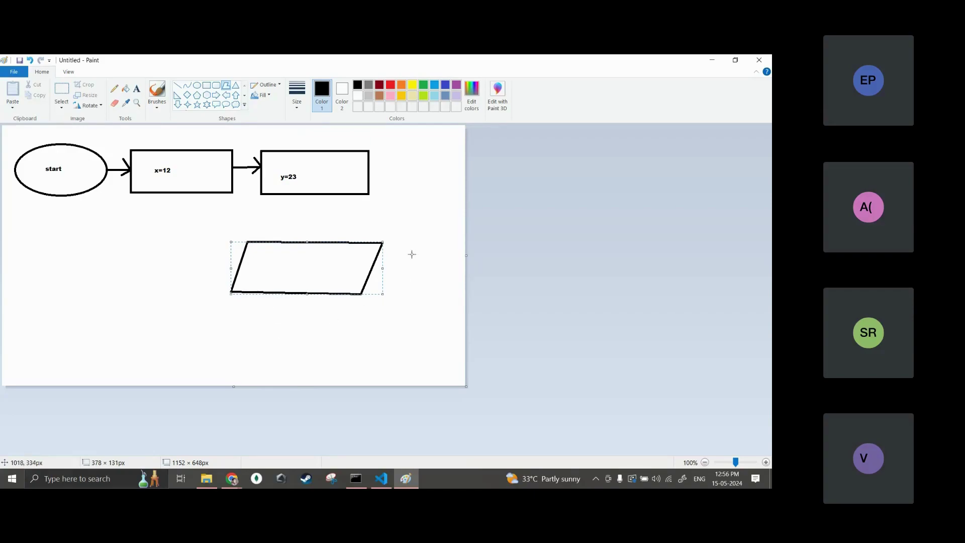
pyautogui.click(179, 86)
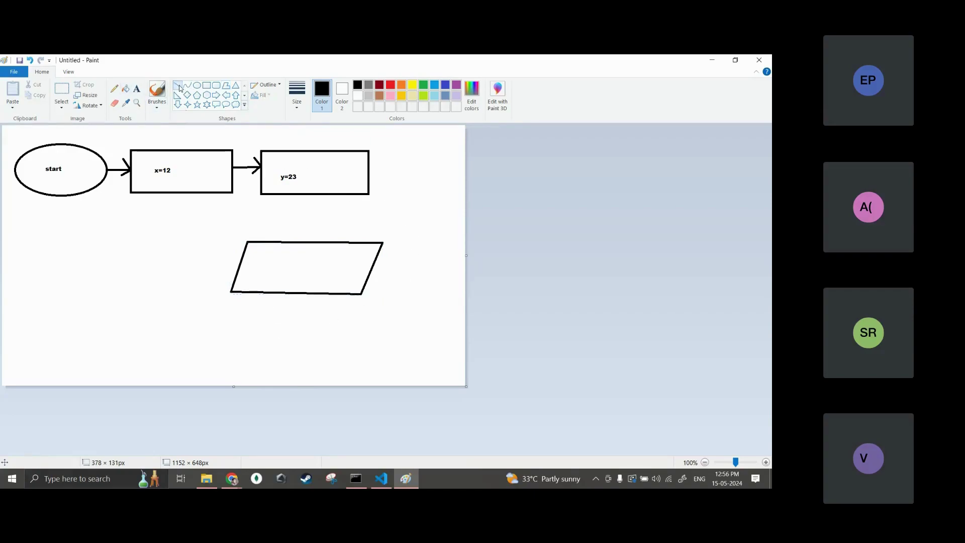
pyautogui.moveTo(313, 196); pyautogui.dragTo(313, 242)
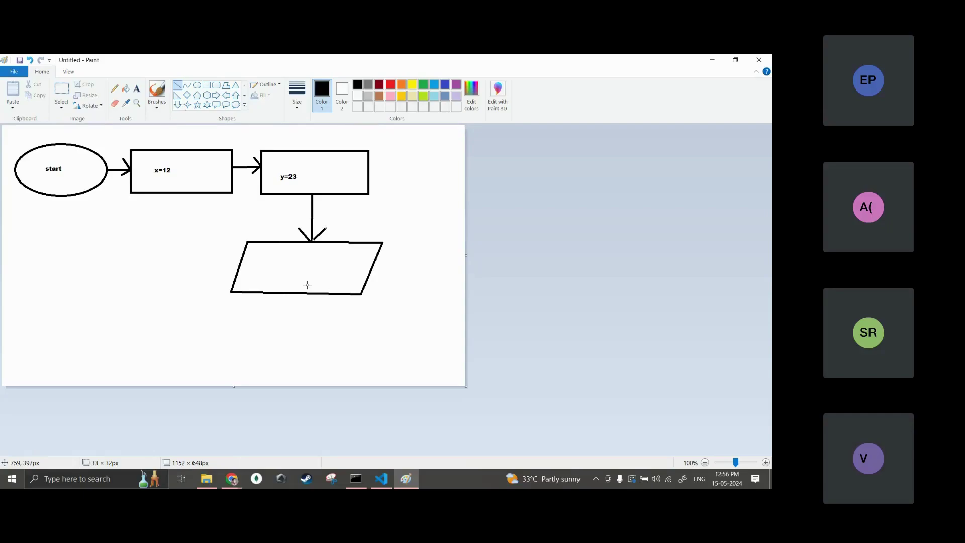
# Step: Type 'print(x+y)' inside the parallelogram as its label
pyautogui.click(136, 88)
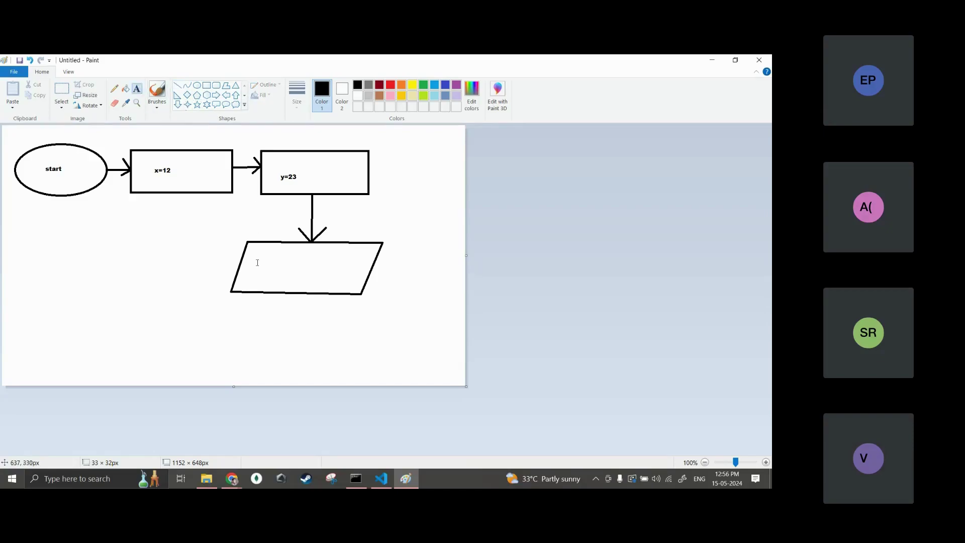
pyautogui.click(276, 265)
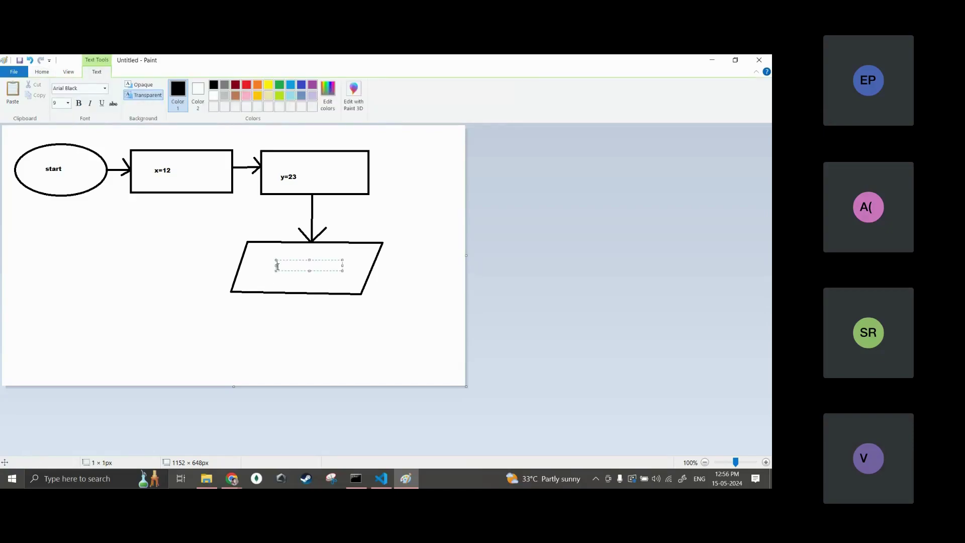
pyautogui.write('print(x+y)')
pyautogui.click(569, 365)
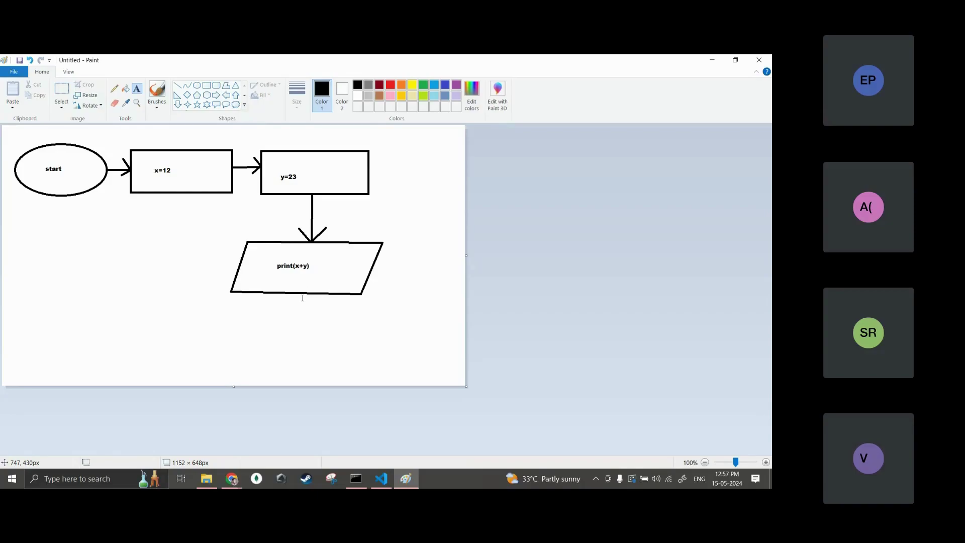
pyautogui.click(200, 89)
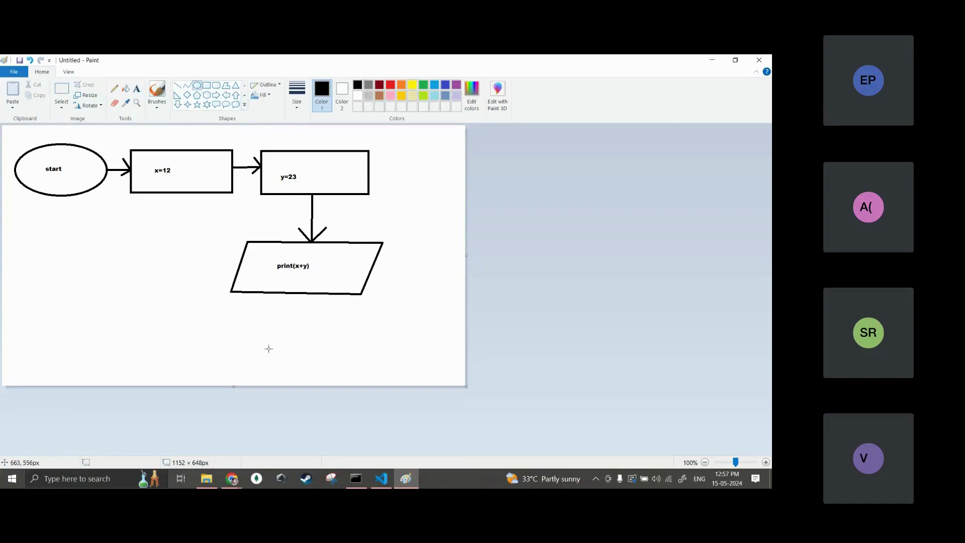
# Step: Draw an oval below the print(x+y) parallelogram and label it 'stop'
pyautogui.moveTo(240, 338); pyautogui.dragTo(352, 383)
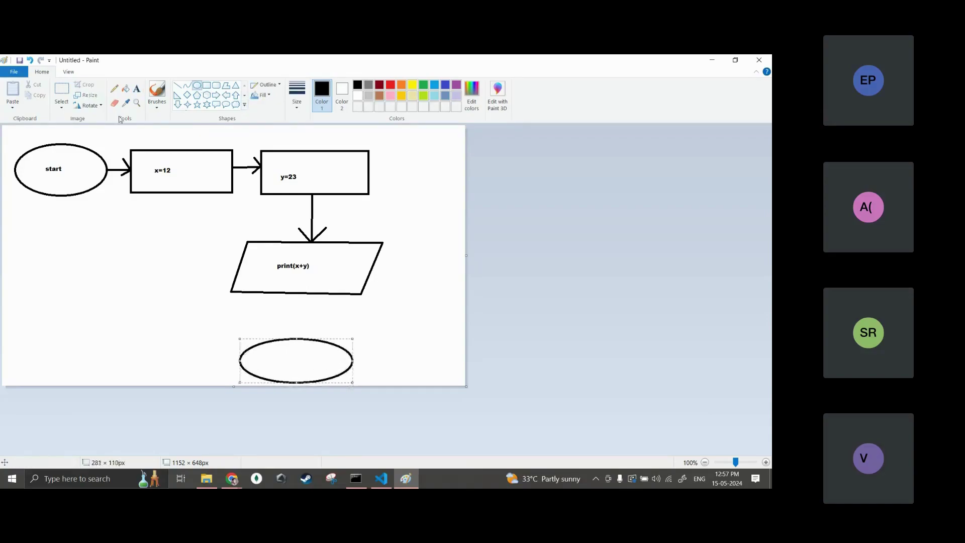
pyautogui.click(137, 89)
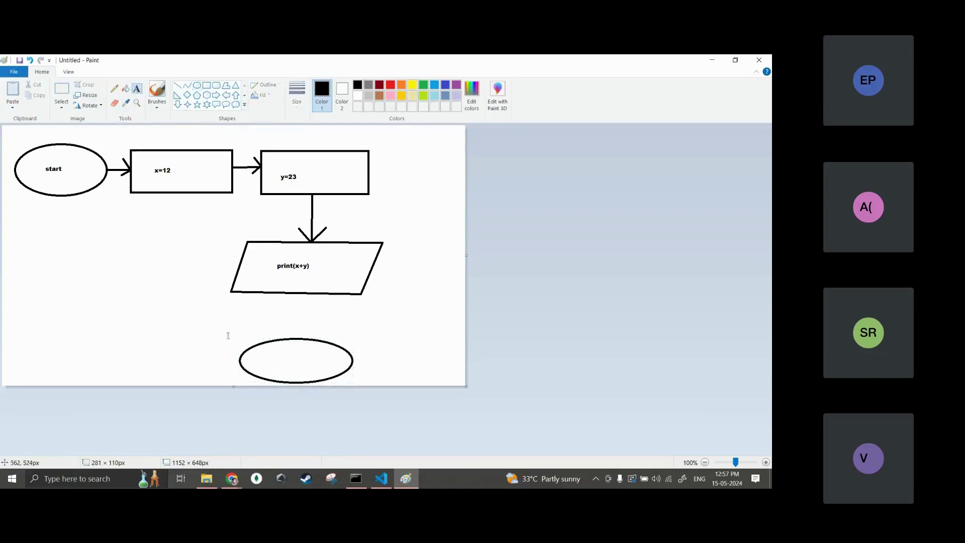
pyautogui.click(270, 358)
pyautogui.write('stop')
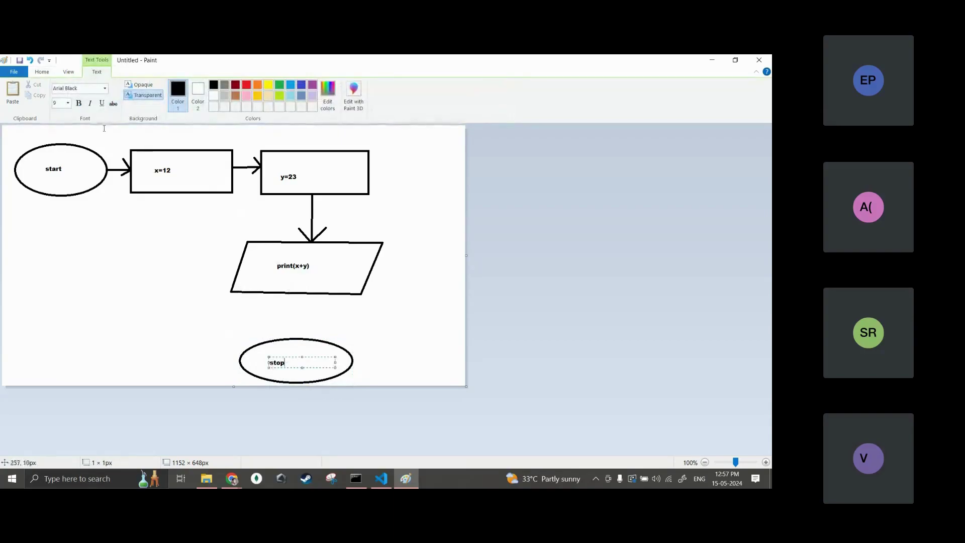
# Step: Draw a downward arrow from the parallelogram to the stop oval
pyautogui.click(42, 72)
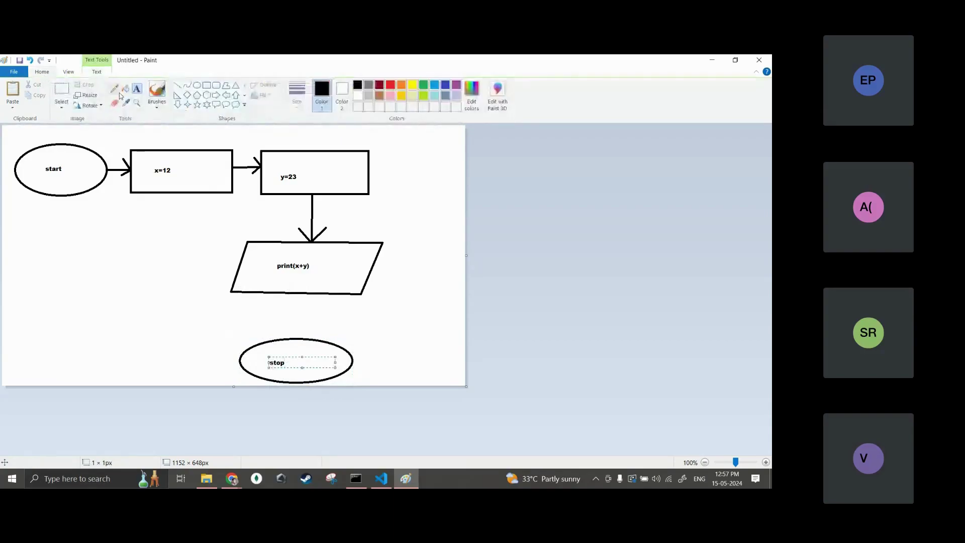
pyautogui.click(177, 85)
pyautogui.moveTo(297, 296)
pyautogui.mouseDown()
pyautogui.moveTo(298, 339)
pyautogui.moveTo(285, 329)
pyautogui.moveTo(298, 338)
pyautogui.mouseUp()
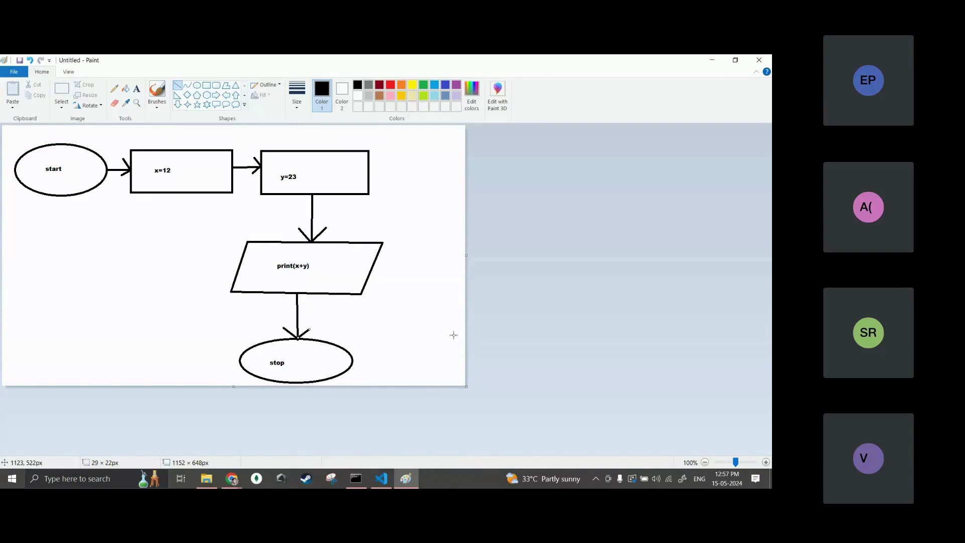
pyautogui.hotkey('alt', 'Tab')
pyautogui.hotkey('alt', 'Tab')
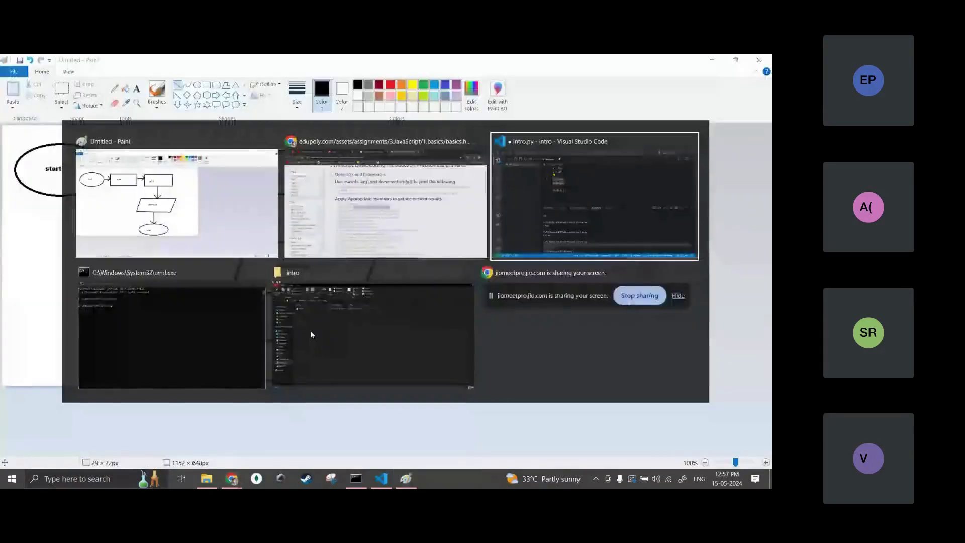
# Step: Replace intro.py's code with x = 12, y = 23 and print(x+y) on three lines
pyautogui.click(302, 195)
pyautogui.hotkey('ctrl', 'a')
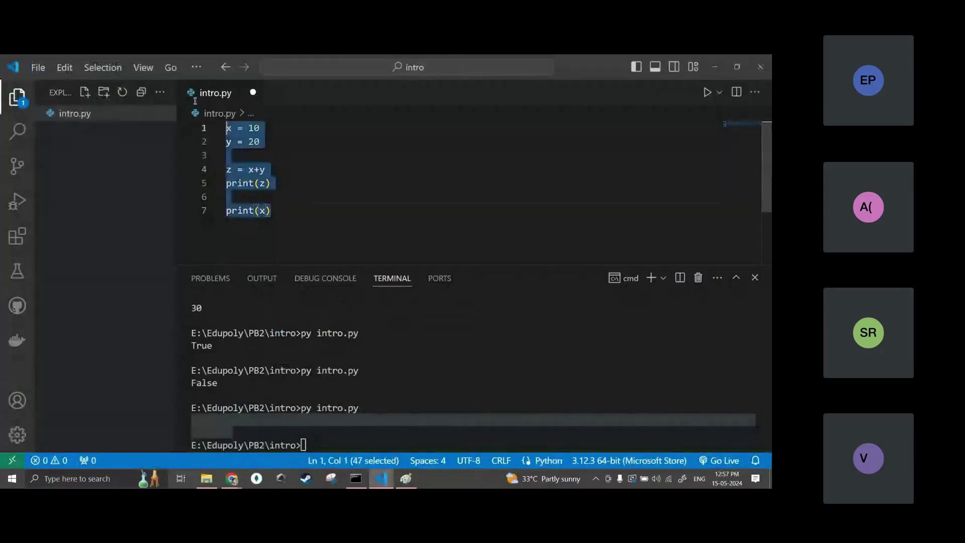
pyautogui.write('x = 12')
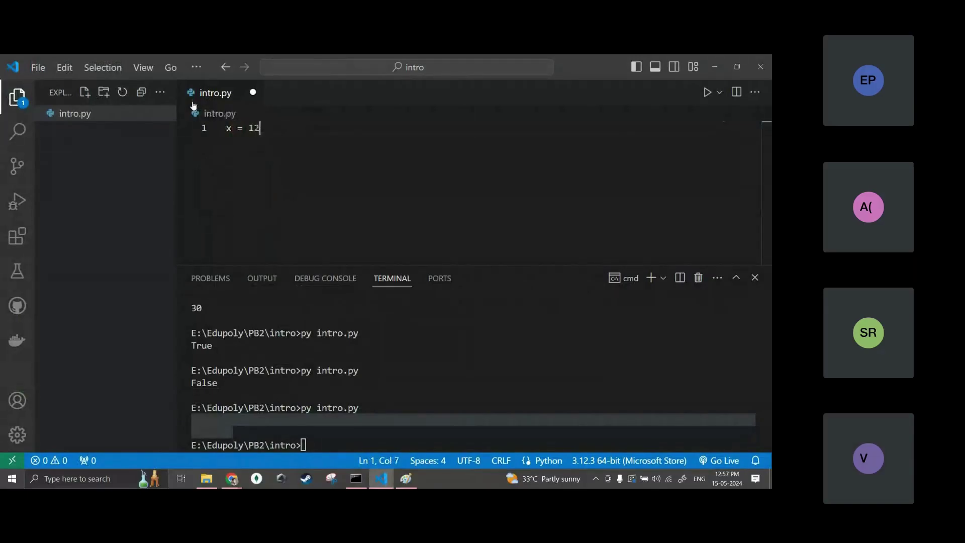
pyautogui.press('Return')
pyautogui.hotkey('alt', 'Tab')
pyautogui.press('Escape')
pyautogui.write('y = 23')
pyautogui.press('Return')
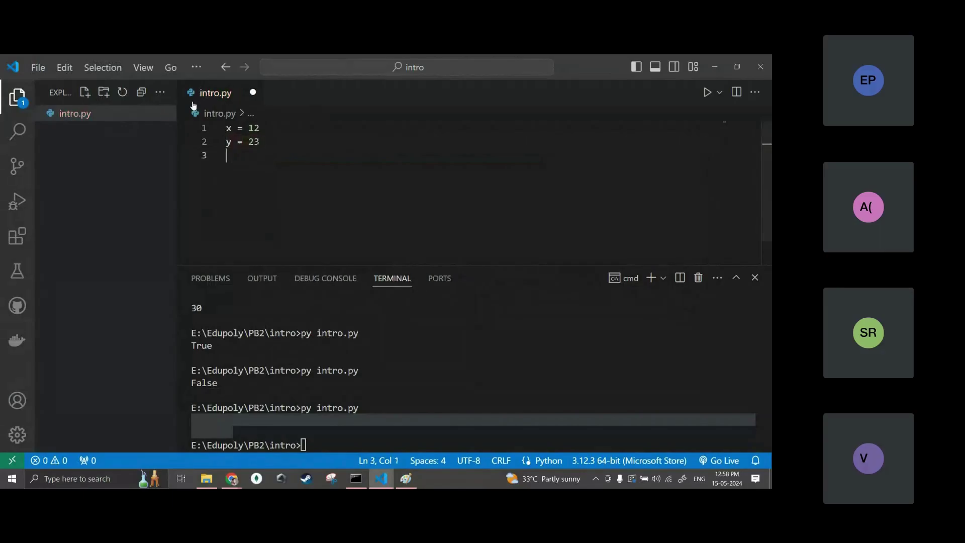
pyautogui.hotkey('alt', 'Tab')
pyautogui.hotkey('alt', 'Tab')
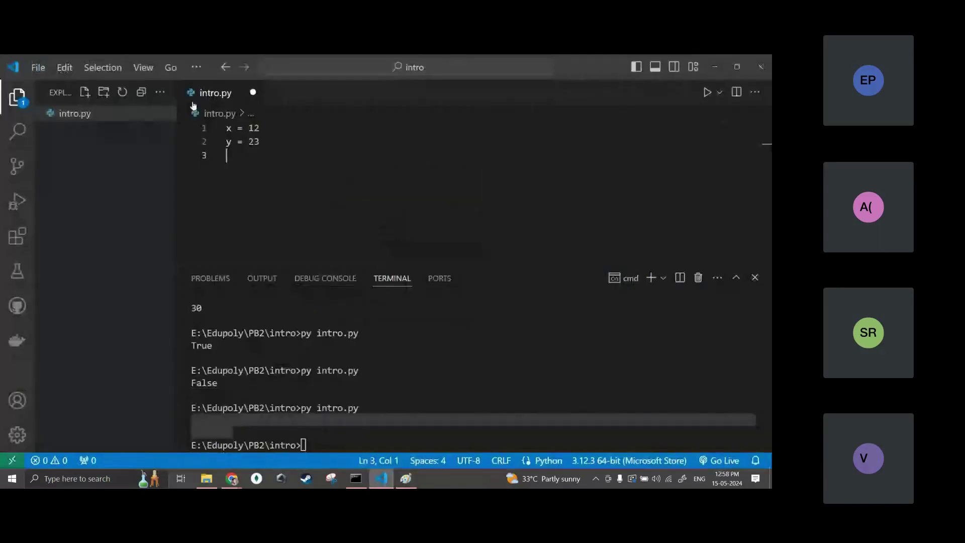
pyautogui.write('print(x+y')
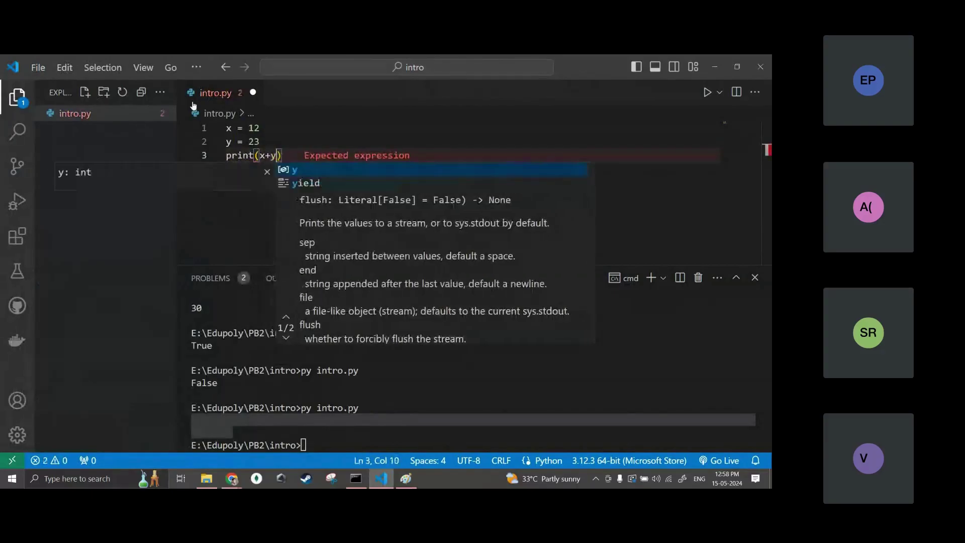
# Step: Save intro.py and rerun it in the terminal so it prints 35
pyautogui.hotkey('ctrl', 's')
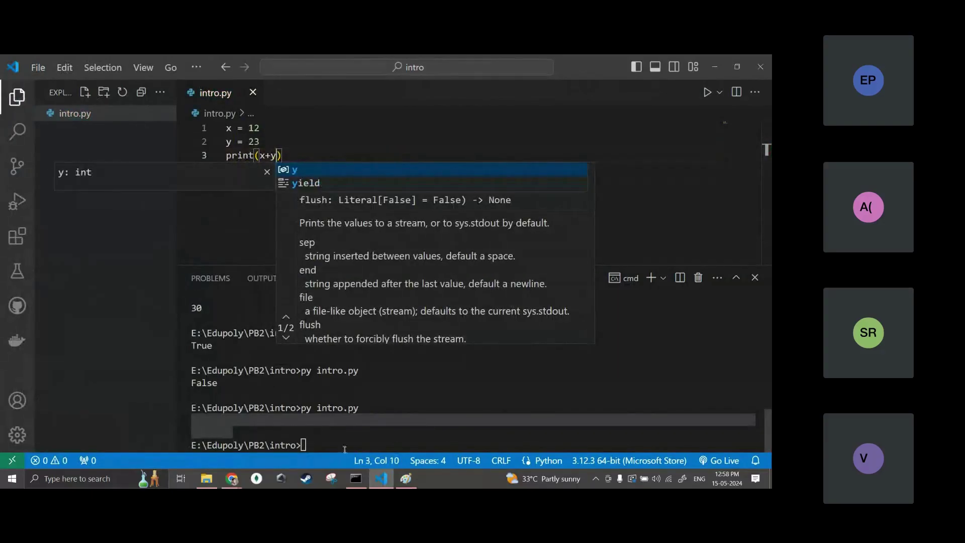
pyautogui.click(335, 431)
pyautogui.press('Up')
pyautogui.press('Return')
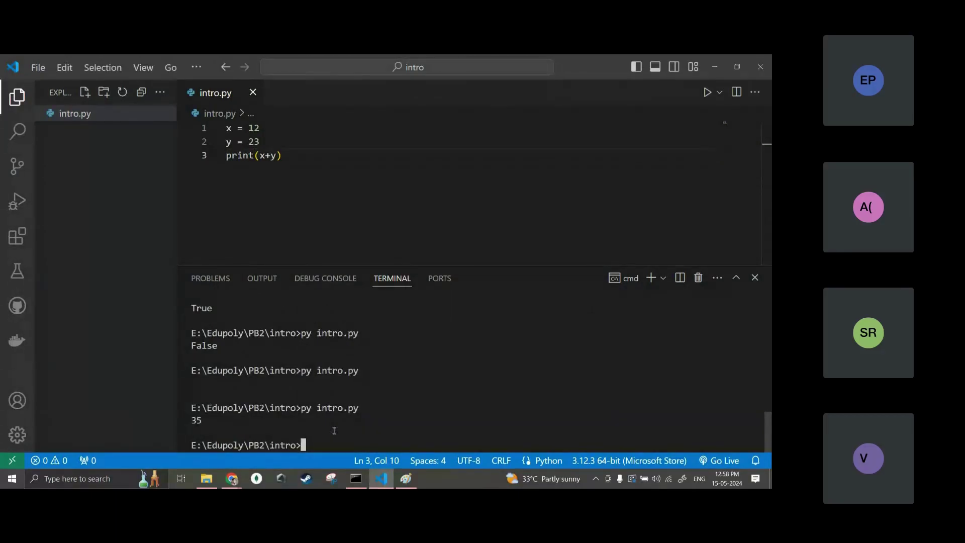
pyautogui.hotkey('alt', 'Tab')
pyautogui.hotkey('alt', 'Tab')
pyautogui.press('Tab')
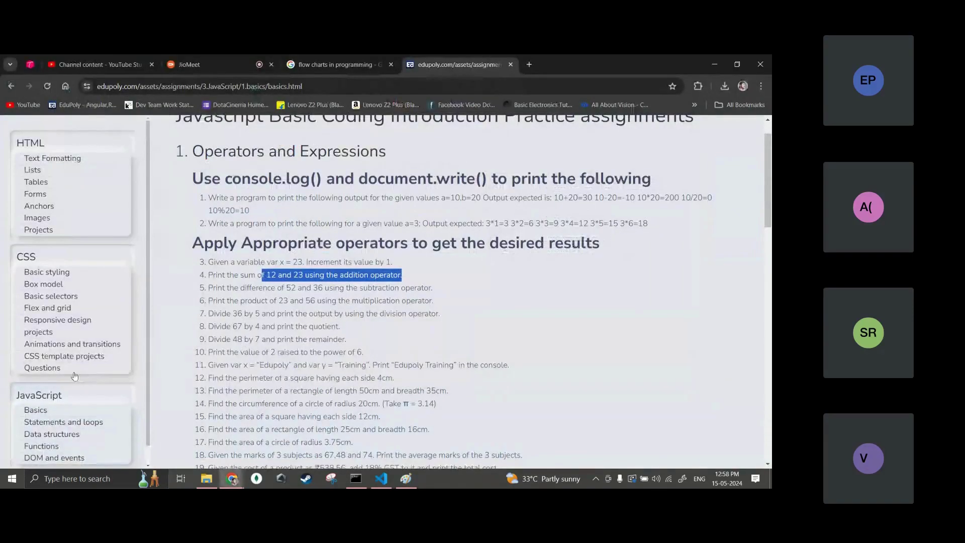
# Step: Reload the assignments page and highlight problem 1's 'is divisible by 7 or not' task
pyautogui.press('F5')
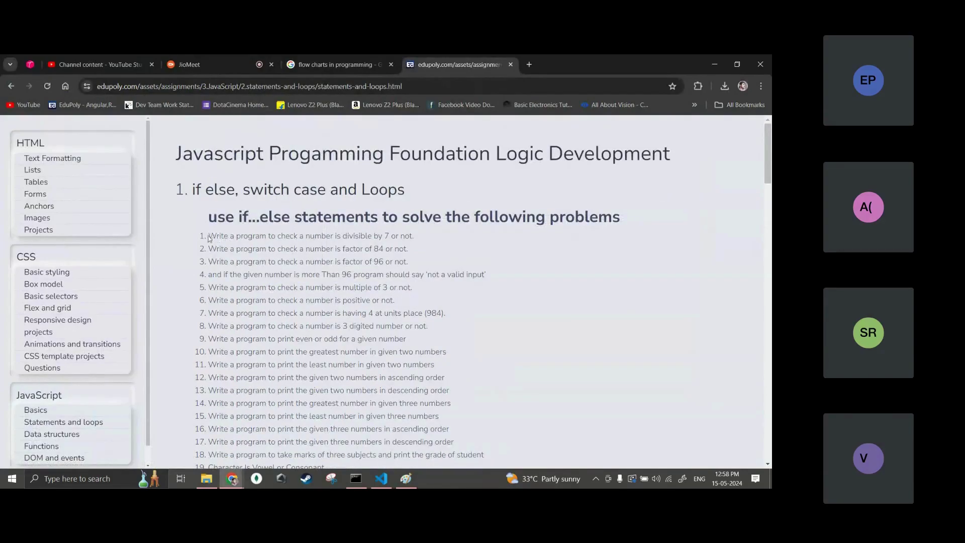
pyautogui.moveTo(209, 237); pyautogui.dragTo(306, 238)
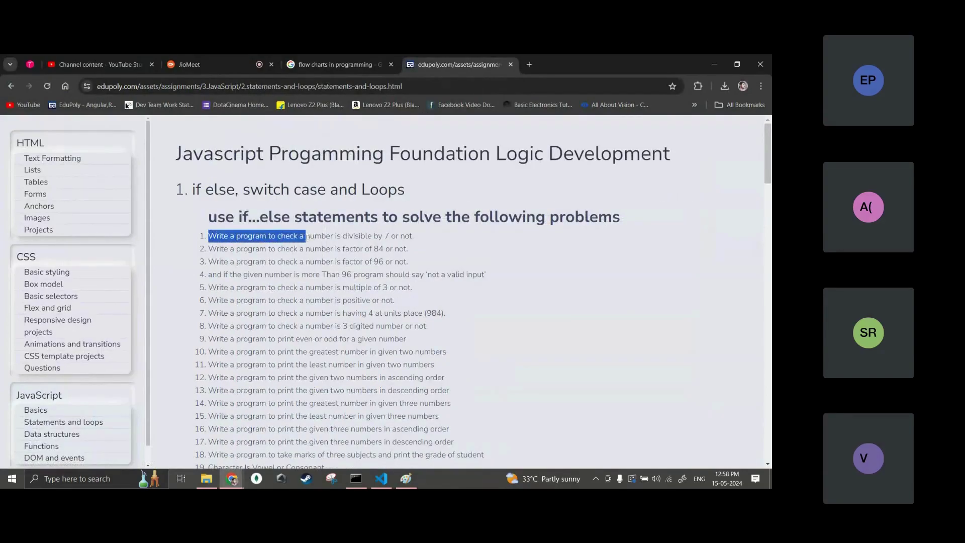
pyautogui.click(336, 247)
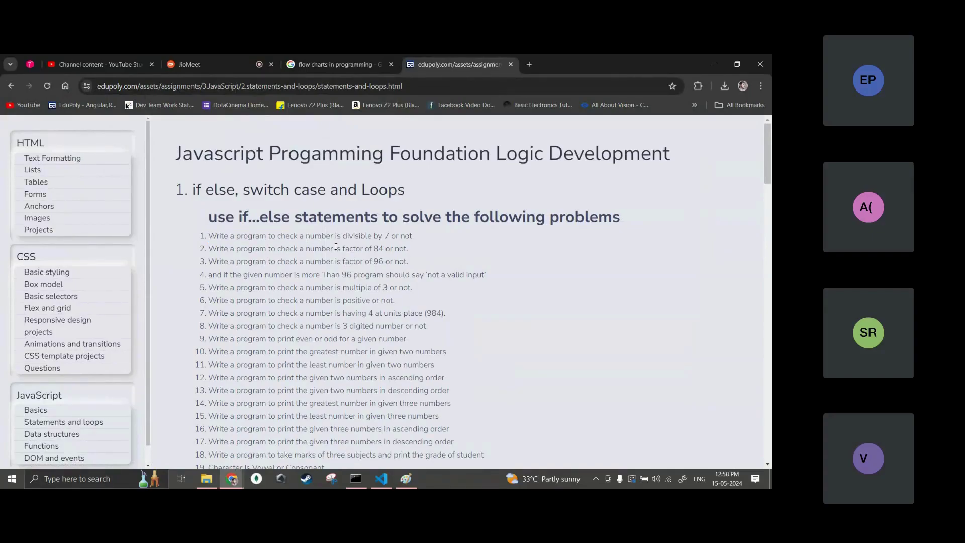
pyautogui.moveTo(336, 237); pyautogui.dragTo(421, 240)
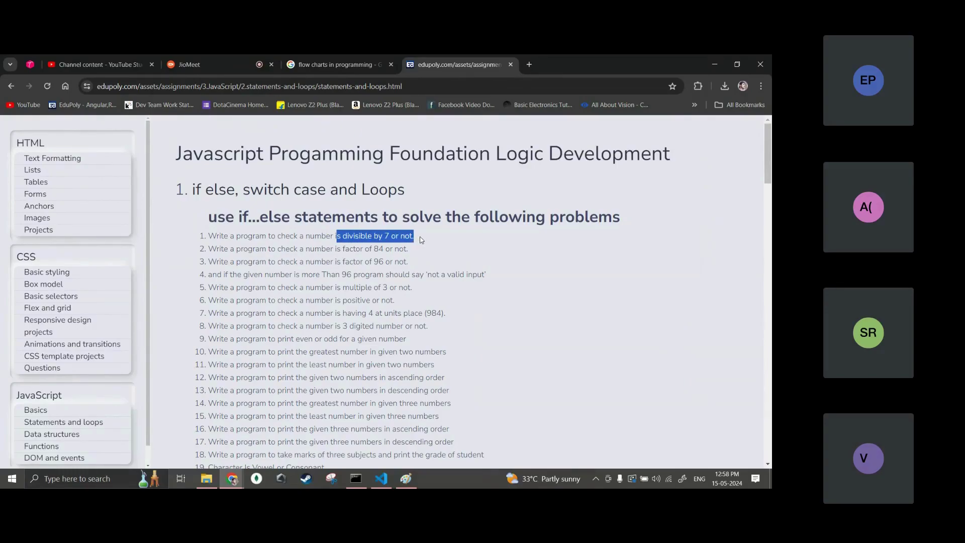
pyautogui.hotkey('alt', 'Tab')
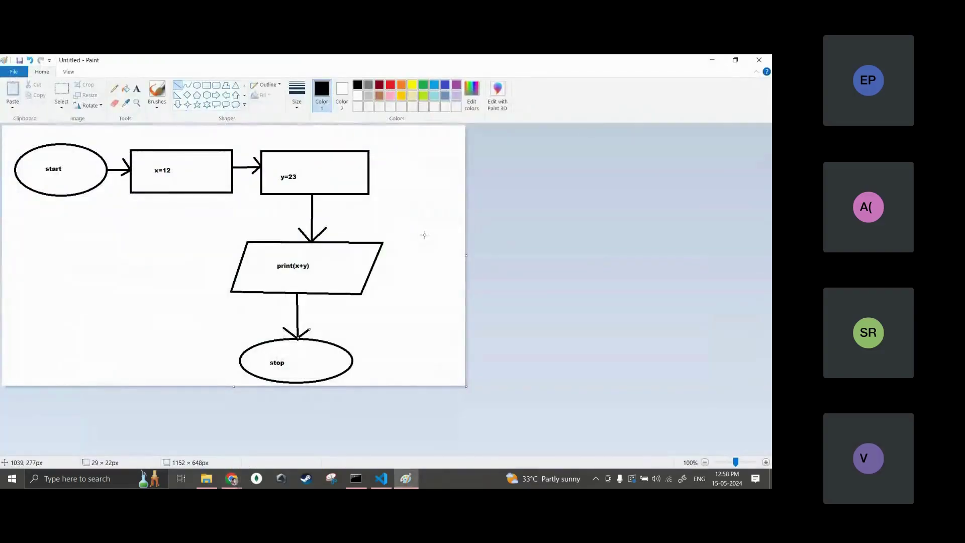
pyautogui.click(381, 478)
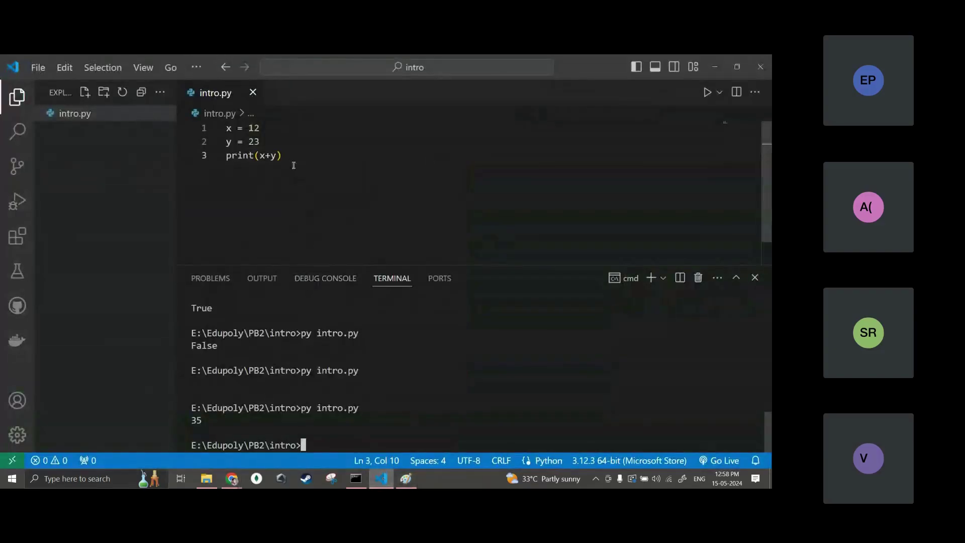
# Step: Replace the code with '# write a program to check whether a given number is greater than 10 or not'
pyautogui.moveTo(282, 155); pyautogui.dragTo(224, 127)
pyautogui.press('BackSpace')
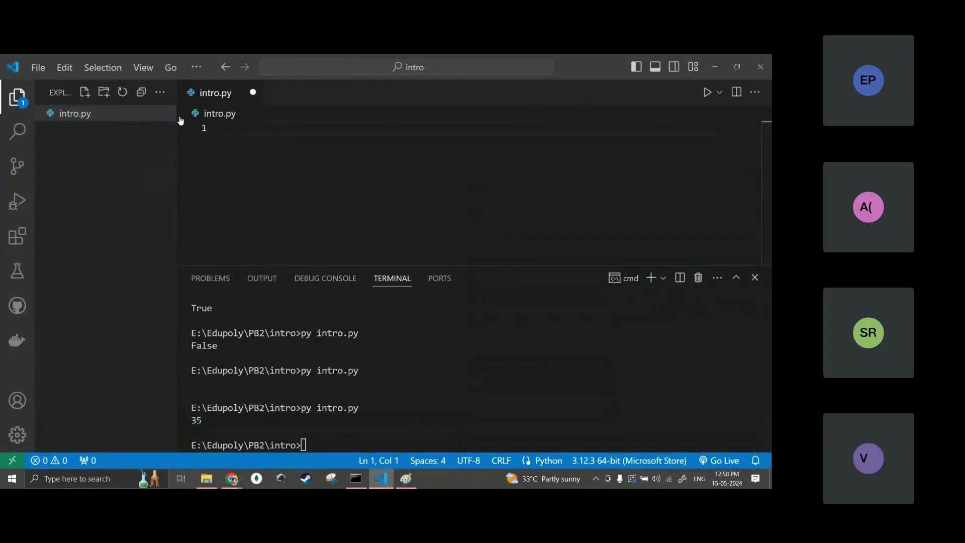
pyautogui.write('# write a program ')
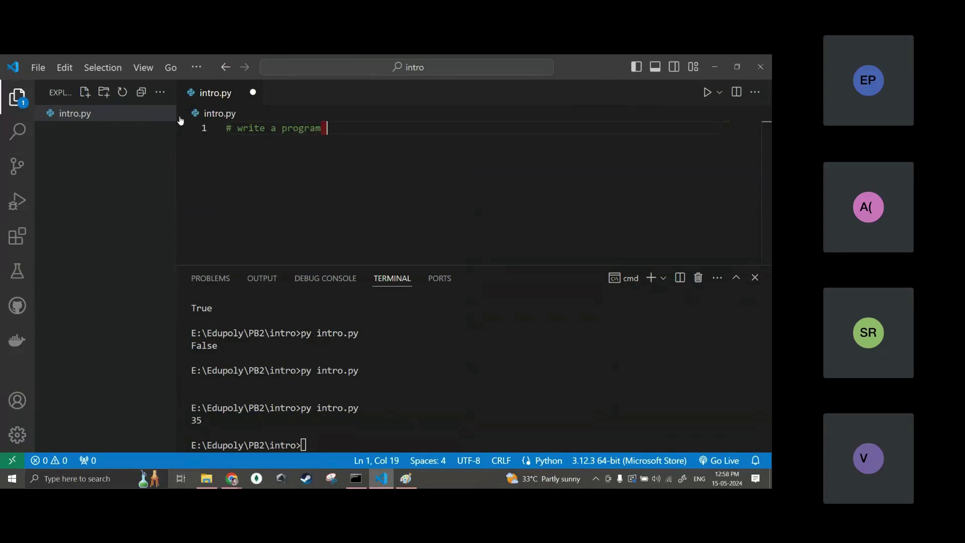
pyautogui.write('to check whether a give')
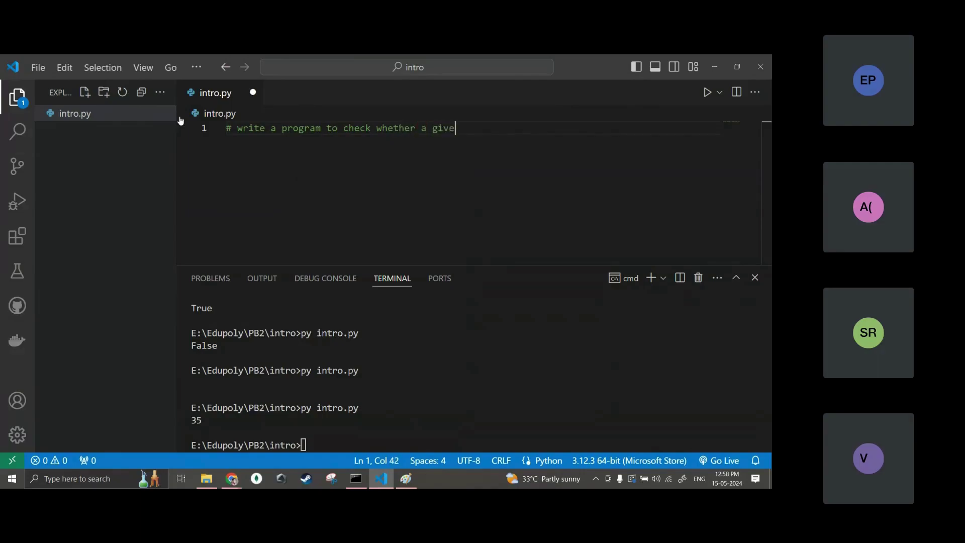
pyautogui.write('n number is ge')
pyautogui.press('BackSpace')
pyautogui.write('reater than ')
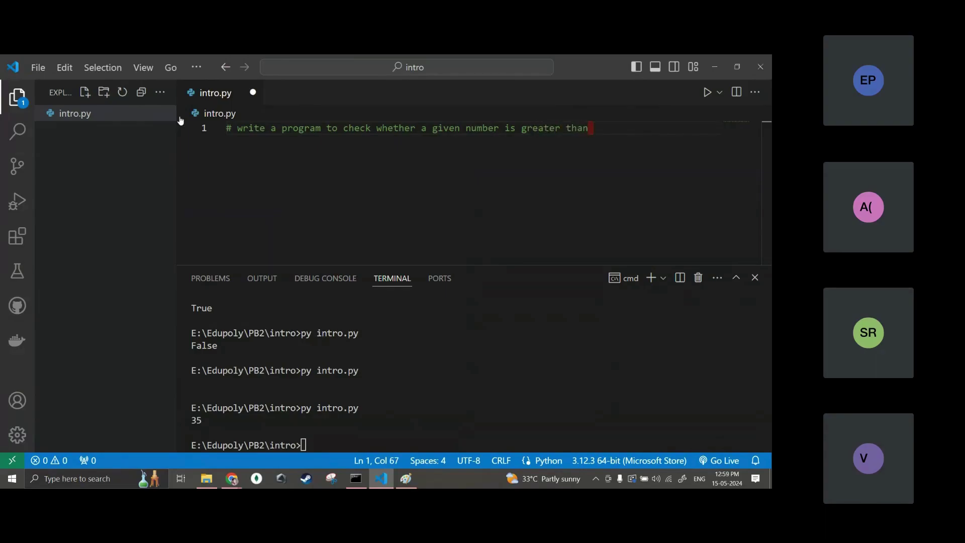
pyautogui.write('10 or not')
pyautogui.moveTo(427, 129); pyautogui.dragTo(501, 137)
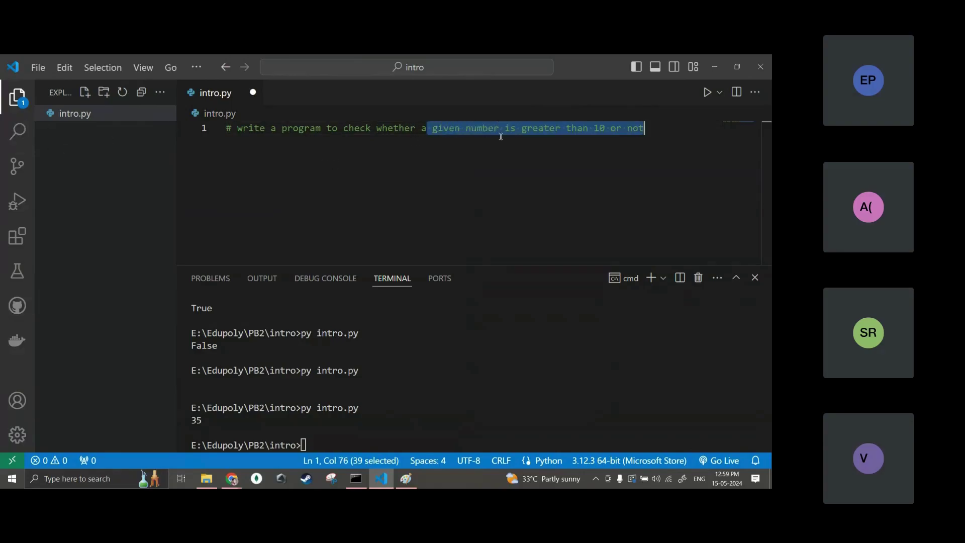
pyautogui.press('Escape')
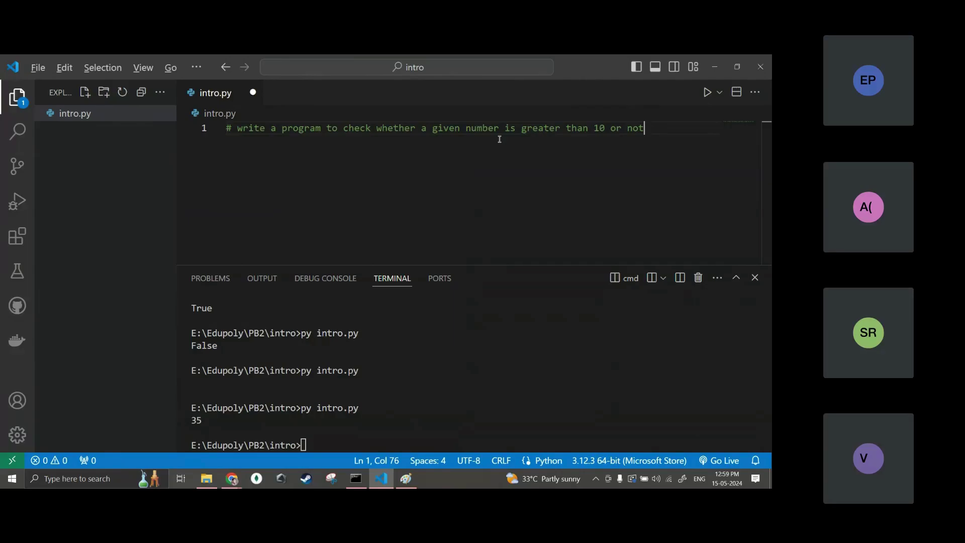
pyautogui.hotkey('alt', 'Tab')
# Step: Undo the old flowchart and draw a new top-left oval labelled 'start'
pyautogui.hotkey('ctrl', 'z')
pyautogui.hotkey('ctrl', 'z')
pyautogui.hotkey('ctrl', 'z')
pyautogui.hotkey('ctrl', 'z')
pyautogui.hotkey('ctrl', 'z')
pyautogui.hotkey('ctrl', 'z')
pyautogui.hotkey('ctrl', 'z')
pyautogui.hotkey('ctrl', 'z')
pyautogui.hotkey('ctrl', 'z')
pyautogui.hotkey('ctrl', 'z')
pyautogui.hotkey('ctrl', 'z')
pyautogui.hotkey('ctrl', 'z')
pyautogui.hotkey('ctrl', 'z')
pyautogui.hotkey('ctrl', 'z')
pyautogui.hotkey('ctrl', 'z')
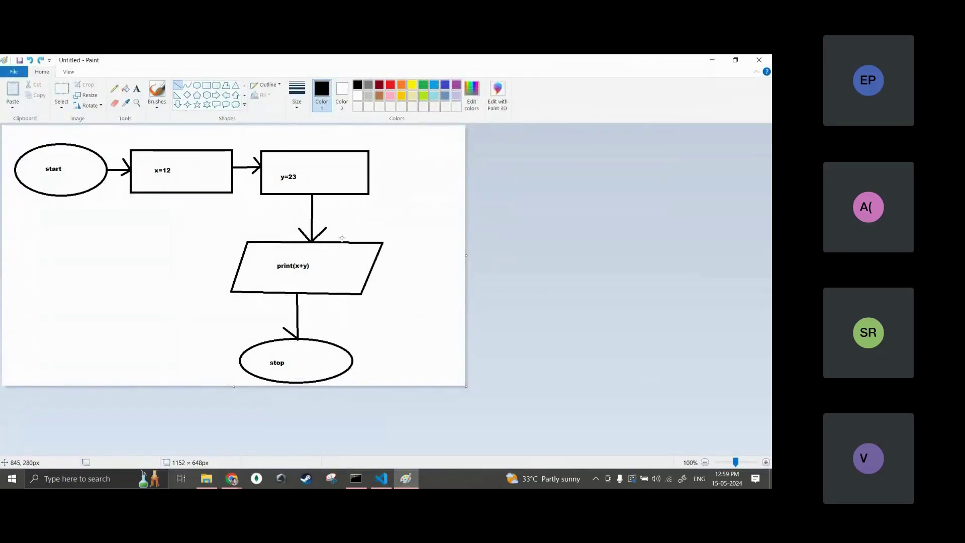
pyautogui.hotkey('ctrl', 'z')
pyautogui.hotkey('ctrl', 'z')
pyautogui.hotkey('ctrl', 'z')
pyautogui.hotkey('ctrl', 'z')
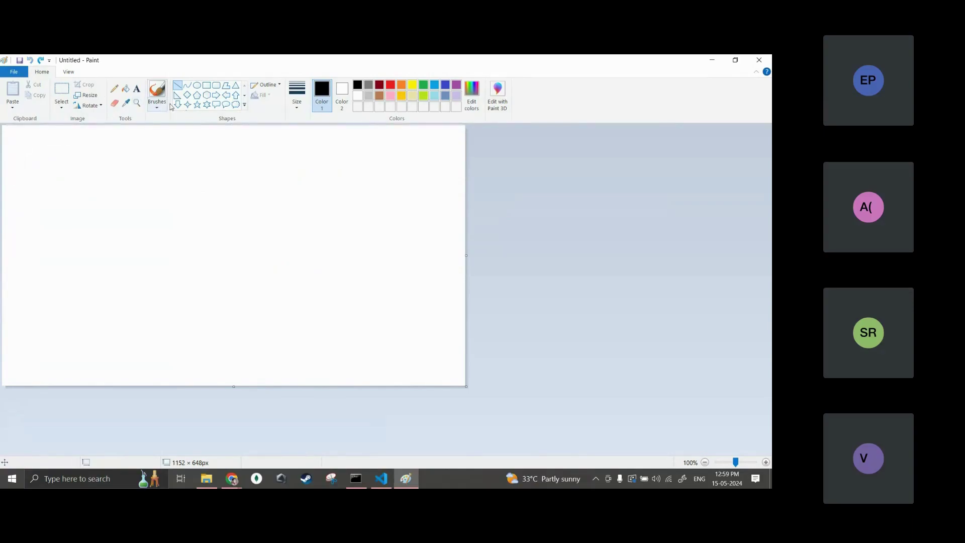
pyautogui.click(196, 85)
pyautogui.moveTo(19, 138); pyautogui.dragTo(86, 196)
pyautogui.click(136, 88)
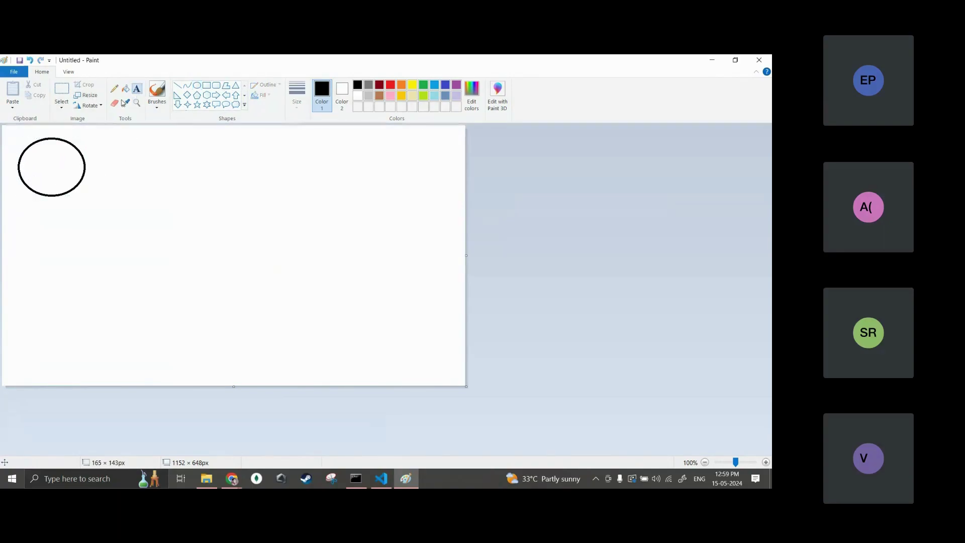
pyautogui.click(34, 168)
pyautogui.write('start')
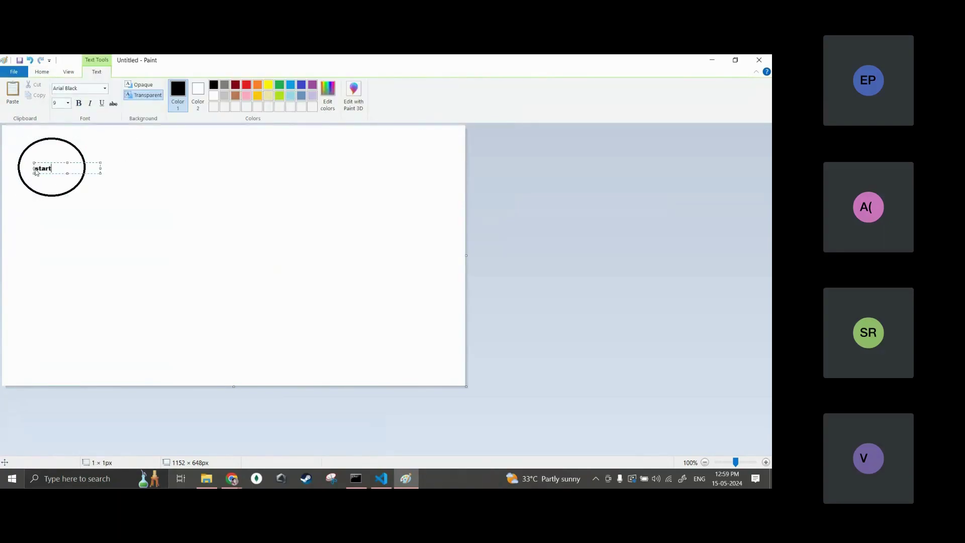
# Step: Check intro.py in VS Code, then return to Paint to commit the start label
pyautogui.hotkey('alt', 'Tab')
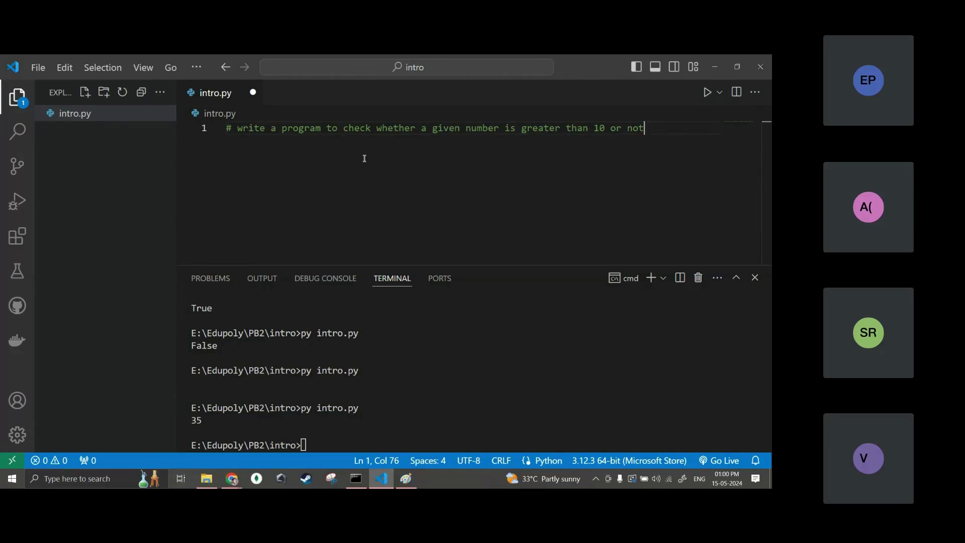
pyautogui.hotkey('alt', 'Tab')
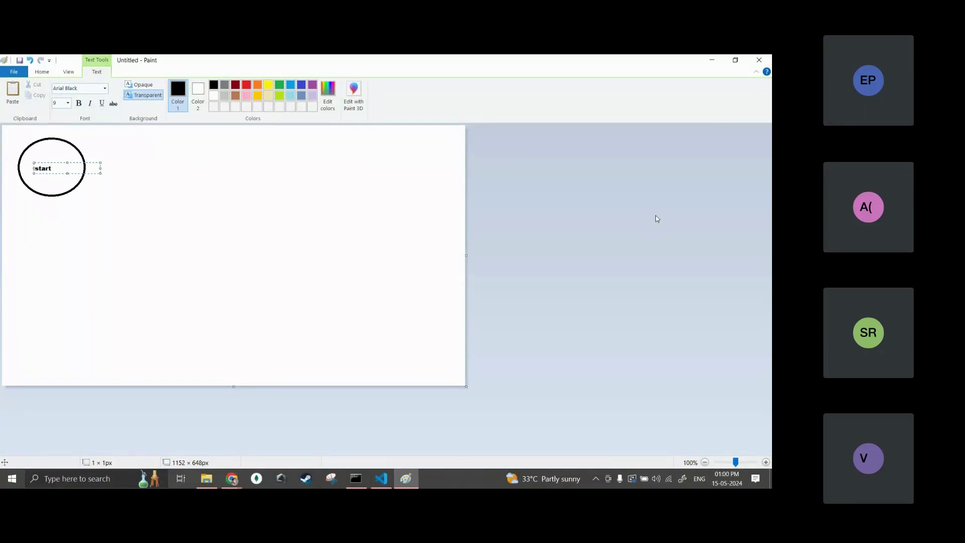
pyautogui.hotkey('alt', 'Tab')
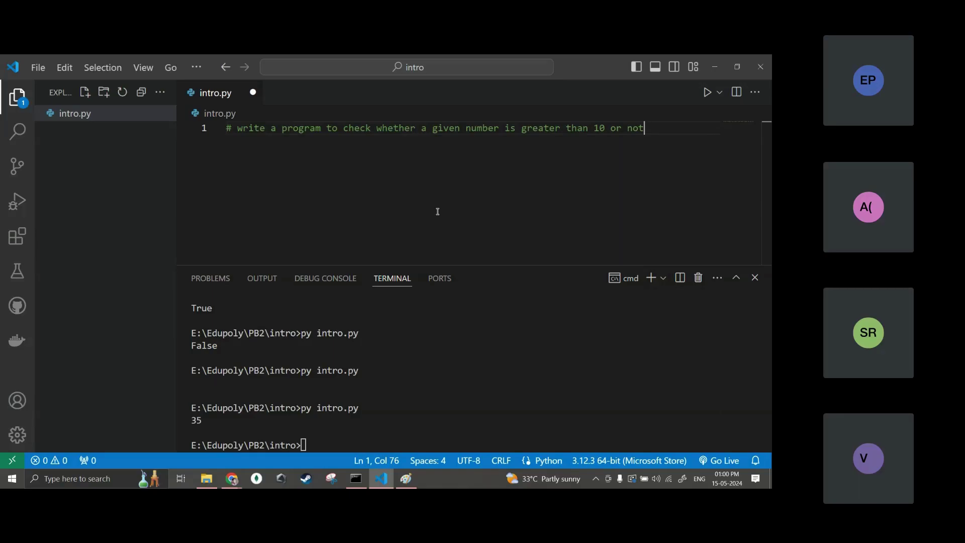
pyautogui.hotkey('alt', 'Tab')
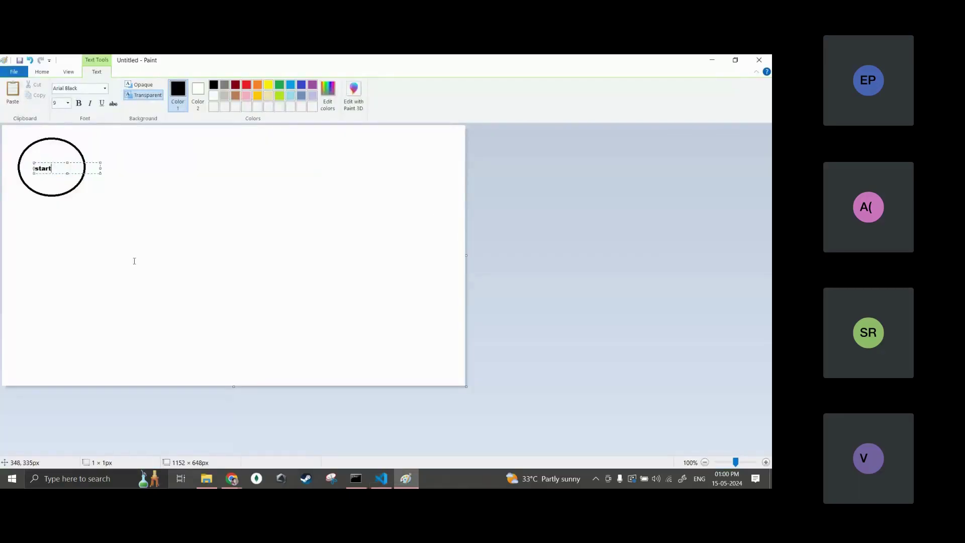
pyautogui.click(51, 72)
# Step: Sketch a rectangle and parallelogram below the start oval, then undo them
pyautogui.click(207, 85)
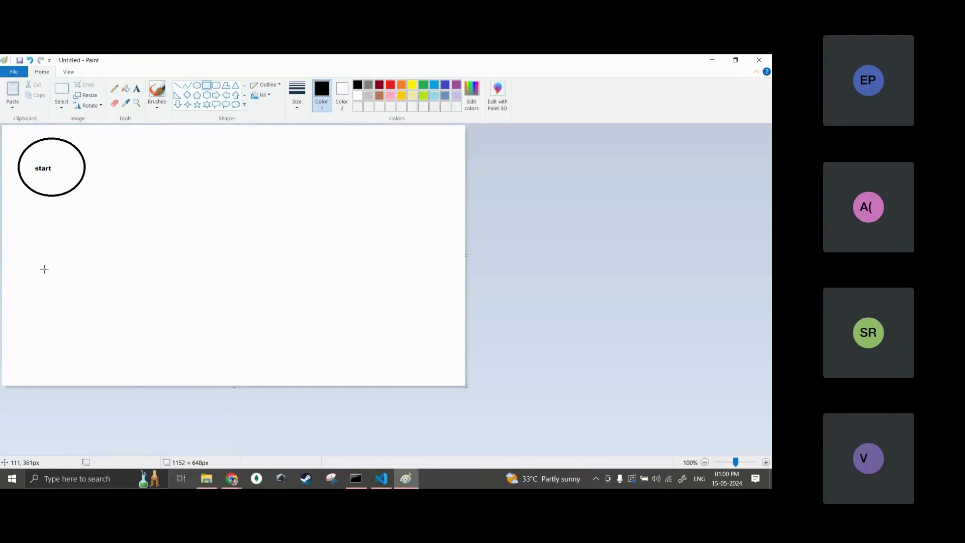
pyautogui.moveTo(14, 228); pyautogui.dragTo(111, 268)
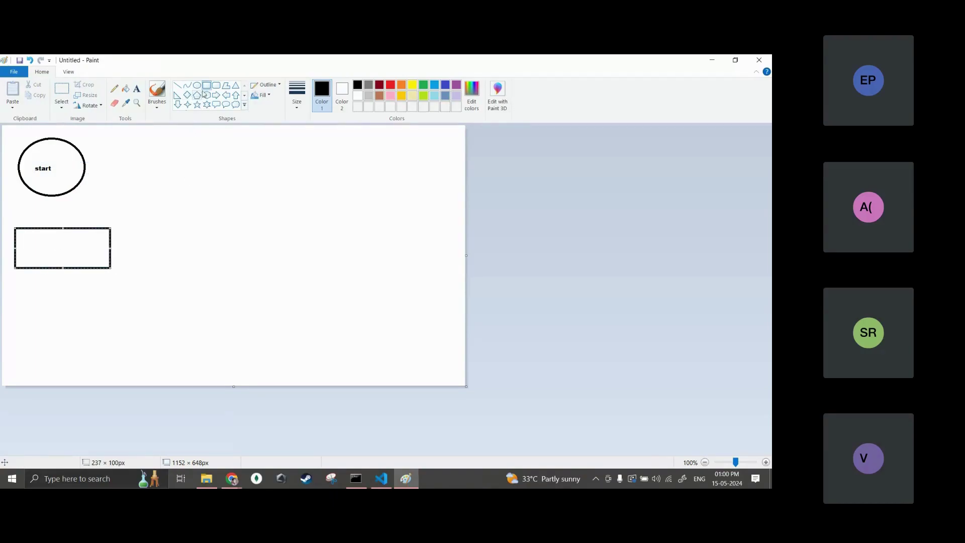
pyautogui.click(226, 85)
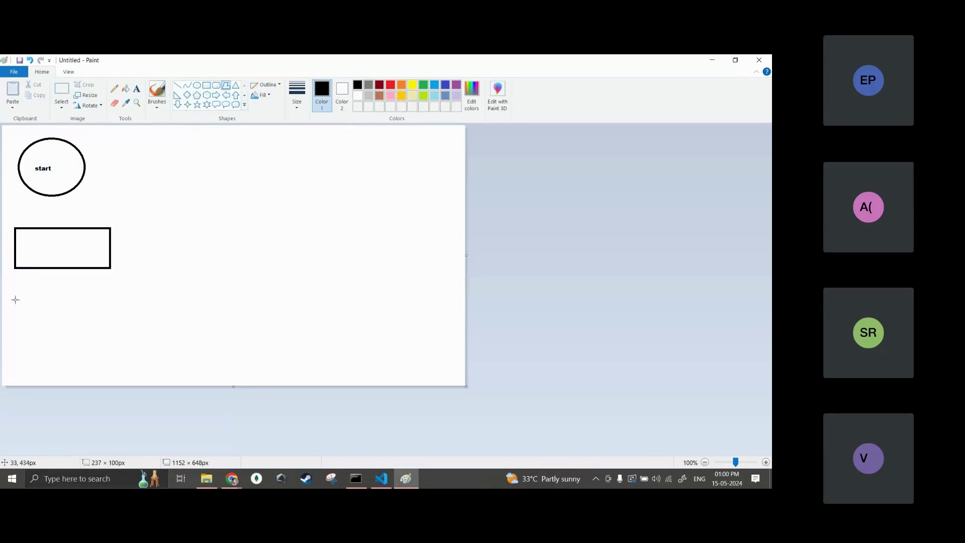
pyautogui.moveTo(15, 300); pyautogui.dragTo(103, 297)
pyautogui.click(124, 333)
pyautogui.moveTo(121, 333)
pyautogui.mouseDown()
pyautogui.moveTo(18, 330)
pyautogui.moveTo(8, 297)
pyautogui.mouseUp()
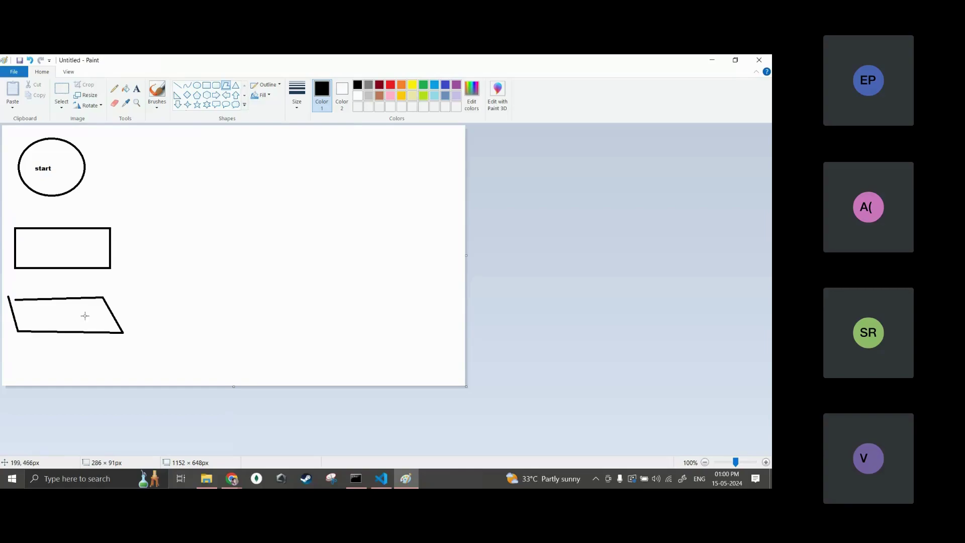
pyautogui.hotkey('ctrl', 'z')
pyautogui.hotkey('ctrl', 'z')
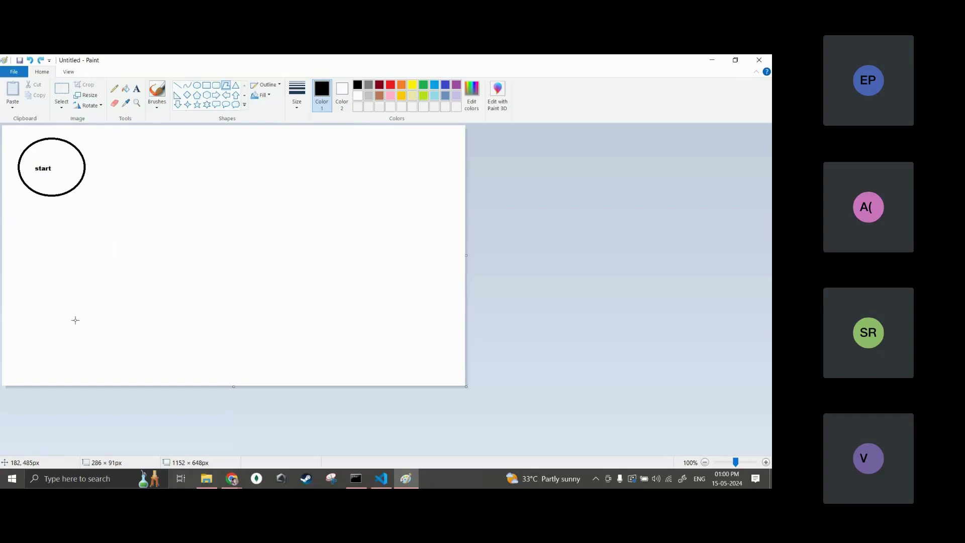
# Step: Draw a rectangle right of the start oval labelled 'x = 45'
pyautogui.click(207, 85)
pyautogui.moveTo(111, 142); pyautogui.dragTo(230, 193)
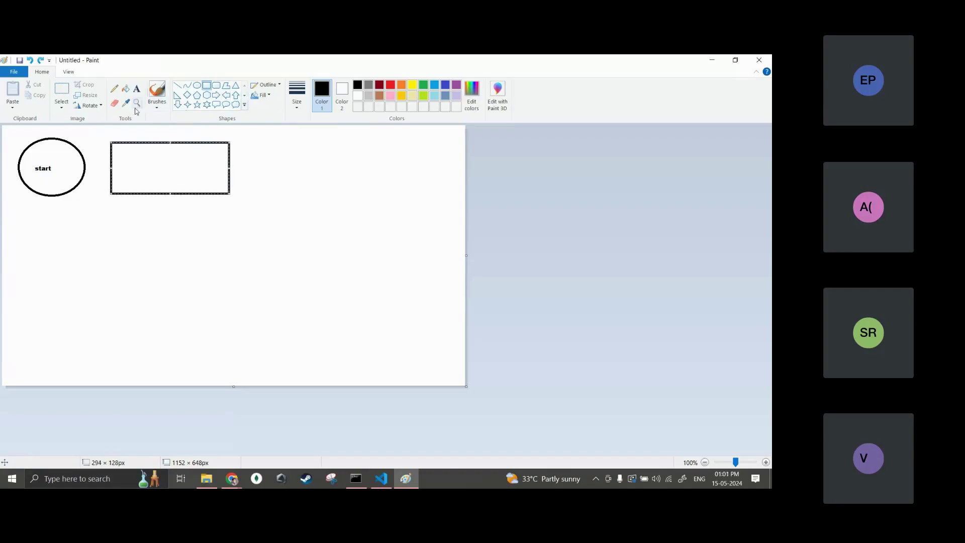
pyautogui.click(136, 88)
pyautogui.click(138, 165)
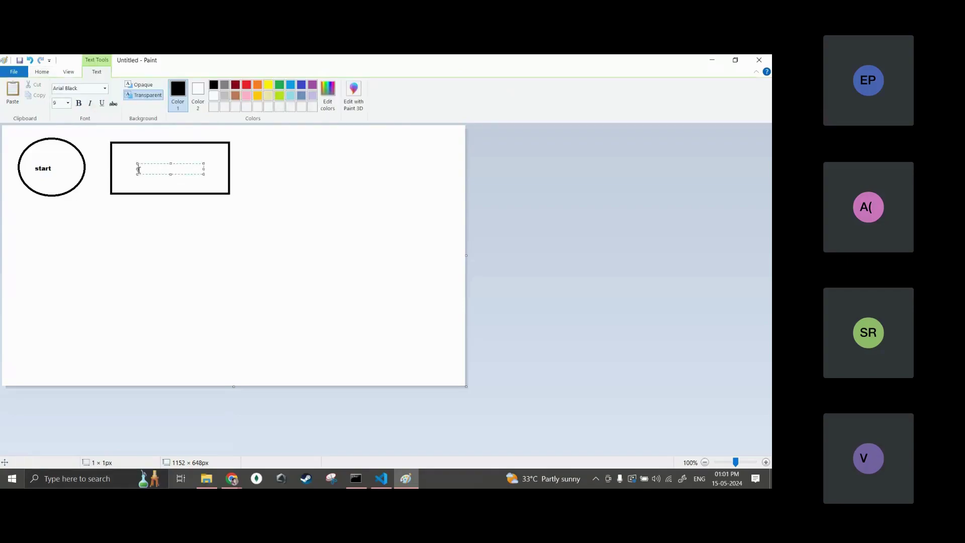
pyautogui.write('x = 45')
pyautogui.click(44, 73)
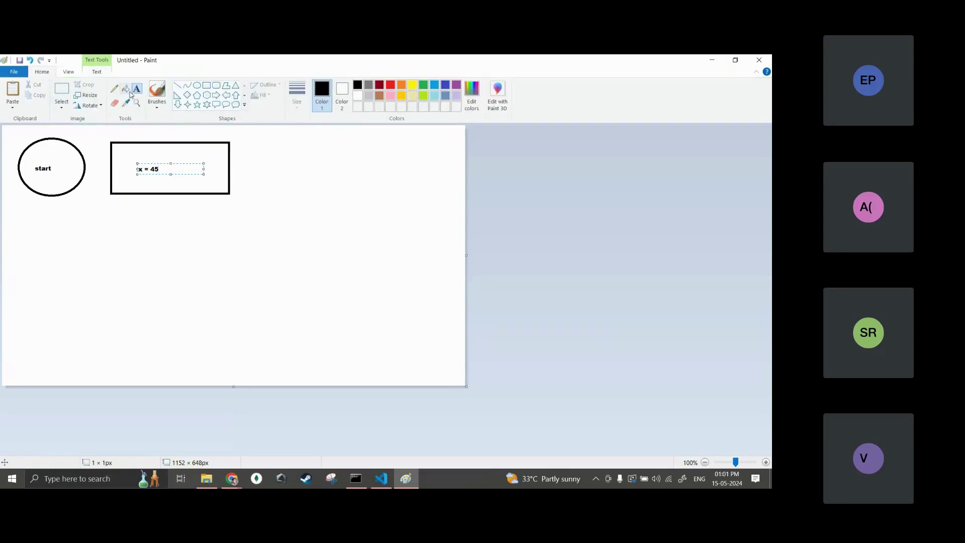
pyautogui.click(180, 94)
# Step: Draw an arrow from the start oval to the x = 45 box
pyautogui.click(177, 85)
pyautogui.moveTo(85, 167)
pyautogui.mouseDown()
pyautogui.moveTo(111, 169)
pyautogui.moveTo(101, 179)
pyautogui.mouseUp()
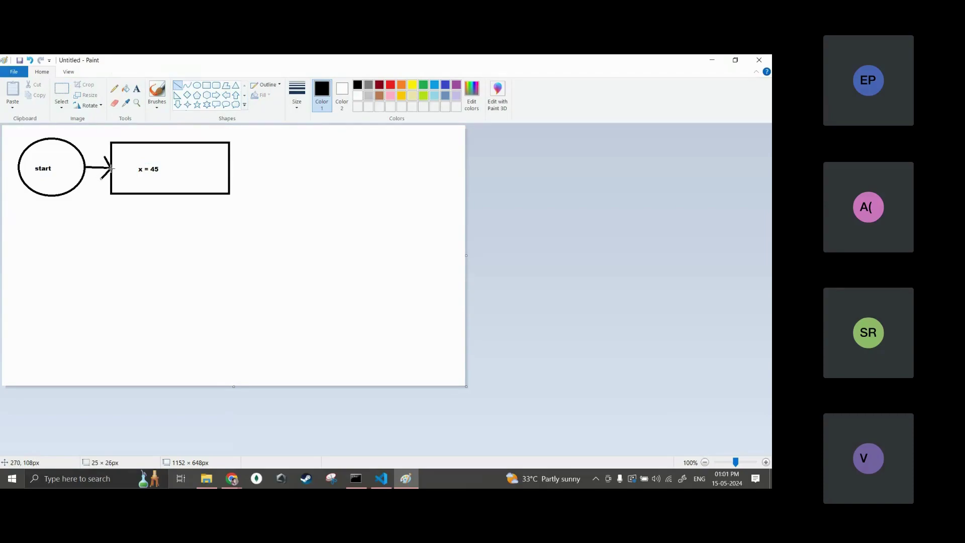
pyautogui.hotkey('alt', 'Tab')
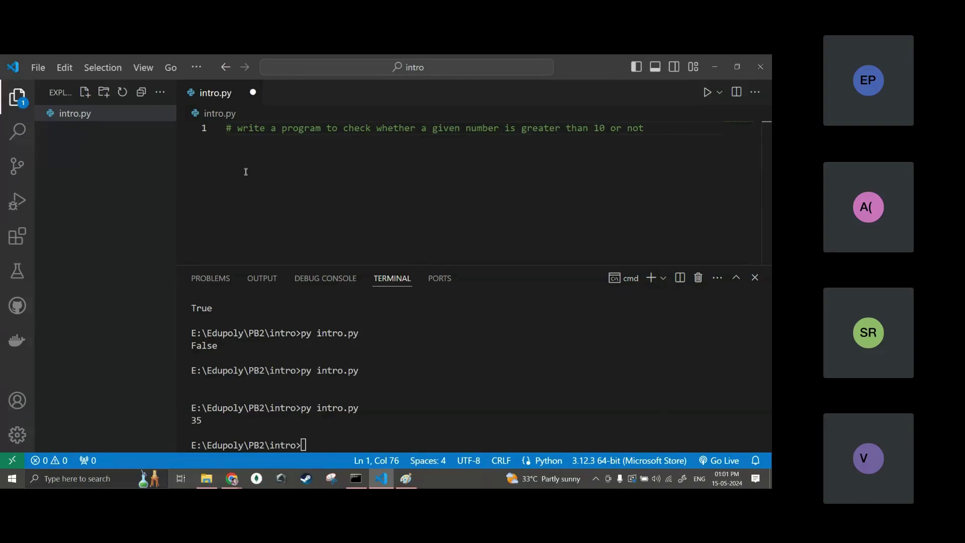
# Step: Select the task description in the intro.py comment, then switch back to the Paint flowchart
pyautogui.click(344, 128)
pyautogui.hotkey('shift', 'End')
pyautogui.moveTo(439, 121); pyautogui.dragTo(658, 131)
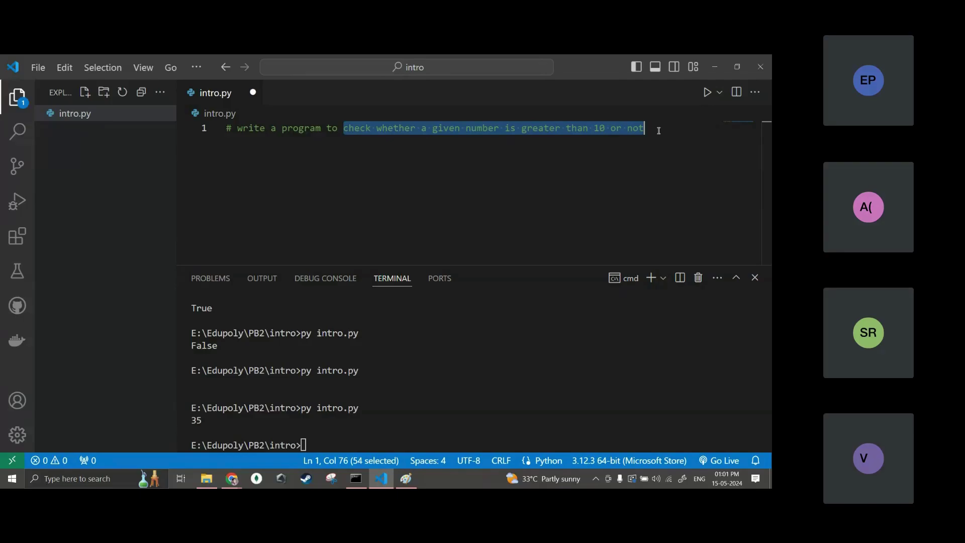
pyautogui.hotkey('alt', 'Tab')
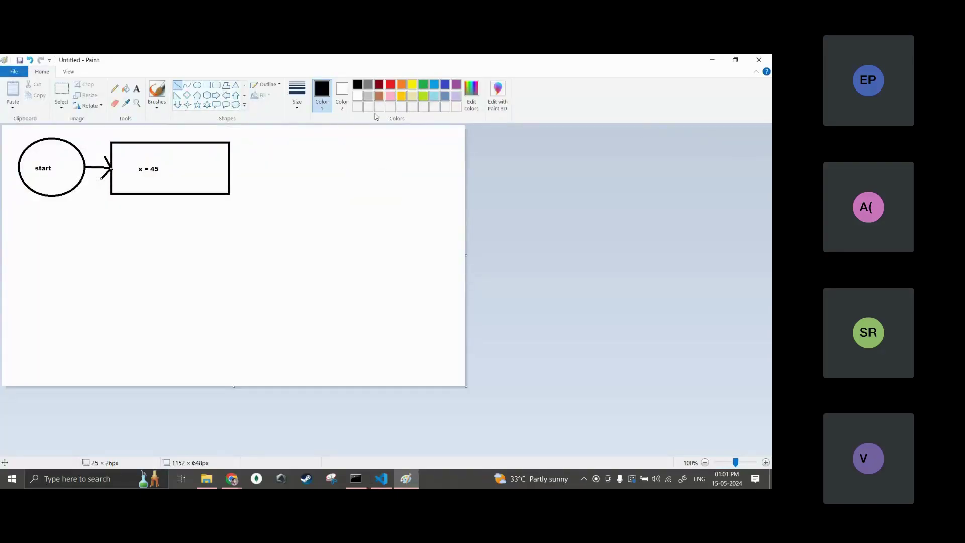
# Step: Draw a diamond below the x = 45 box and label it 'x>10'
pyautogui.click(187, 95)
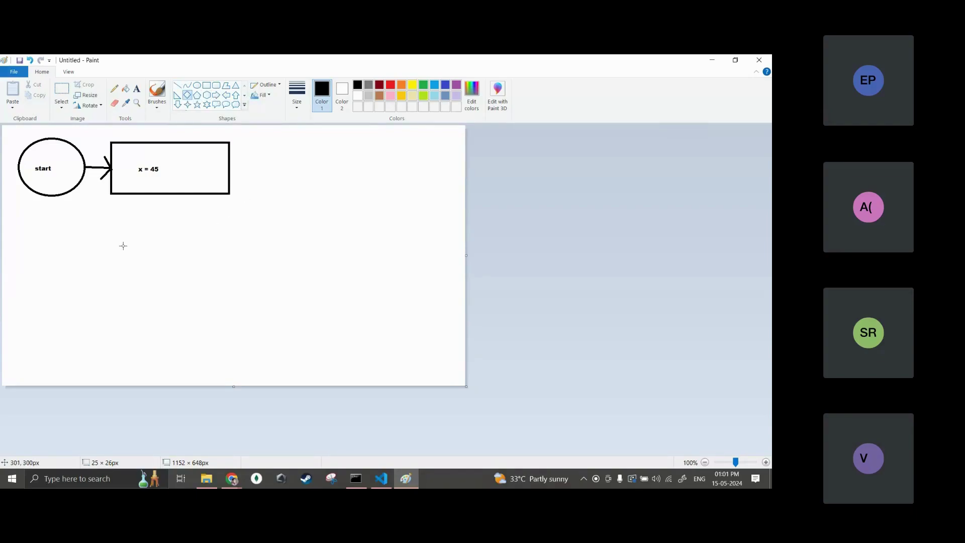
pyautogui.moveTo(121, 238); pyautogui.dragTo(251, 304)
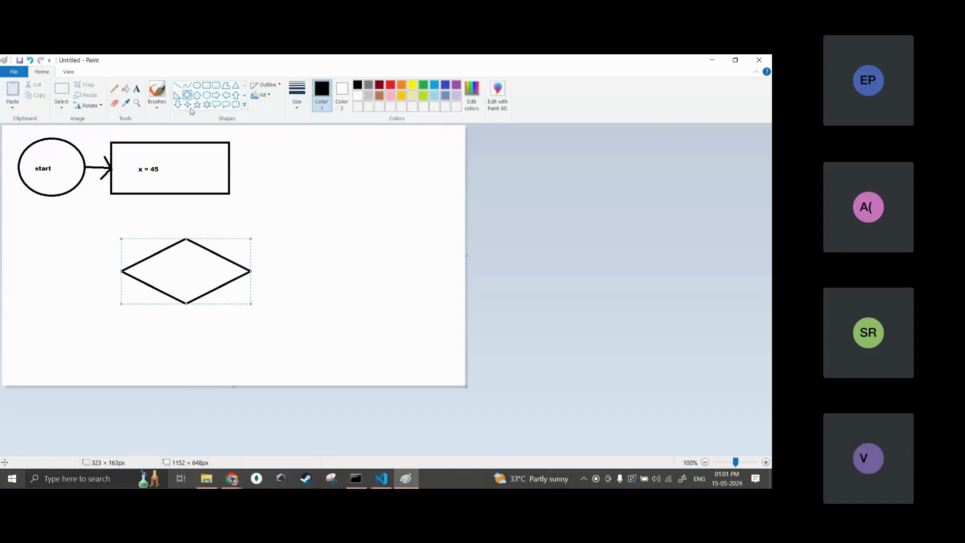
pyautogui.click(138, 90)
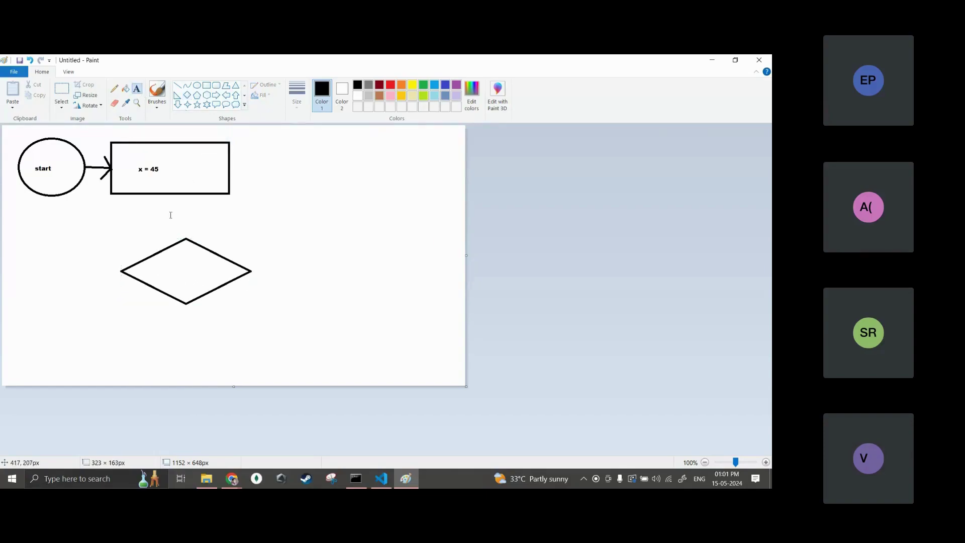
pyautogui.click(169, 272)
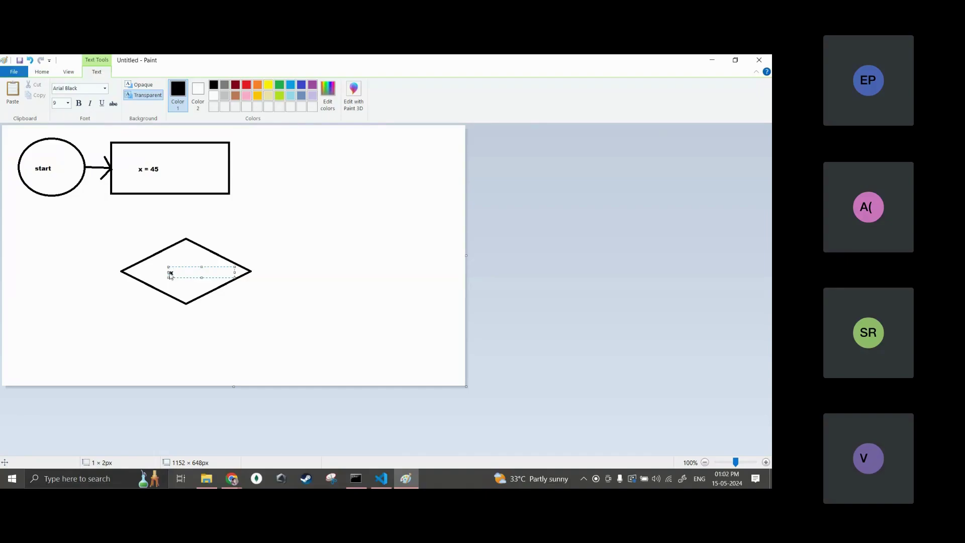
pyautogui.write('x>10')
pyautogui.moveTo(168, 267); pyautogui.dragTo(214, 274)
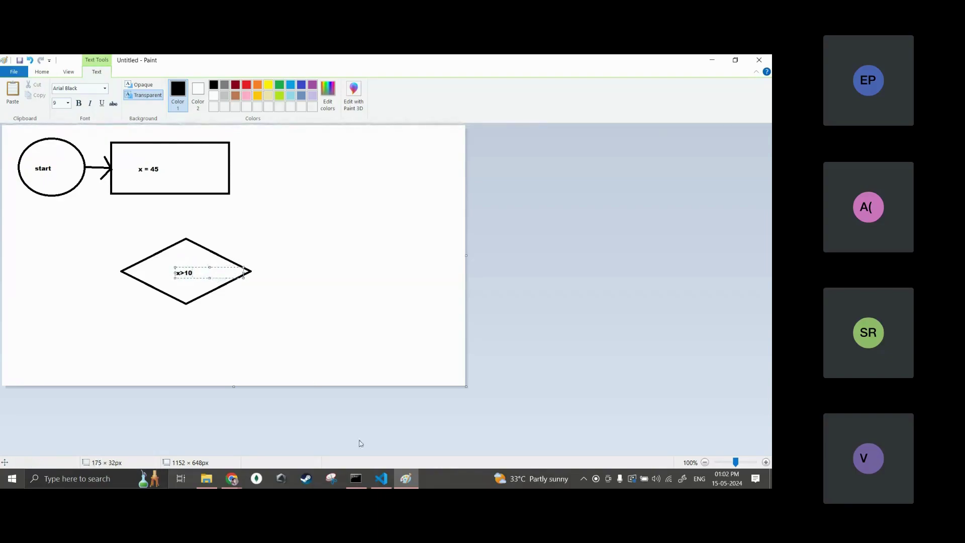
pyautogui.click(369, 290)
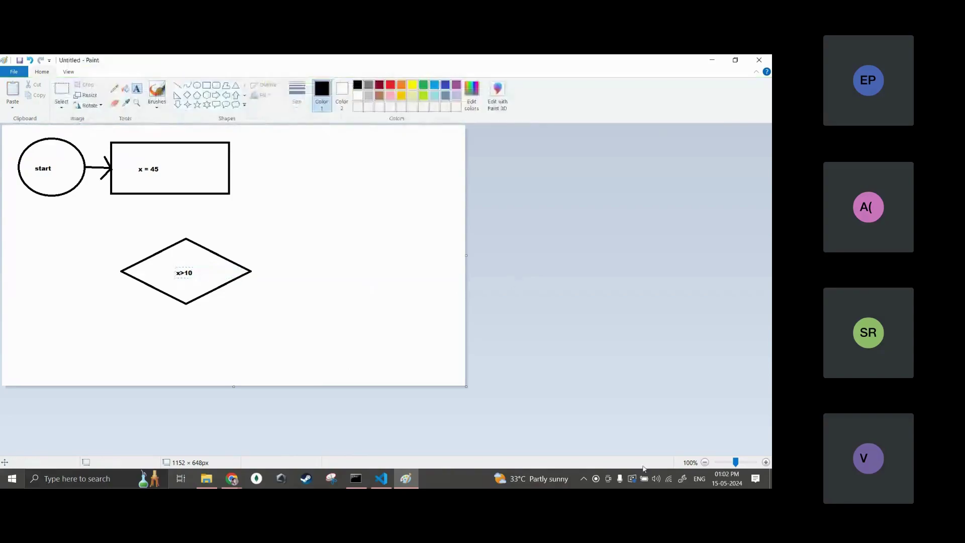
# Step: Draw a downward arrow from the bottom of the x = 45 box to the x>10 diamond
pyautogui.click(766, 462)
pyautogui.scroll(-3, 568, 375)
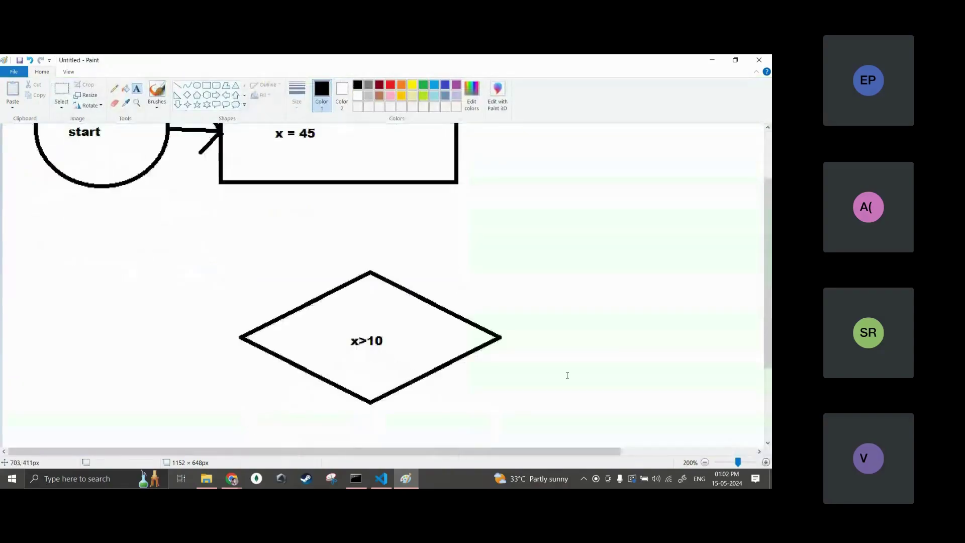
pyautogui.scroll(-2, 567, 375)
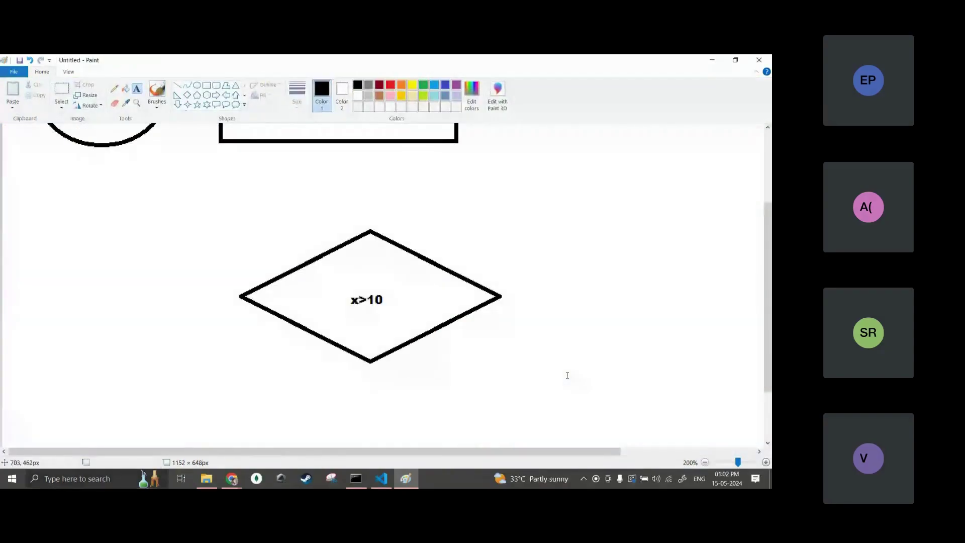
pyautogui.scroll(3, 568, 375)
pyautogui.click(182, 88)
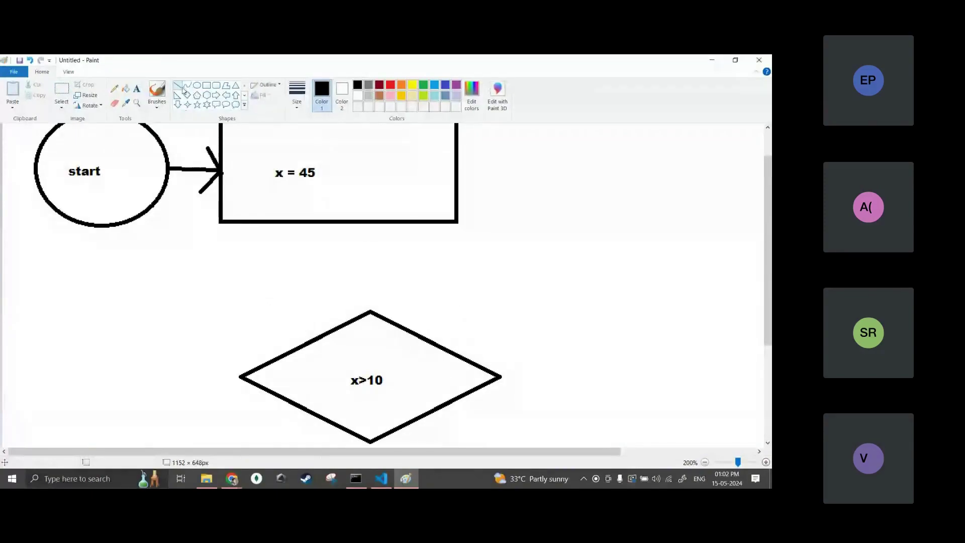
pyautogui.moveTo(354, 223); pyautogui.dragTo(371, 309)
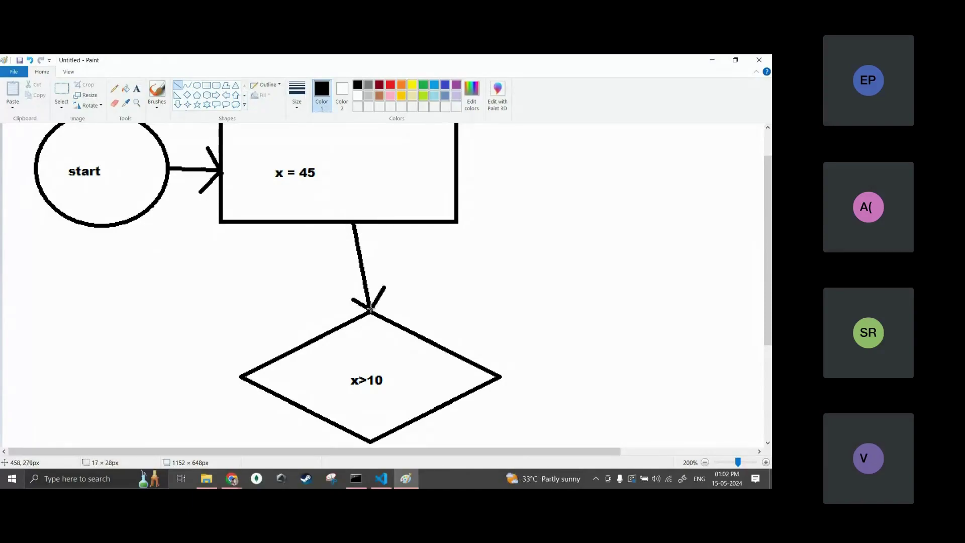
pyautogui.keyDown('ctrl'); pyautogui.scroll(-2, 420, 270); pyautogui.keyUp('ctrl')
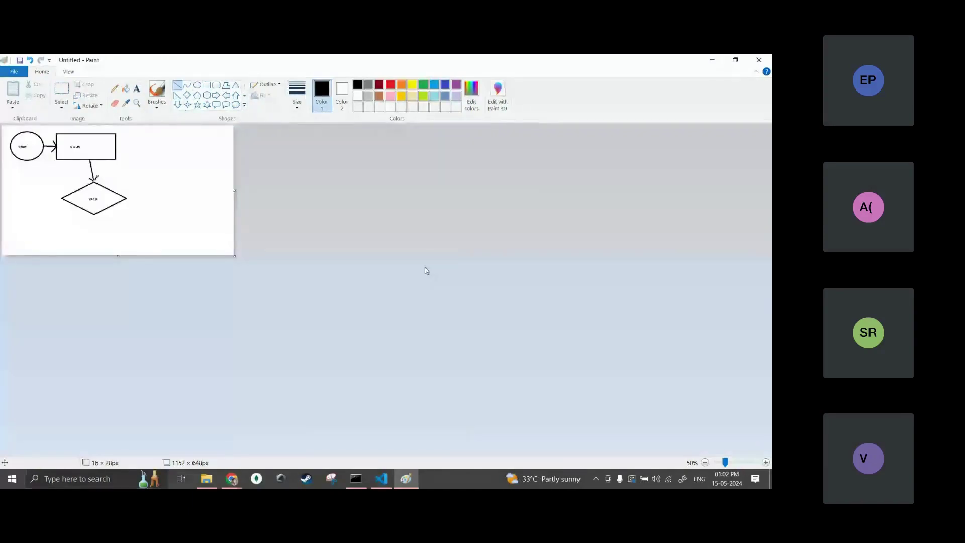
pyautogui.scroll(1, 427, 271)
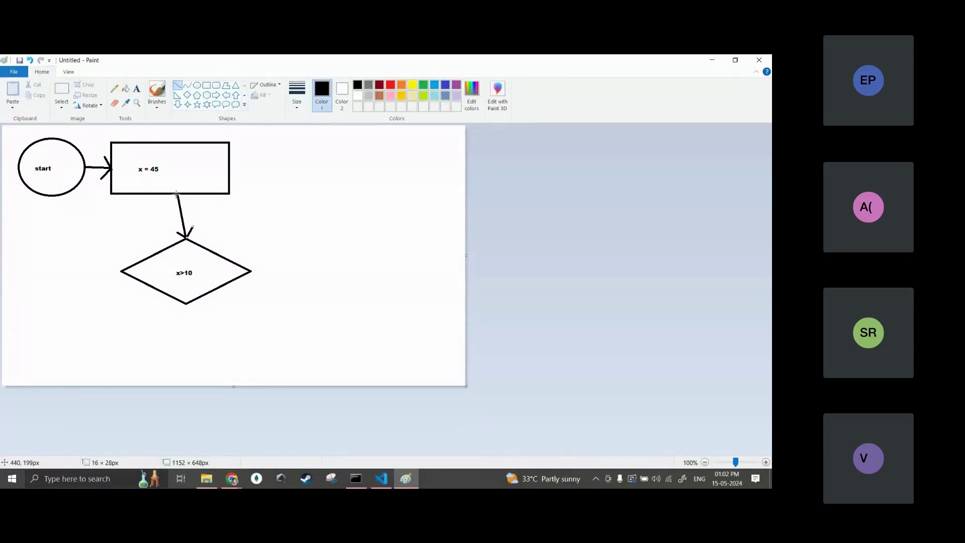
# Step: Draw horizontal branch lines out of the diamond's right and left corners
pyautogui.click(177, 86)
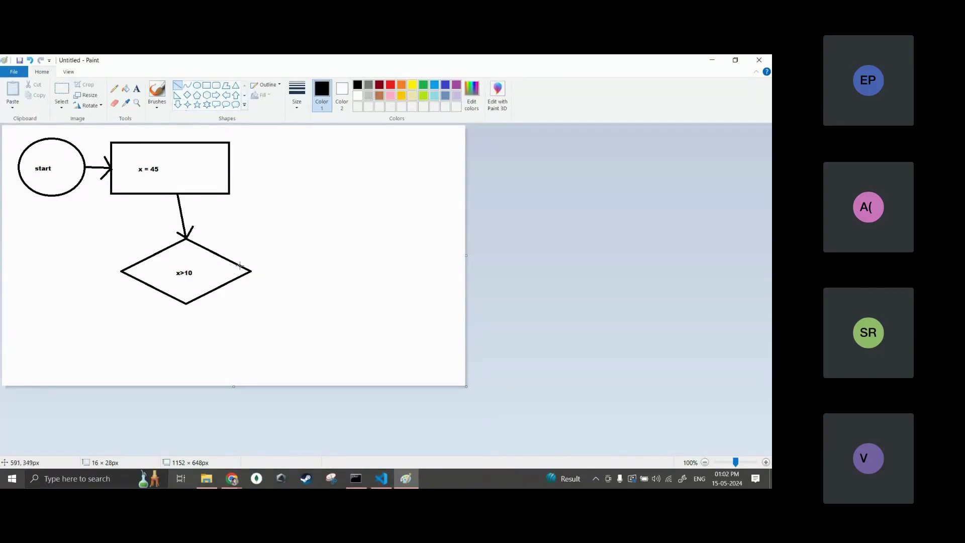
pyautogui.moveTo(251, 271); pyautogui.dragTo(334, 270)
pyautogui.moveTo(122, 271); pyautogui.dragTo(60, 270)
# Step: Label the left branch 'True' and the right branch 'False'
pyautogui.click(137, 89)
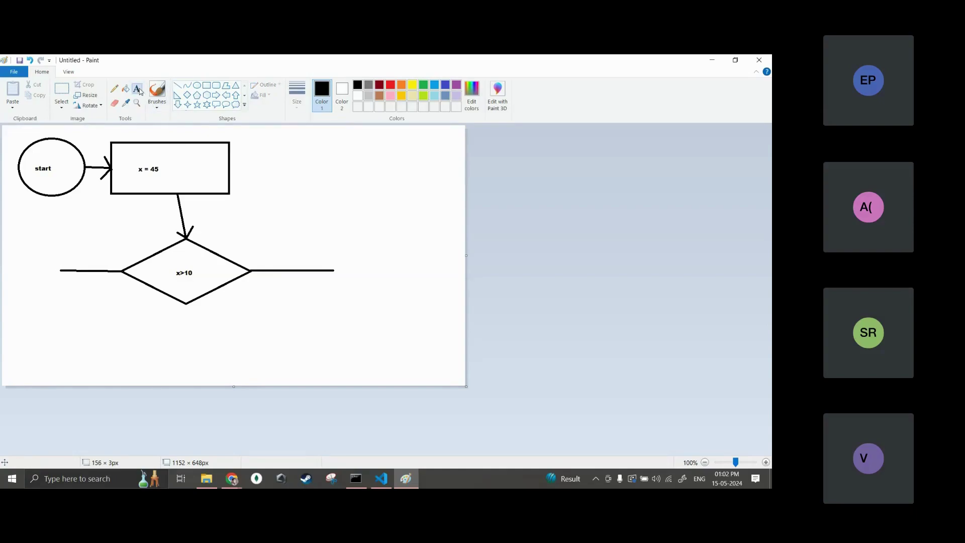
pyautogui.click(76, 251)
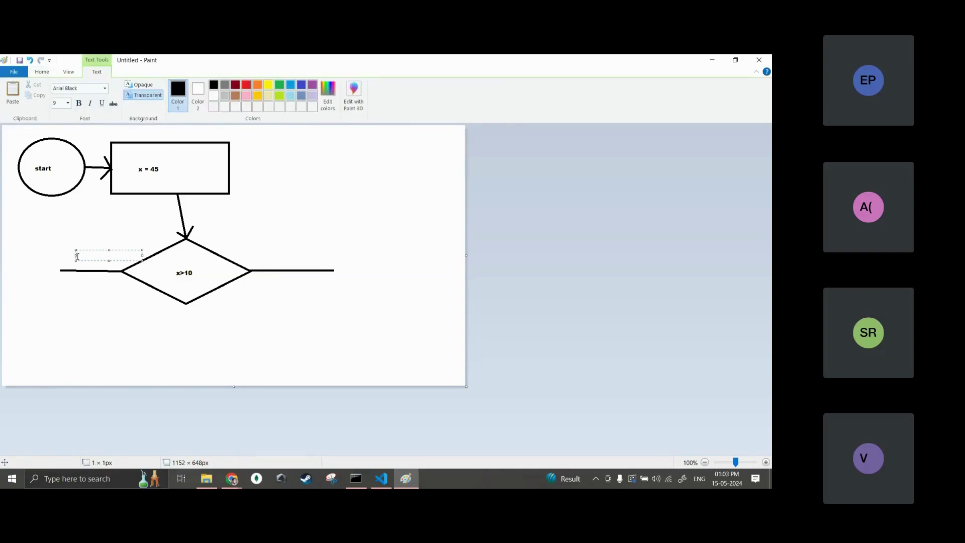
pyautogui.write('True')
pyautogui.click(271, 260)
pyautogui.click(271, 258)
pyautogui.write('false')
pyautogui.moveTo(272, 265); pyautogui.dragTo(279, 266)
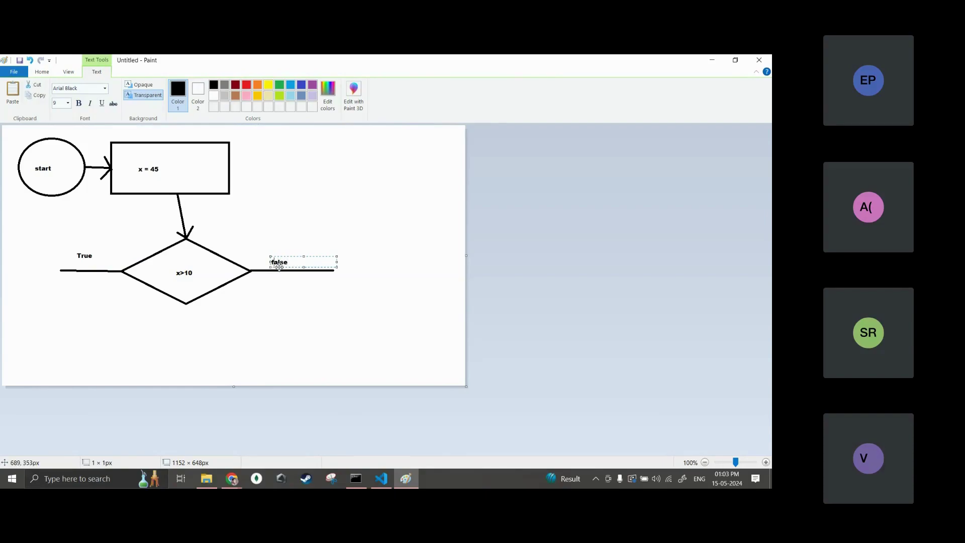
pyautogui.write('F')
# Step: Draw a vertical line down from the end of the True branch
pyautogui.click(42, 72)
pyautogui.click(178, 85)
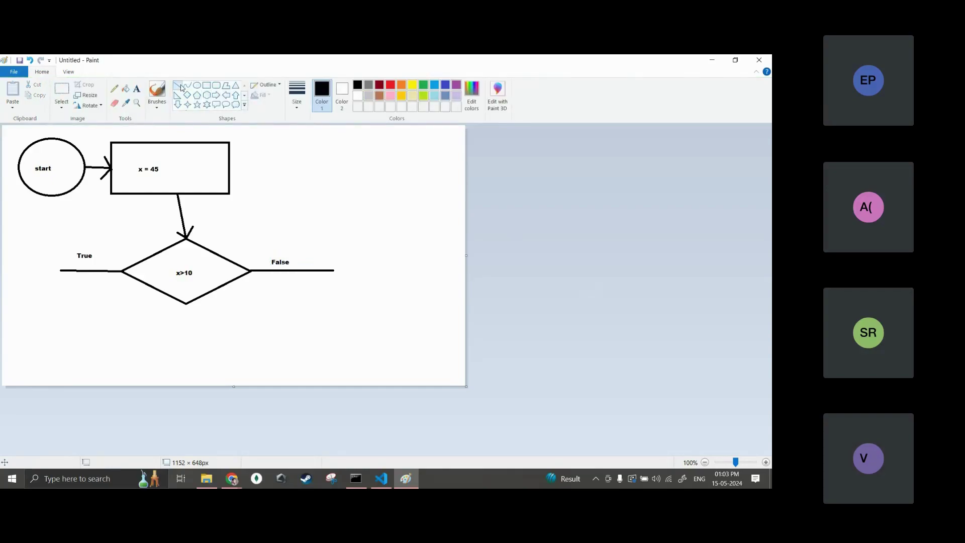
pyautogui.moveTo(60, 270)
pyautogui.mouseDown()
pyautogui.moveTo(59, 299)
pyautogui.moveTo(61, 291)
pyautogui.mouseUp()
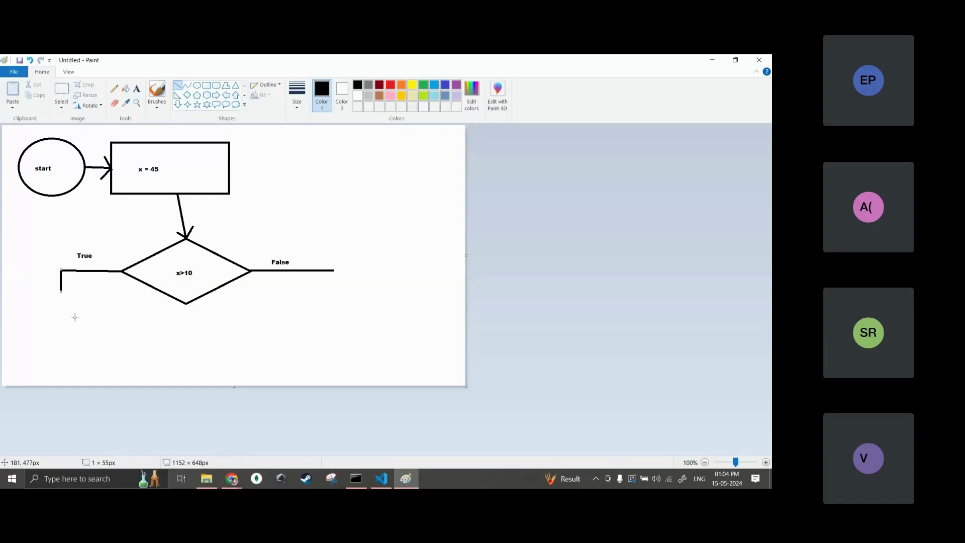
# Step: Draw a parallelogram output box beneath the True branch with the Polygon shape
pyautogui.click(226, 86)
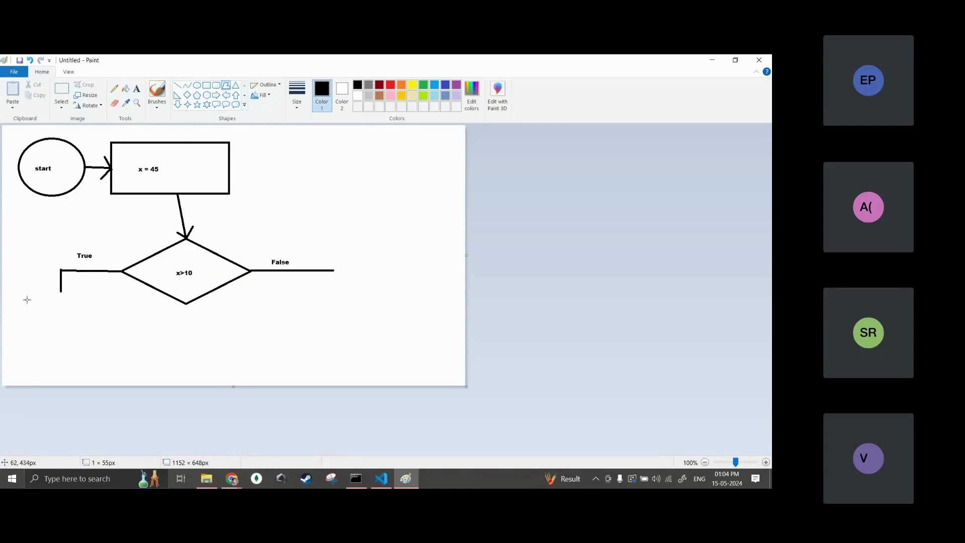
pyautogui.moveTo(25, 298); pyautogui.dragTo(113, 298)
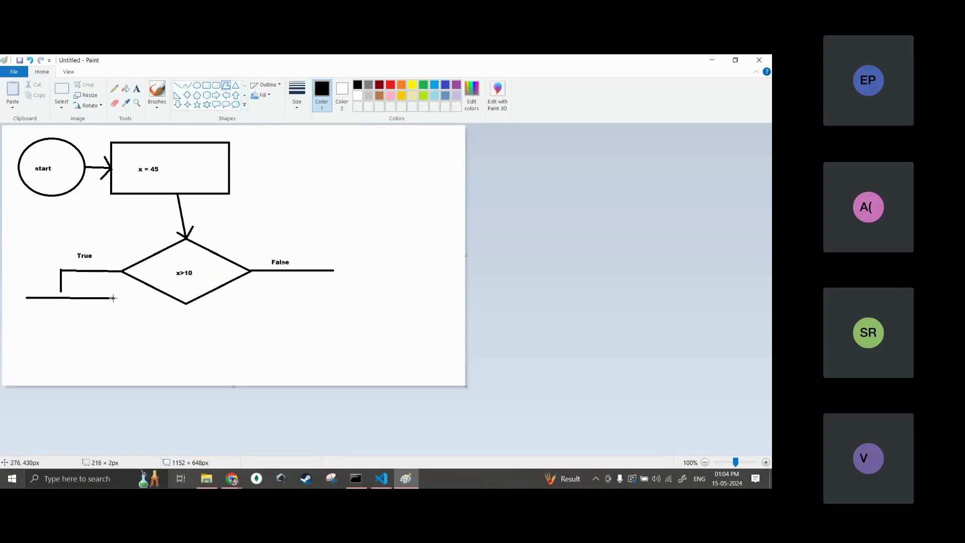
pyautogui.hotkey('ctrl', 'z')
pyautogui.moveTo(17, 291); pyautogui.dragTo(109, 291)
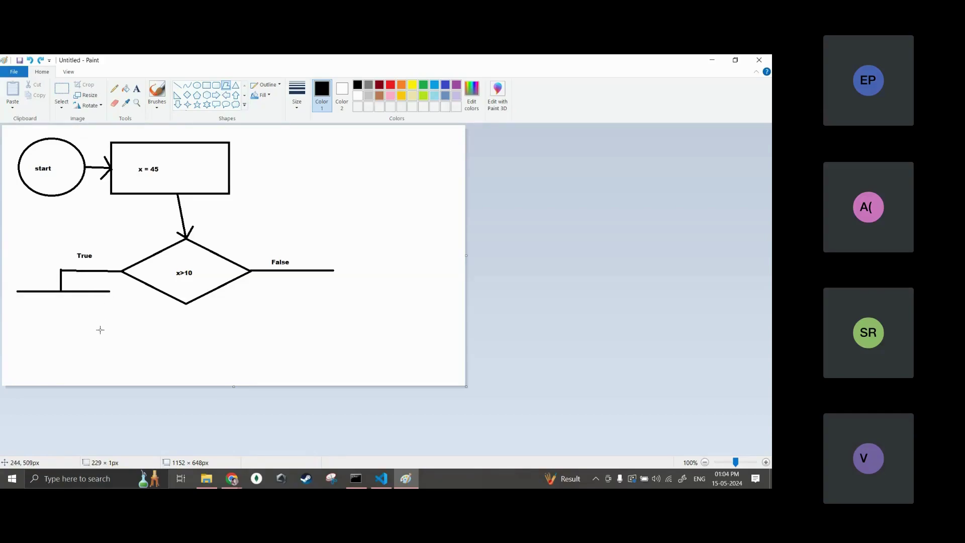
pyautogui.click(99, 334)
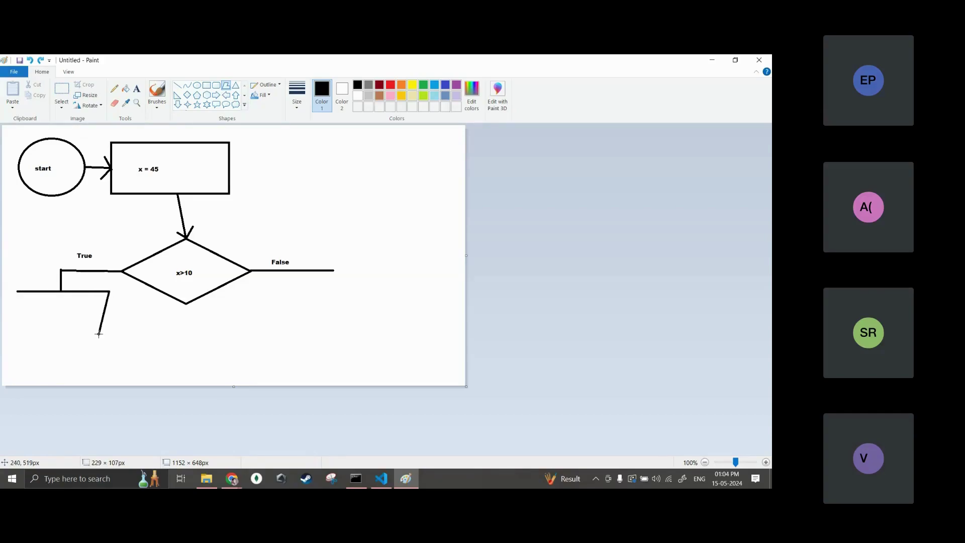
pyautogui.click(11, 335)
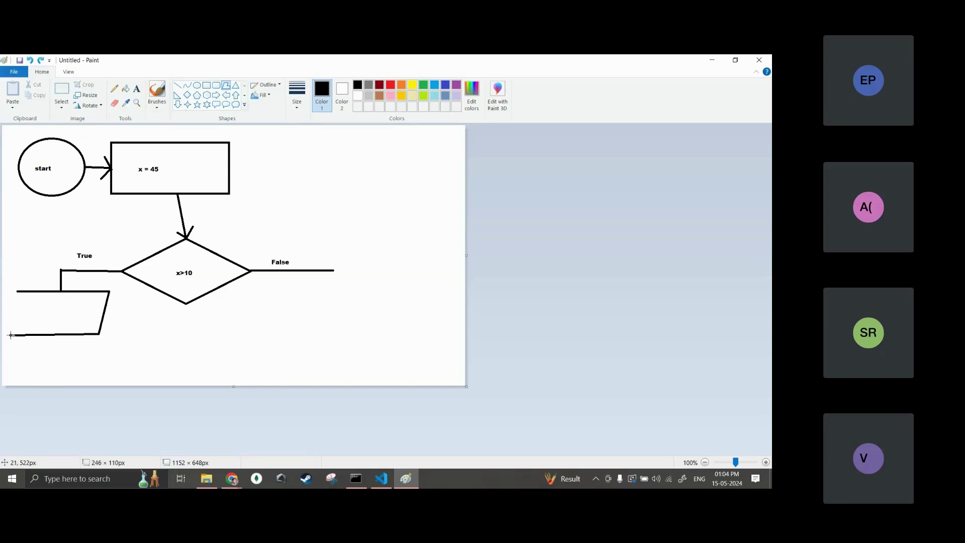
pyautogui.click(18, 293)
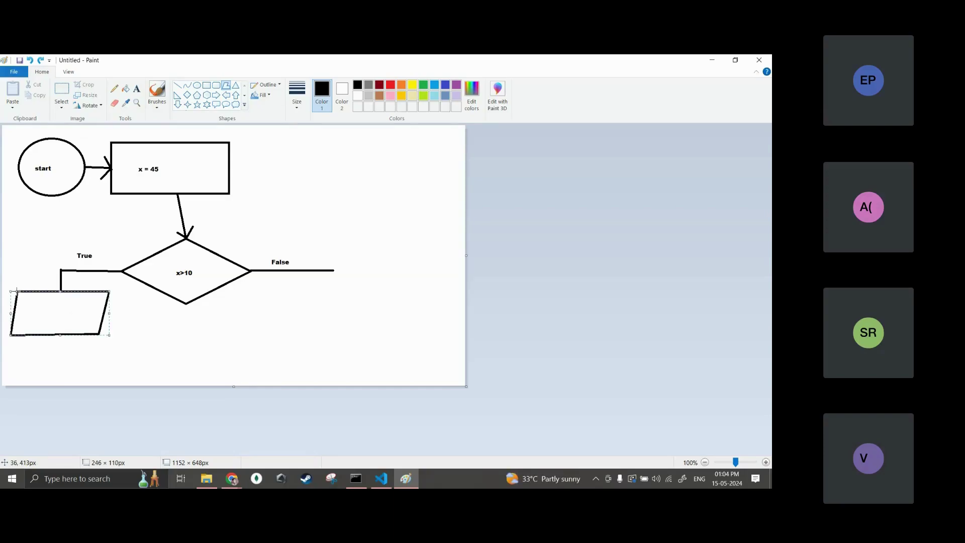
# Step: Place a text box inside the parallelogram, then switch to the code editor
pyautogui.click(137, 89)
pyautogui.click(22, 314)
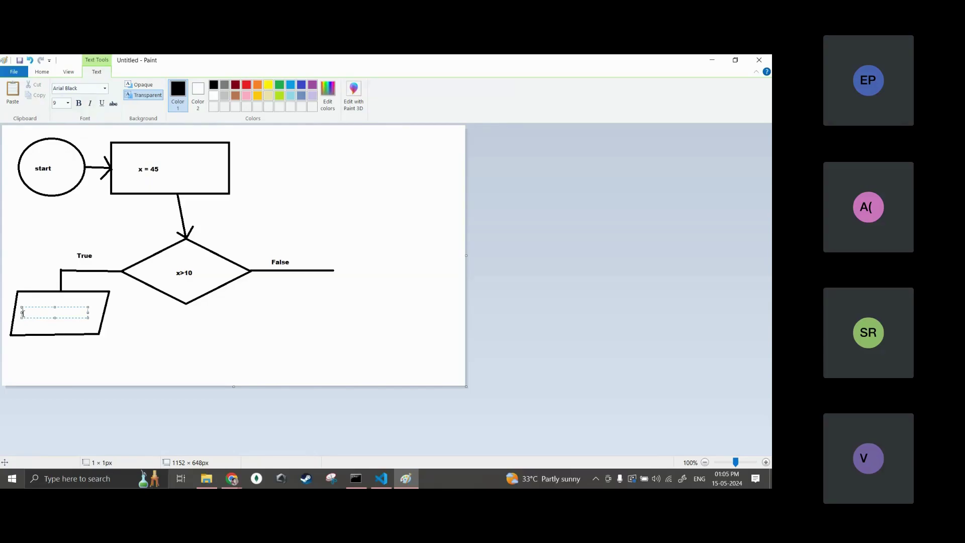
pyautogui.hotkey('alt', 'Tab')
# Step: Insert x = 10 on line 3 of intro.py under the comment, then return to Paint
pyautogui.click(227, 165)
pyautogui.press('Return')
pyautogui.press('Return')
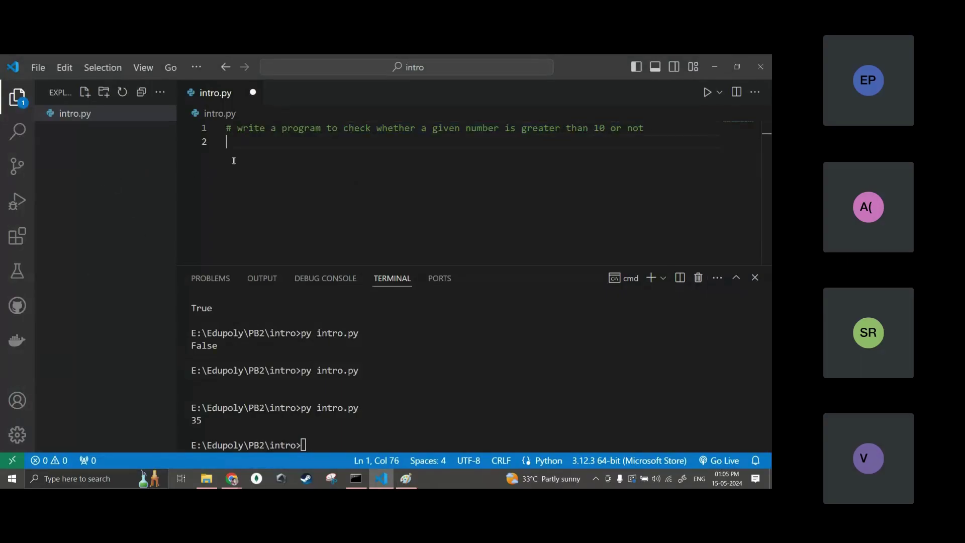
pyautogui.write('True')
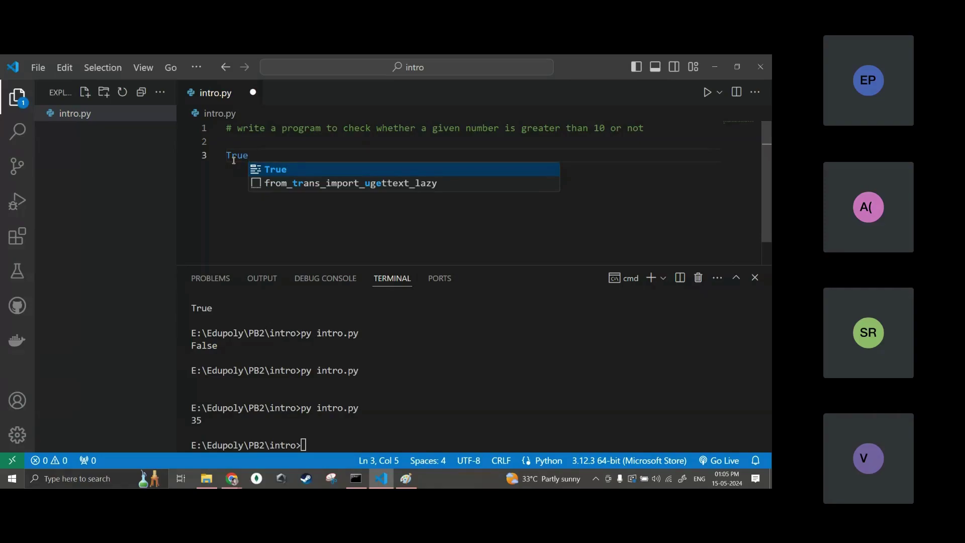
pyautogui.press('BackSpace')
pyautogui.press('BackSpace')
pyautogui.press('BackSpace')
pyautogui.press('BackSpace')
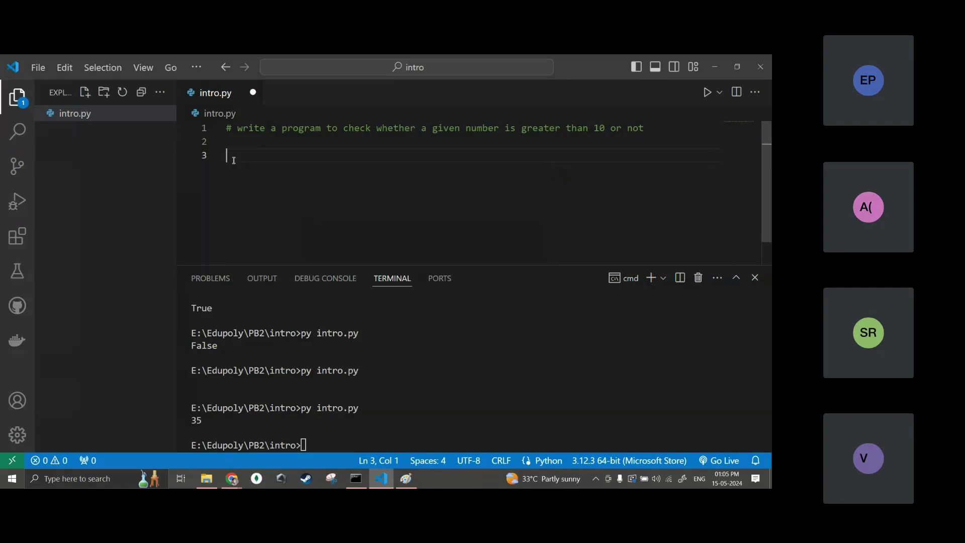
pyautogui.write('x = 10')
pyautogui.press('Return')
pyautogui.write('10')
pyautogui.press('BackSpace')
pyautogui.press('BackSpace')
pyautogui.hotkey('alt', 'Tab')
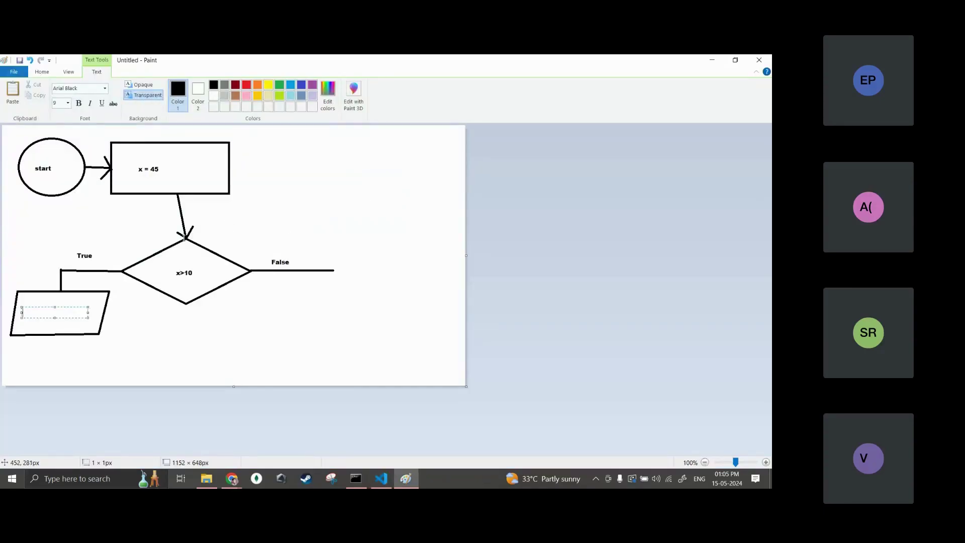
# Step: Label the True-branch parallelogram print("Yes")
pyautogui.write('print(')
pyautogui.write('True')
pyautogui.press('BackSpace')
pyautogui.press('BackSpace')
pyautogui.press('BackSpace')
pyautogui.press('BackSpace')
pyautogui.write('"Yes")')
# Step: Highlight the task description in the intro.py comment for reference, then return to Paint
pyautogui.hotkey('alt', 'Tab')
pyautogui.moveTo(342, 128); pyautogui.dragTo(647, 128)
pyautogui.click(652, 126)
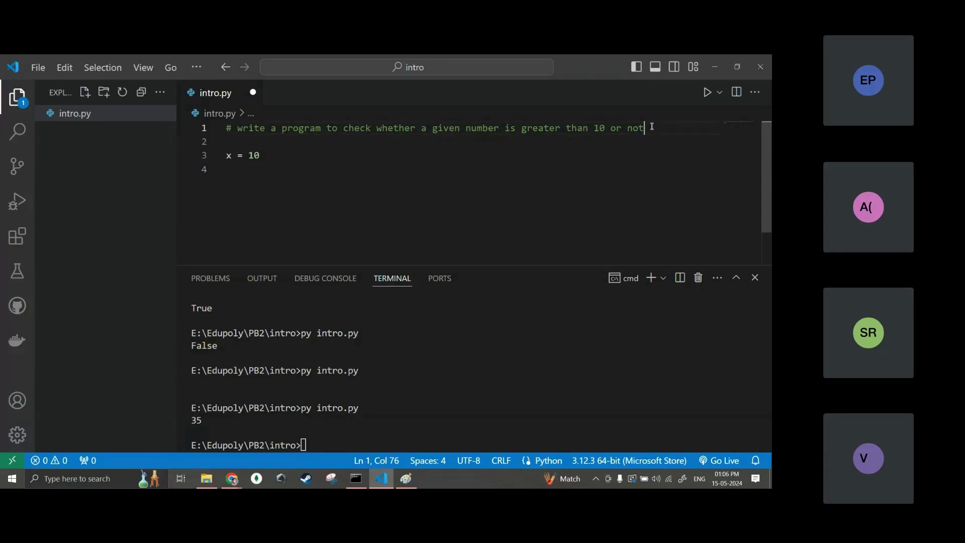
pyautogui.hotkey('alt', 'Tab')
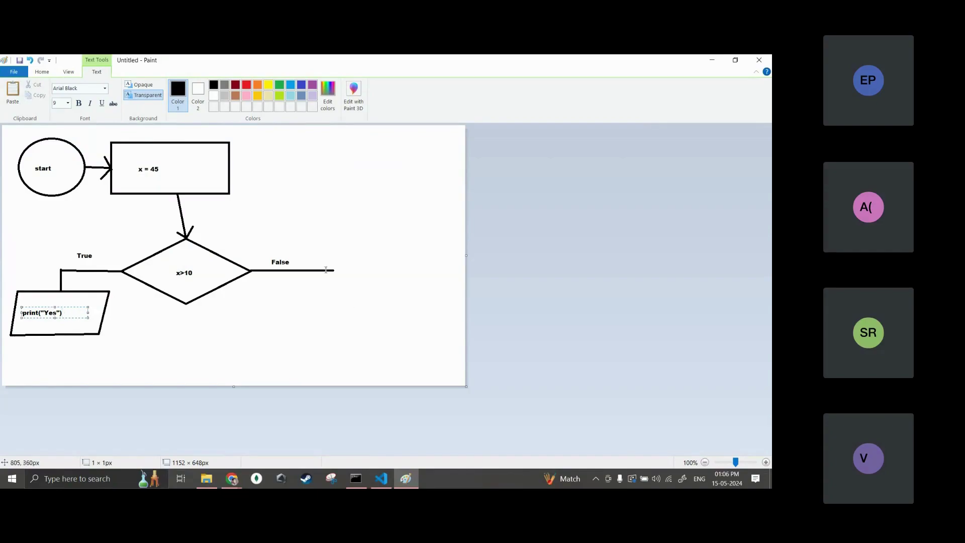
# Step: Draw a vertical line extending the False branch downward
pyautogui.click(43, 72)
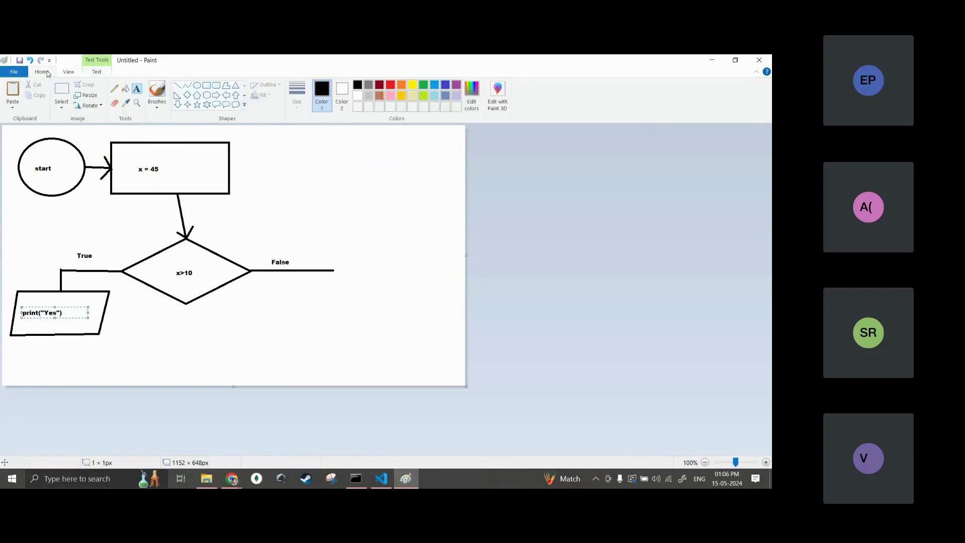
pyautogui.click(179, 86)
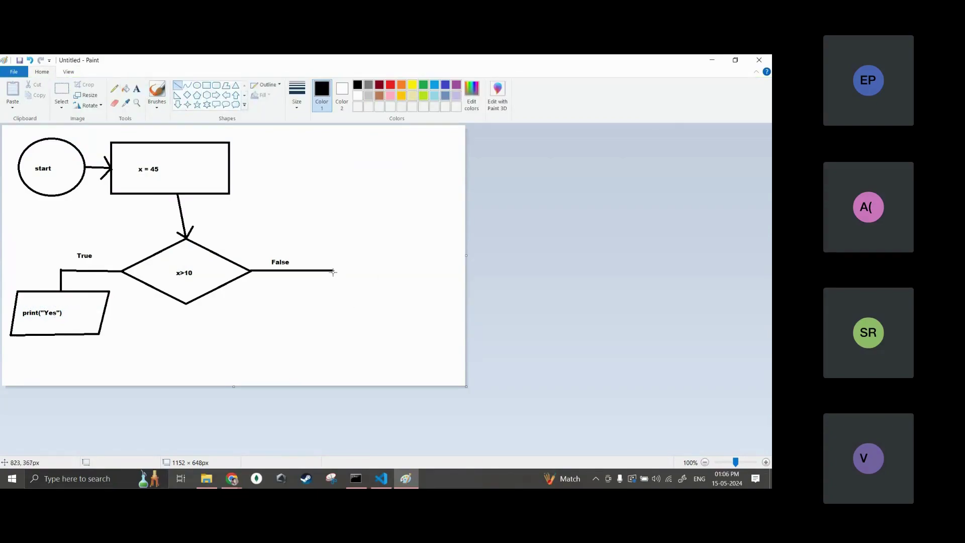
pyautogui.moveTo(333, 271); pyautogui.dragTo(333, 301)
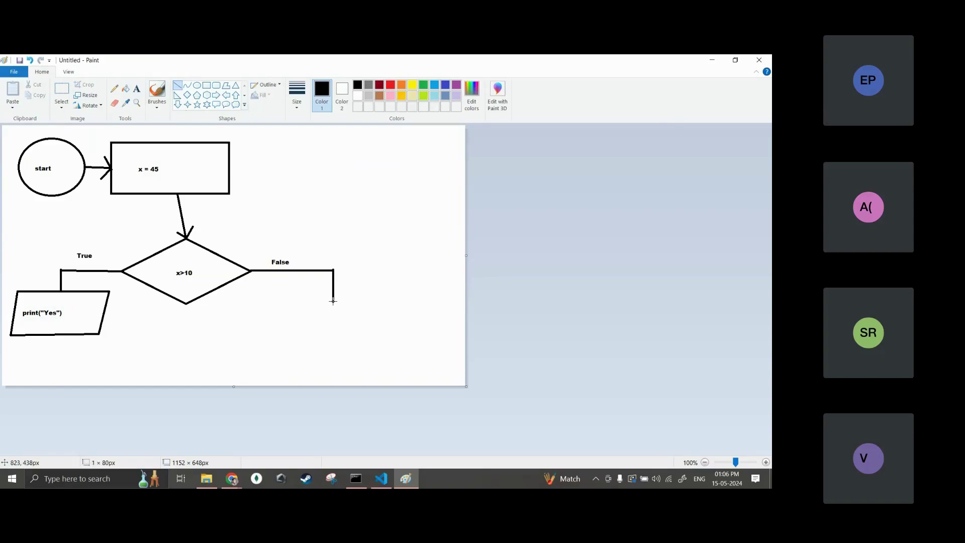
# Step: Draw a parallelogram below the False branch line with the Polygon shape
pyautogui.click(206, 85)
pyautogui.click(226, 88)
pyautogui.moveTo(283, 305); pyautogui.dragTo(391, 304)
pyautogui.click(380, 351)
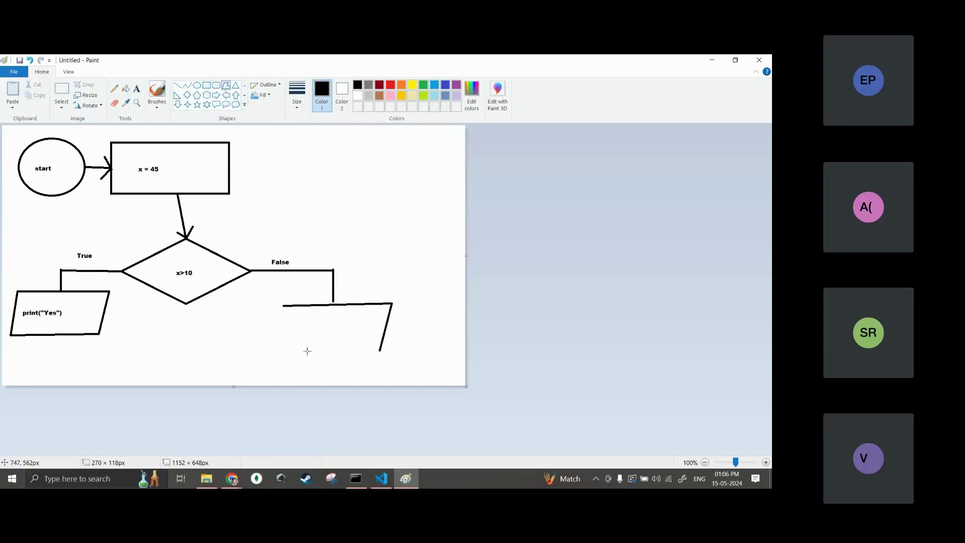
pyautogui.click(267, 346)
pyautogui.click(284, 307)
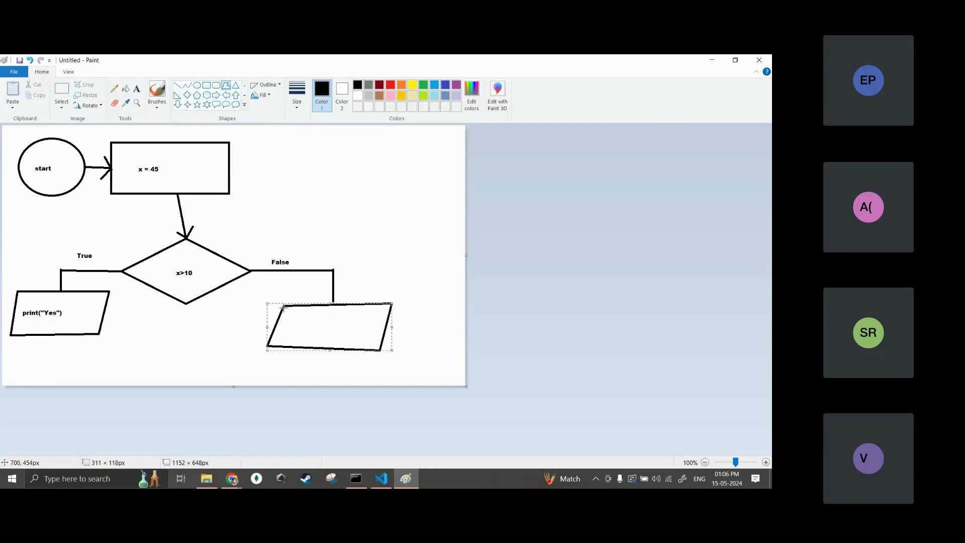
# Step: Type print("No") inside the new parallelogram
pyautogui.click(143, 89)
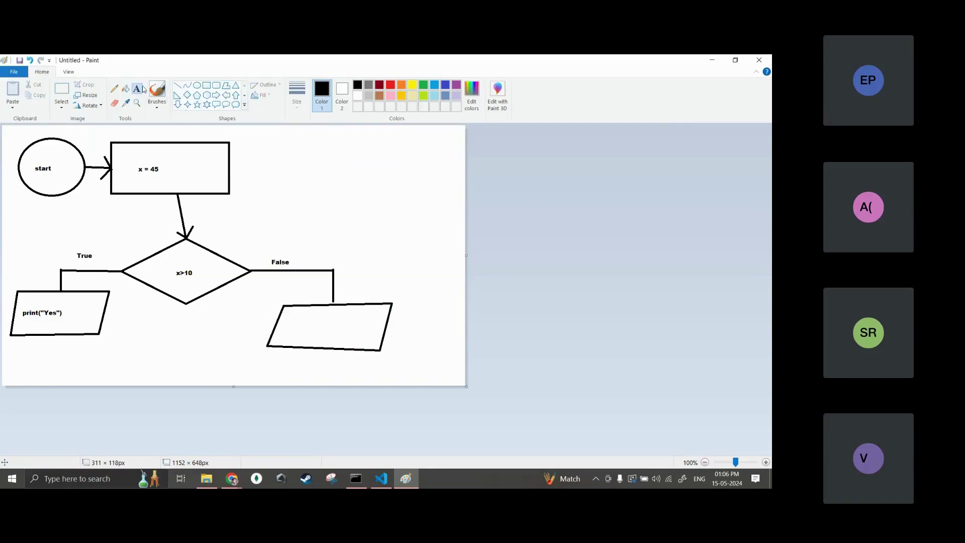
pyautogui.click(293, 330)
pyautogui.write('pri')
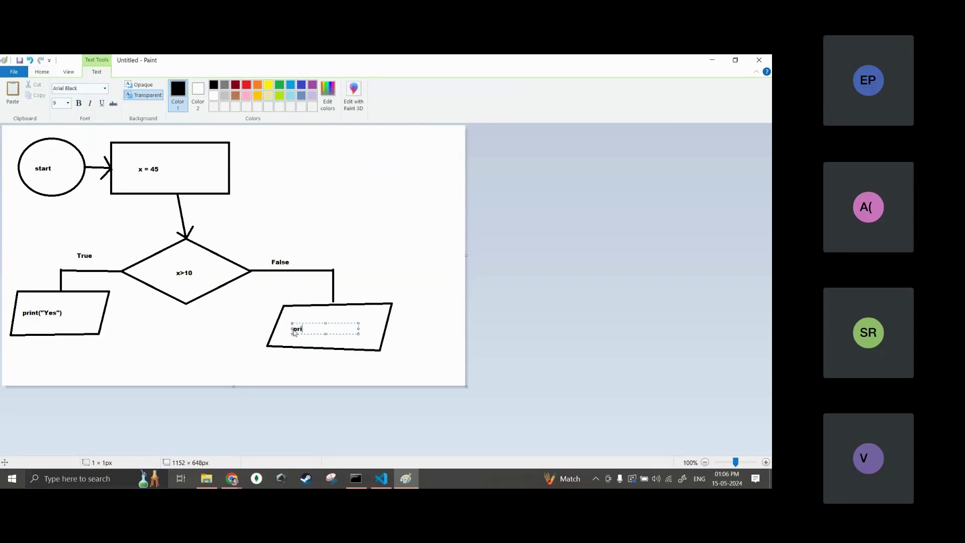
pyautogui.write('nt("No")')
# Step: Draw an ellipse below the diamond and label it stop
pyautogui.click(45, 73)
pyautogui.click(197, 85)
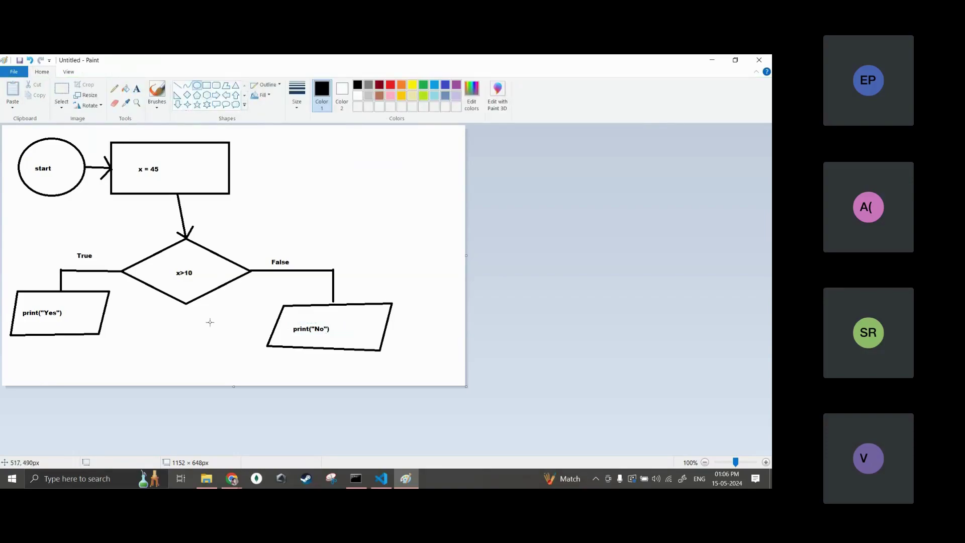
pyautogui.moveTo(150, 343)
pyautogui.mouseDown()
pyautogui.moveTo(205, 382)
pyautogui.moveTo(232, 385)
pyautogui.mouseUp()
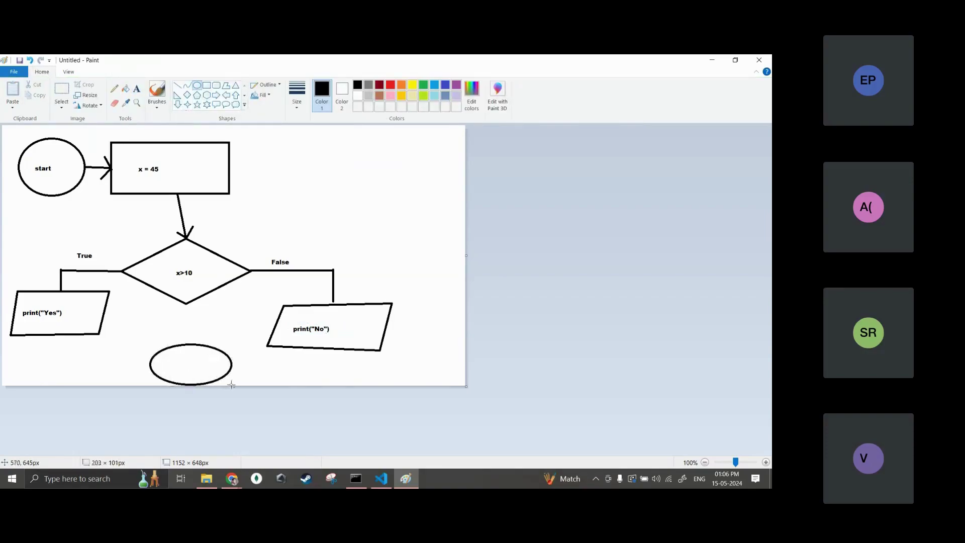
pyautogui.click(136, 89)
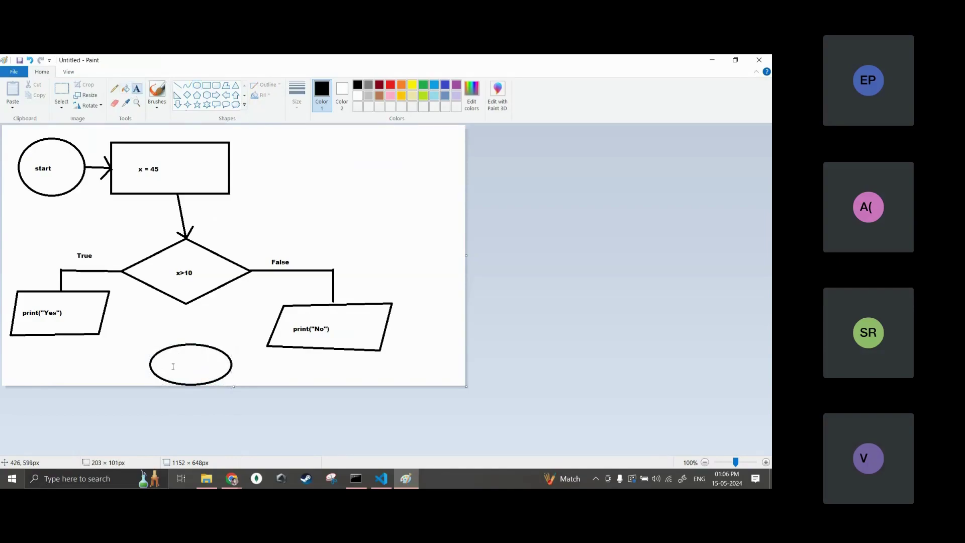
pyautogui.click(172, 367)
pyautogui.write('st')
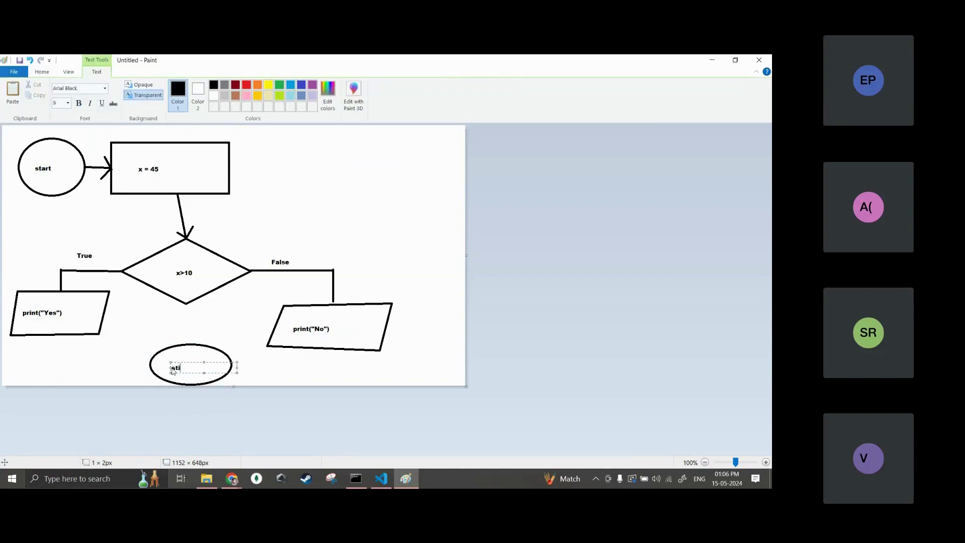
pyautogui.write('op')
# Step: Draw arrowed lines from the print("Yes") and print("No") boxes into the stop ellipse
pyautogui.click(47, 73)
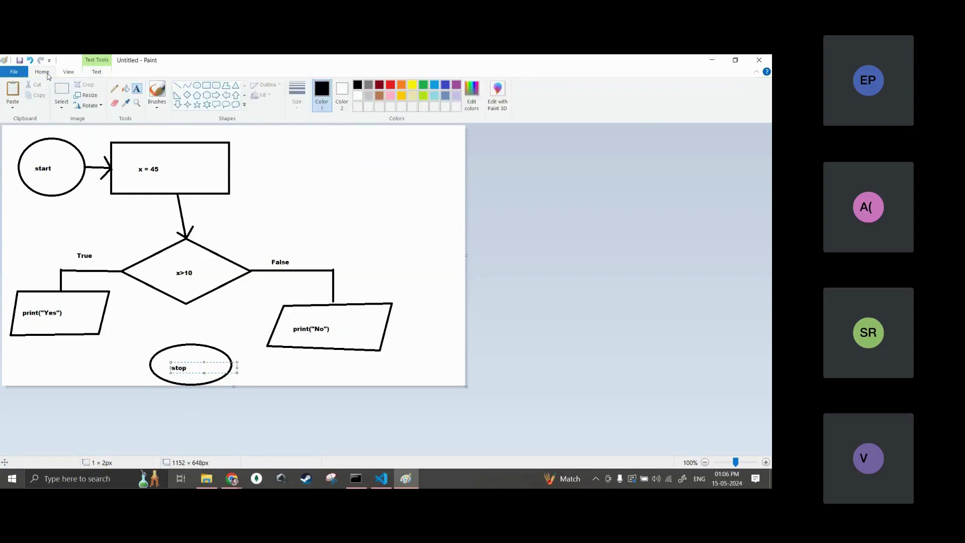
pyautogui.click(177, 88)
pyautogui.moveTo(46, 335)
pyautogui.mouseDown()
pyautogui.moveTo(45, 366)
pyautogui.moveTo(125, 362)
pyautogui.moveTo(45, 375)
pyautogui.mouseUp()
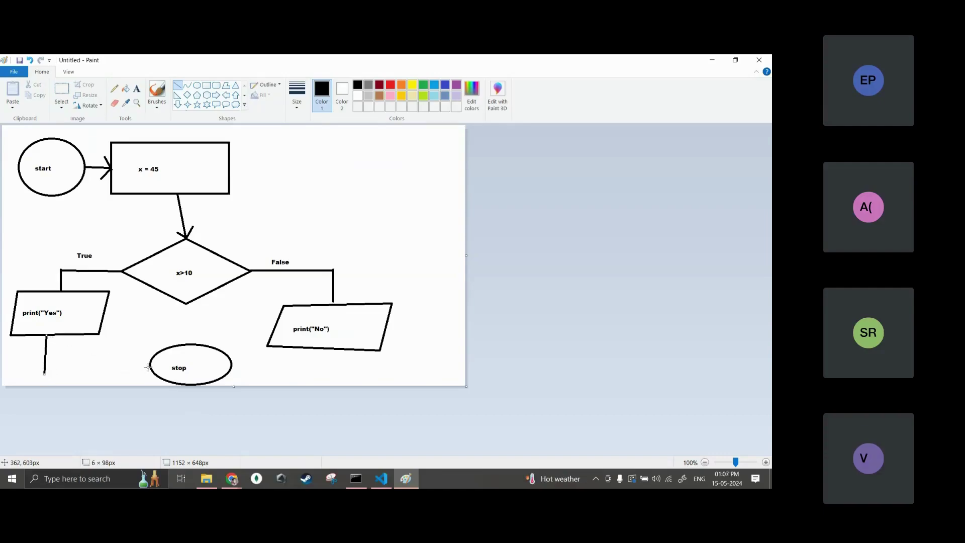
pyautogui.moveTo(149, 367); pyautogui.dragTo(39, 373)
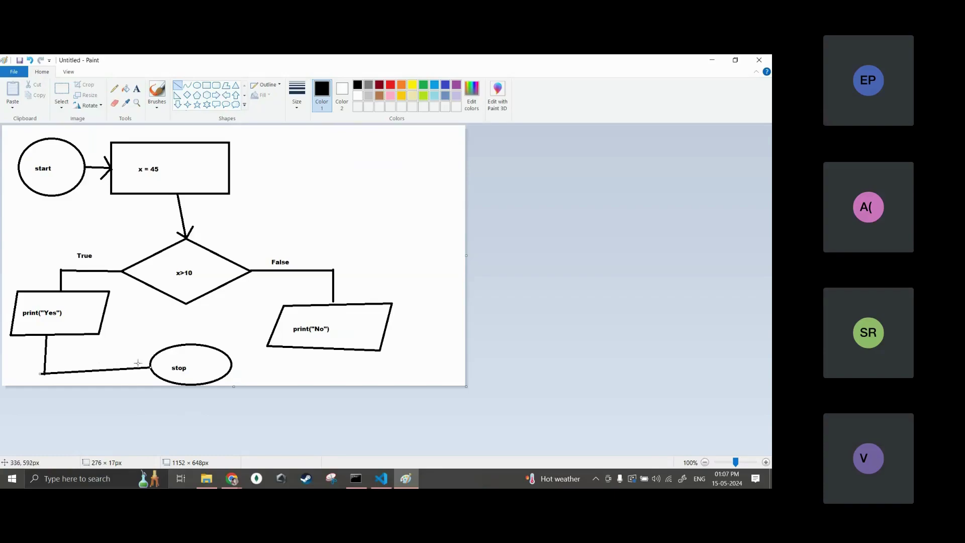
pyautogui.moveTo(139, 356)
pyautogui.mouseDown()
pyautogui.moveTo(150, 368)
pyautogui.moveTo(132, 378)
pyautogui.moveTo(155, 366)
pyautogui.mouseUp()
pyautogui.moveTo(306, 350); pyautogui.dragTo(307, 374)
pyautogui.moveTo(232, 368); pyautogui.dragTo(307, 374)
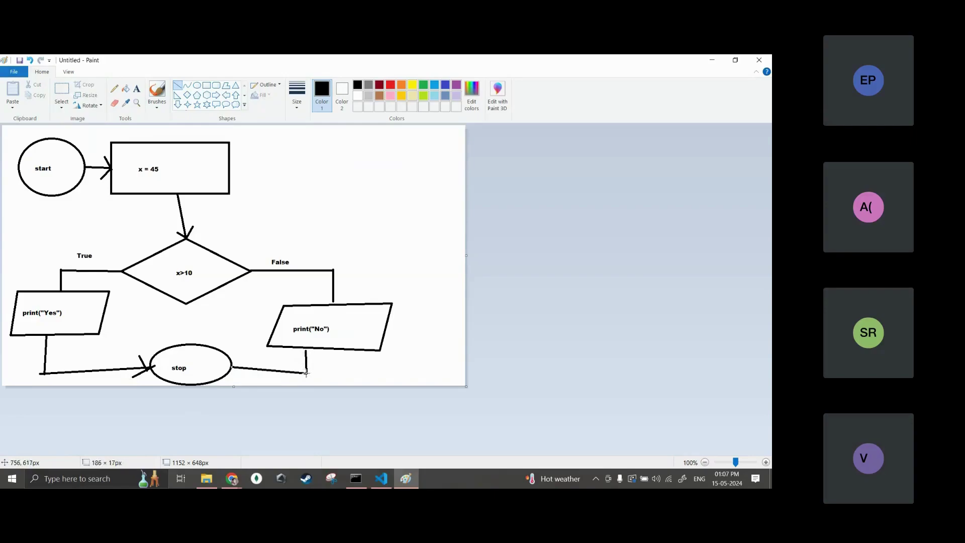
pyautogui.moveTo(241, 355); pyautogui.dragTo(232, 367)
# Step: Replace x = 10 with x = 45 in intro.py
pyautogui.click(381, 480)
pyautogui.moveTo(280, 157); pyautogui.dragTo(191, 159)
pyautogui.press('BackSpace')
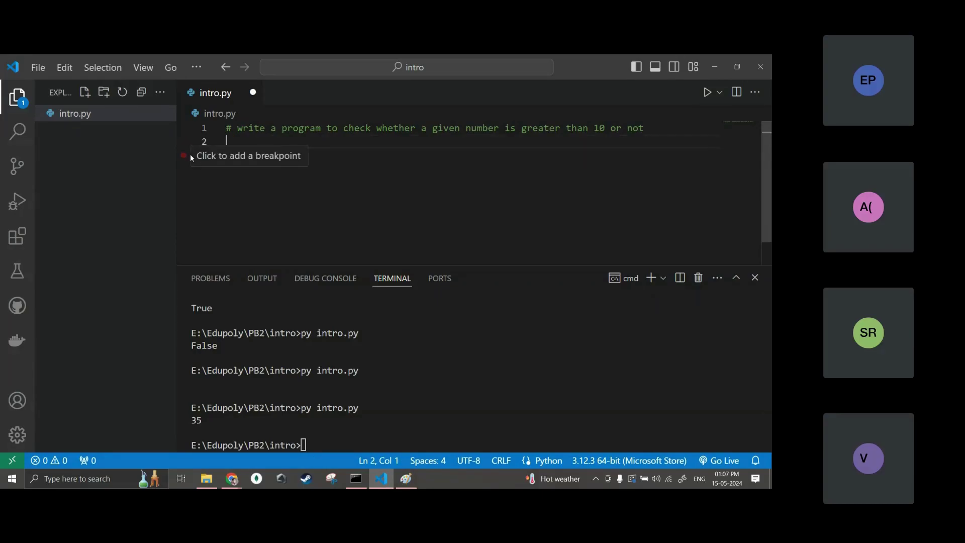
pyautogui.hotkey('alt', 'Tab')
pyautogui.hotkey('alt', 'Tab')
pyautogui.write('x')
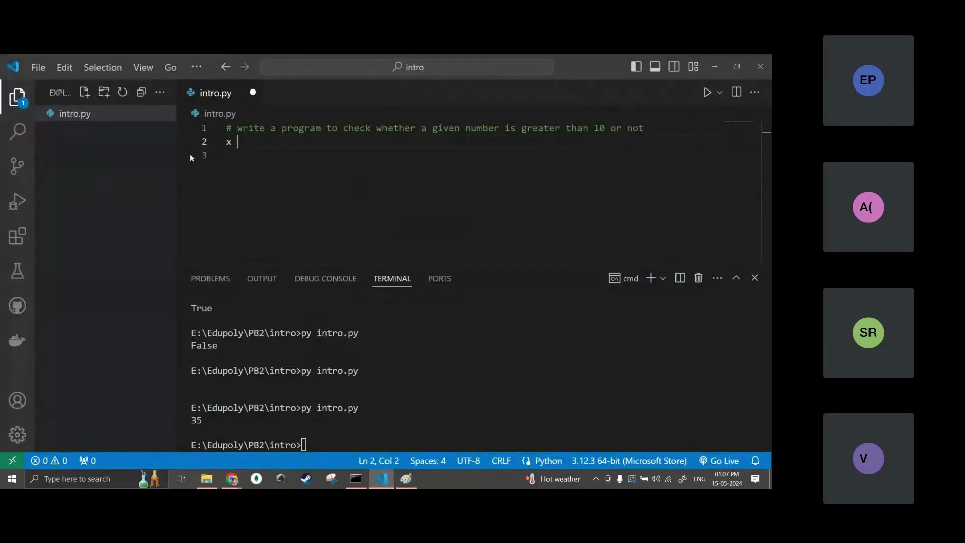
pyautogui.write(' = 45')
pyautogui.press('Return')
pyautogui.hotkey('alt', 'Tab')
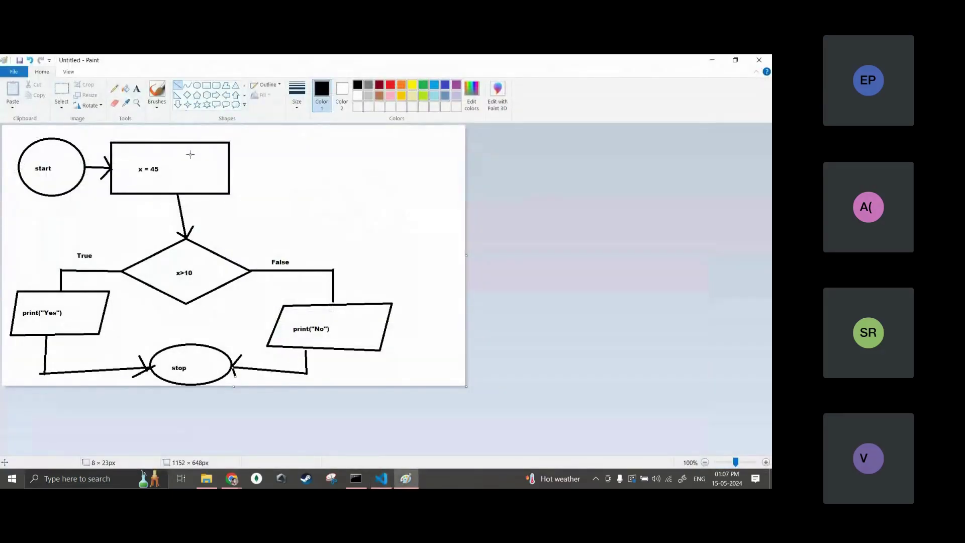
pyautogui.hotkey('alt', 'Tab')
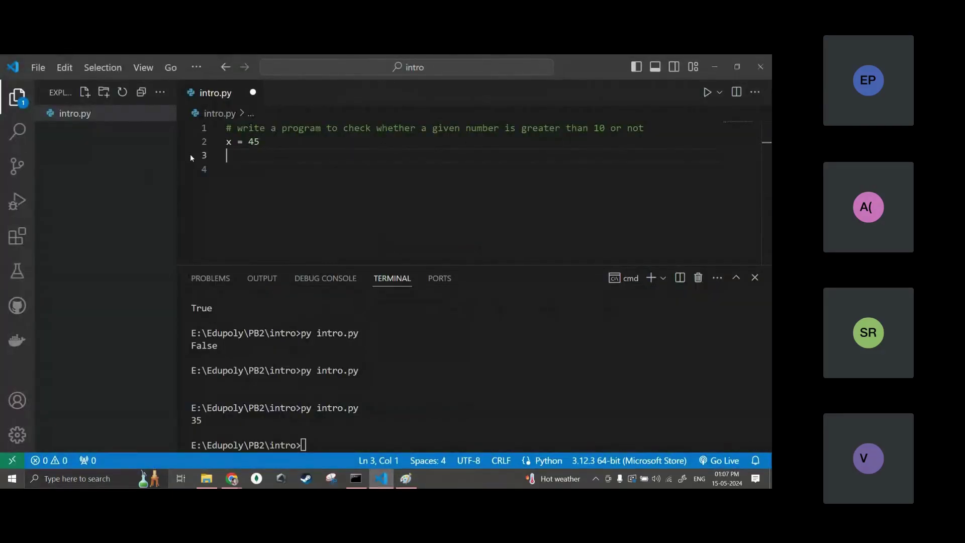
# Step: Write if x>10: with an indented print("yes"), checking the flowchart
pyautogui.write('if')
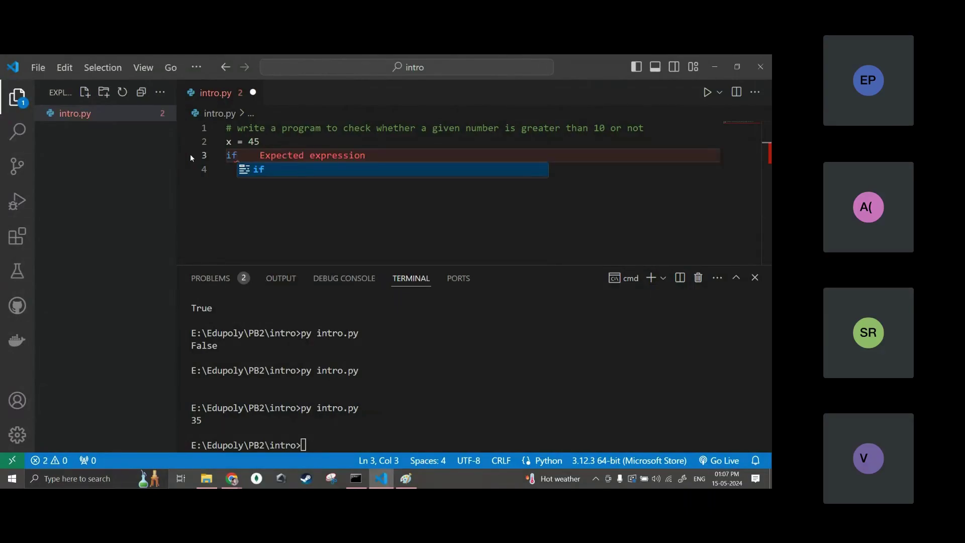
pyautogui.write(' x')
pyautogui.hotkey('alt', 'Tab')
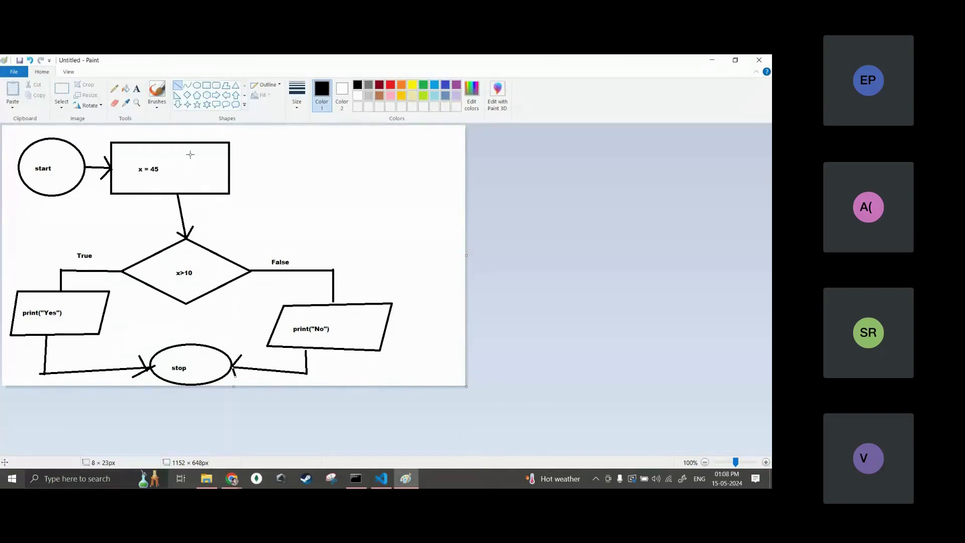
pyautogui.hotkey('alt', 'Tab')
pyautogui.write('>')
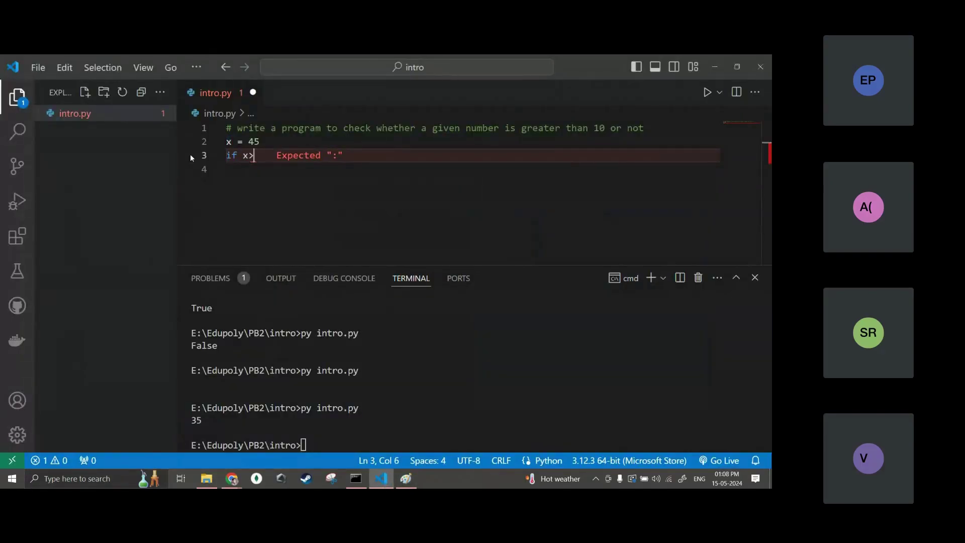
pyautogui.write('10:')
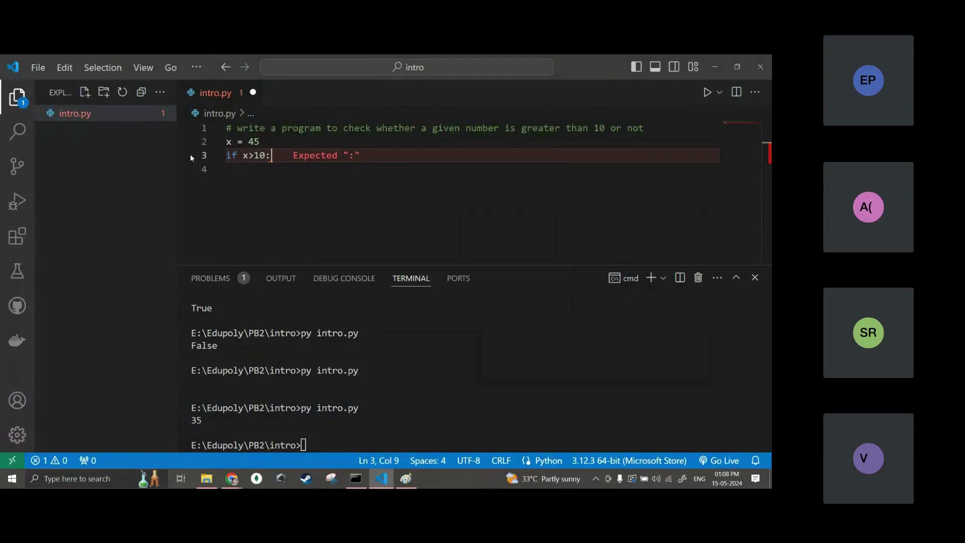
pyautogui.press('Return')
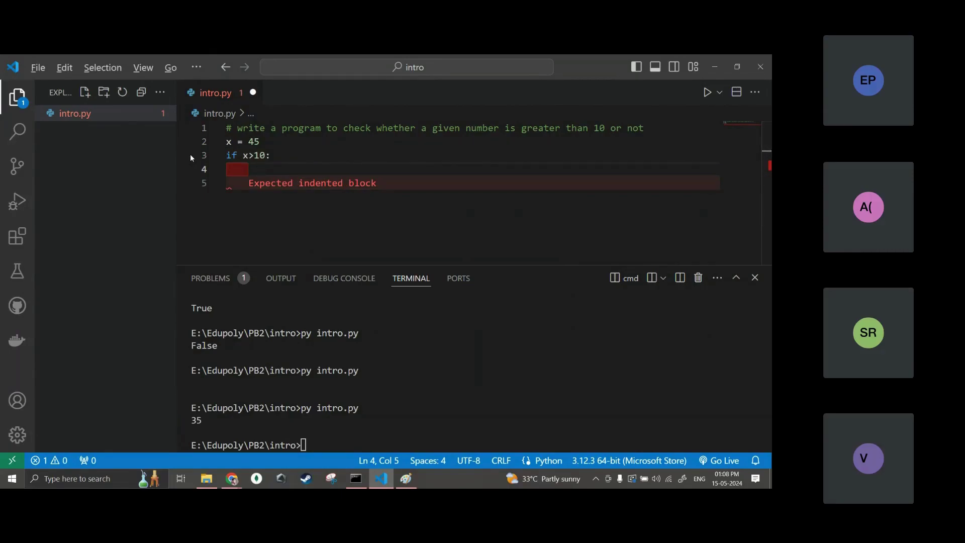
pyautogui.hotkey('alt', 'Tab')
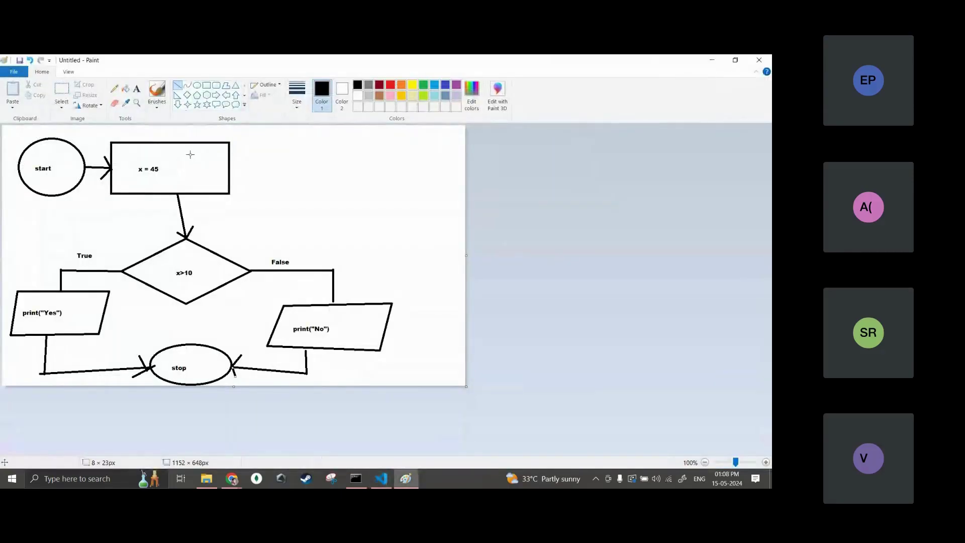
pyautogui.hotkey('alt', 'Tab')
pyautogui.write('print')
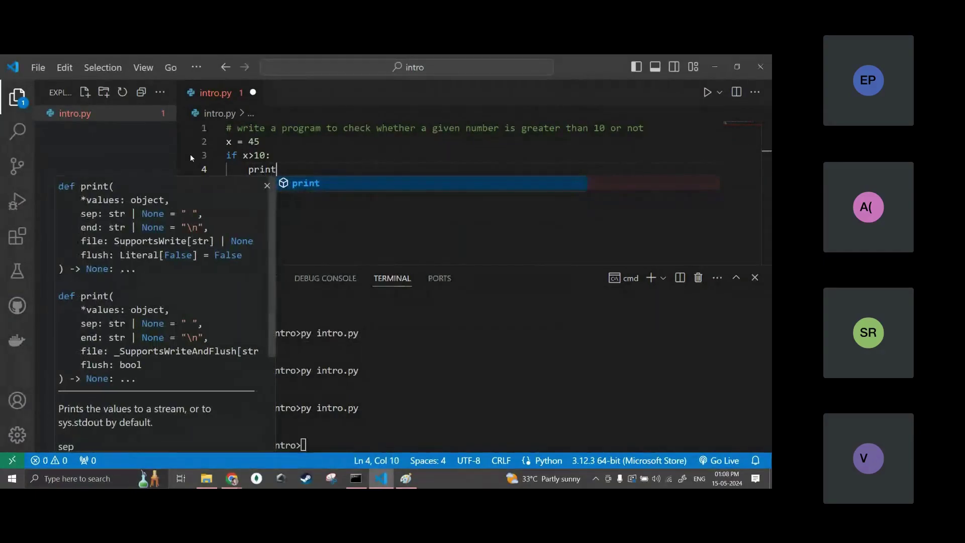
pyautogui.write('("yes"')
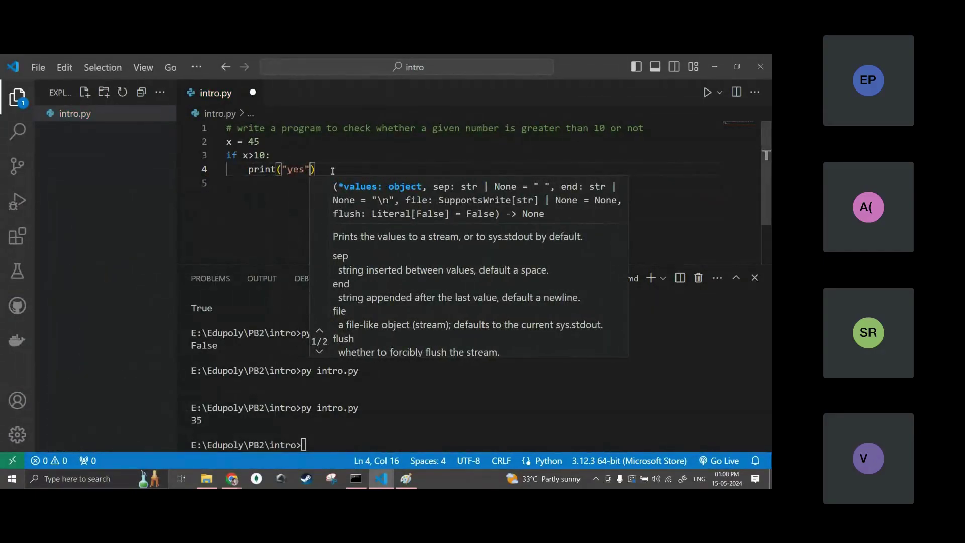
pyautogui.write(')')
# Step: Add an else: clause with an indented print("no")
pyautogui.hotkey('alt', 'Tab')
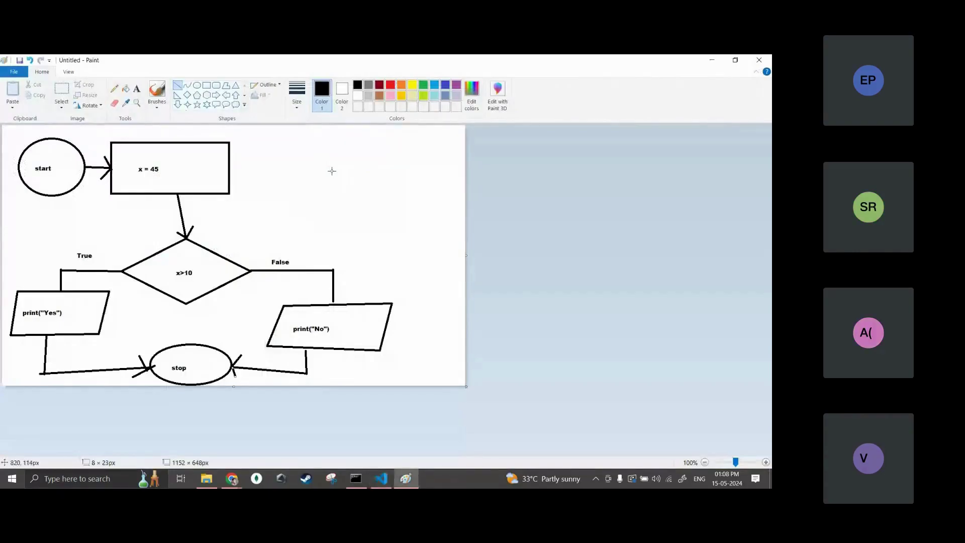
pyautogui.hotkey('alt', 'Tab')
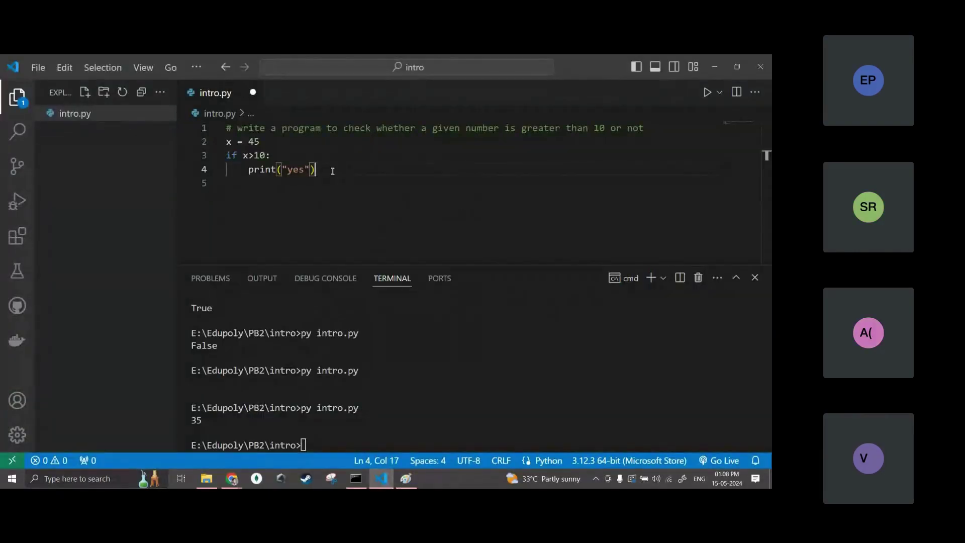
pyautogui.press('Return')
pyautogui.press('BackSpace')
pyautogui.write('else:')
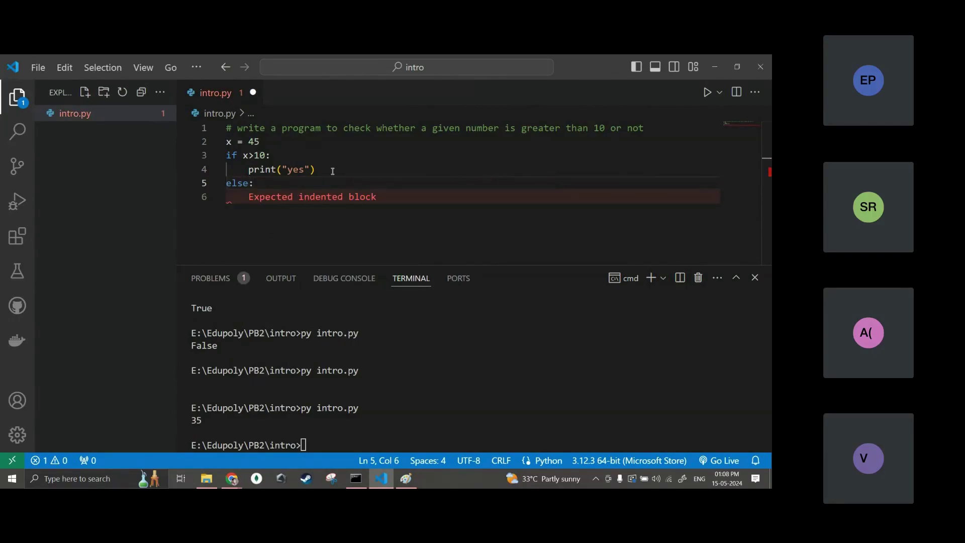
pyautogui.press('Return')
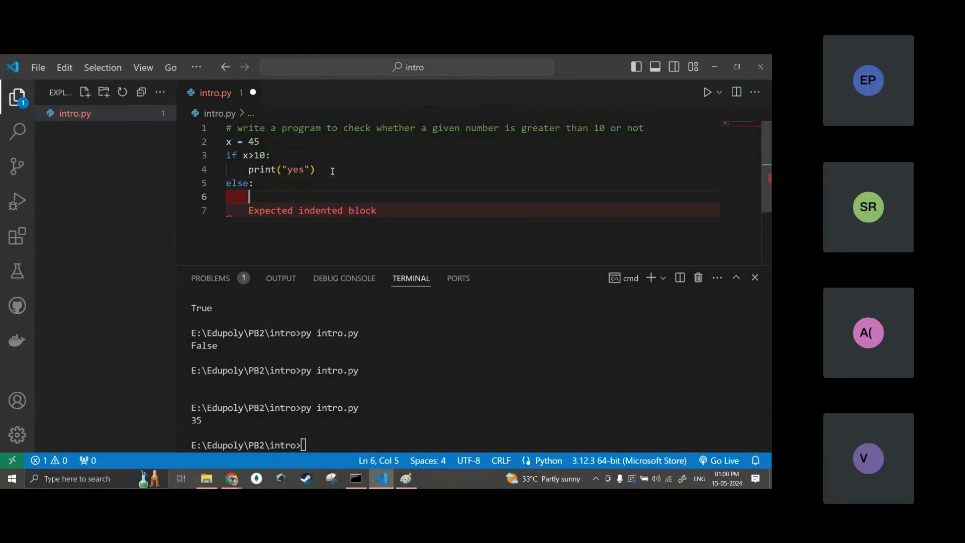
pyautogui.write('print("no')
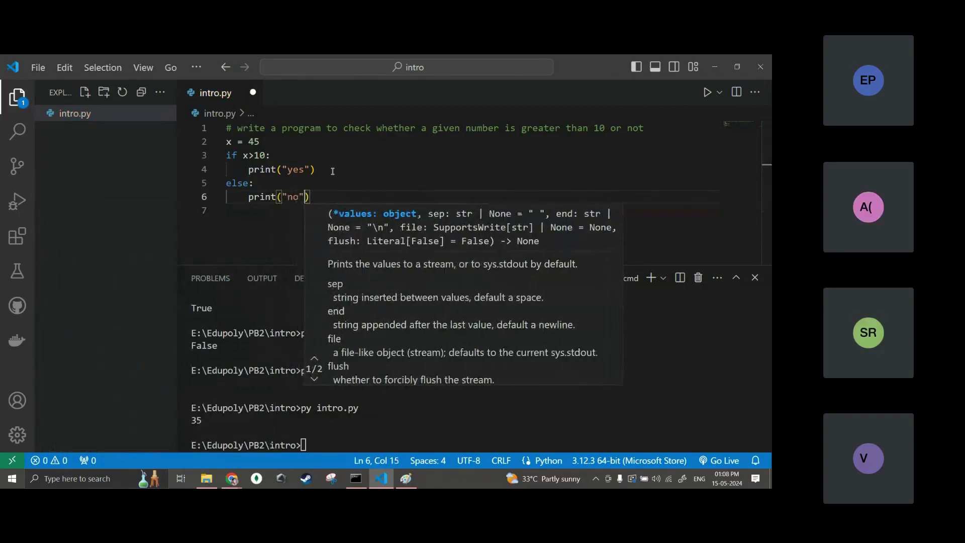
pyautogui.hotkey('alt', 'Tab')
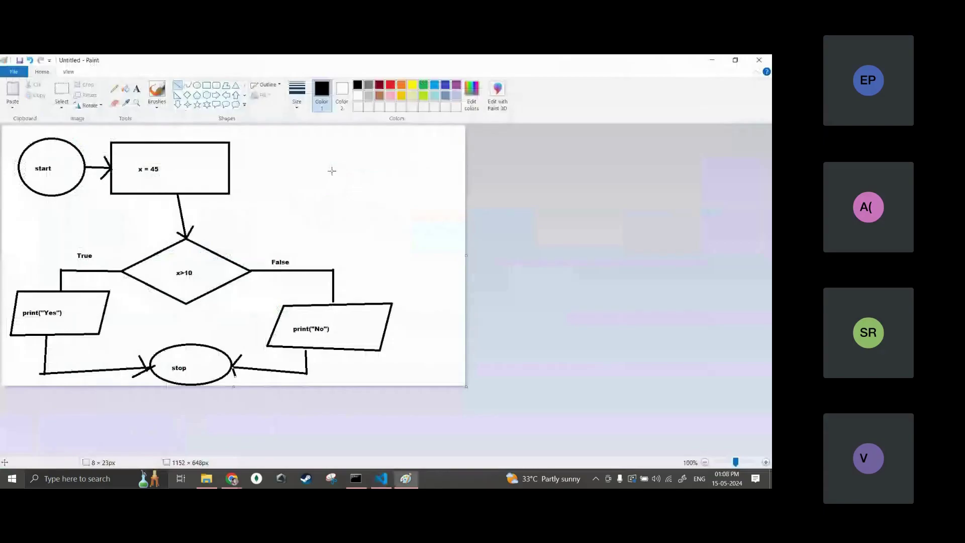
pyautogui.hotkey('alt', 'Tab')
pyautogui.click(382, 184)
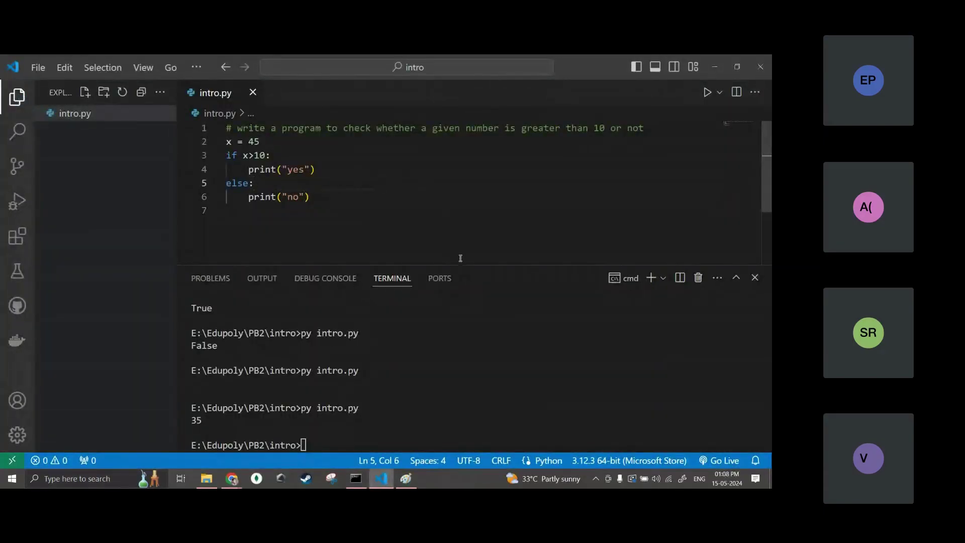
# Step: Run py intro.py in the terminal with x = 45
pyautogui.click(344, 442)
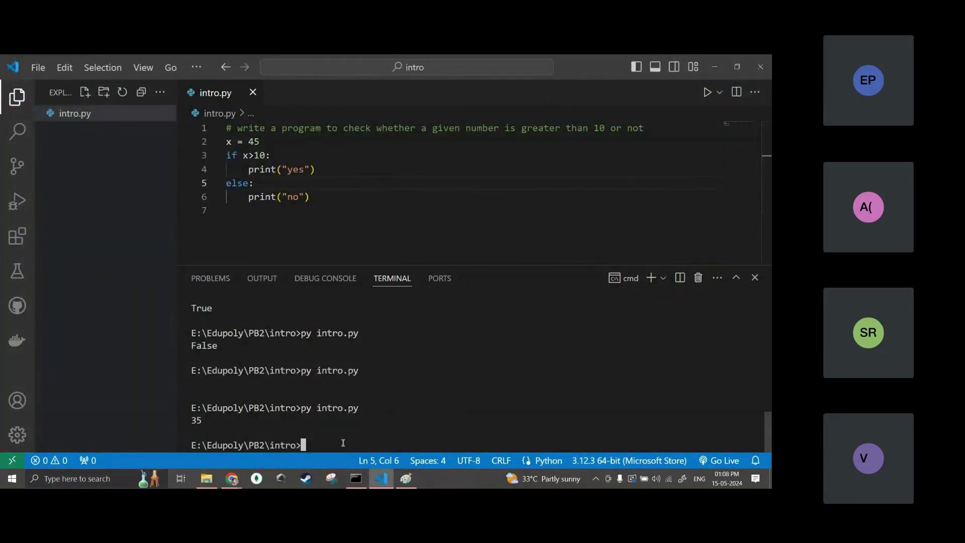
pyautogui.press('Up')
pyautogui.press('Return')
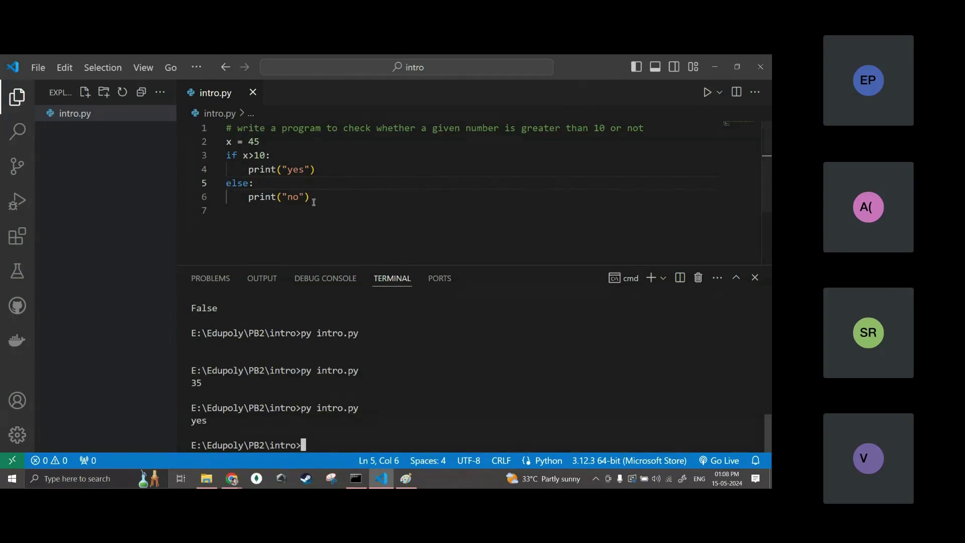
# Step: Change x to 10, save, and rerun intro.py
pyautogui.click(272, 139)
pyautogui.press('BackSpace')
pyautogui.press('BackSpace')
pyautogui.write('10')
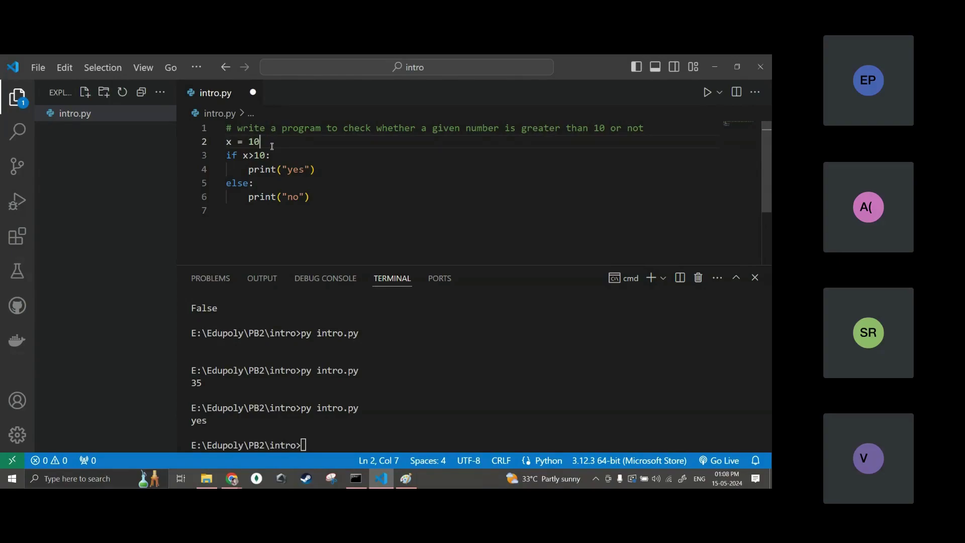
pyautogui.hotkey('ctrl', 's')
pyautogui.click(318, 445)
pyautogui.press('Up')
pyautogui.press('Return')
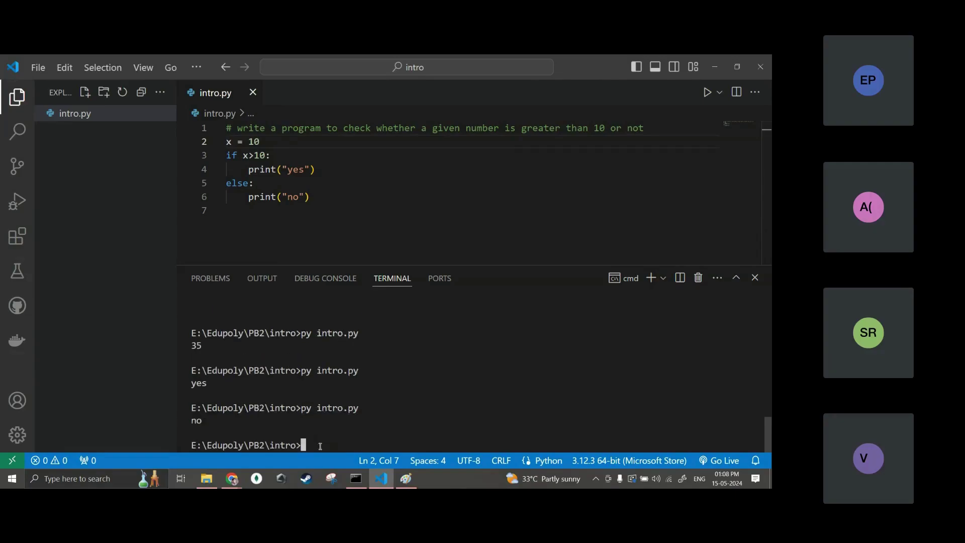
# Step: Change x to 5, save, rerun, and highlight the if–else block
pyautogui.click(263, 141)
pyautogui.press('BackSpace')
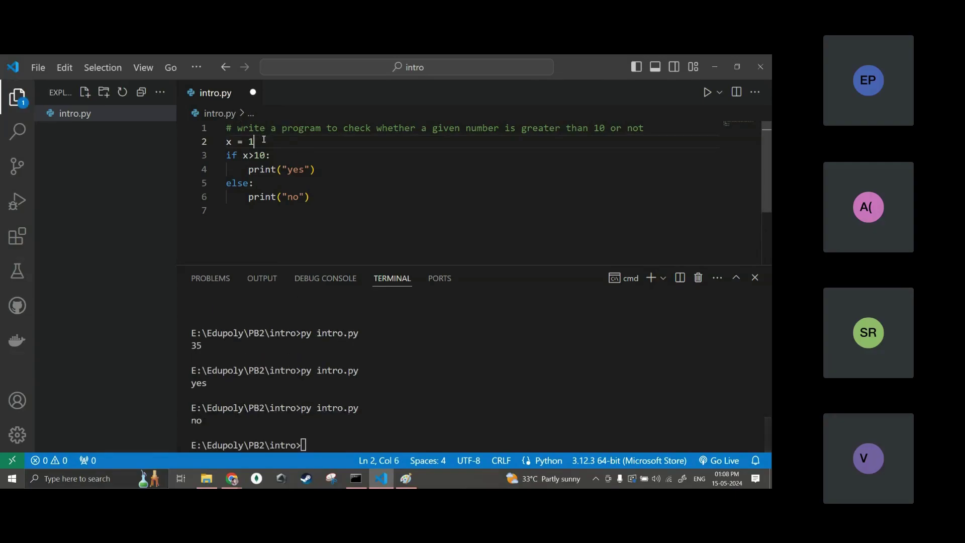
pyautogui.press('BackSpace')
pyautogui.write('5')
pyautogui.hotkey('ctrl', 's')
pyautogui.click(319, 445)
pyautogui.press('Up')
pyautogui.press('Return')
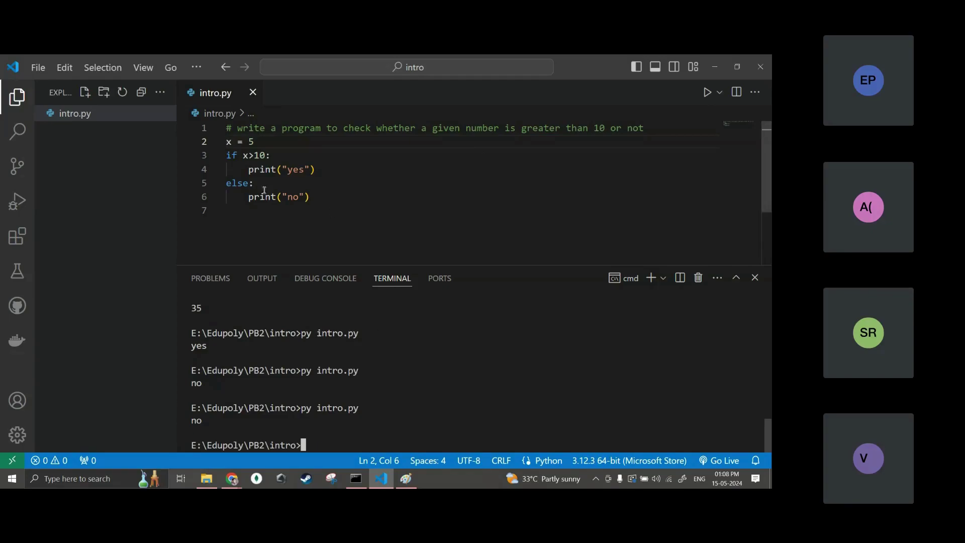
pyautogui.moveTo(227, 156); pyautogui.dragTo(317, 197)
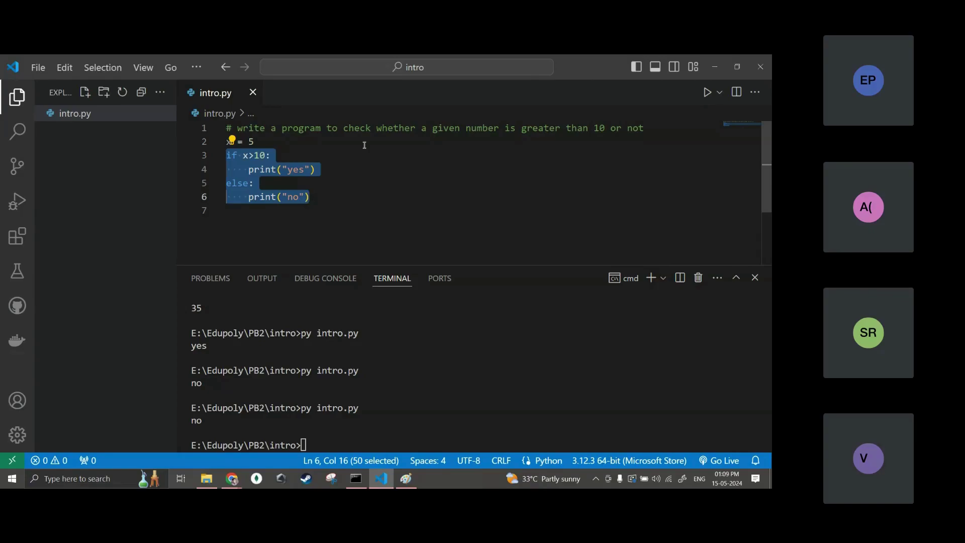
# Step: Switch to the JioMeet tab in Chrome and end the class meeting
pyautogui.moveTo(242, 475)
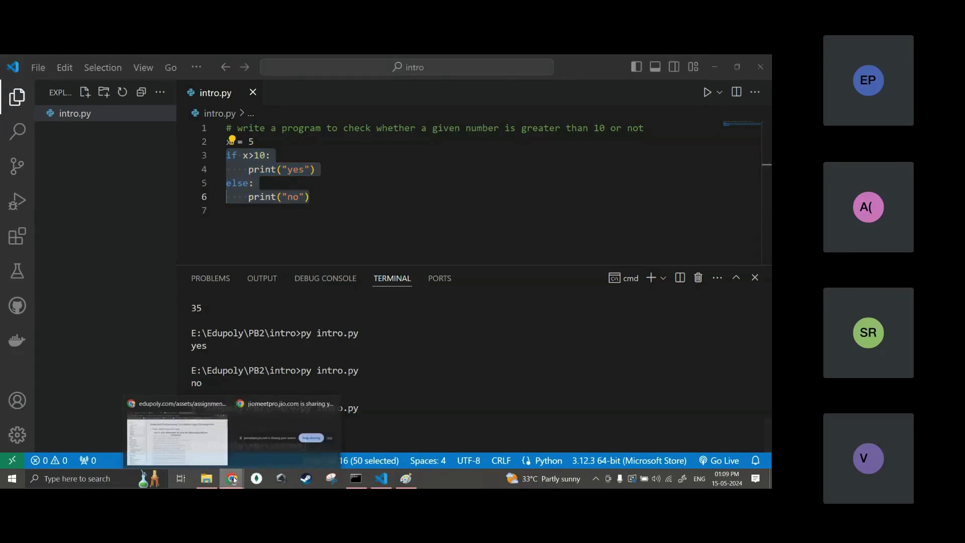
pyautogui.click(282, 432)
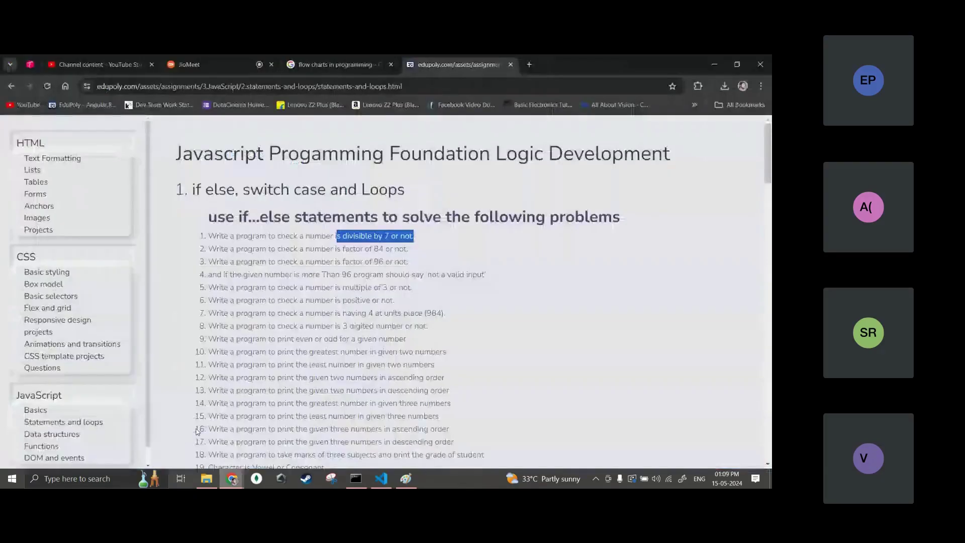
pyautogui.click(291, 59)
pyautogui.click(242, 64)
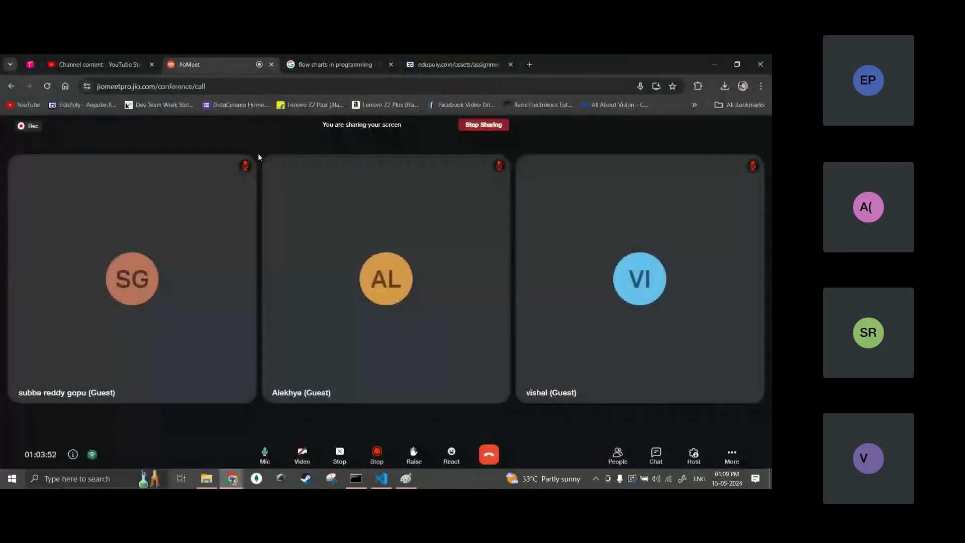
pyautogui.click(489, 455)
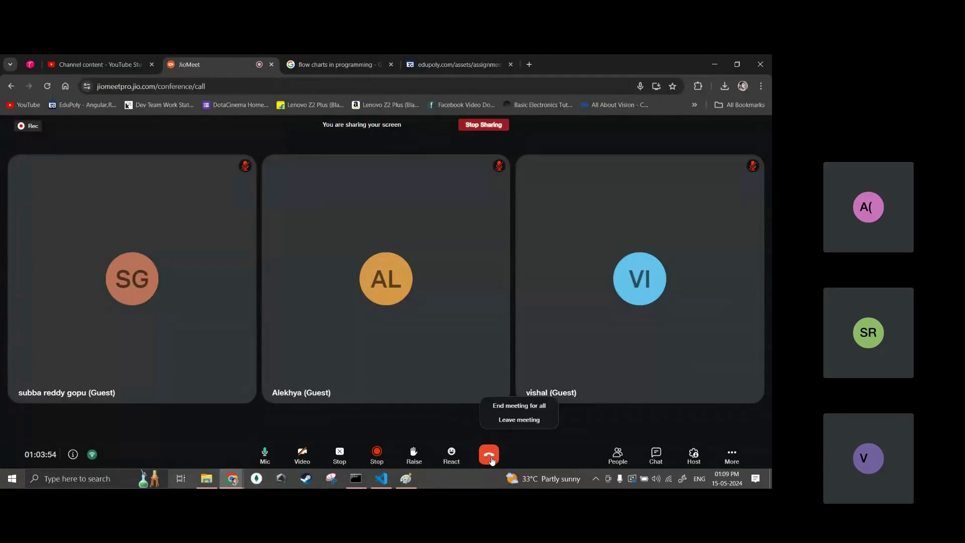
pyautogui.click(519, 404)
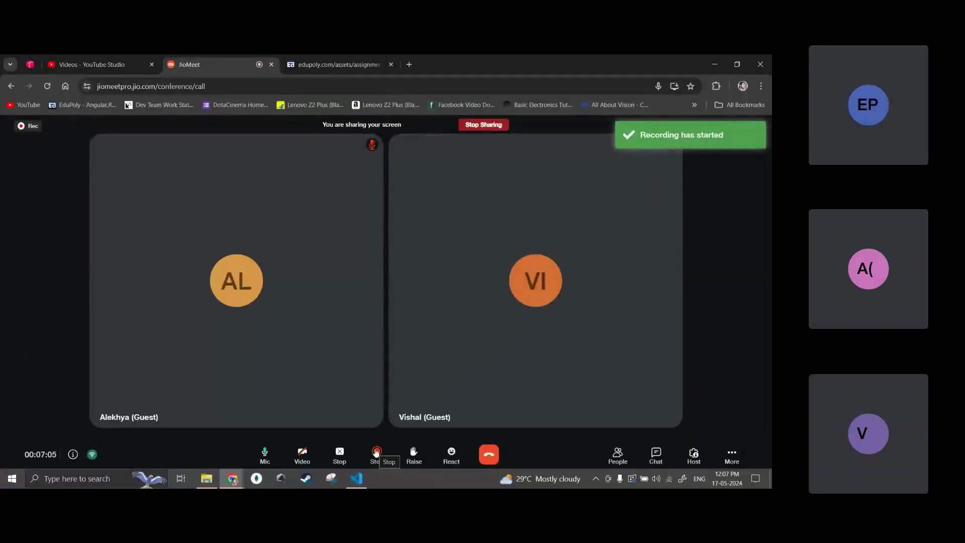
pyautogui.click(360, 55)
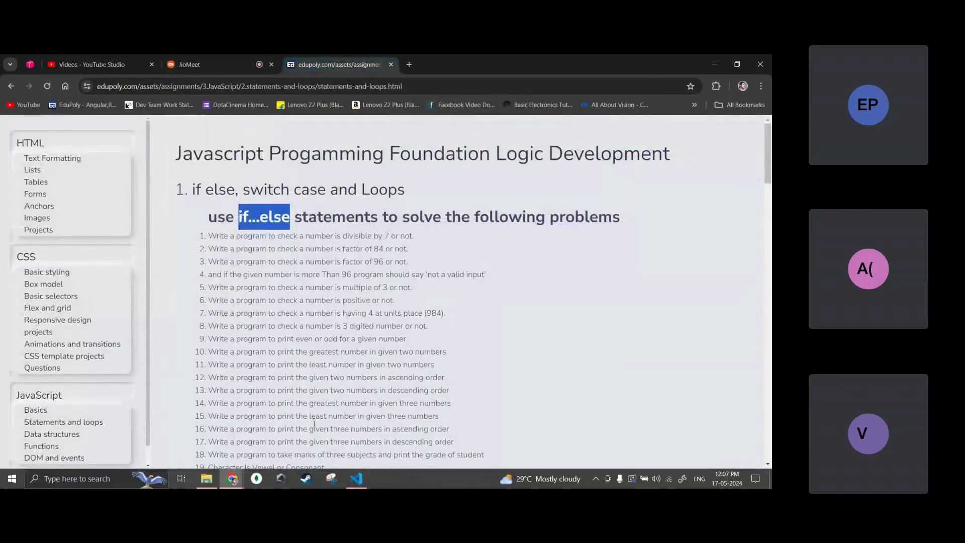
# Step: Highlight if...else problems 1 to 15 on the Edupoly assignments page
pyautogui.click(322, 399)
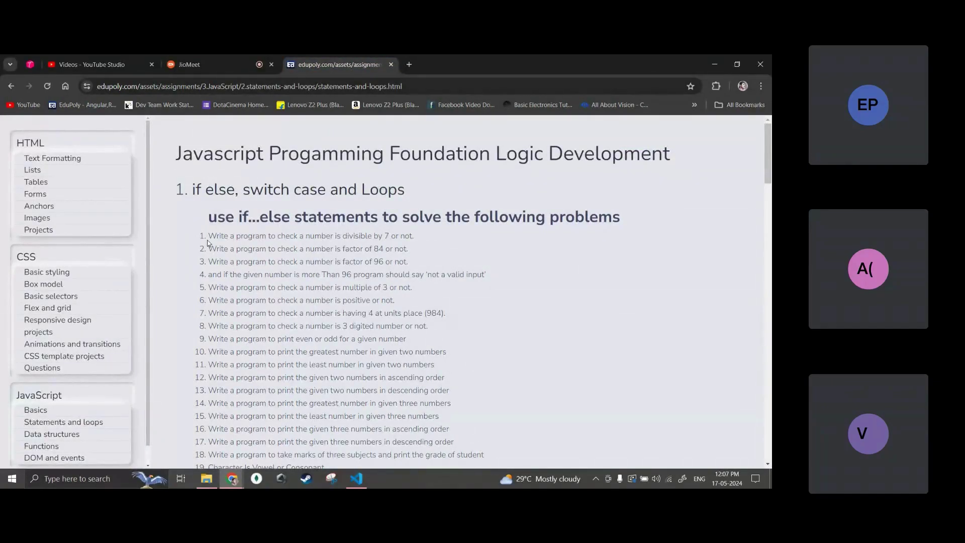
pyautogui.moveTo(208, 243); pyautogui.dragTo(438, 413)
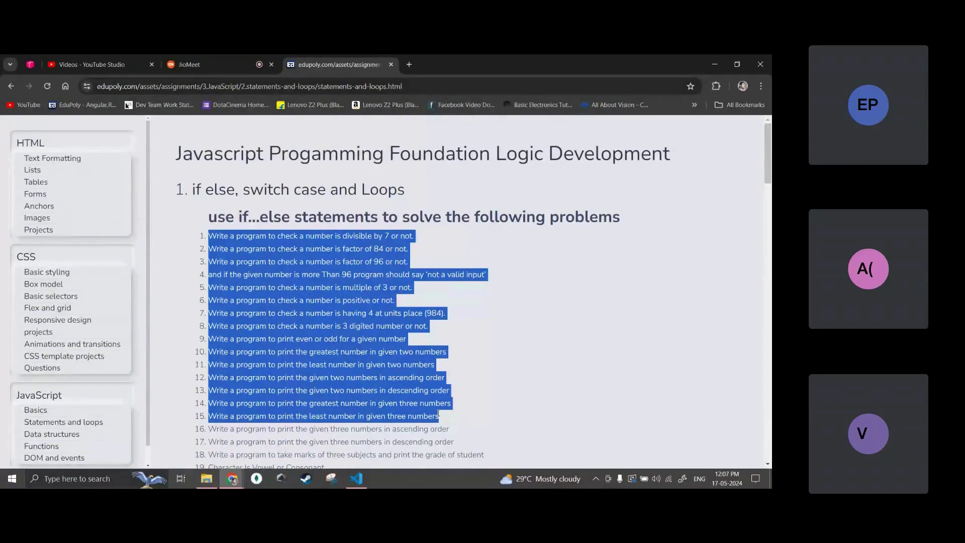
pyautogui.click(509, 414)
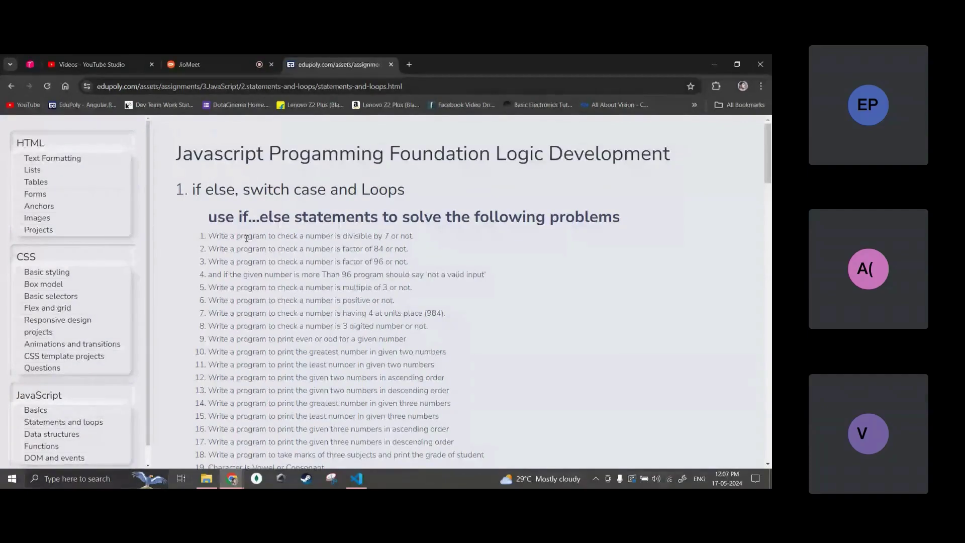
# Step: Delete the four lines of rectangle-area code from 1.py in VS Code
pyautogui.click(357, 478)
pyautogui.moveTo(284, 176); pyautogui.dragTo(197, 125)
pyautogui.press('BackSpace')
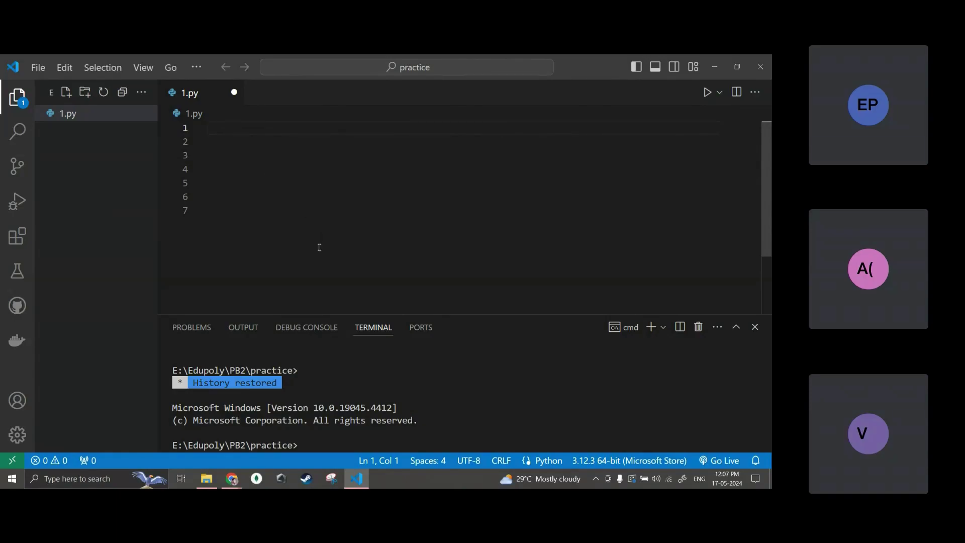
# Step: Type x = 10 and y = 7.5 on the first two lines of 1.py
pyautogui.write('x = 10')
pyautogui.moveTo(243, 129)
pyautogui.mouseDown()
pyautogui.moveTo(200, 131)
pyautogui.moveTo(243, 128)
pyautogui.moveTo(230, 128)
pyautogui.mouseUp()
pyautogui.click(260, 122)
pyautogui.press('Return')
pyautogui.press('BackSpace')
pyautogui.write('y = 7.5')
# Step: Add d = "hello" and f = True on lines 3 and 4
pyautogui.press('Return')
pyautogui.write('d ')
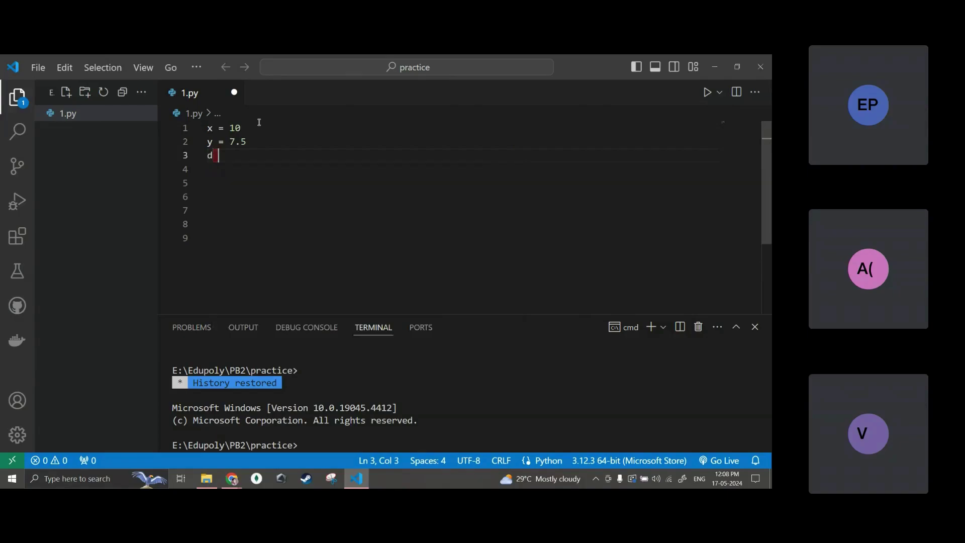
pyautogui.write('= "hello')
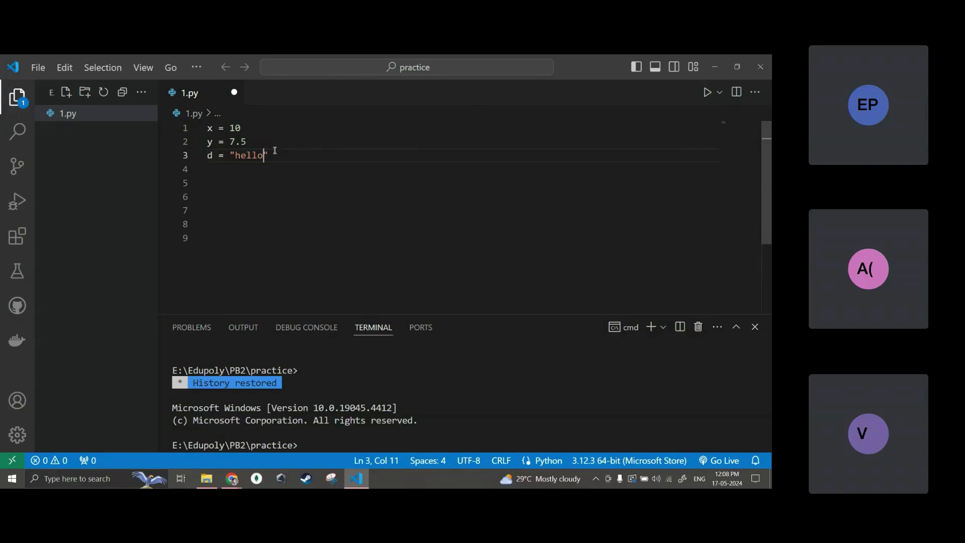
pyautogui.press('Return')
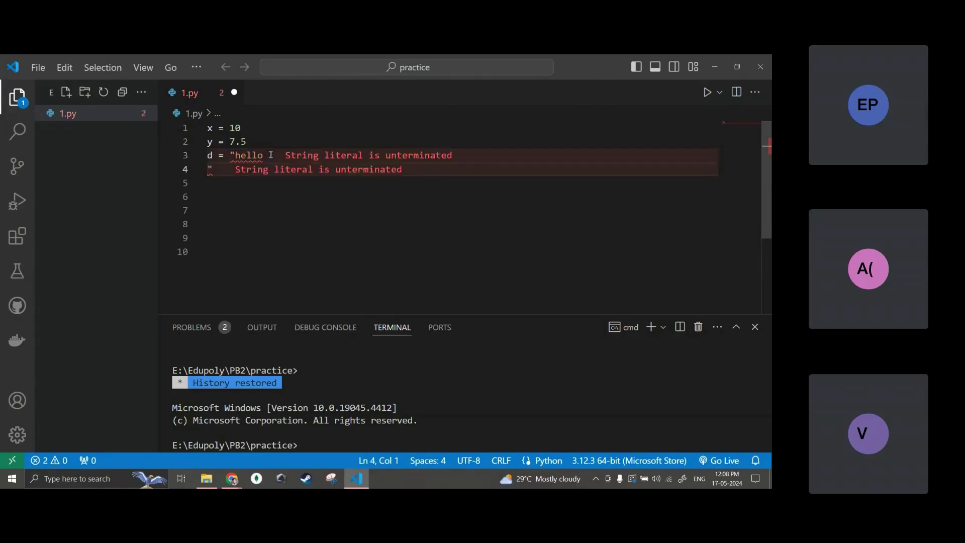
pyautogui.write('h =')
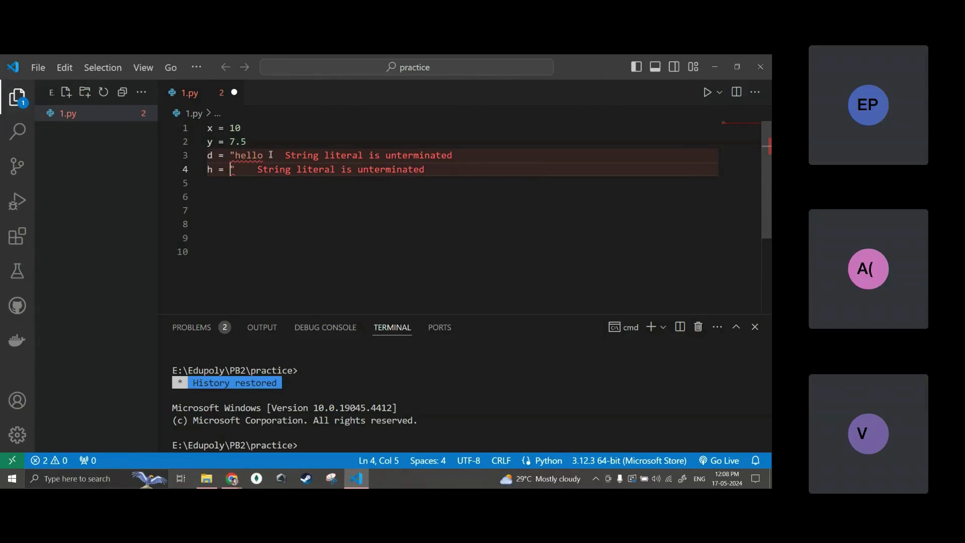
pyautogui.press('BackSpace')
pyautogui.press('BackSpace')
pyautogui.press('BackSpace')
pyautogui.press('BackSpace')
pyautogui.press('BackSpace')
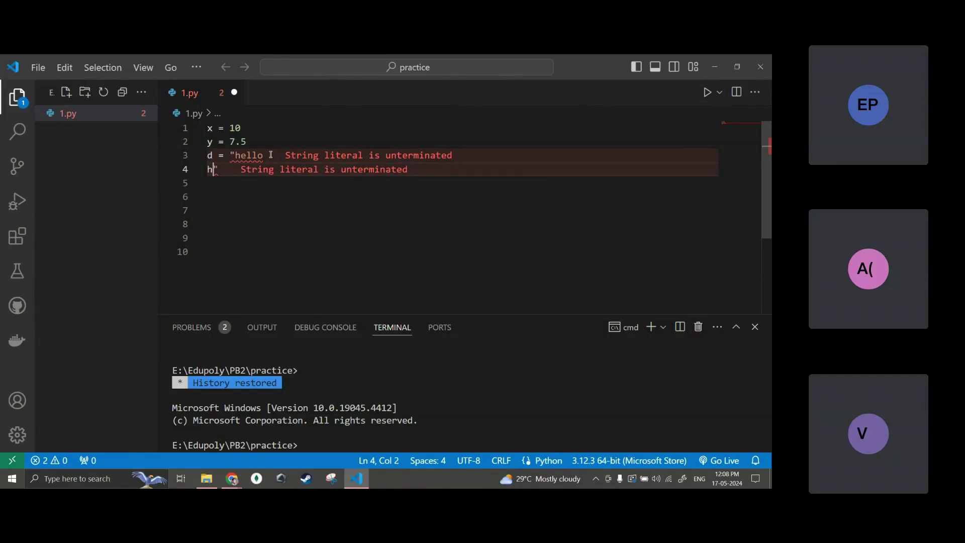
pyautogui.press('End')
pyautogui.press('Return')
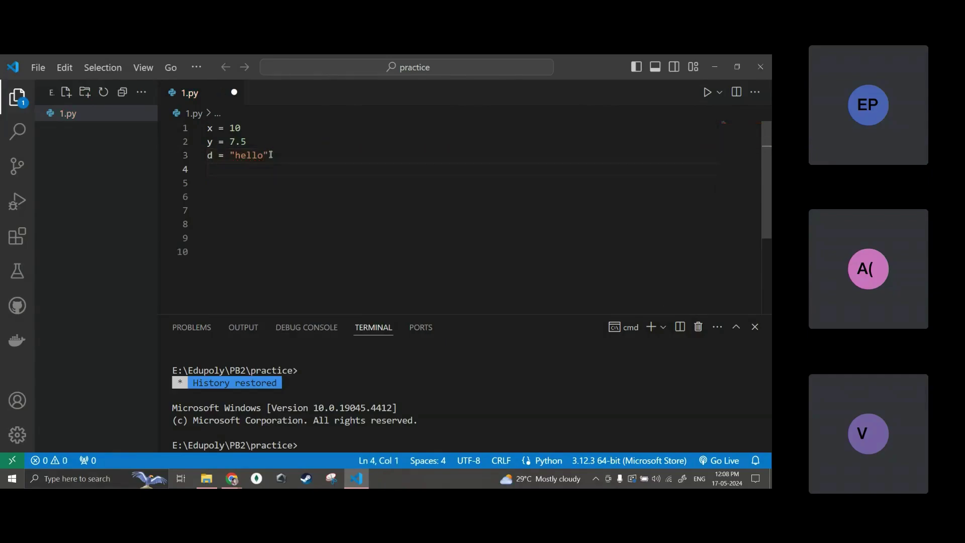
pyautogui.write('f = ')
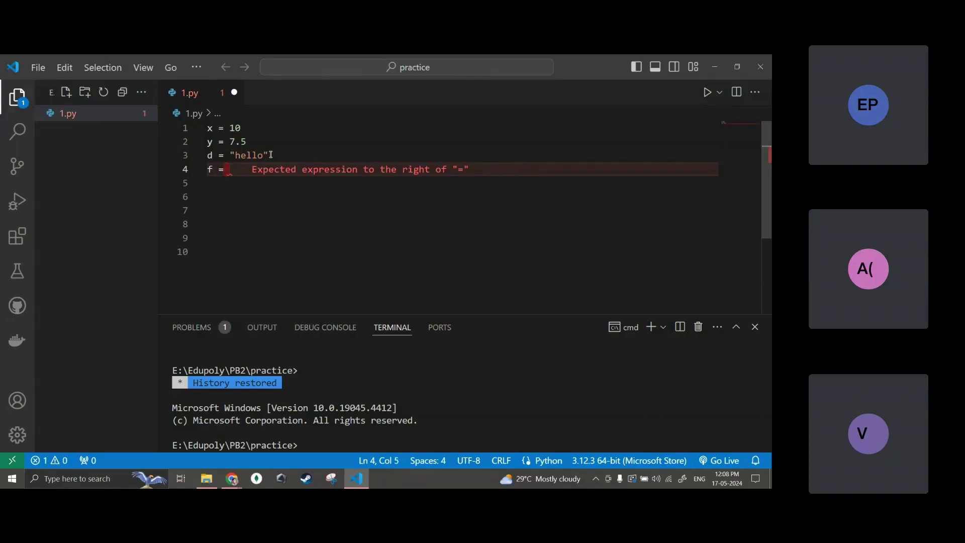
pyautogui.write('True')
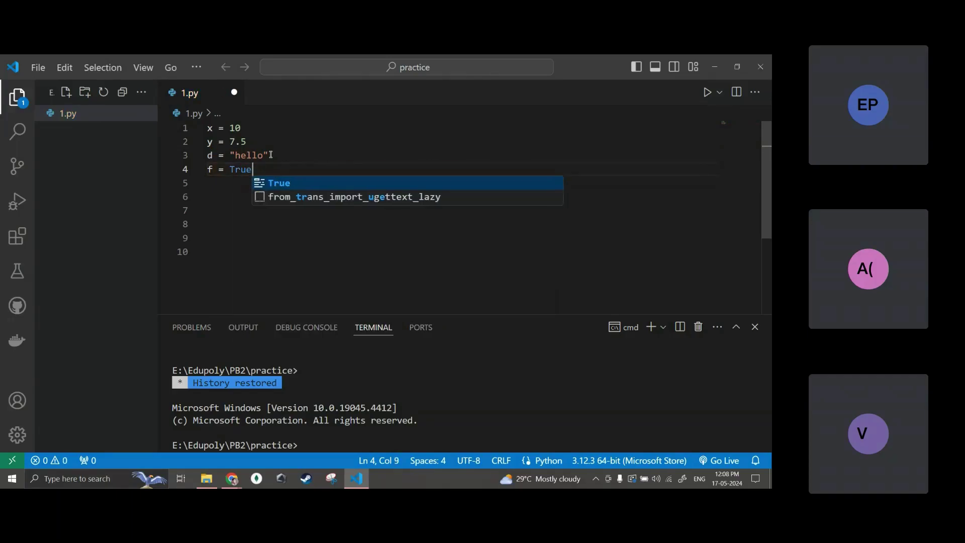
pyautogui.click(245, 274)
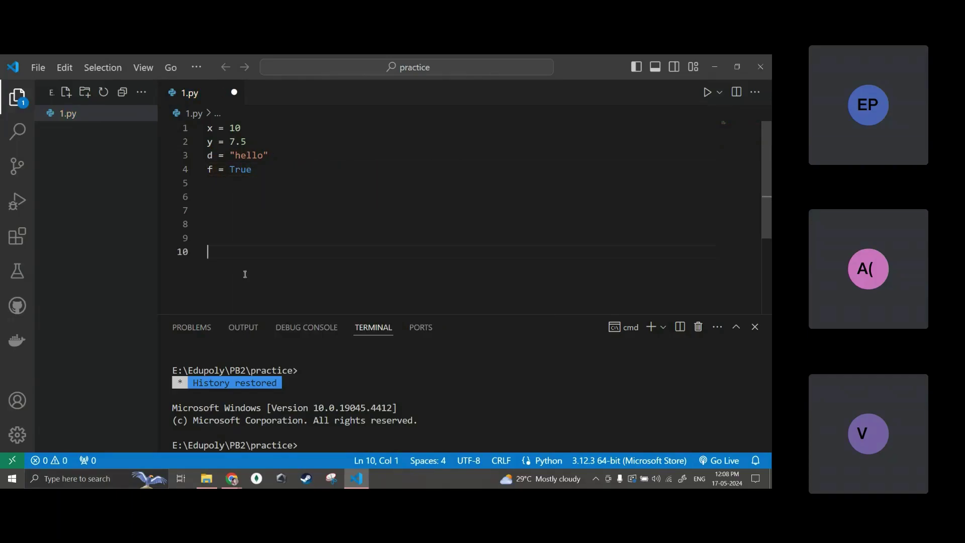
# Step: Add x1 = 5+6 on a new line below x = 10 and highlight the 5+6 expression
pyautogui.click(268, 171)
pyautogui.moveTo(249, 130); pyautogui.dragTo(229, 128)
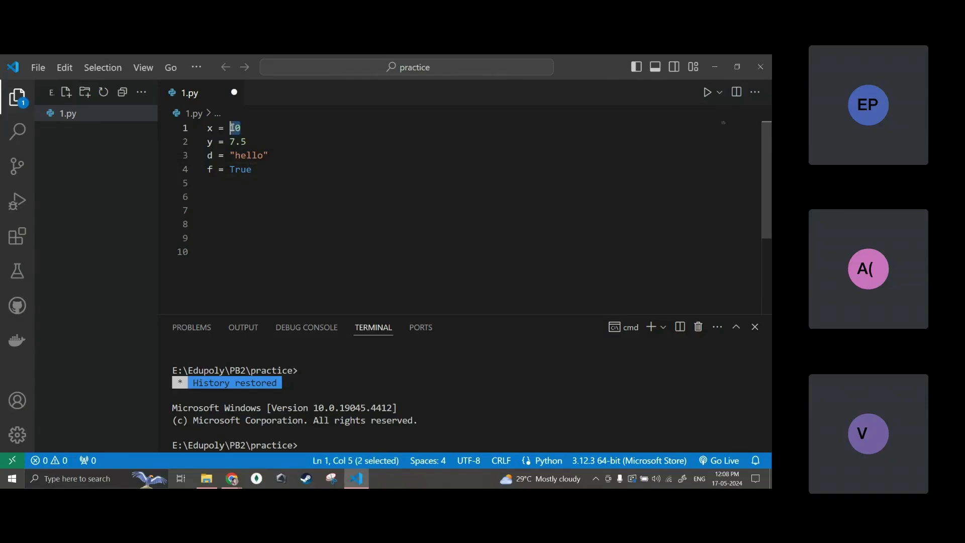
pyautogui.click(249, 126)
pyautogui.press('Return')
pyautogui.write('x1')
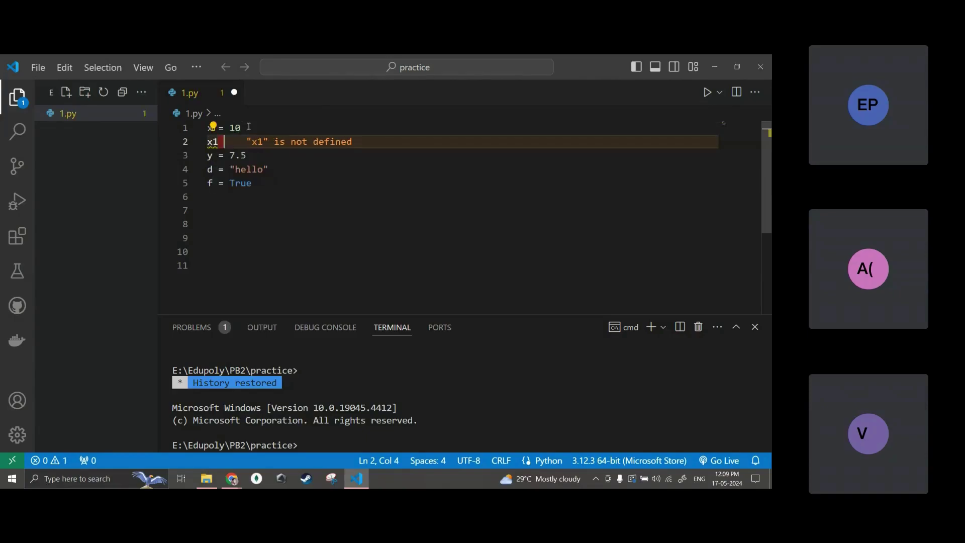
pyautogui.write(' = 5+6')
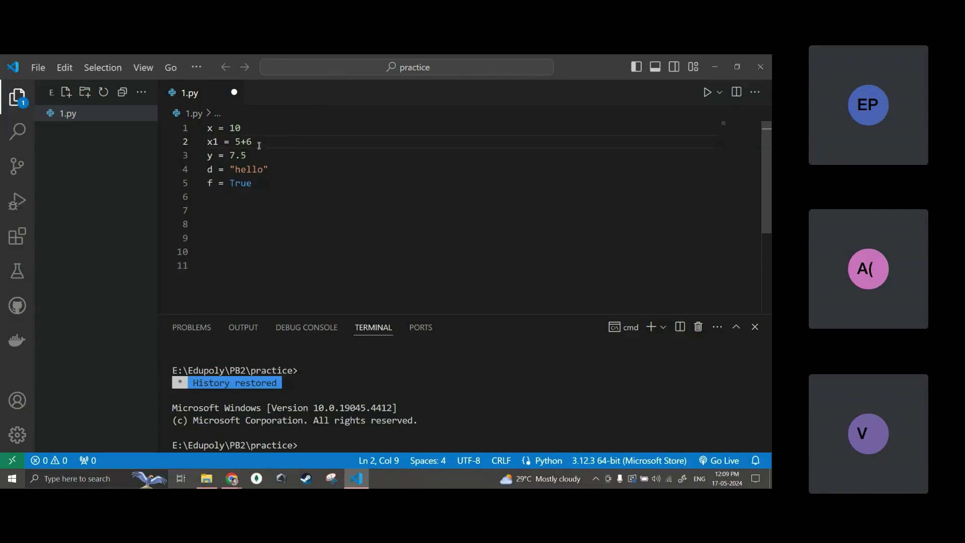
pyautogui.moveTo(259, 143); pyautogui.dragTo(235, 142)
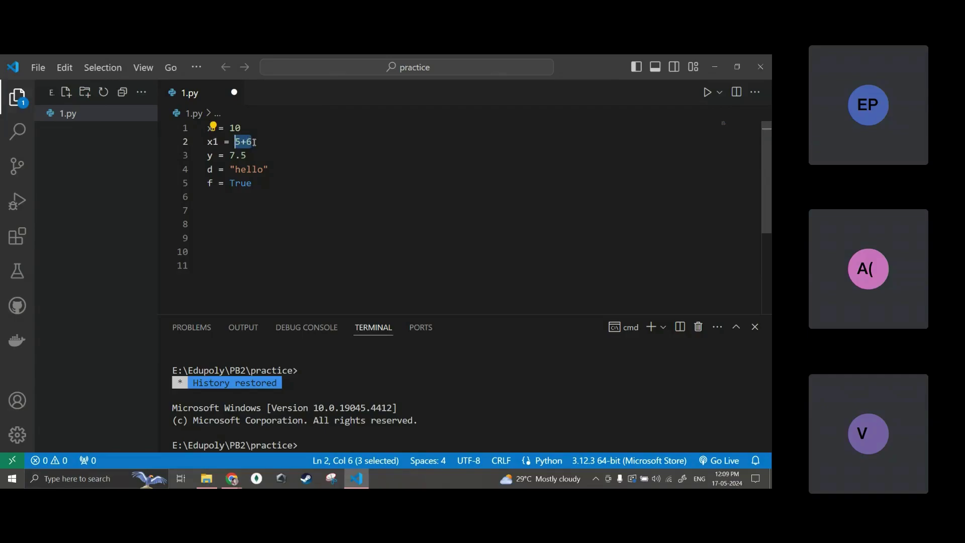
pyautogui.click(251, 143)
pyautogui.moveTo(253, 142); pyautogui.dragTo(236, 142)
pyautogui.click(236, 143)
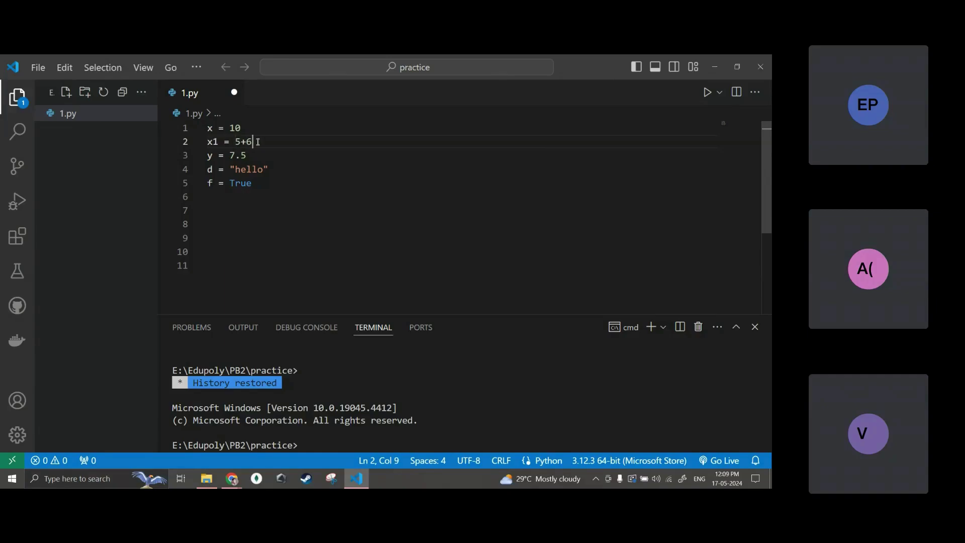
pyautogui.moveTo(254, 143); pyautogui.dragTo(236, 142)
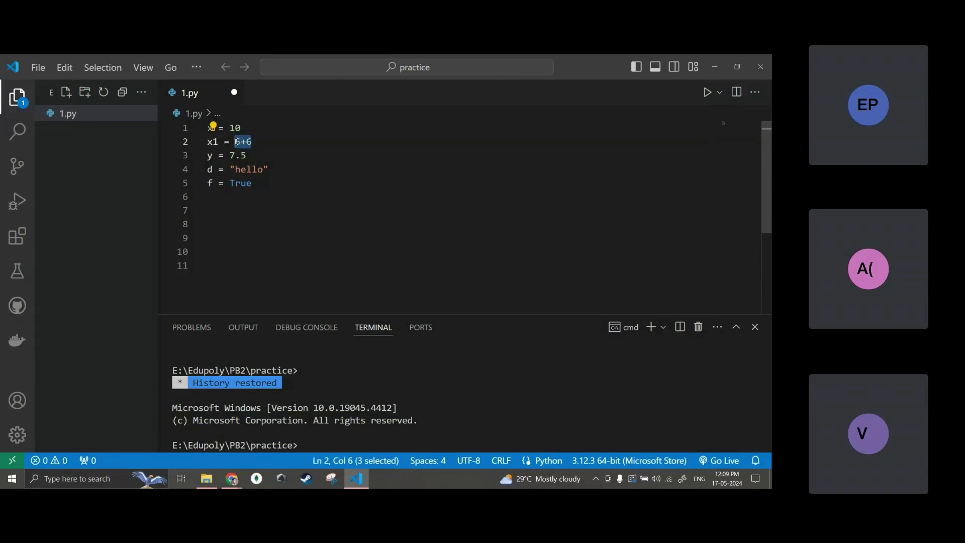
# Step: Add y1 = 0.1+0.2 below y = 7.5 and highlight the 0.1+0.2 expression
pyautogui.click(251, 157)
pyautogui.press('Return')
pyautogui.write('y1 = ')
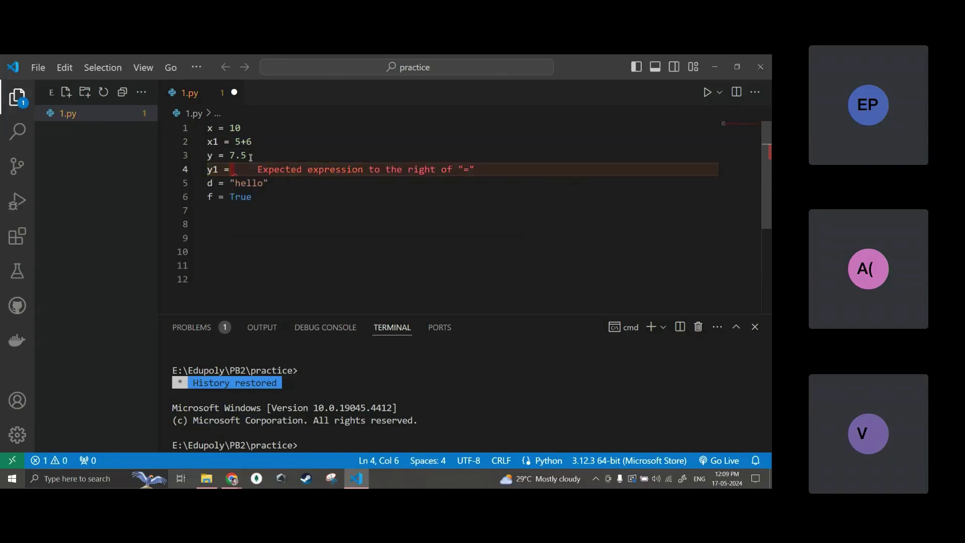
pyautogui.write('0.1')
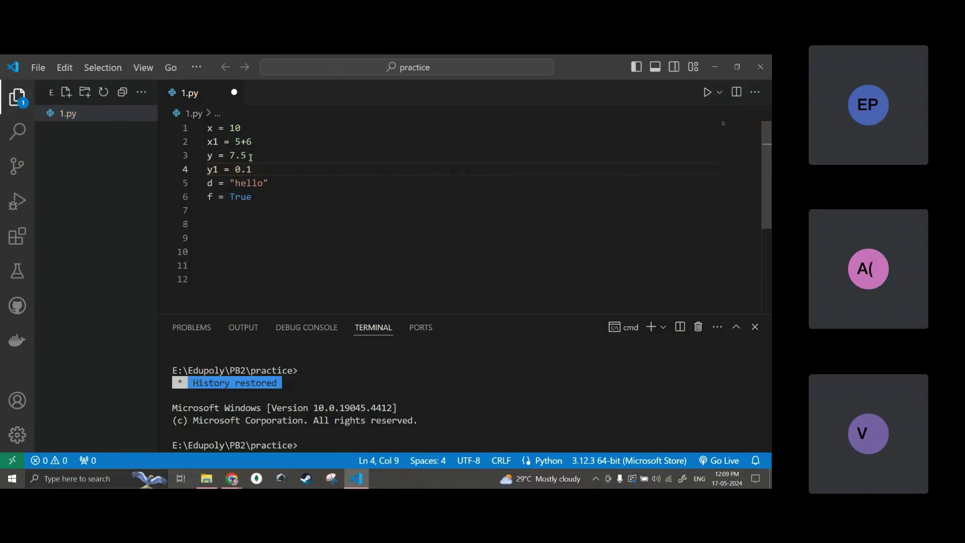
pyautogui.write('+0.2')
pyautogui.moveTo(276, 170); pyautogui.dragTo(236, 172)
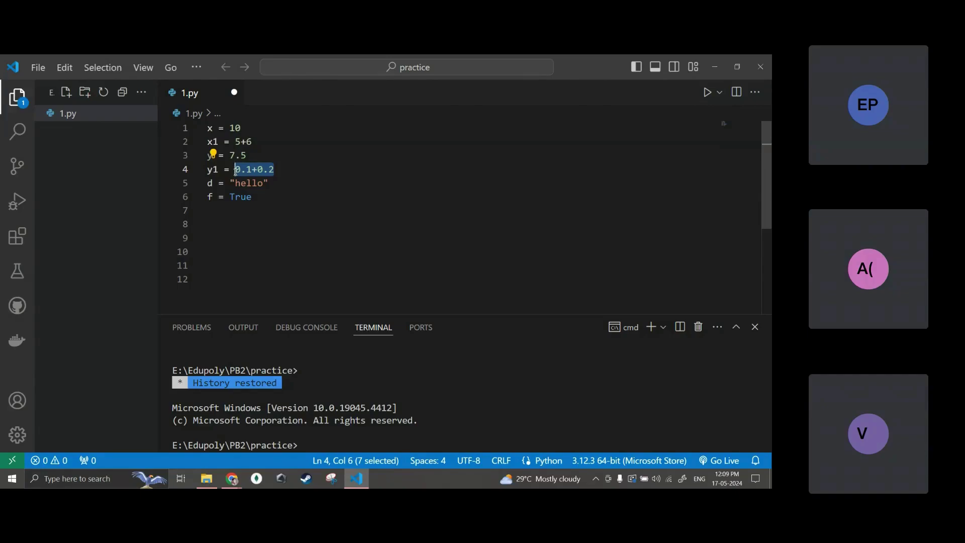
pyautogui.click(280, 174)
pyautogui.click(253, 141)
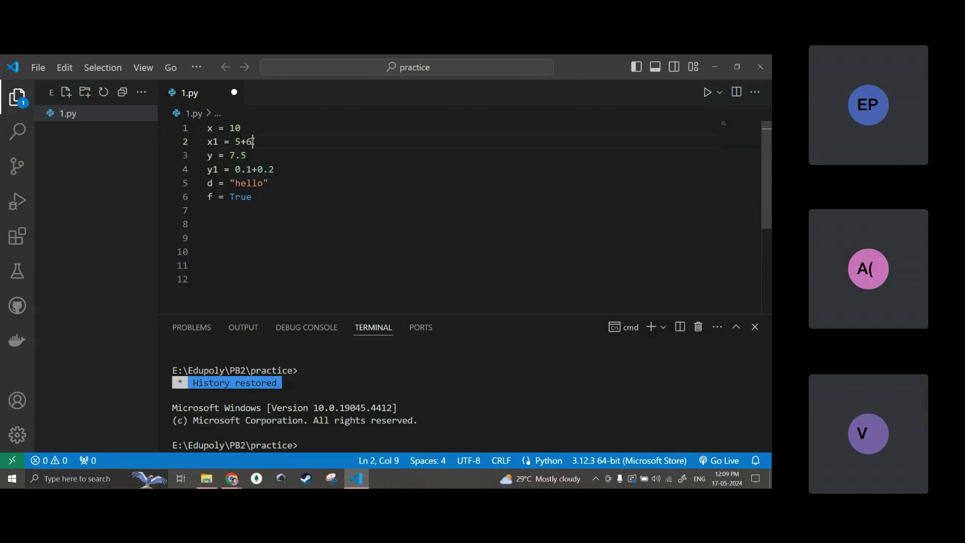
pyautogui.press('Return')
pyautogui.write('x2')
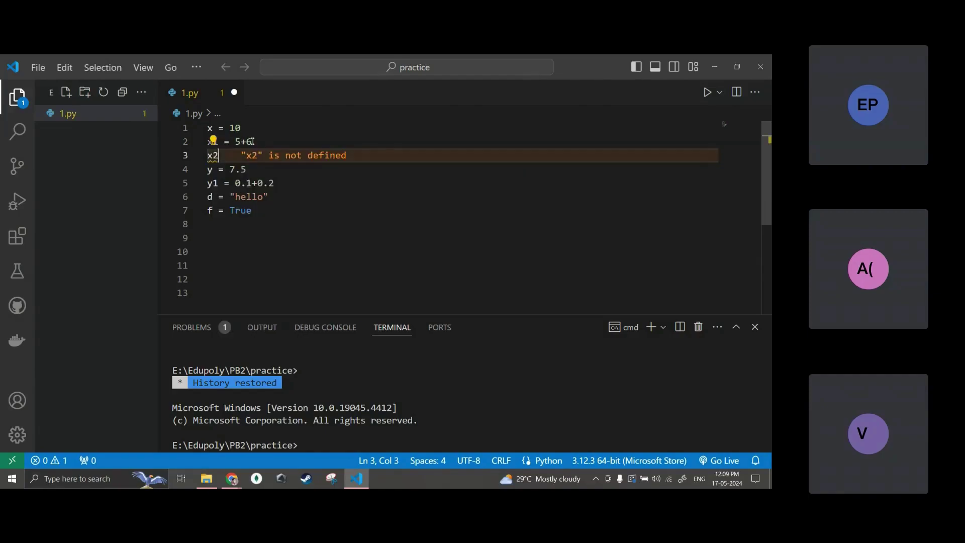
pyautogui.write(' = 3')
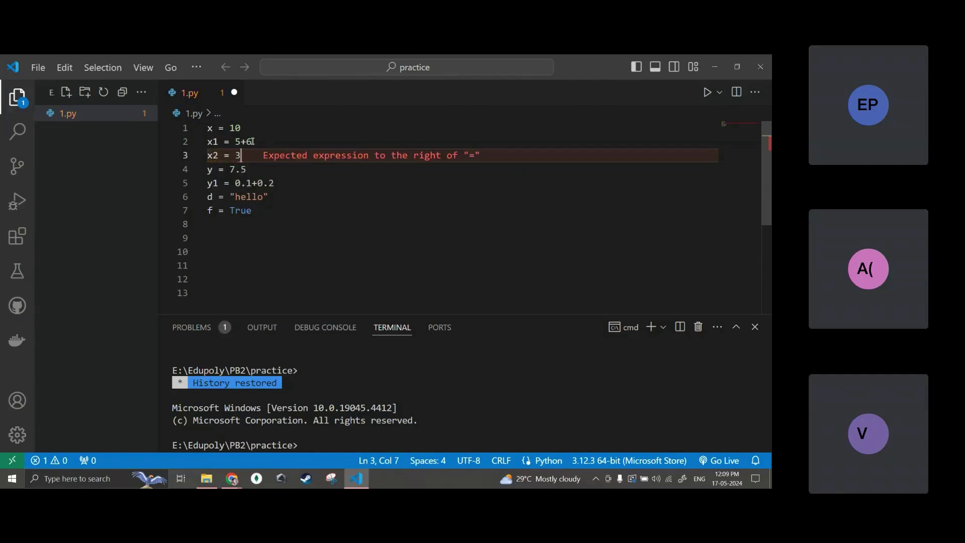
pyautogui.write('+True')
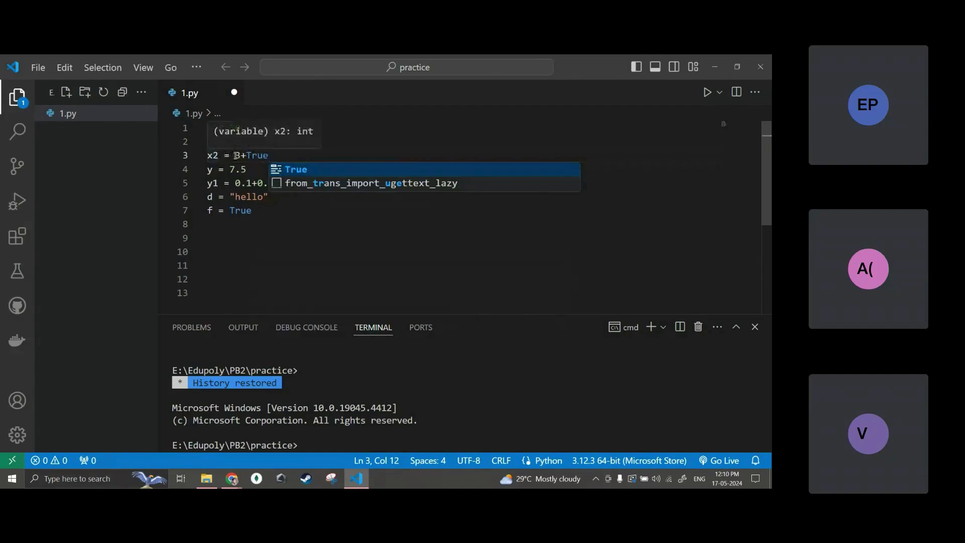
pyautogui.moveTo(237, 156); pyautogui.dragTo(281, 156)
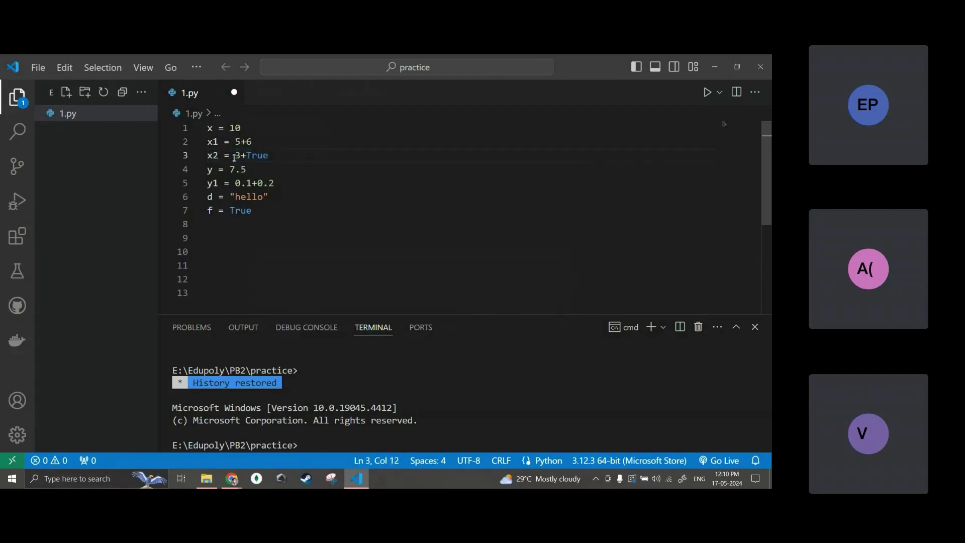
pyautogui.moveTo(235, 156); pyautogui.dragTo(278, 155)
pyautogui.click(277, 156)
pyautogui.moveTo(234, 156); pyautogui.dragTo(289, 158)
pyautogui.click(289, 157)
pyautogui.doubleClick(289, 159)
pyautogui.moveTo(275, 156); pyautogui.dragTo(237, 157)
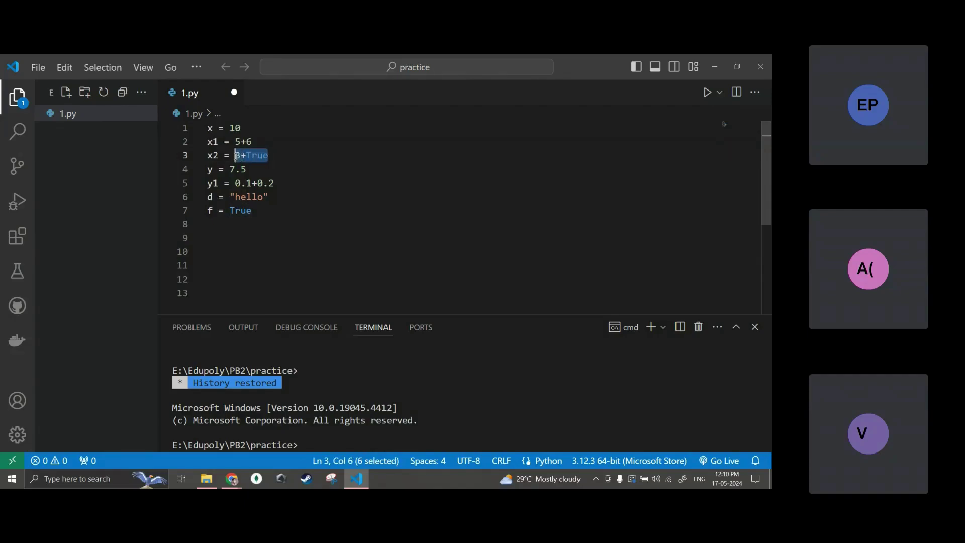
pyautogui.click(289, 161)
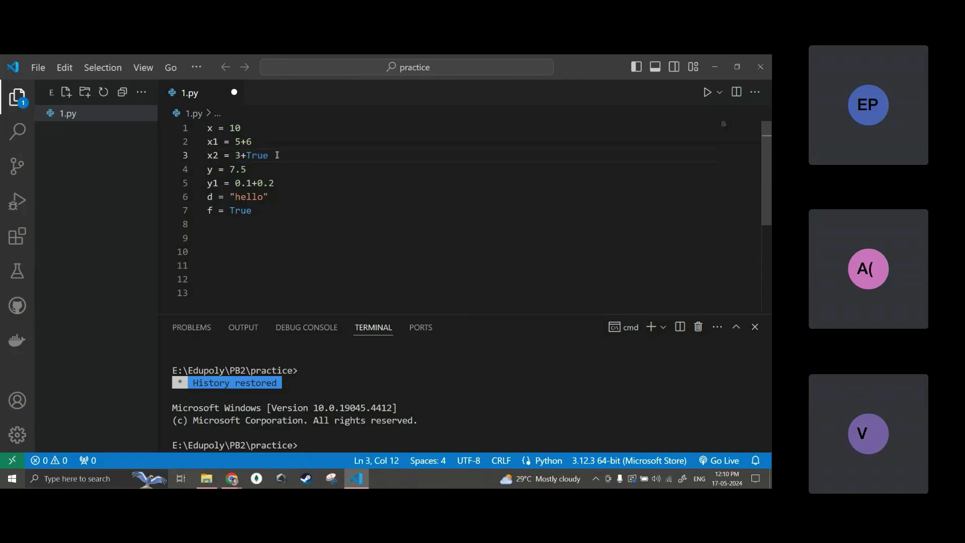
pyautogui.moveTo(276, 156); pyautogui.dragTo(236, 157)
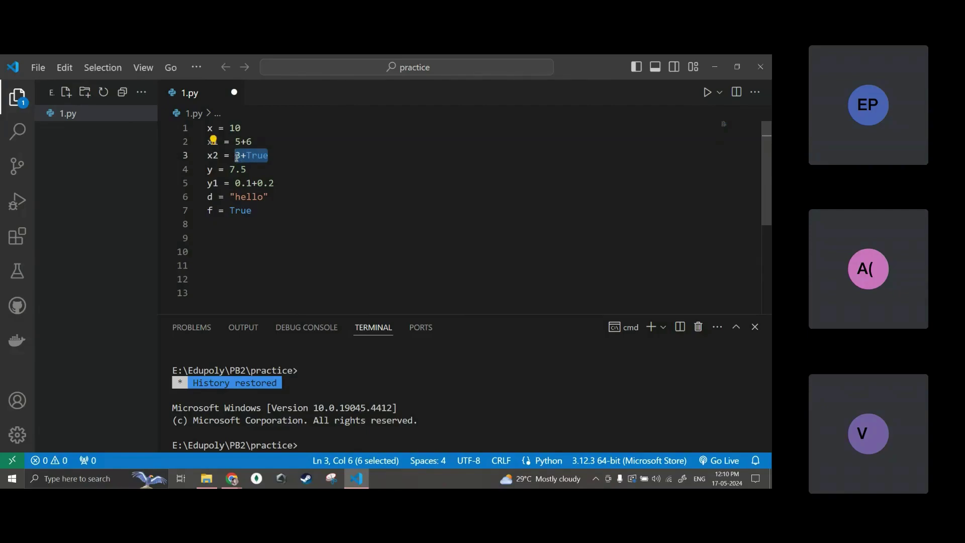
pyautogui.click(282, 153)
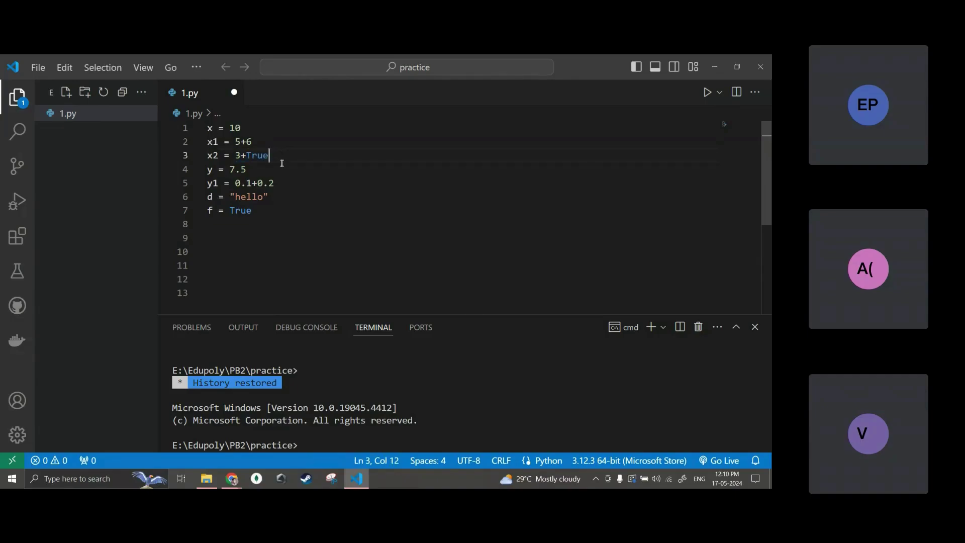
pyautogui.moveTo(242, 128)
pyautogui.mouseDown()
pyautogui.moveTo(231, 128)
pyautogui.moveTo(236, 142)
pyautogui.mouseUp()
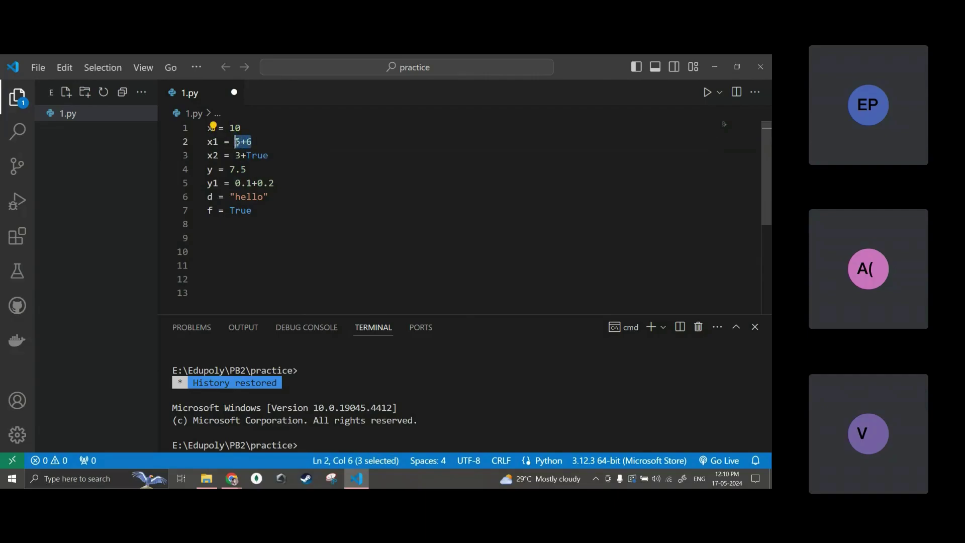
pyautogui.press('Escape')
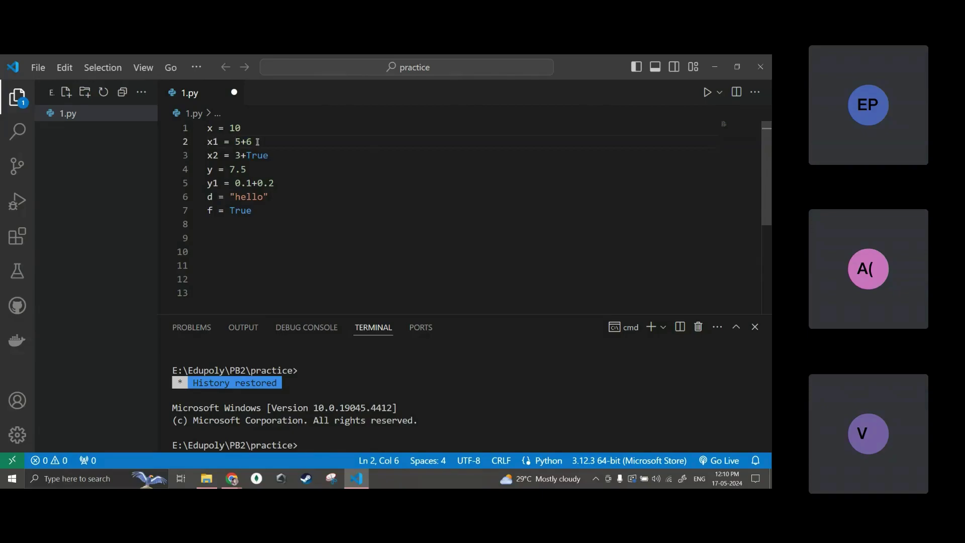
pyautogui.moveTo(258, 142); pyautogui.dragTo(231, 141)
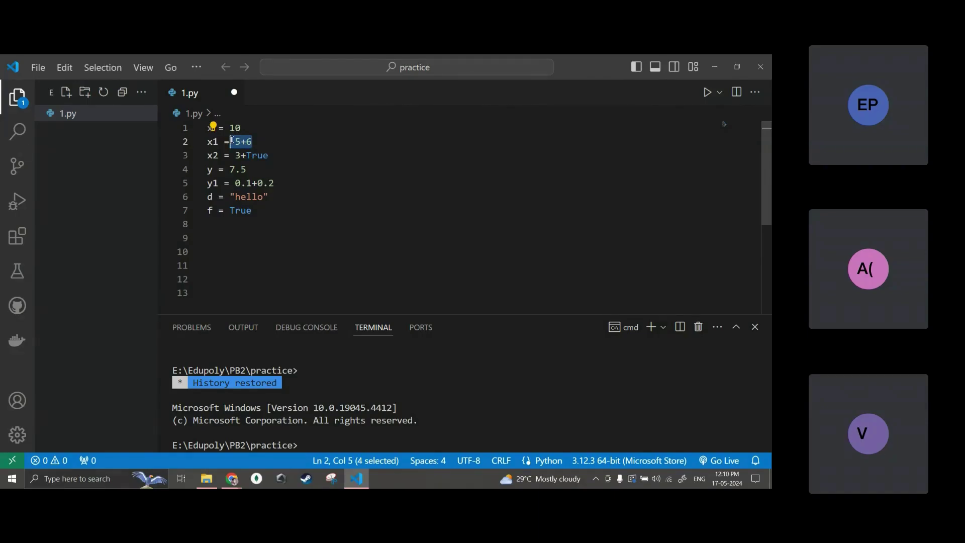
pyautogui.moveTo(270, 156); pyautogui.dragTo(235, 155)
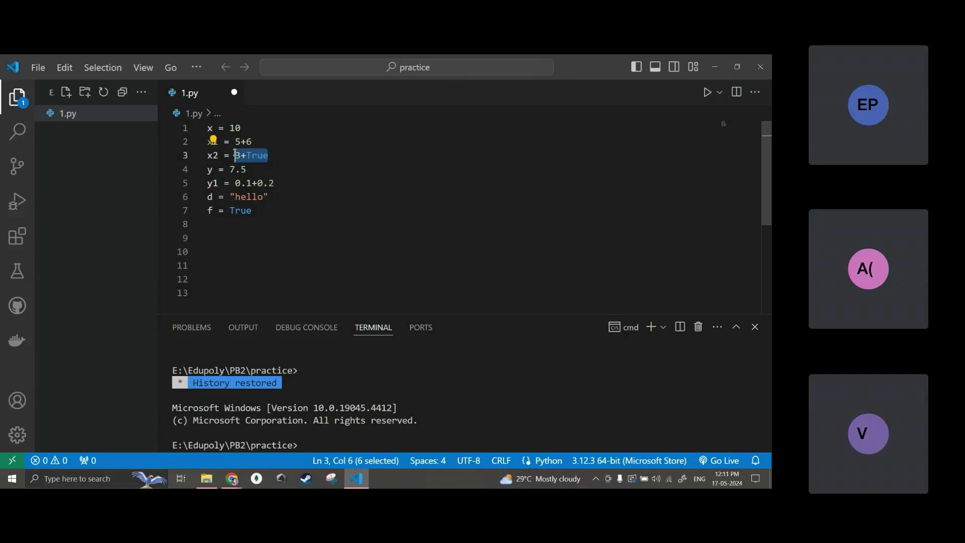
pyautogui.click(270, 155)
pyautogui.moveTo(270, 156); pyautogui.dragTo(236, 155)
pyautogui.click(285, 156)
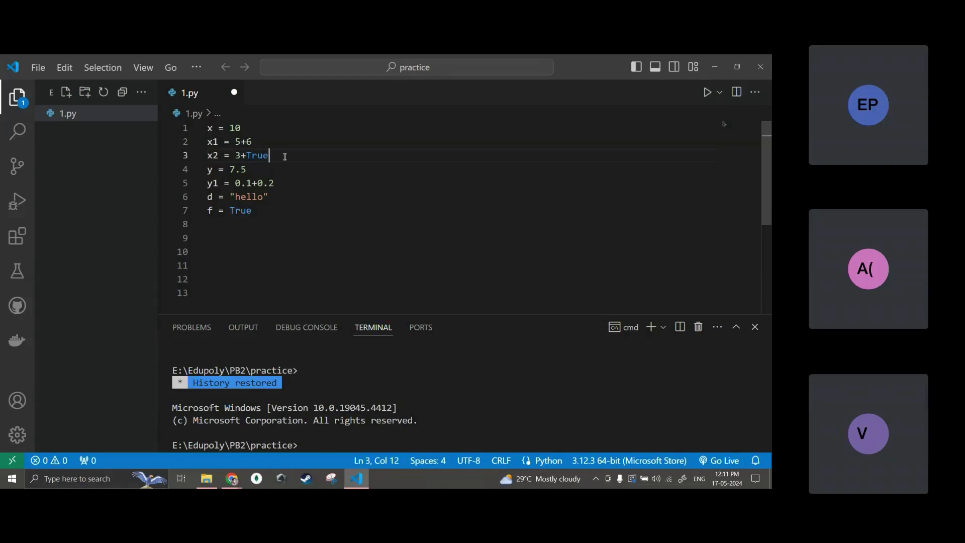
pyautogui.moveTo(248, 173)
pyautogui.mouseDown()
pyautogui.moveTo(230, 170)
pyautogui.moveTo(246, 183)
pyautogui.moveTo(234, 183)
pyautogui.mouseUp()
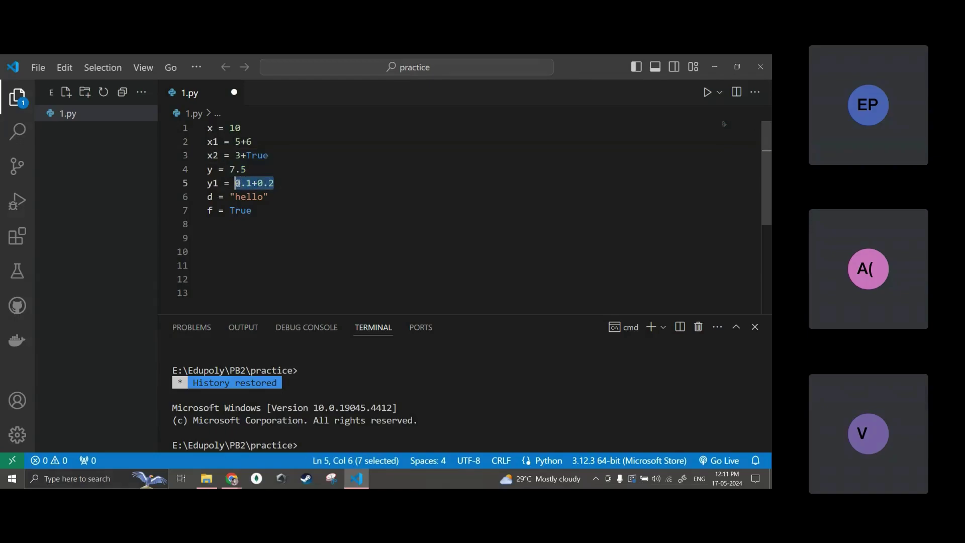
# Step: Type u = 2<3 as line 8, then highlight the 2<3 comparison and the variable u
pyautogui.click(259, 217)
pyautogui.press('Return')
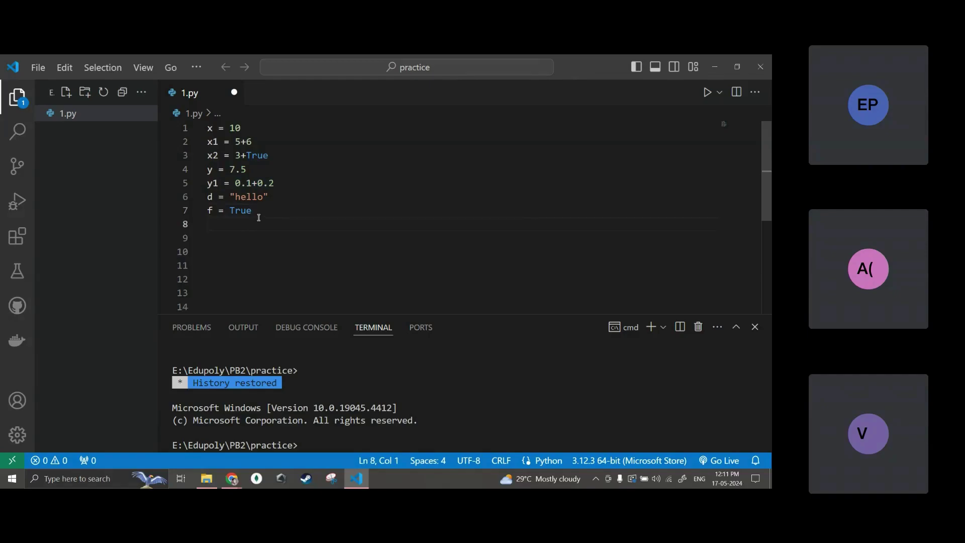
pyautogui.write('u')
pyautogui.press('BackSpace')
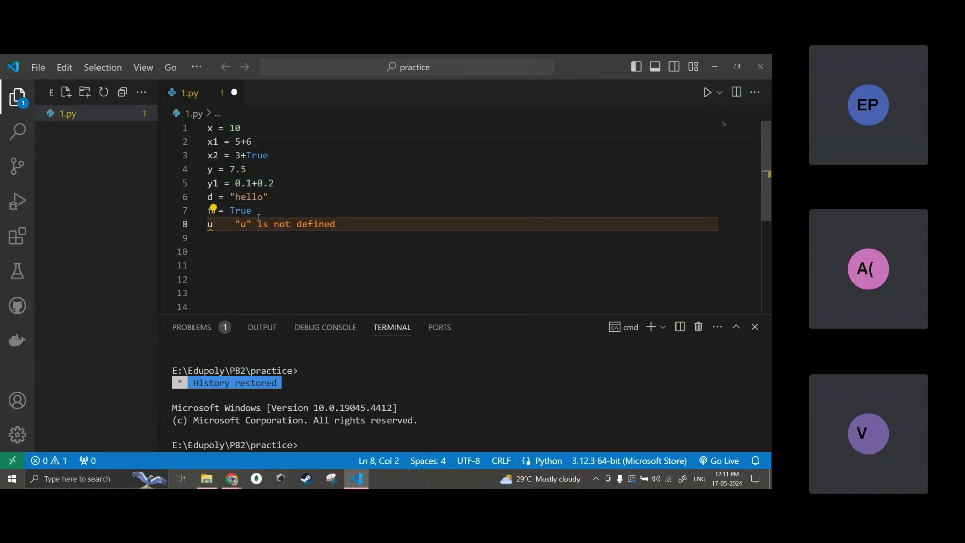
pyautogui.write('= 2')
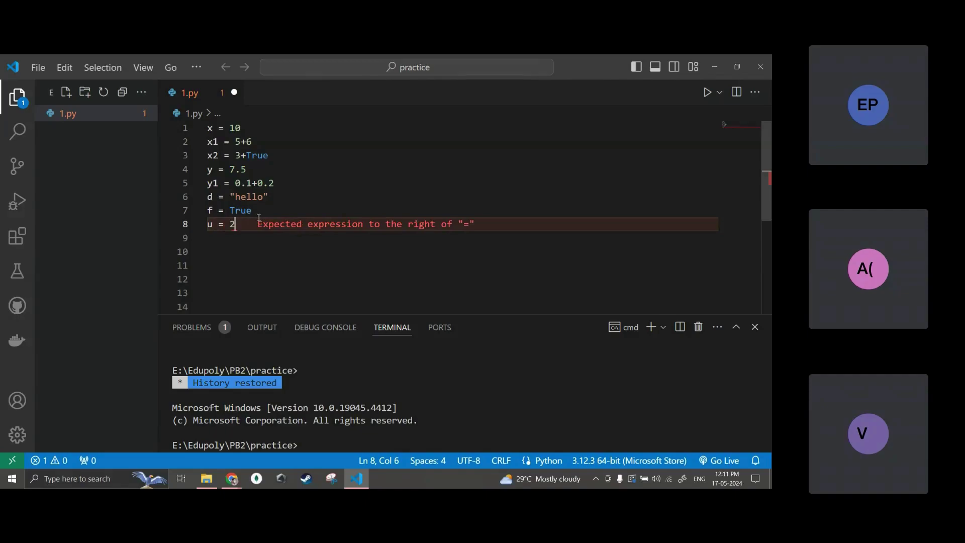
pyautogui.write('<3')
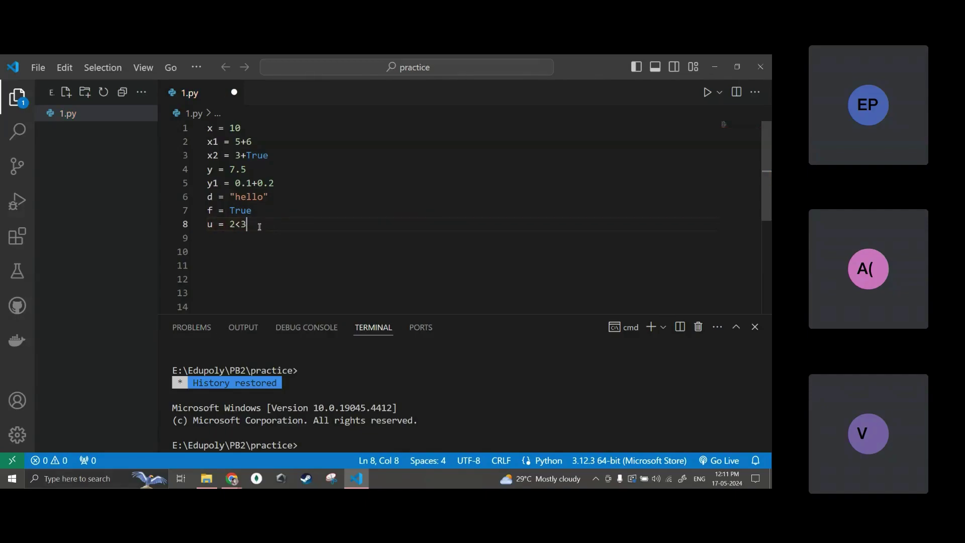
pyautogui.moveTo(246, 225); pyautogui.dragTo(231, 225)
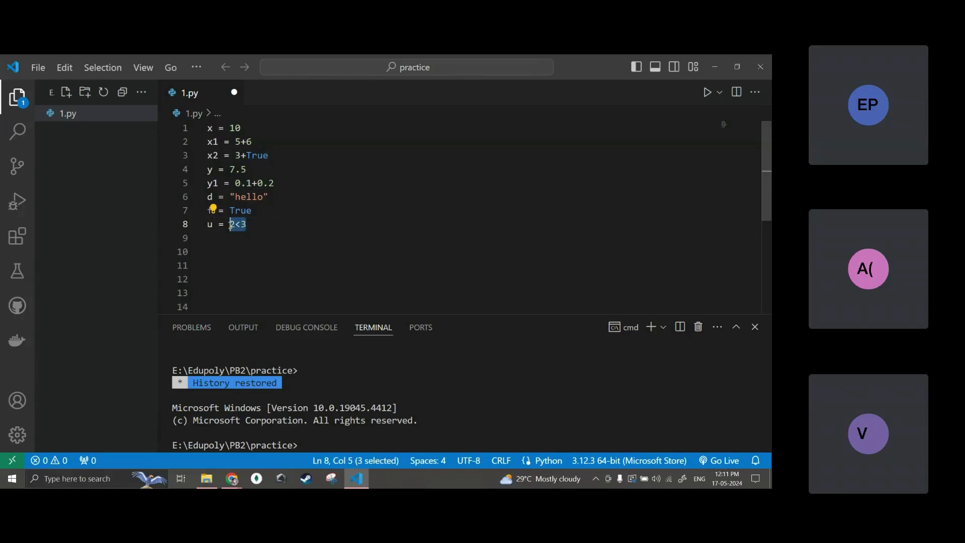
pyautogui.click(264, 227)
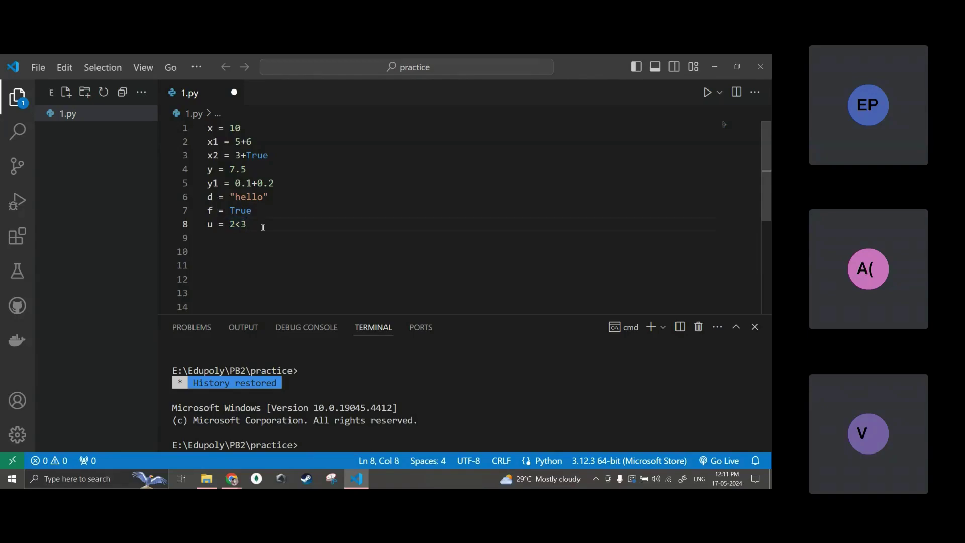
pyautogui.doubleClick(211, 225)
pyautogui.click(279, 226)
# Step: Delete all eight lines and type x = True, y = False, z = 2>7 and o = 2 on separate lines
pyautogui.moveTo(280, 227); pyautogui.dragTo(200, 127)
pyautogui.press('BackSpace')
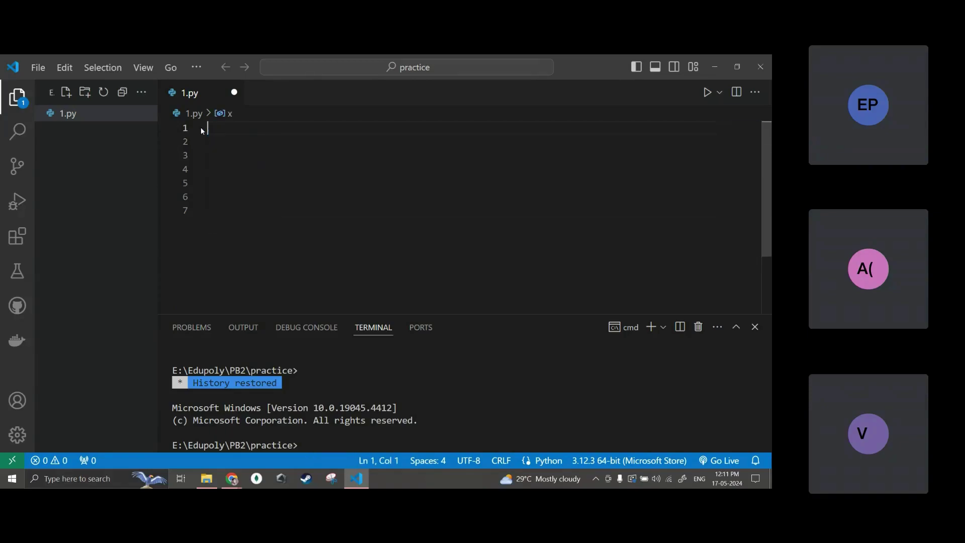
pyautogui.write('x = ')
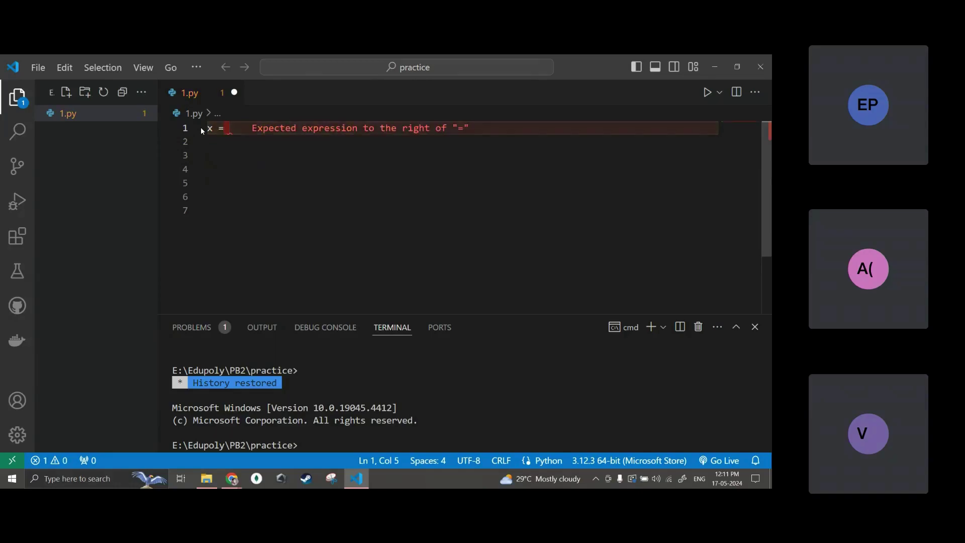
pyautogui.write('True')
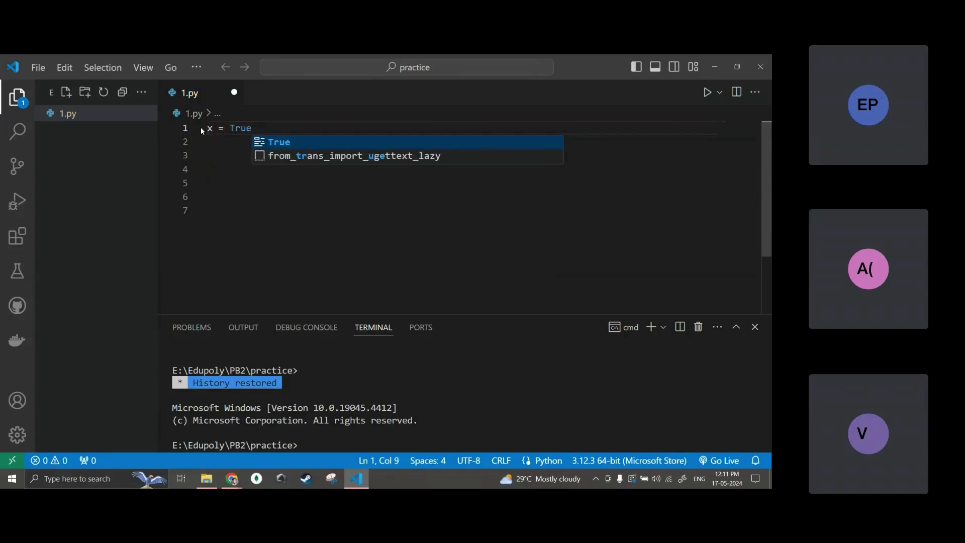
pyautogui.press('Return')
pyautogui.press('Return')
pyautogui.write('y')
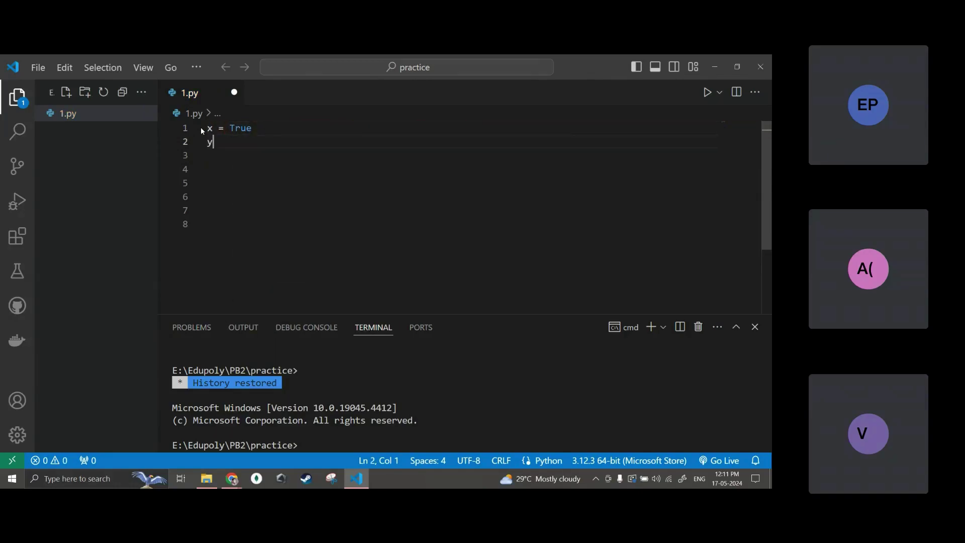
pyautogui.write(' = False')
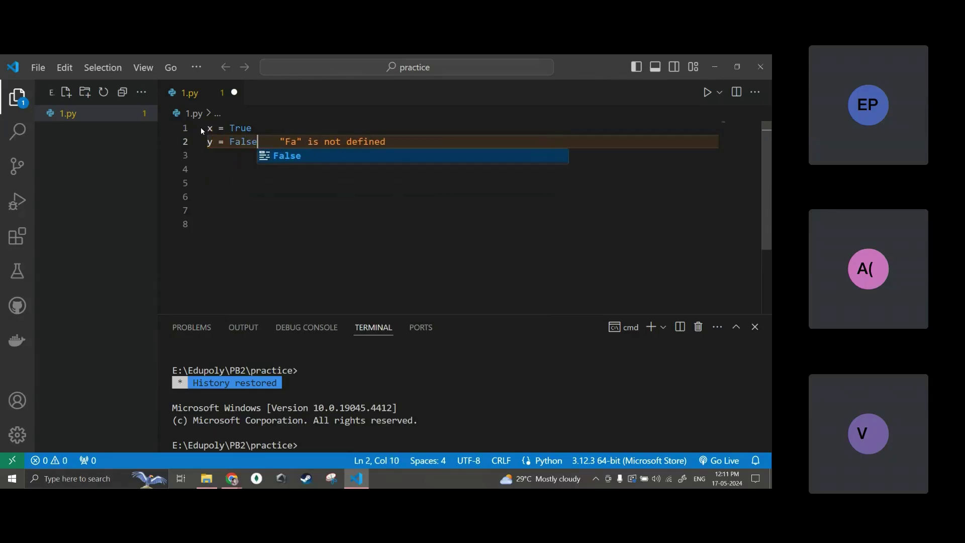
pyautogui.press('Return')
pyautogui.press('Return')
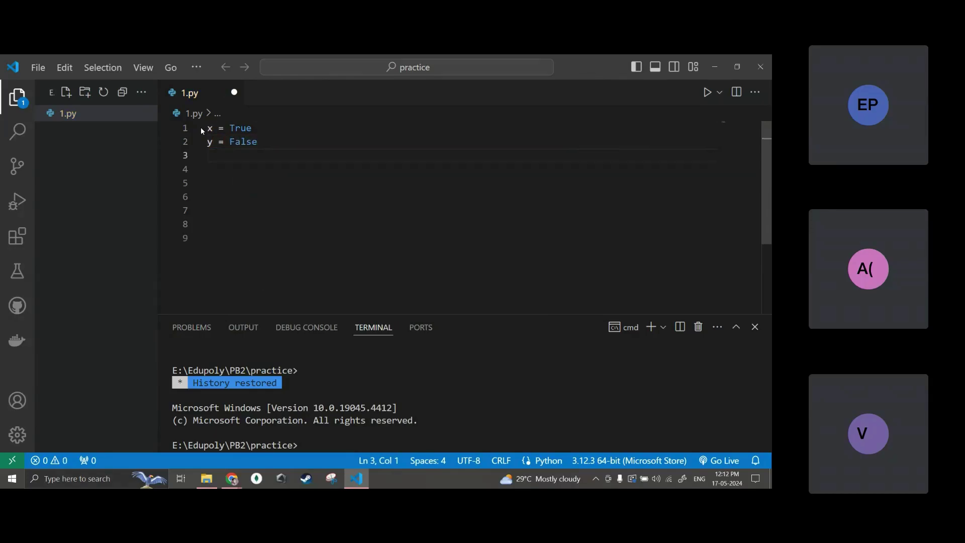
pyautogui.write('z = 2')
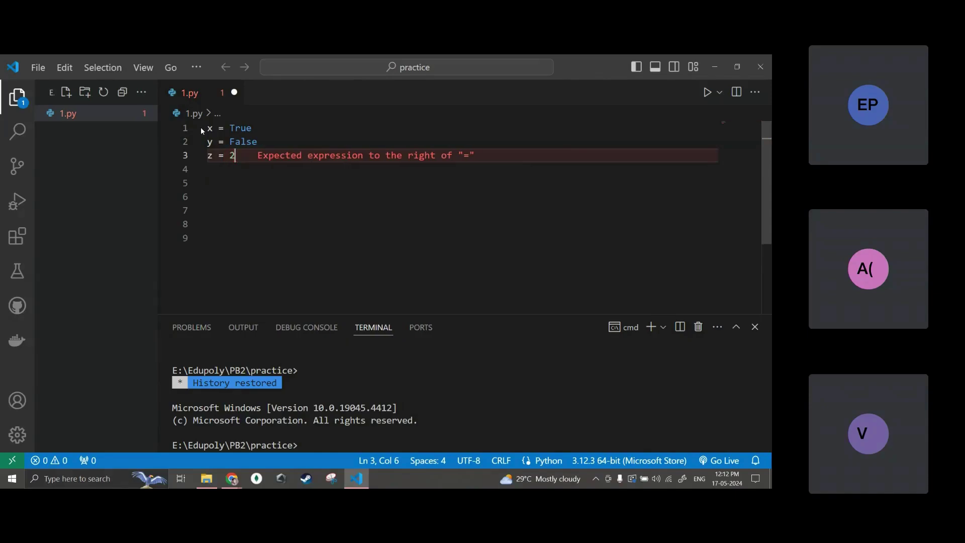
pyautogui.write('>7')
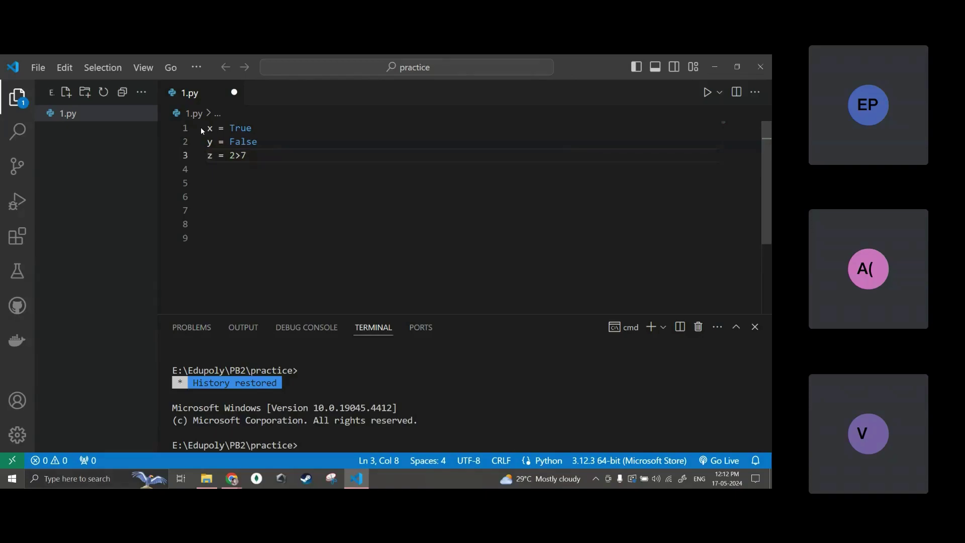
pyautogui.press('Return')
pyautogui.write('o')
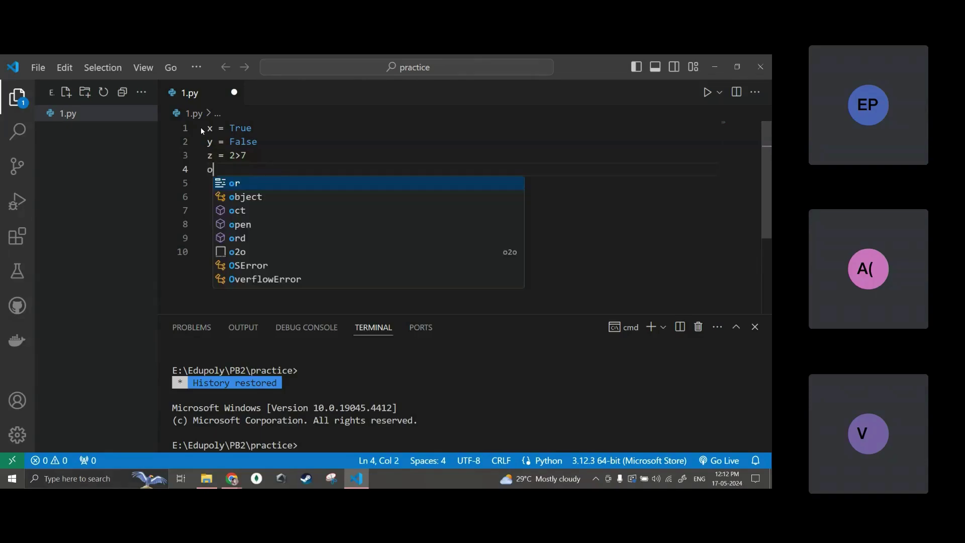
pyautogui.write(' = 2')
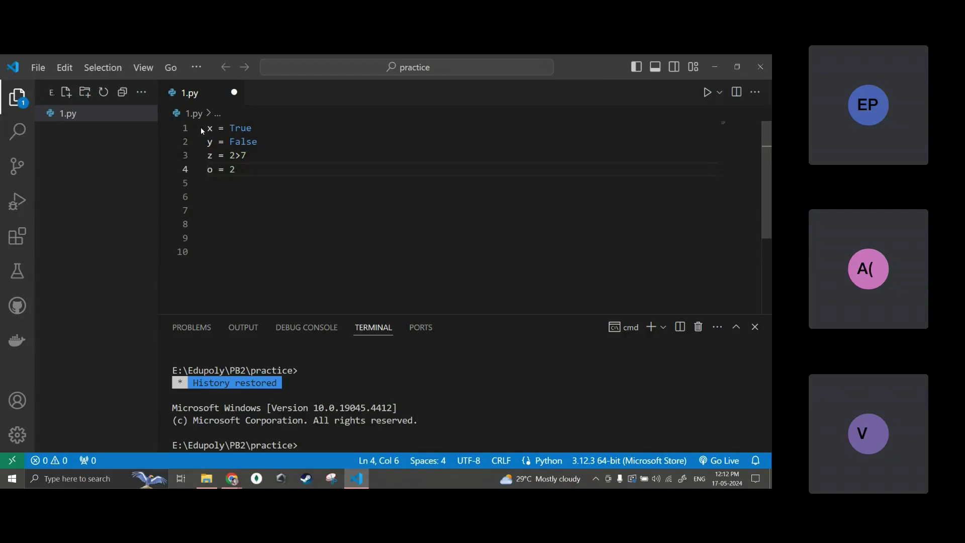
# Step: Highlight the values True, False, 2>7 and 2 on lines 1–4
pyautogui.doubleClick(240, 129)
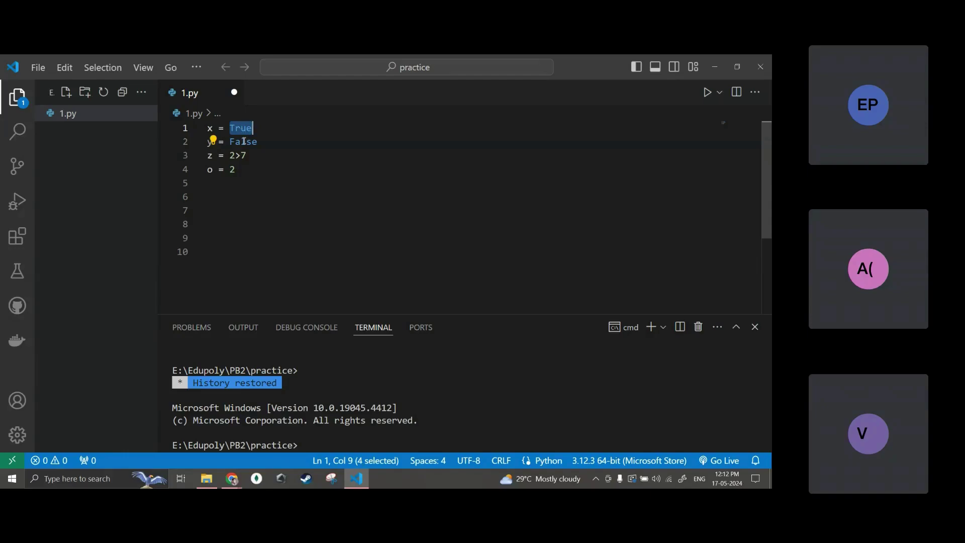
pyautogui.doubleClick(244, 141)
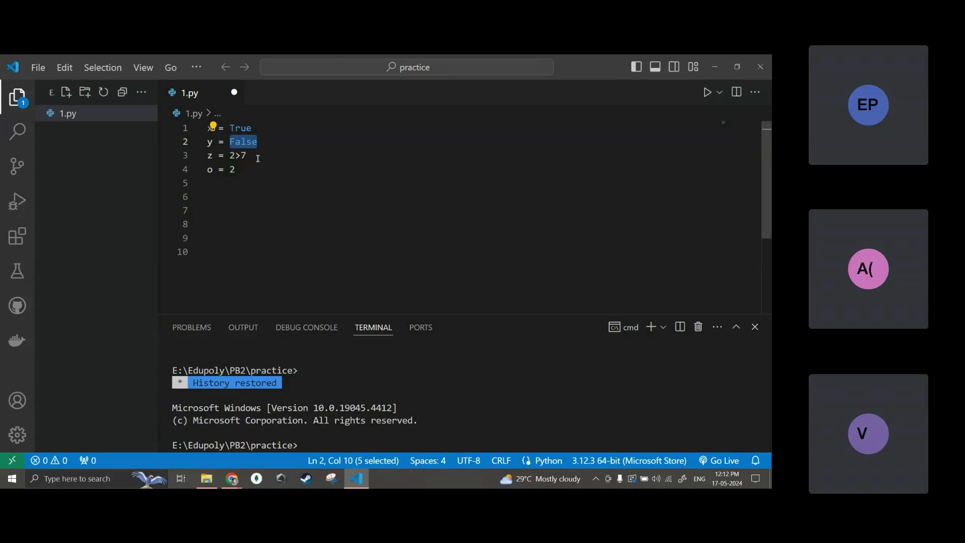
pyautogui.moveTo(247, 155); pyautogui.dragTo(227, 156)
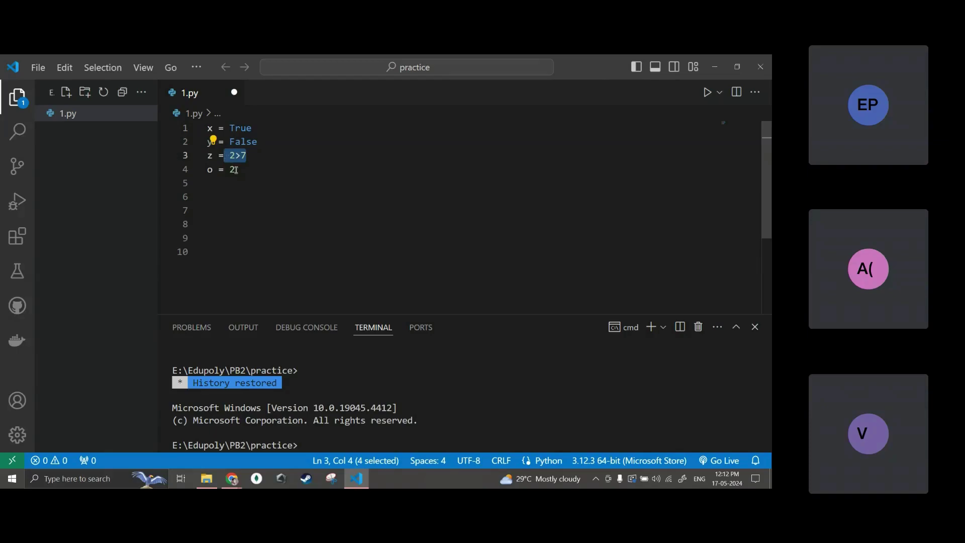
pyautogui.doubleClick(232, 169)
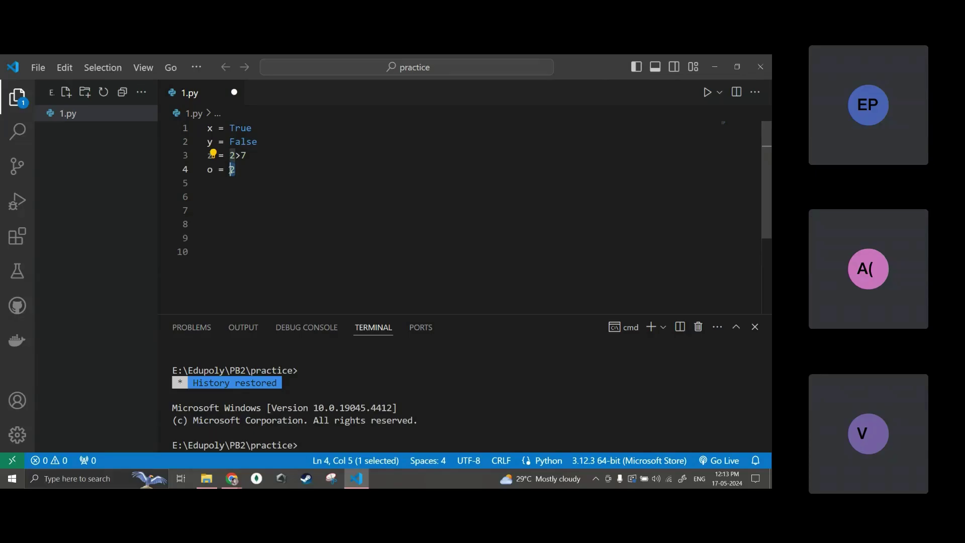
# Step: Insert bool( before the 2 on line 4
pyautogui.click(232, 169)
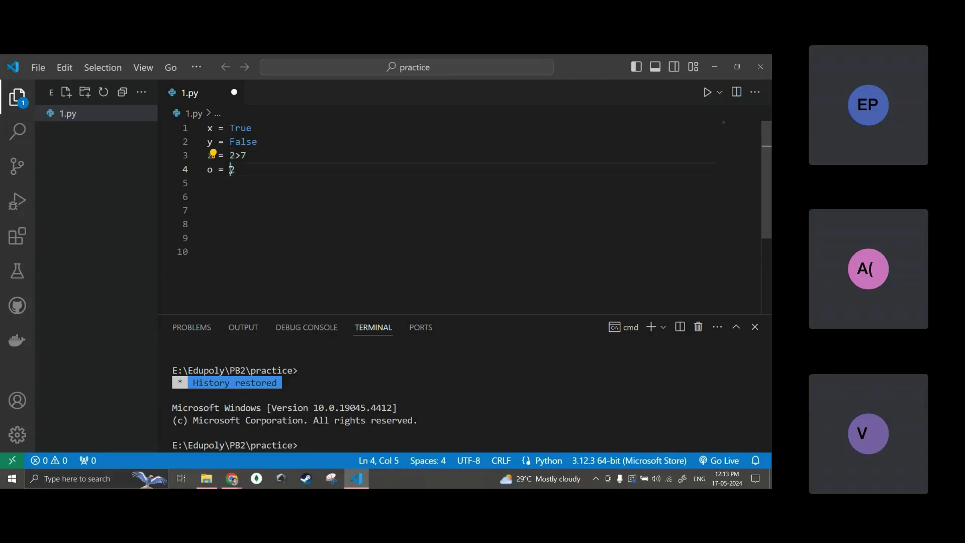
pyautogui.write('bool')
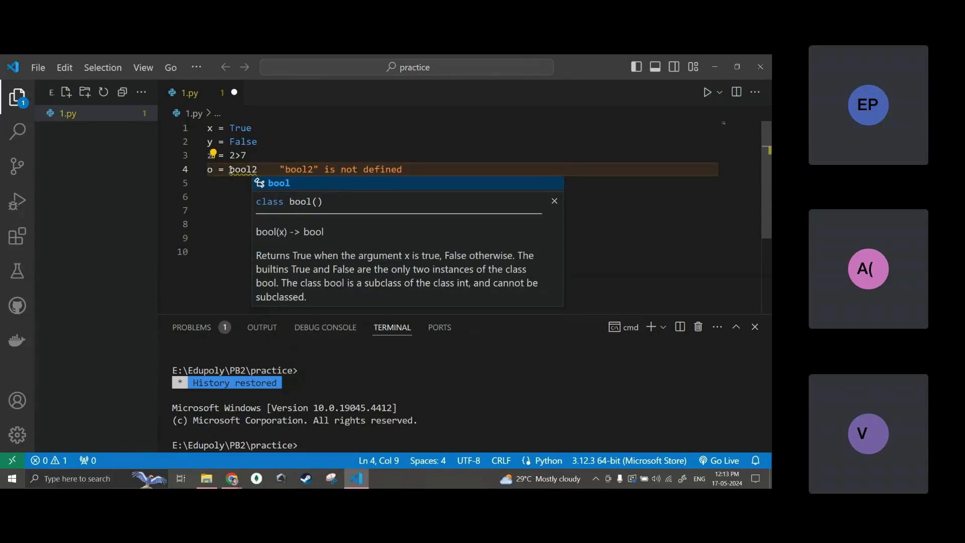
pyautogui.write('(')
pyautogui.click(271, 170)
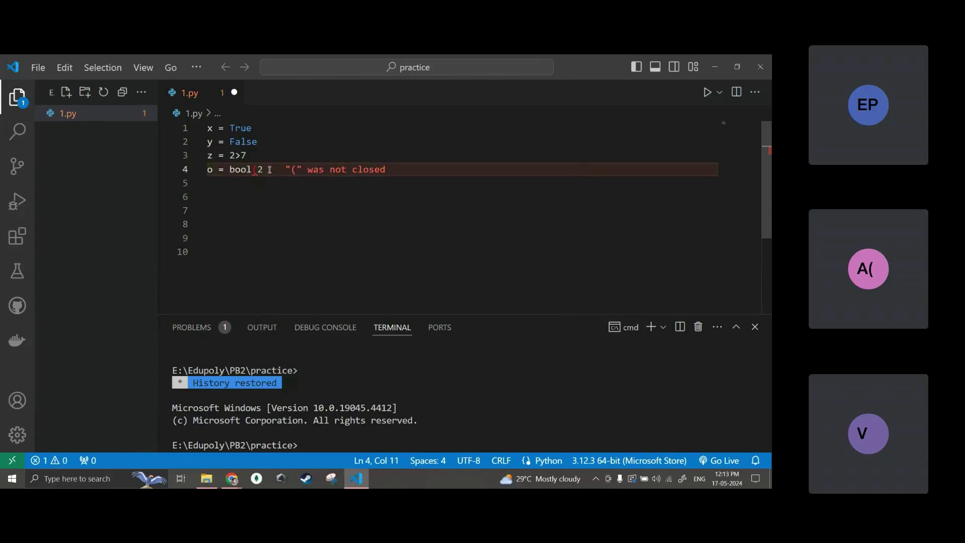
# Step: Complete o = bool(2), add print(o), and run py 1.py in the terminal
pyautogui.write(')')
pyautogui.press('Return')
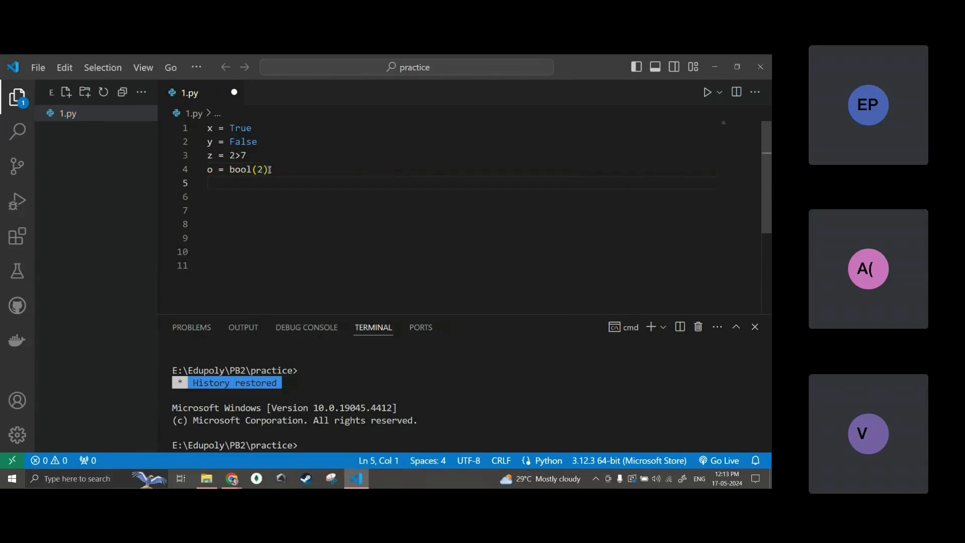
pyautogui.write('print(o')
pyautogui.click(324, 426)
pyautogui.write('py ')
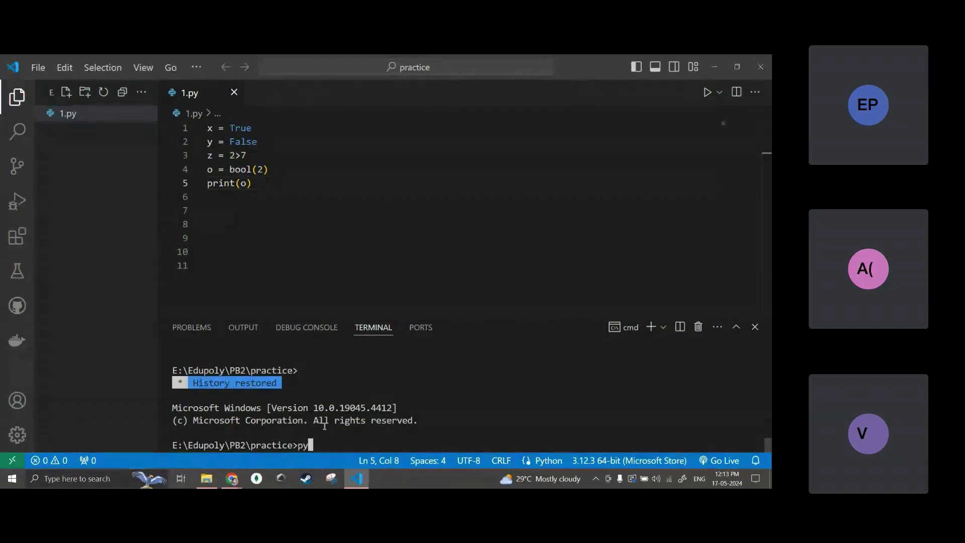
pyautogui.write('1.py')
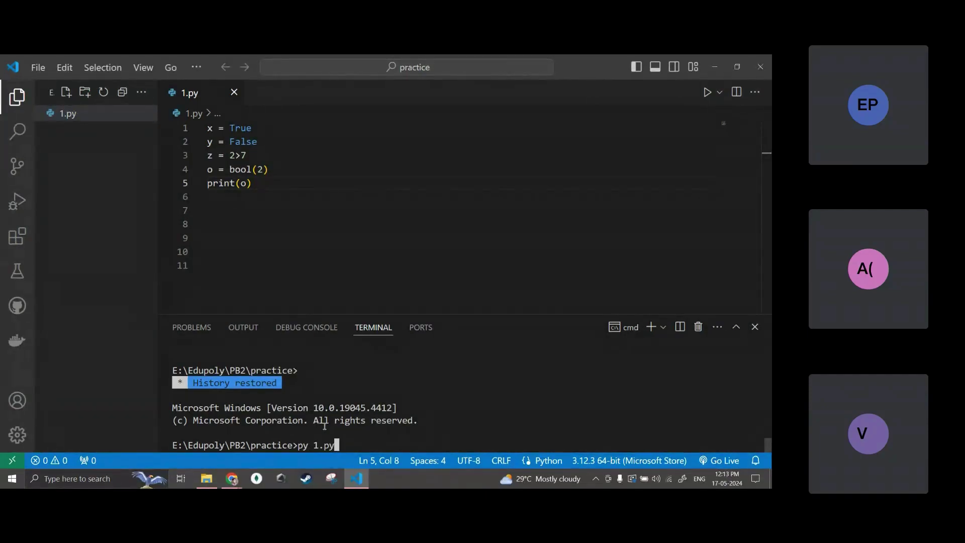
pyautogui.press('Return')
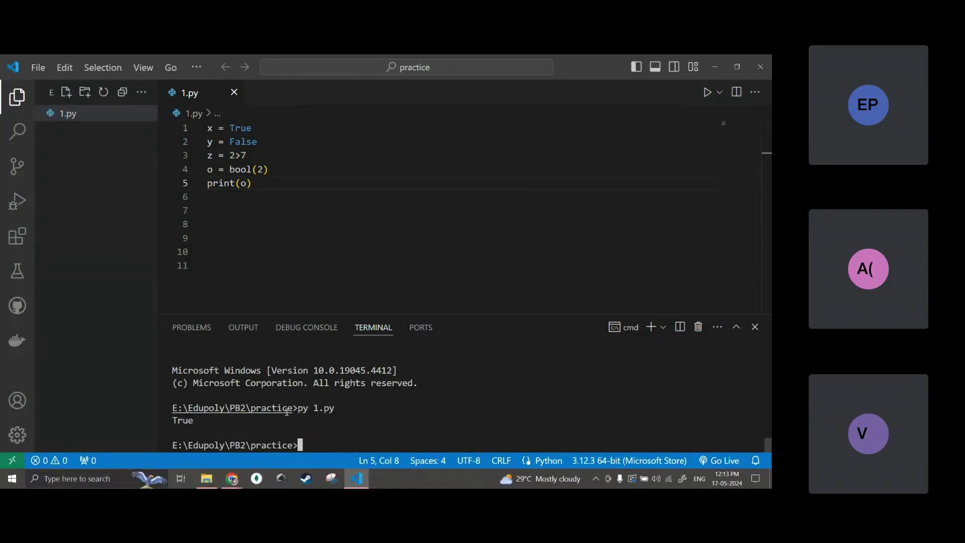
# Step: Change the argument to -2, save, and rerun the script
pyautogui.click(262, 171)
pyautogui.write('-')
pyautogui.press('Right')
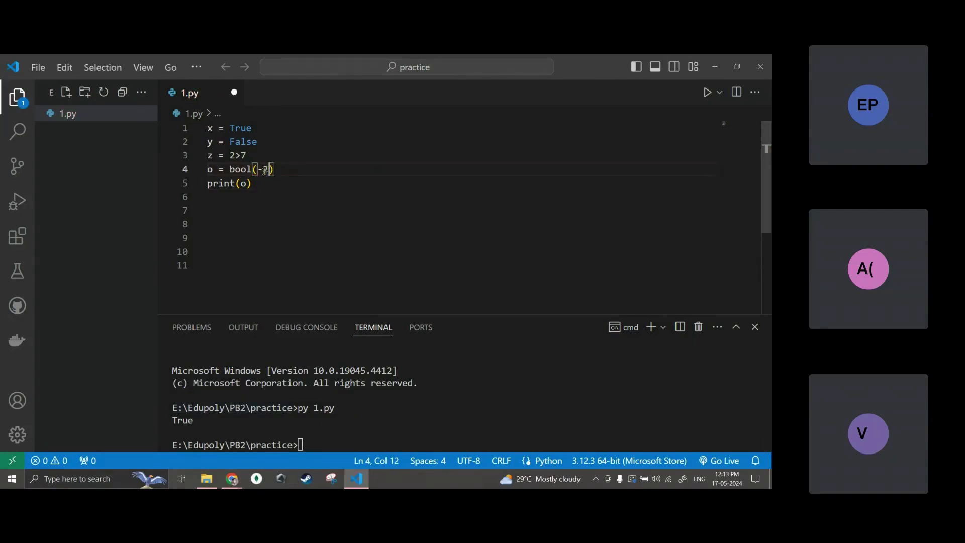
pyautogui.hotkey('ctrl', 's')
pyautogui.click(317, 430)
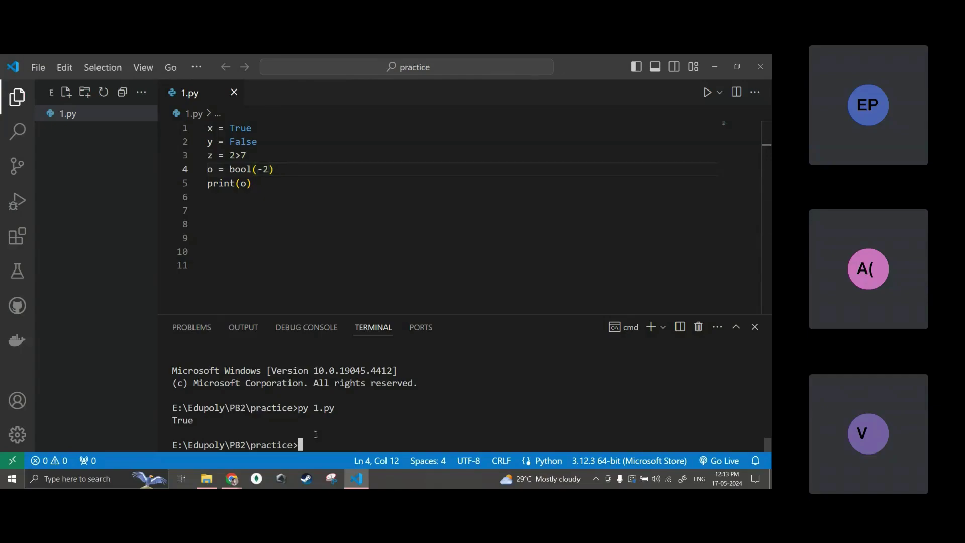
pyautogui.press('Up')
pyautogui.press('Return')
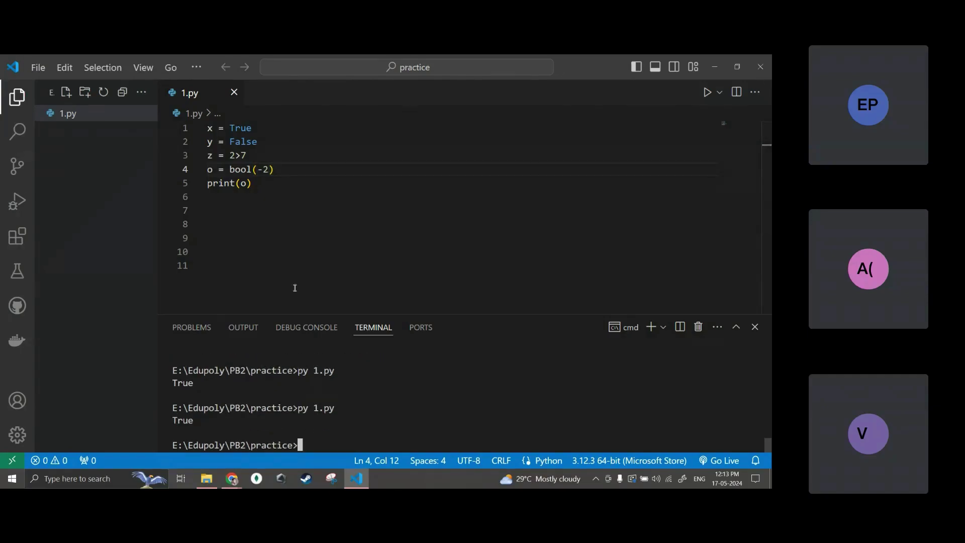
# Step: Change the argument to 0, save, and rerun the script, which prints False
pyautogui.click(272, 170)
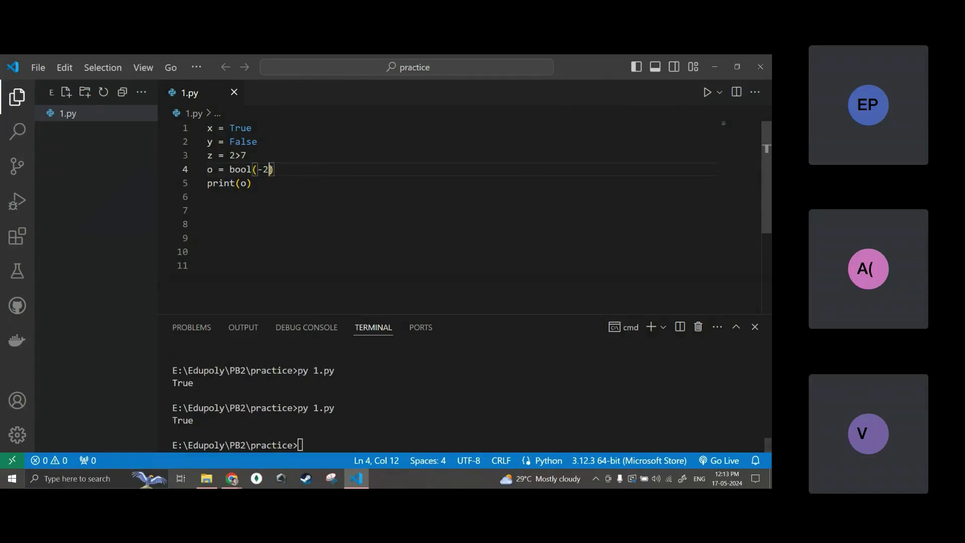
pyautogui.press('BackSpace')
pyautogui.press('BackSpace')
pyautogui.write('0')
pyautogui.hotkey('ctrl', 's')
pyautogui.click(322, 440)
pyautogui.press('Up')
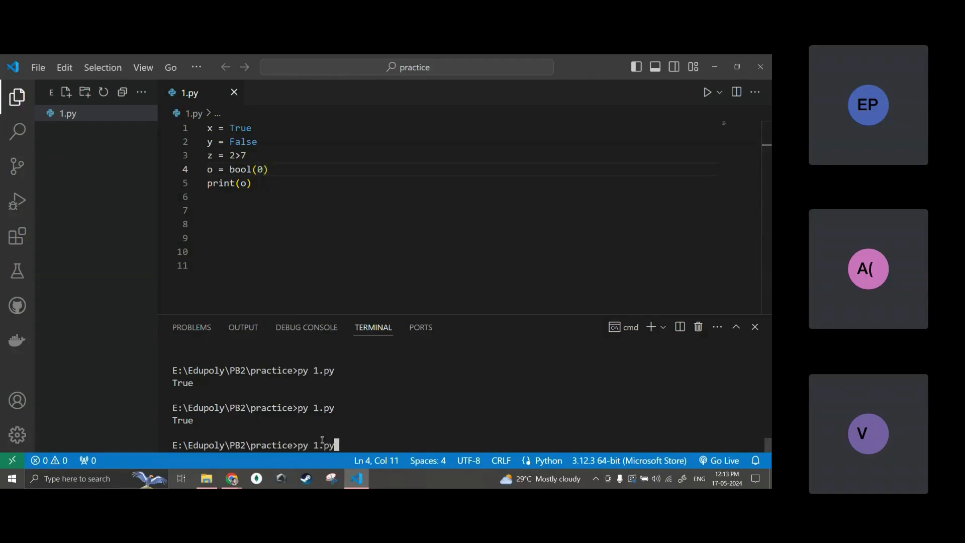
pyautogui.press('Return')
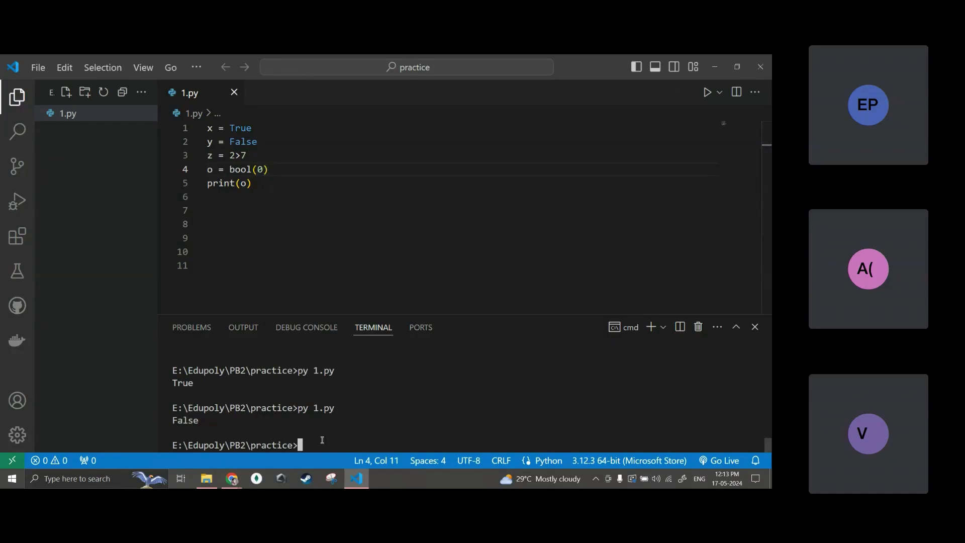
# Step: Change the argument to -78.99, save, and rerun the script, which prints True
pyautogui.click(263, 170)
pyautogui.press('BackSpace')
pyautogui.write('-78')
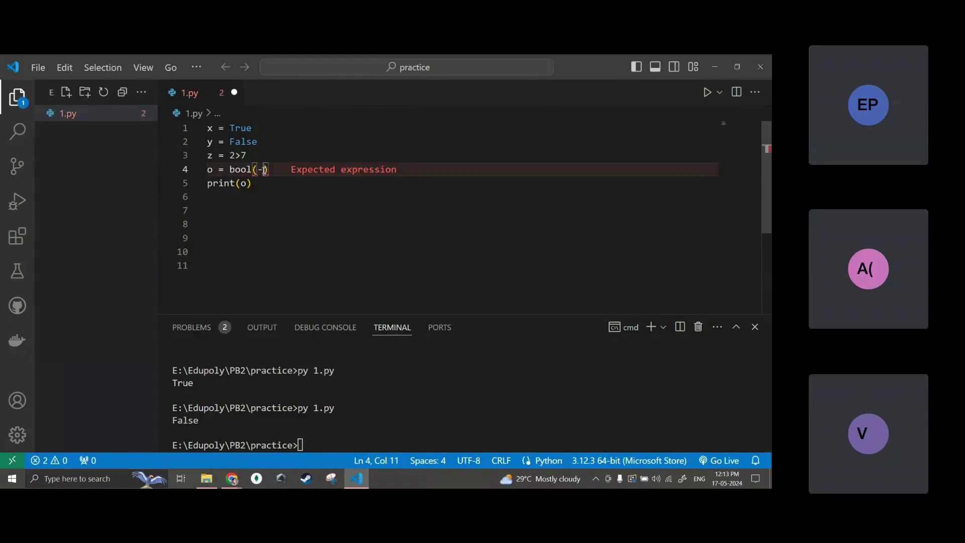
pyautogui.write('.99')
pyautogui.hotkey('ctrl', 's')
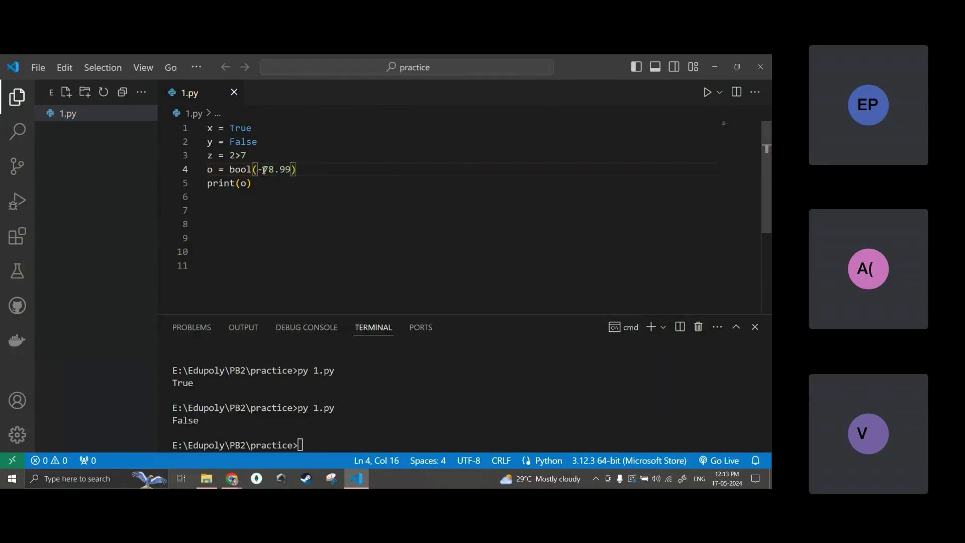
pyautogui.click(334, 444)
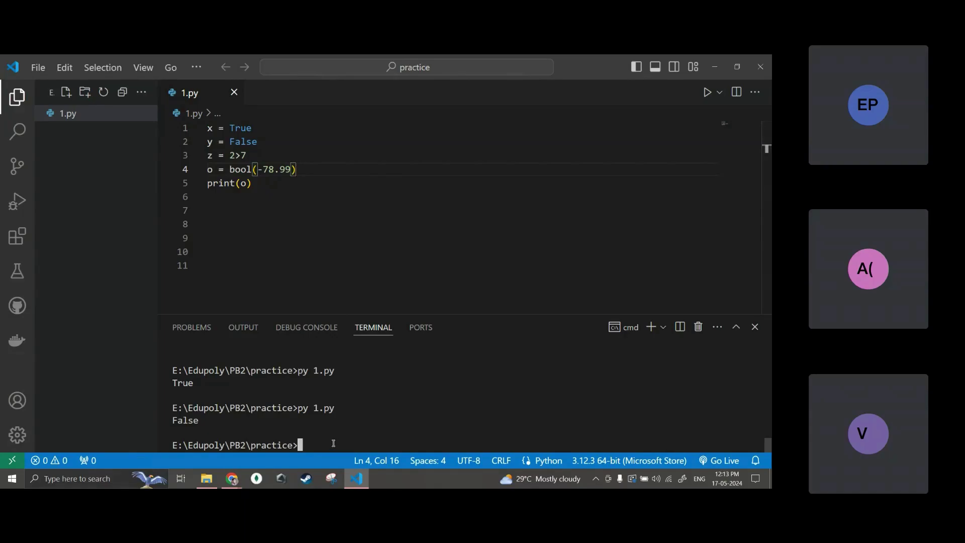
pyautogui.press('Up')
pyautogui.press('Return')
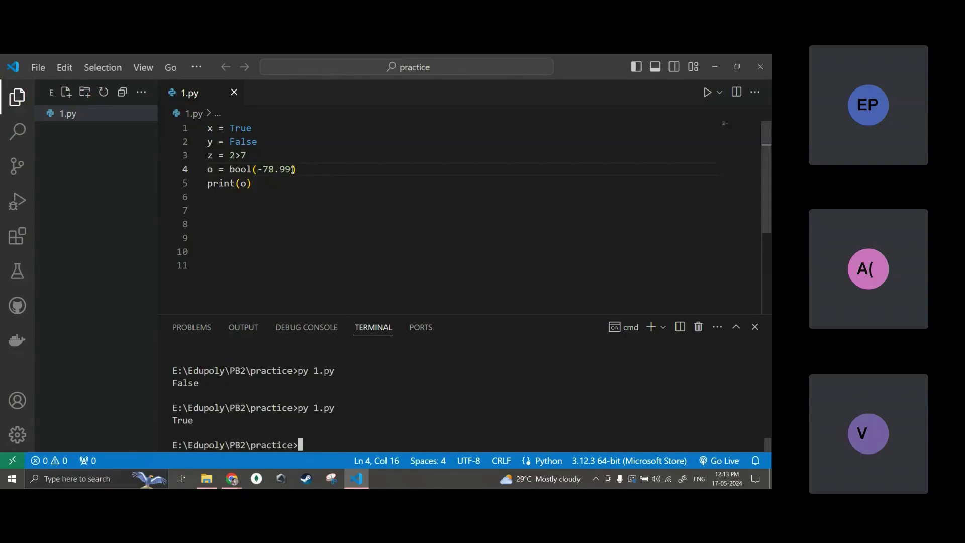
pyautogui.moveTo(291, 169); pyautogui.dragTo(259, 170)
# Step: Set the argument to "hello", save, and rerun the script, which prints True
pyautogui.press('BackSpace')
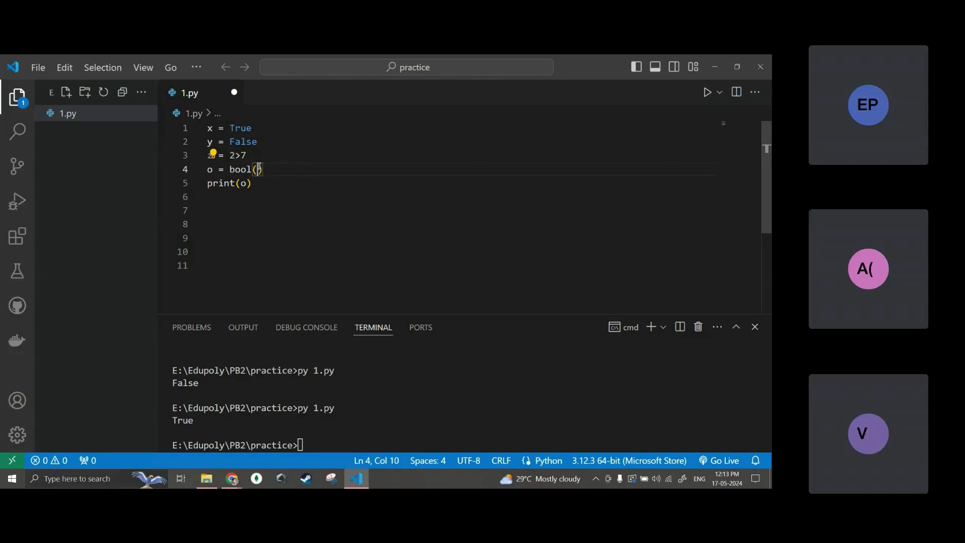
pyautogui.write('"hello')
pyautogui.hotkey('ctrl', 's')
pyautogui.click(348, 225)
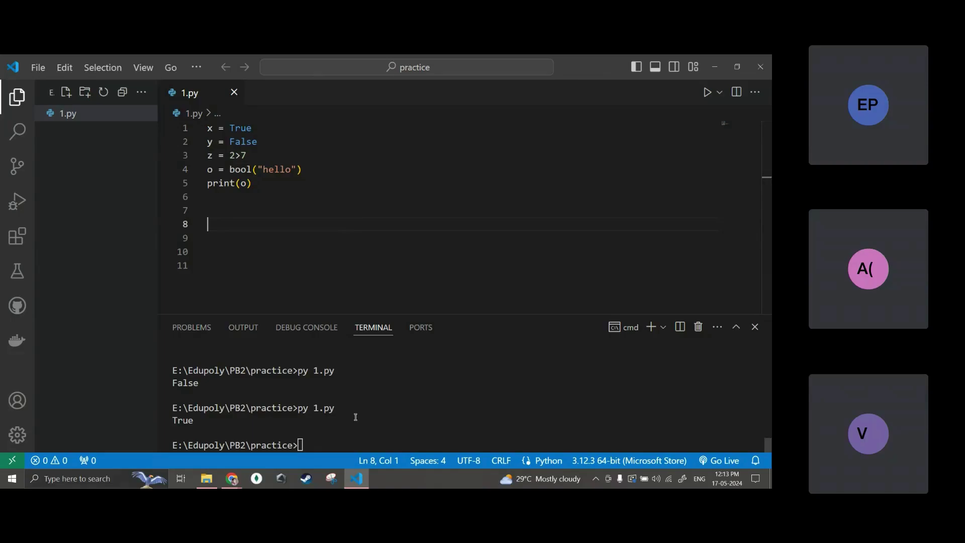
pyautogui.click(322, 434)
pyautogui.press('Up')
pyautogui.press('Return')
# Step: Empty the string to "", save, and rerun the script, which prints False
pyautogui.doubleClick(280, 169)
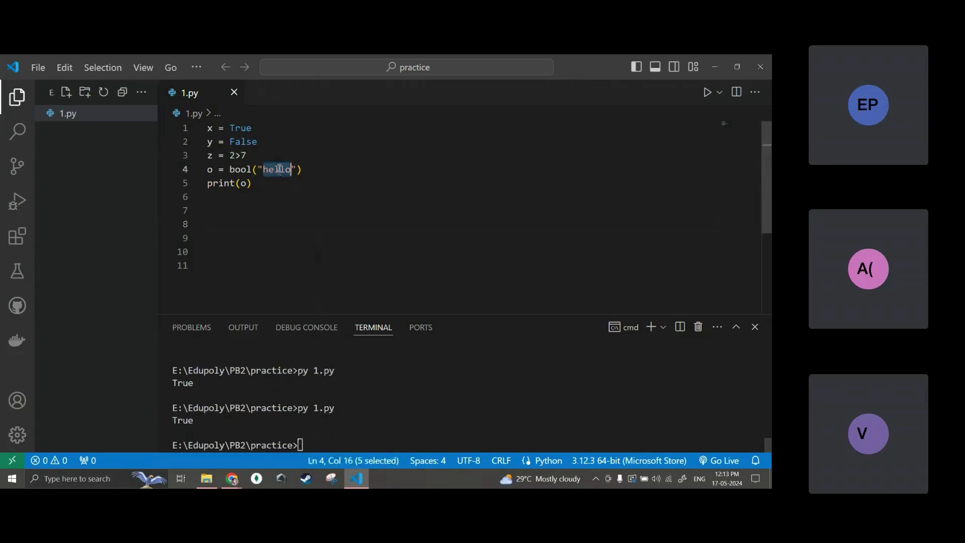
pyautogui.press('BackSpace')
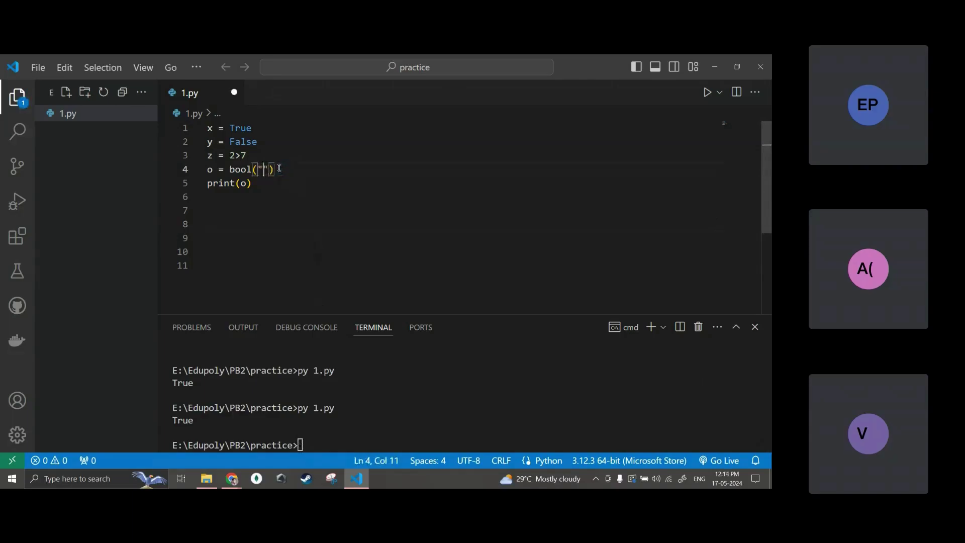
pyautogui.hotkey('ctrl', 's')
pyautogui.click(319, 438)
pyautogui.press('Up')
pyautogui.press('Return')
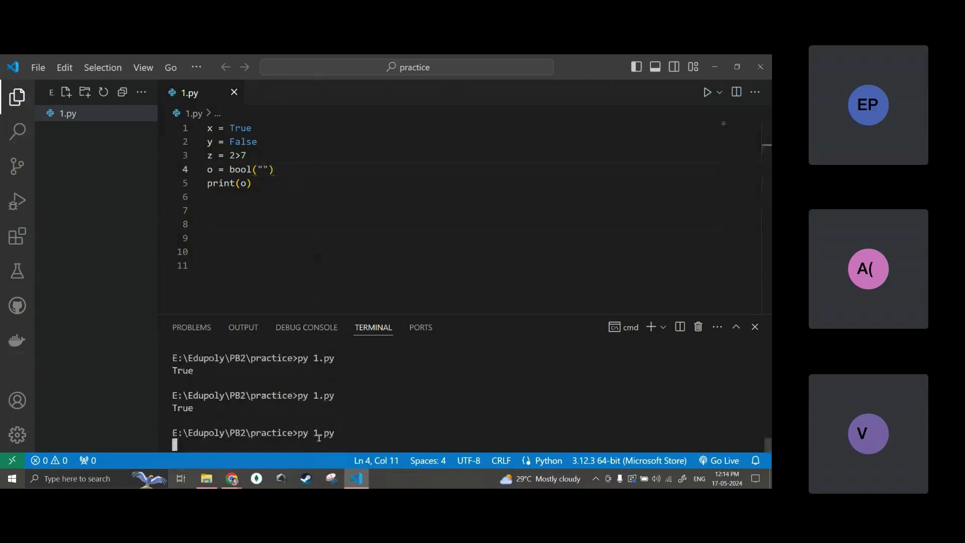
# Step: Use a single-space string " ", save, and rerun the script, which prints True
pyautogui.click(264, 169)
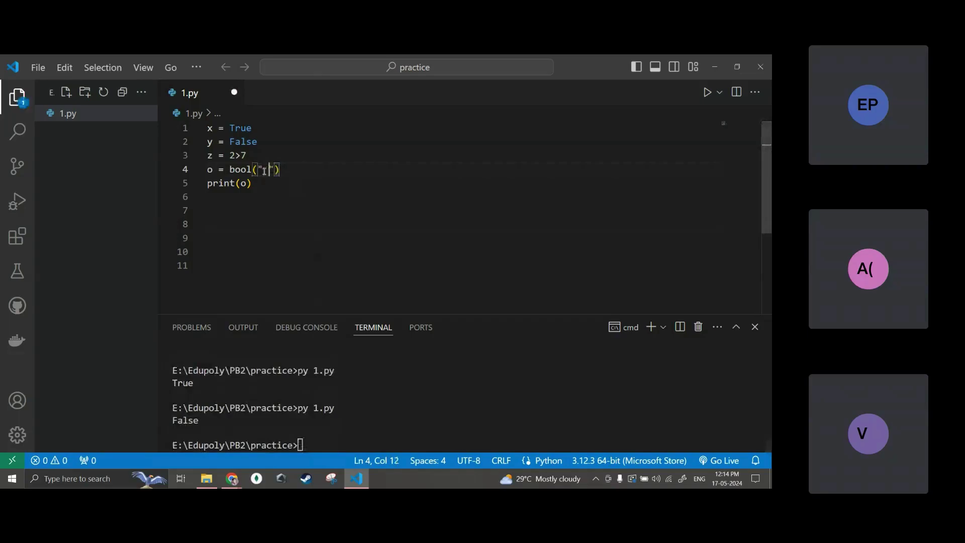
pyautogui.hotkey('ctrl', 's')
pyautogui.click(320, 445)
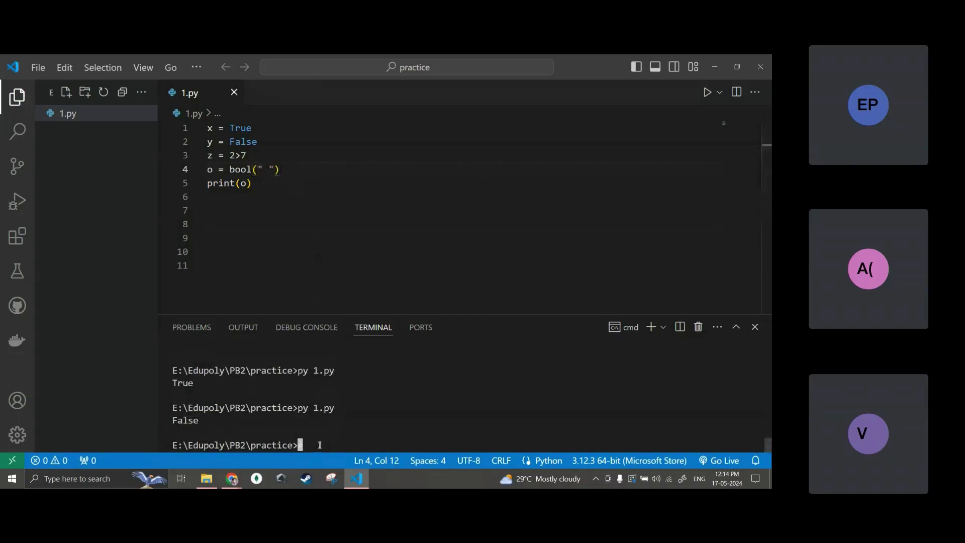
pyautogui.press('Up')
pyautogui.press('Return')
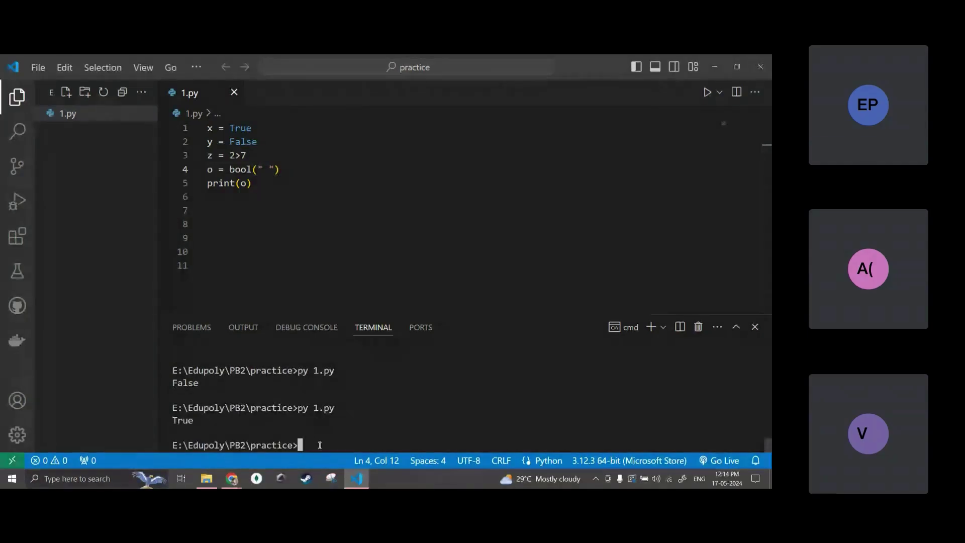
# Step: Highlight line 4, lines 4–5 and the bool argument to explain the code
pyautogui.click(285, 170)
pyautogui.moveTo(285, 170); pyautogui.dragTo(200, 172)
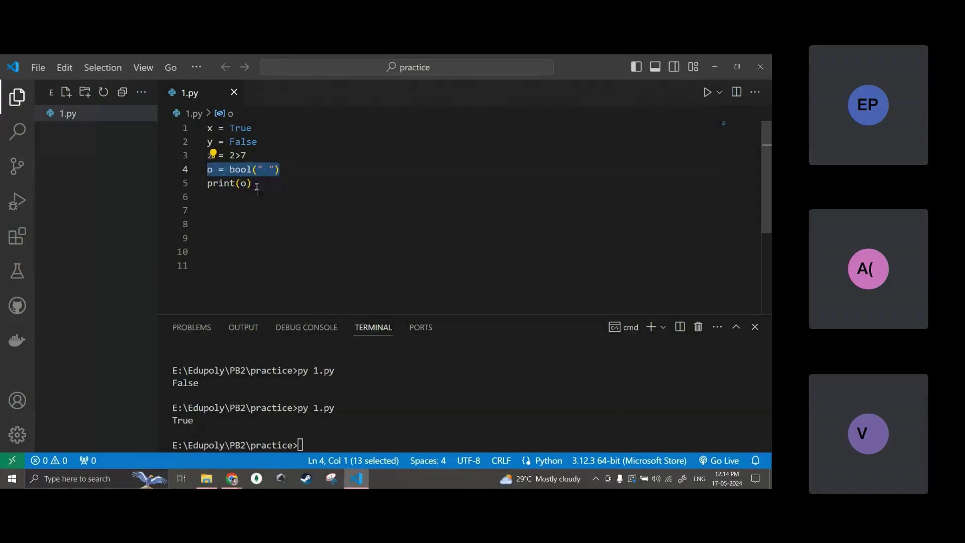
pyautogui.moveTo(252, 183); pyautogui.dragTo(205, 172)
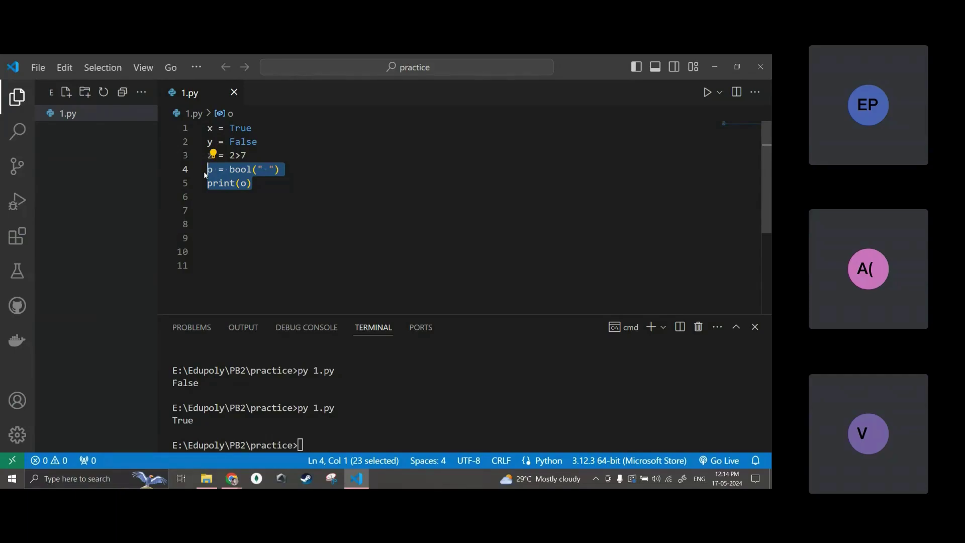
pyautogui.click(294, 187)
pyautogui.click(259, 170)
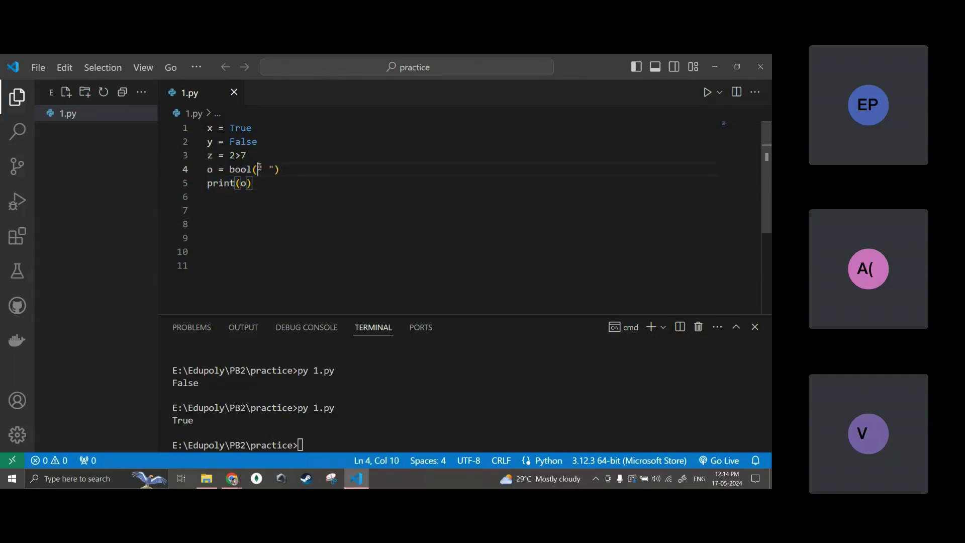
pyautogui.moveTo(259, 170); pyautogui.dragTo(207, 128)
pyautogui.click(246, 155)
pyautogui.moveTo(254, 169); pyautogui.dragTo(281, 171)
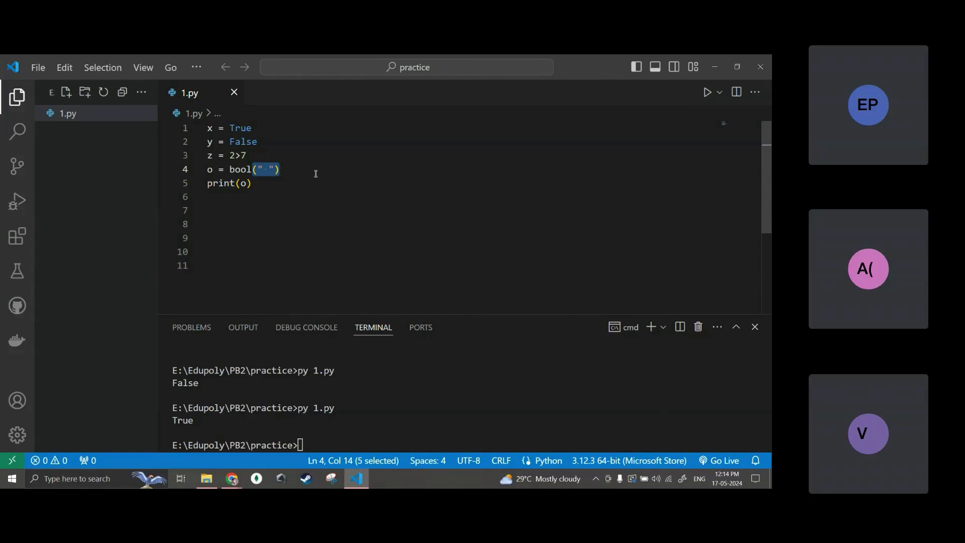
pyautogui.click(276, 170)
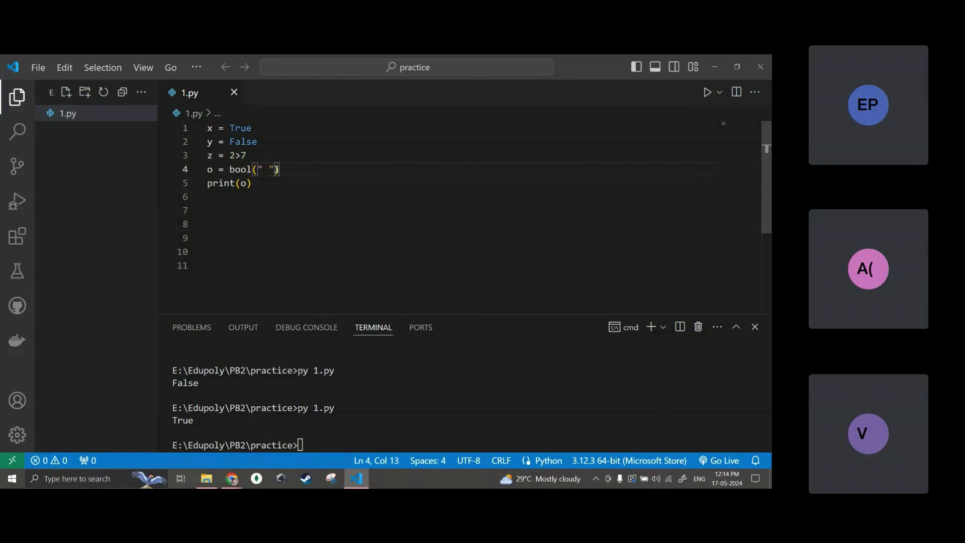
# Step: Replace the argument with 45, save, and rerun py 1.py, which prints True
pyautogui.press('BackSpace')
pyautogui.press('BackSpace')
pyautogui.press('BackSpace')
pyautogui.write('45')
pyautogui.hotkey('ctrl', 's')
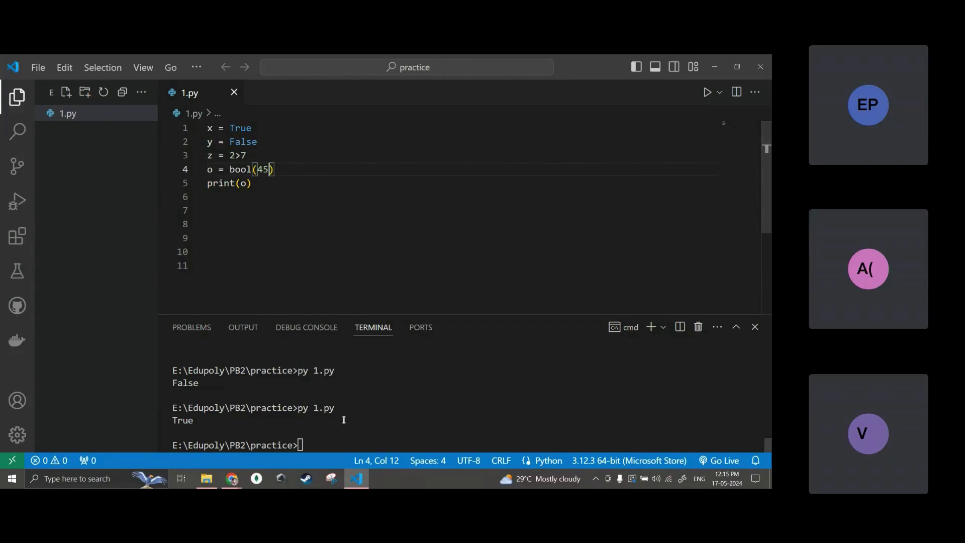
pyautogui.click(320, 440)
pyautogui.press('Up')
pyautogui.press('Return')
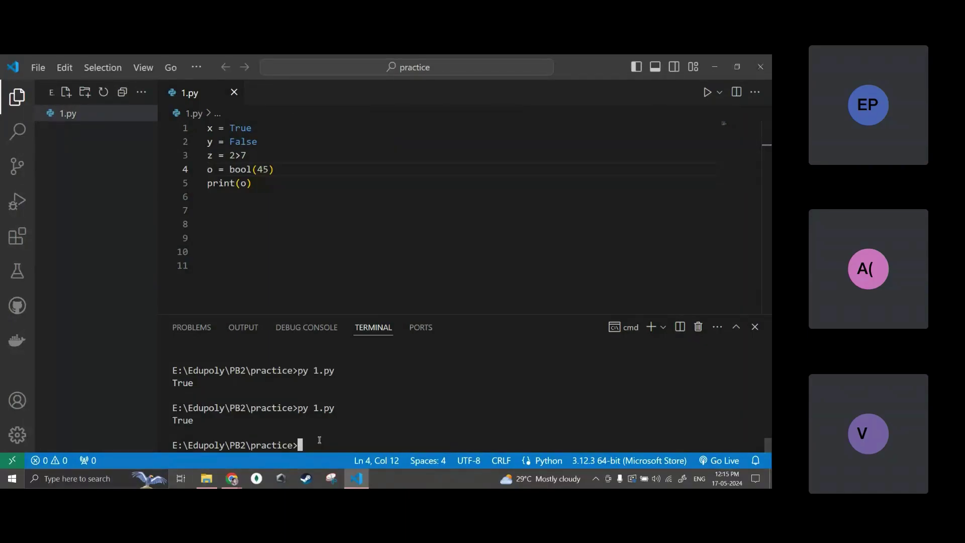
pyautogui.click(270, 170)
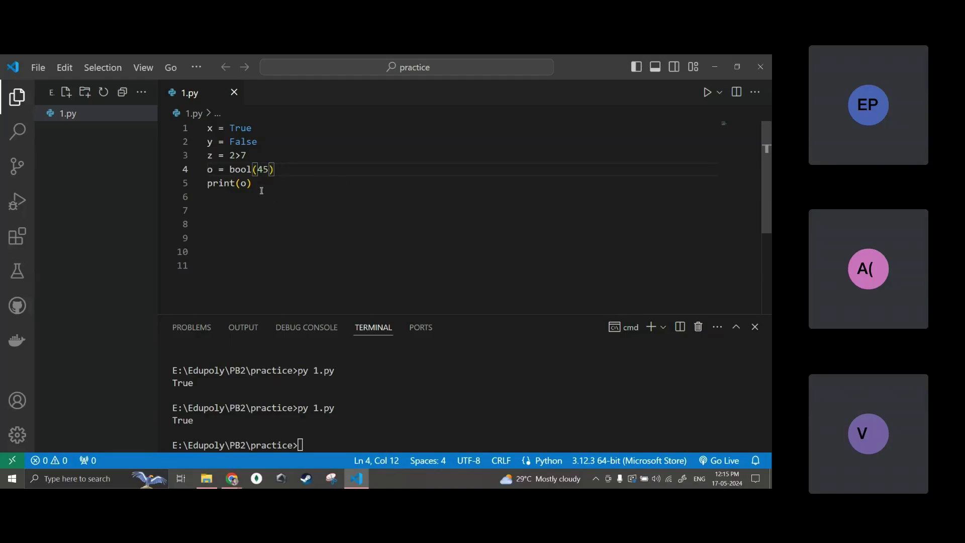
# Step: Delete all five lines from 1.py and switch to the Chrome assignments page
pyautogui.moveTo(258, 183); pyautogui.dragTo(194, 120)
pyautogui.press('BackSpace')
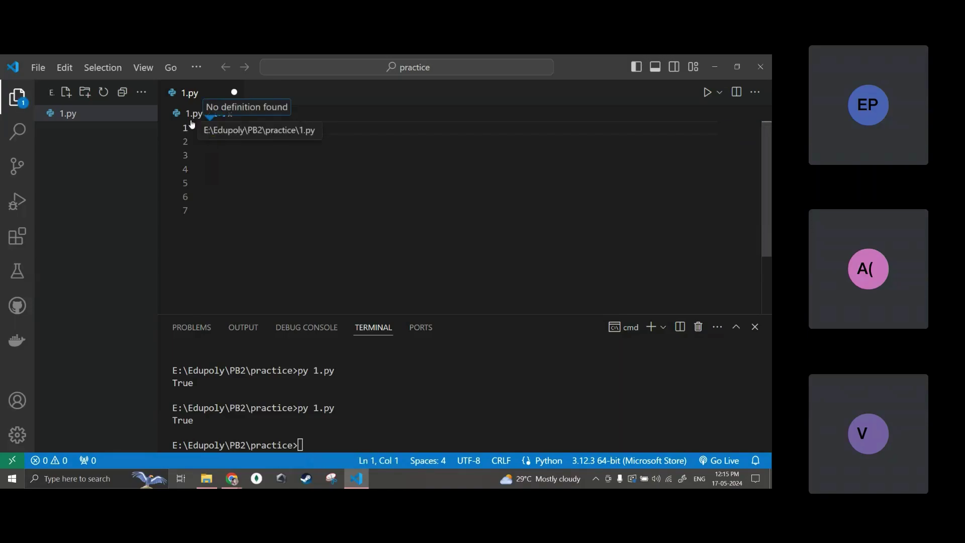
pyautogui.click(349, 235)
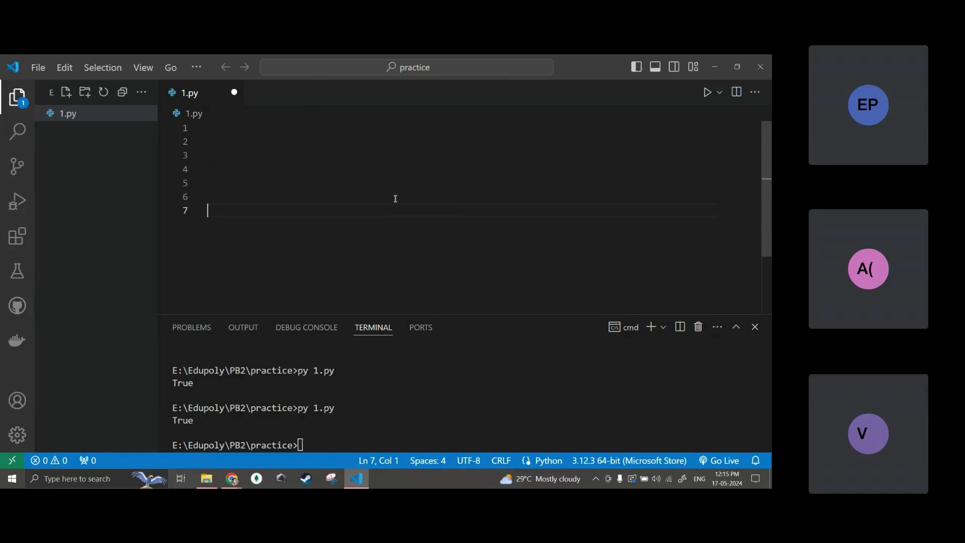
pyautogui.hotkey('alt', 'Tab')
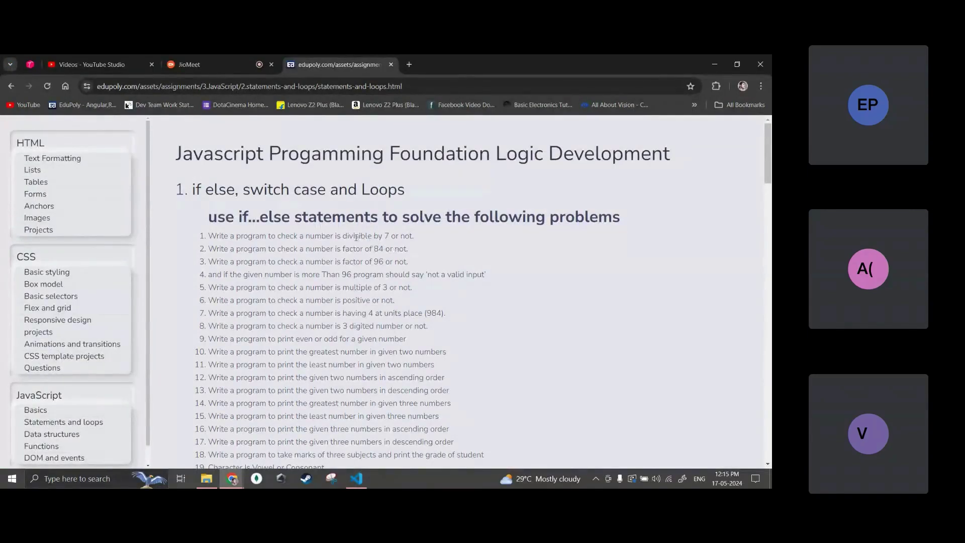
# Step: Highlight 'divisible by 7 or not' in problem 1, then return to the empty 1.py
pyautogui.moveTo(345, 236); pyautogui.dragTo(423, 241)
pyautogui.click(388, 237)
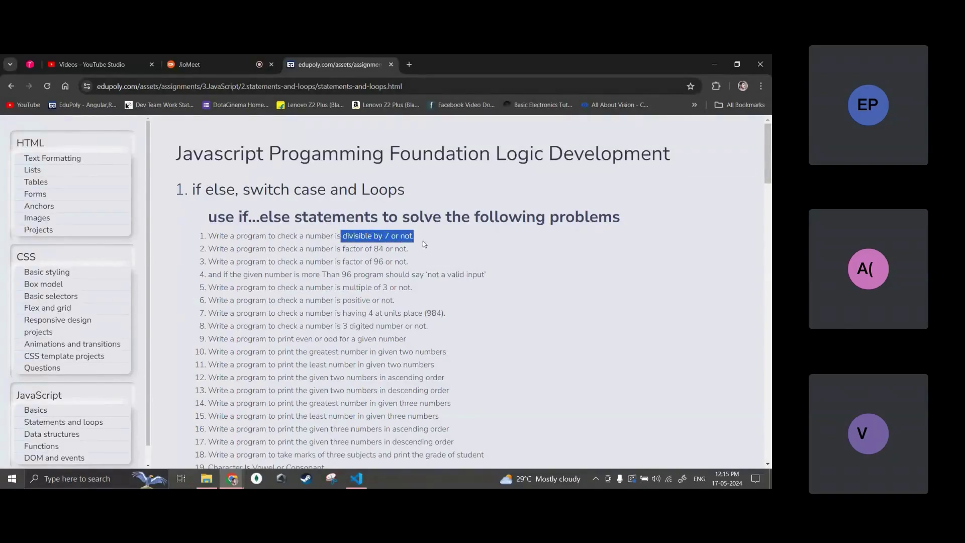
pyautogui.hotkey('alt', 'Tab')
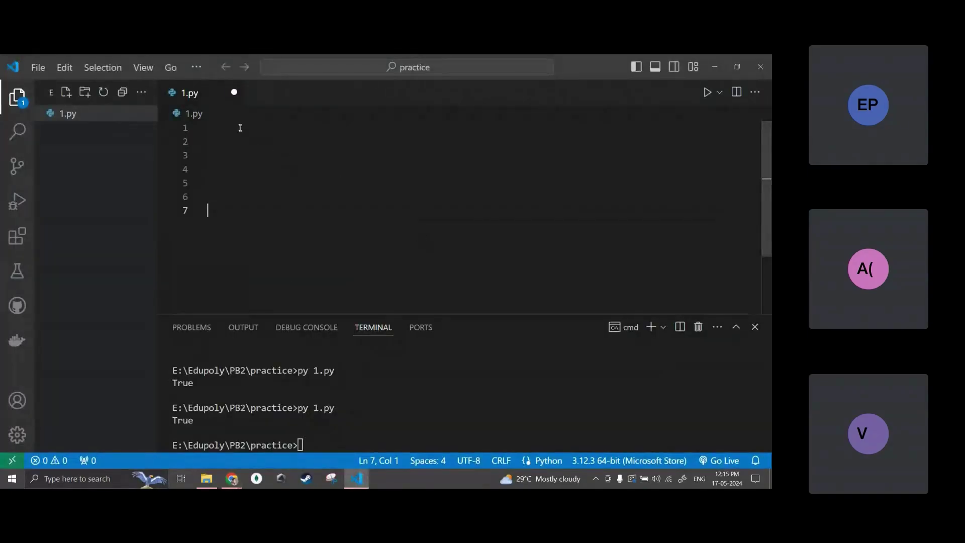
pyautogui.click(237, 127)
# Step: Switch through the browser windows to bring the JioMeet call tab to the front
pyautogui.click(232, 479)
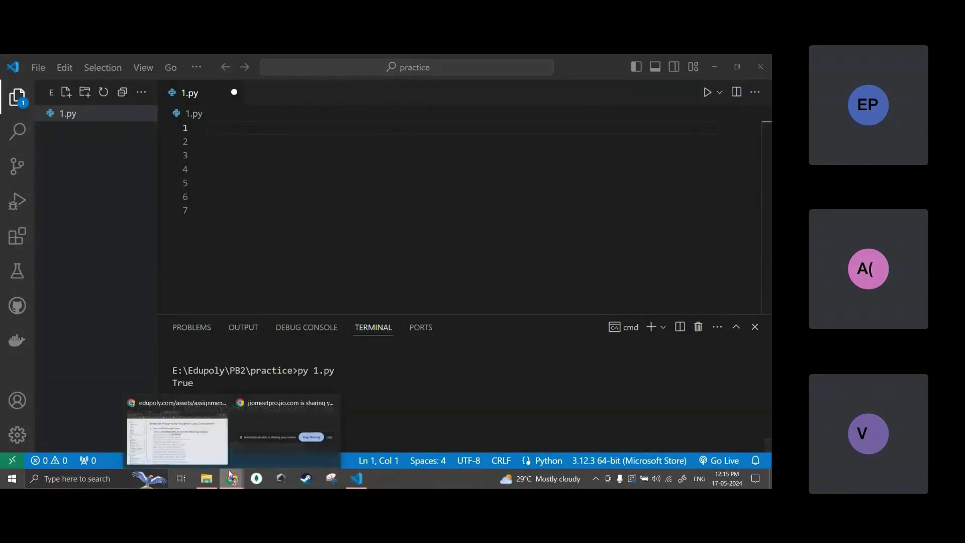
pyautogui.click(191, 425)
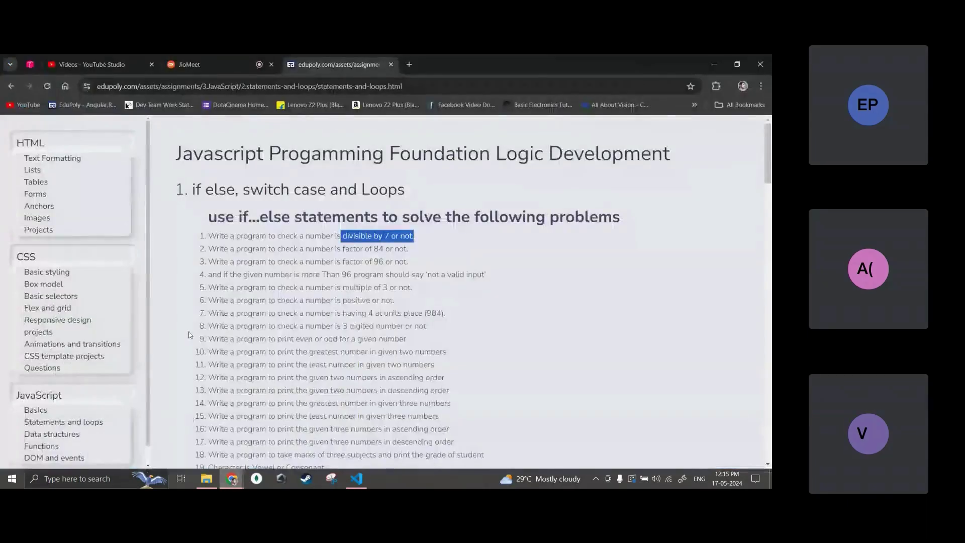
pyautogui.click(183, 56)
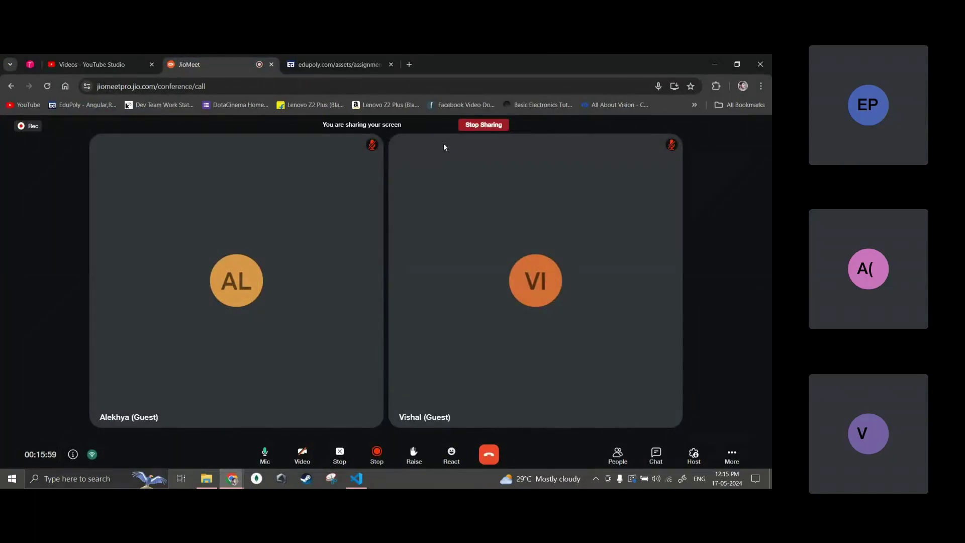
pyautogui.click(718, 55)
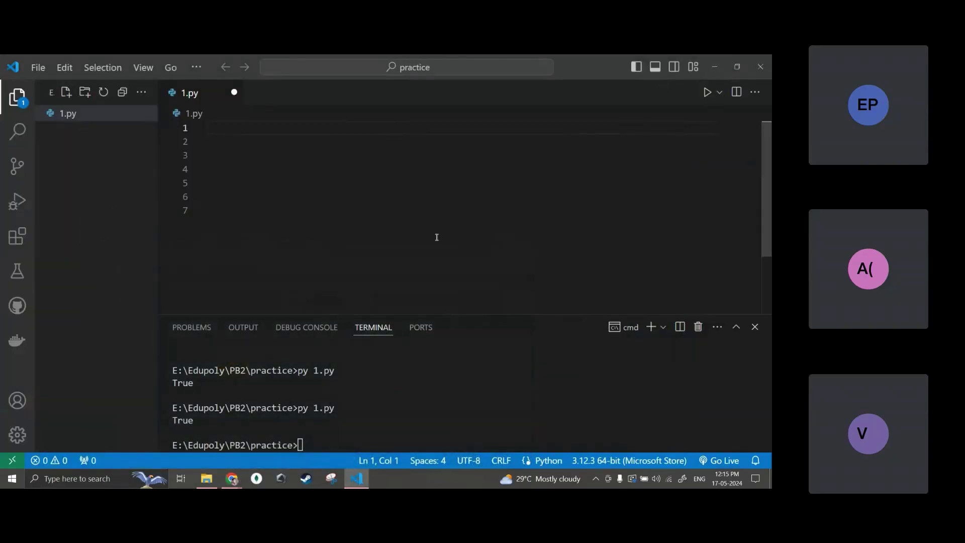
pyautogui.hotkey('alt', 'Tab')
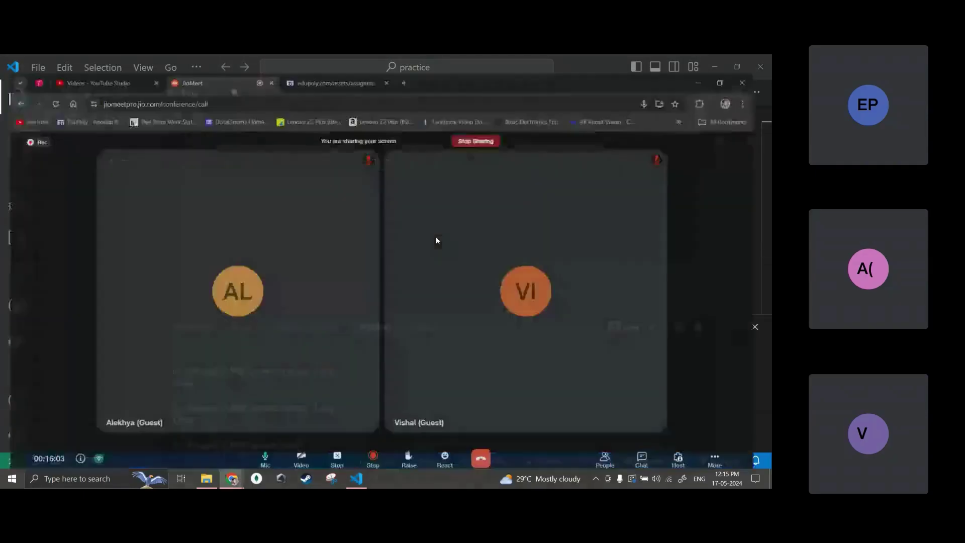
# Step: Switch to the edupoly.com tab showing the JavaScript if...else assignments
pyautogui.click(337, 64)
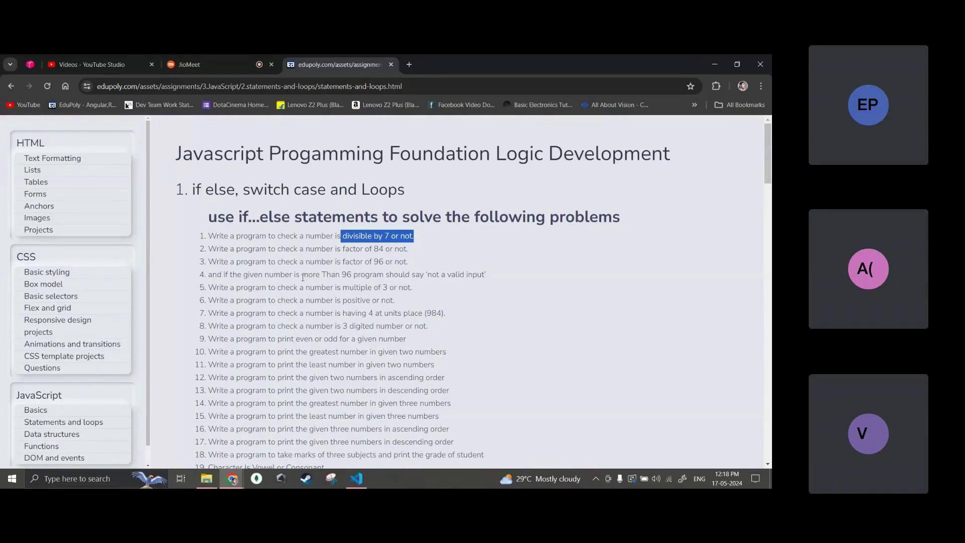
# Step: Return to the JioMeet call and open its chat to show the '%7 !=0' suggestion
pyautogui.click(246, 65)
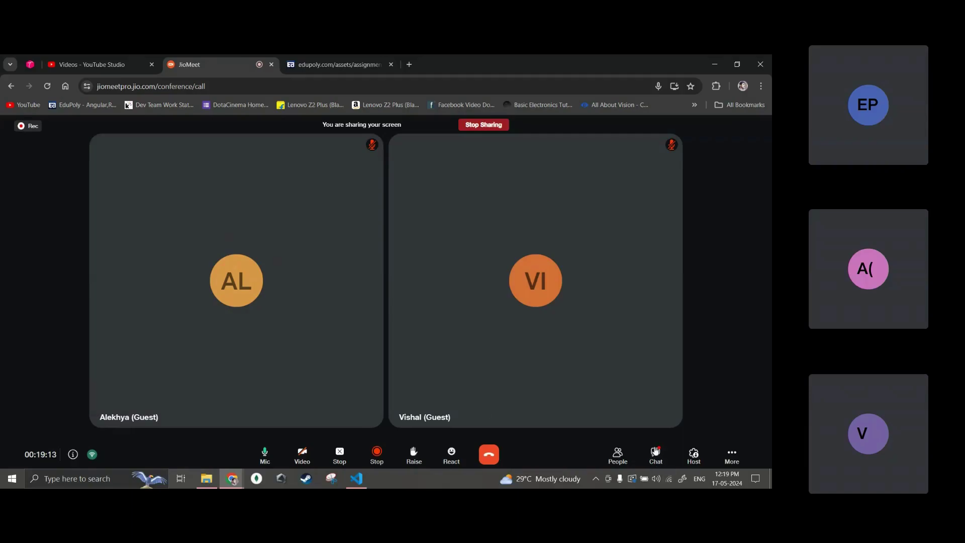
pyautogui.click(656, 451)
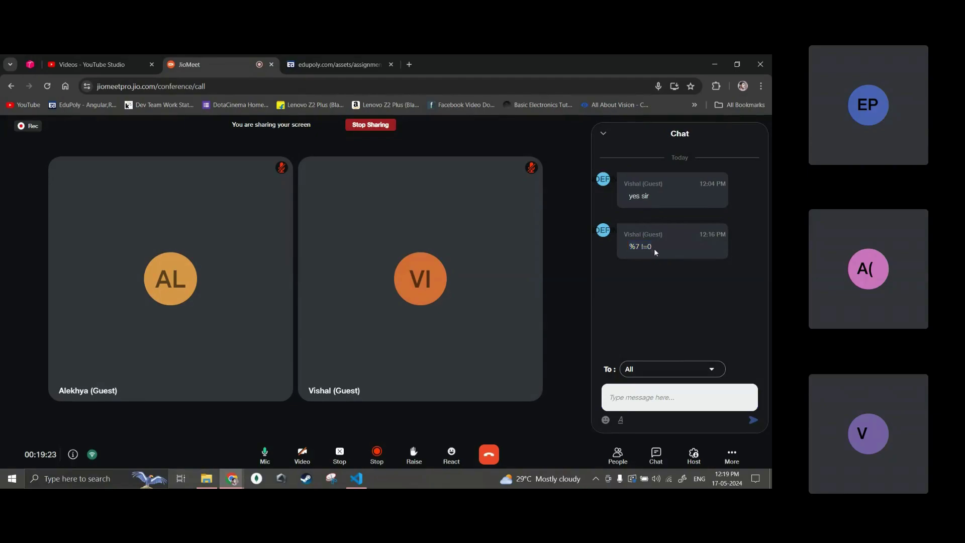
# Step: Highlight the '%7 !=0' chat message and the word 'reminder' while discussing them
pyautogui.moveTo(654, 250); pyautogui.dragTo(628, 250)
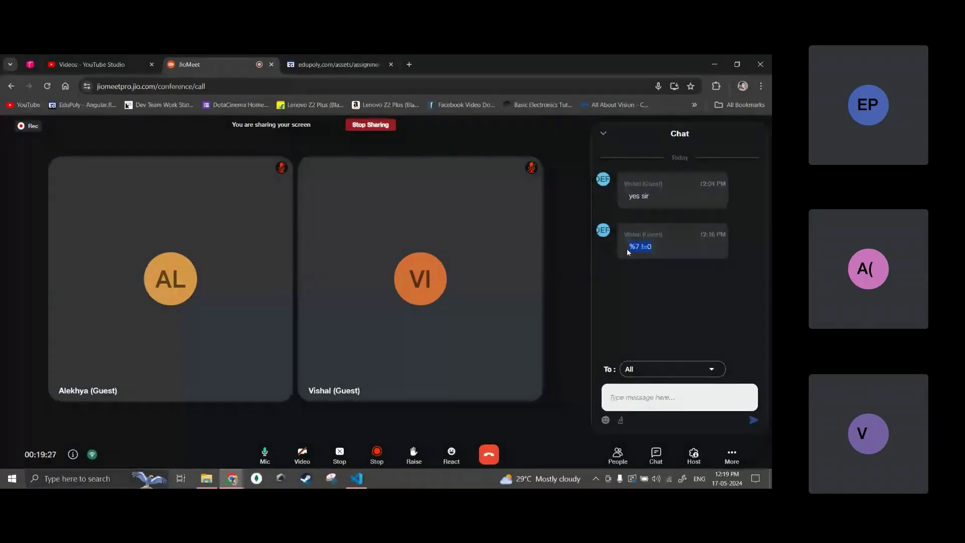
pyautogui.click(659, 253)
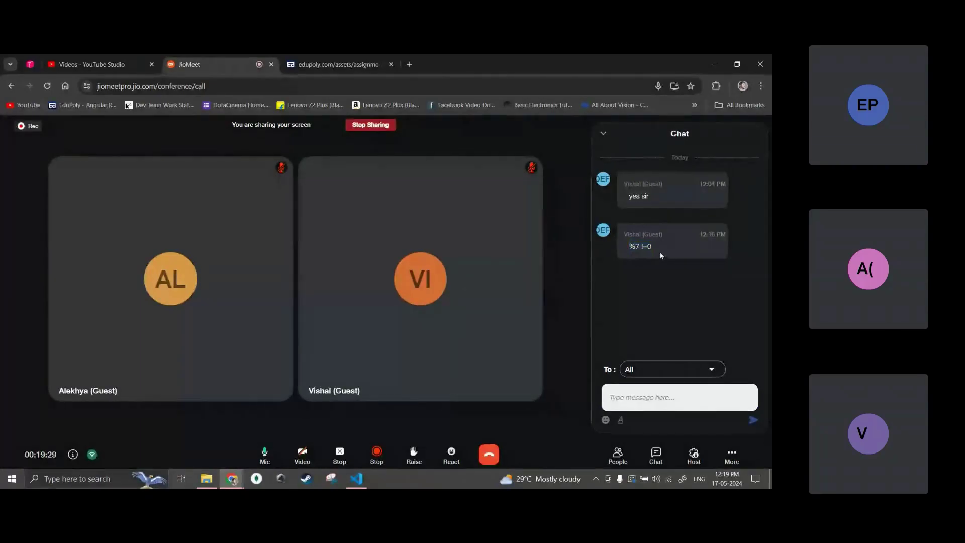
pyautogui.moveTo(660, 254); pyautogui.dragTo(629, 246)
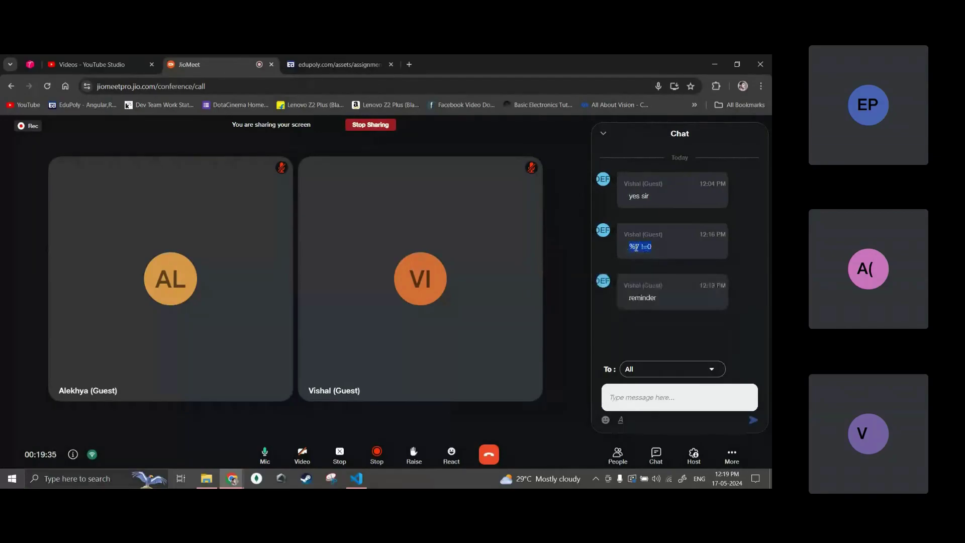
pyautogui.doubleClick(652, 298)
pyautogui.moveTo(652, 251); pyautogui.dragTo(614, 242)
pyautogui.click(654, 254)
# Step: Highlight 'reminder' and '%7 !=0' once more, then close the chat panel
pyautogui.doubleClick(652, 297)
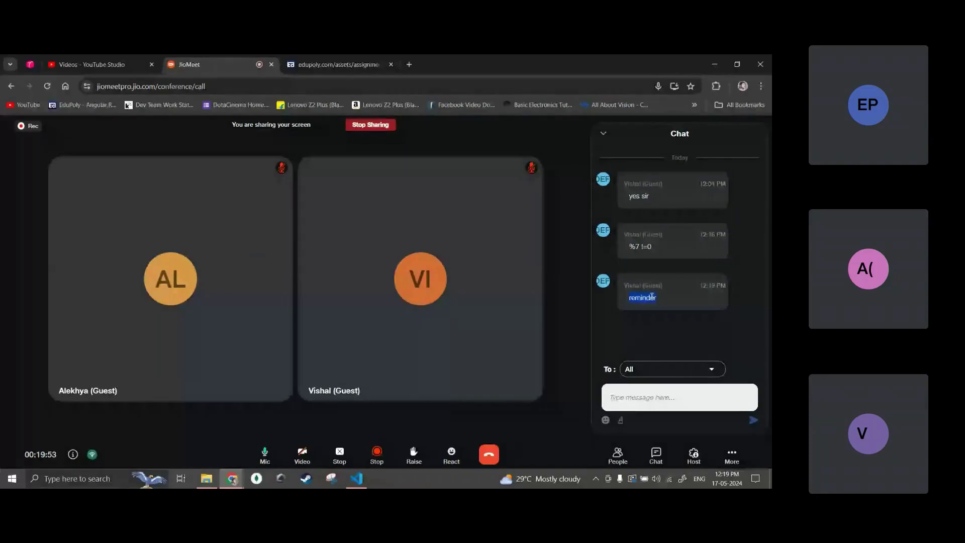
pyautogui.moveTo(652, 247); pyautogui.dragTo(632, 250)
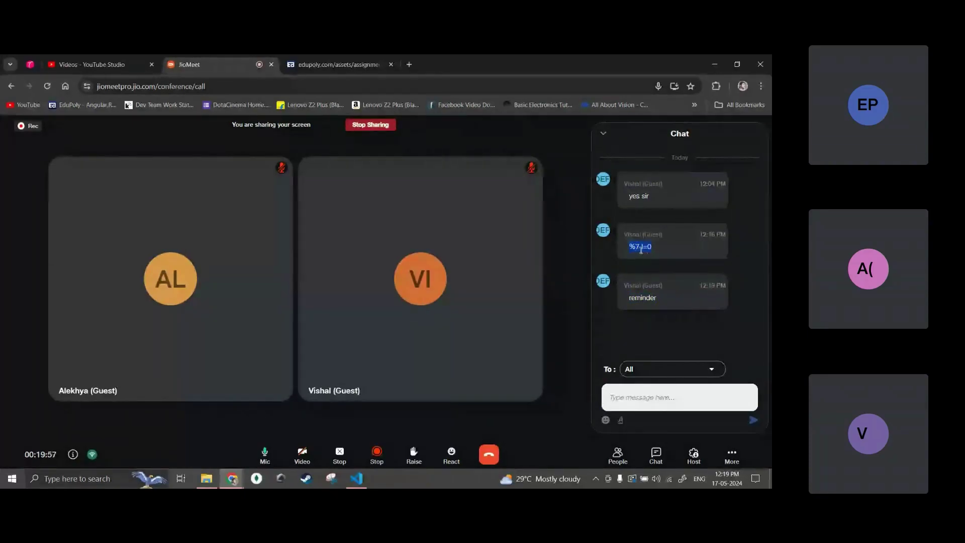
pyautogui.click(611, 135)
pyautogui.click(612, 160)
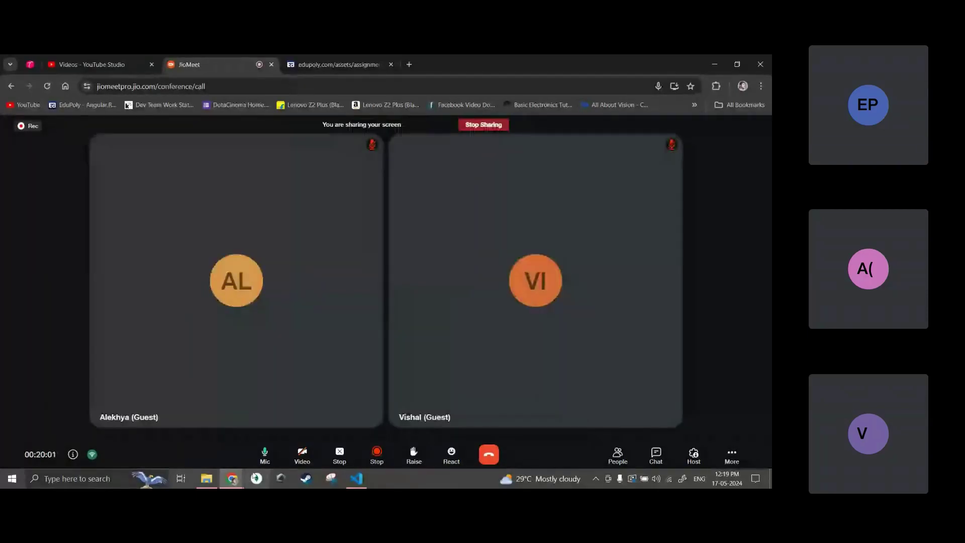
# Step: Launch Paint from a Windows search for 'mspaint'
pyautogui.click(78, 483)
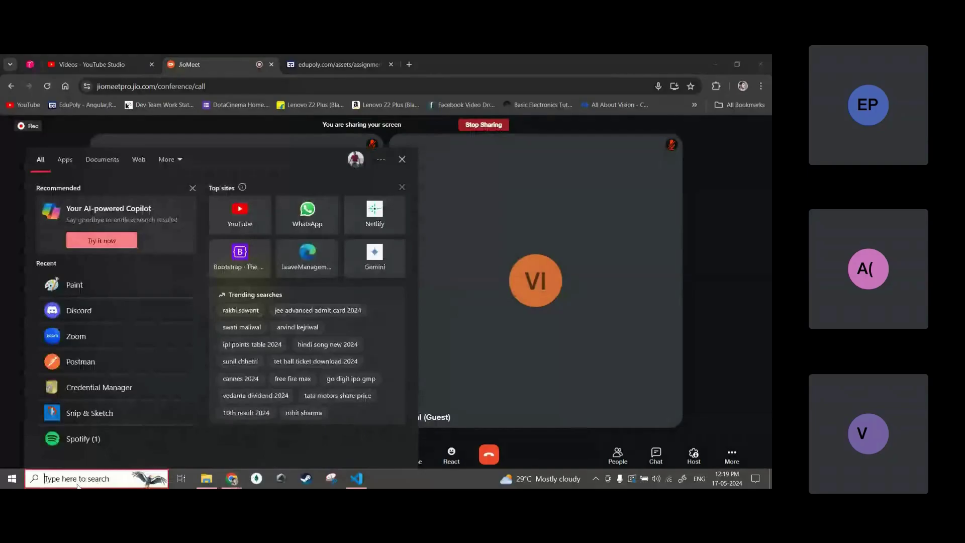
pyautogui.write('mspainty')
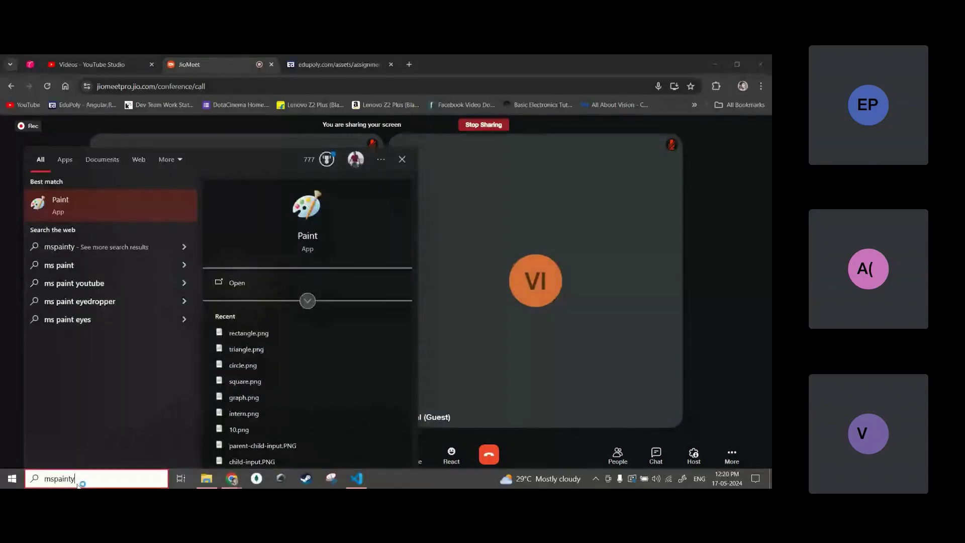
pyautogui.press('Return')
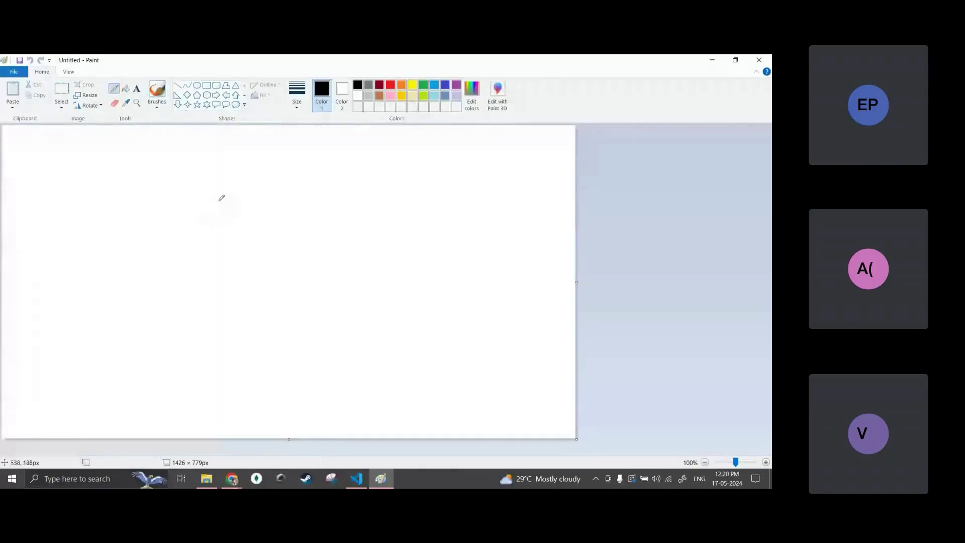
# Step: Hand-draw 7)49 as long division with quotient 7, product 49, remainder 0, and circle 49
pyautogui.moveTo(219, 201)
pyautogui.mouseDown()
pyautogui.moveTo(250, 274)
pyautogui.moveTo(333, 154)
pyautogui.mouseUp()
pyautogui.moveTo(283, 204); pyautogui.dragTo(304, 247)
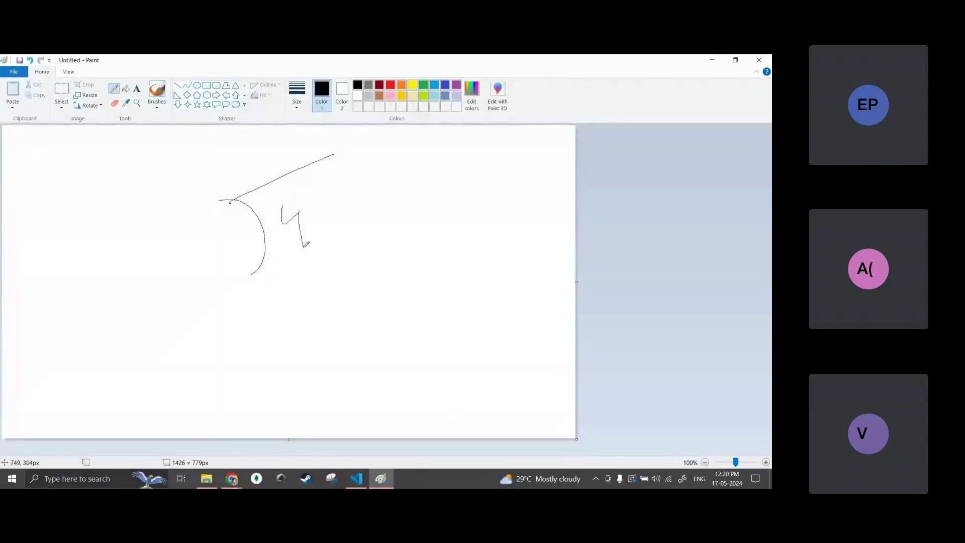
pyautogui.moveTo(327, 187)
pyautogui.mouseDown()
pyautogui.moveTo(314, 201)
pyautogui.moveTo(334, 229)
pyautogui.mouseUp()
pyautogui.moveTo(219, 223)
pyautogui.mouseDown()
pyautogui.moveTo(234, 245)
pyautogui.moveTo(244, 232)
pyautogui.mouseUp()
pyautogui.moveTo(272, 148)
pyautogui.mouseDown()
pyautogui.moveTo(283, 145)
pyautogui.moveTo(283, 174)
pyautogui.moveTo(296, 154)
pyautogui.mouseUp()
pyautogui.moveTo(300, 262)
pyautogui.mouseDown()
pyautogui.moveTo(320, 286)
pyautogui.moveTo(322, 312)
pyautogui.mouseUp()
pyautogui.moveTo(343, 243); pyautogui.dragTo(352, 294)
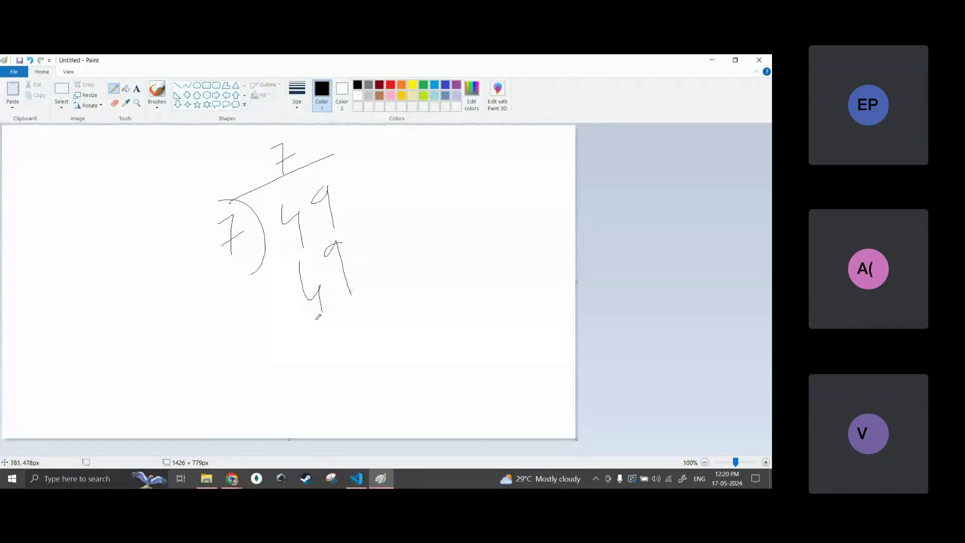
pyautogui.moveTo(312, 326); pyautogui.dragTo(403, 274)
pyautogui.moveTo(347, 323); pyautogui.dragTo(346, 332)
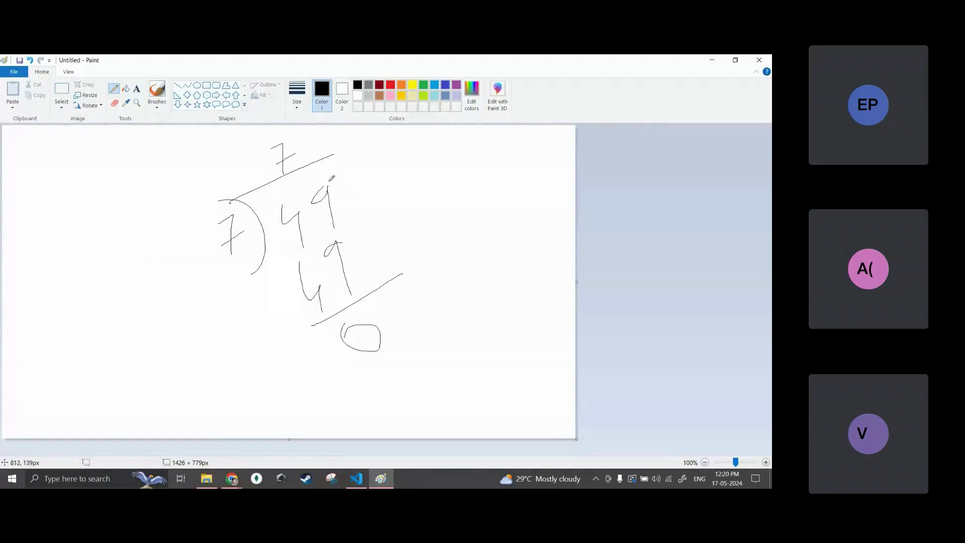
pyautogui.moveTo(331, 180)
pyautogui.mouseDown()
pyautogui.moveTo(284, 191)
pyautogui.moveTo(322, 251)
pyautogui.moveTo(333, 178)
pyautogui.moveTo(318, 178)
pyautogui.mouseUp()
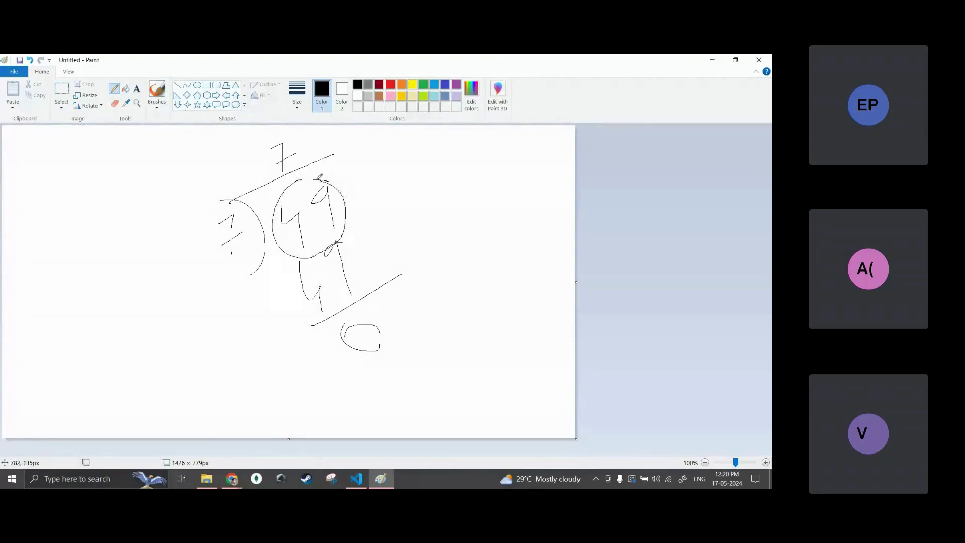
# Step: Undo back to the bracket and write dividend 48, divisor 7 and quotient 6
pyautogui.hotkey('ctrl', 'z')
pyautogui.hotkey('ctrl', 'z')
pyautogui.hotkey('ctrl', 'z')
pyautogui.hotkey('ctrl', 'z')
pyautogui.hotkey('ctrl', 'z')
pyautogui.hotkey('ctrl', 'z')
pyautogui.hotkey('ctrl', 'z')
pyautogui.hotkey('ctrl', 'z')
pyautogui.hotkey('ctrl', 'z')
pyautogui.hotkey('ctrl', 'z')
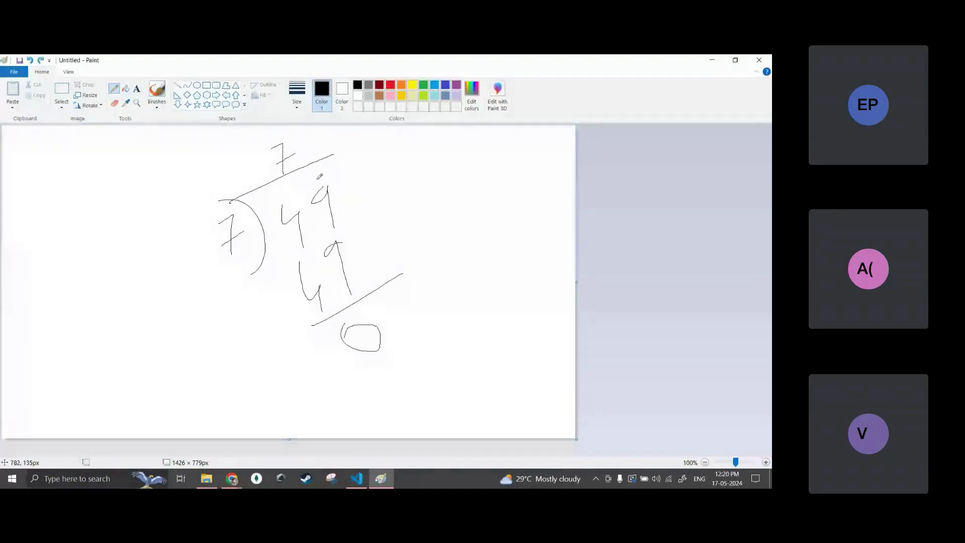
pyautogui.hotkey('ctrl', 'z')
pyautogui.hotkey('ctrl', 'z')
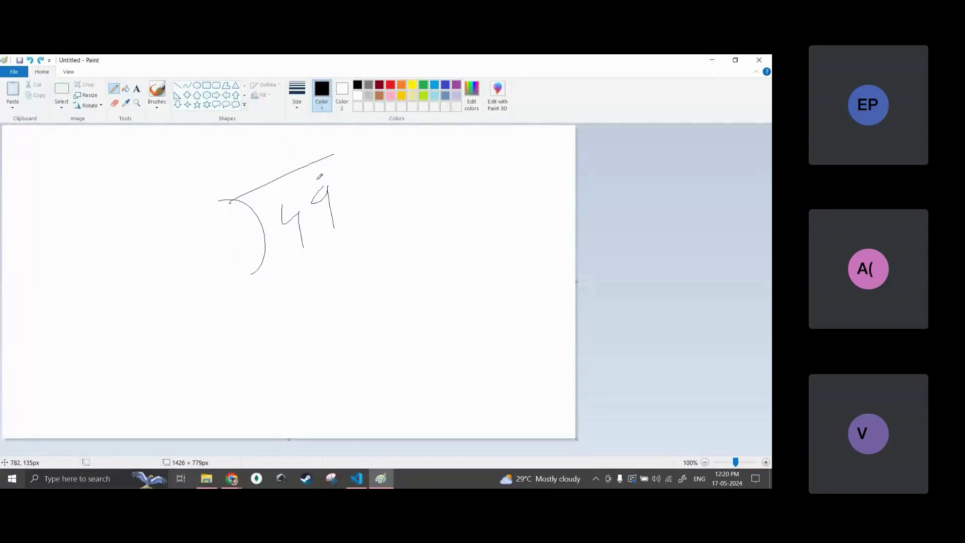
pyautogui.moveTo(323, 194)
pyautogui.mouseDown()
pyautogui.moveTo(335, 231)
pyautogui.moveTo(320, 191)
pyautogui.mouseUp()
pyautogui.moveTo(205, 230)
pyautogui.mouseDown()
pyautogui.moveTo(229, 261)
pyautogui.moveTo(230, 281)
pyautogui.moveTo(248, 239)
pyautogui.mouseUp()
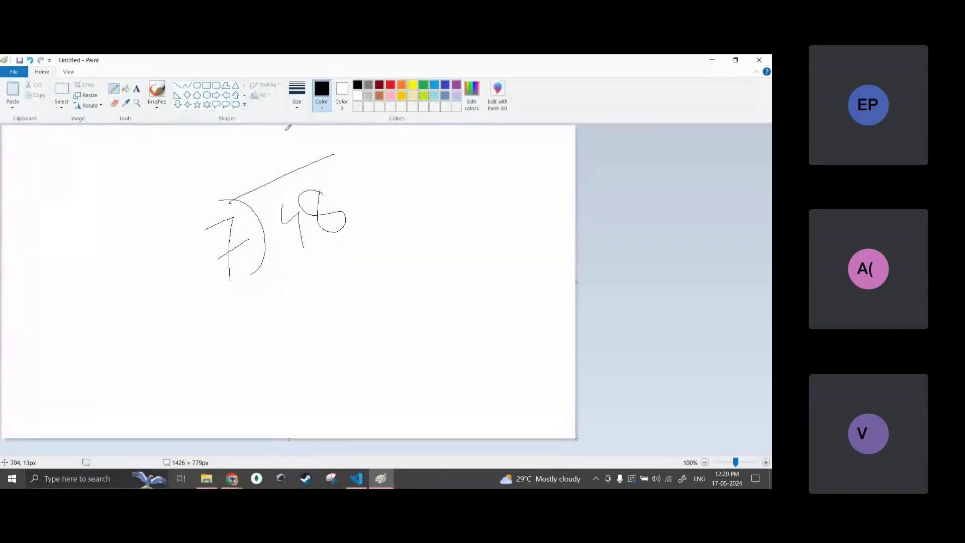
pyautogui.moveTo(282, 130); pyautogui.dragTo(287, 164)
# Step: Write 42, the subtraction line and remainder 6, circle them, then undo the numbers
pyautogui.moveTo(312, 260)
pyautogui.mouseDown()
pyautogui.moveTo(335, 270)
pyautogui.moveTo(350, 305)
pyautogui.mouseUp()
pyautogui.moveTo(349, 245); pyautogui.dragTo(390, 263)
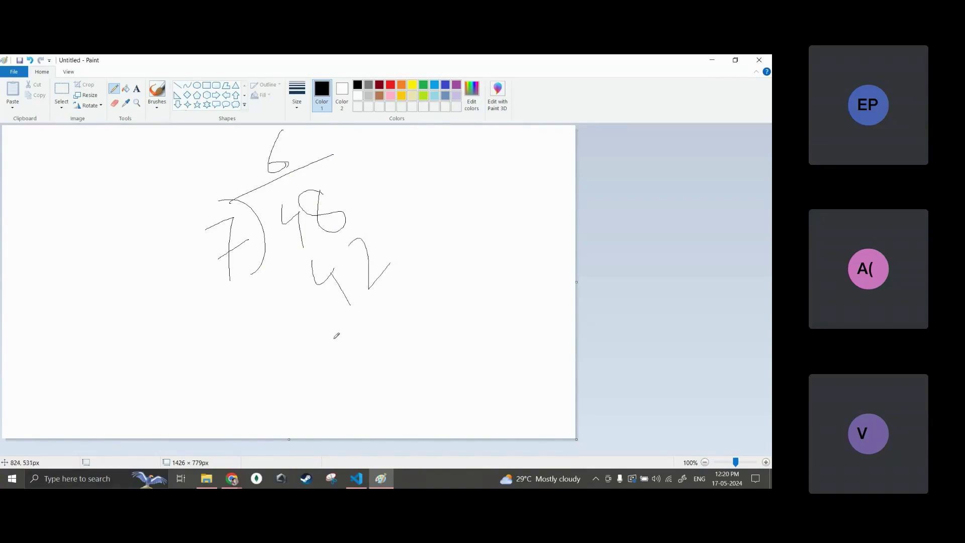
pyautogui.moveTo(334, 338); pyautogui.dragTo(427, 258)
pyautogui.moveTo(401, 298); pyautogui.dragTo(401, 337)
pyautogui.moveTo(438, 295)
pyautogui.mouseDown()
pyautogui.moveTo(426, 368)
pyautogui.moveTo(420, 294)
pyautogui.mouseUp()
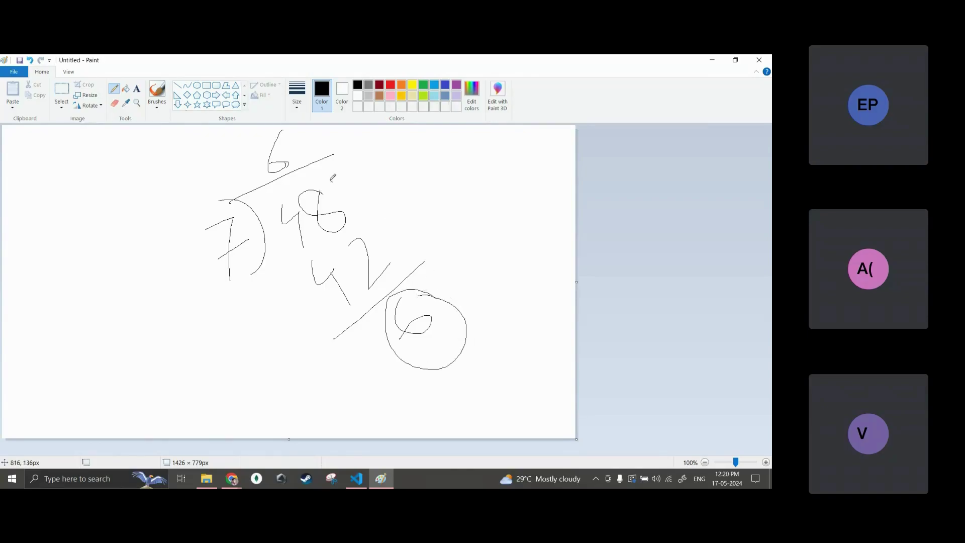
pyautogui.moveTo(330, 181)
pyautogui.mouseDown()
pyautogui.moveTo(267, 202)
pyautogui.moveTo(328, 241)
pyautogui.moveTo(338, 184)
pyautogui.moveTo(327, 183)
pyautogui.mouseUp()
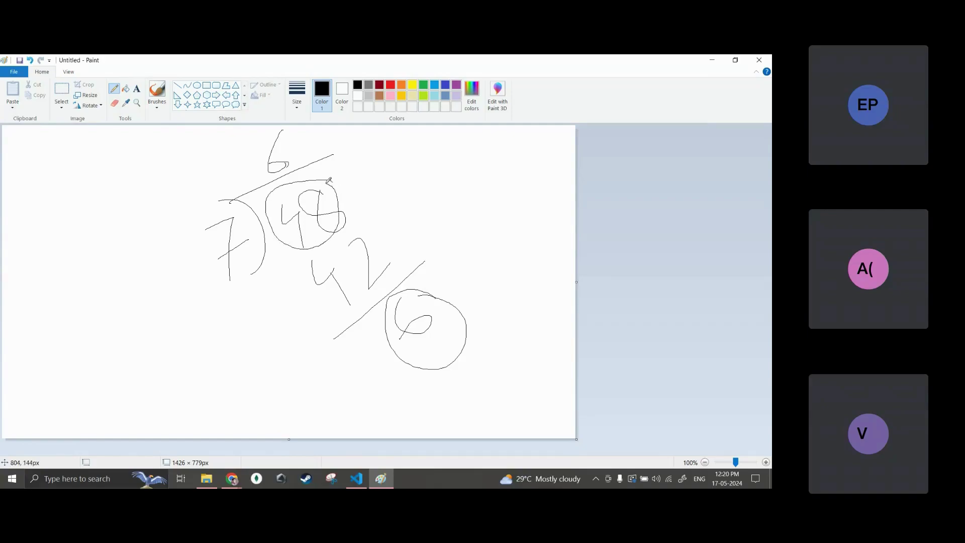
pyautogui.moveTo(288, 237); pyautogui.dragTo(235, 246)
pyautogui.hotkey('ctrl', 'z')
pyautogui.hotkey('ctrl', 'z')
pyautogui.hotkey('ctrl', 'z')
pyautogui.hotkey('ctrl', 'z')
pyautogui.hotkey('ctrl', 'z')
pyautogui.hotkey('ctrl', 'z')
pyautogui.hotkey('ctrl', 'z')
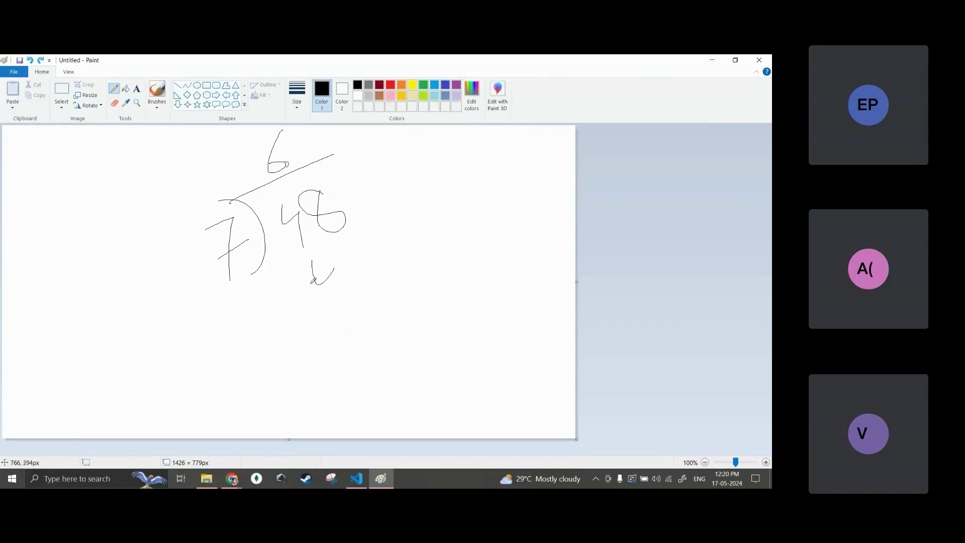
pyautogui.hotkey('ctrl', 'z')
pyautogui.hotkey('ctrl', 'z')
pyautogui.hotkey('ctrl', 'z')
pyautogui.hotkey('ctrl', 'z')
pyautogui.hotkey('ctrl', 'z')
pyautogui.hotkey('ctrl', 'z')
pyautogui.hotkey('ctrl', 'z')
pyautogui.hotkey('ctrl', 'z')
pyautogui.hotkey('ctrl', 'z')
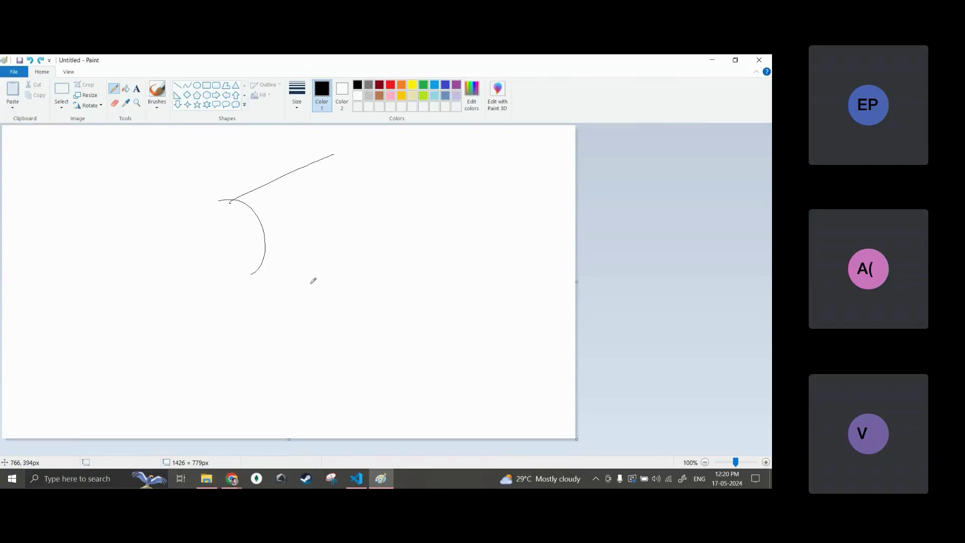
# Step: Start 32 ÷ 3 with dividend 32, divisor 3 and a first product, then undo it
pyautogui.moveTo(280, 199)
pyautogui.mouseDown()
pyautogui.moveTo(308, 224)
pyautogui.moveTo(299, 253)
pyautogui.mouseUp()
pyautogui.moveTo(314, 188)
pyautogui.mouseDown()
pyautogui.moveTo(324, 182)
pyautogui.moveTo(352, 215)
pyautogui.mouseUp()
pyautogui.moveTo(213, 225)
pyautogui.mouseDown()
pyautogui.moveTo(240, 240)
pyautogui.moveTo(234, 280)
pyautogui.mouseUp()
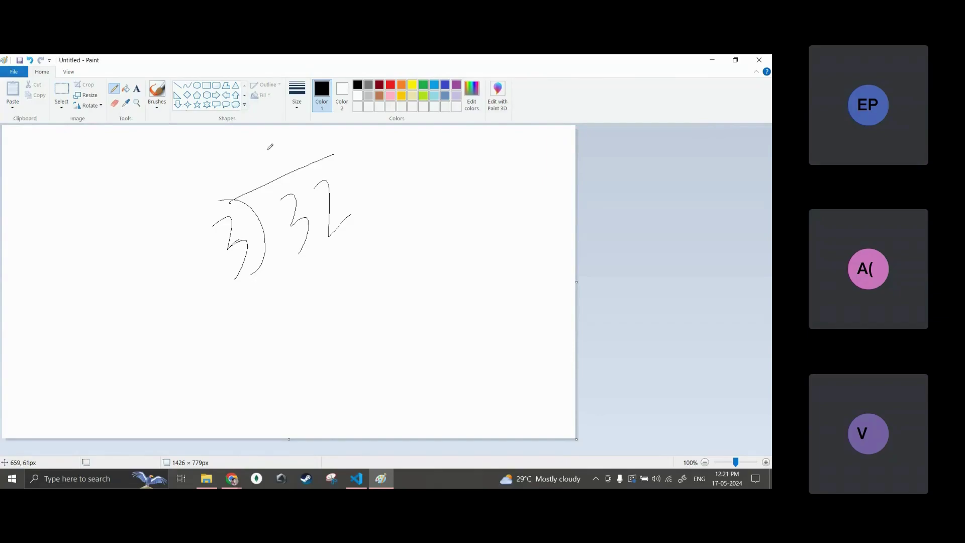
pyautogui.moveTo(265, 145); pyautogui.dragTo(276, 166)
pyautogui.moveTo(305, 282)
pyautogui.mouseDown()
pyautogui.moveTo(328, 322)
pyautogui.moveTo(419, 256)
pyautogui.mouseUp()
pyautogui.moveTo(372, 308); pyautogui.dragTo(406, 311)
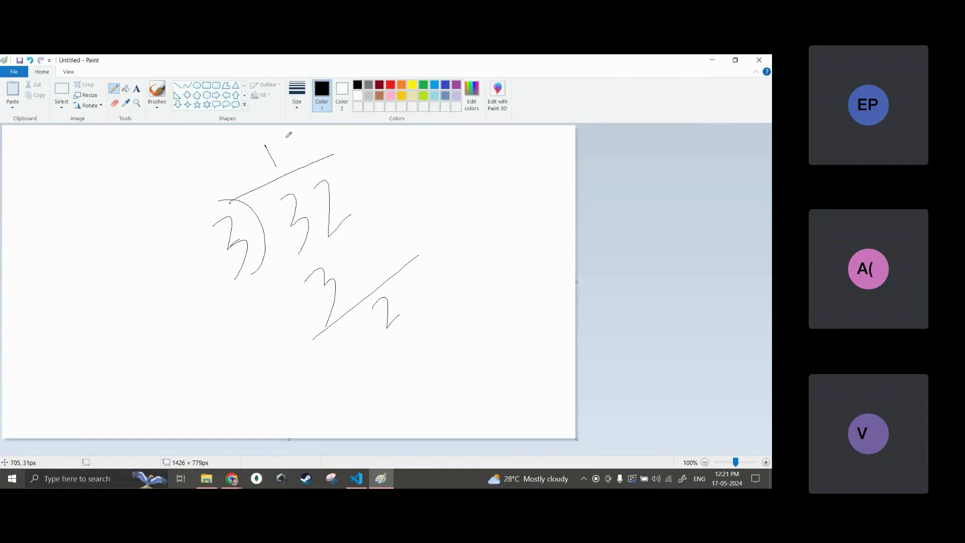
pyautogui.hotkey('ctrl', 'z')
pyautogui.hotkey('ctrl', 'z')
pyautogui.hotkey('ctrl', 'z')
pyautogui.hotkey('ctrl', 'z')
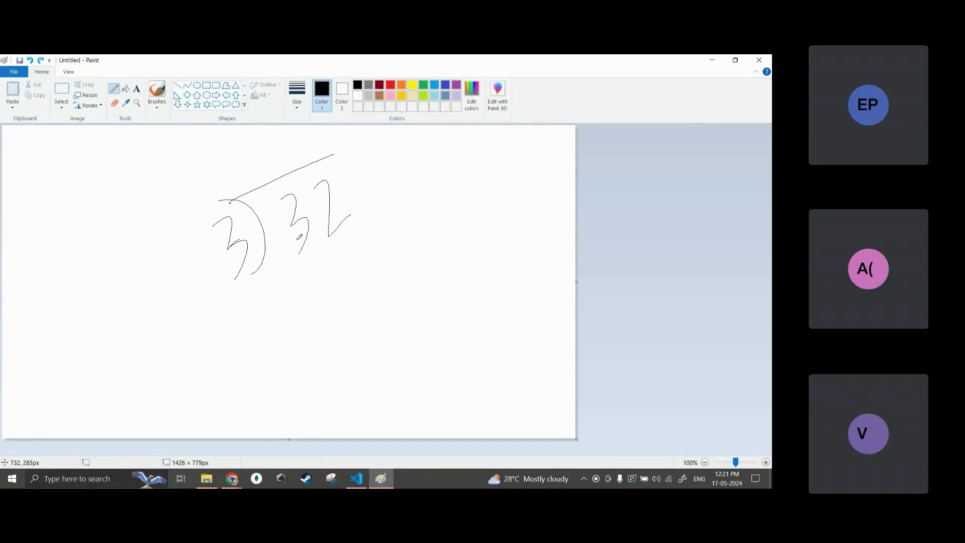
# Step: Write quotient 10, product 30 and remainder 2, and circle the remainder 2
pyautogui.moveTo(276, 150)
pyautogui.mouseDown()
pyautogui.moveTo(286, 179)
pyautogui.moveTo(300, 143)
pyautogui.mouseUp()
pyautogui.moveTo(309, 275); pyautogui.dragTo(334, 308)
pyautogui.moveTo(355, 250); pyautogui.dragTo(354, 250)
pyautogui.moveTo(331, 346)
pyautogui.mouseDown()
pyautogui.moveTo(396, 293)
pyautogui.moveTo(393, 379)
pyautogui.moveTo(427, 336)
pyautogui.mouseUp()
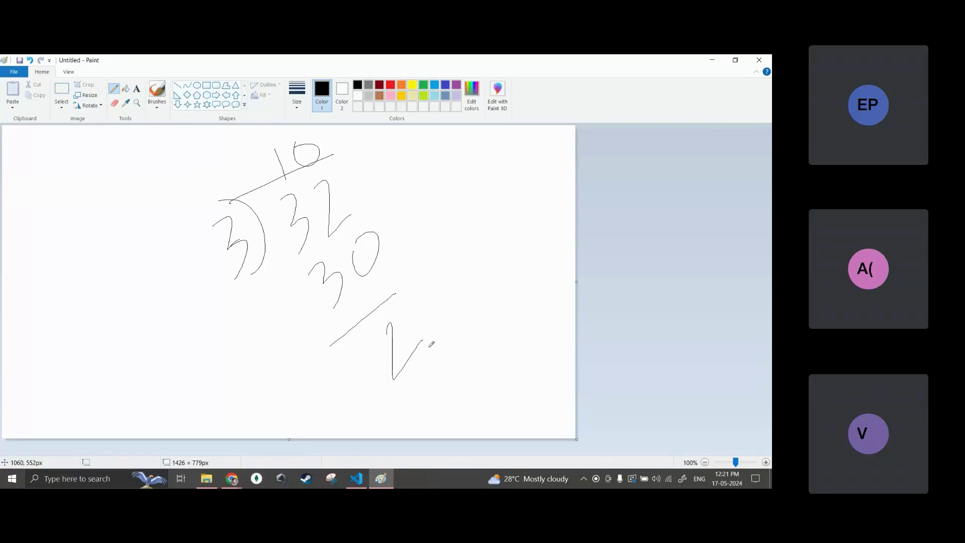
pyautogui.moveTo(418, 317)
pyautogui.mouseDown()
pyautogui.moveTo(378, 376)
pyautogui.moveTo(359, 326)
pyautogui.mouseUp()
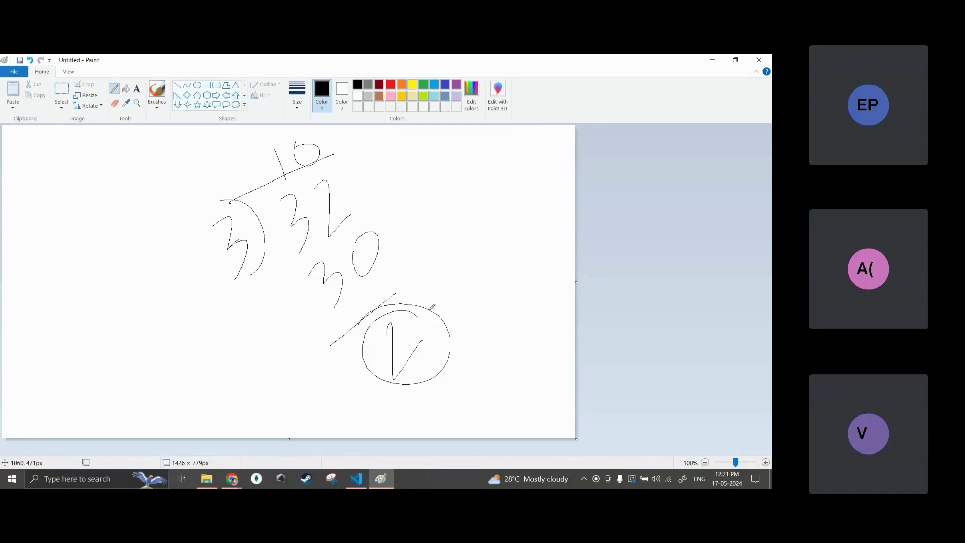
pyautogui.moveTo(410, 304)
pyautogui.mouseDown()
pyautogui.moveTo(407, 315)
pyautogui.moveTo(443, 326)
pyautogui.mouseUp()
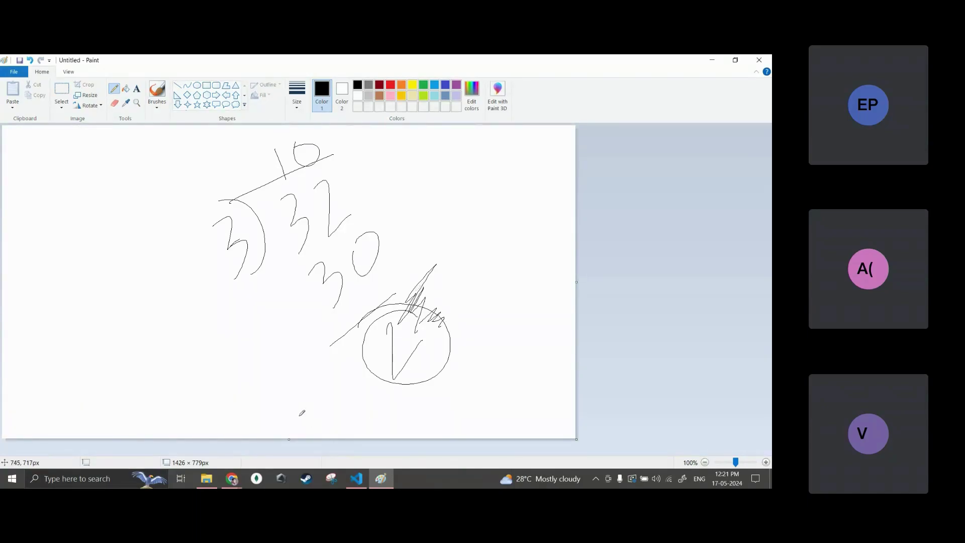
# Step: Check 1.py in the code editor, clear the Paint canvas, and switch to the browser
pyautogui.moveTo(210, 481)
pyautogui.click(356, 478)
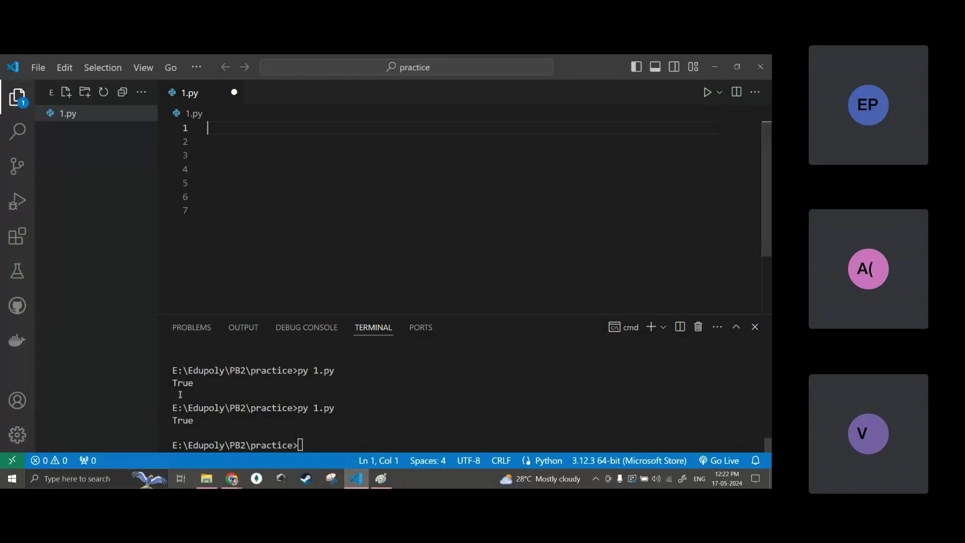
pyautogui.click(381, 478)
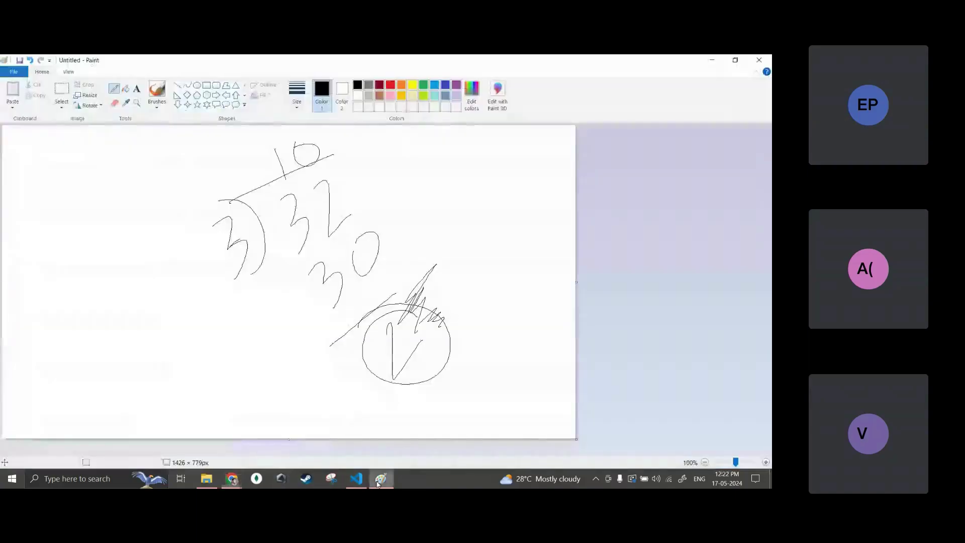
pyautogui.hotkey('ctrl', 'z')
pyautogui.hotkey('ctrl', 'z')
pyautogui.hotkey('ctrl', 'z')
pyautogui.hotkey('ctrl', 'z')
pyautogui.hotkey('ctrl', 'z')
pyautogui.hotkey('ctrl', 'z')
pyautogui.hotkey('ctrl', 'z')
pyautogui.hotkey('ctrl', 'z')
pyautogui.hotkey('ctrl', 'z')
pyautogui.hotkey('ctrl', 'z')
pyautogui.hotkey('ctrl', 'z')
pyautogui.hotkey('ctrl', 'z')
pyautogui.hotkey('ctrl', 'z')
pyautogui.hotkey('ctrl', 'z')
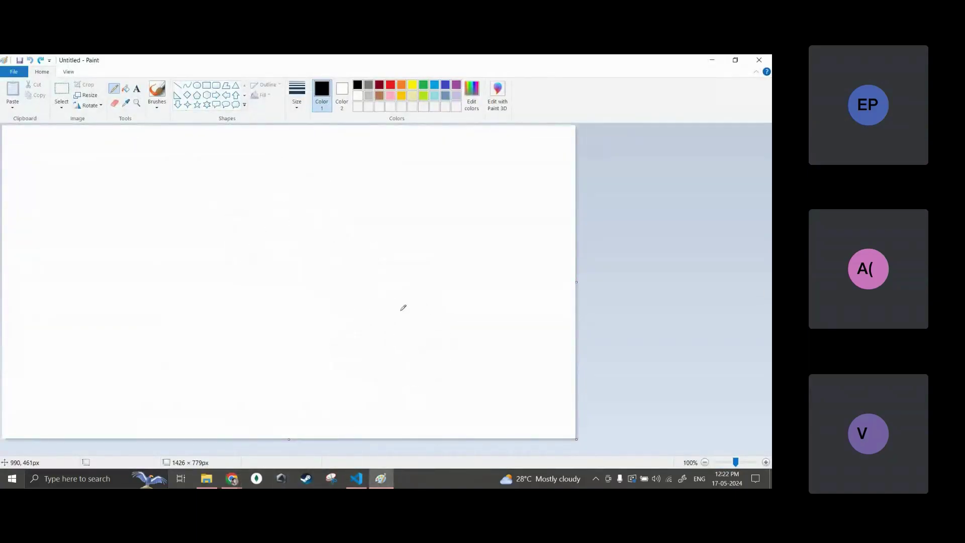
pyautogui.click(232, 481)
# Step: Highlight the divisible-by-7 problem statement on edupoly.com, then return to the blank Paint canvas
pyautogui.click(211, 436)
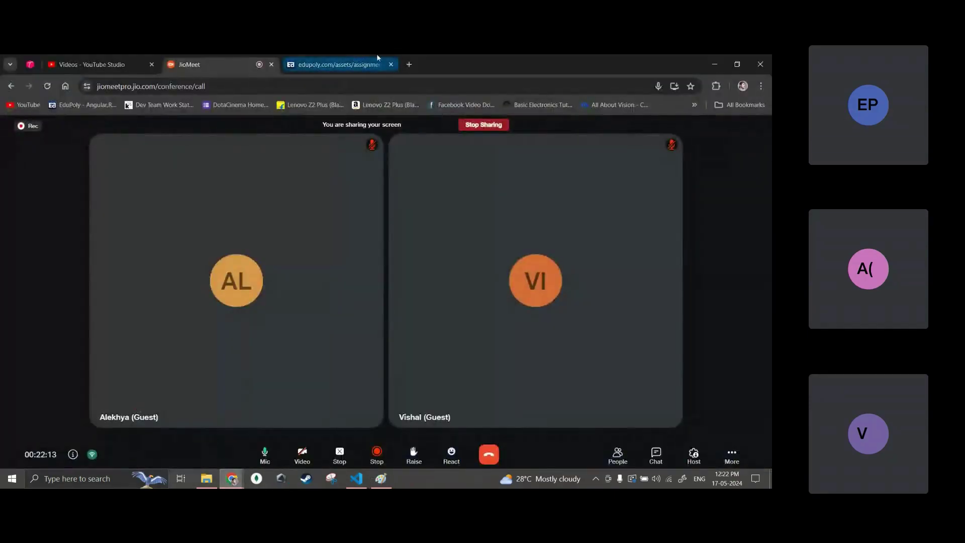
pyautogui.click(326, 64)
pyautogui.moveTo(208, 236); pyautogui.dragTo(431, 238)
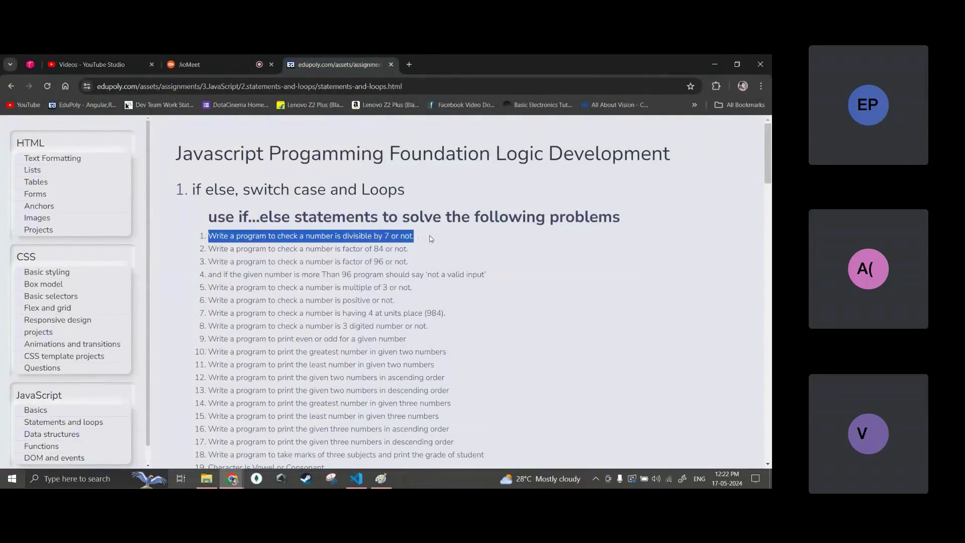
pyautogui.click(431, 238)
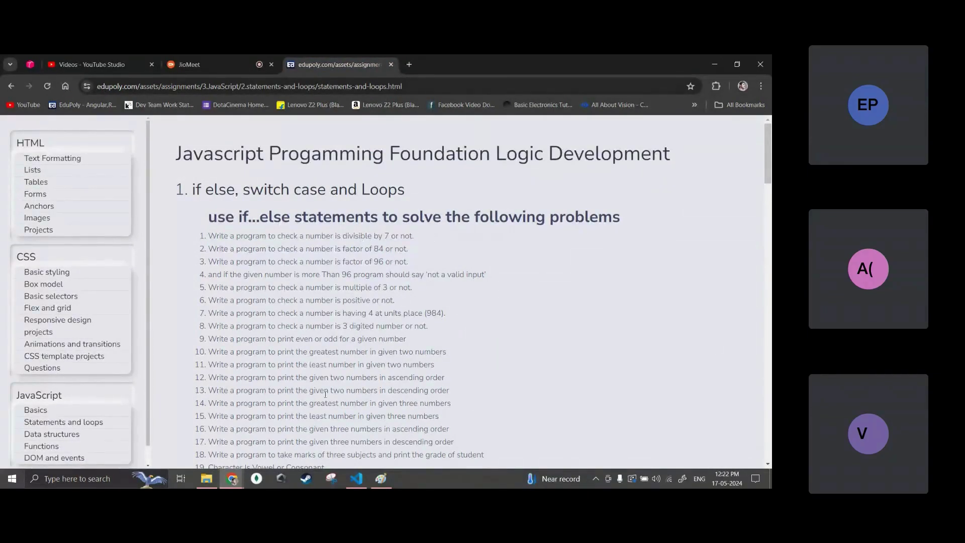
pyautogui.click(357, 479)
pyautogui.click(381, 479)
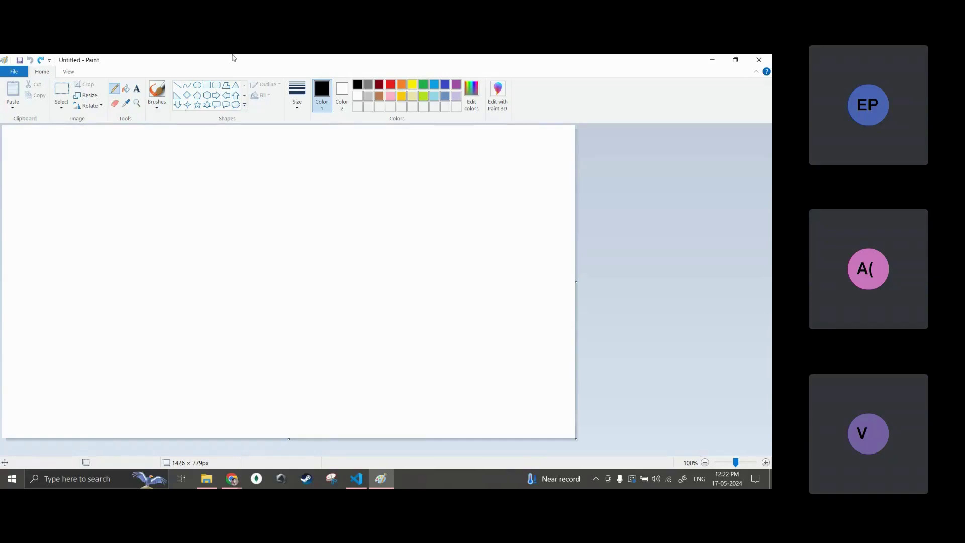
# Step: Draw an oval at the canvas top left and label it 'start'
pyautogui.click(196, 85)
pyautogui.moveTo(16, 152); pyautogui.dragTo(103, 213)
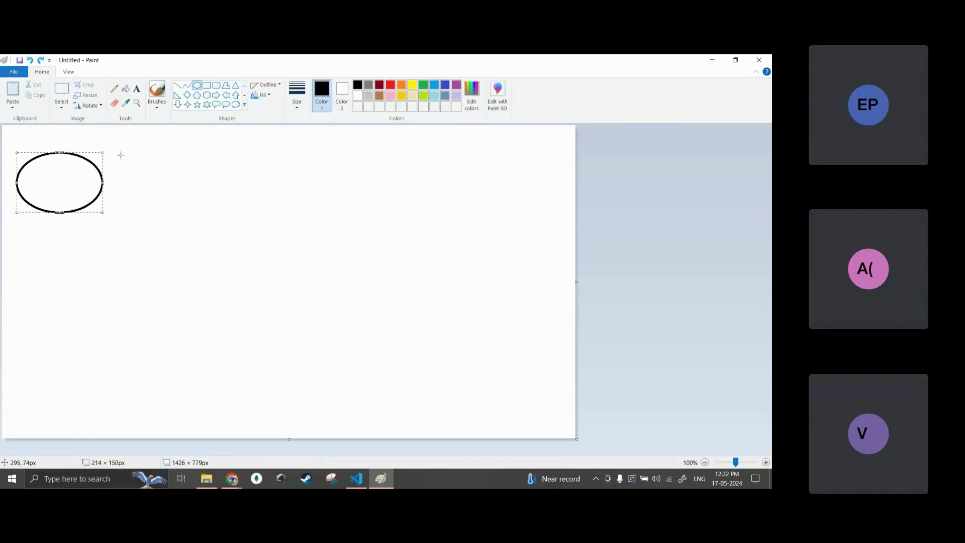
pyautogui.click(136, 89)
pyautogui.click(38, 179)
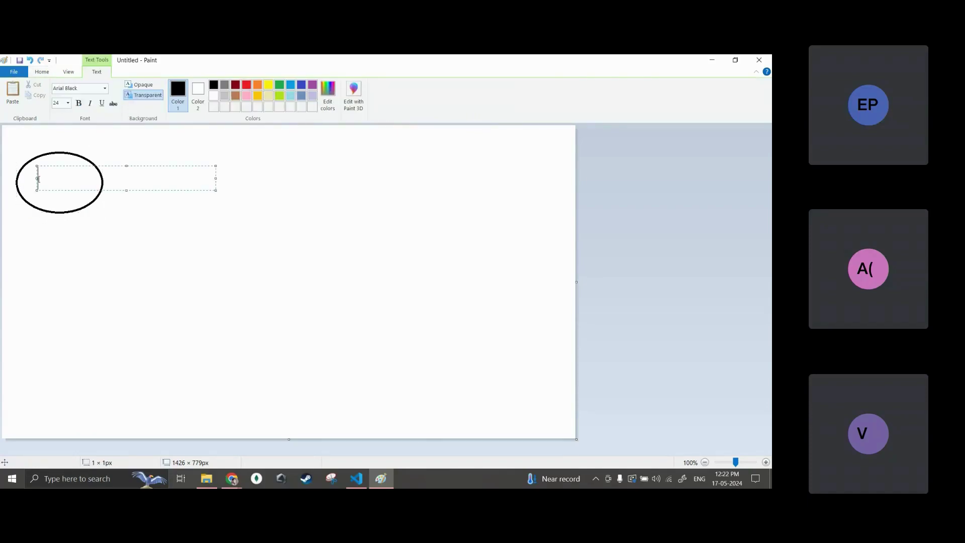
pyautogui.write('start')
# Step: Place a parallelogram beside the start oval after undoing two stray rectangle attempts
pyautogui.click(42, 72)
pyautogui.click(206, 87)
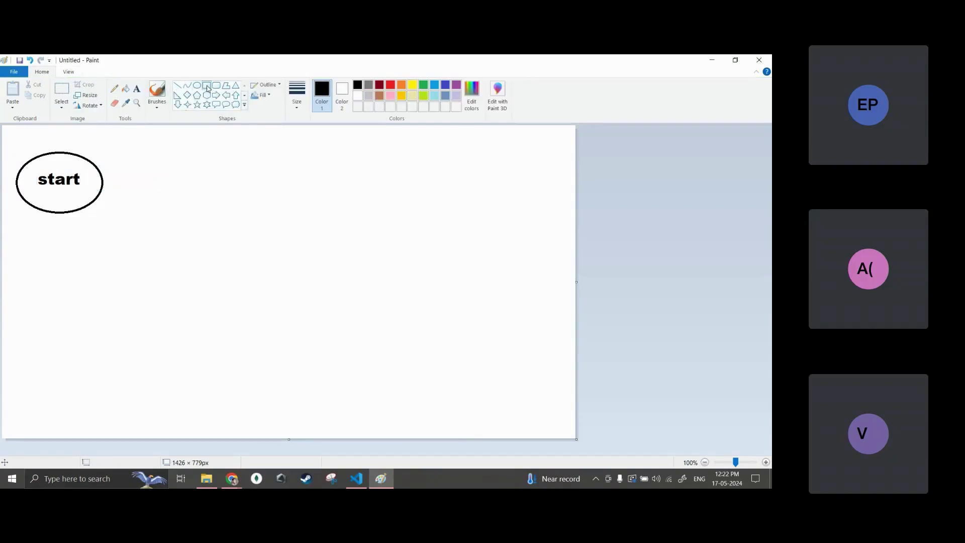
pyautogui.moveTo(140, 159); pyautogui.dragTo(256, 210)
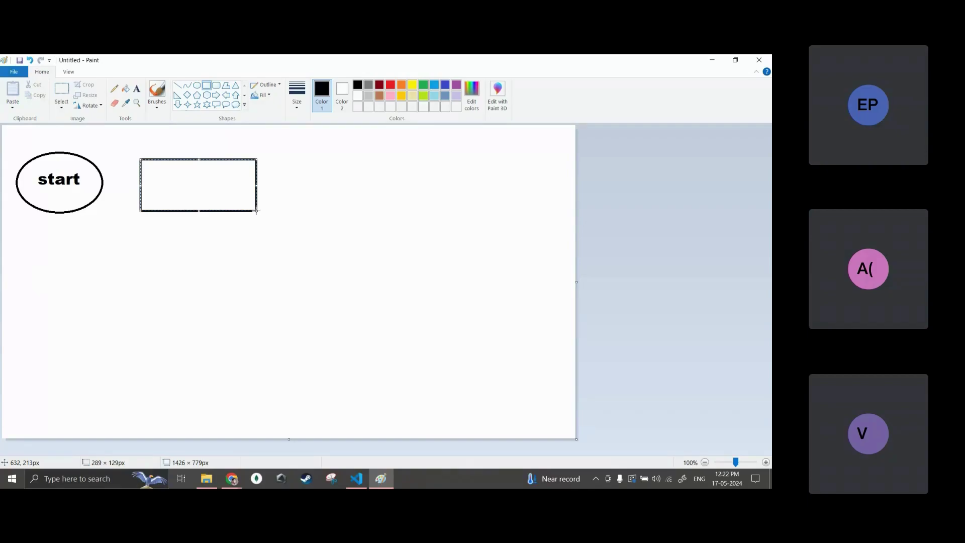
pyautogui.hotkey('ctrl', 'z')
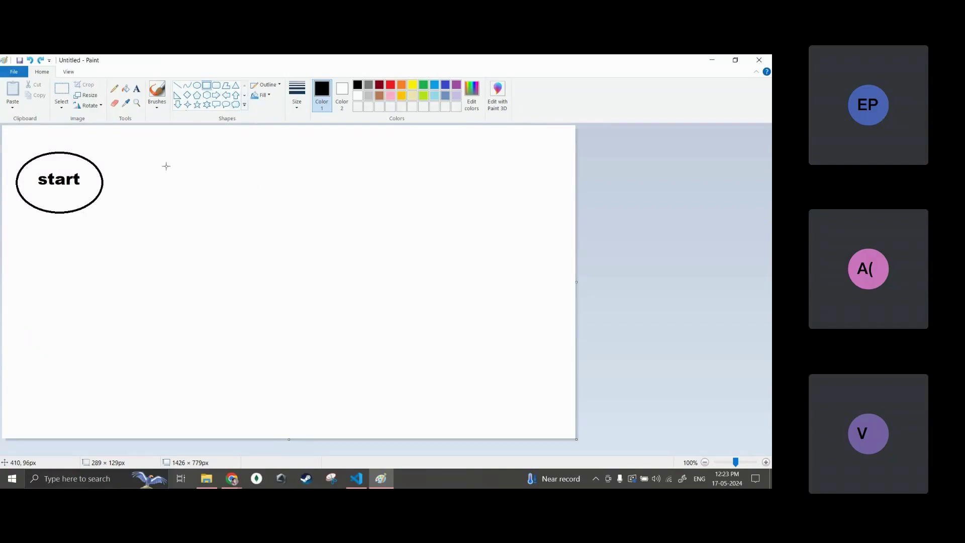
pyautogui.moveTo(136, 151); pyautogui.dragTo(246, 151)
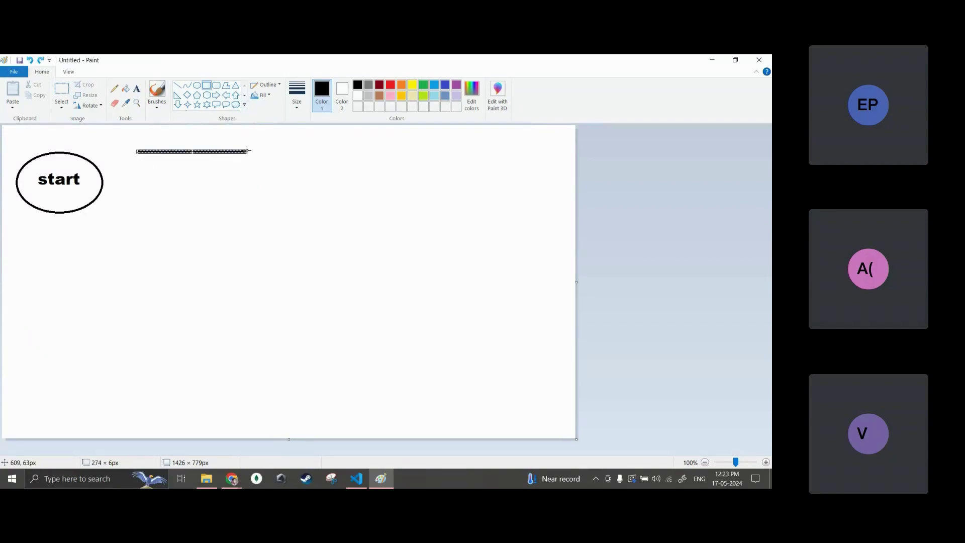
pyautogui.hotkey('ctrl', 'z')
pyautogui.click(227, 88)
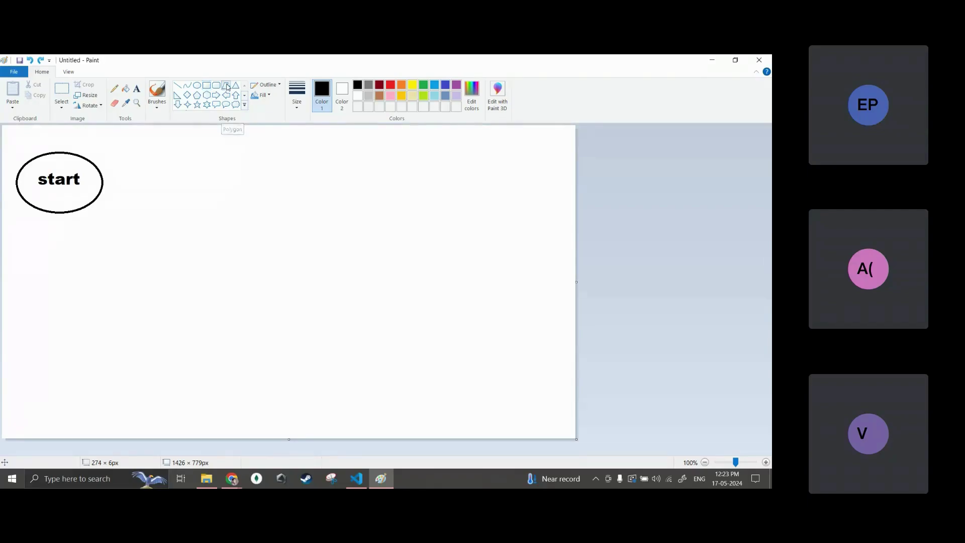
pyautogui.moveTo(150, 155); pyautogui.dragTo(137, 207)
pyautogui.moveTo(153, 149); pyautogui.dragTo(152, 153)
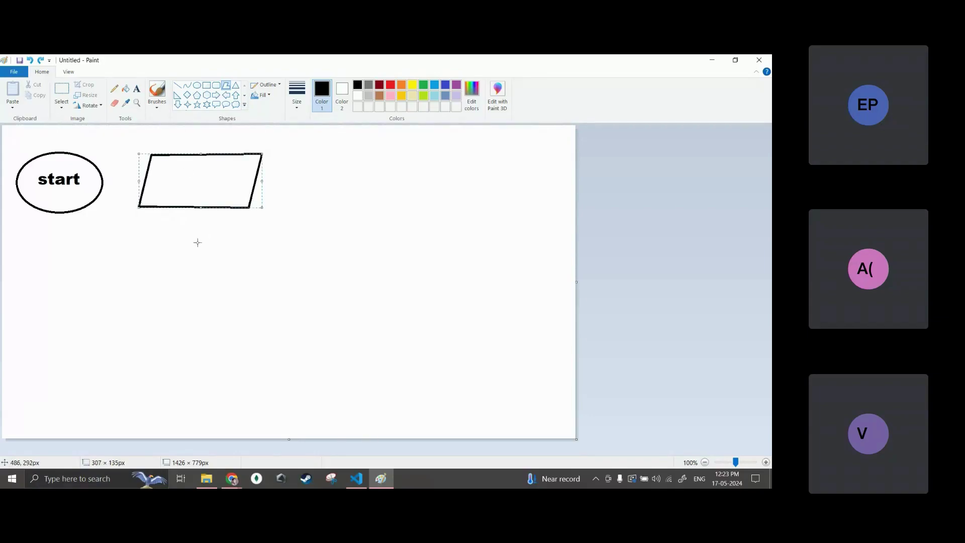
# Step: Type 'enter a number' in a text box inside the parallelogram
pyautogui.click(137, 89)
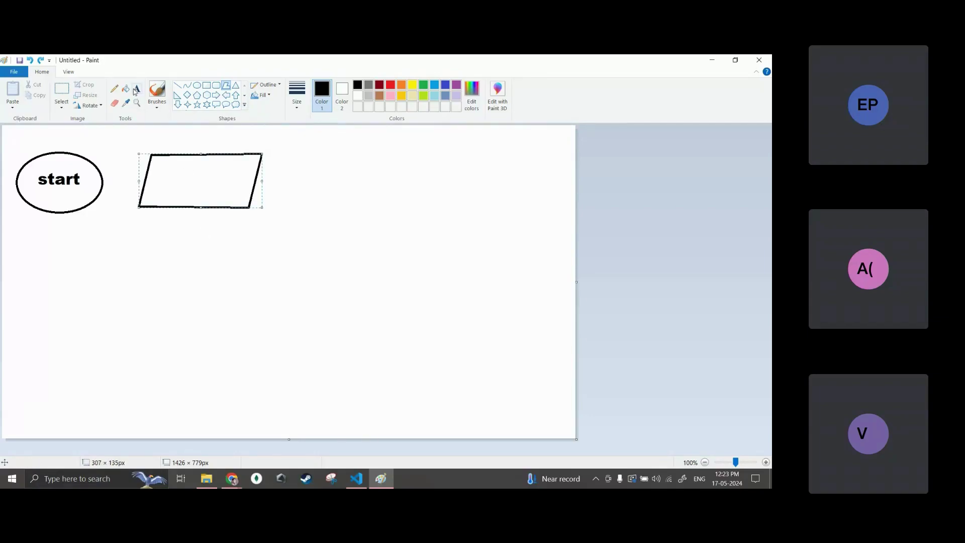
pyautogui.click(153, 170)
pyautogui.write('enter')
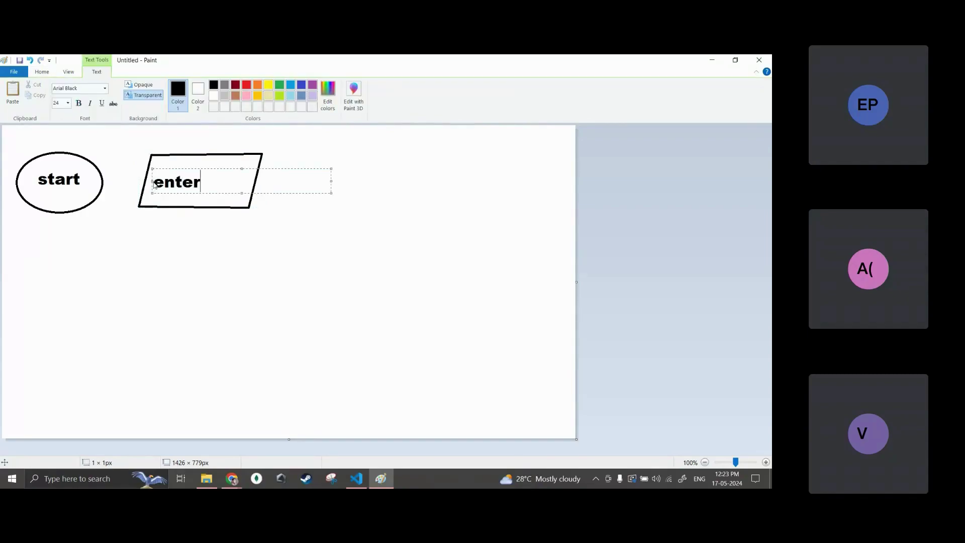
pyautogui.write(' a number')
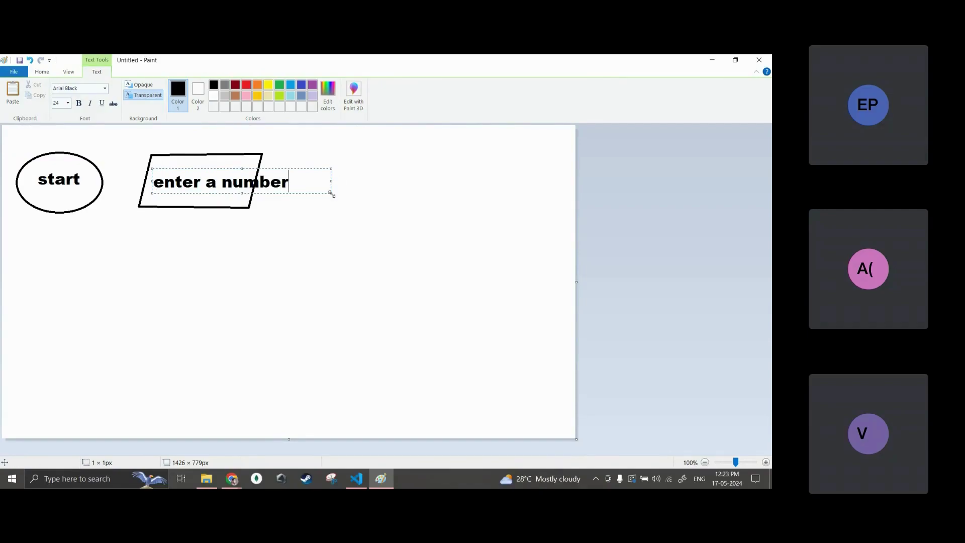
pyautogui.moveTo(330, 194); pyautogui.dragTo(152, 181)
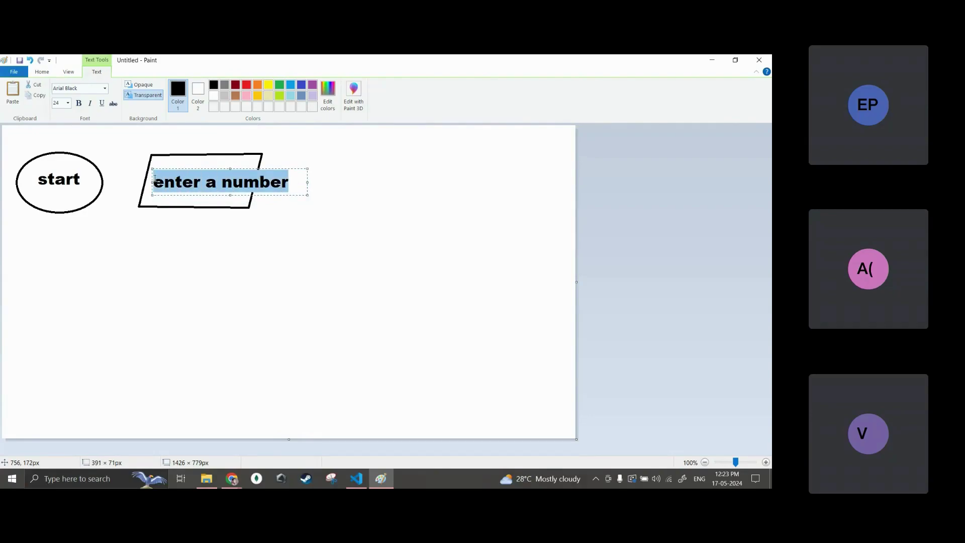
# Step: Set the label to 12 pt, append 'x', and commit the text
pyautogui.click(68, 103)
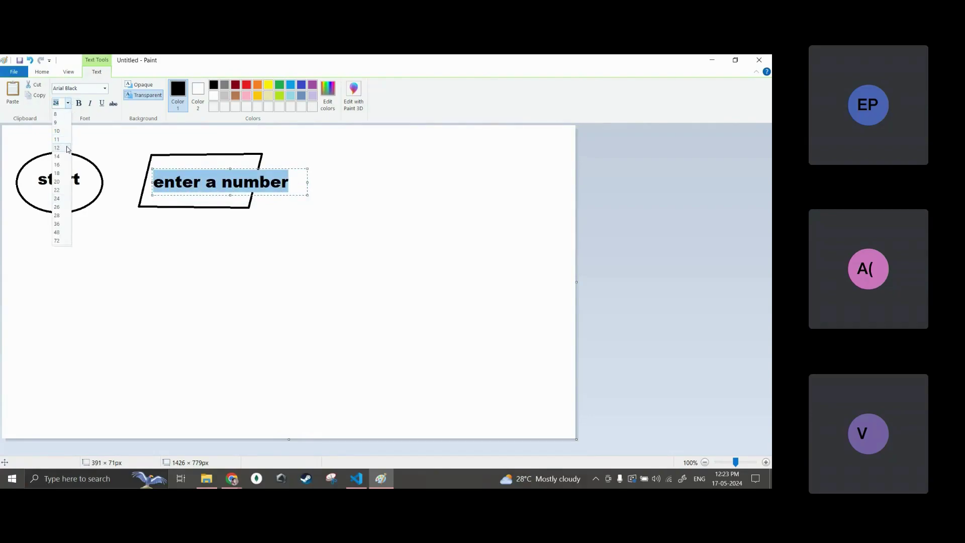
pyautogui.click(68, 149)
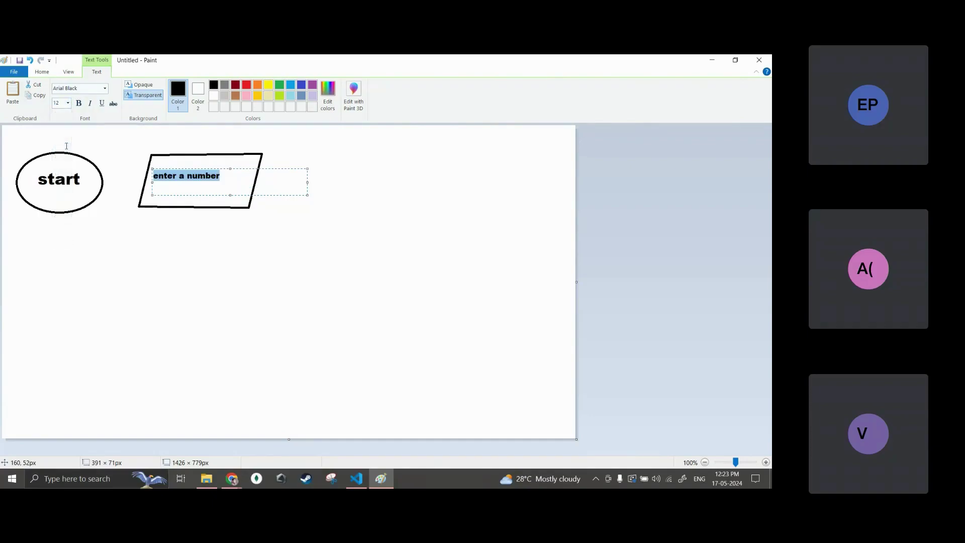
pyautogui.click(227, 178)
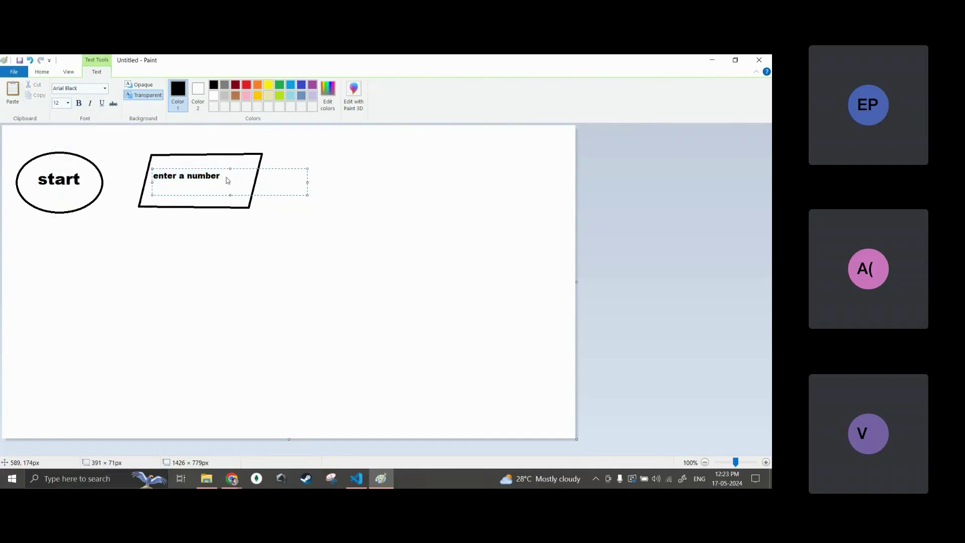
pyautogui.write('x')
pyautogui.moveTo(227, 179); pyautogui.dragTo(149, 177)
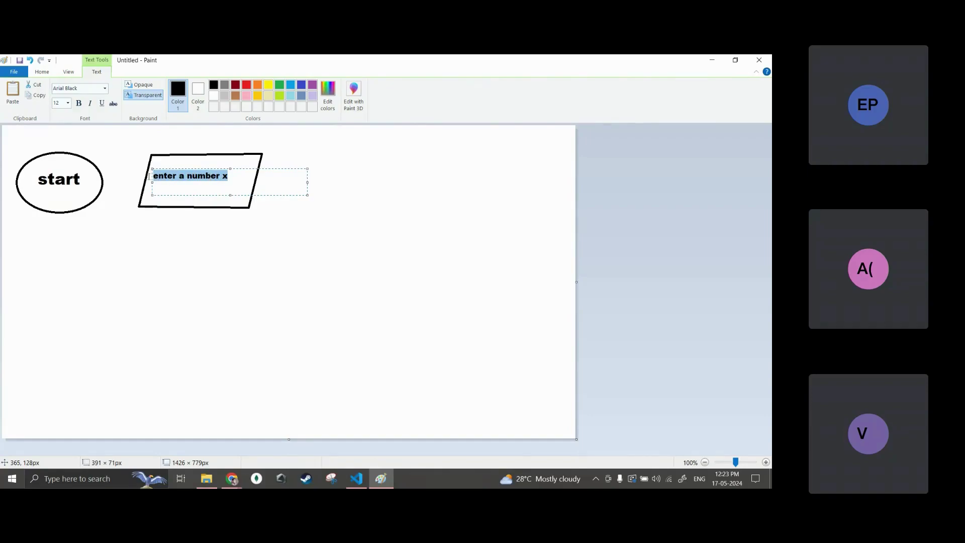
pyautogui.press('End')
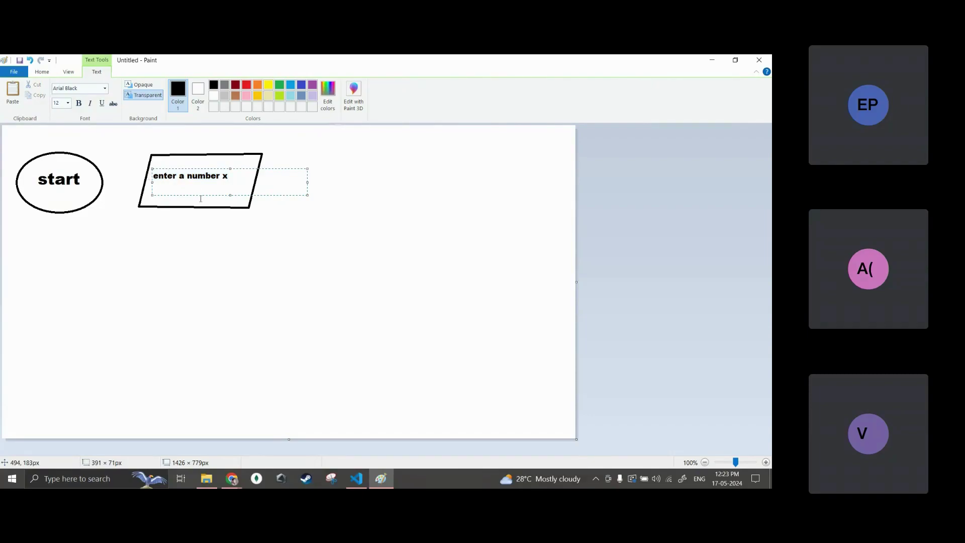
pyautogui.click(263, 209)
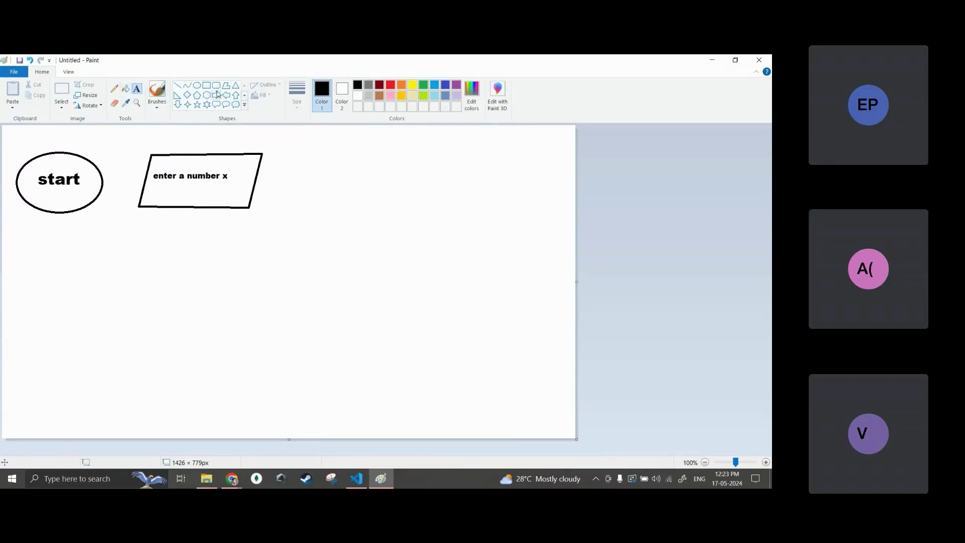
# Step: Draw a diamond decision shape below the parallelogram, then Alt+Tab away from Paint
pyautogui.click(187, 96)
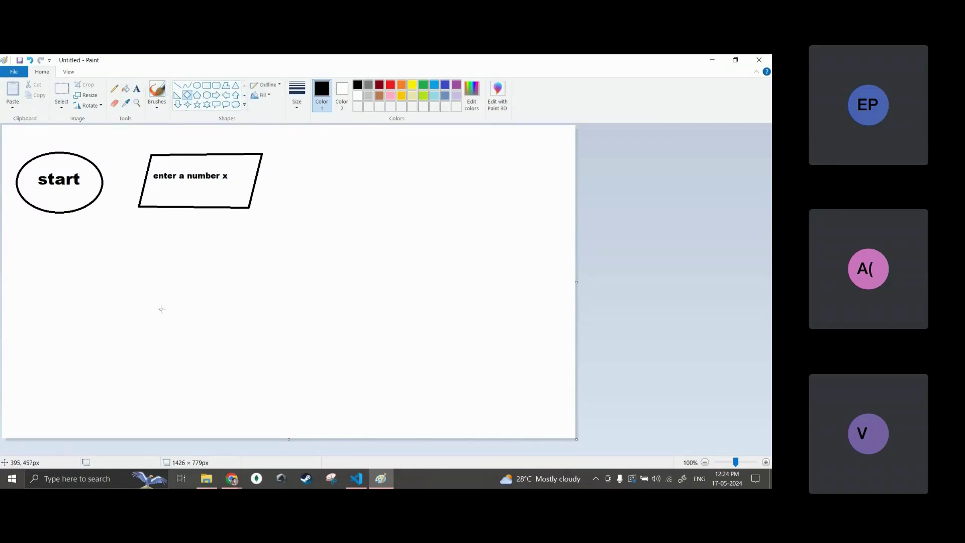
pyautogui.moveTo(133, 264); pyautogui.dragTo(287, 348)
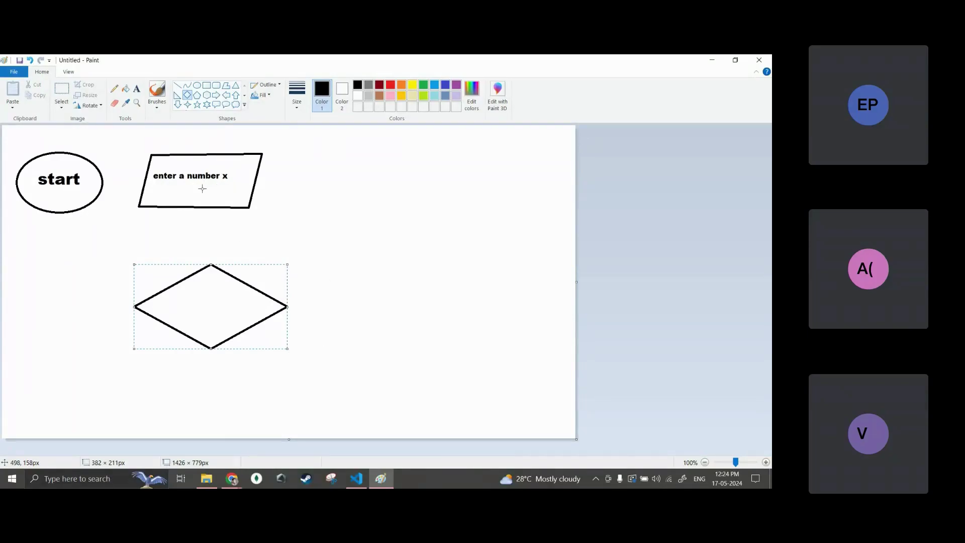
pyautogui.hotkey('alt', 'Tab')
pyautogui.hotkey('alt', 'Tab')
pyautogui.hotkey('alt', 'Tab')
pyautogui.press('Tab')
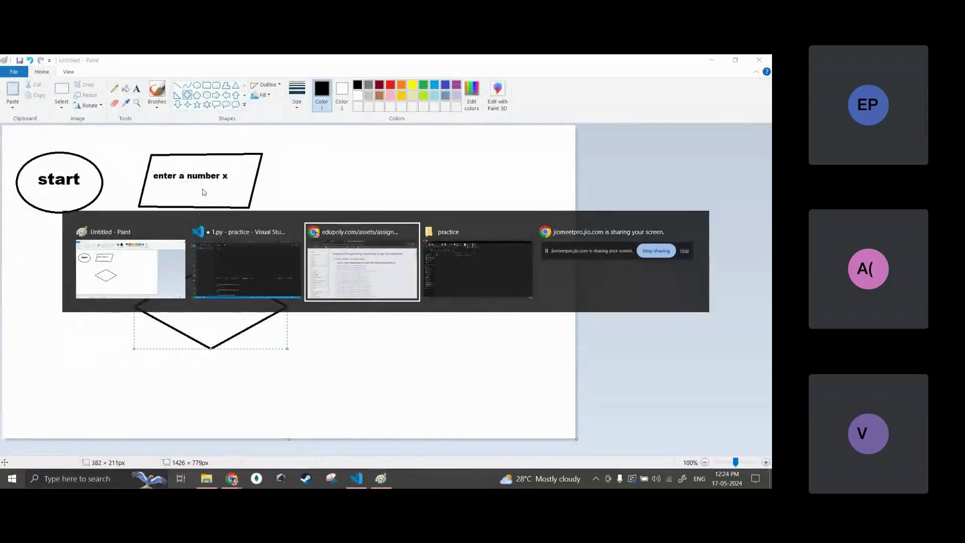
pyautogui.moveTo(327, 236); pyautogui.dragTo(417, 237)
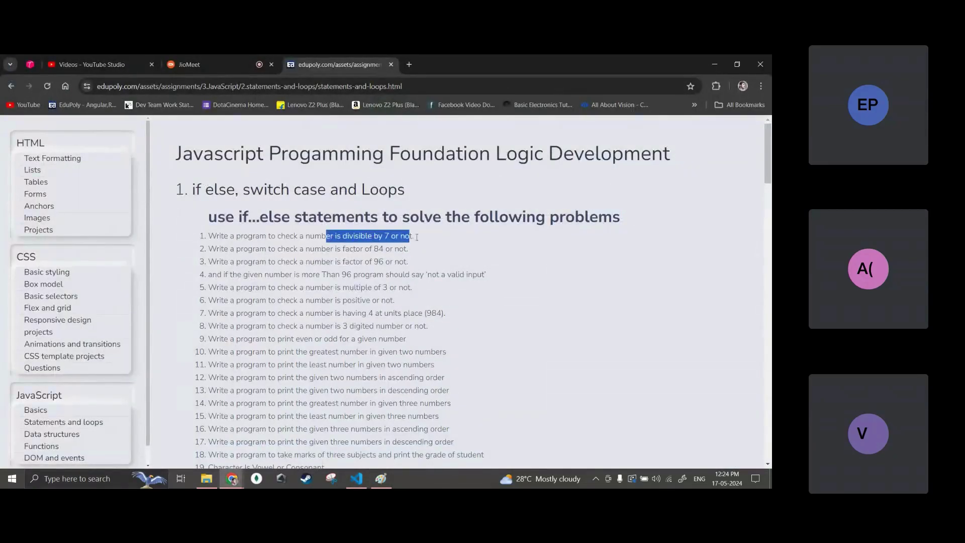
pyautogui.hotkey('alt', 'Tab')
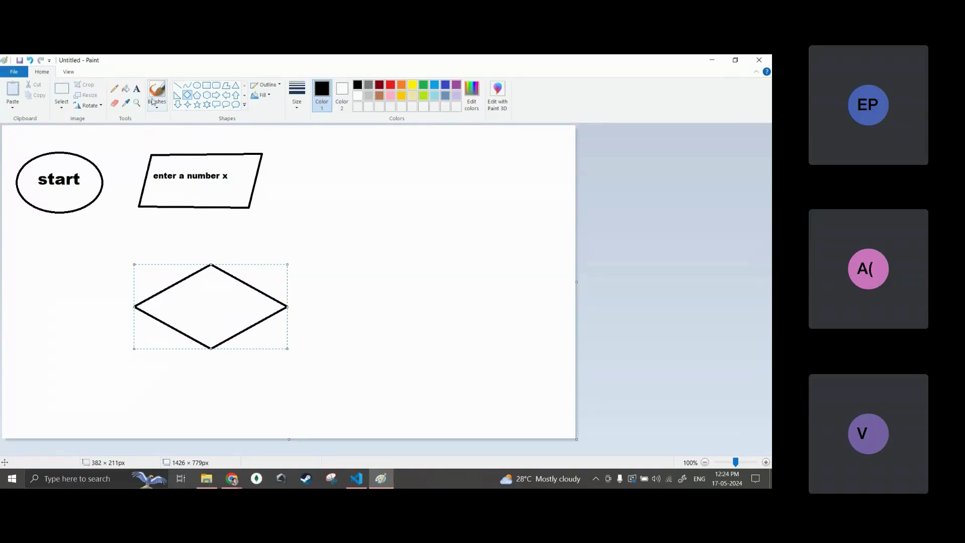
# Step: Write 'is the remainder 0 when we divide x by 7?' inside the diamond, centred
pyautogui.click(136, 89)
pyautogui.click(159, 303)
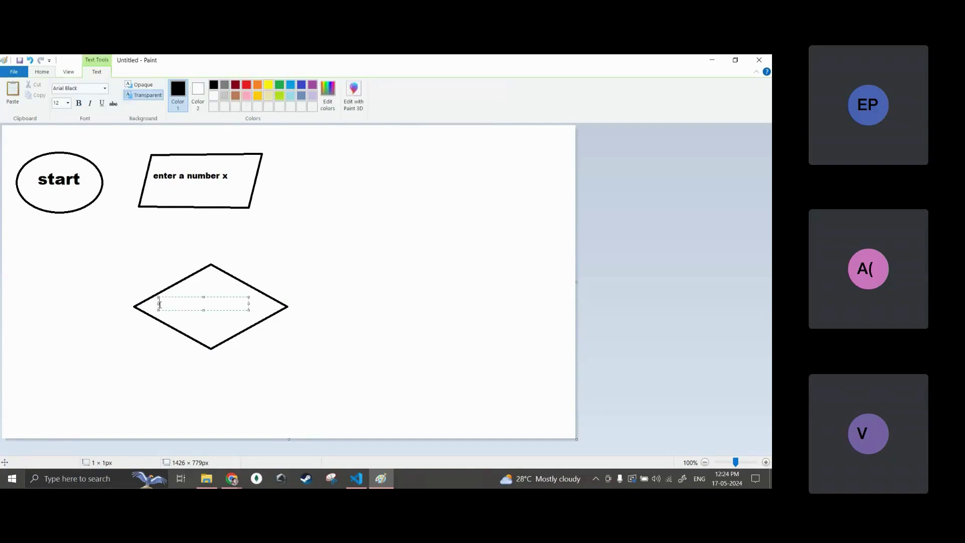
pyautogui.write('is the remainder ')
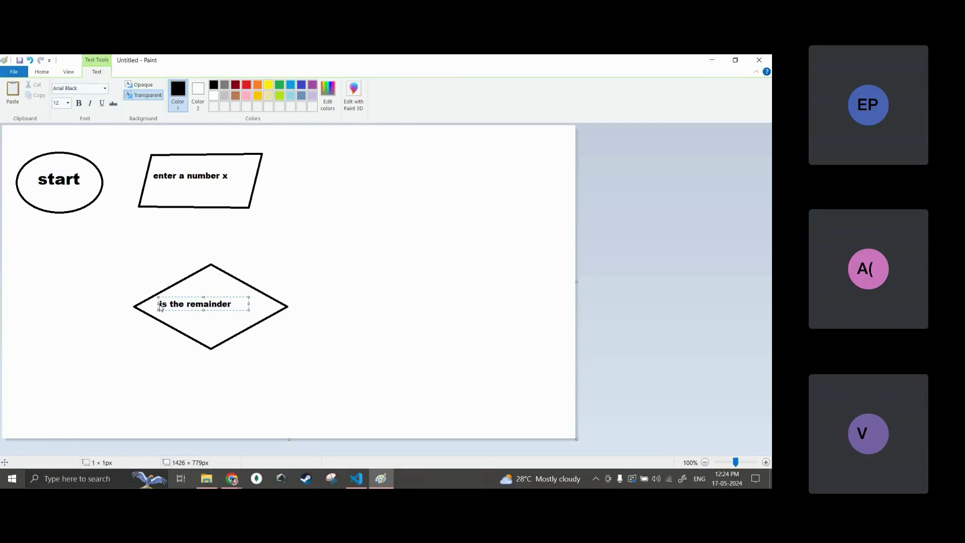
pyautogui.write('0 when we divide x by 7')
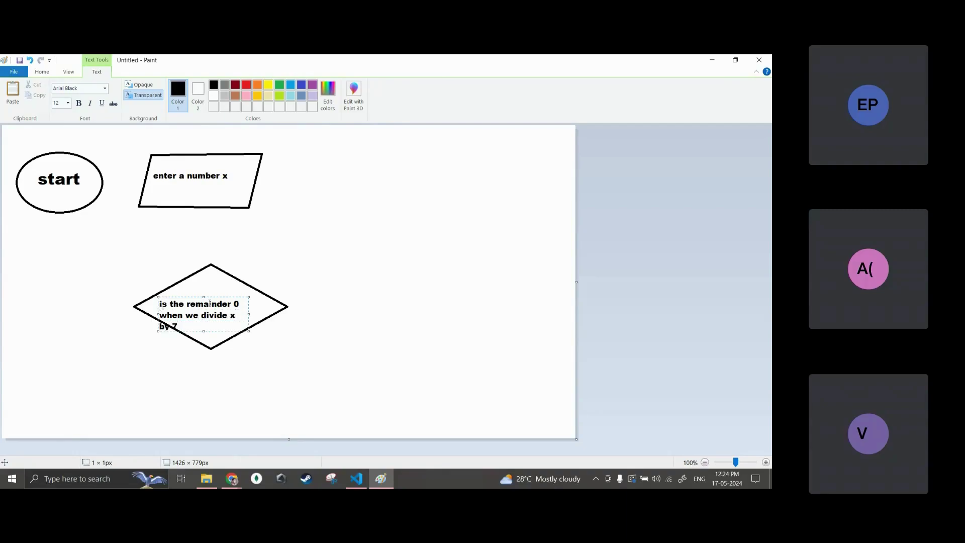
pyautogui.moveTo(216, 330); pyautogui.dragTo(228, 325)
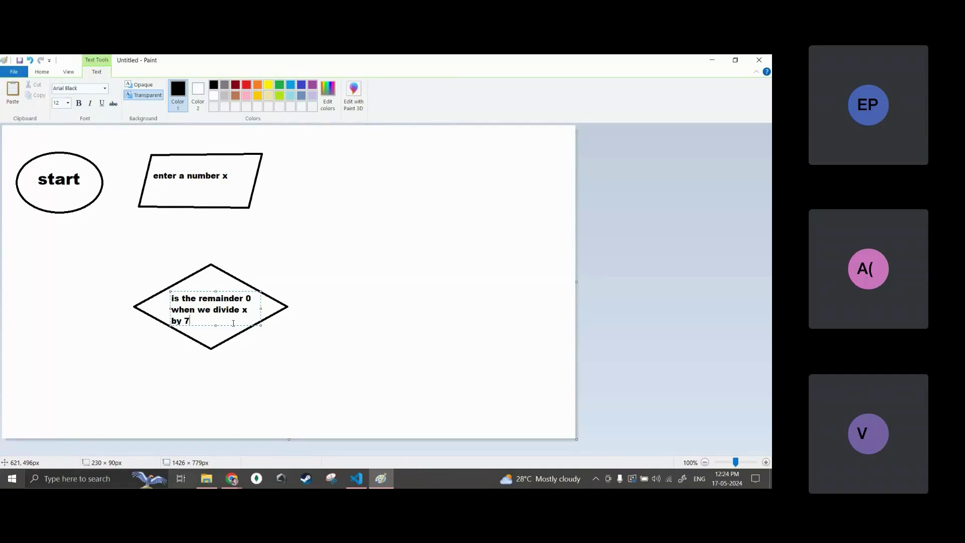
pyautogui.write('?')
pyautogui.click(332, 346)
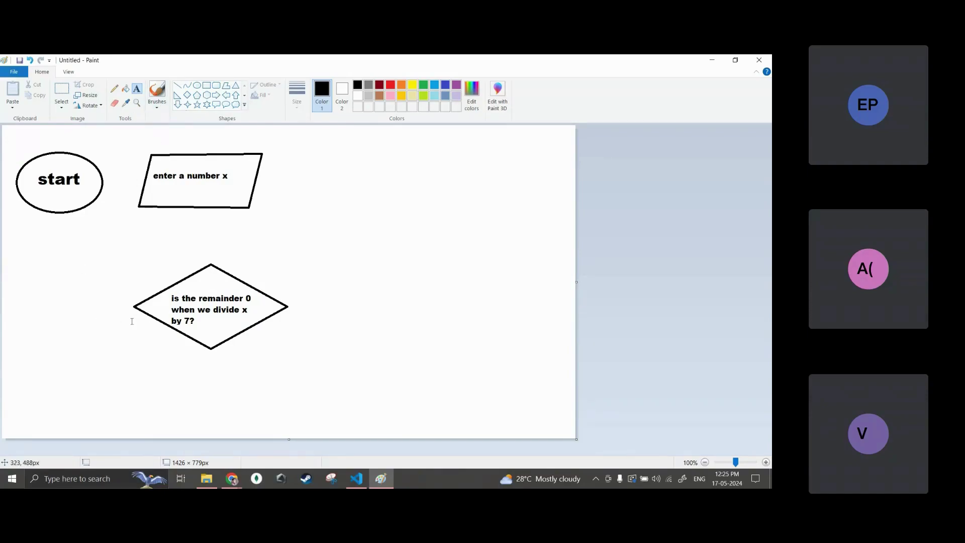
# Step: Draw arrows linking the start shape to the input parallelogram and the input box to the diamond
pyautogui.click(178, 85)
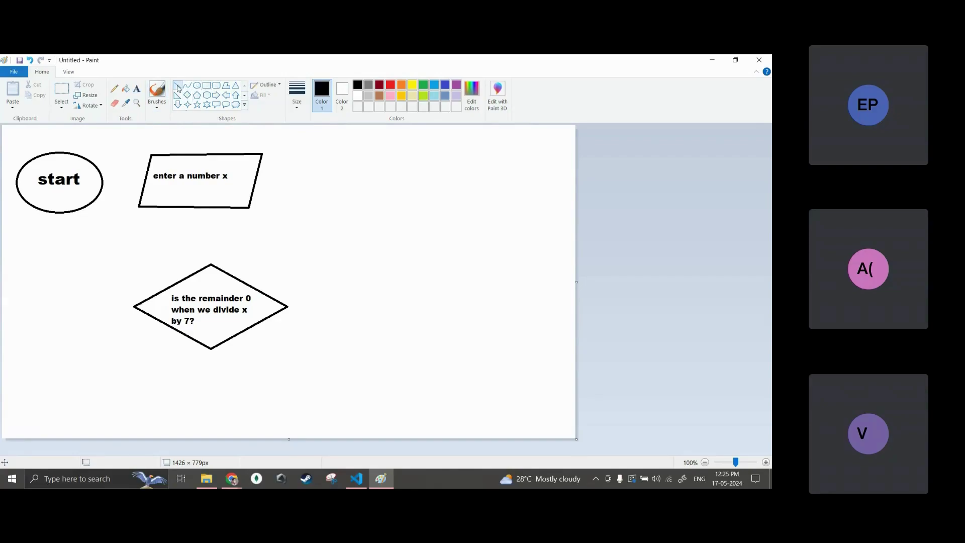
pyautogui.moveTo(102, 182); pyautogui.dragTo(145, 183)
pyautogui.moveTo(211, 209)
pyautogui.mouseDown()
pyautogui.moveTo(210, 265)
pyautogui.moveTo(201, 255)
pyautogui.moveTo(210, 263)
pyautogui.mouseUp()
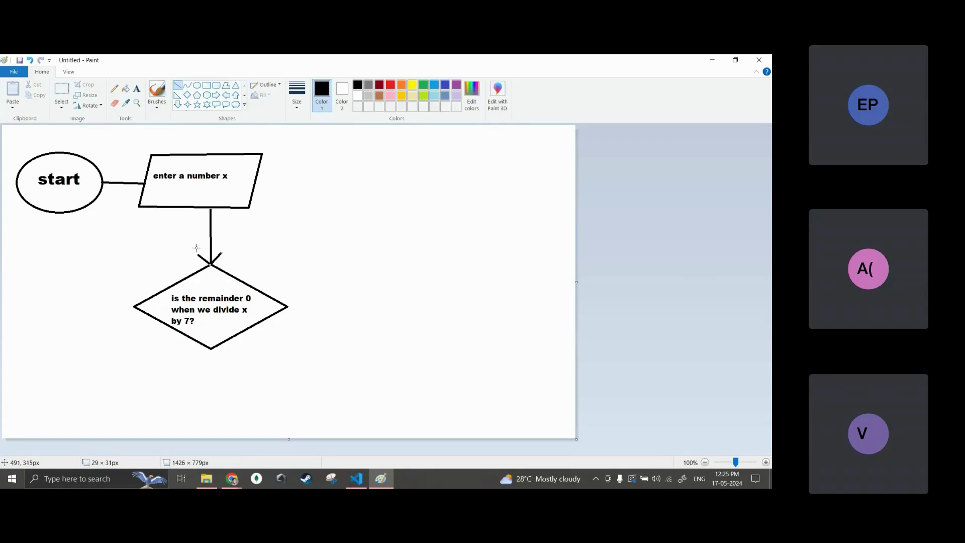
pyautogui.moveTo(138, 173); pyautogui.dragTo(146, 184)
# Step: Draw left and right branch lines off the diamond turning downward, and make the canvas taller
pyautogui.moveTo(134, 308); pyautogui.dragTo(62, 308)
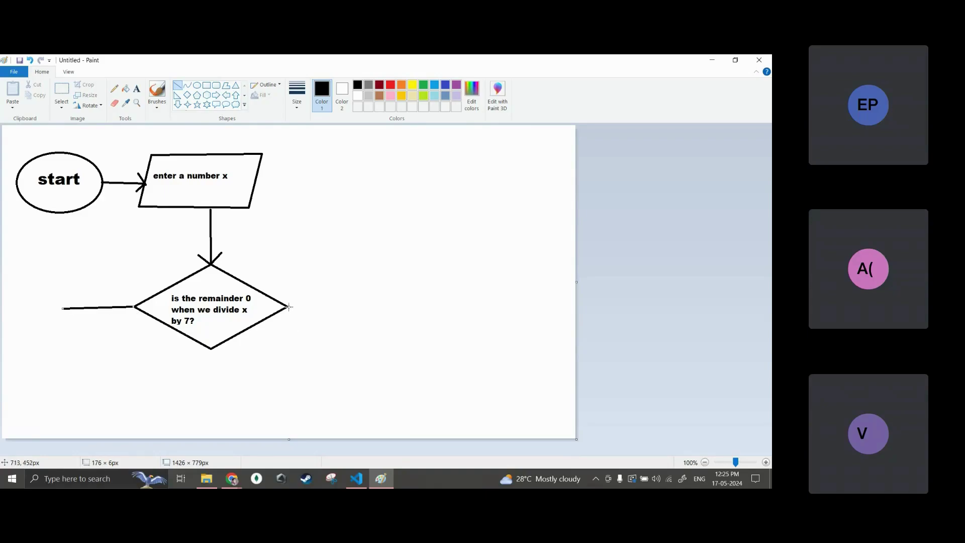
pyautogui.moveTo(289, 306); pyautogui.dragTo(360, 306)
pyautogui.moveTo(62, 309); pyautogui.dragTo(62, 356)
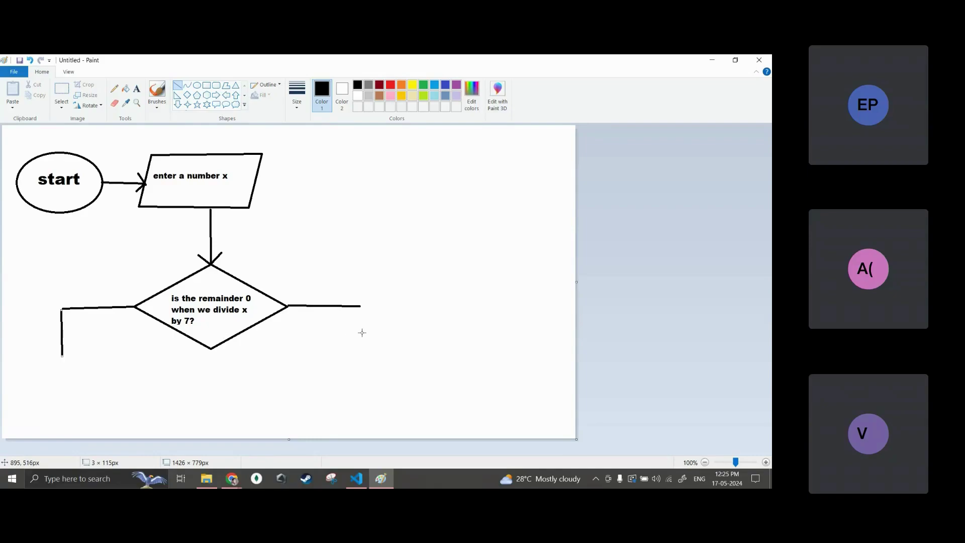
pyautogui.moveTo(362, 306); pyautogui.dragTo(361, 355)
pyautogui.moveTo(289, 440); pyautogui.dragTo(290, 451)
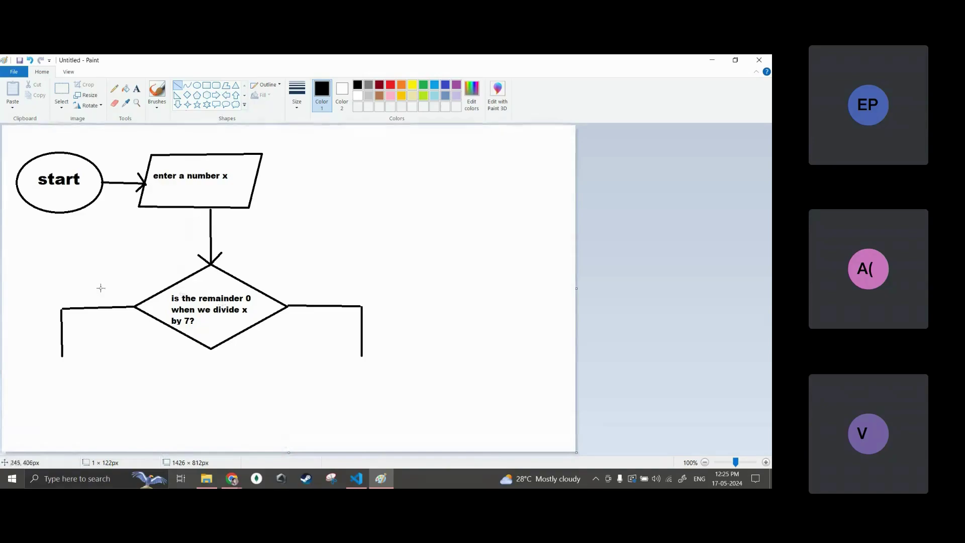
# Step: Add the text 'yes' above the left branch line and 'no' above the right branch line
pyautogui.click(136, 89)
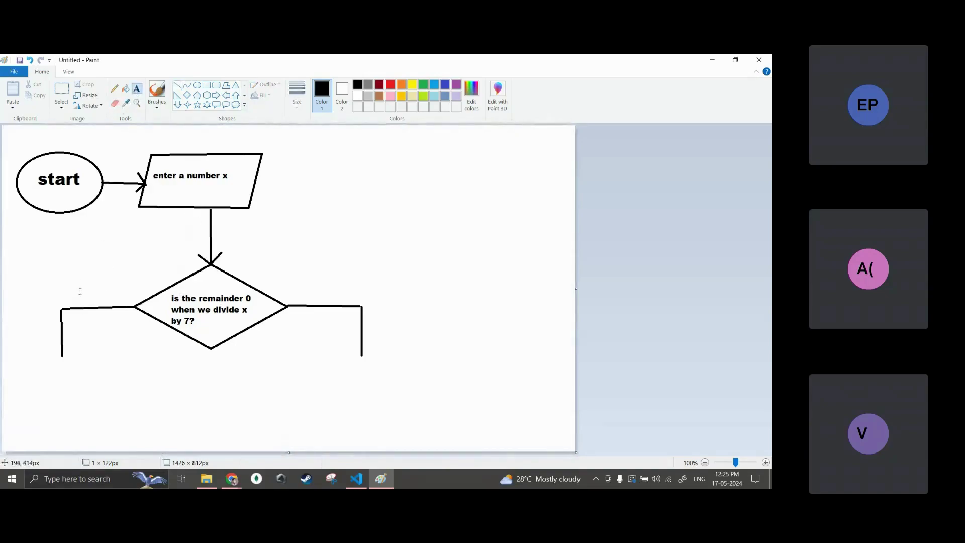
pyautogui.click(80, 289)
pyautogui.write('yes')
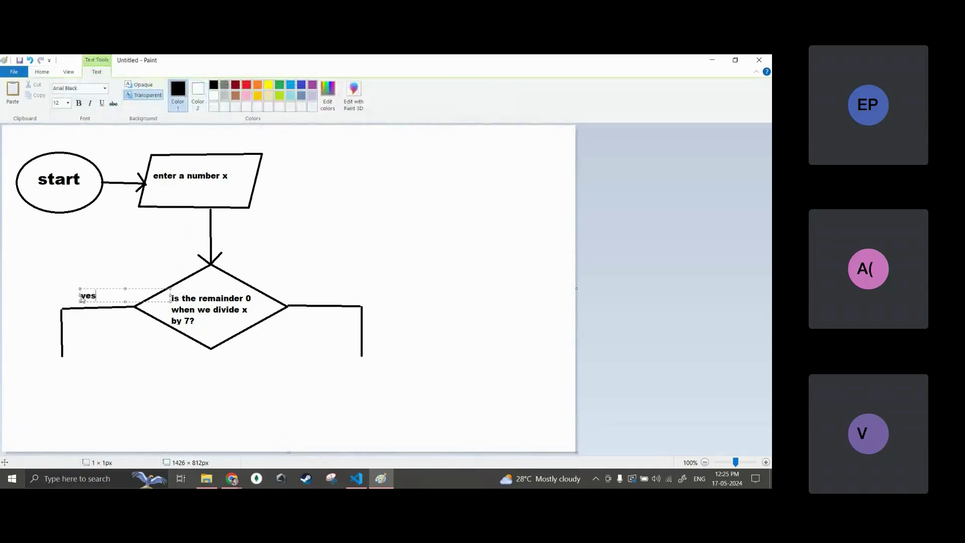
pyautogui.click(309, 296)
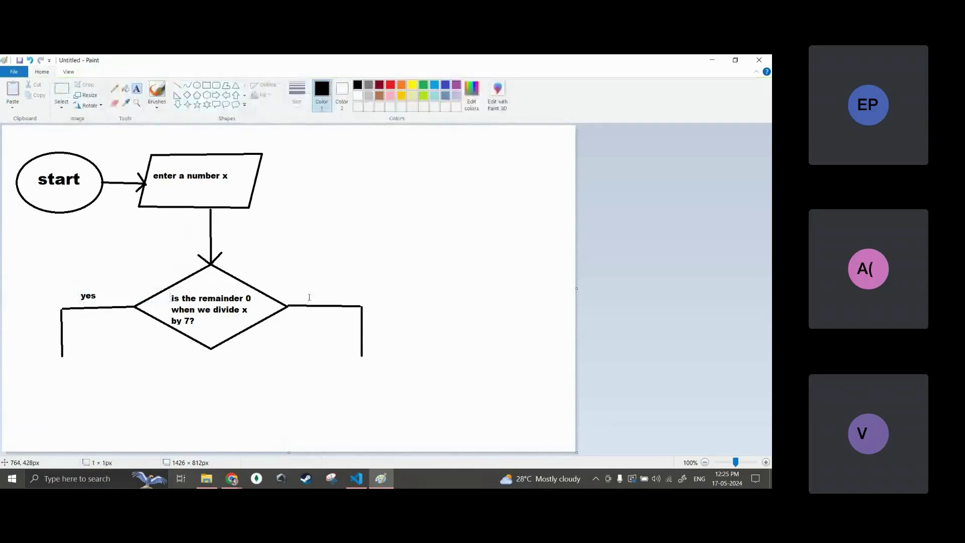
pyautogui.click(308, 290)
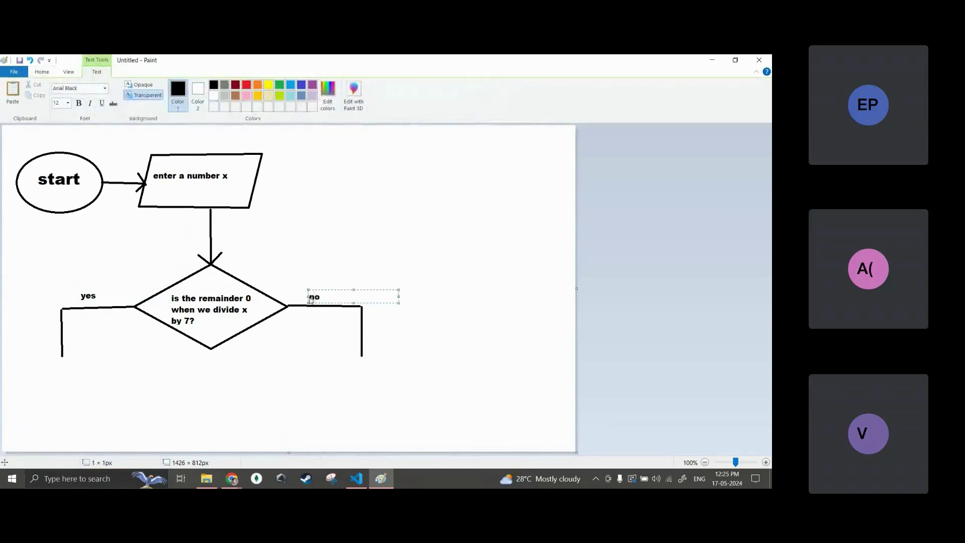
pyautogui.click(498, 367)
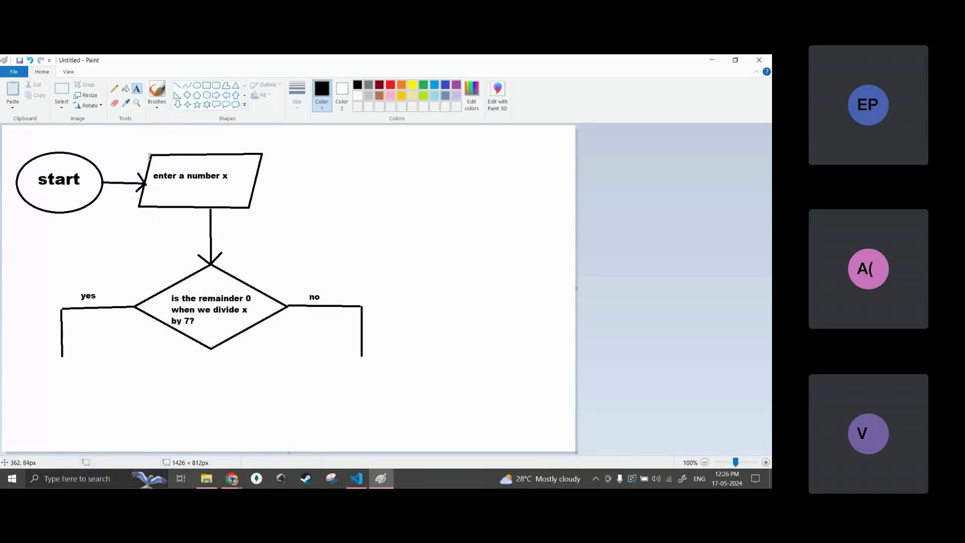
# Step: Draw a parallelogram output box below the yes branch
pyautogui.click(226, 85)
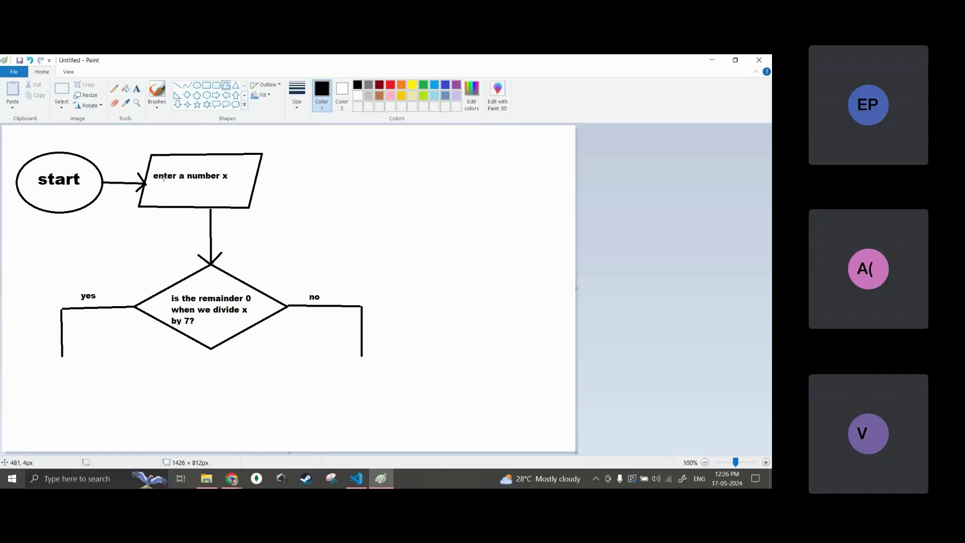
pyautogui.moveTo(14, 359); pyautogui.dragTo(124, 360)
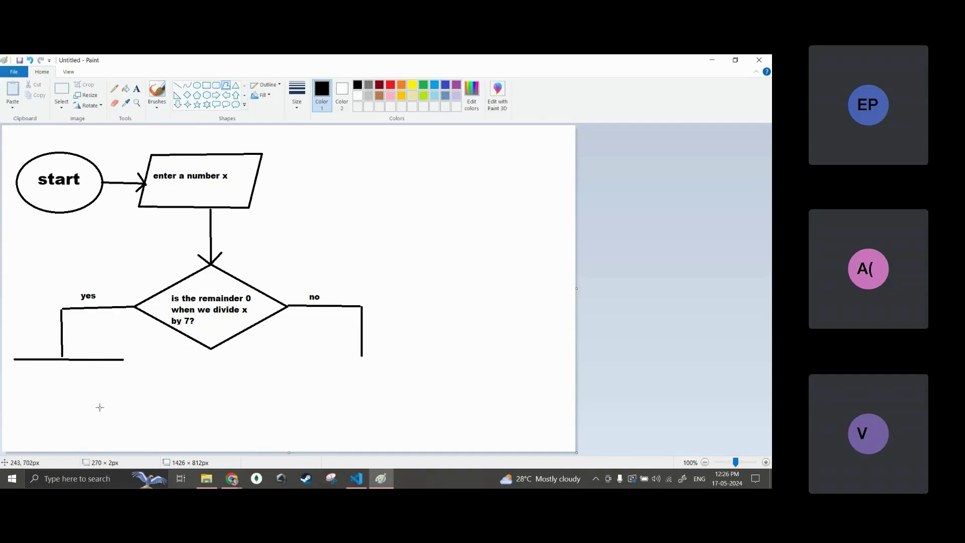
pyautogui.moveTo(99, 407); pyautogui.dragTo(101, 408)
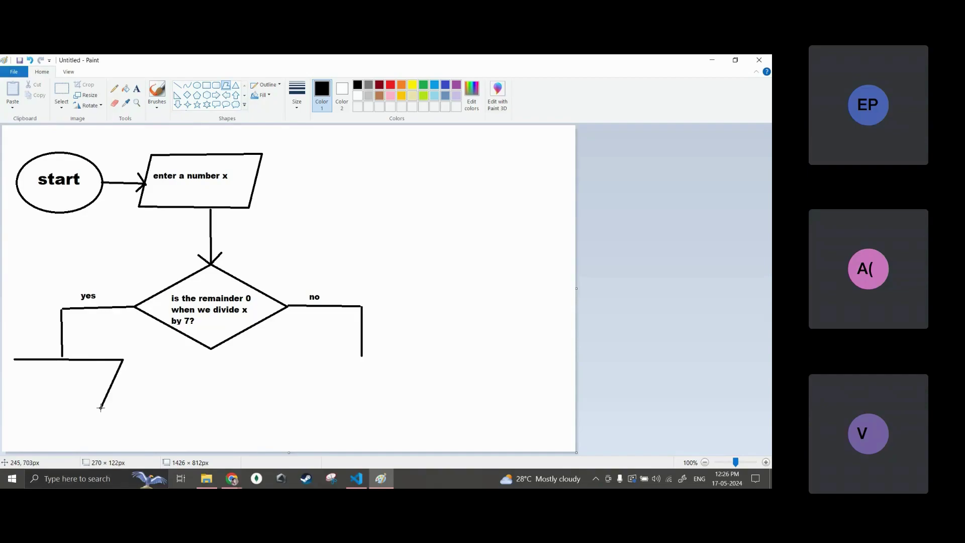
pyautogui.click(4, 406)
pyautogui.click(14, 360)
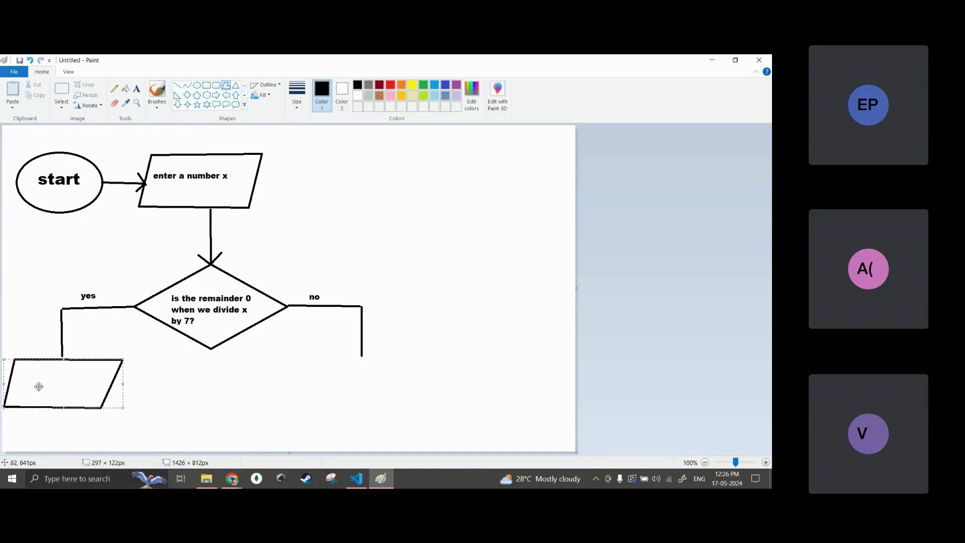
# Step: Label the yes output box 'yes it is divivsible'
pyautogui.click(137, 89)
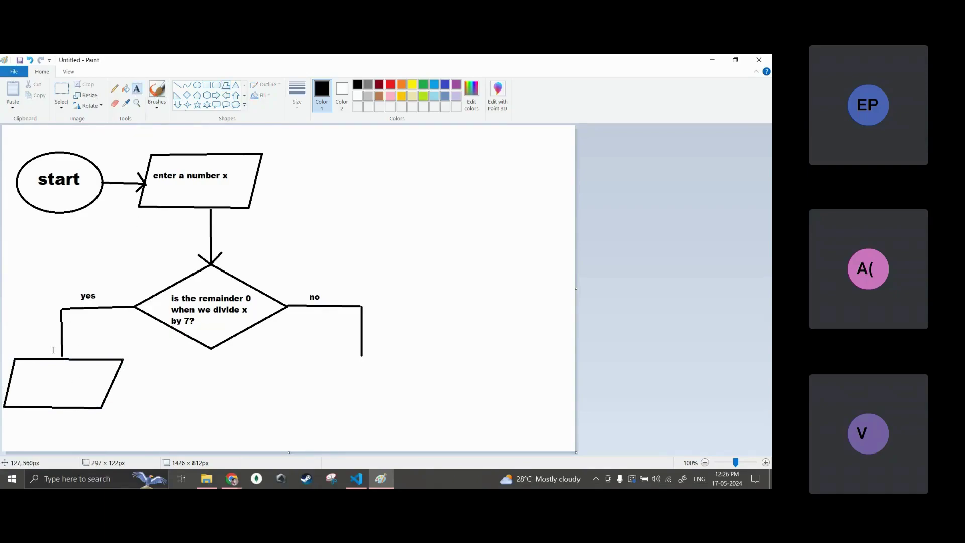
pyautogui.click(16, 382)
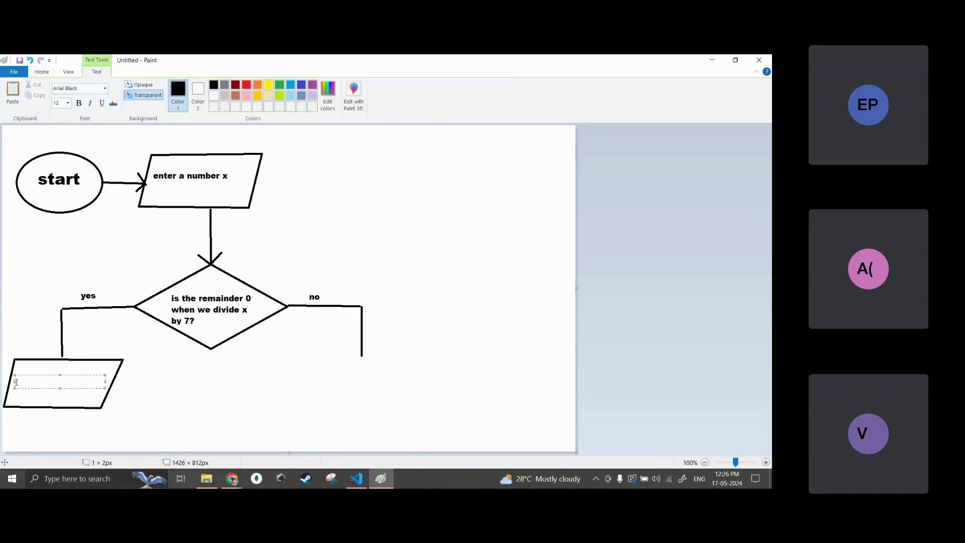
pyautogui.write('""')
pyautogui.press('Left')
pyautogui.write('yes it is divivsinle')
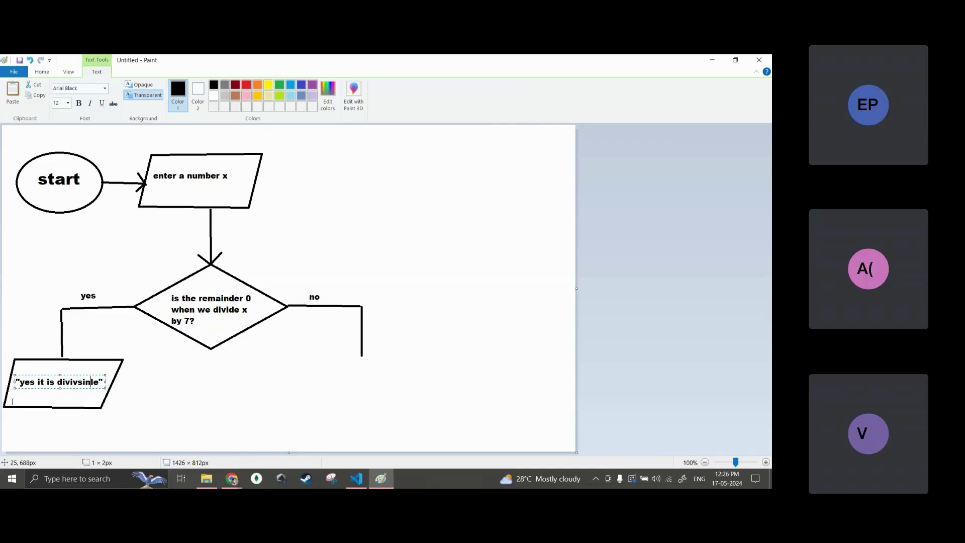
pyautogui.press('Left')
pyautogui.press('Left')
pyautogui.press('BackSpace')
pyautogui.write('b')
pyautogui.click(204, 399)
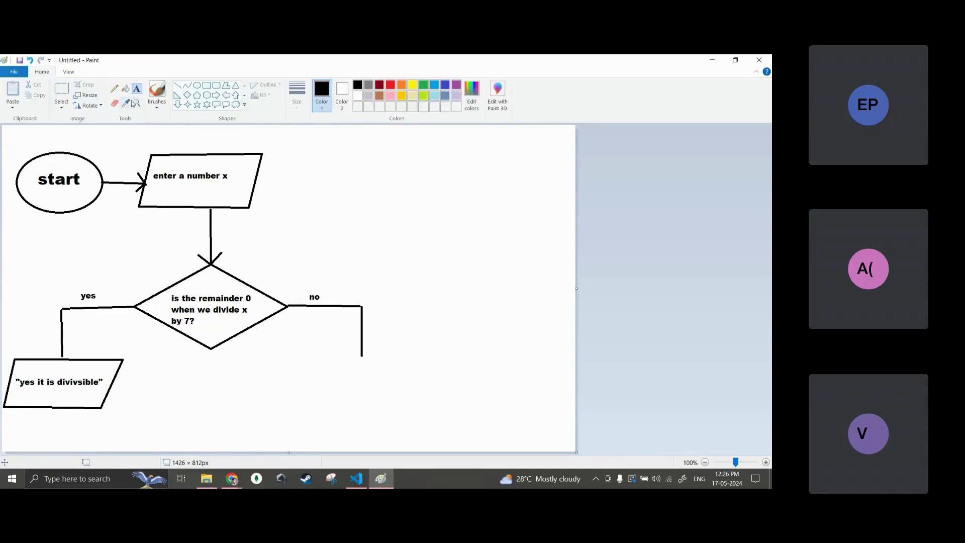
# Step: Draw a parallelogram output box below the no branch, redrawing a misplaced first attempt
pyautogui.click(227, 89)
pyautogui.moveTo(306, 359); pyautogui.dragTo(416, 400)
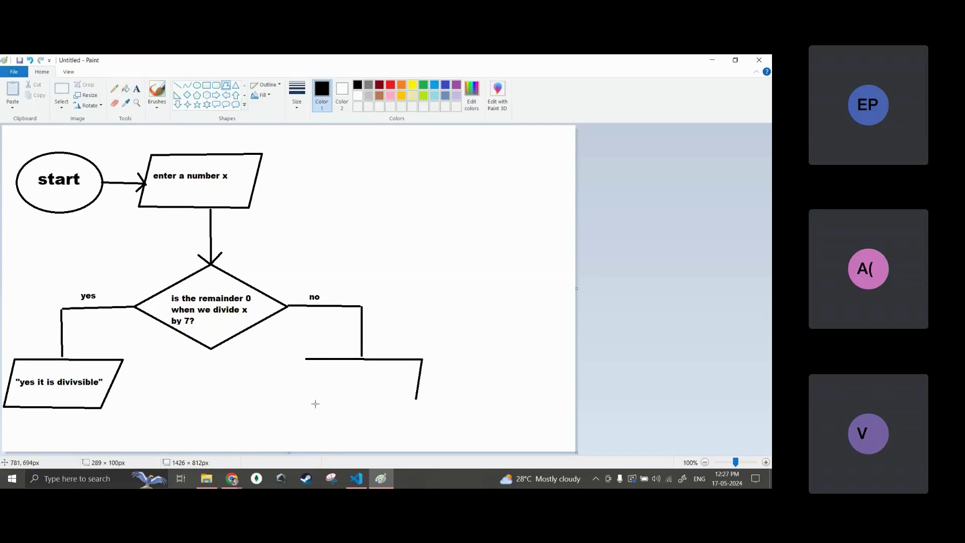
pyautogui.hotkey('ctrl', 'z')
pyautogui.moveTo(319, 366); pyautogui.dragTo(435, 363)
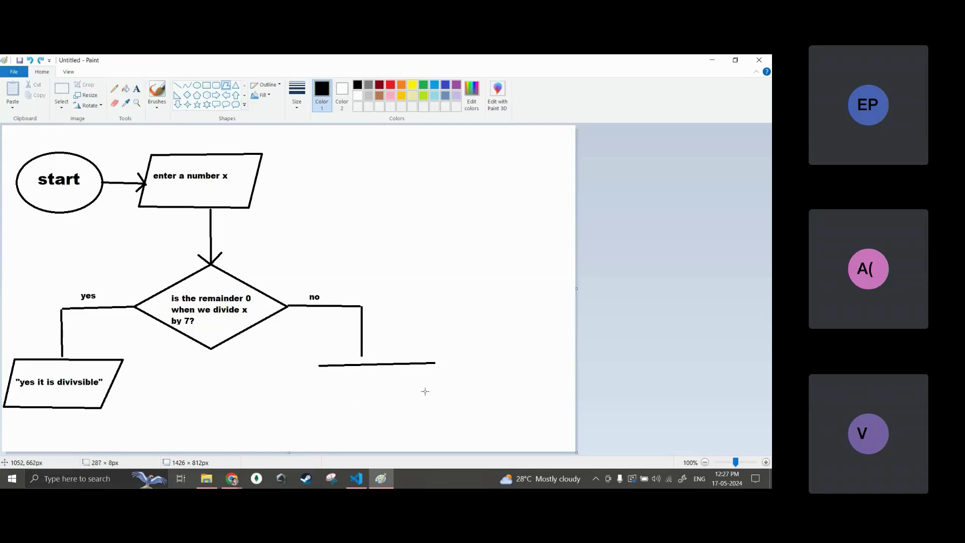
pyautogui.moveTo(415, 407); pyautogui.dragTo(302, 406)
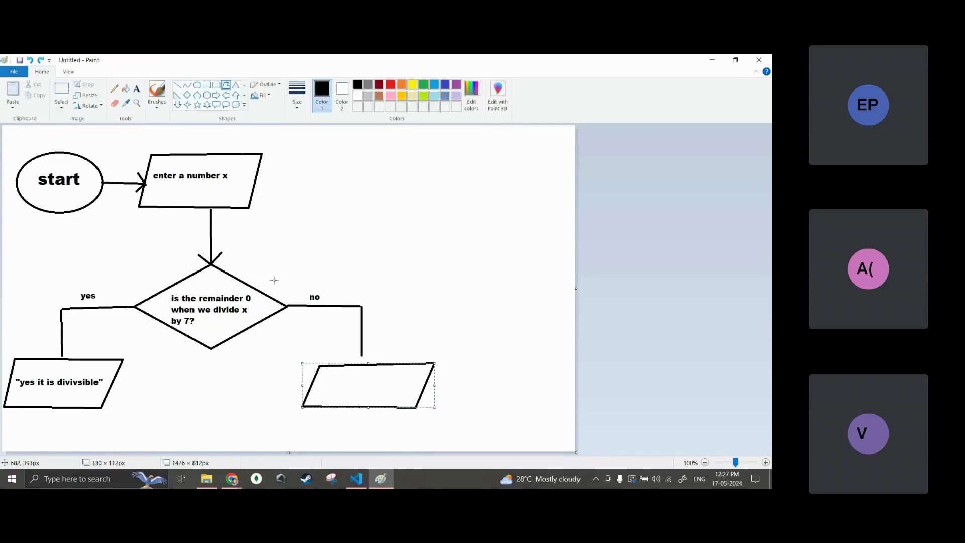
# Step: Label the no output box 'no it is not divisible', widening the text to fit
pyautogui.click(136, 88)
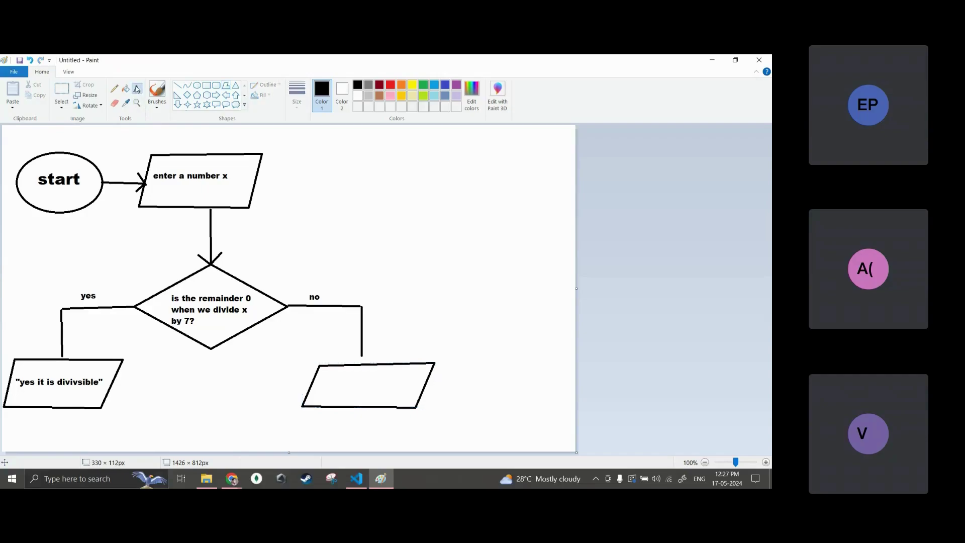
pyautogui.click(320, 385)
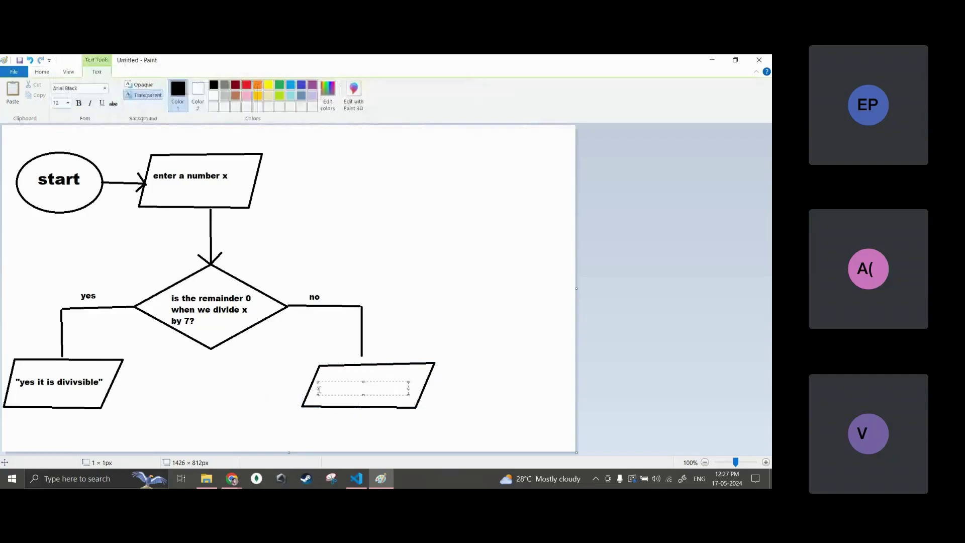
pyautogui.write('"no')
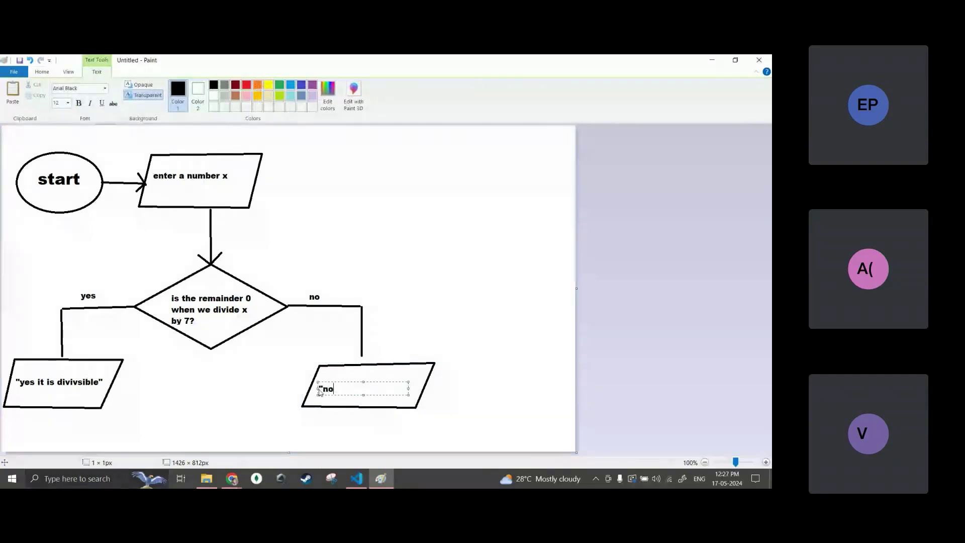
pyautogui.write(' it is no')
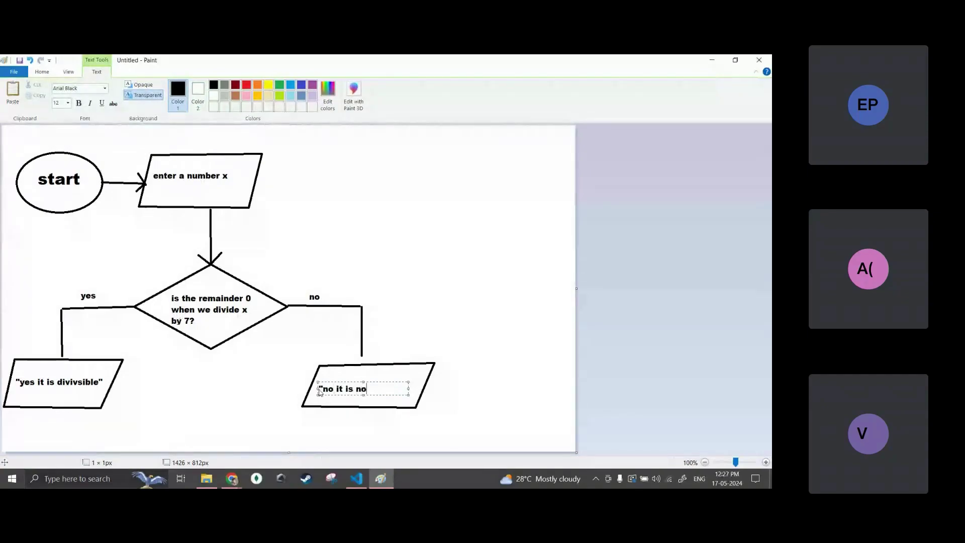
pyautogui.write('t divisible')
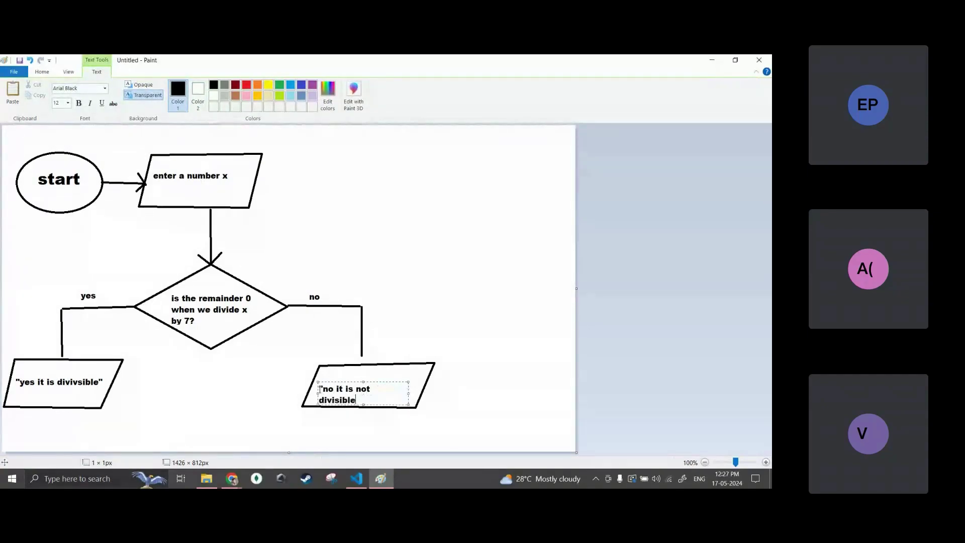
pyautogui.write('"')
pyautogui.moveTo(409, 395); pyautogui.dragTo(431, 395)
pyautogui.click(507, 397)
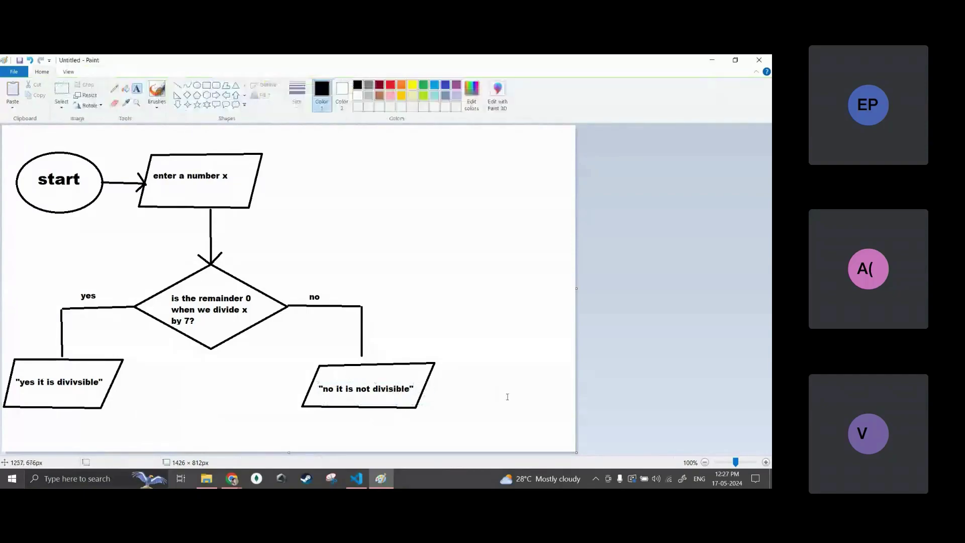
pyautogui.click(179, 86)
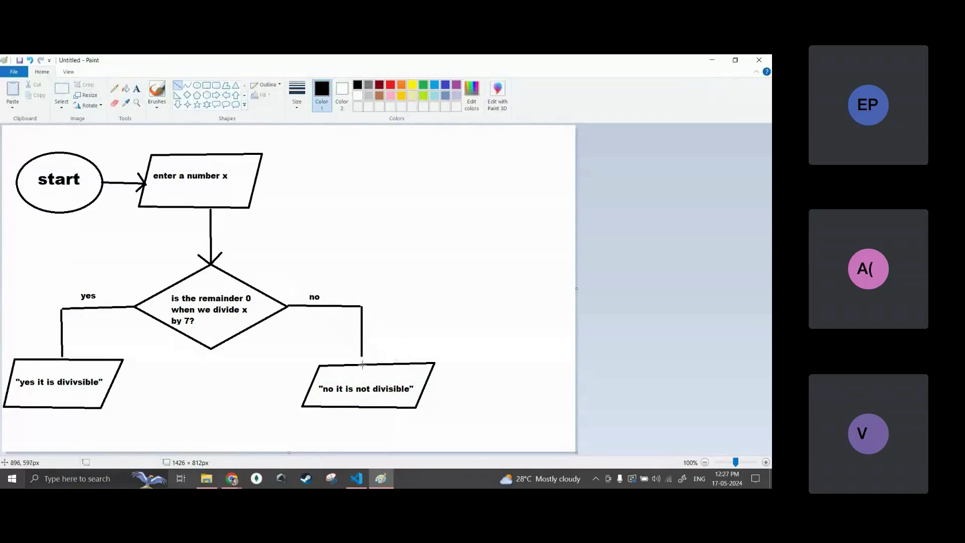
# Step: Extend the no branch line down, then draw a bottom oval labelled 'stop'
pyautogui.moveTo(362, 363); pyautogui.dragTo(362, 350)
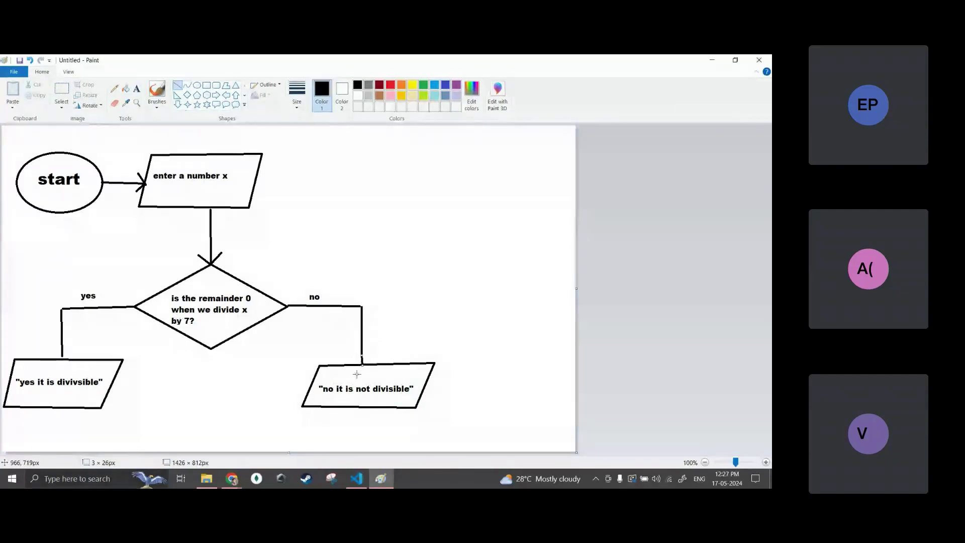
pyautogui.click(196, 85)
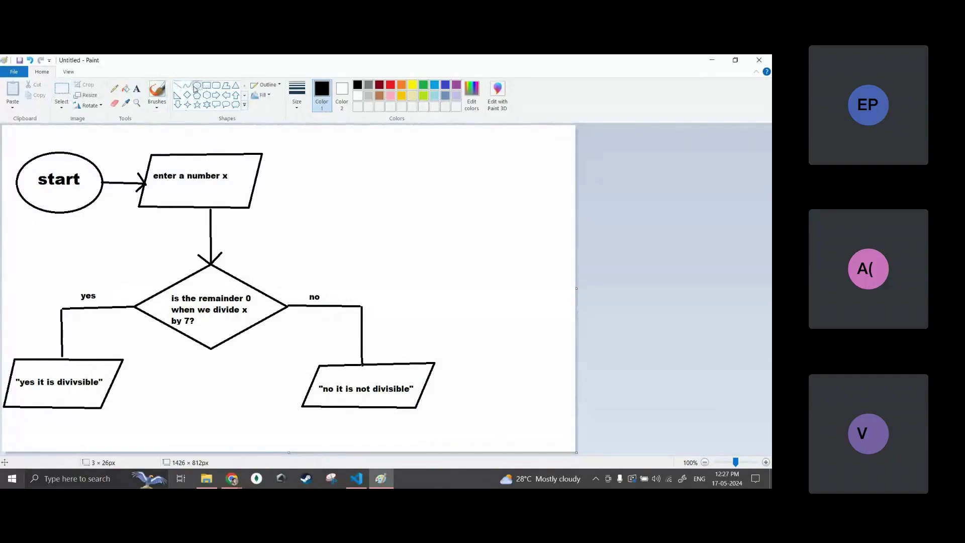
pyautogui.moveTo(158, 409)
pyautogui.mouseDown()
pyautogui.moveTo(209, 426)
pyautogui.moveTo(235, 451)
pyautogui.mouseUp()
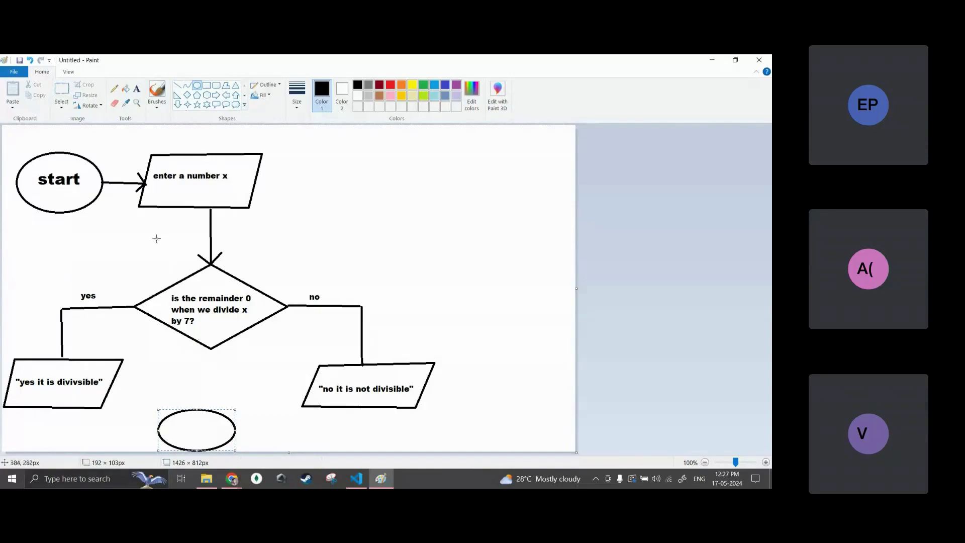
pyautogui.click(137, 90)
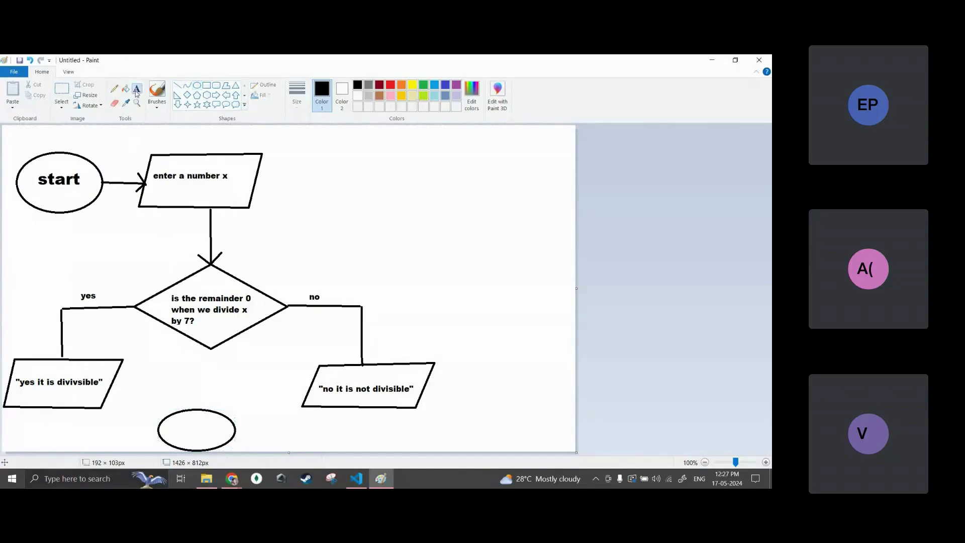
pyautogui.click(174, 430)
pyautogui.write('stop')
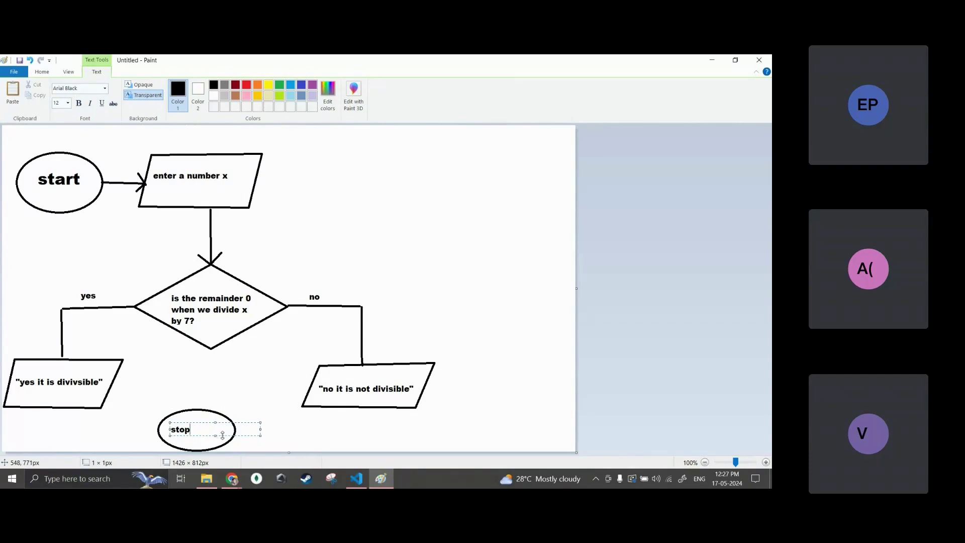
pyautogui.moveTo(225, 434); pyautogui.dragTo(241, 435)
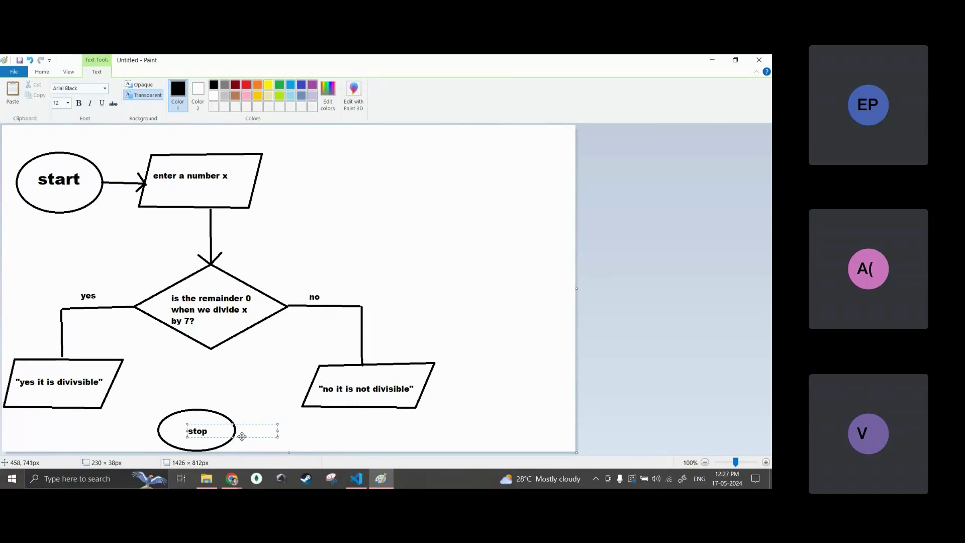
pyautogui.click(318, 441)
# Step: Draw arrowed lines from both the yes and no output boxes into the stop oval
pyautogui.click(177, 85)
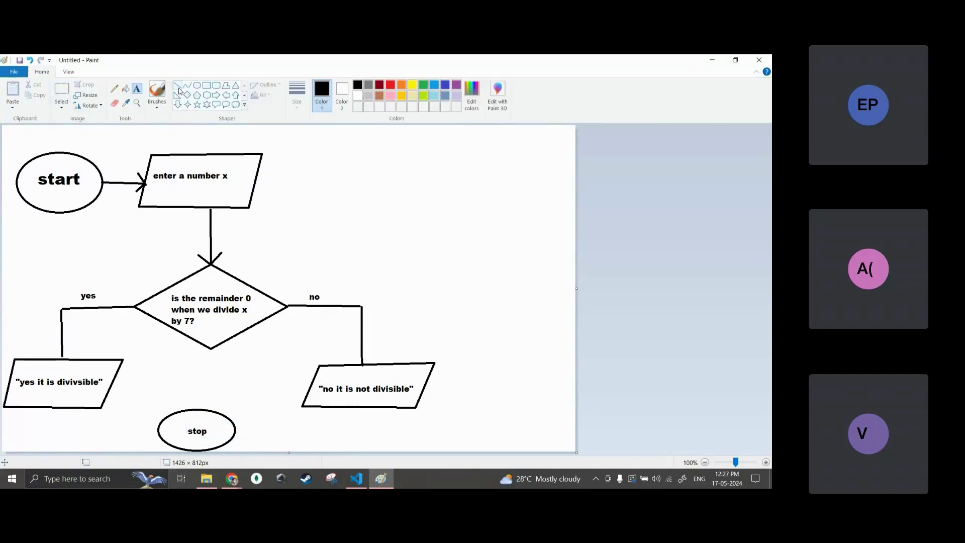
pyautogui.moveTo(50, 408); pyautogui.dragTo(50, 440)
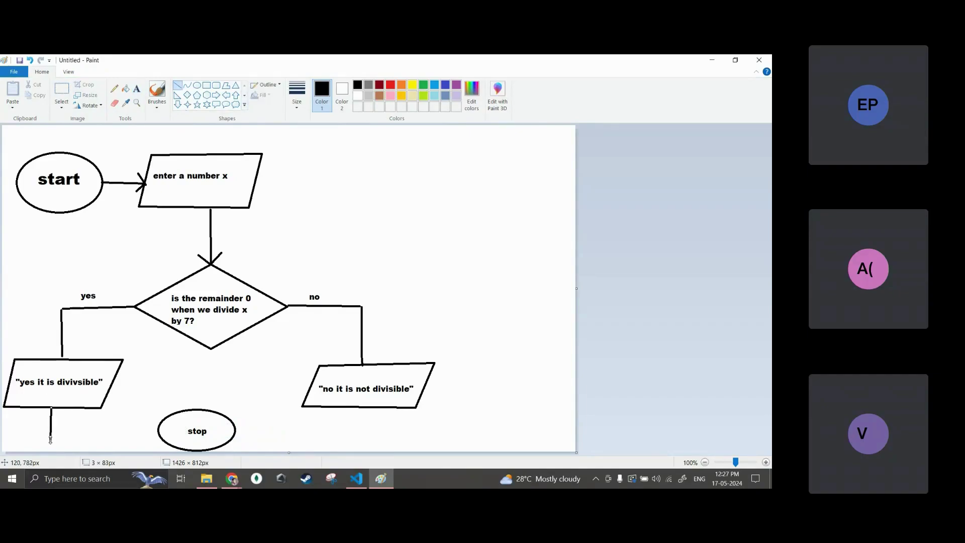
pyautogui.moveTo(159, 434); pyautogui.dragTo(51, 440)
pyautogui.moveTo(149, 426); pyautogui.dragTo(158, 436)
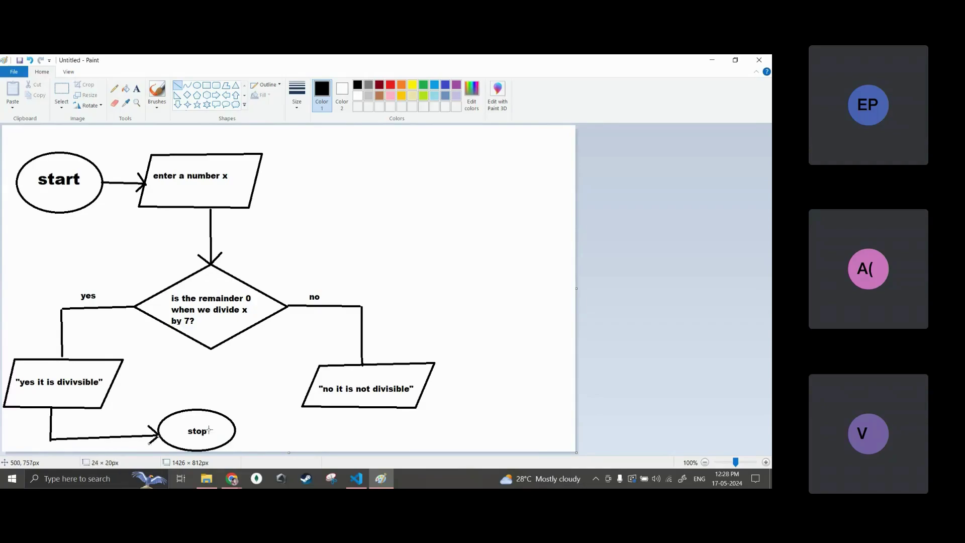
pyautogui.moveTo(234, 431)
pyautogui.mouseDown()
pyautogui.moveTo(326, 414)
pyautogui.moveTo(372, 431)
pyautogui.mouseUp()
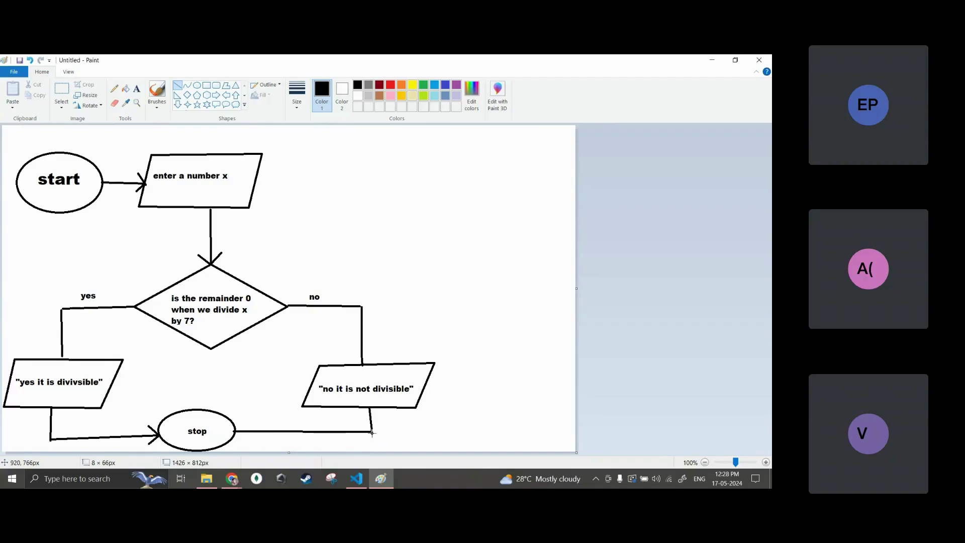
pyautogui.moveTo(250, 418)
pyautogui.mouseDown()
pyautogui.moveTo(237, 431)
pyautogui.moveTo(248, 447)
pyautogui.mouseUp()
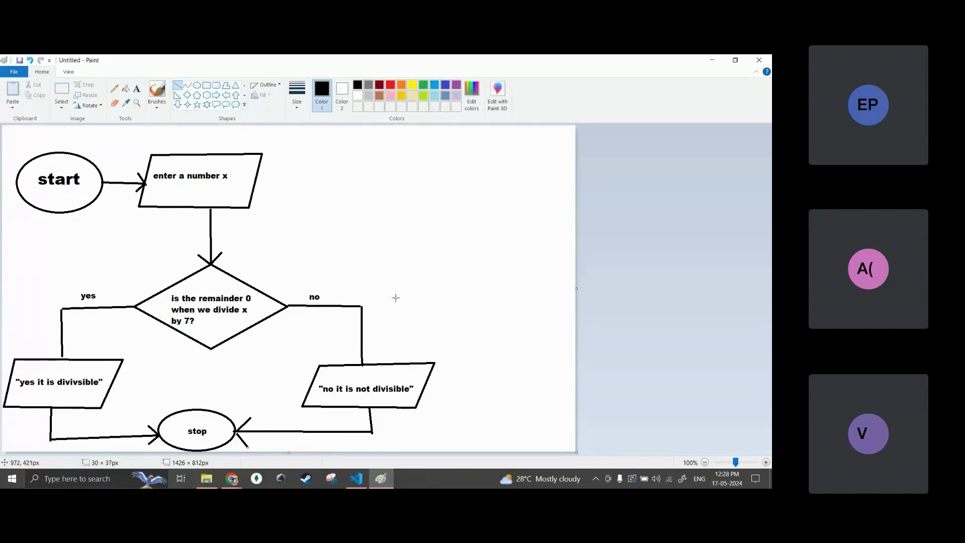
# Step: Show the edupoly assignment list in Chrome, highlighting a problem and briefly glancing back at Paint
pyautogui.hotkey('alt', 'Tab')
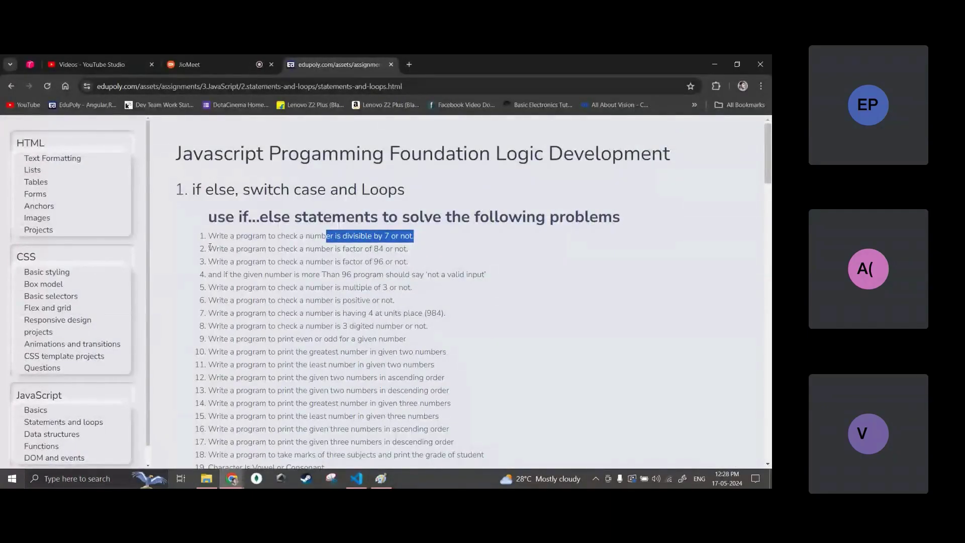
pyautogui.moveTo(208, 248); pyautogui.dragTo(427, 245)
pyautogui.click(427, 246)
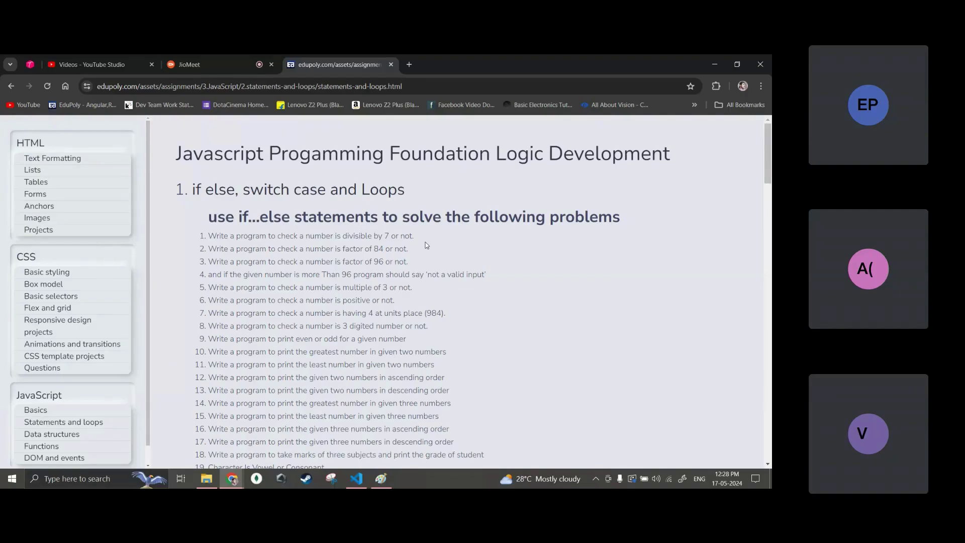
pyautogui.hotkey('alt', 'Tab')
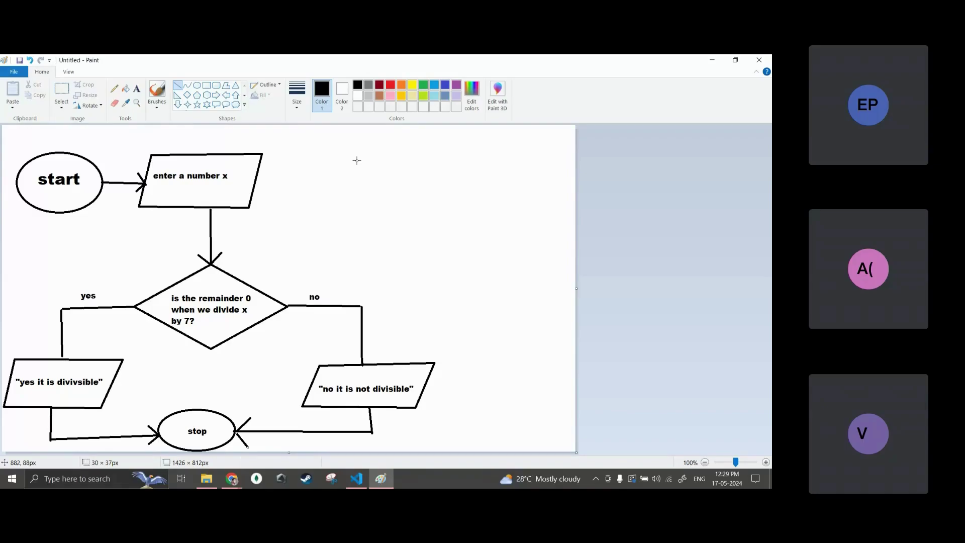
pyautogui.hotkey('alt', 'Tab')
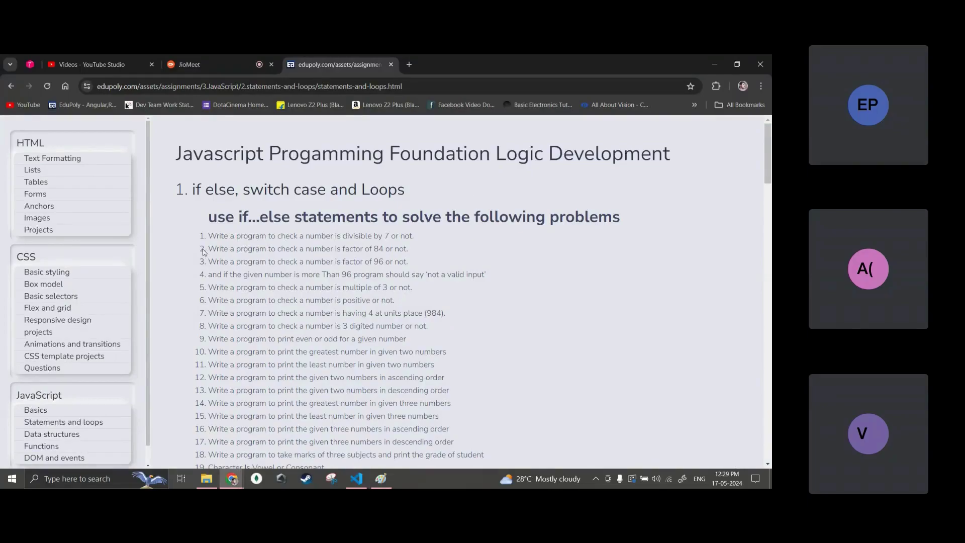
# Step: Highlight the factor-of-84 problem, then 'divisible by 7' in problem one
pyautogui.moveTo(404, 248); pyautogui.dragTo(249, 249)
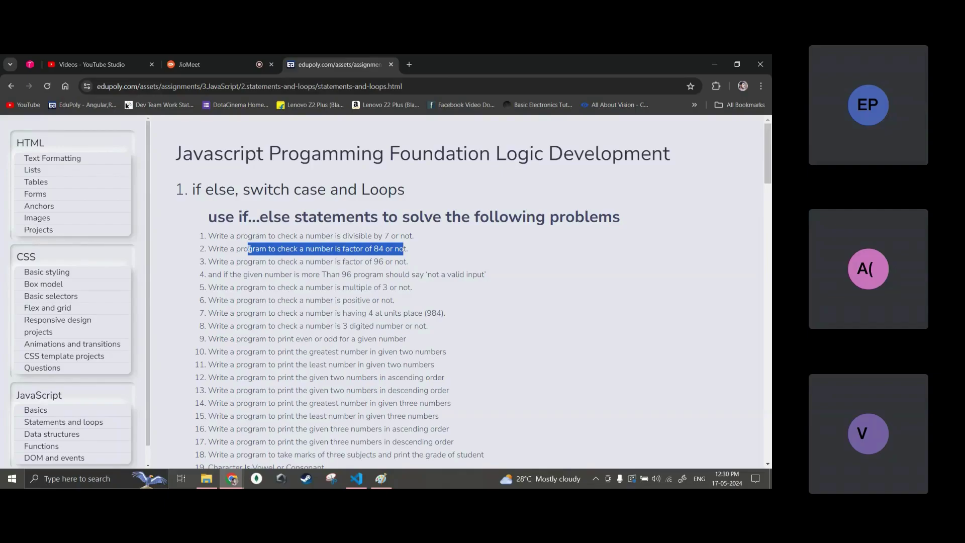
pyautogui.moveTo(342, 235); pyautogui.dragTo(398, 233)
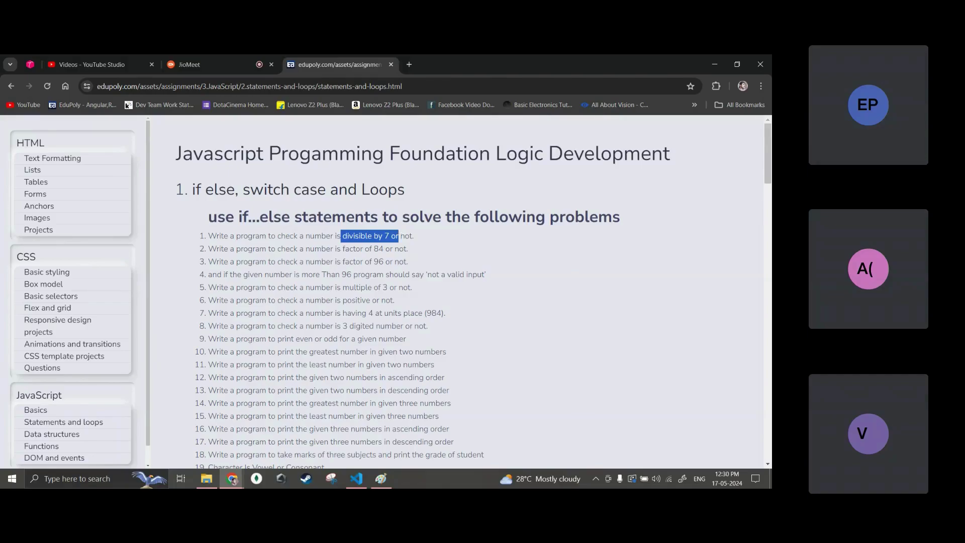
# Step: Wipe the flowchart from the canvas and place text labels 10 and 5
pyautogui.click(380, 478)
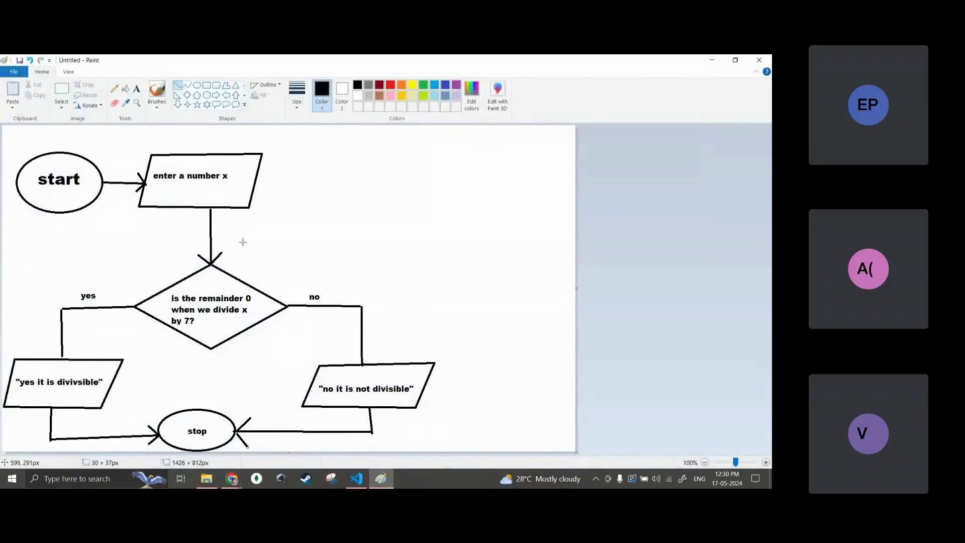
pyautogui.hotkey('ctrl', 'a')
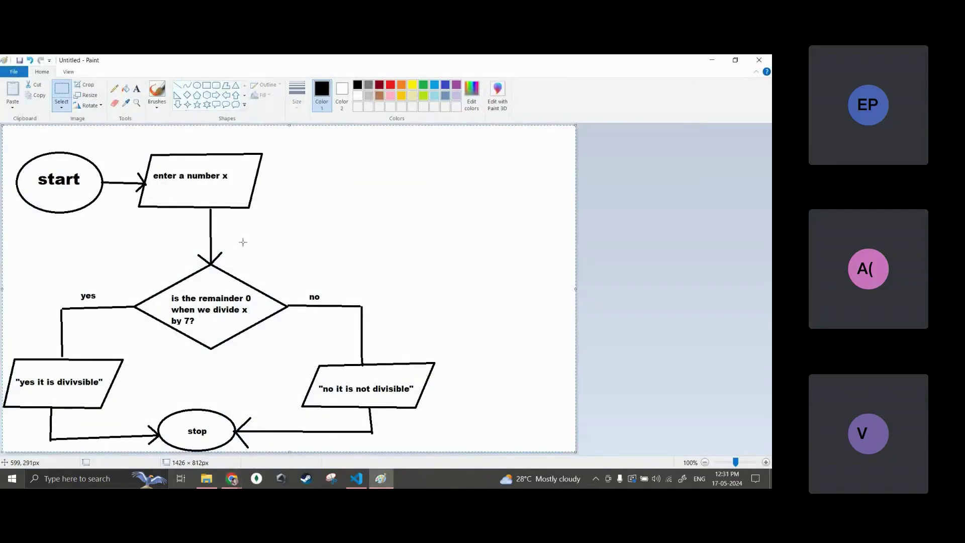
pyautogui.press('Delete')
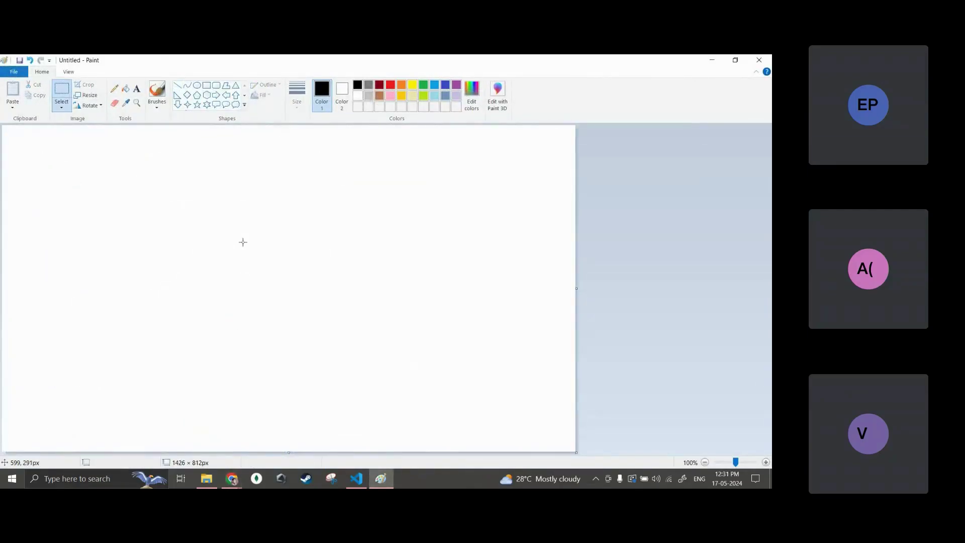
pyautogui.click(137, 88)
pyautogui.click(110, 154)
pyautogui.write('10')
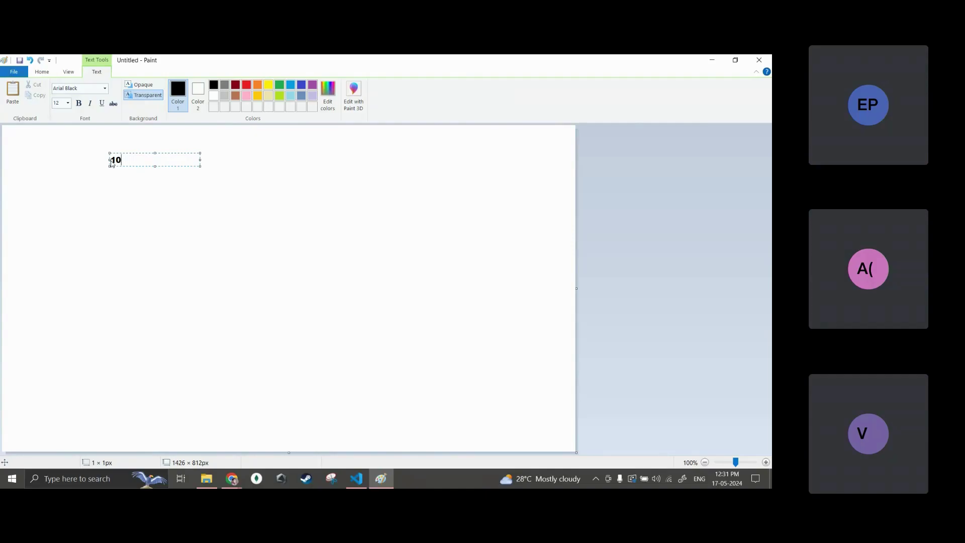
pyautogui.click(119, 181)
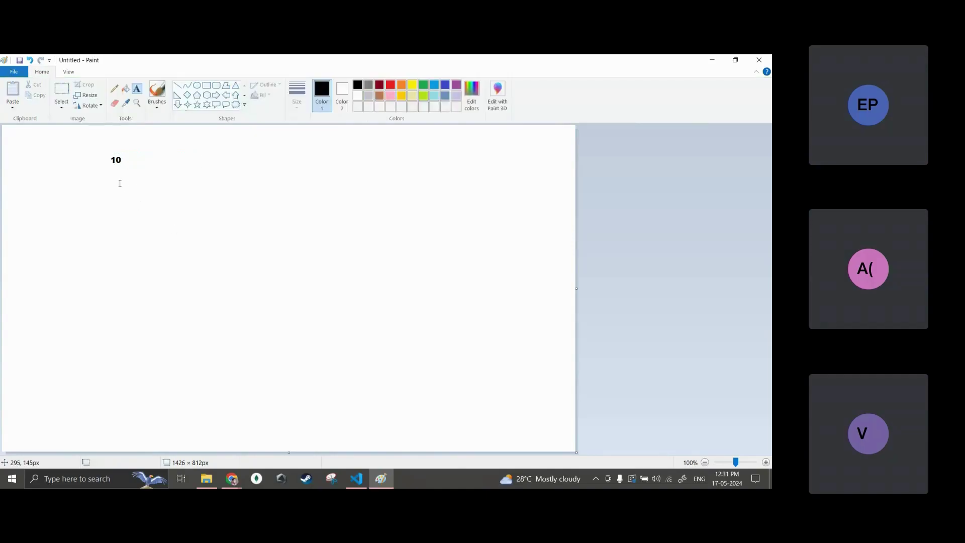
pyautogui.click(116, 180)
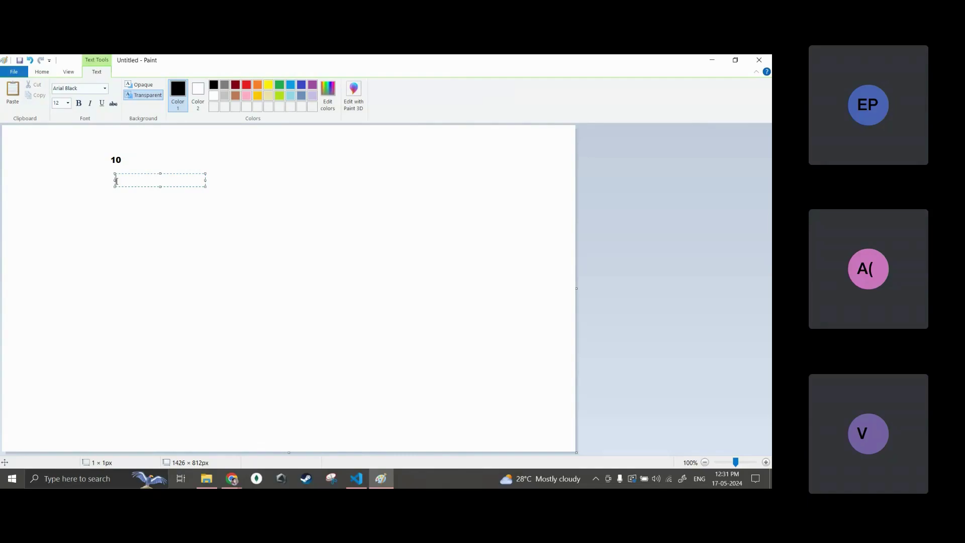
pyautogui.write('5')
# Step: Pencil the long division 5)10 with quotient 2, subtraction line and remainder 0
pyautogui.click(42, 72)
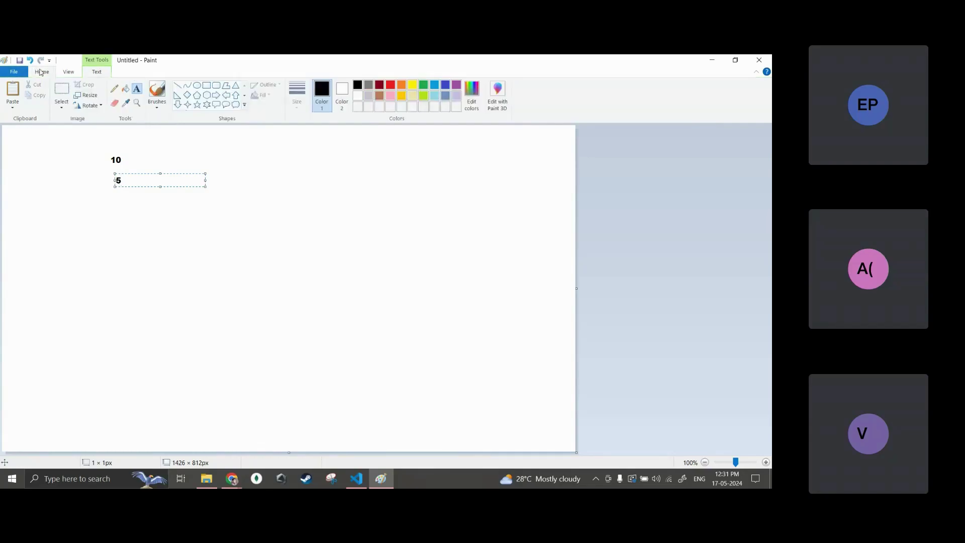
pyautogui.click(115, 89)
pyautogui.moveTo(270, 223)
pyautogui.mouseDown()
pyautogui.moveTo(293, 309)
pyautogui.moveTo(408, 186)
pyautogui.mouseUp()
pyautogui.moveTo(326, 236)
pyautogui.mouseDown()
pyautogui.moveTo(337, 268)
pyautogui.moveTo(362, 251)
pyautogui.moveTo(347, 231)
pyautogui.mouseUp()
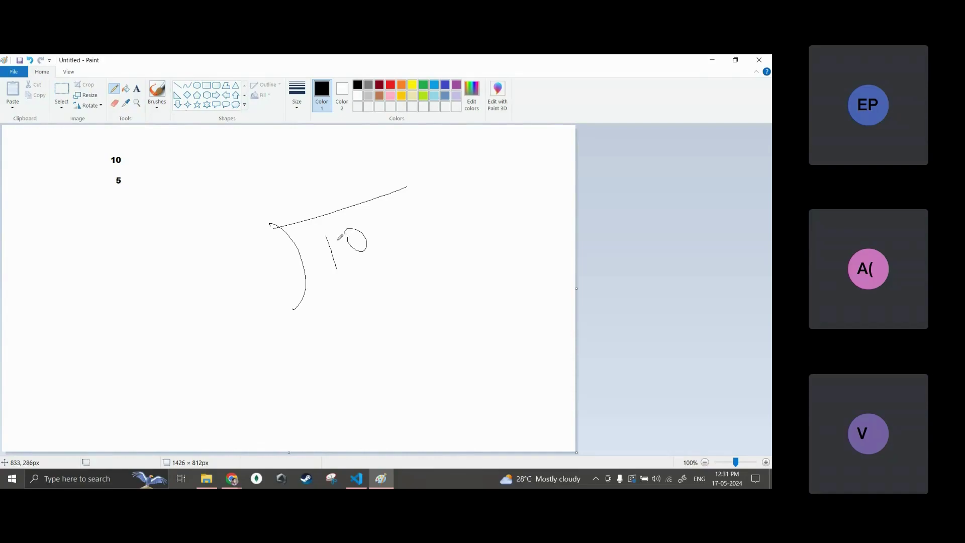
pyautogui.moveTo(241, 273)
pyautogui.mouseDown()
pyautogui.moveTo(271, 261)
pyautogui.moveTo(256, 280)
pyautogui.moveTo(265, 300)
pyautogui.mouseUp()
pyautogui.moveTo(322, 174)
pyautogui.mouseDown()
pyautogui.moveTo(350, 215)
pyautogui.moveTo(378, 187)
pyautogui.mouseUp()
pyautogui.moveTo(344, 277)
pyautogui.mouseDown()
pyautogui.moveTo(359, 311)
pyautogui.moveTo(380, 290)
pyautogui.moveTo(372, 274)
pyautogui.mouseUp()
pyautogui.moveTo(352, 345); pyautogui.dragTo(438, 281)
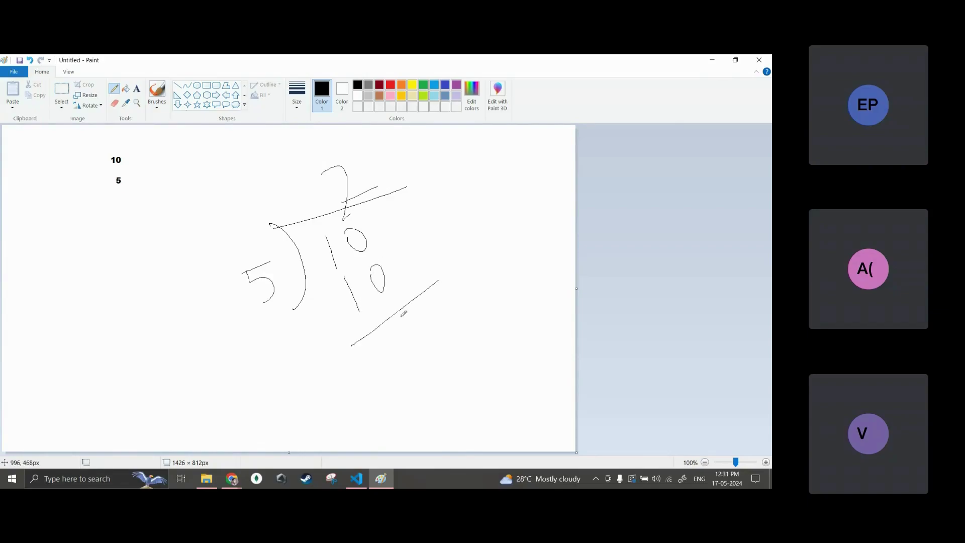
pyautogui.moveTo(391, 327)
pyautogui.mouseDown()
pyautogui.moveTo(410, 335)
pyautogui.moveTo(383, 349)
pyautogui.mouseUp()
# Step: Caption the division '5 is a factor of 10' to its left
pyautogui.click(137, 88)
pyautogui.click(96, 224)
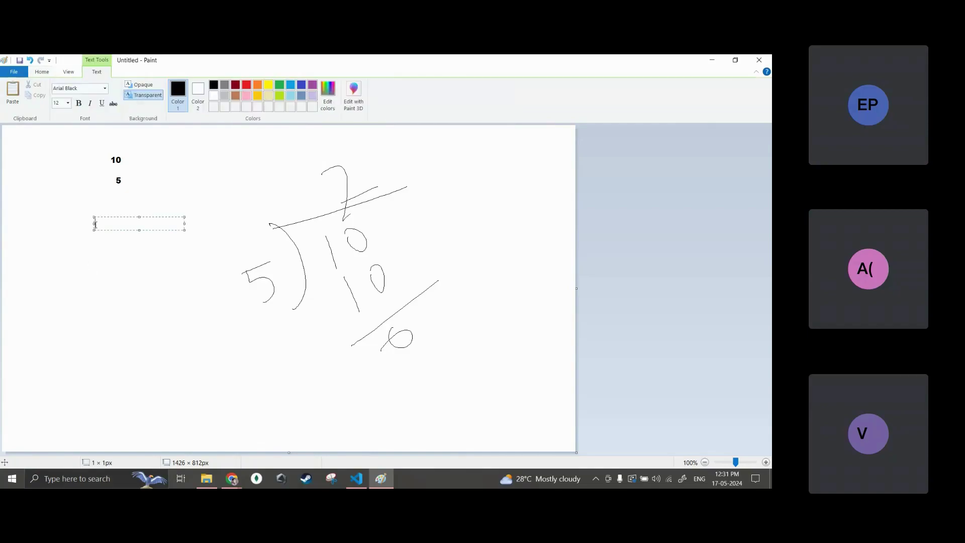
pyautogui.write('5 is a factor of 10')
# Step: Finish the caption, highlight the factor-of-84 problem in Chrome, and return to Paint
pyautogui.click(130, 288)
pyautogui.hotkey('alt', 'Tab')
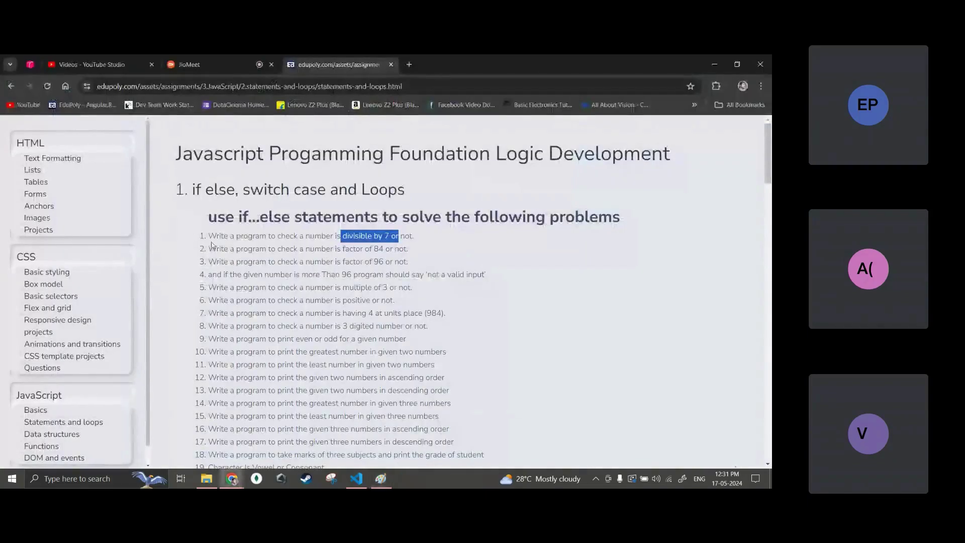
pyautogui.moveTo(224, 249); pyautogui.dragTo(414, 249)
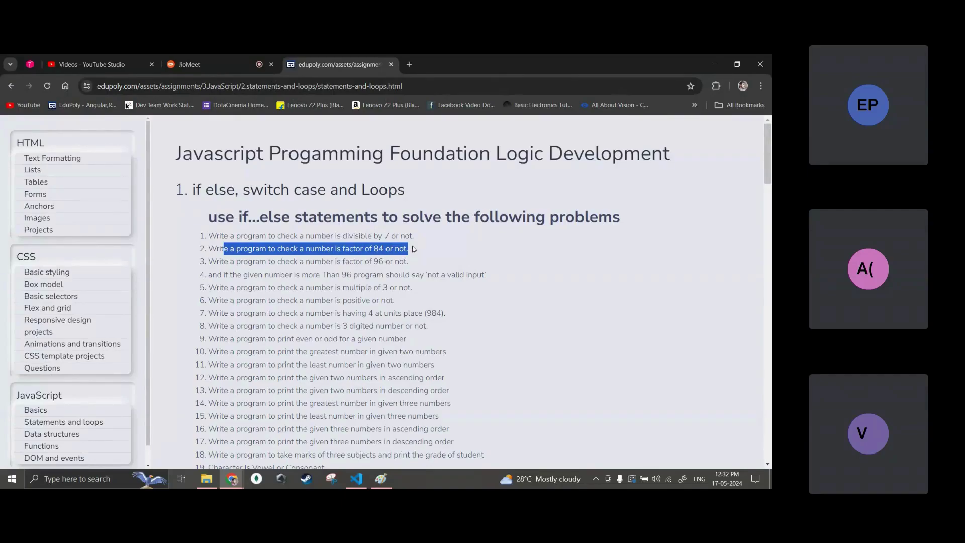
pyautogui.hotkey('alt', 'Tab')
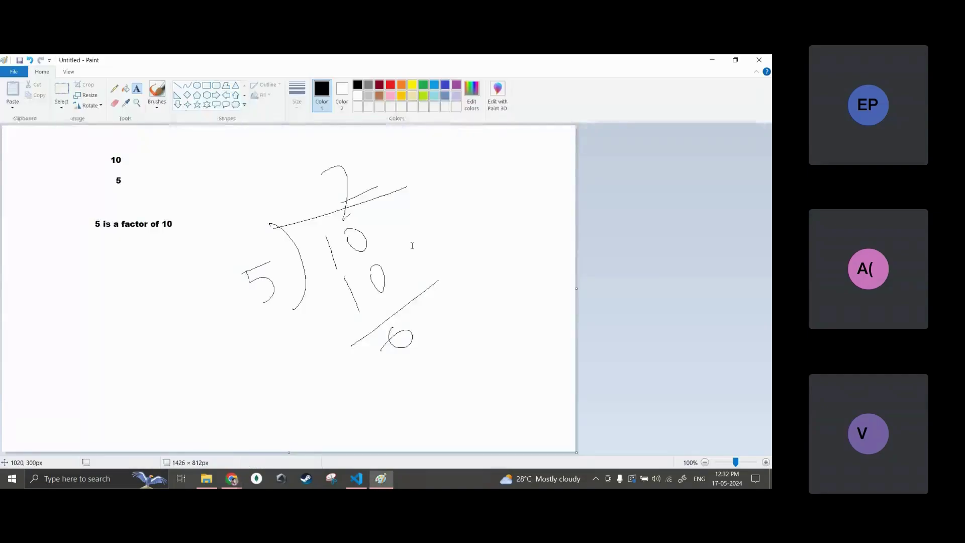
# Step: Switch to the pencil and sketch a division bracket at lower left, undoing a stray stroke
pyautogui.click(102, 311)
pyautogui.click(42, 72)
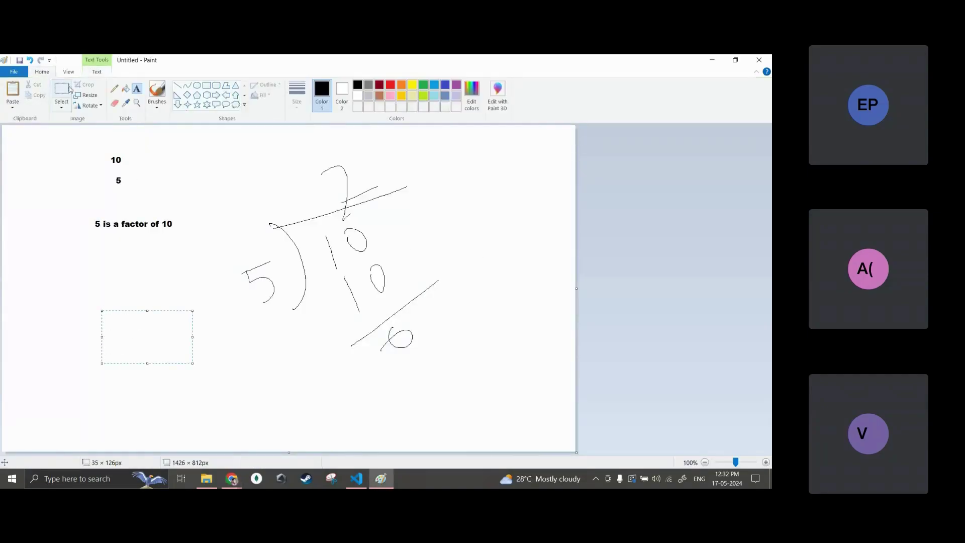
pyautogui.click(114, 88)
pyautogui.moveTo(89, 291)
pyautogui.mouseDown()
pyautogui.moveTo(104, 349)
pyautogui.moveTo(97, 360)
pyautogui.moveTo(164, 269)
pyautogui.mouseUp()
pyautogui.moveTo(127, 294)
pyautogui.mouseDown()
pyautogui.moveTo(157, 305)
pyautogui.moveTo(83, 329)
pyautogui.moveTo(96, 317)
pyautogui.moveTo(107, 335)
pyautogui.mouseUp()
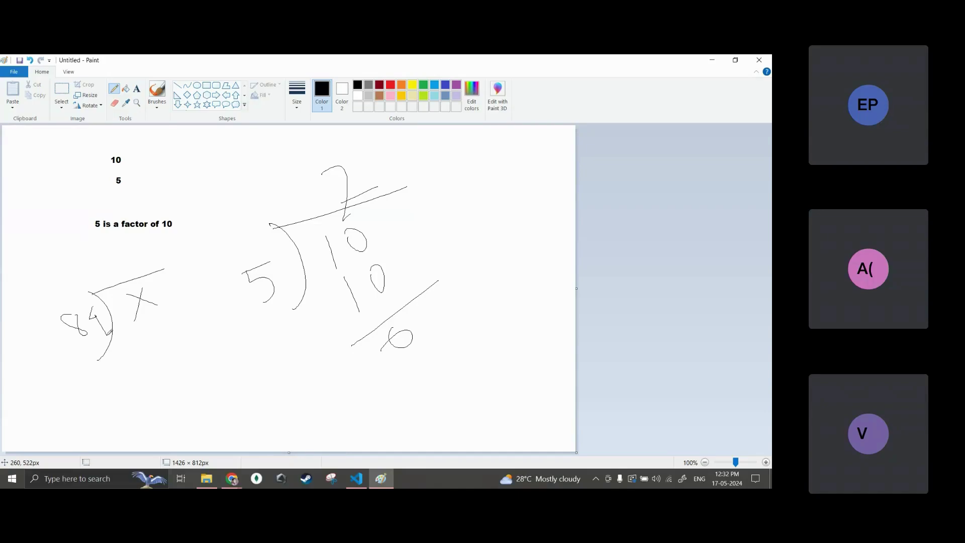
pyautogui.hotkey('ctrl', 'z')
pyautogui.hotkey('ctrl', 'z')
pyautogui.hotkey('ctrl', 'z')
pyautogui.hotkey('ctrl', 'z')
# Step: Pencil 84 ÷ 2 = 42 with remainder 0, and circle the working
pyautogui.moveTo(141, 300)
pyautogui.mouseDown()
pyautogui.moveTo(134, 290)
pyautogui.moveTo(173, 288)
pyautogui.moveTo(177, 318)
pyautogui.mouseUp()
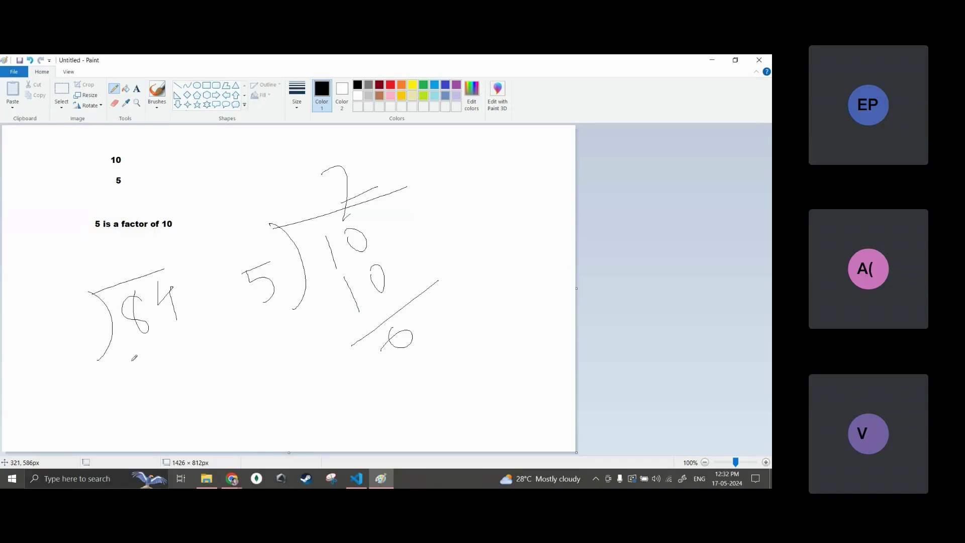
pyautogui.moveTo(69, 326)
pyautogui.mouseDown()
pyautogui.moveTo(80, 355)
pyautogui.moveTo(92, 342)
pyautogui.mouseUp()
pyautogui.moveTo(115, 248)
pyautogui.mouseDown()
pyautogui.moveTo(132, 276)
pyautogui.moveTo(151, 265)
pyautogui.mouseUp()
pyautogui.moveTo(172, 340)
pyautogui.mouseDown()
pyautogui.moveTo(158, 338)
pyautogui.moveTo(163, 352)
pyautogui.moveTo(191, 338)
pyautogui.mouseUp()
pyautogui.moveTo(192, 330)
pyautogui.mouseDown()
pyautogui.moveTo(196, 348)
pyautogui.moveTo(171, 396)
pyautogui.moveTo(202, 397)
pyautogui.moveTo(193, 401)
pyautogui.moveTo(222, 430)
pyautogui.mouseUp()
pyautogui.moveTo(225, 411); pyautogui.dragTo(228, 423)
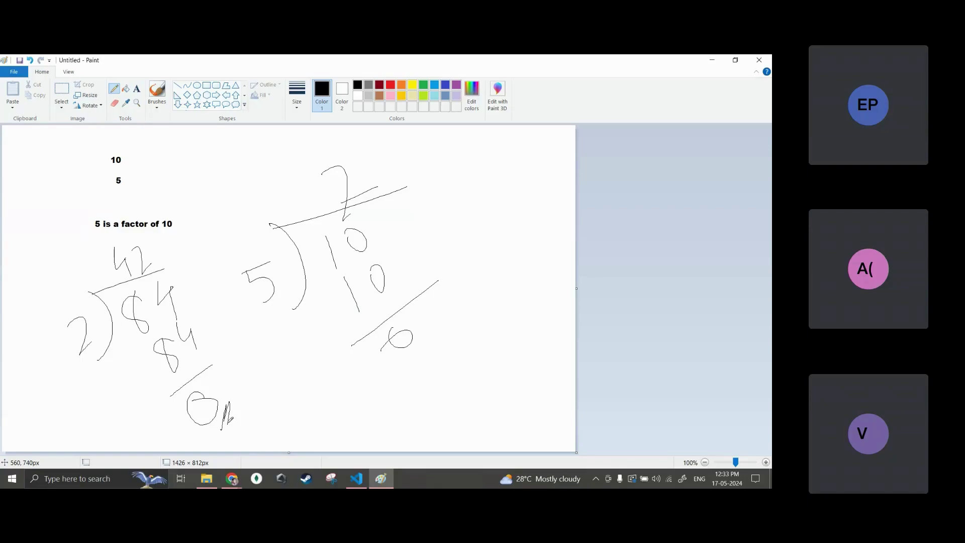
pyautogui.moveTo(185, 257)
pyautogui.mouseDown()
pyautogui.moveTo(151, 230)
pyautogui.moveTo(105, 405)
pyautogui.moveTo(212, 314)
pyautogui.moveTo(192, 268)
pyautogui.mouseUp()
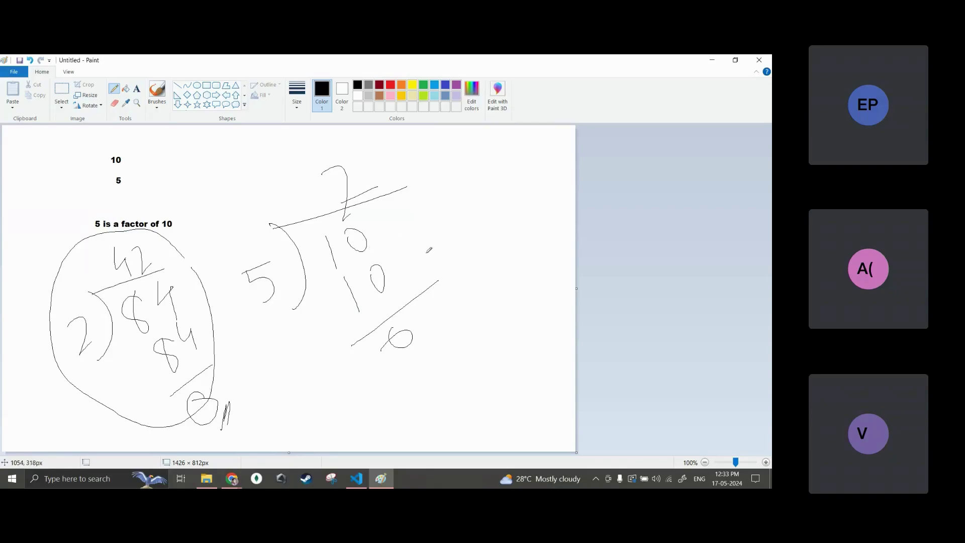
# Step: Pencil a second long division at right: 49 ÷ 7 = 7, remainder 0
pyautogui.moveTo(462, 193); pyautogui.dragTo(488, 242)
pyautogui.moveTo(471, 194); pyautogui.dragTo(528, 151)
pyautogui.moveTo(501, 195); pyautogui.dragTo(523, 220)
pyautogui.moveTo(523, 175); pyautogui.dragTo(542, 219)
pyautogui.moveTo(441, 217)
pyautogui.mouseDown()
pyautogui.moveTo(450, 213)
pyautogui.moveTo(466, 252)
pyautogui.moveTo(470, 219)
pyautogui.mouseUp()
pyautogui.moveTo(477, 160)
pyautogui.mouseDown()
pyautogui.moveTo(490, 150)
pyautogui.moveTo(490, 170)
pyautogui.moveTo(498, 157)
pyautogui.mouseUp()
pyautogui.moveTo(524, 228)
pyautogui.mouseDown()
pyautogui.moveTo(539, 236)
pyautogui.moveTo(544, 220)
pyautogui.moveTo(553, 251)
pyautogui.moveTo(544, 256)
pyautogui.moveTo(543, 224)
pyautogui.moveTo(552, 245)
pyautogui.mouseUp()
pyautogui.moveTo(541, 283)
pyautogui.mouseDown()
pyautogui.moveTo(569, 246)
pyautogui.moveTo(549, 291)
pyautogui.moveTo(555, 277)
pyautogui.mouseUp()
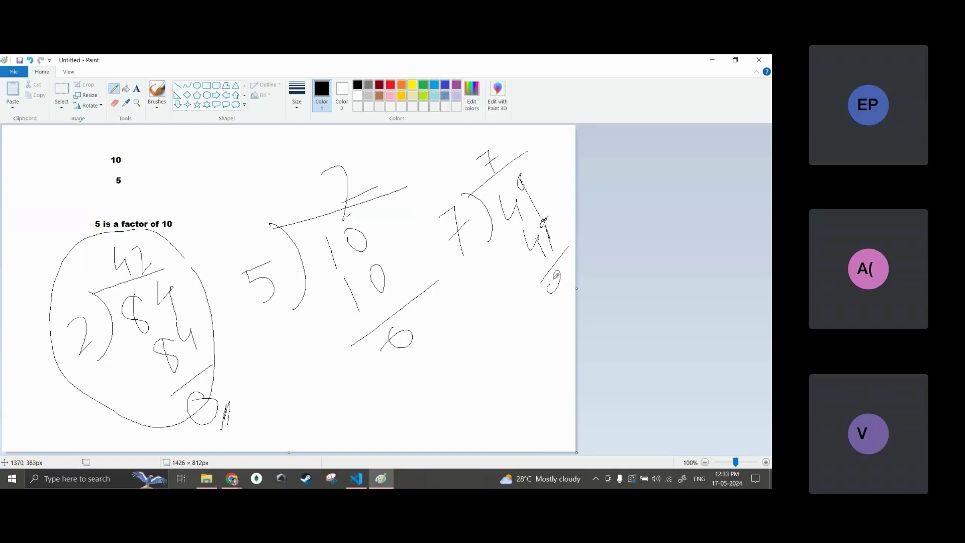
# Step: Highlight the 7 in problem one in Chrome, then strike across Paint's 49 ÷ 7 bracket
pyautogui.hotkey('alt', 'Tab')
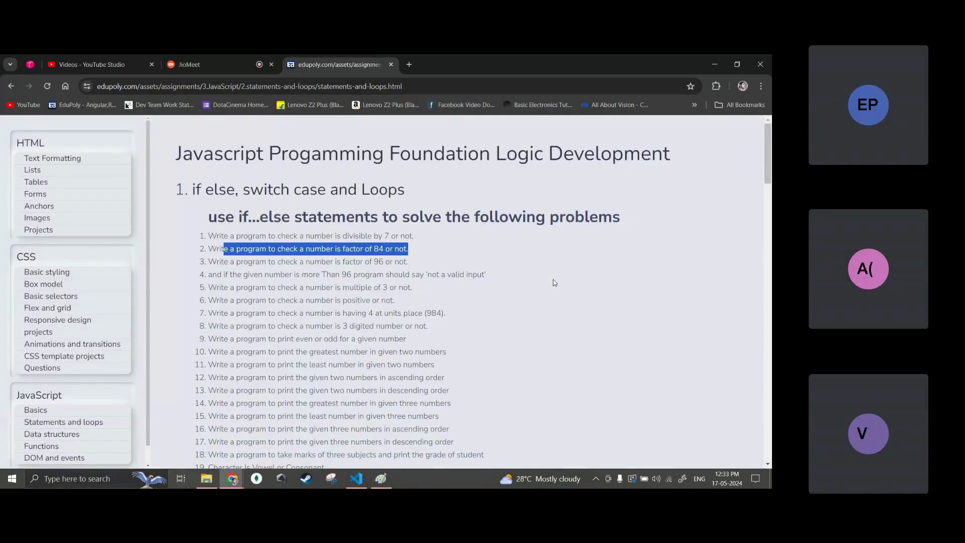
pyautogui.moveTo(393, 235); pyautogui.dragTo(380, 235)
pyautogui.hotkey('alt', 'Tab')
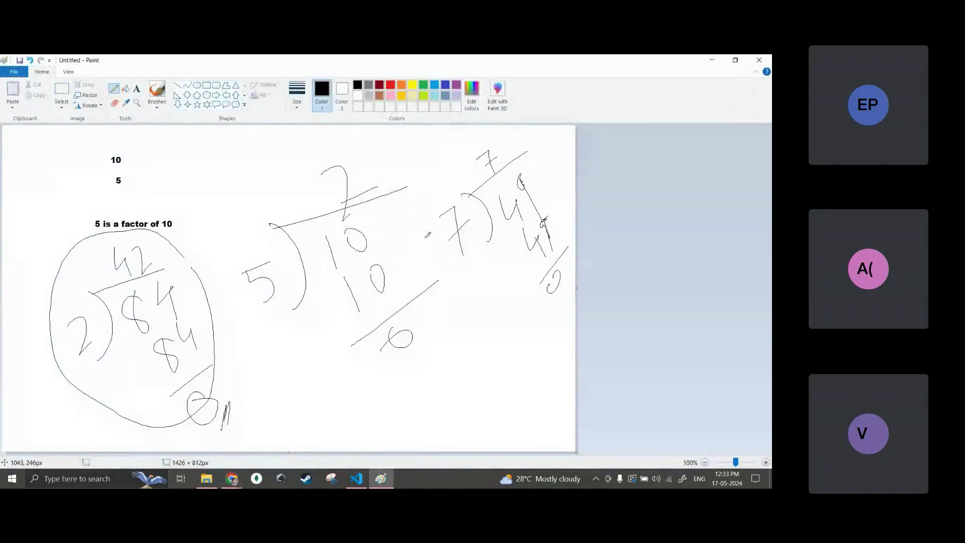
pyautogui.moveTo(473, 274)
pyautogui.mouseDown()
pyautogui.moveTo(490, 221)
pyautogui.moveTo(471, 271)
pyautogui.mouseUp()
pyautogui.hotkey('alt', 'Tab')
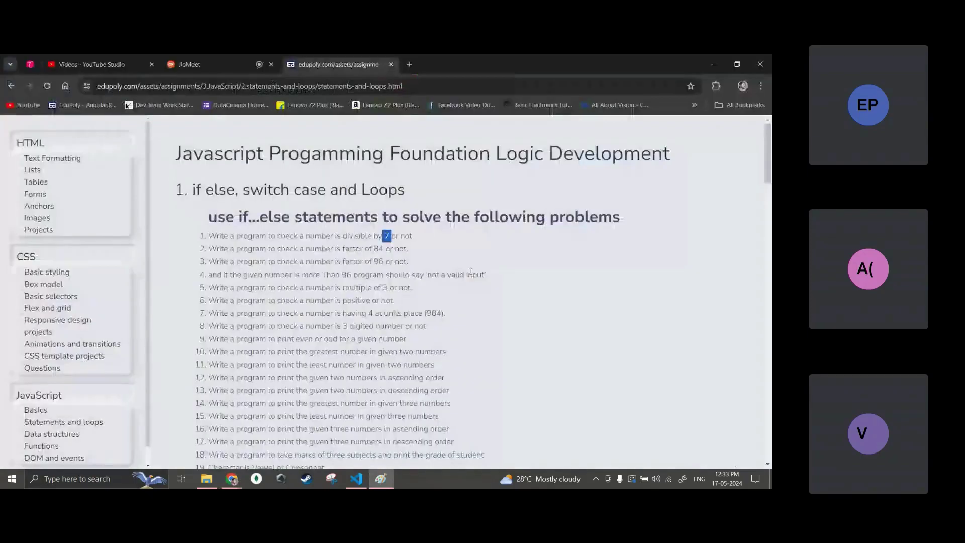
pyautogui.click(376, 249)
# Step: Strike through the 84 and 49 divisions, then select all and delete to blank the canvas
pyautogui.hotkey('alt', 'Tab')
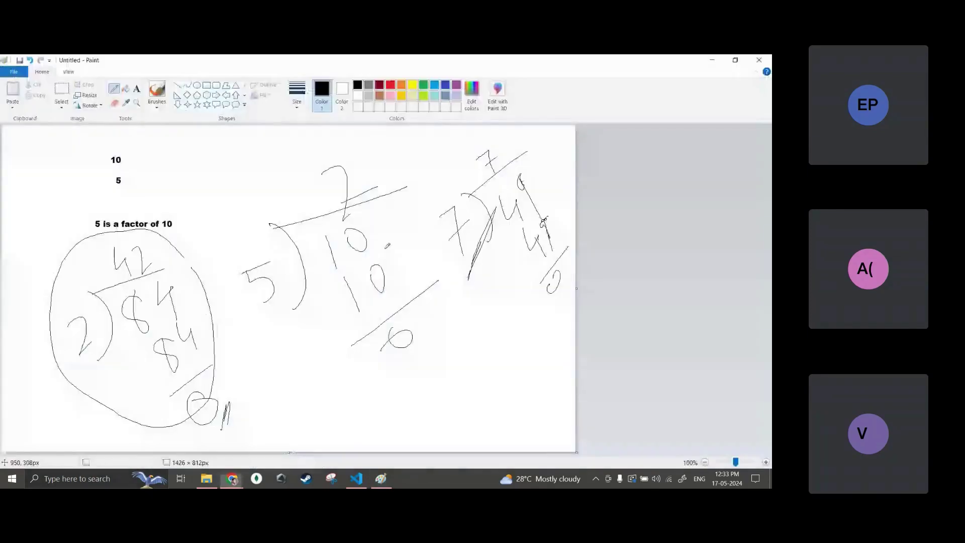
pyautogui.moveTo(145, 335)
pyautogui.mouseDown()
pyautogui.moveTo(190, 306)
pyautogui.moveTo(146, 341)
pyautogui.moveTo(155, 333)
pyautogui.mouseUp()
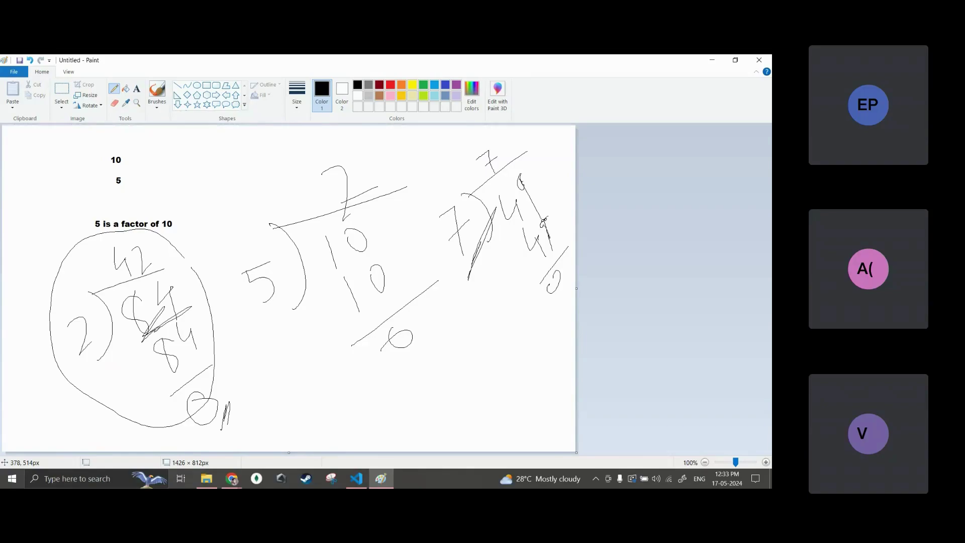
pyautogui.moveTo(545, 201)
pyautogui.mouseDown()
pyautogui.moveTo(497, 256)
pyautogui.moveTo(545, 187)
pyautogui.mouseUp()
pyautogui.moveTo(160, 326)
pyautogui.mouseDown()
pyautogui.moveTo(191, 308)
pyautogui.moveTo(142, 341)
pyautogui.mouseUp()
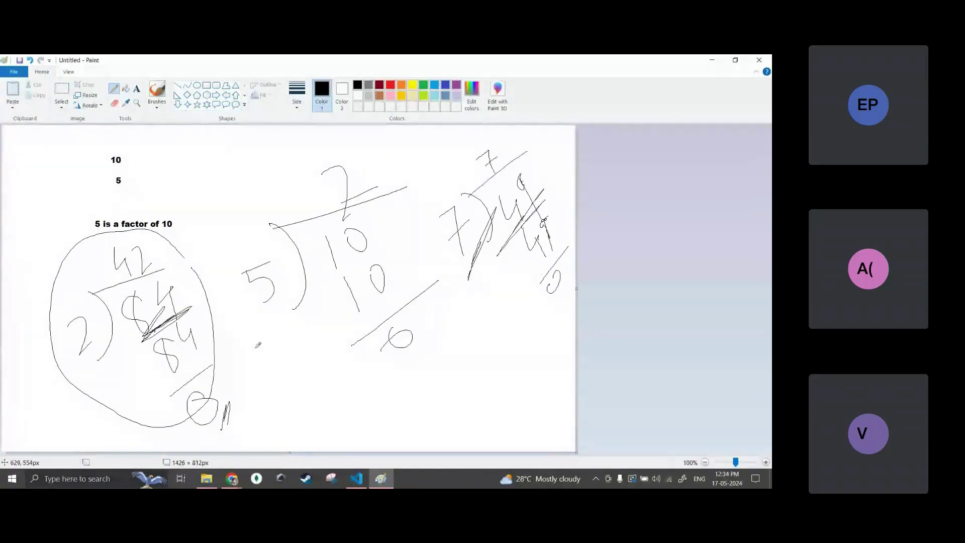
pyautogui.hotkey('ctrl', 'a')
pyautogui.press('Delete')
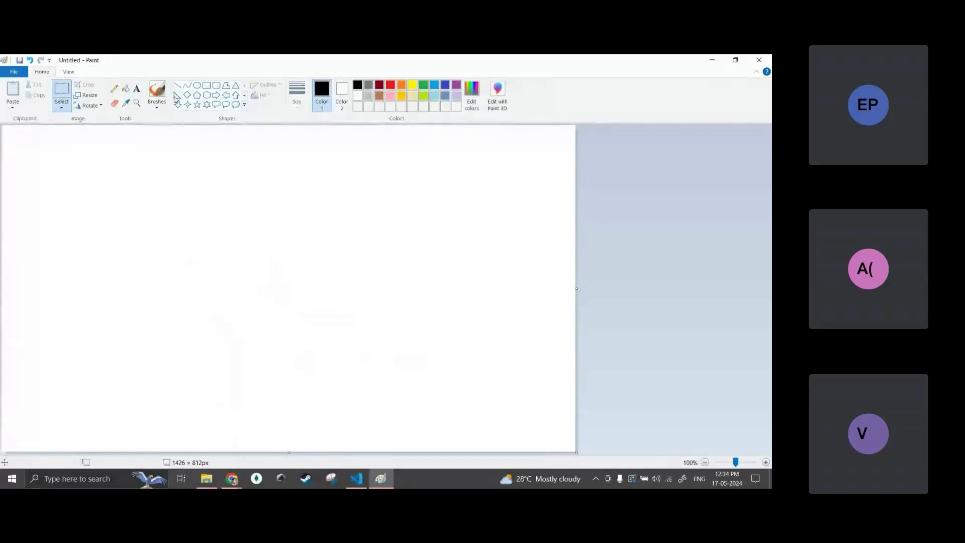
# Step: Draw an oval near the canvas top-left and label it 'start'
pyautogui.click(196, 85)
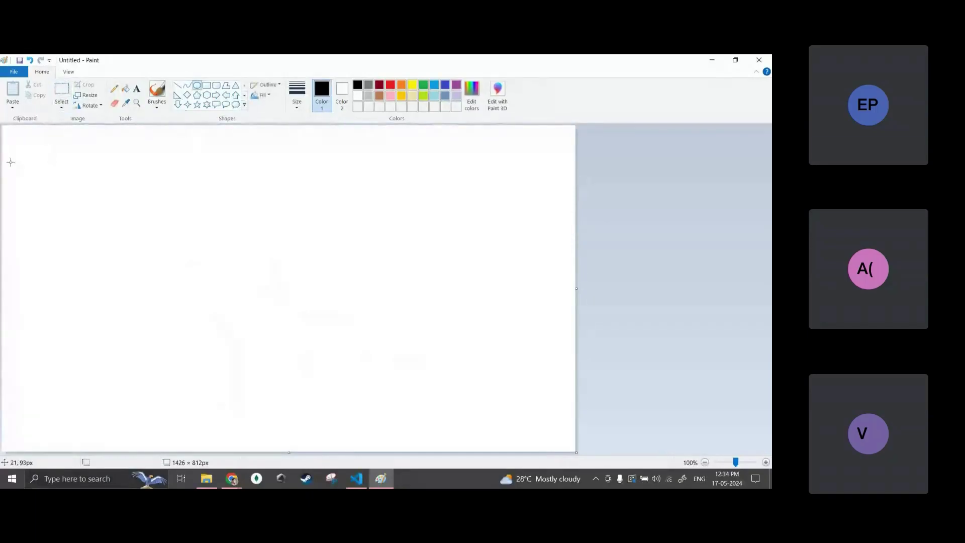
pyautogui.moveTo(11, 162); pyautogui.dragTo(88, 192)
pyautogui.click(137, 89)
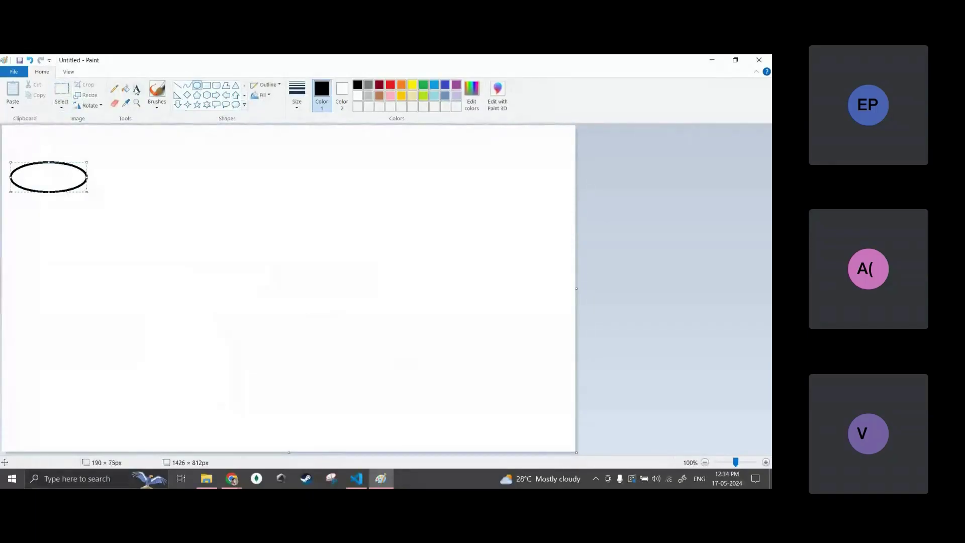
pyautogui.click(32, 178)
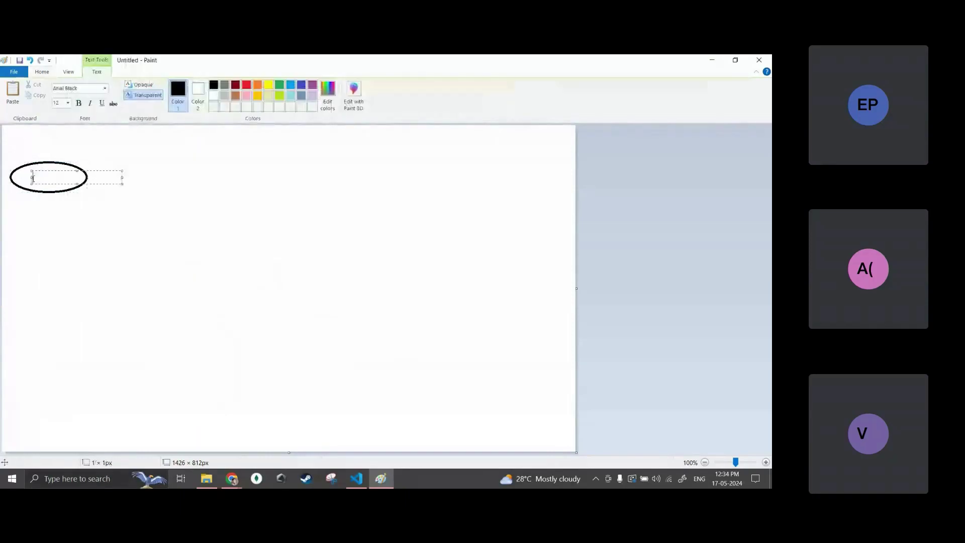
pyautogui.write('start')
pyautogui.click(133, 181)
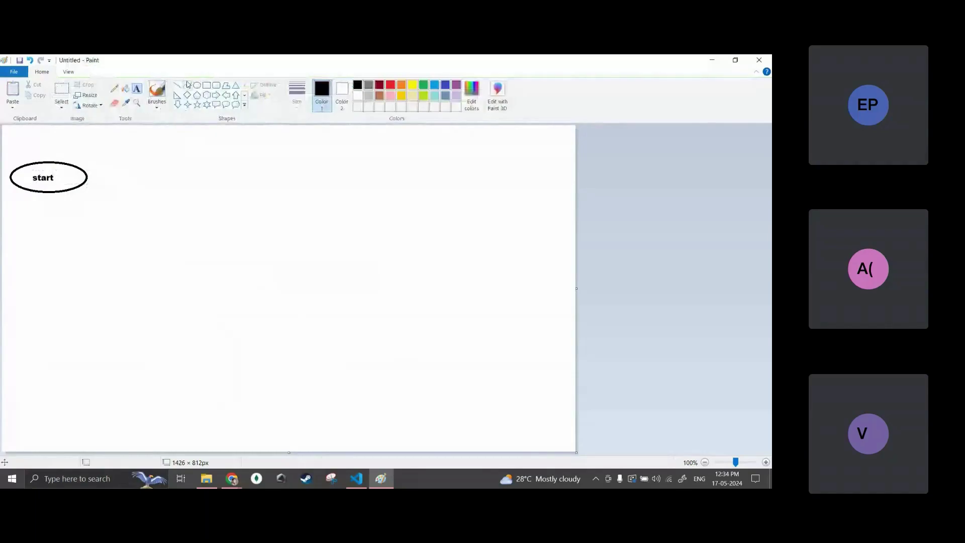
# Step: Draw a parallelogram right of the oval reading 'enter a number x'
pyautogui.click(225, 85)
pyautogui.moveTo(129, 155); pyautogui.dragTo(221, 204)
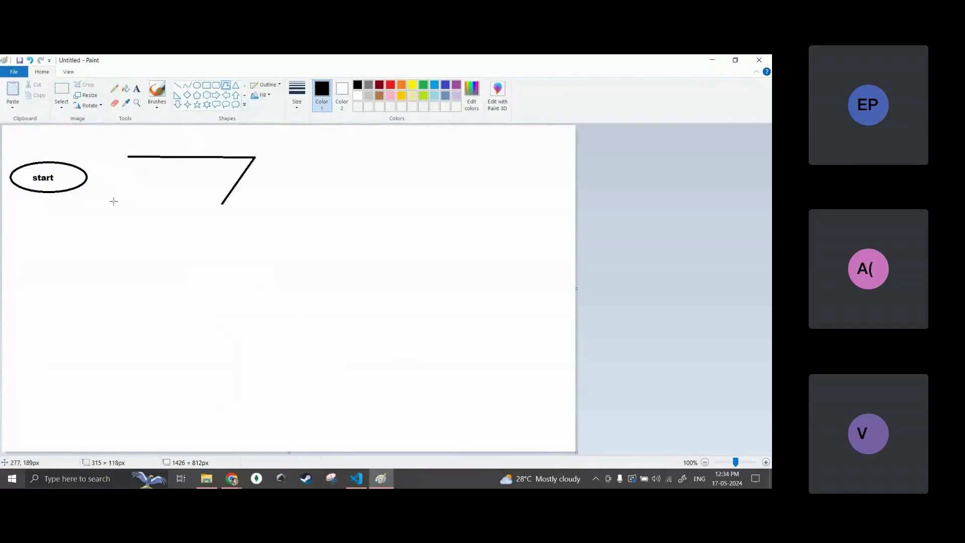
pyautogui.moveTo(110, 200); pyautogui.dragTo(107, 203)
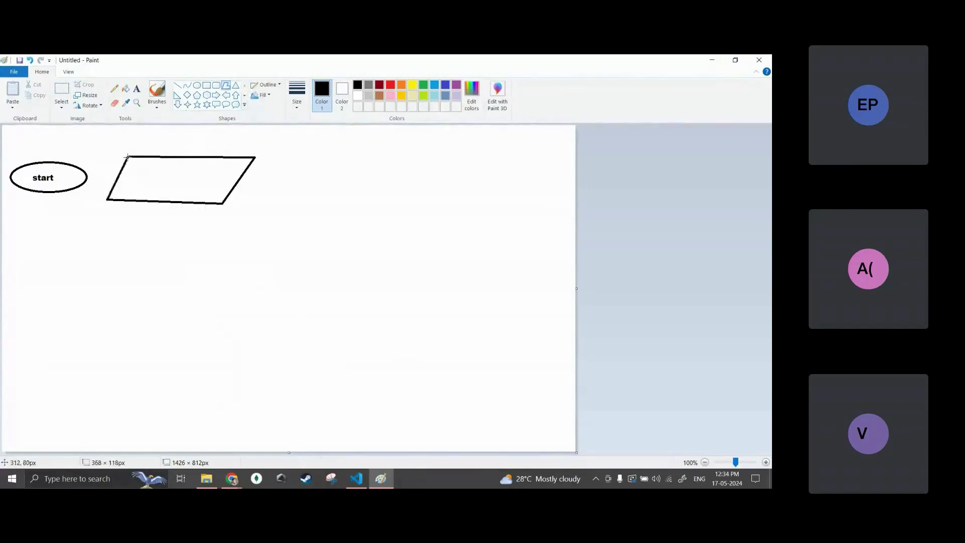
pyautogui.click(136, 89)
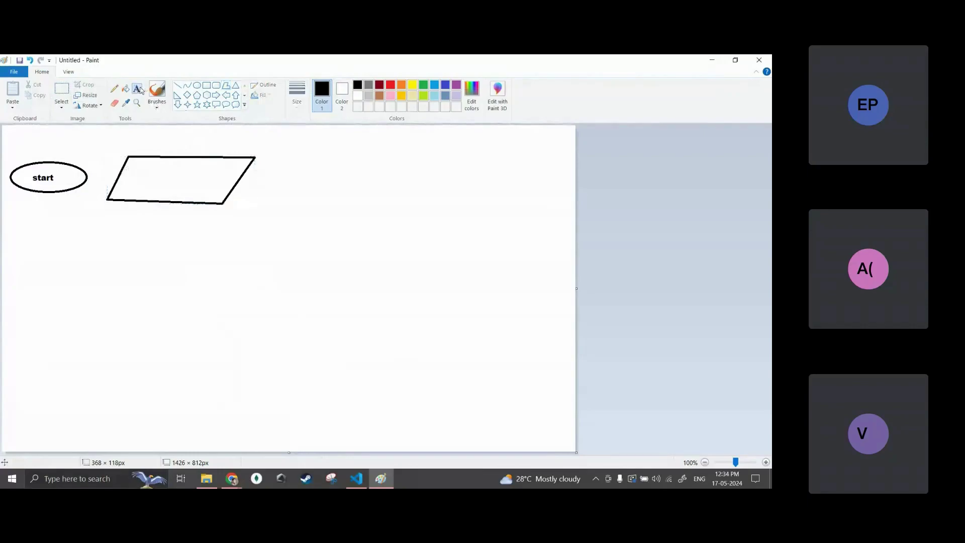
pyautogui.click(135, 175)
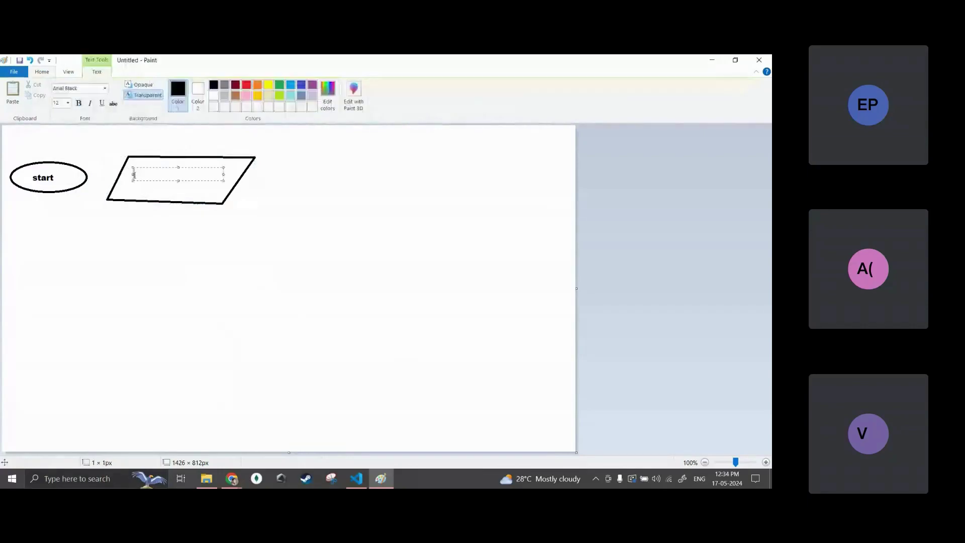
pyautogui.write('enter a number x')
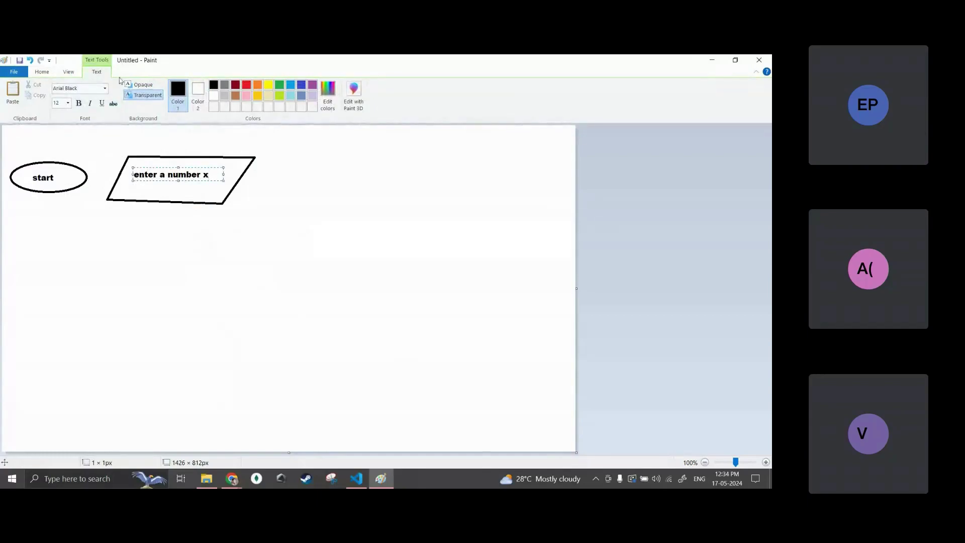
pyautogui.click(43, 73)
# Step: Draw a decision diamond below the input box, undoing an accidental second diamond
pyautogui.click(187, 95)
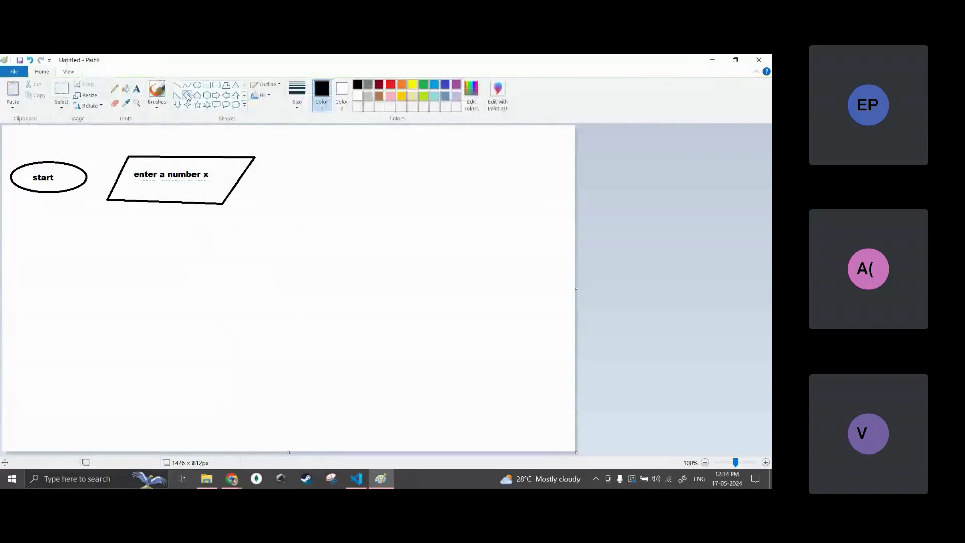
pyautogui.moveTo(142, 269); pyautogui.dragTo(323, 350)
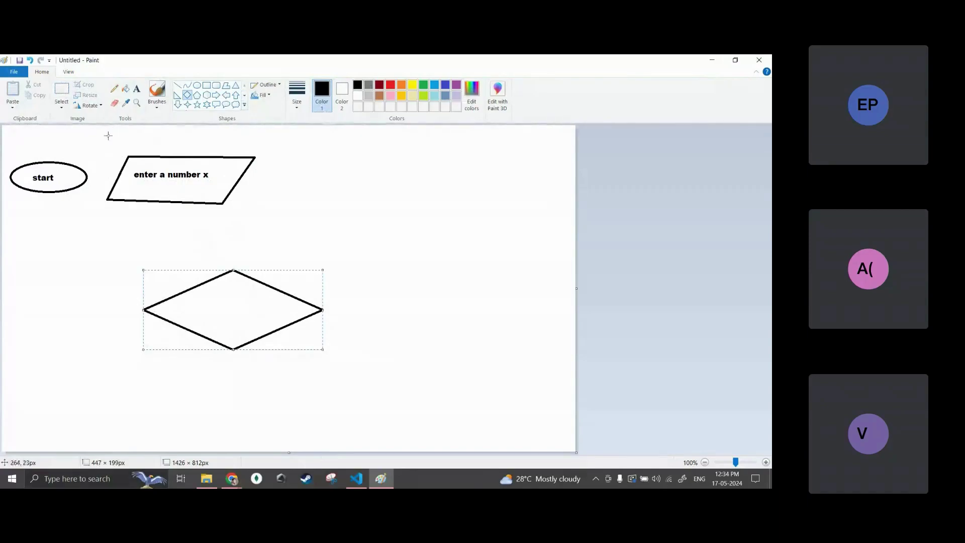
pyautogui.moveTo(107, 139); pyautogui.dragTo(266, 228)
pyautogui.hotkey('ctrl', 'z')
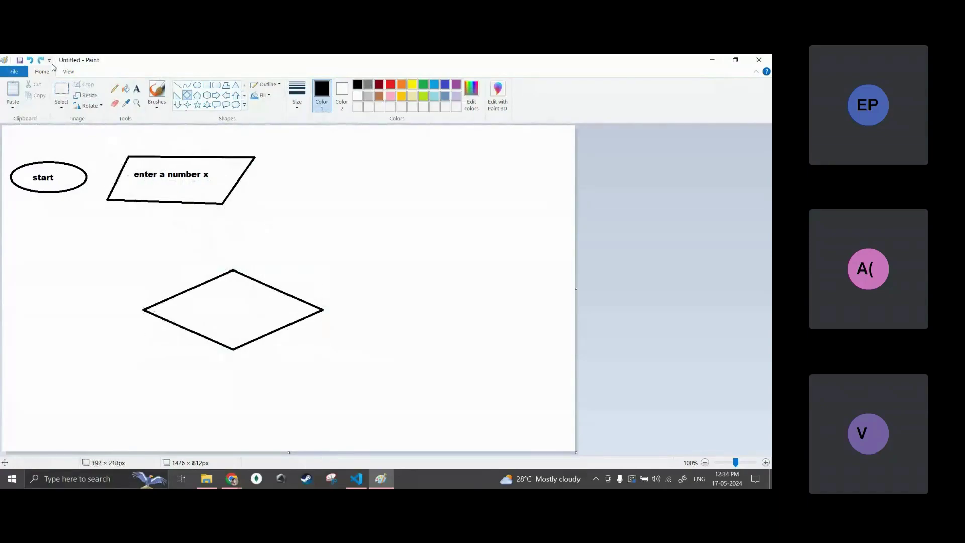
# Step: Select the input parallelogram and move it to the right
pyautogui.click(61, 93)
pyautogui.moveTo(107, 144); pyautogui.dragTo(274, 209)
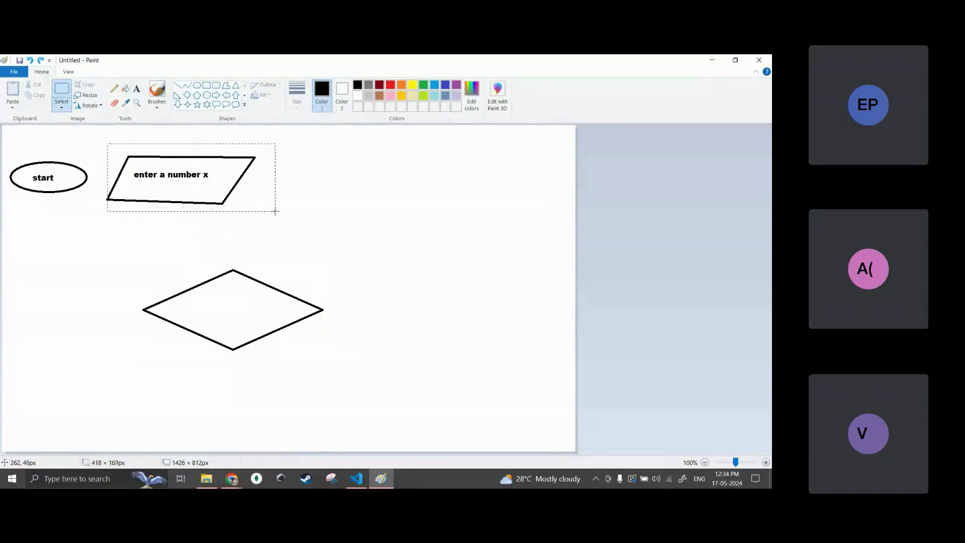
pyautogui.moveTo(183, 186); pyautogui.dragTo(253, 193)
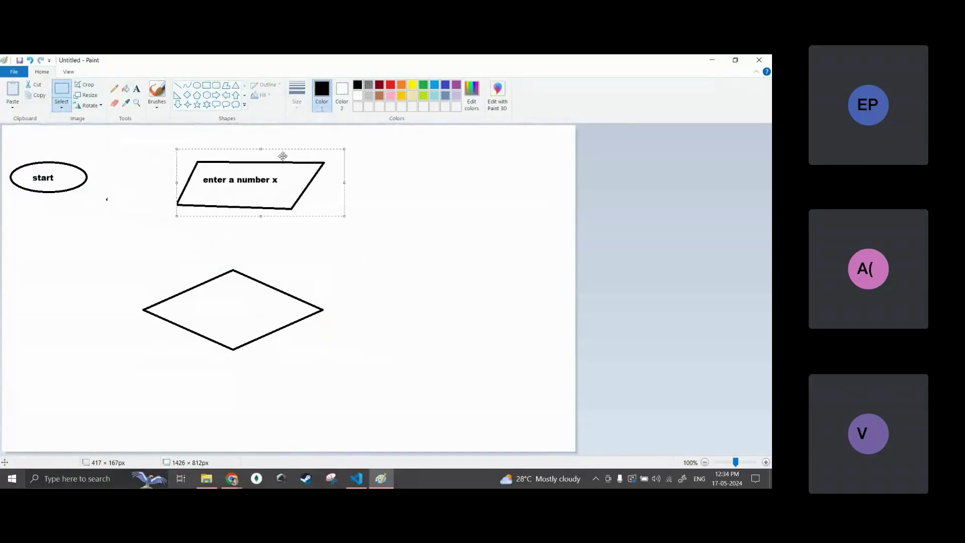
pyautogui.click(542, 370)
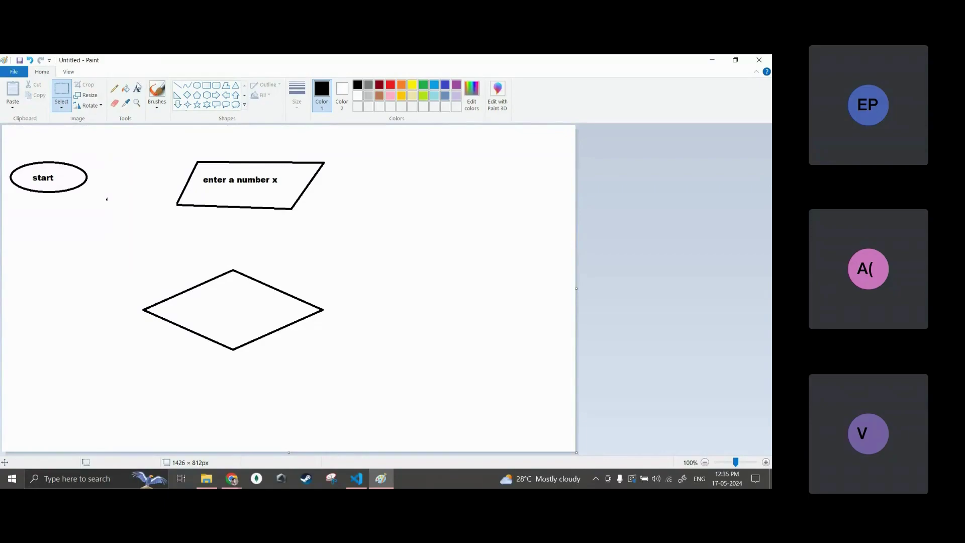
# Step: Write 'is the remainder 0 when we divide 84 by x?' inside the diamond on two lines
pyautogui.click(137, 88)
pyautogui.click(186, 305)
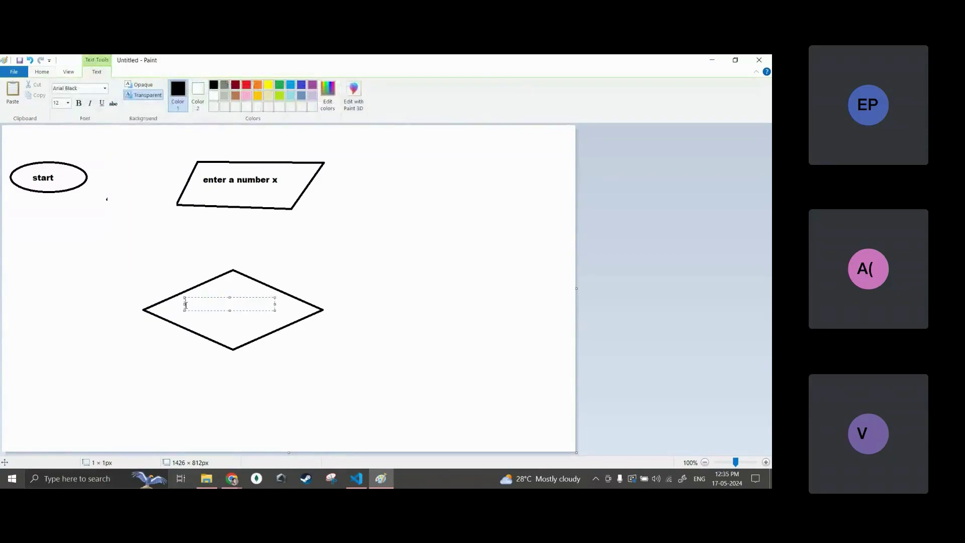
pyautogui.write('is the remainder 0 when we divid')
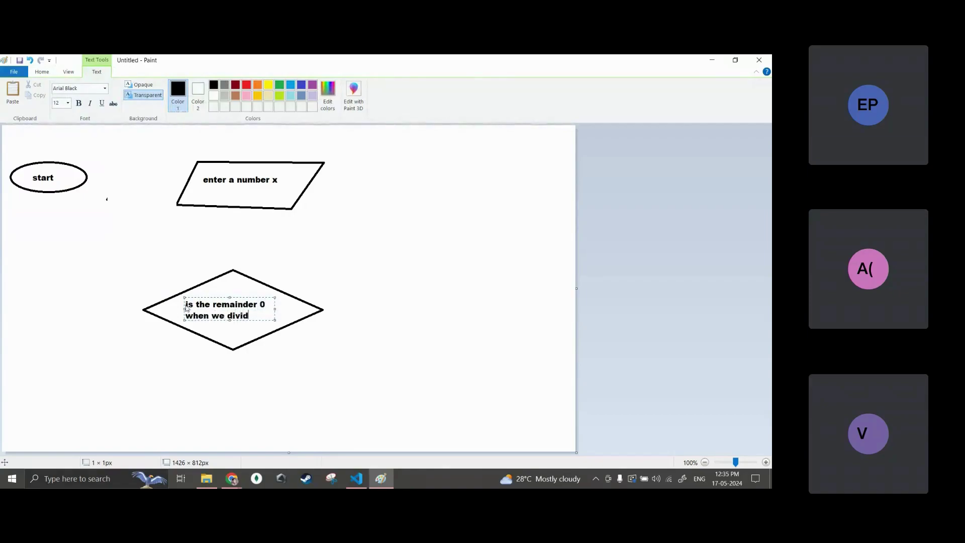
pyautogui.write('e 84 by')
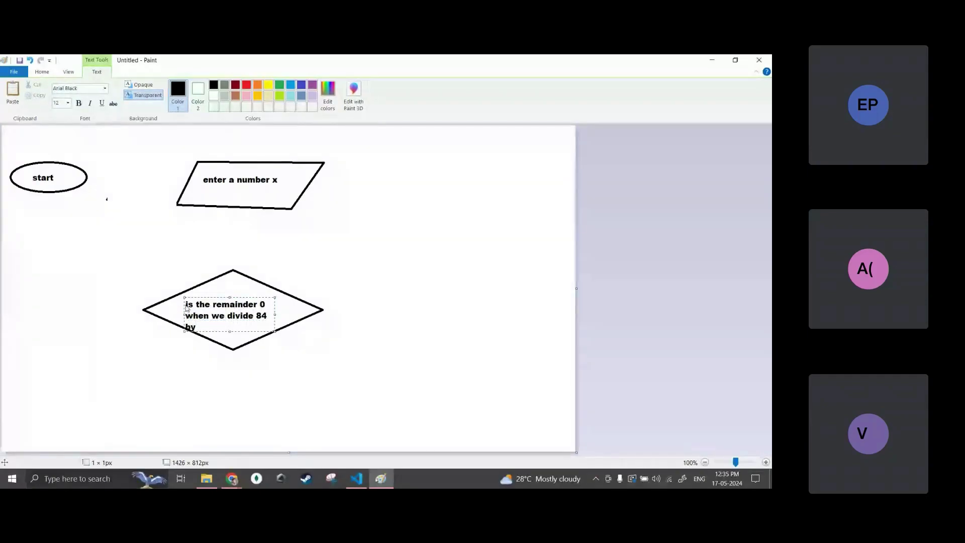
pyautogui.write(' x')
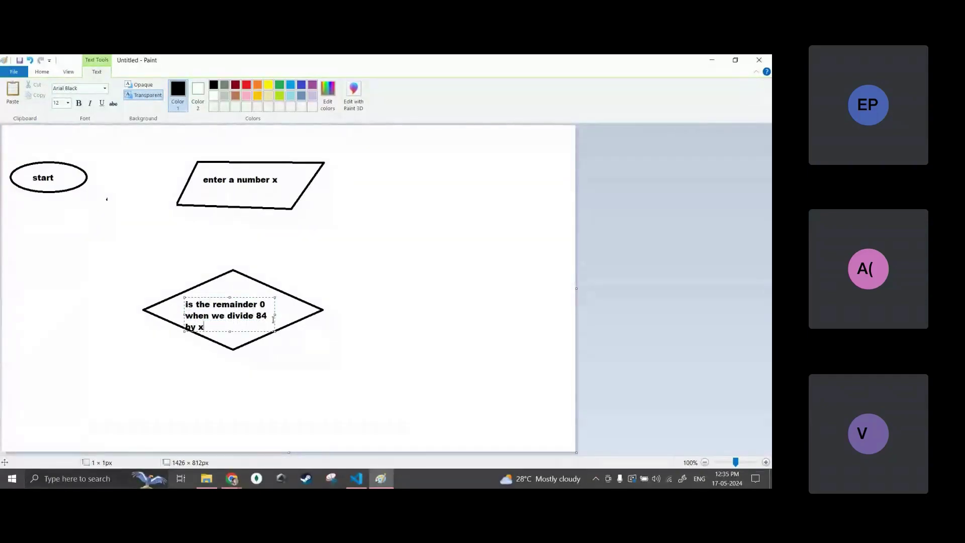
pyautogui.moveTo(274, 314); pyautogui.dragTo(301, 313)
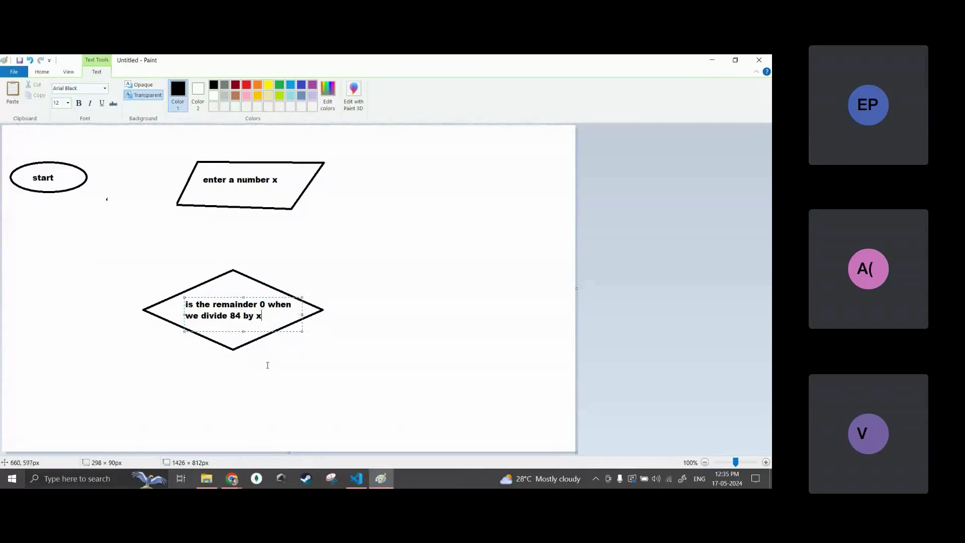
pyautogui.write('?')
pyautogui.click(327, 370)
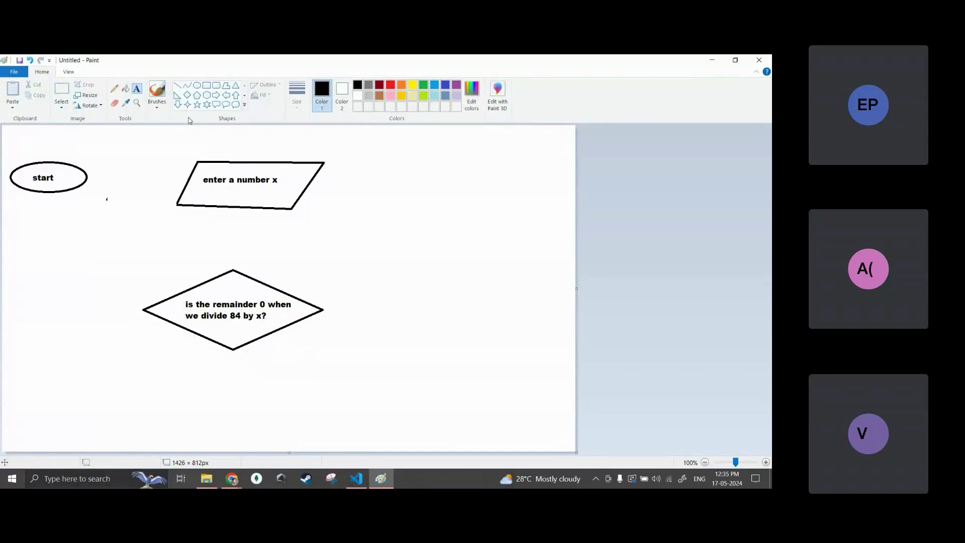
# Step: Draw connector lines start→input→diamond, plus left and right branches bending downward
pyautogui.click(177, 86)
pyautogui.moveTo(86, 178); pyautogui.dragTo(189, 180)
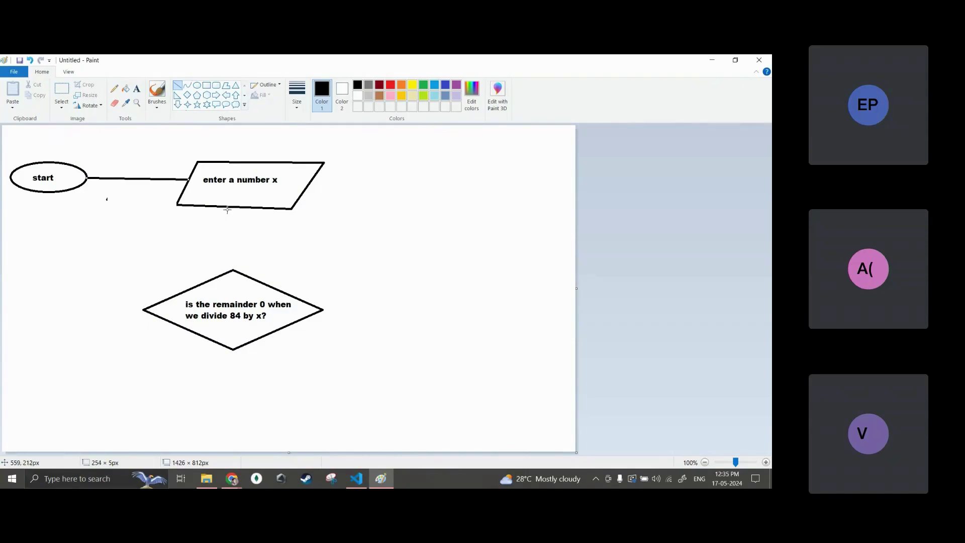
pyautogui.moveTo(229, 207); pyautogui.dragTo(232, 270)
pyautogui.moveTo(144, 310); pyautogui.dragTo(61, 302)
pyautogui.moveTo(323, 311); pyautogui.dragTo(403, 308)
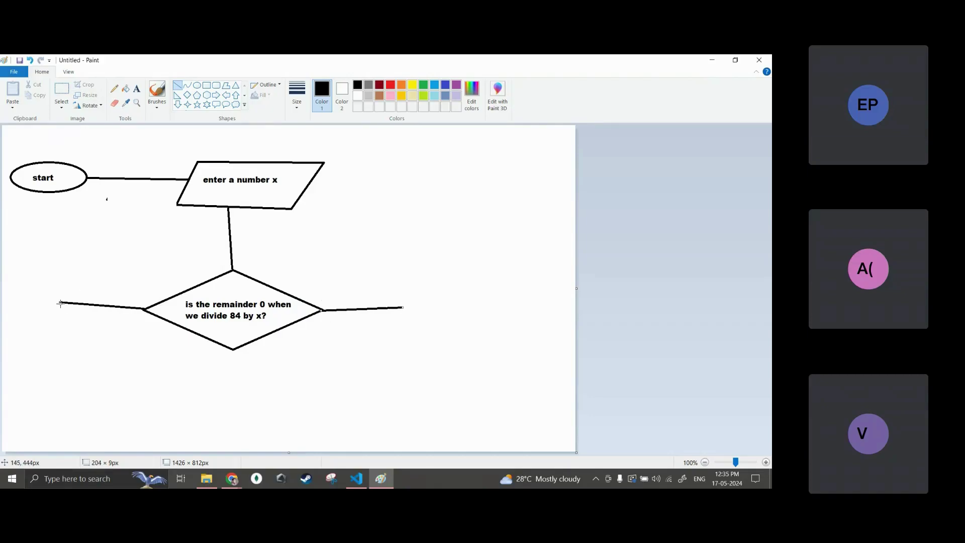
pyautogui.moveTo(60, 303)
pyautogui.mouseDown()
pyautogui.moveTo(56, 362)
pyautogui.moveTo(57, 348)
pyautogui.mouseUp()
pyautogui.moveTo(402, 308); pyautogui.dragTo(403, 351)
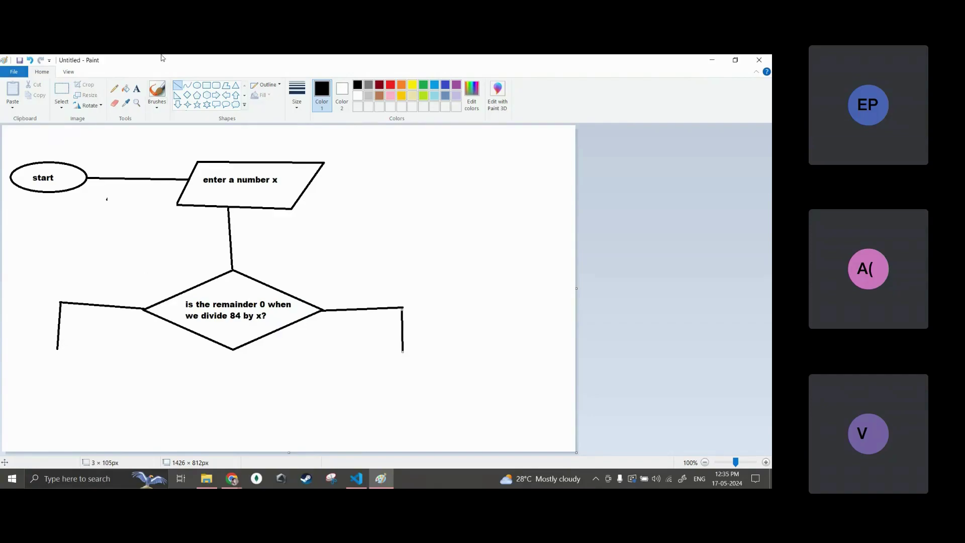
# Step: Label the left branch 'yes' and the right branch 'no', then begin a parallelogram under yes
pyautogui.click(136, 88)
pyautogui.click(87, 291)
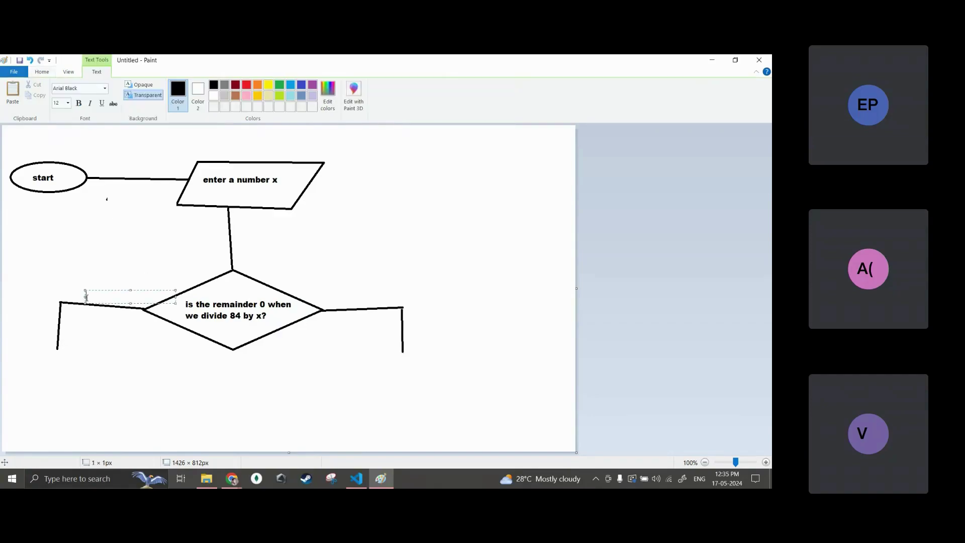
pyautogui.write('yes')
pyautogui.click(352, 299)
pyautogui.click(352, 295)
pyautogui.write('no')
pyautogui.click(42, 72)
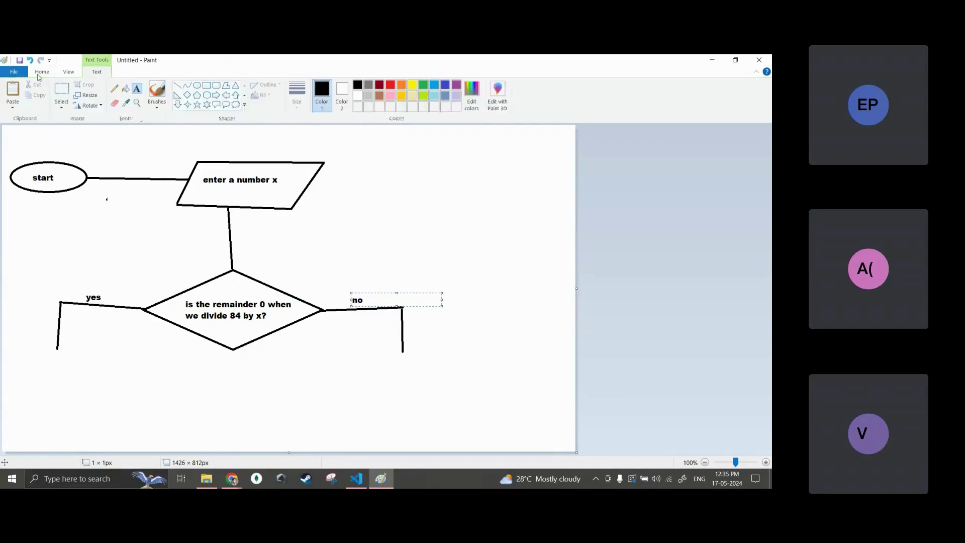
pyautogui.click(225, 85)
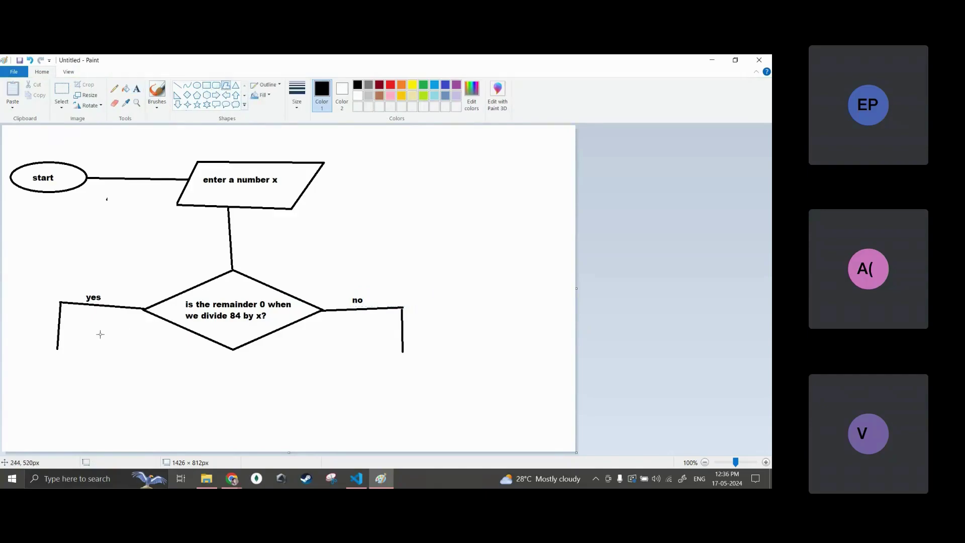
pyautogui.moveTo(14, 344); pyautogui.dragTo(128, 345)
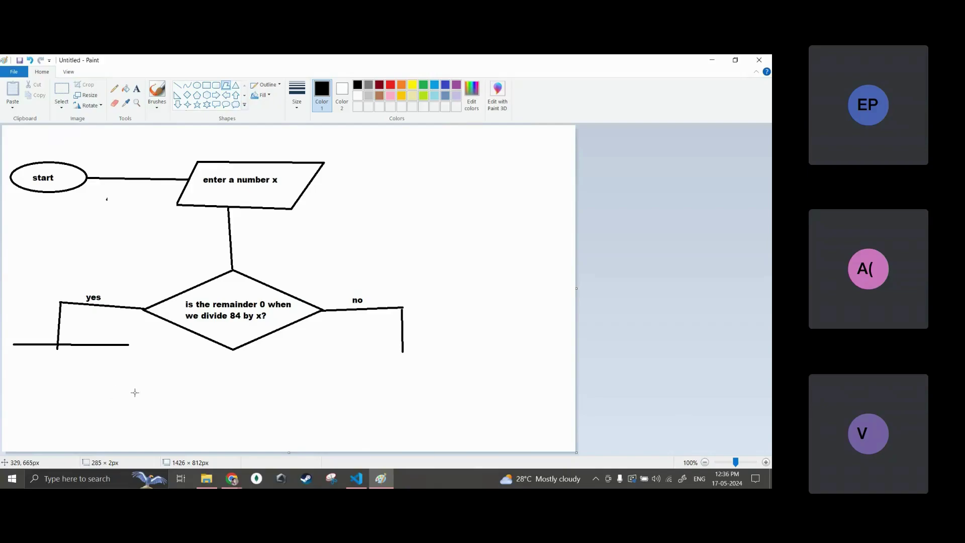
# Step: Finish the yes output box with the text "yes is a factor of 84" on one line
pyautogui.moveTo(129, 345)
pyautogui.mouseDown()
pyautogui.moveTo(138, 394)
pyautogui.moveTo(31, 390)
pyautogui.moveTo(14, 345)
pyautogui.mouseUp()
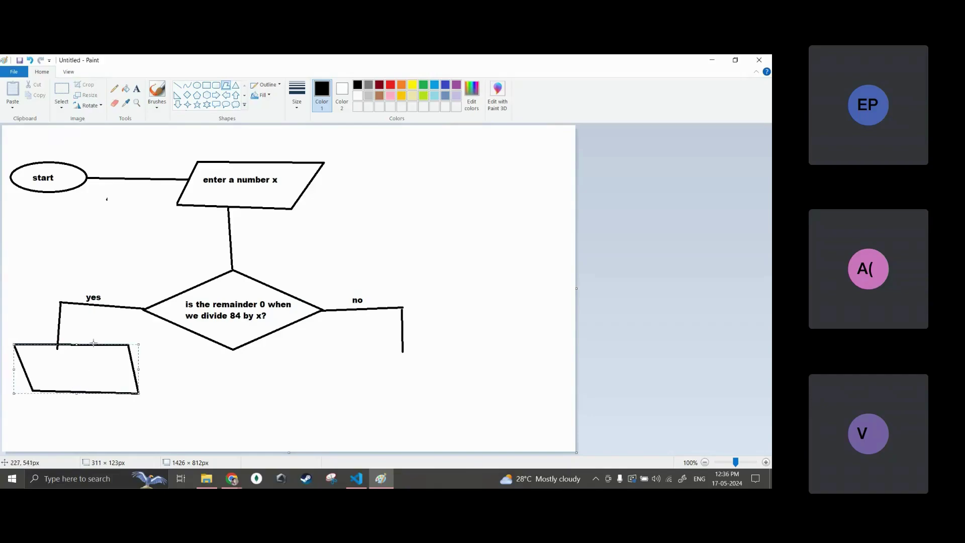
pyautogui.click(138, 89)
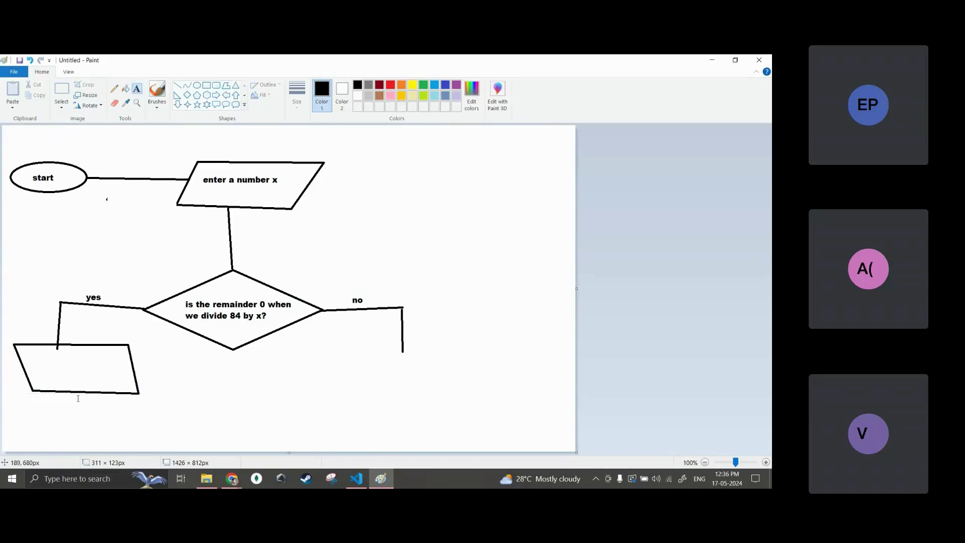
pyautogui.click(36, 364)
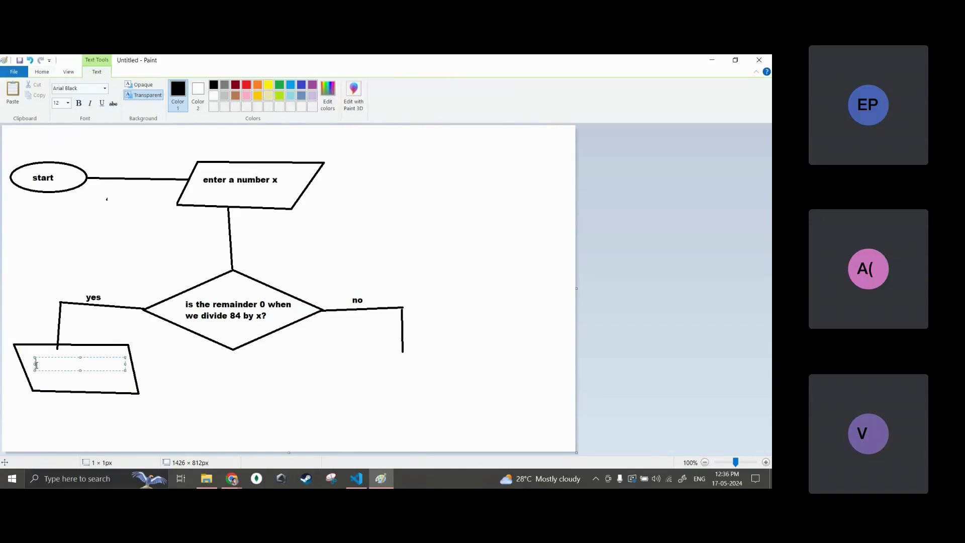
pyautogui.write('"yes is a factor of 84')
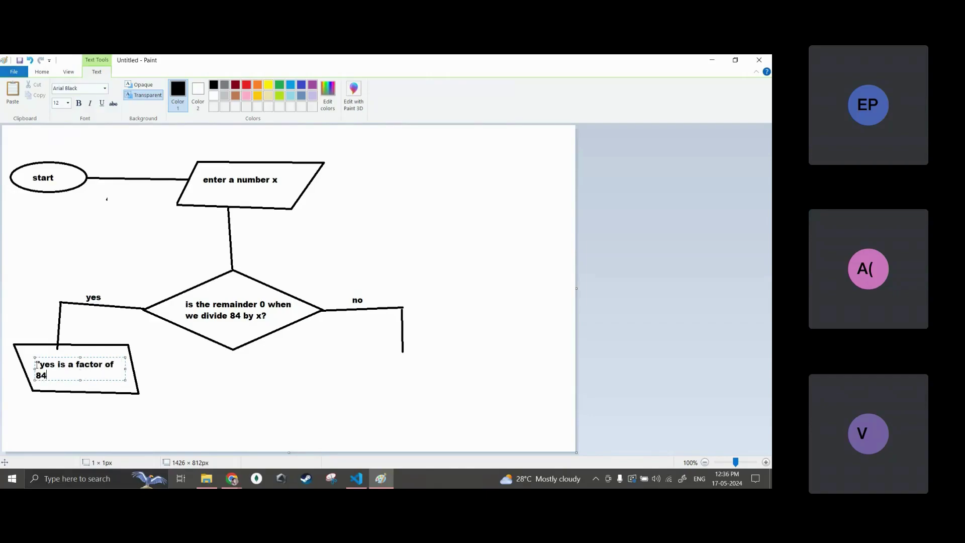
pyautogui.write(':')
pyautogui.moveTo(126, 370); pyautogui.dragTo(134, 371)
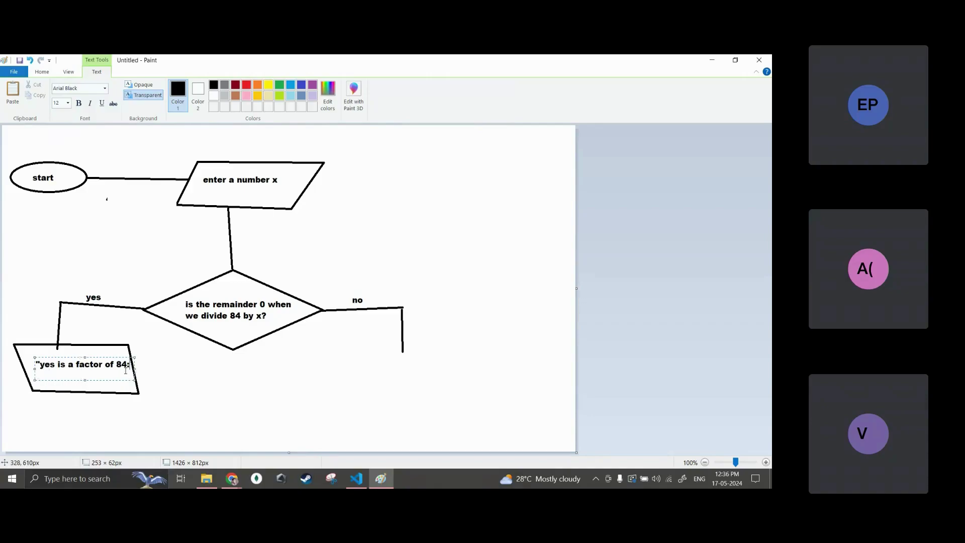
pyautogui.press('BackSpace')
pyautogui.write('"')
pyautogui.moveTo(97, 379); pyautogui.dragTo(92, 382)
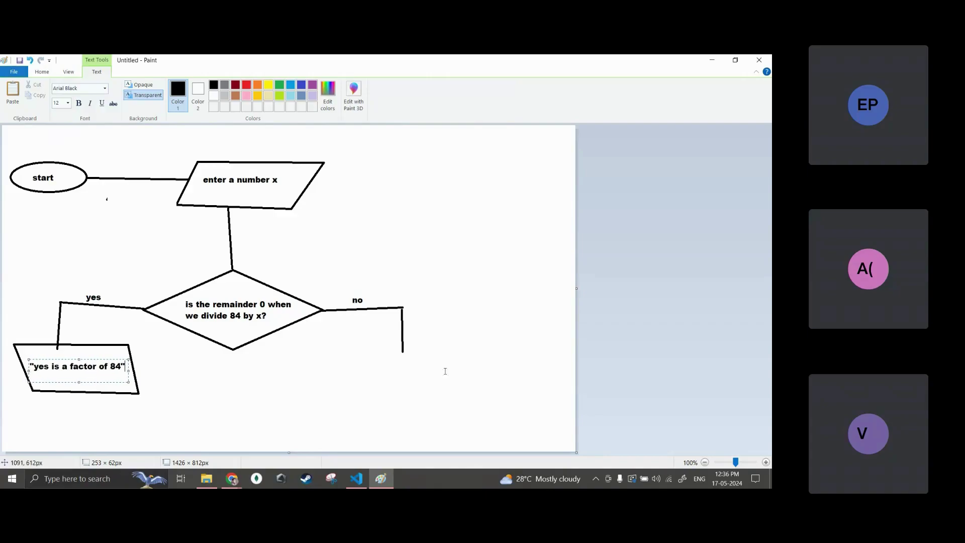
pyautogui.click(42, 71)
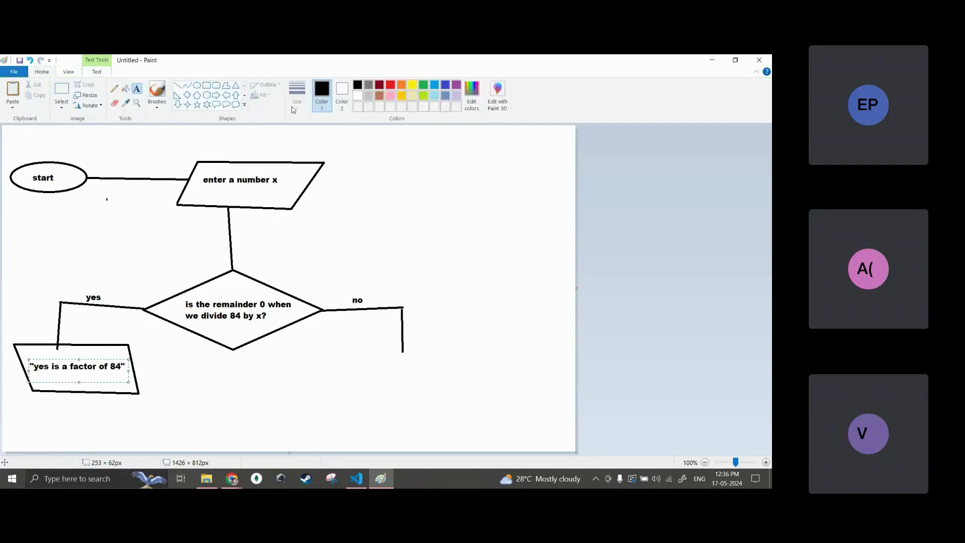
pyautogui.click(226, 85)
# Step: Draw a parallelogram under the no branch reading "no it is not a factor of 84" on one line
pyautogui.moveTo(361, 359); pyautogui.dragTo(479, 355)
pyautogui.moveTo(464, 407); pyautogui.dragTo(346, 410)
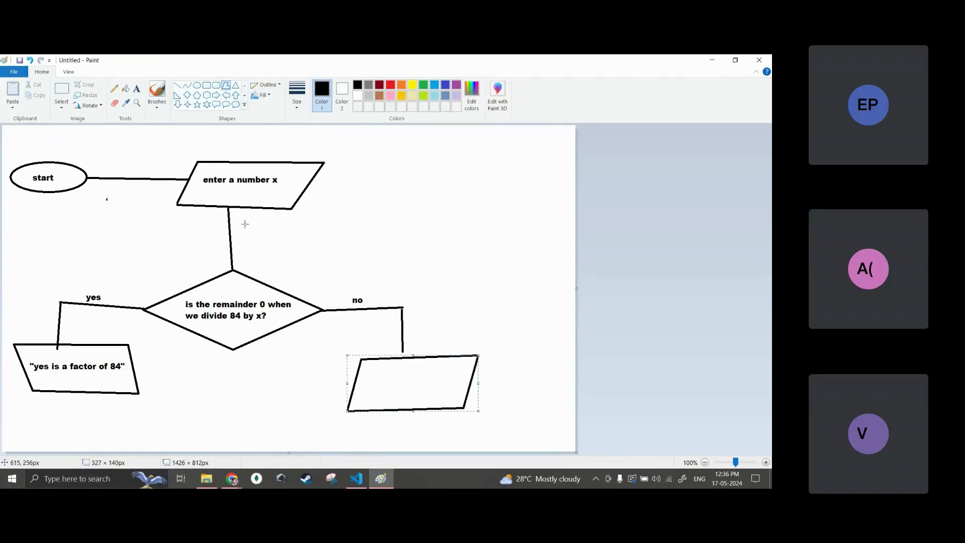
pyautogui.click(136, 89)
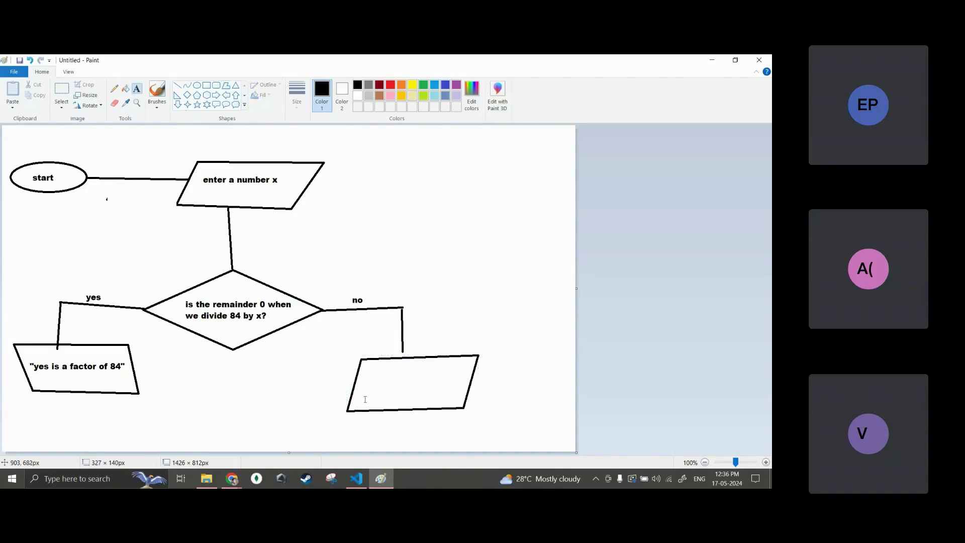
pyautogui.click(361, 384)
pyautogui.write('"')
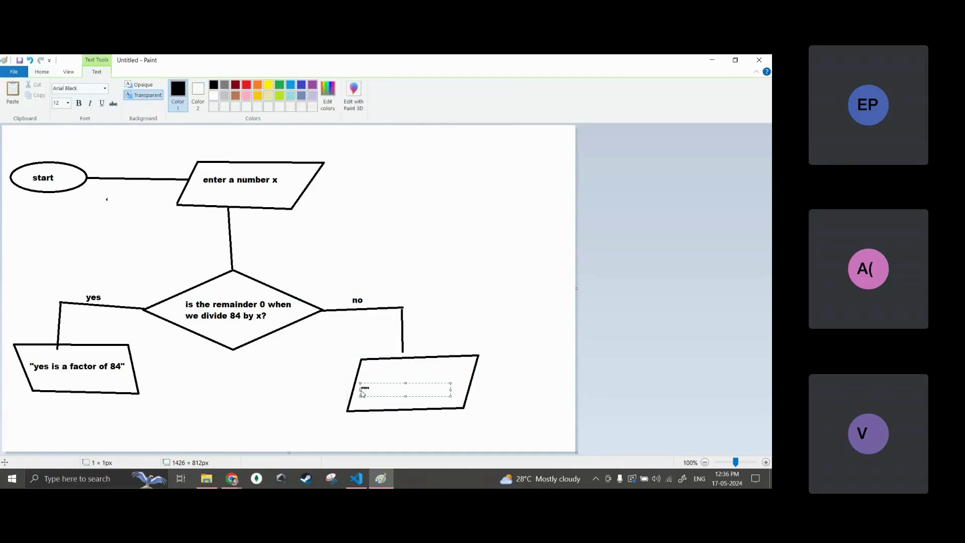
pyautogui.write('no it is not a factor of')
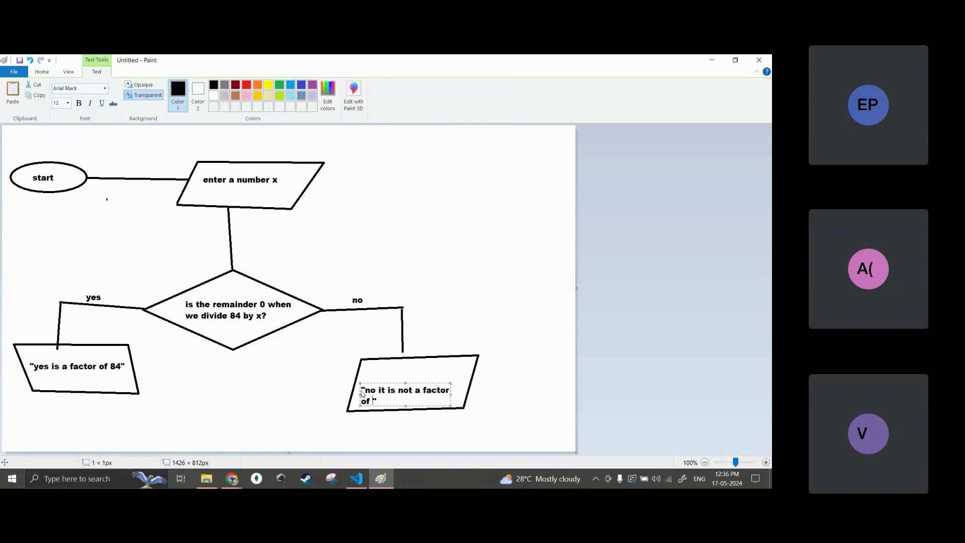
pyautogui.write(' 84')
pyautogui.moveTo(451, 393); pyautogui.dragTo(430, 405)
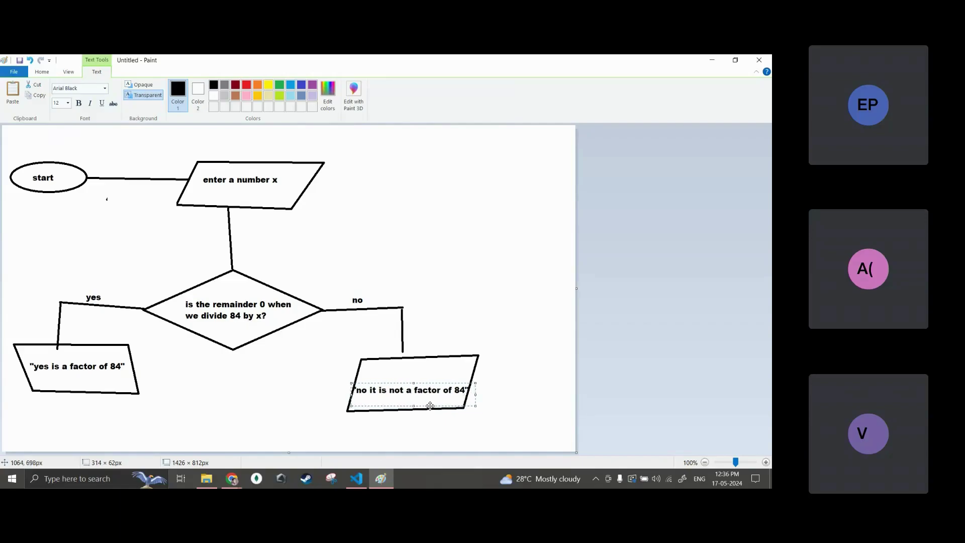
pyautogui.click(532, 392)
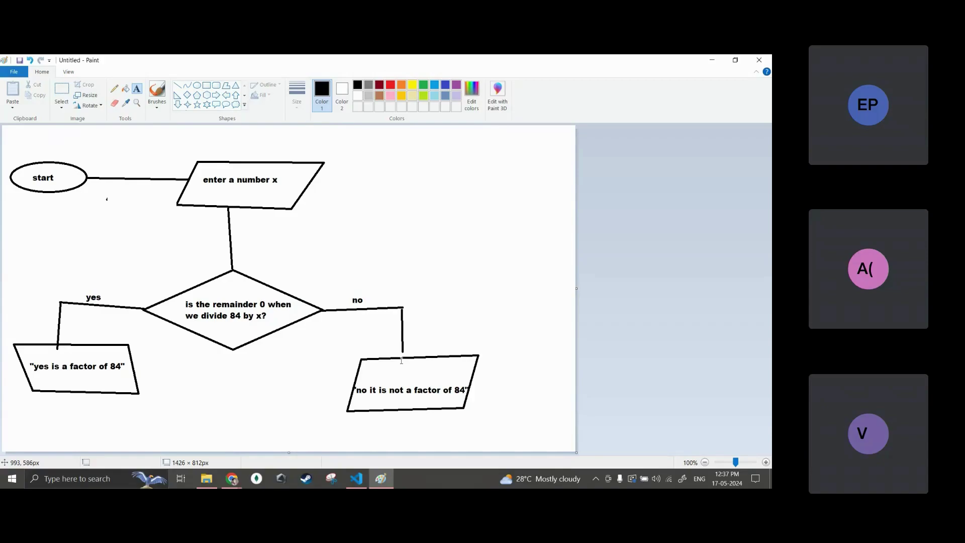
pyautogui.click(197, 85)
# Step: Draw an oval below the diamond and label it 'stop'
pyautogui.moveTo(194, 402)
pyautogui.mouseDown()
pyautogui.moveTo(222, 433)
pyautogui.moveTo(281, 447)
pyautogui.mouseUp()
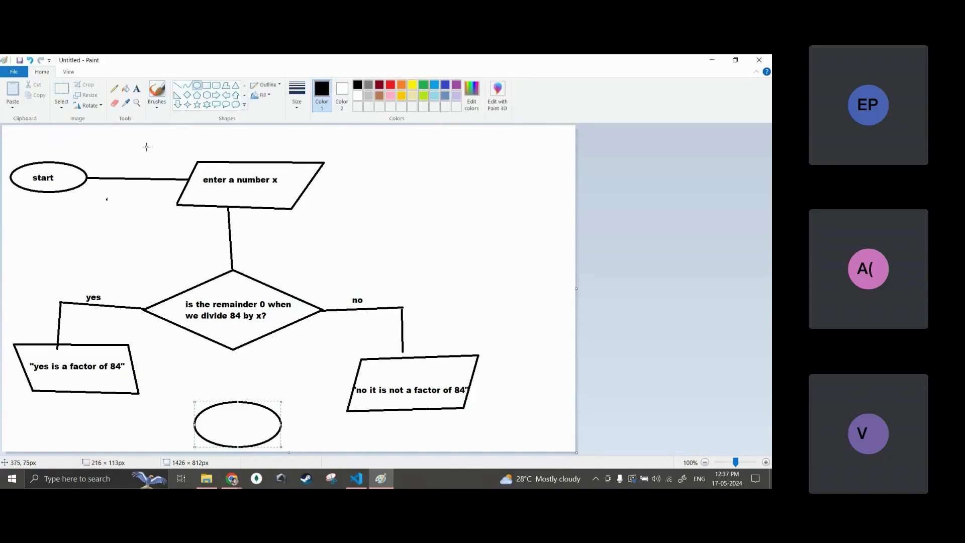
pyautogui.click(136, 89)
pyautogui.click(217, 418)
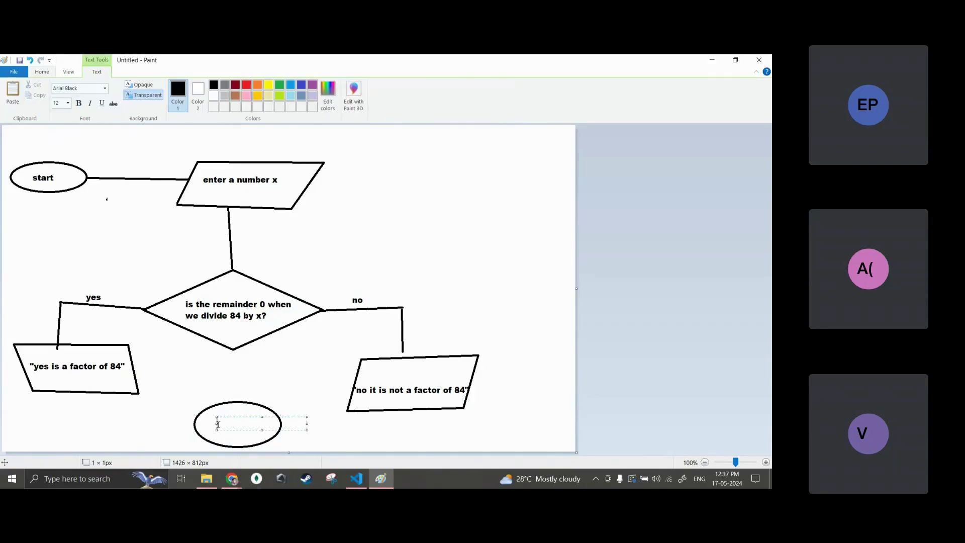
pyautogui.write('stop')
pyautogui.click(45, 73)
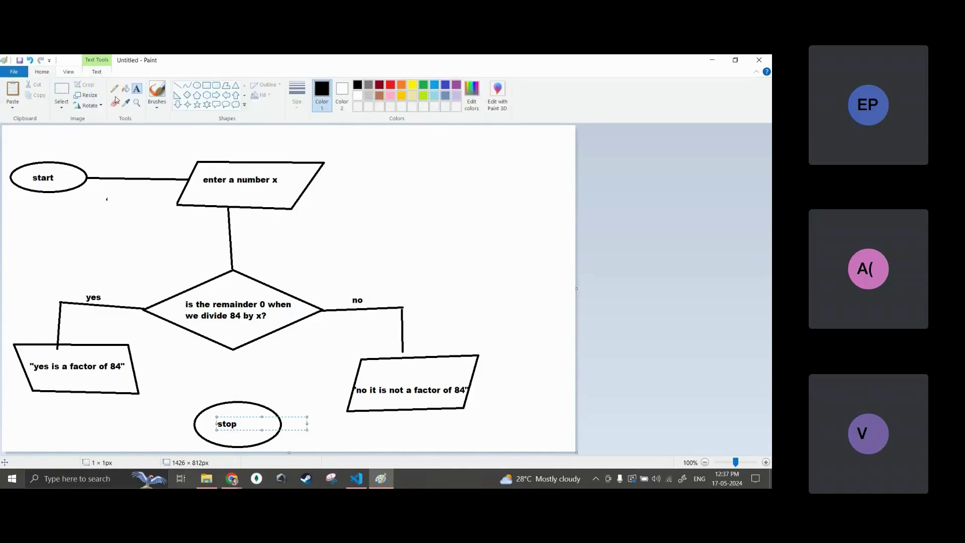
# Step: Draw arrowed connectors from the yes and no boxes into the stop oval, then switch to Chrome
pyautogui.click(178, 86)
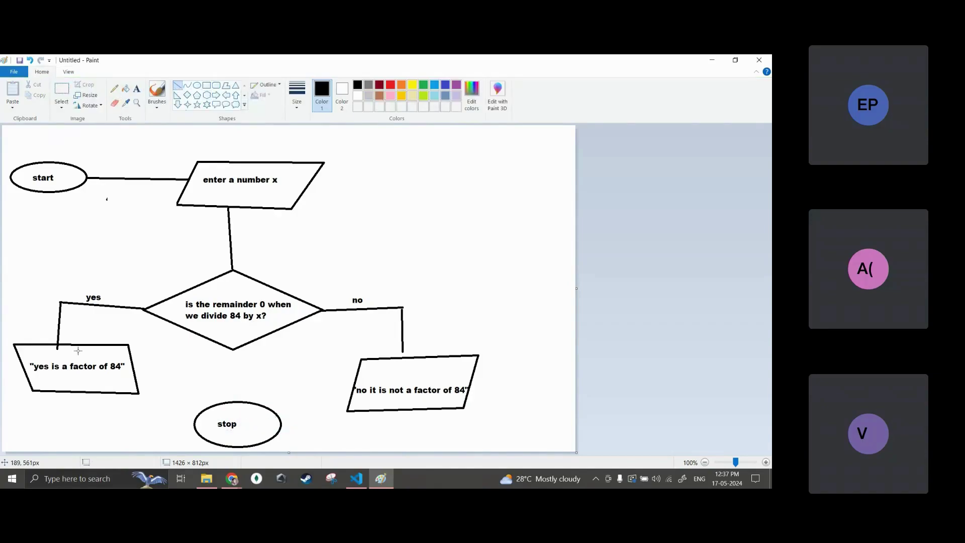
pyautogui.moveTo(76, 392); pyautogui.dragTo(75, 431)
pyautogui.moveTo(193, 427); pyautogui.dragTo(75, 431)
pyautogui.moveTo(181, 417); pyautogui.dragTo(195, 427)
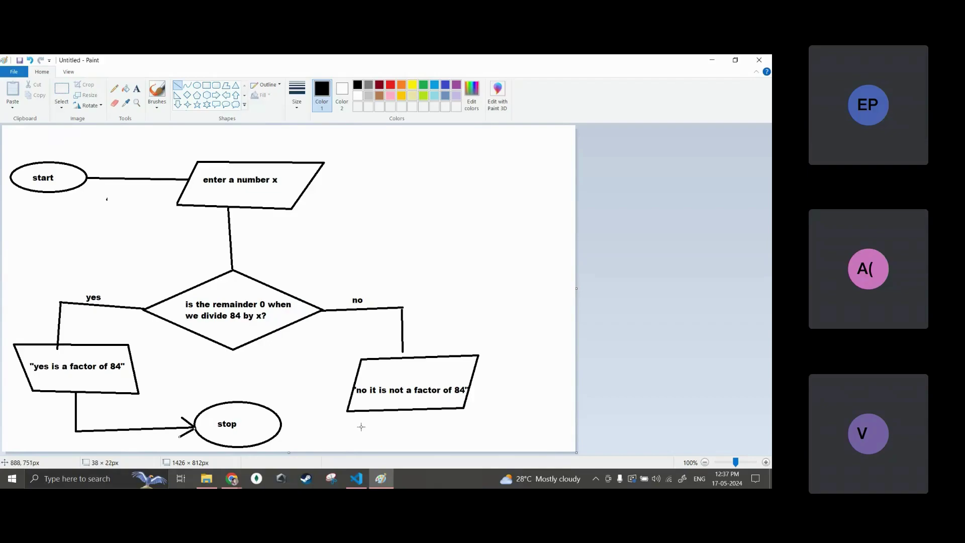
pyautogui.moveTo(398, 411); pyautogui.dragTo(398, 431)
pyautogui.moveTo(280, 426); pyautogui.dragTo(398, 430)
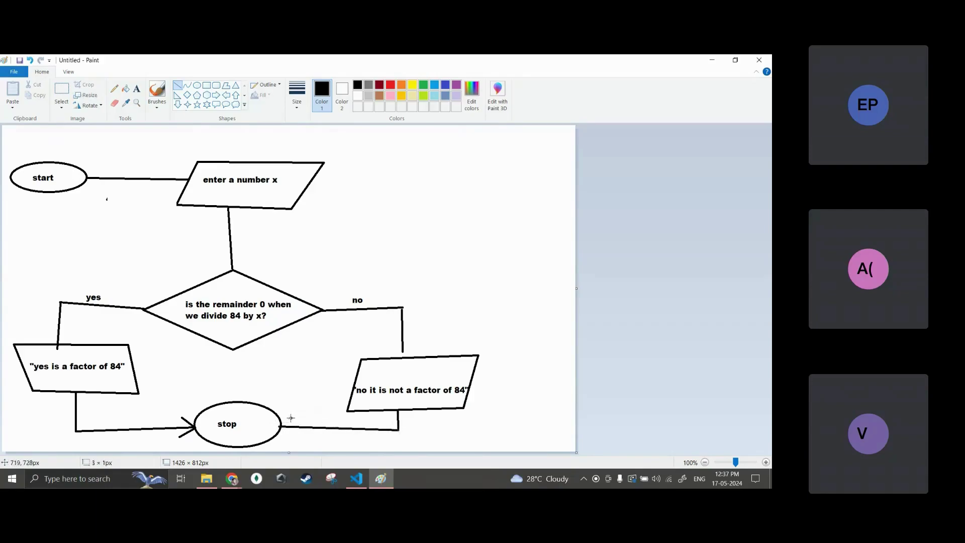
pyautogui.moveTo(292, 418); pyautogui.dragTo(283, 427)
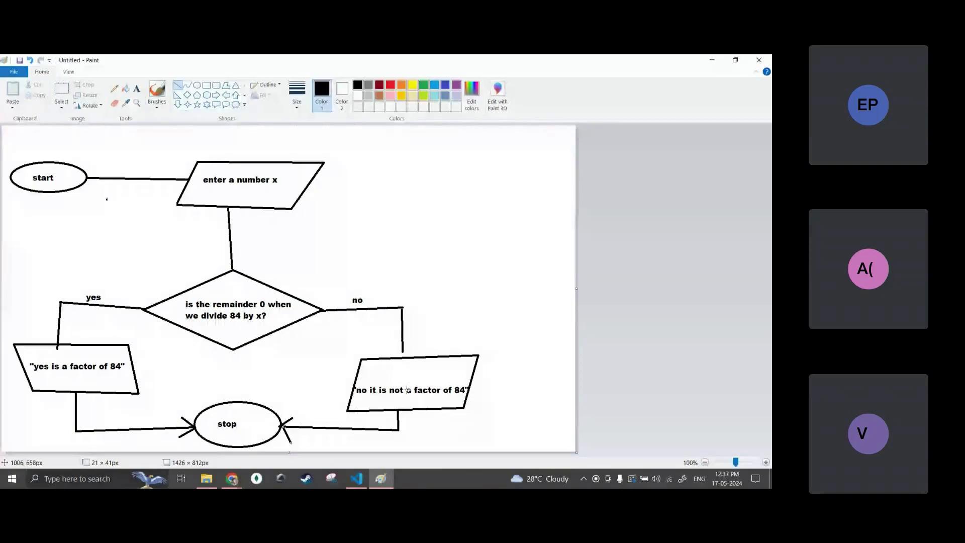
pyautogui.hotkey('alt', 'Tab')
# Step: Highlight assignment problems 3 and 4 about factors of 96, then go to the JioMeet tab
pyautogui.click(323, 258)
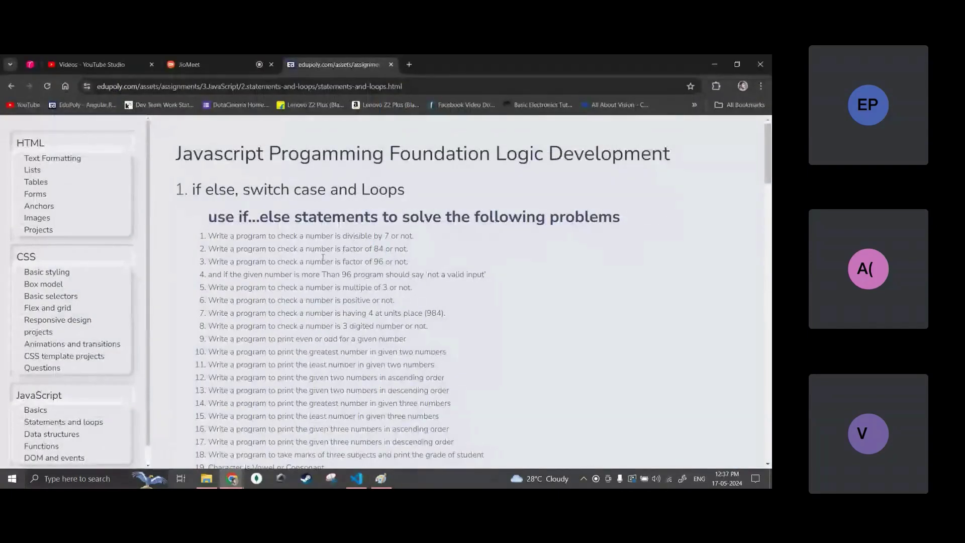
pyautogui.moveTo(216, 264); pyautogui.dragTo(415, 264)
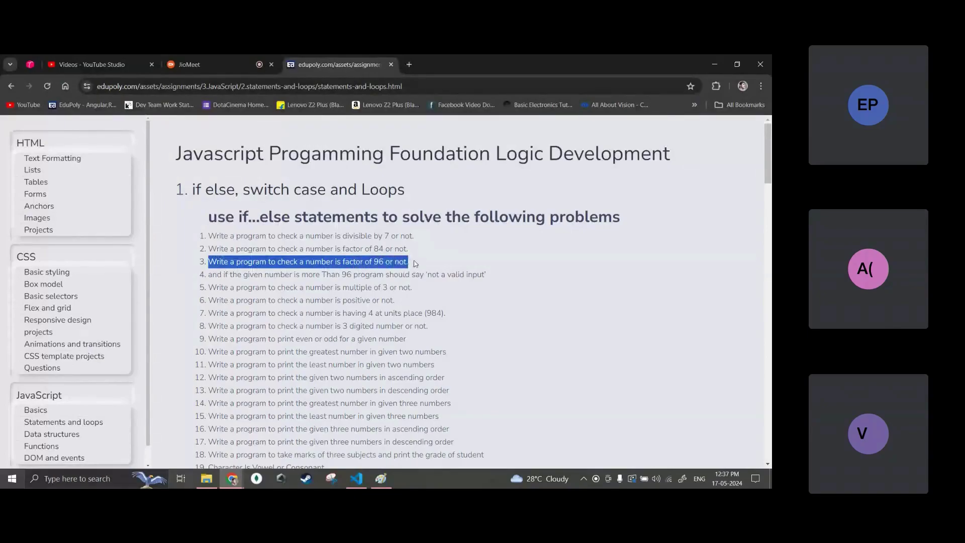
pyautogui.click(201, 277)
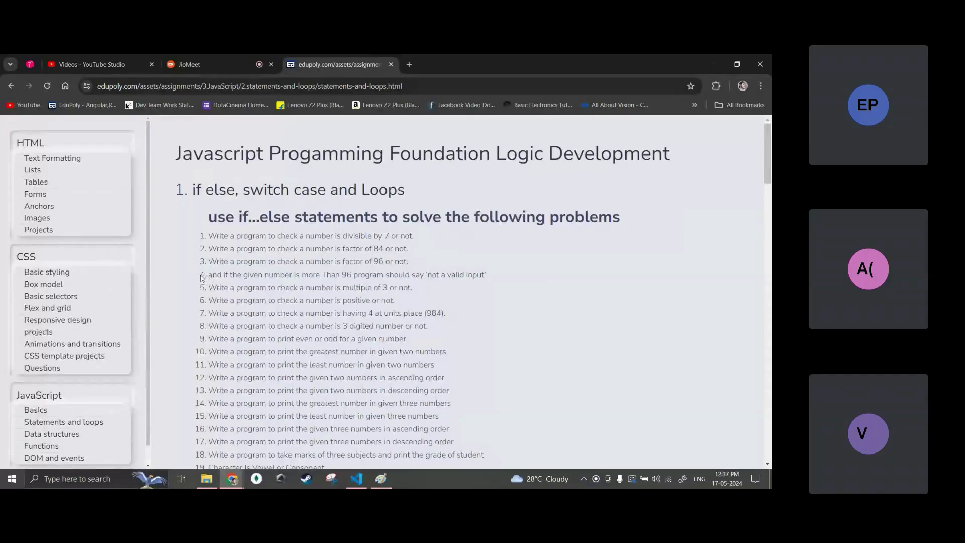
pyautogui.moveTo(212, 262); pyautogui.dragTo(499, 274)
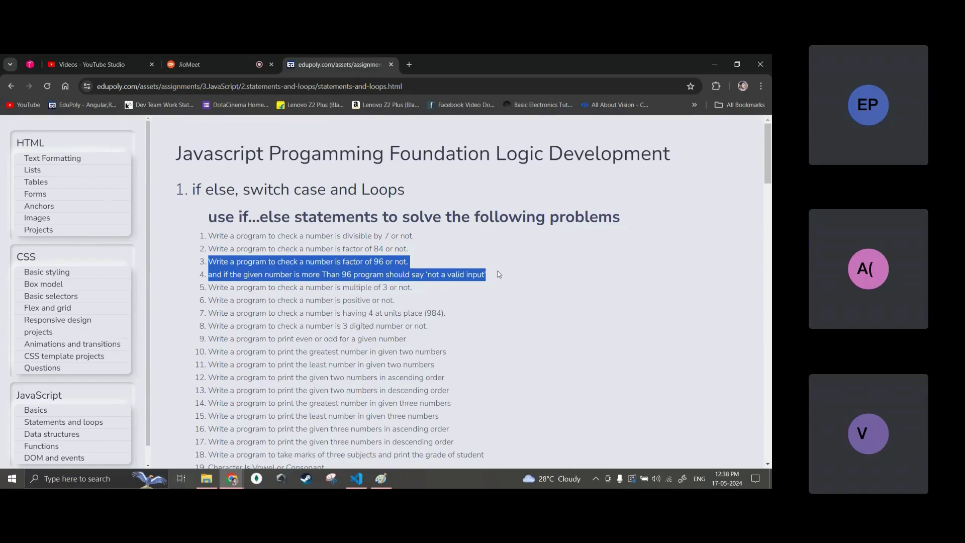
pyautogui.click(191, 58)
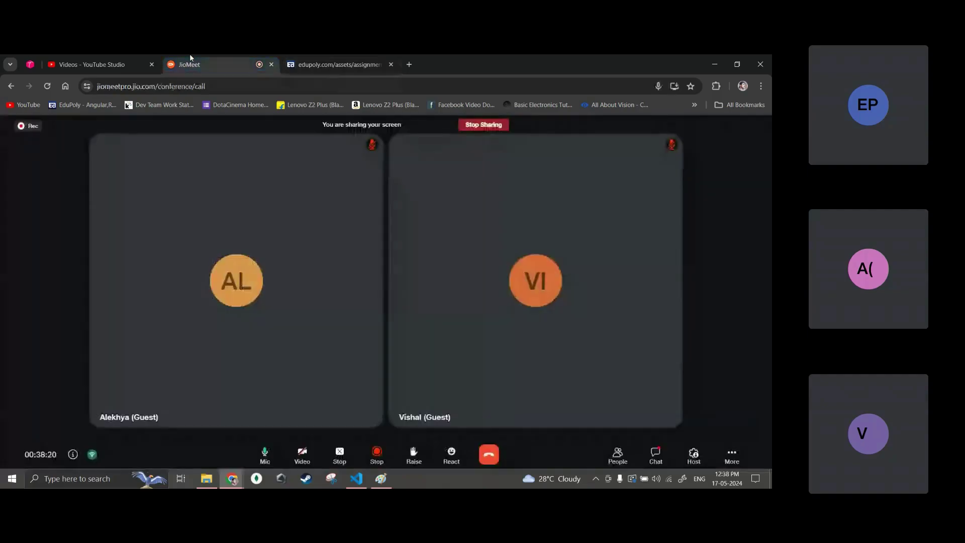
# Step: Glance at the JioMeet chat, then delete the whole factor-of-84 flowchart in Paint
pyautogui.click(655, 455)
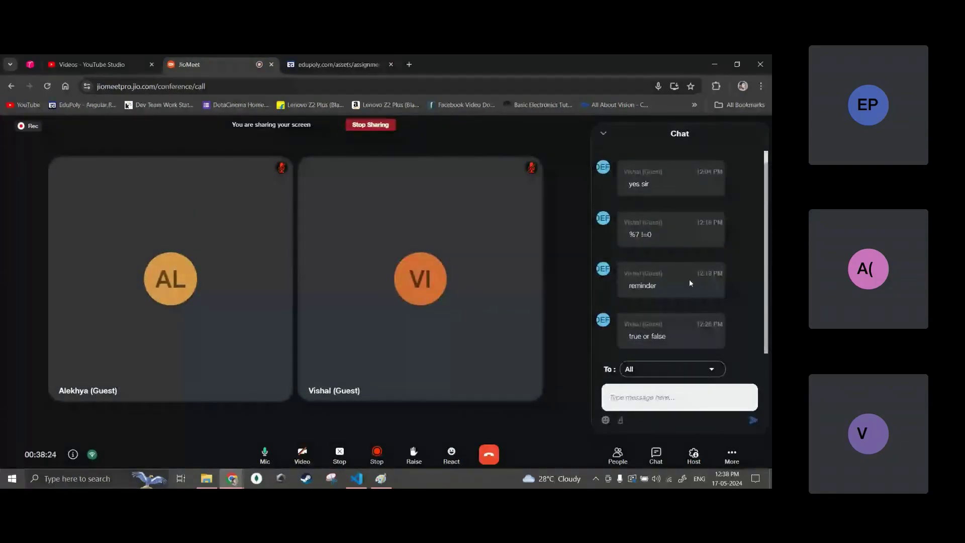
pyautogui.click(655, 457)
pyautogui.click(335, 59)
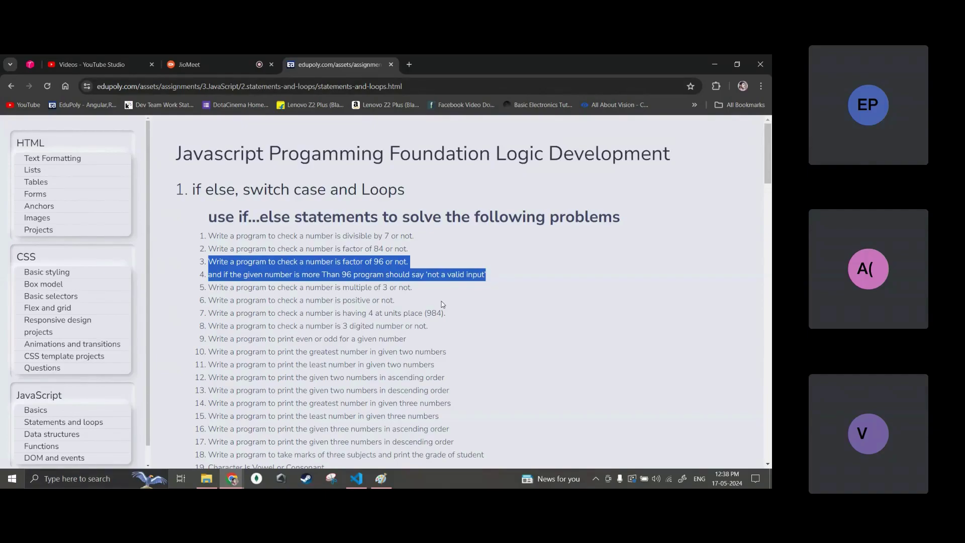
pyautogui.hotkey('alt', 'Tab')
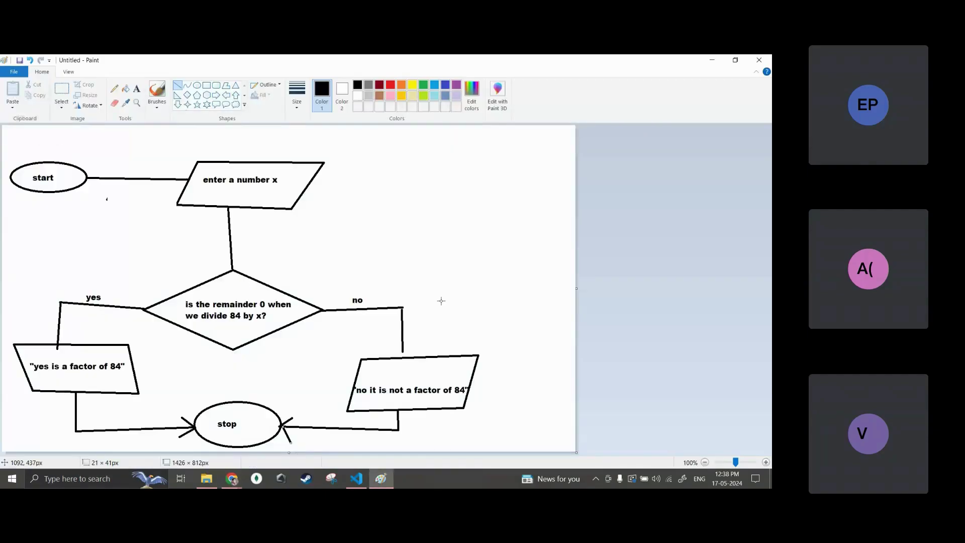
pyautogui.press('Delete')
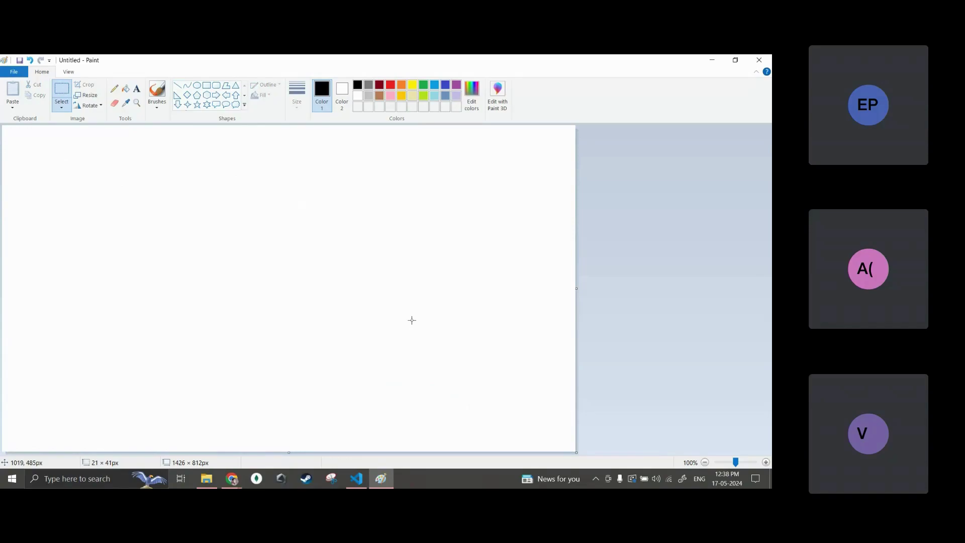
# Step: Type a factor list: '12 = 1,2,3,4,6,12', '25 = 1,5,25', '21 = 1,3,7,21'
pyautogui.click(136, 89)
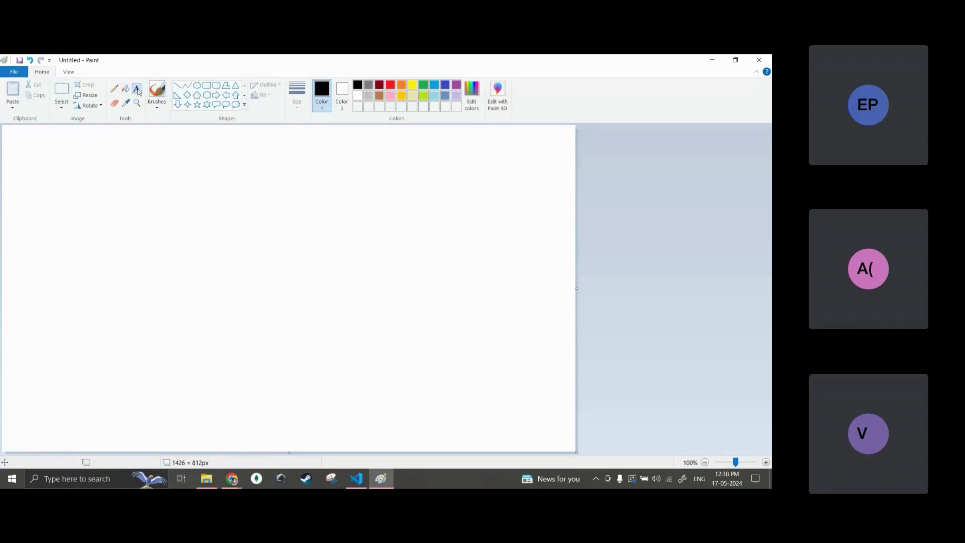
pyautogui.click(28, 175)
pyautogui.write('12 = ')
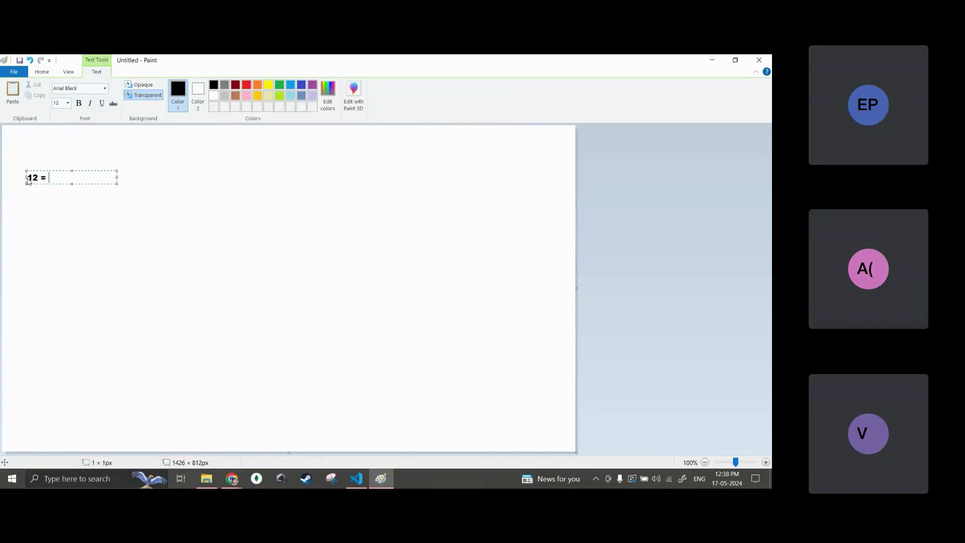
pyautogui.write('1,2,3,4,6,12')
pyautogui.press('Return')
pyautogui.write('25 = ')
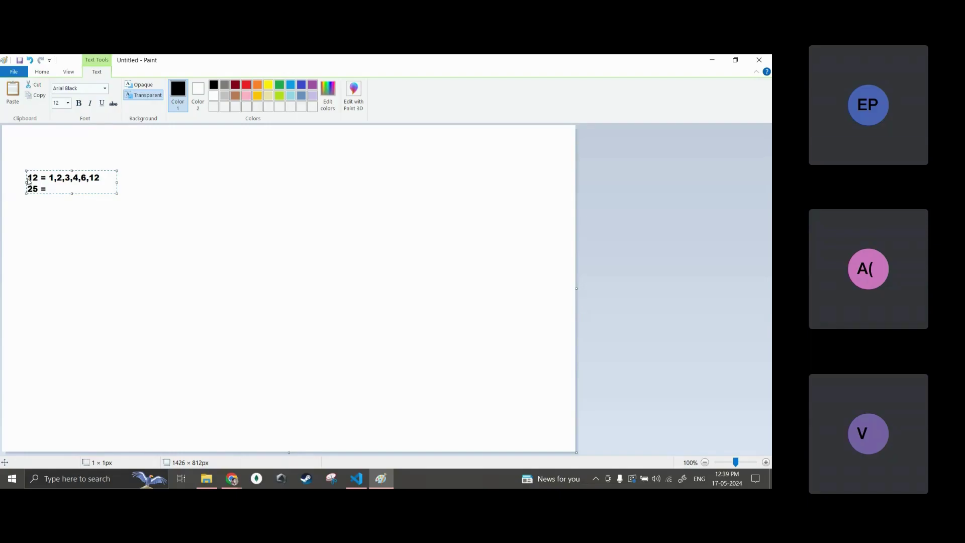
pyautogui.write('1,5,25')
pyautogui.press('Return')
pyautogui.write('21 = 1,')
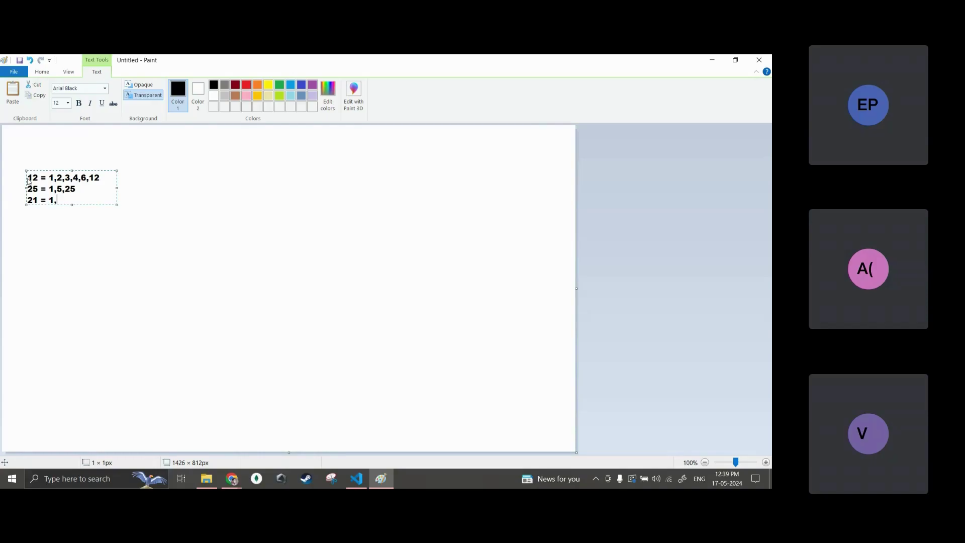
pyautogui.write('3,7,21')
pyautogui.press('Return')
# Step: Add the line '36 = 1,2,3,4,6,9,12,18,36' and widen the text box to fit it
pyautogui.write('36 = 1,2,3,')
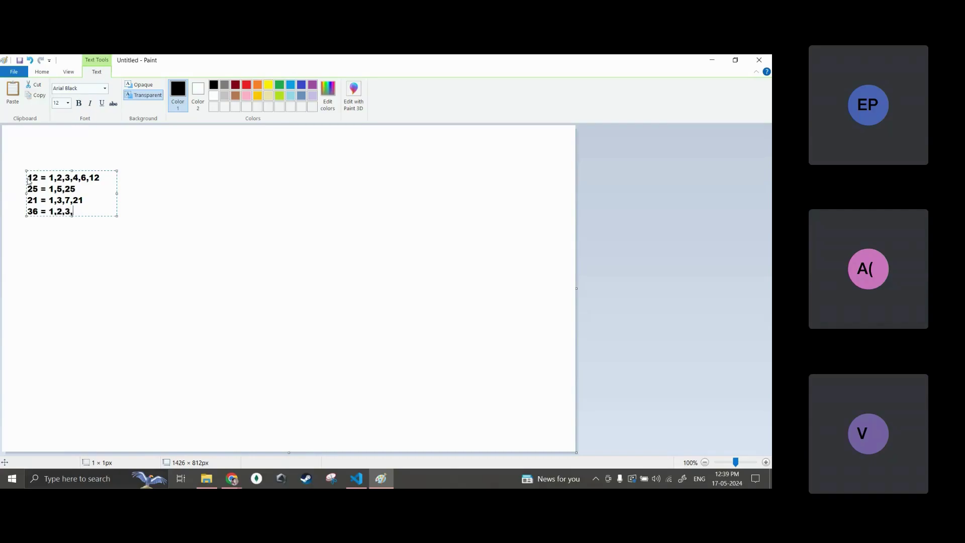
pyautogui.write('4,5')
pyautogui.press('BackSpace')
pyautogui.write('6,')
pyautogui.write('9,')
pyautogui.write('12,')
pyautogui.write('18,')
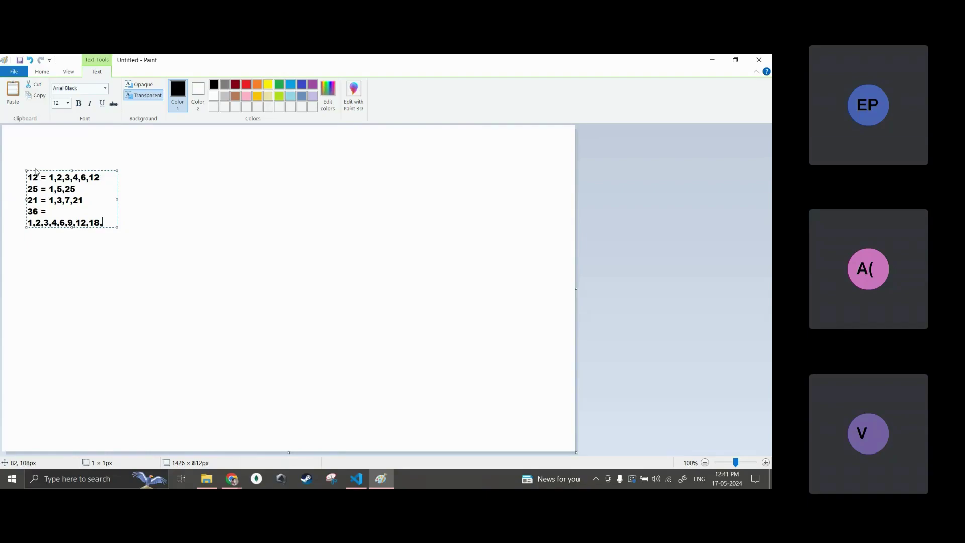
pyautogui.write('36')
pyautogui.moveTo(116, 198); pyautogui.dragTo(156, 199)
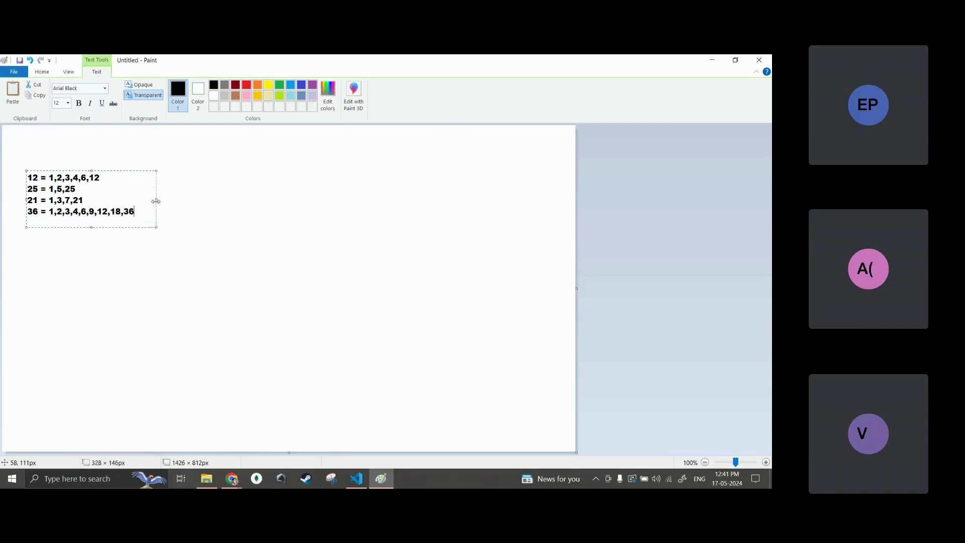
# Step: Commit the factor list, point at its lines, and type then erase '37' below it
pyautogui.click(195, 230)
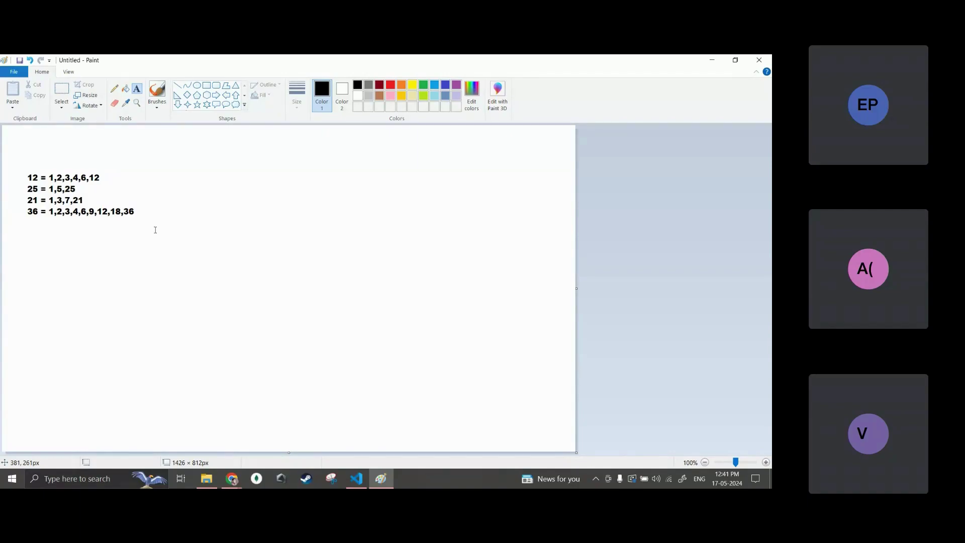
pyautogui.click(38, 178)
pyautogui.click(32, 177)
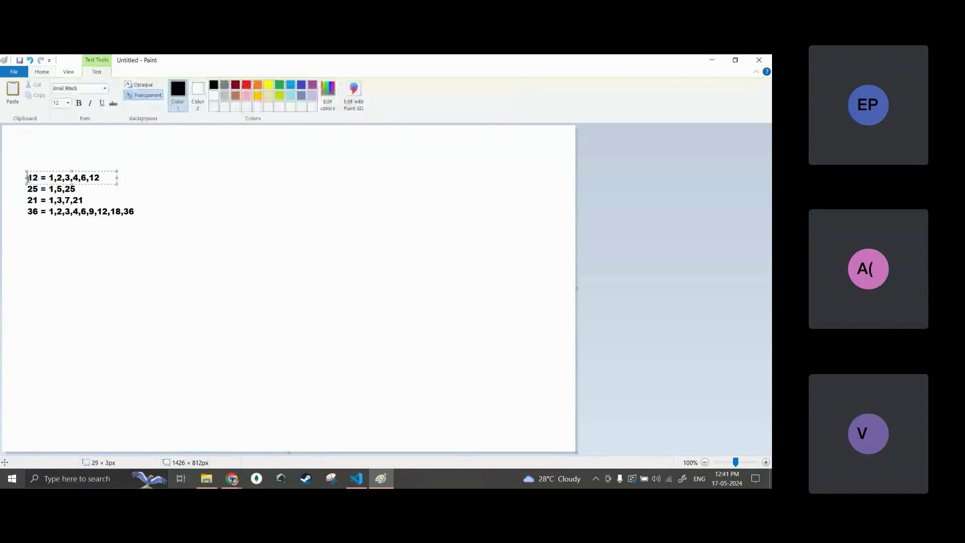
pyautogui.click(38, 190)
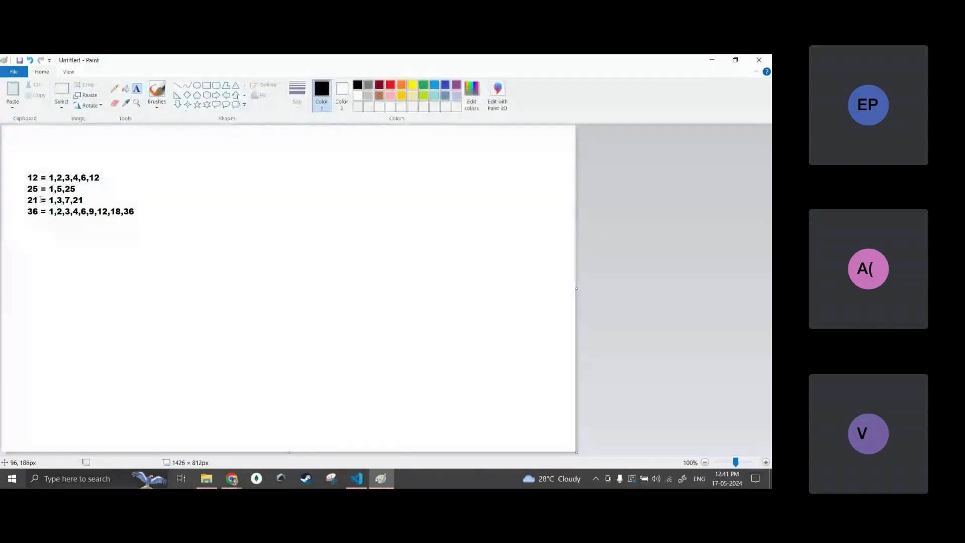
pyautogui.click(39, 194)
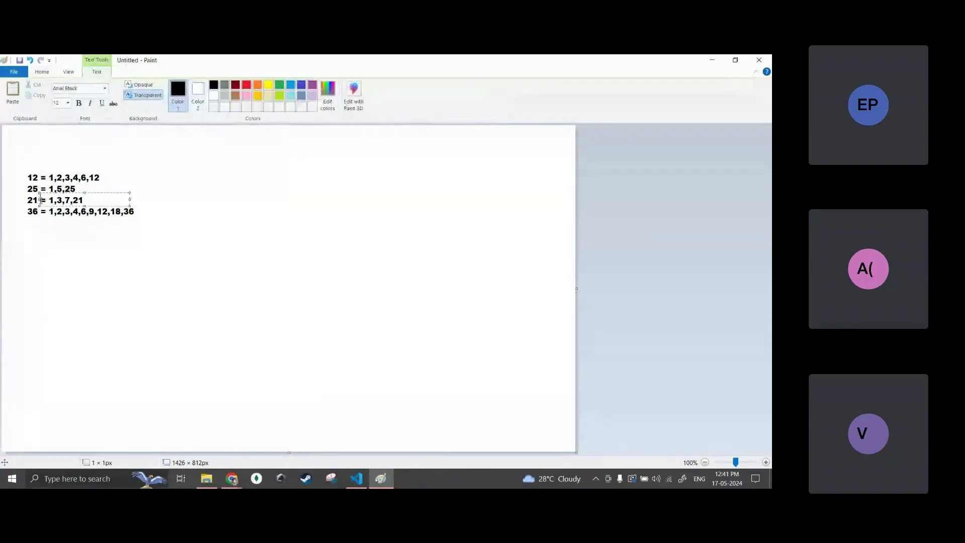
pyautogui.click(36, 215)
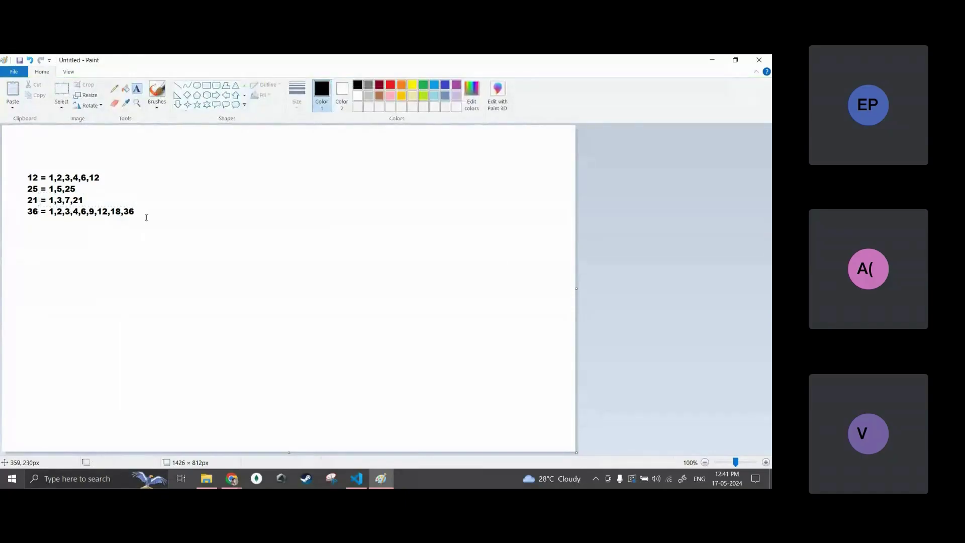
pyautogui.click(75, 237)
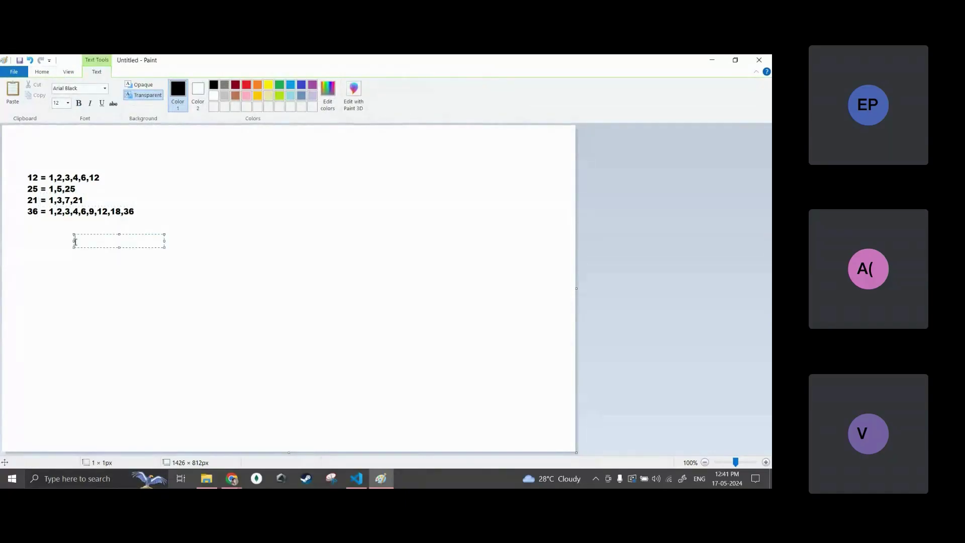
pyautogui.write('37')
pyautogui.press('BackSpace')
pyautogui.press('BackSpace')
pyautogui.hotkey('alt', 'Tab')
pyautogui.click(429, 309)
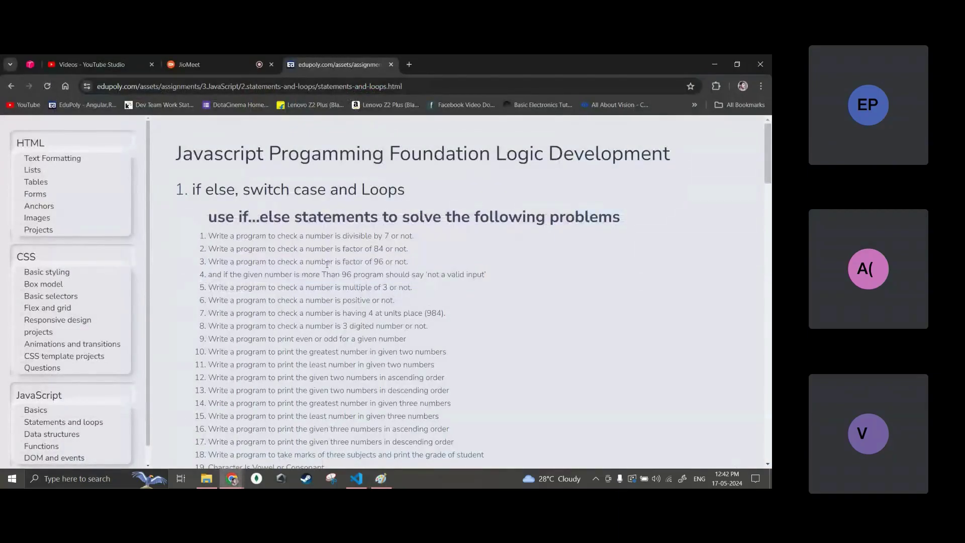
pyautogui.moveTo(361, 263); pyautogui.dragTo(412, 265)
pyautogui.click(409, 272)
pyautogui.moveTo(280, 276); pyautogui.dragTo(352, 276)
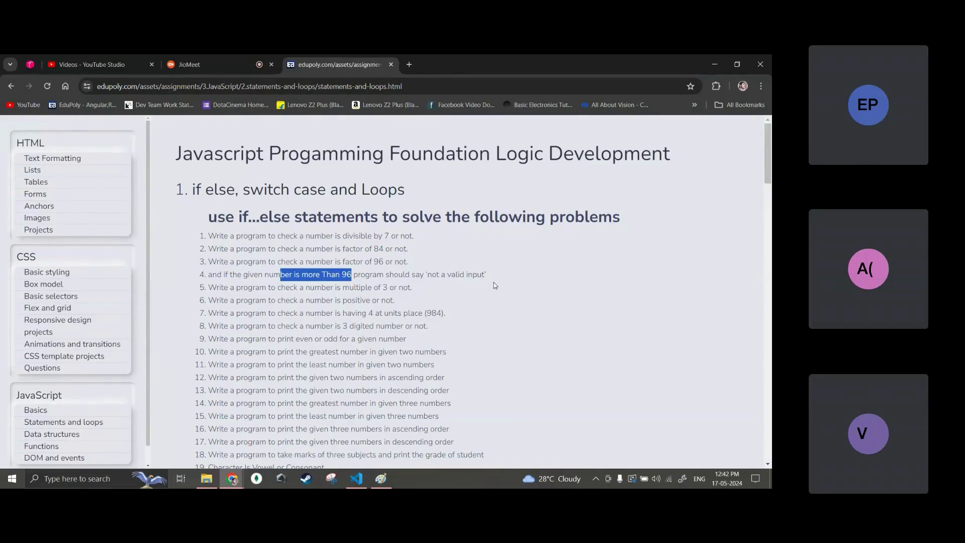
pyautogui.moveTo(428, 274); pyautogui.dragTo(493, 275)
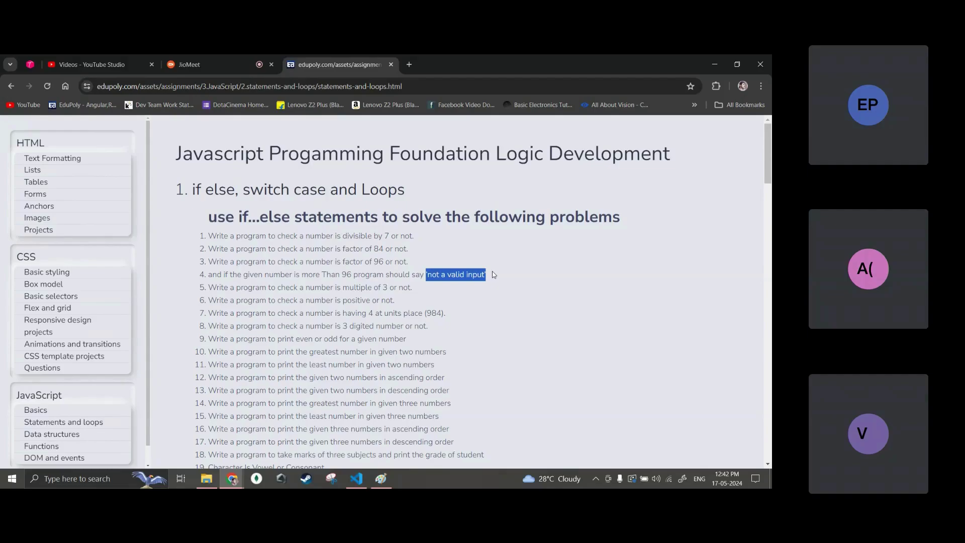
pyautogui.hotkey('alt', 'Tab')
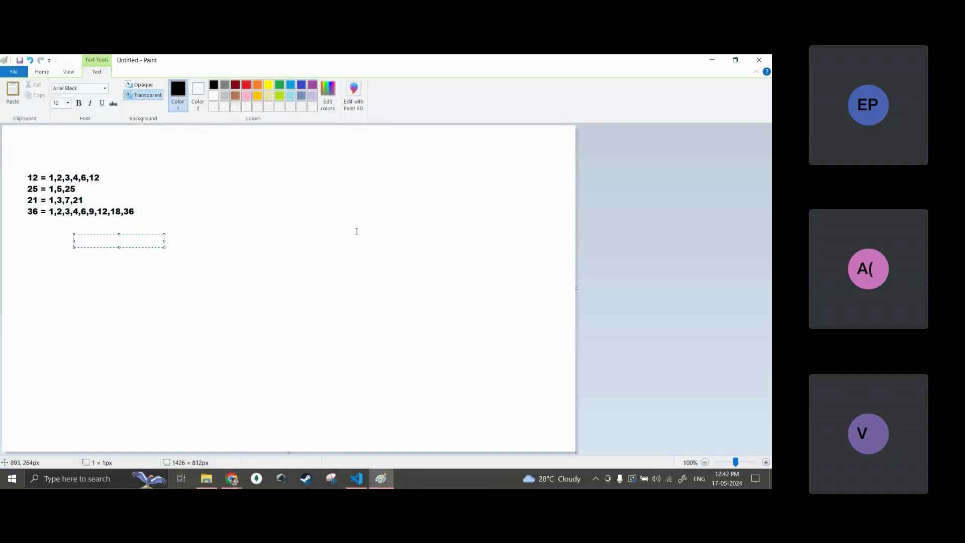
# Step: Select the whole canvas and delete the factor list
pyautogui.hotkey('ctrl', 'a')
pyautogui.click(225, 255)
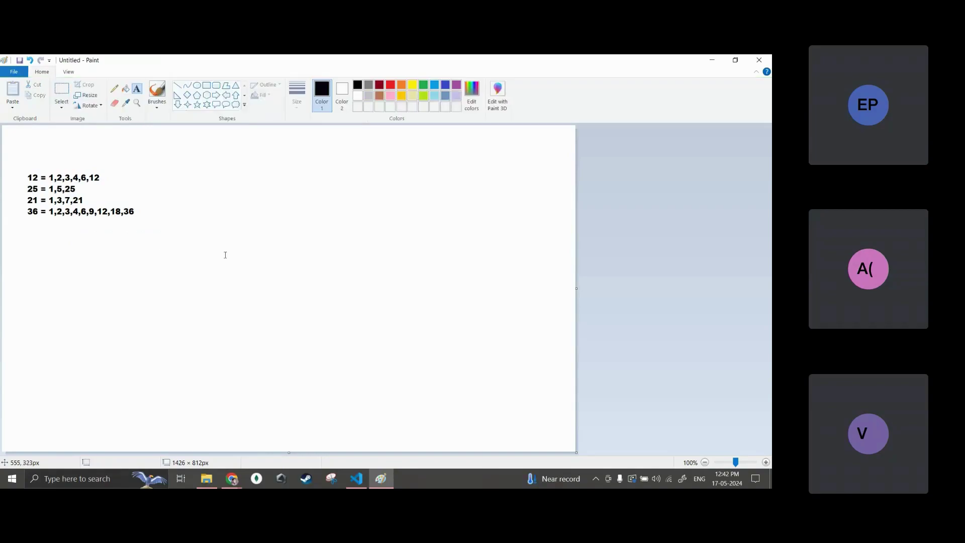
pyautogui.hotkey('ctrl', 'a')
pyautogui.press('Delete')
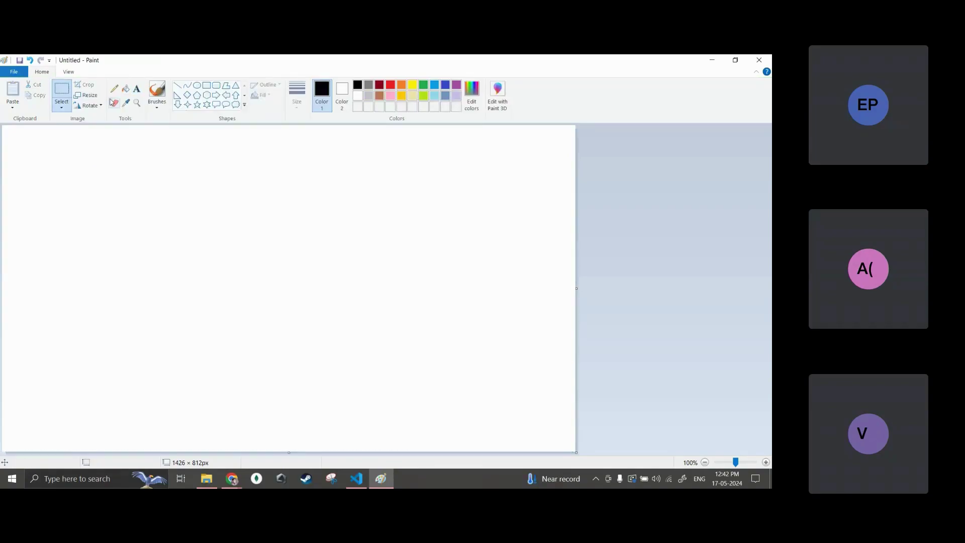
# Step: Draw an oval labelled 'star' at the left, then undo it and the clearing
pyautogui.click(197, 85)
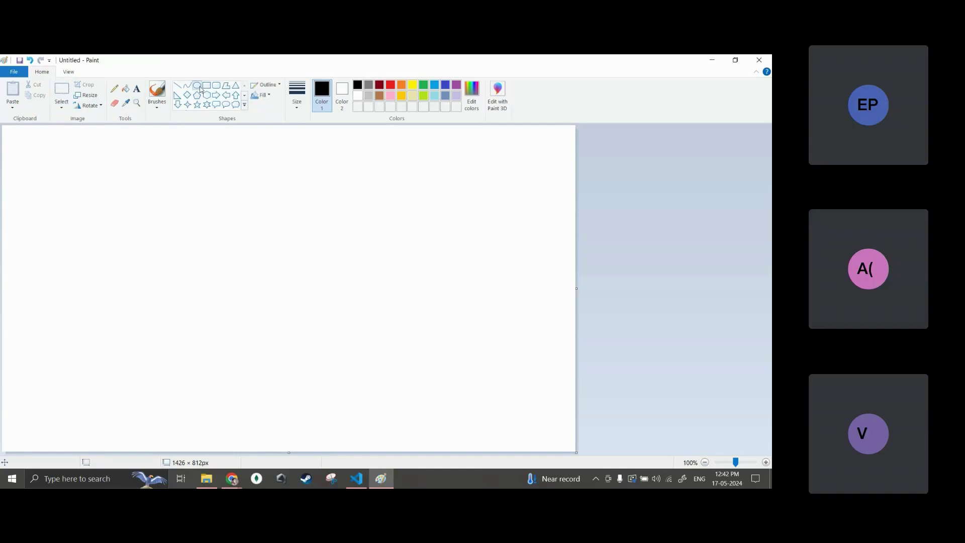
pyautogui.moveTo(5, 181); pyautogui.dragTo(103, 219)
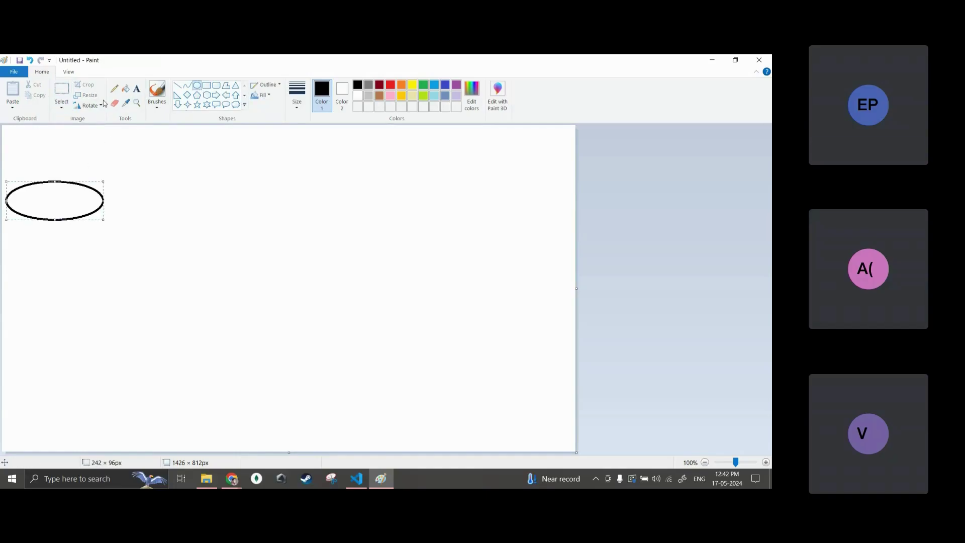
pyautogui.click(136, 89)
pyautogui.click(34, 198)
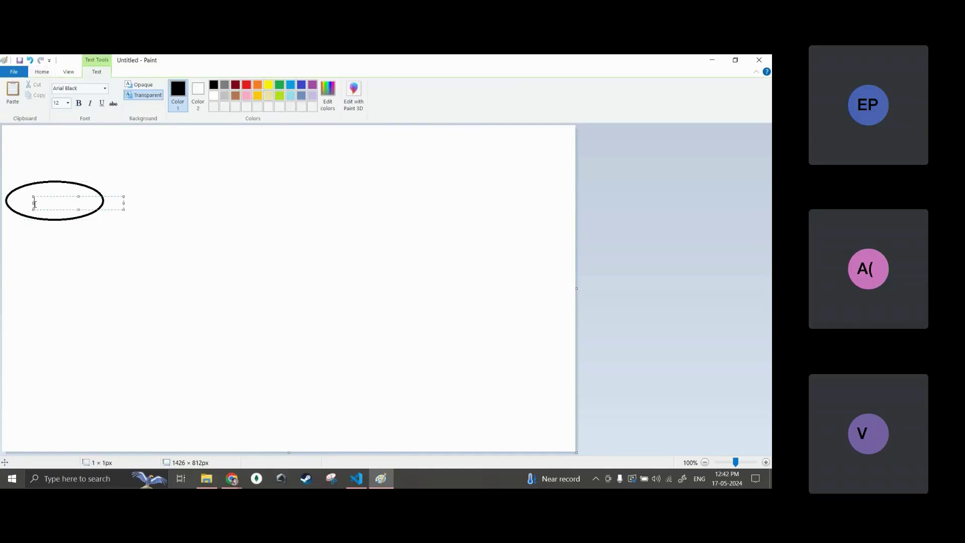
pyautogui.write('star')
pyautogui.click(106, 216)
pyautogui.hotkey('ctrl', 'z')
pyautogui.hotkey('ctrl', 'z')
pyautogui.hotkey('ctrl', 'z')
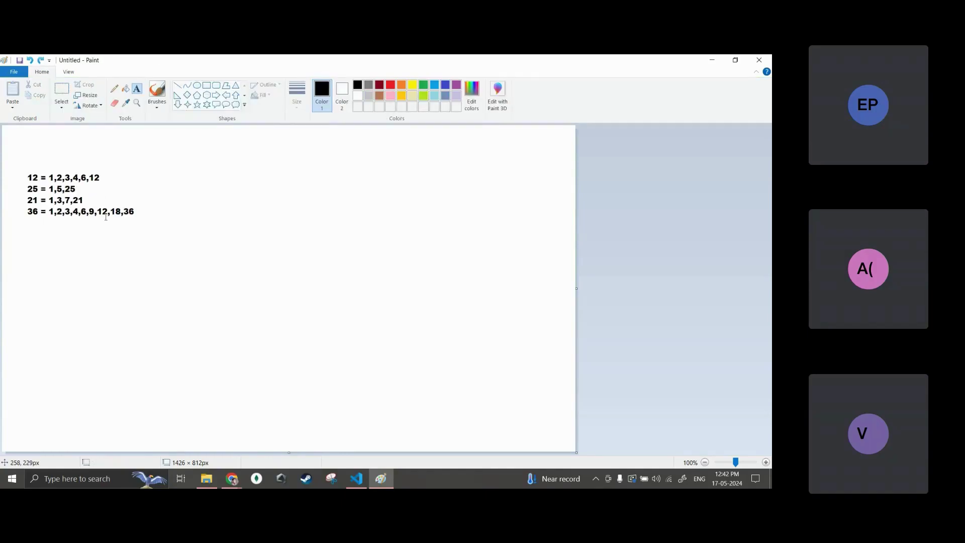
pyautogui.hotkey('ctrl', 'z')
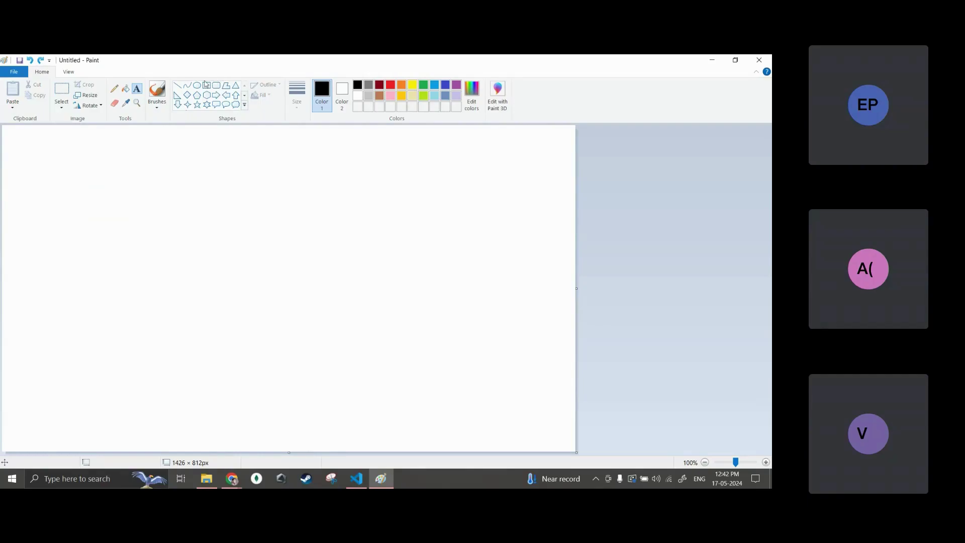
# Step: Draw the start oval at the top left and label it 'start'
pyautogui.click(196, 85)
pyautogui.moveTo(10, 141); pyautogui.dragTo(83, 179)
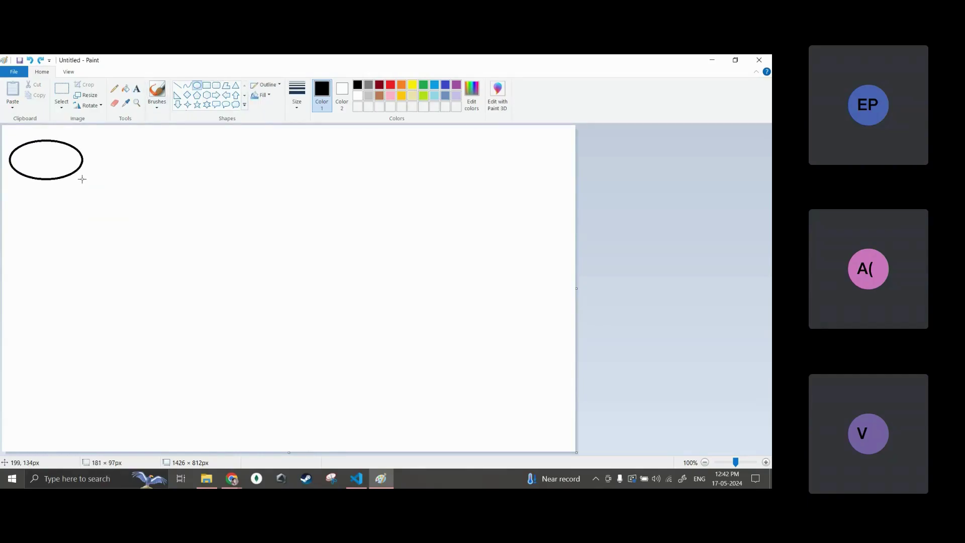
pyautogui.click(137, 89)
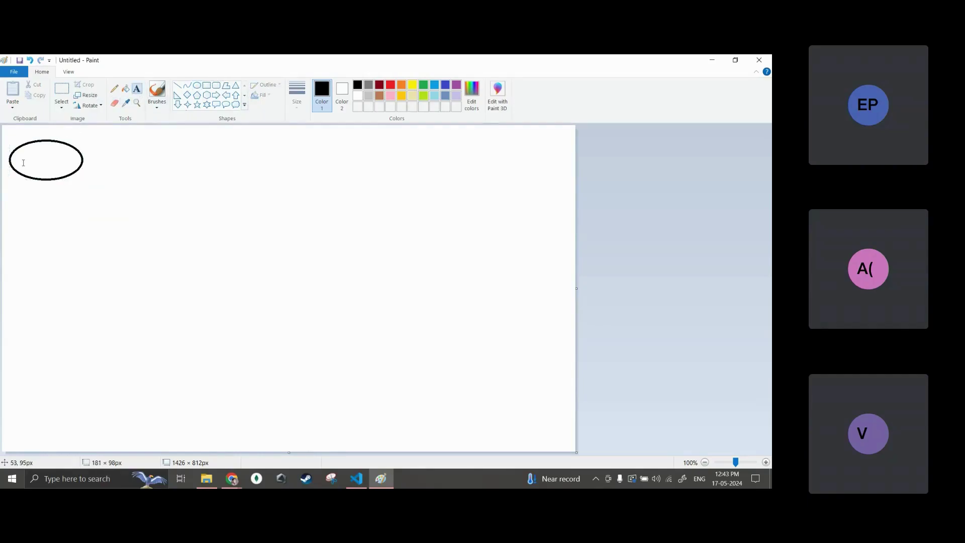
pyautogui.click(23, 160)
pyautogui.write('start')
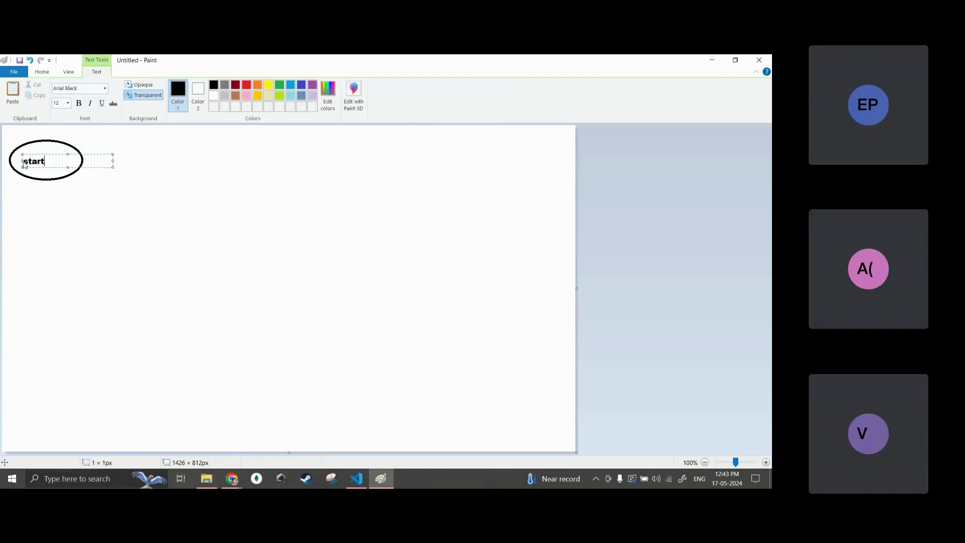
pyautogui.click(154, 194)
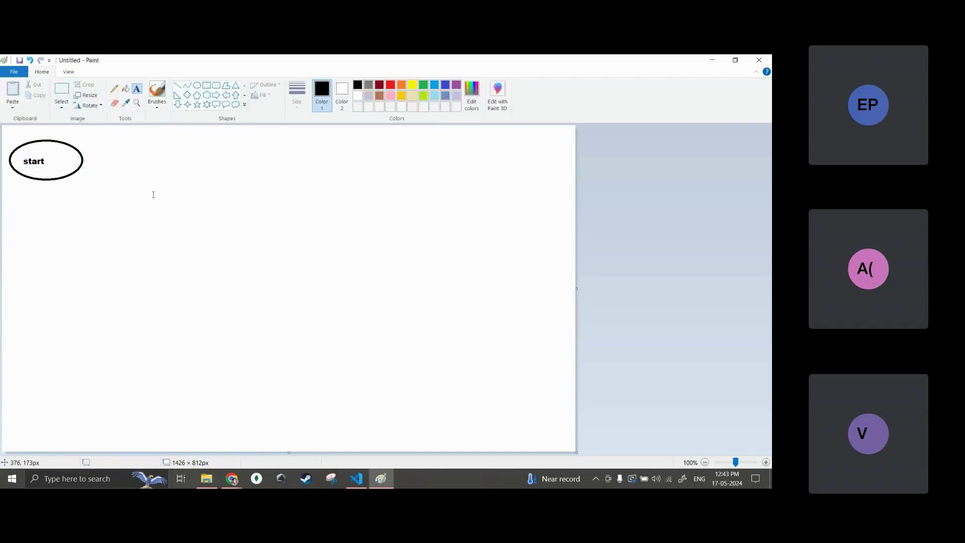
# Step: Draw a parallelogram input box beside it reading 'enter a number' over 'x'
pyautogui.click(226, 85)
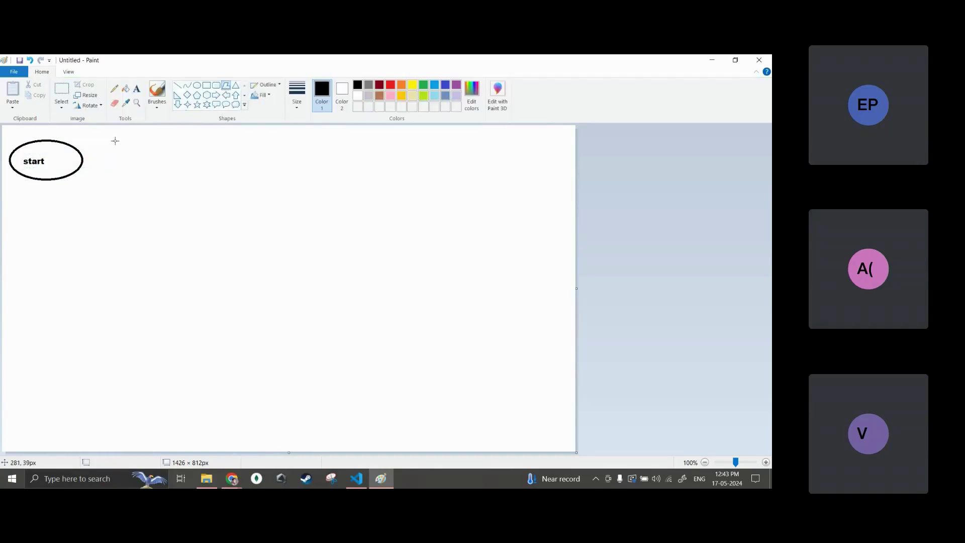
pyautogui.moveTo(115, 141); pyautogui.dragTo(202, 142)
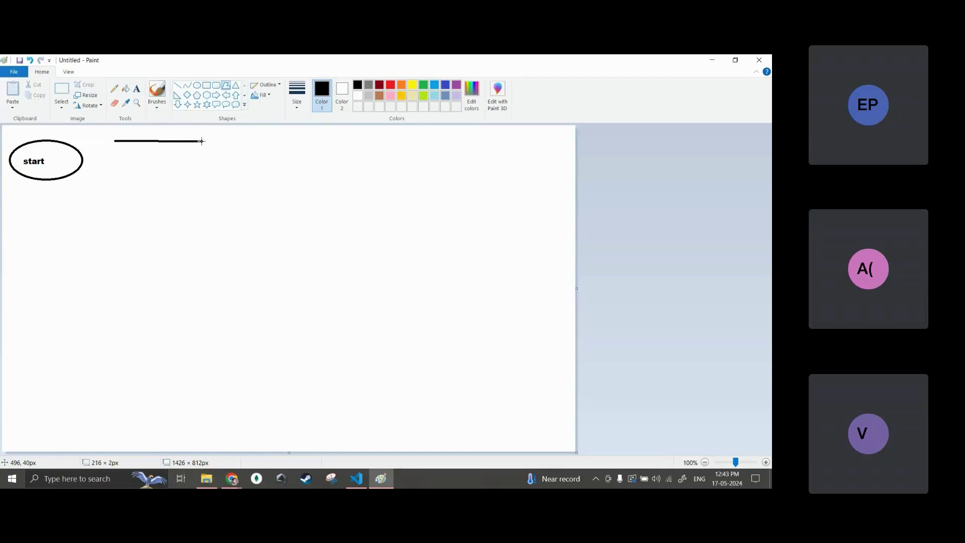
pyautogui.click(183, 178)
pyautogui.click(111, 177)
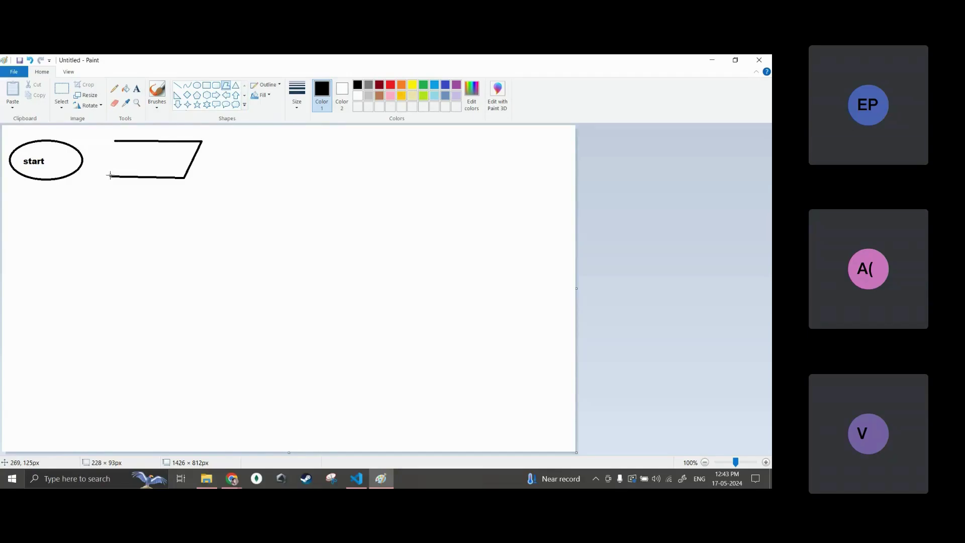
pyautogui.click(115, 141)
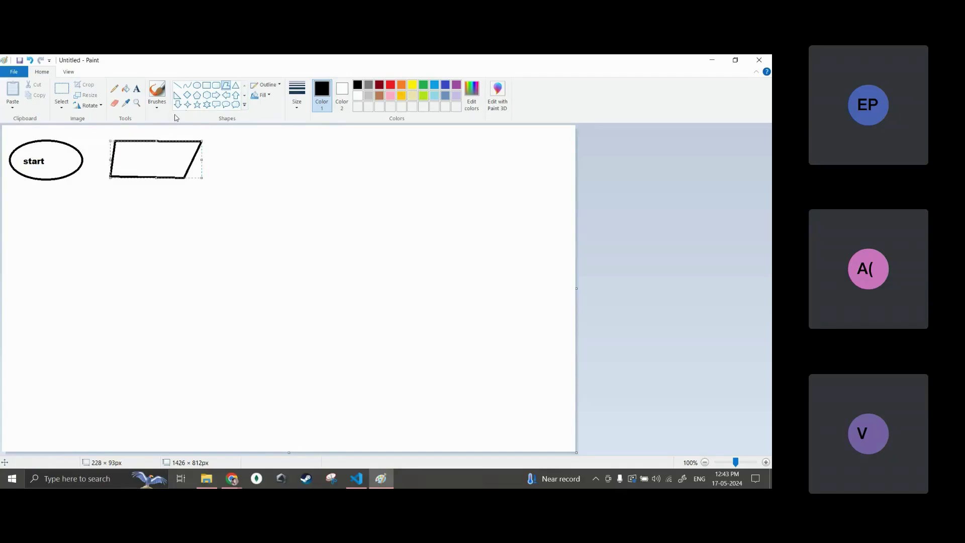
pyautogui.click(136, 89)
pyautogui.click(121, 149)
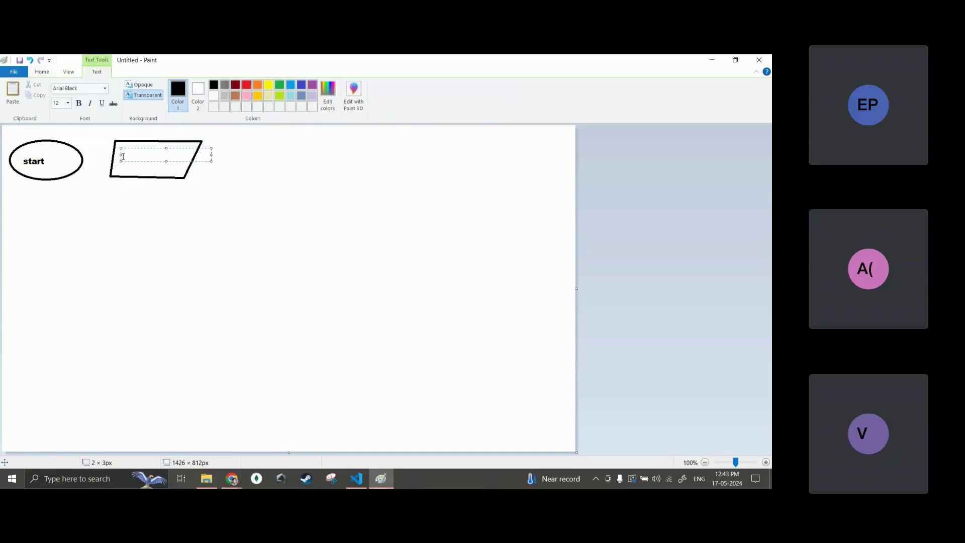
pyautogui.write('enter a number')
pyautogui.press('Return')
pyautogui.write('x')
pyautogui.click(219, 165)
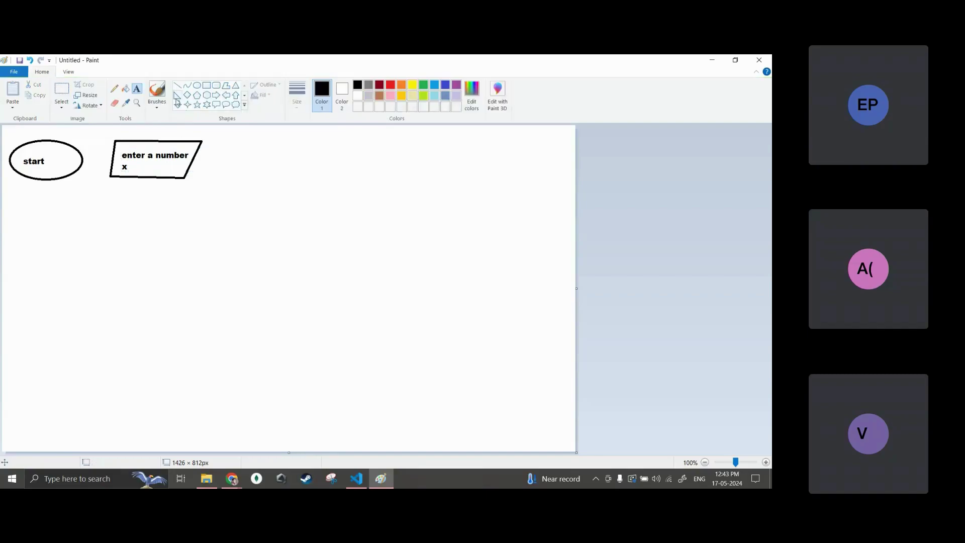
pyautogui.click(238, 88)
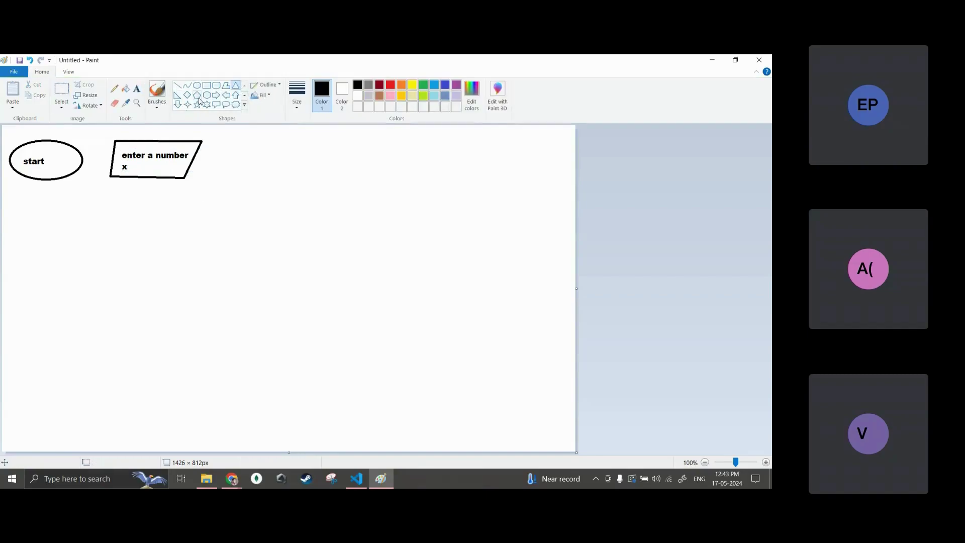
# Step: Draw a decision diamond below the input box containing 'is the remainder 0 when i divide 96 by x'
pyautogui.click(187, 95)
pyautogui.moveTo(123, 227)
pyautogui.mouseDown()
pyautogui.moveTo(231, 293)
pyautogui.moveTo(164, 263)
pyautogui.moveTo(161, 240)
pyautogui.mouseUp()
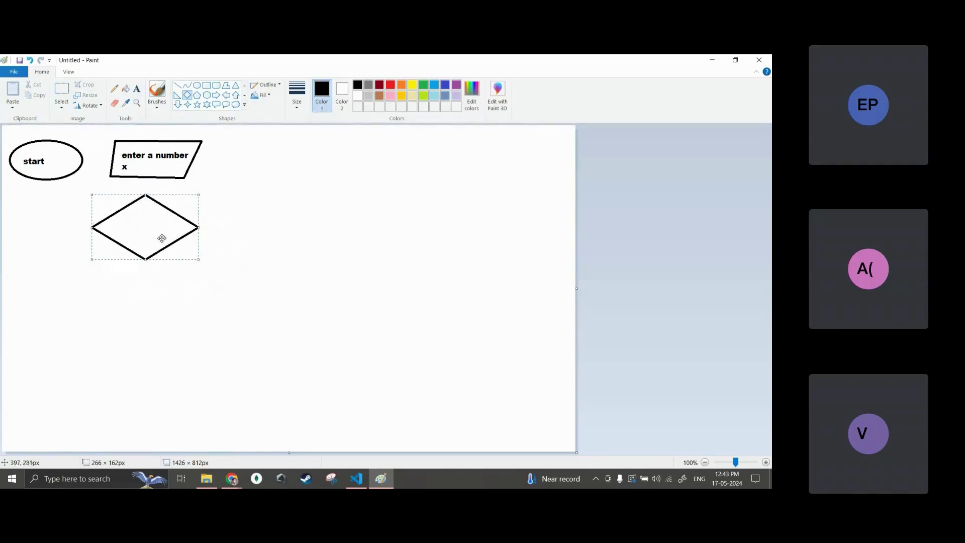
pyautogui.click(137, 89)
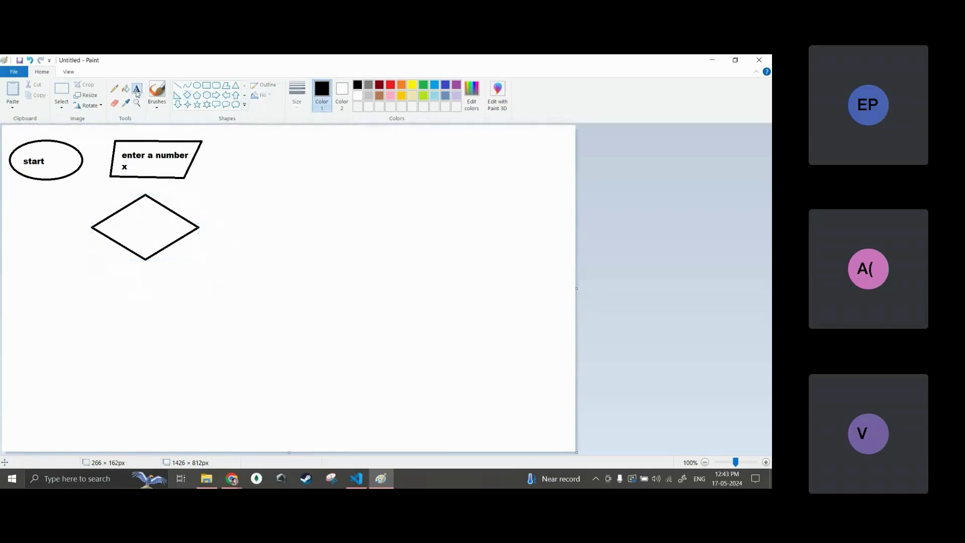
pyautogui.click(111, 223)
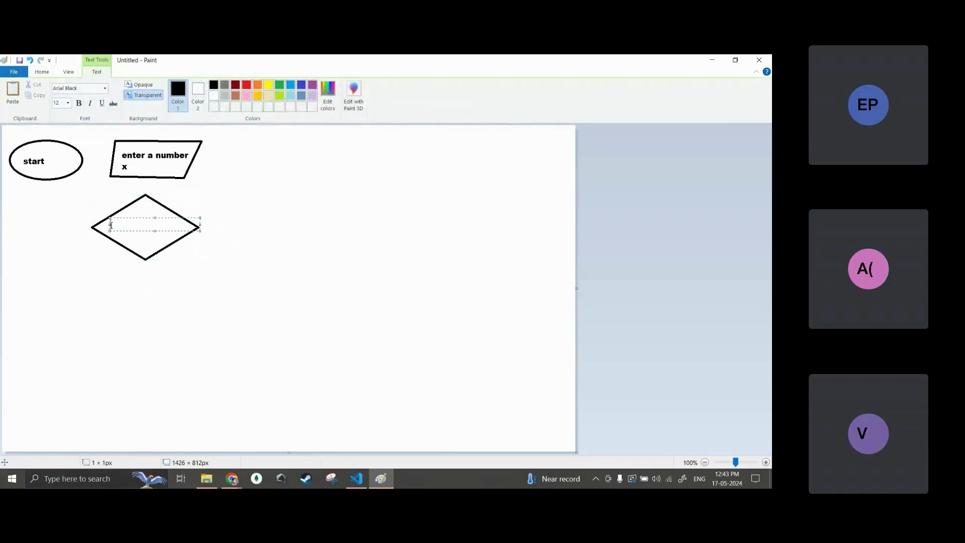
pyautogui.write('is the remainder 0 when')
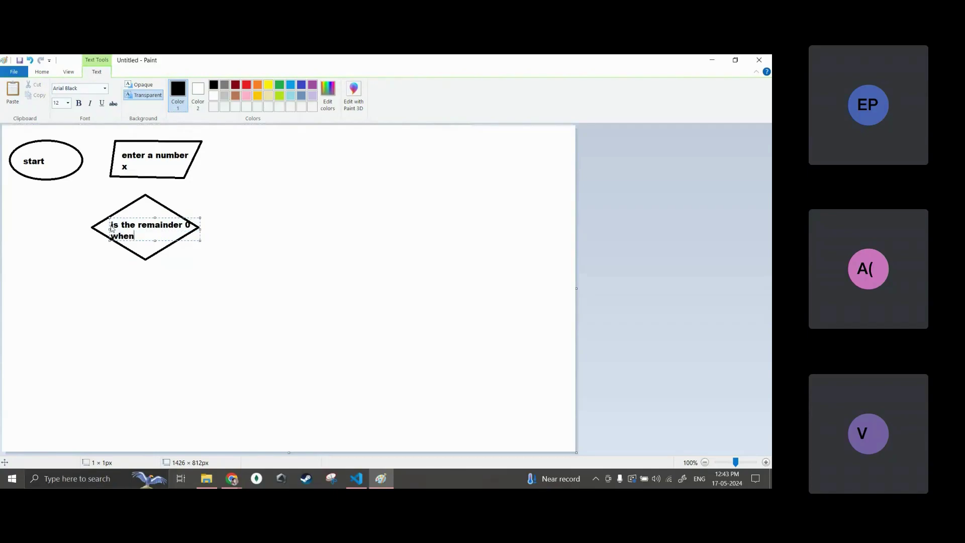
pyautogui.write(' i dk')
pyautogui.press('BackSpace')
pyautogui.write('ivide 96 by x')
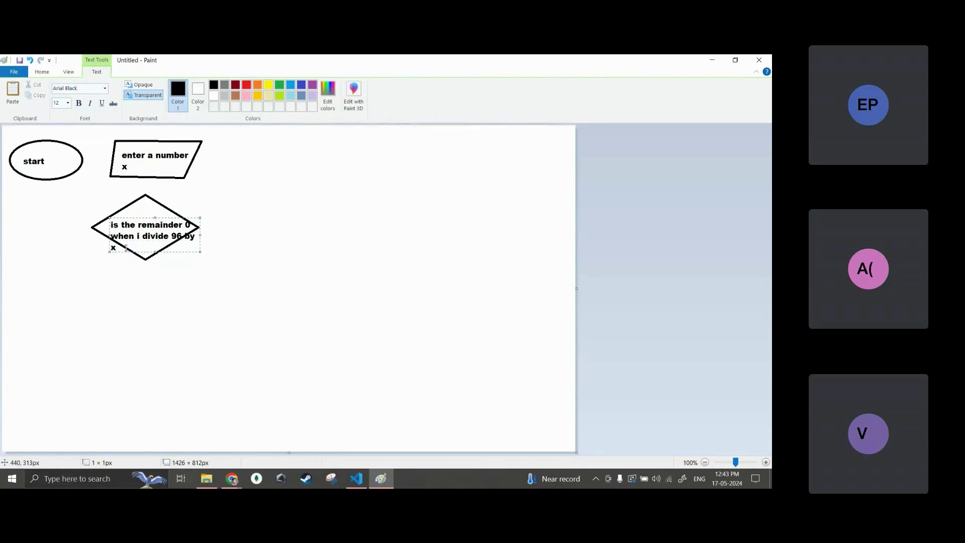
# Step: Set the diamond text to size 10, shift it left to center it, and append '?'
pyautogui.moveTo(123, 248); pyautogui.dragTo(109, 224)
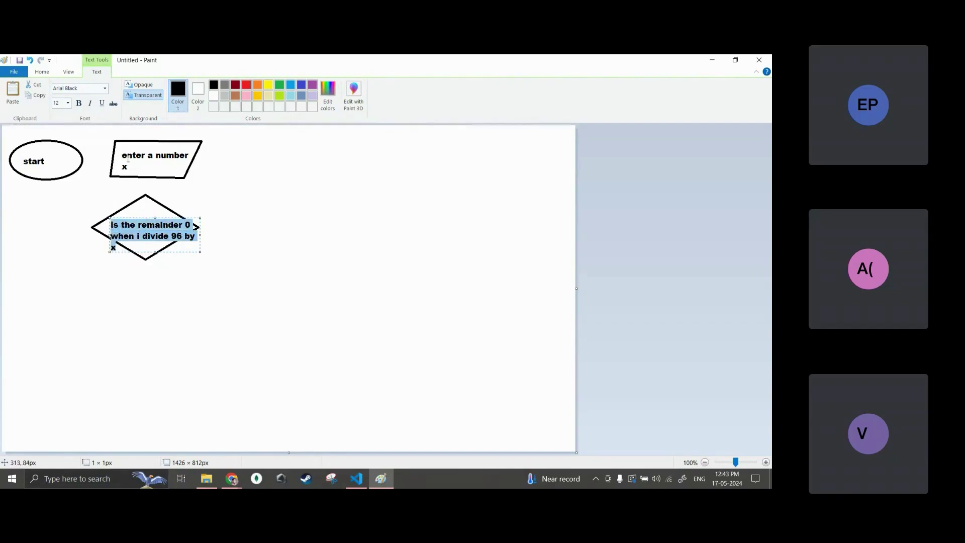
pyautogui.click(69, 103)
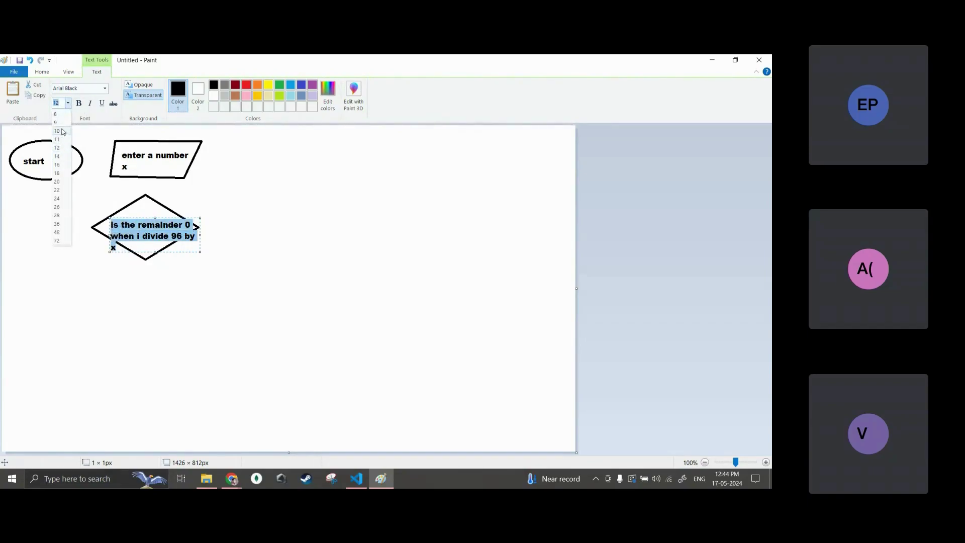
pyautogui.click(62, 139)
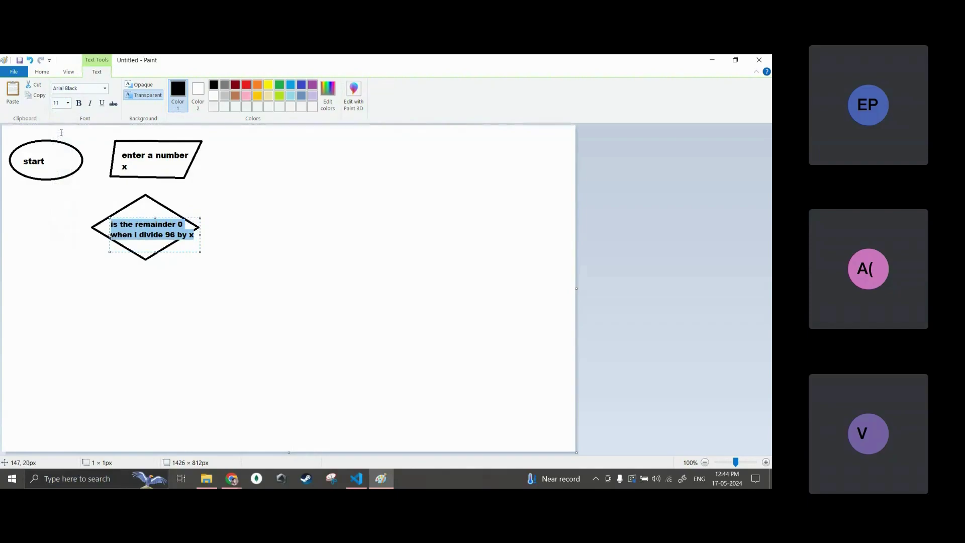
pyautogui.click(68, 103)
pyautogui.click(62, 130)
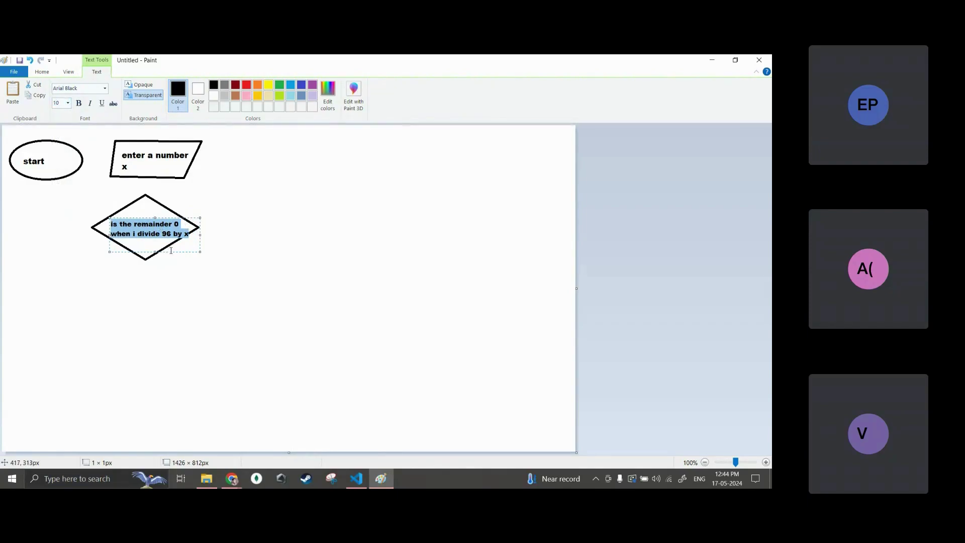
pyautogui.moveTo(169, 251); pyautogui.dragTo(162, 251)
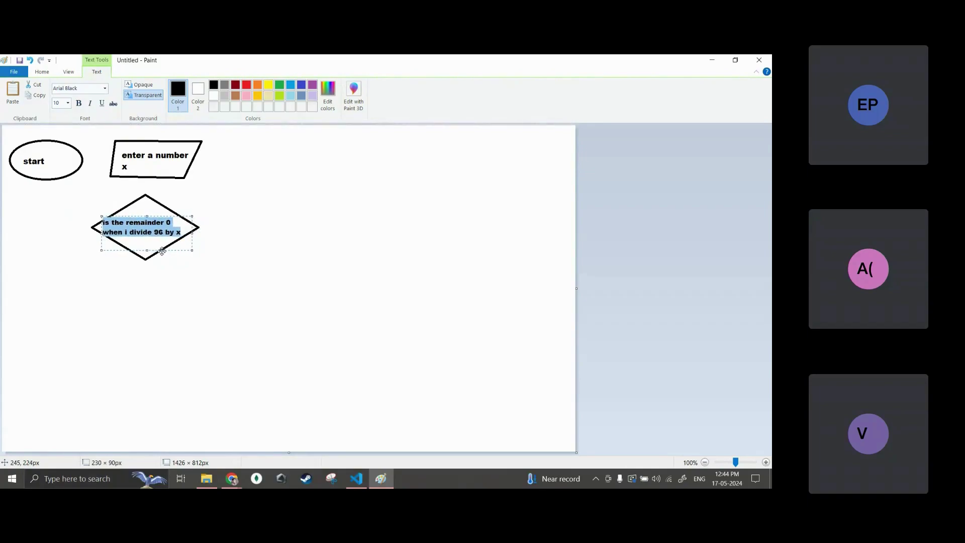
pyautogui.click(186, 233)
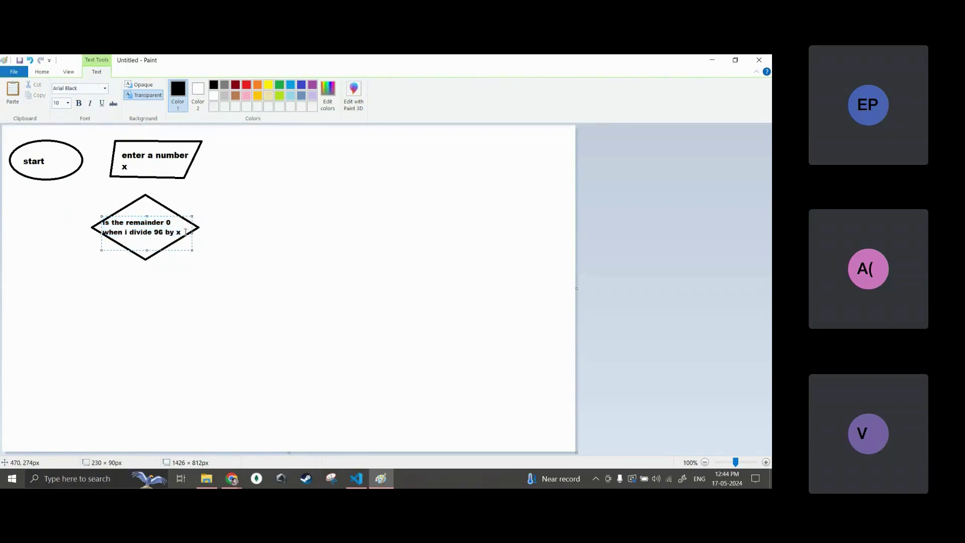
pyautogui.write('?')
pyautogui.click(176, 159)
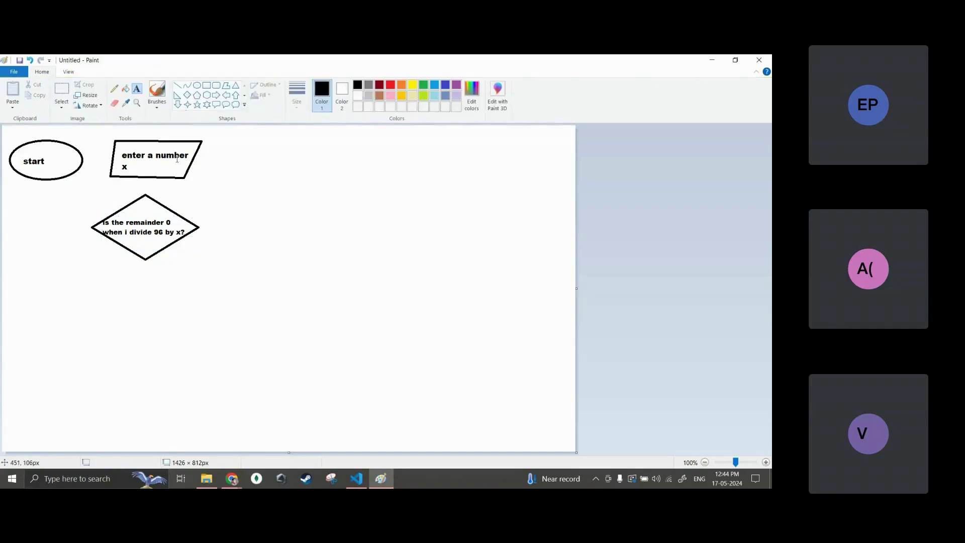
# Step: Draw horizontal branch lines out of the diamond's left and right corners
pyautogui.click(177, 85)
pyautogui.moveTo(94, 227); pyautogui.dragTo(38, 227)
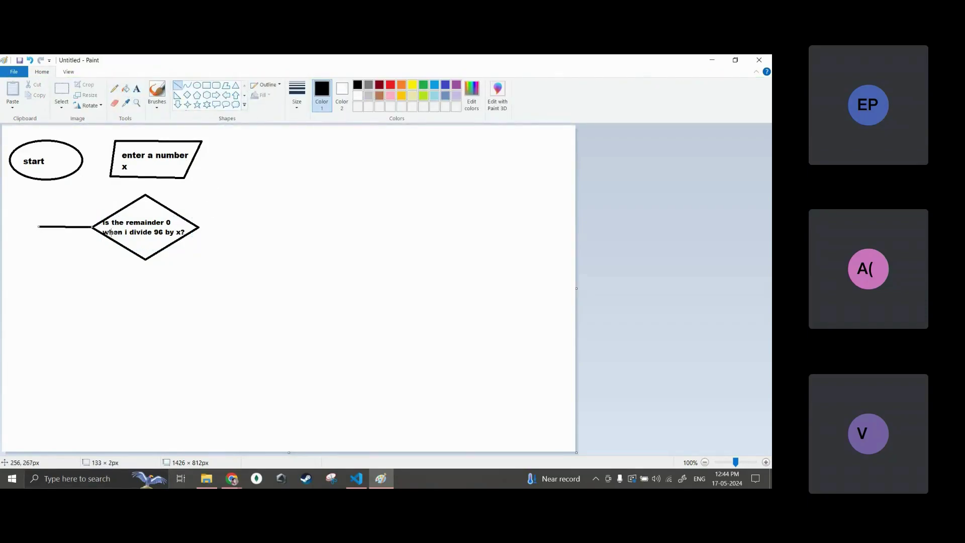
pyautogui.moveTo(199, 227); pyautogui.dragTo(247, 228)
pyautogui.click(137, 90)
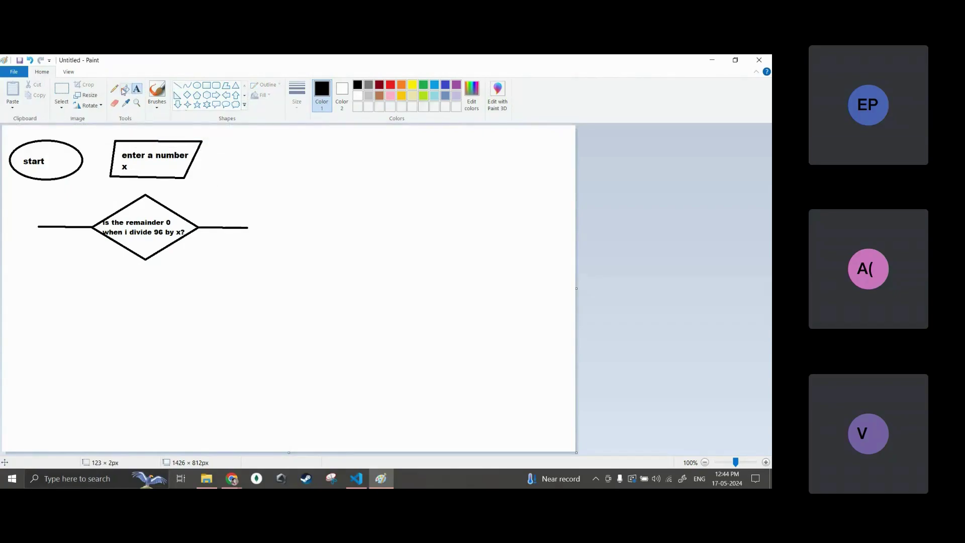
pyautogui.click(177, 85)
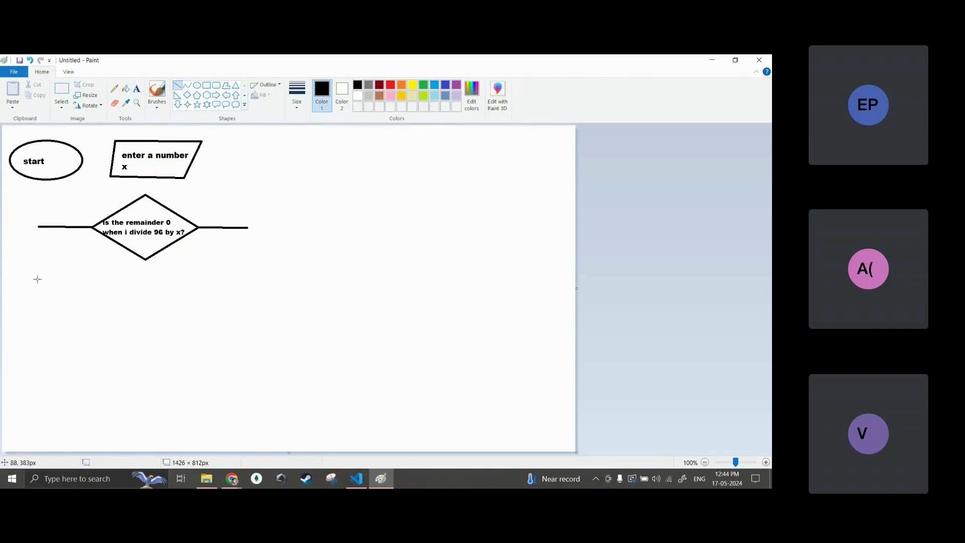
pyautogui.click(137, 90)
# Step: Label the left branch 'ye' and the right branch 'no'
pyautogui.click(55, 216)
pyautogui.write('yes')
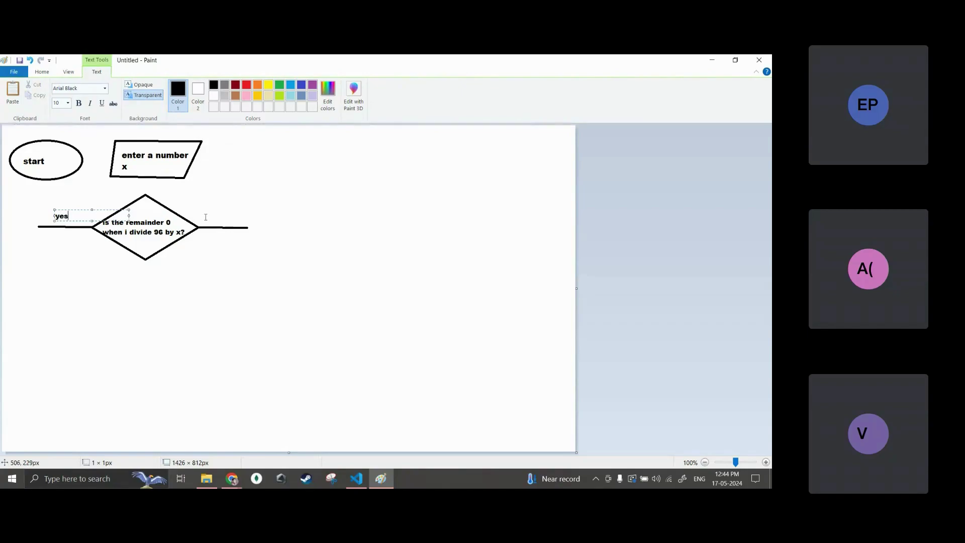
pyautogui.click(208, 217)
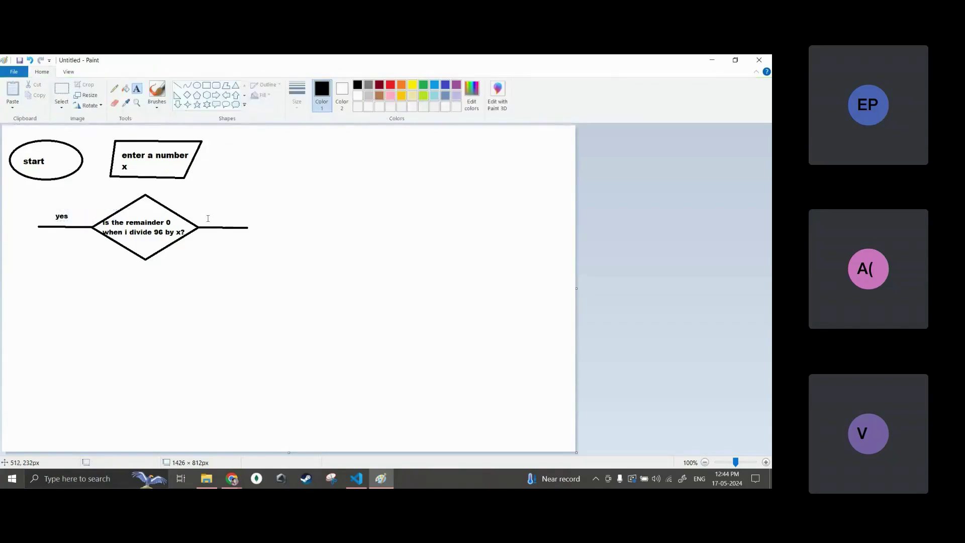
pyautogui.click(208, 217)
pyautogui.write('no')
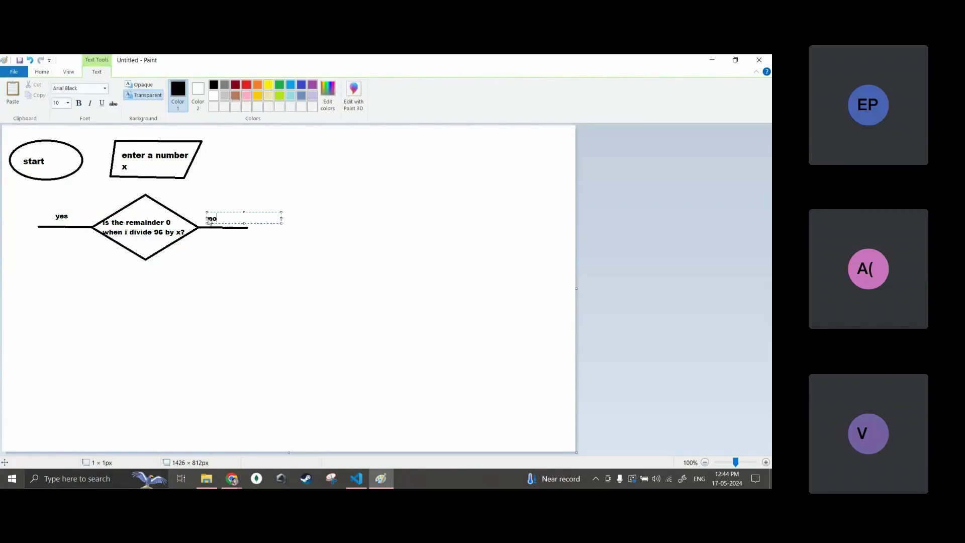
pyautogui.click(43, 73)
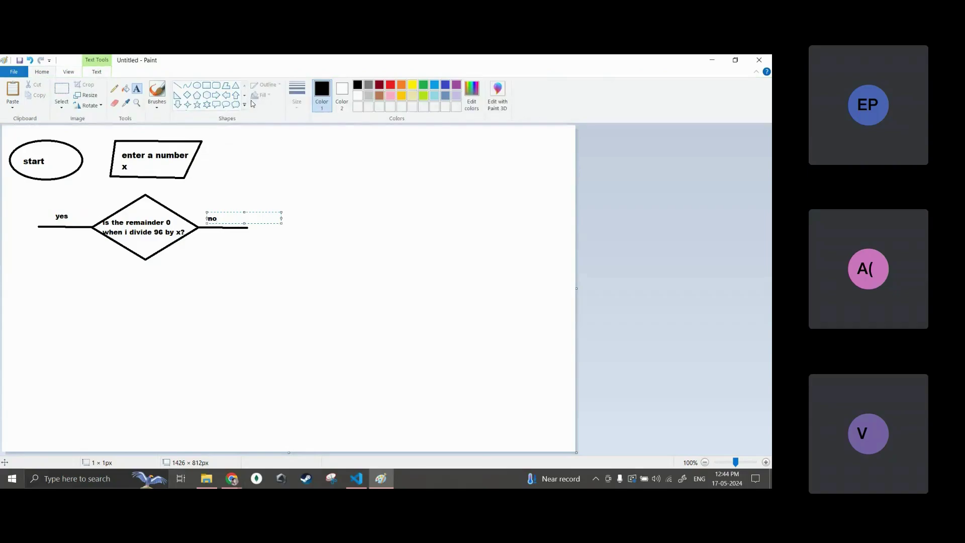
# Step: Draw vertical lines down from the ends of both branch lines
pyautogui.click(178, 86)
pyautogui.moveTo(39, 227); pyautogui.dragTo(40, 261)
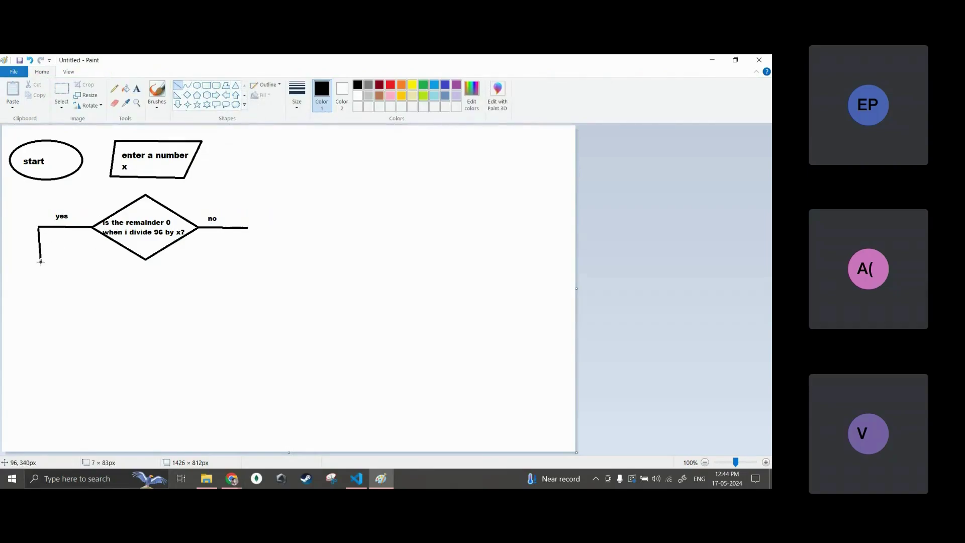
pyautogui.moveTo(249, 228); pyautogui.dragTo(253, 275)
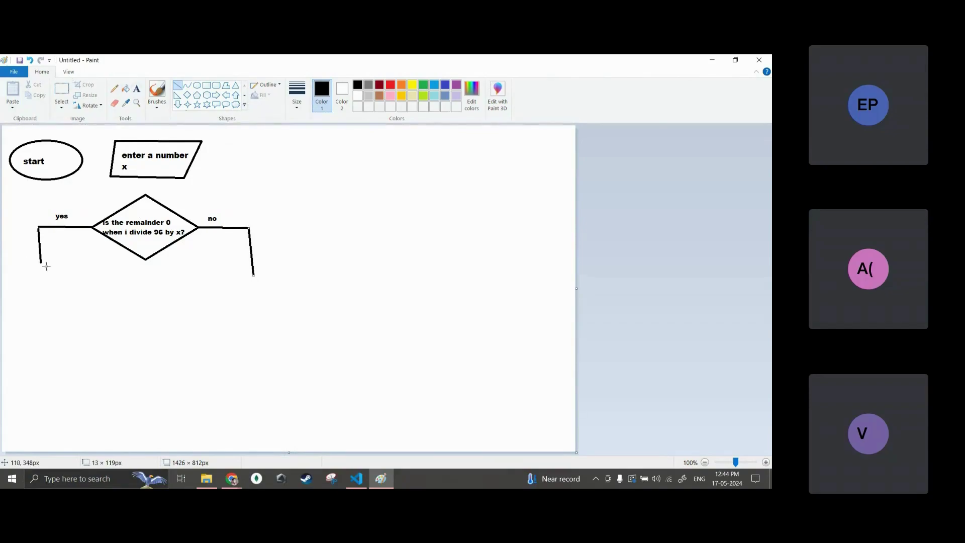
# Step: Draw an output parallelogram below the yes branch and a taller one below the no branch
pyautogui.click(225, 86)
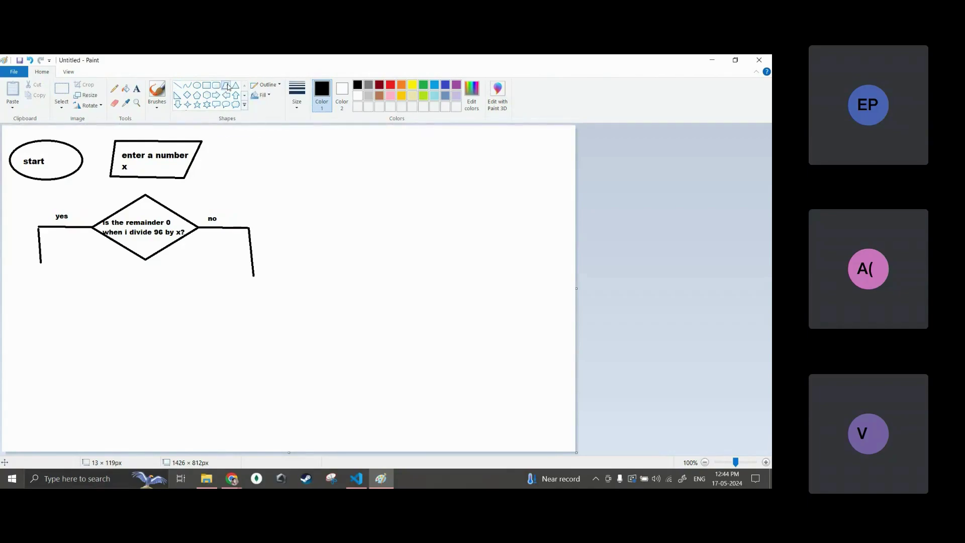
pyautogui.moveTo(8, 267)
pyautogui.mouseDown()
pyautogui.moveTo(89, 270)
pyautogui.moveTo(26, 296)
pyautogui.moveTo(8, 274)
pyautogui.moveTo(2, 327)
pyautogui.moveTo(8, 266)
pyautogui.mouseUp()
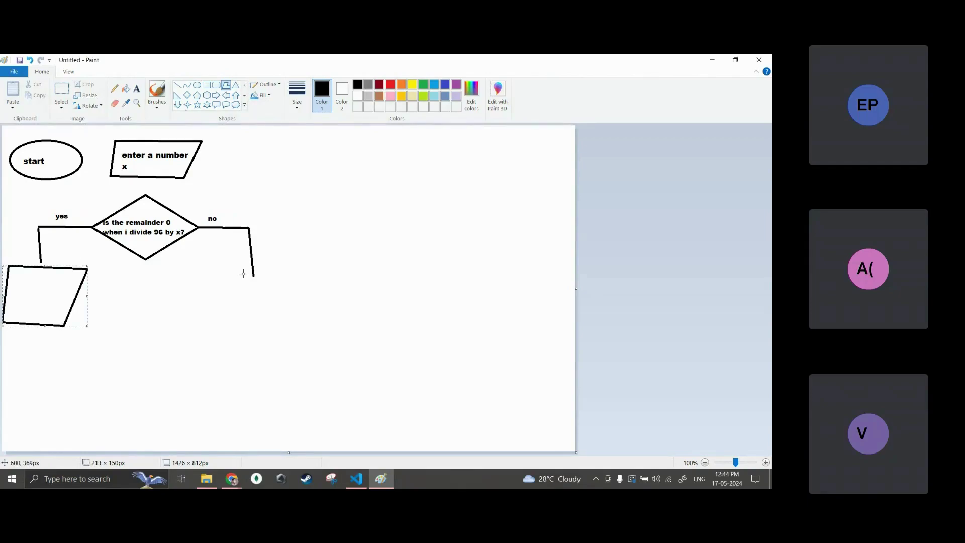
pyautogui.moveTo(211, 282); pyautogui.dragTo(327, 272)
pyautogui.moveTo(209, 282); pyautogui.dragTo(189, 332)
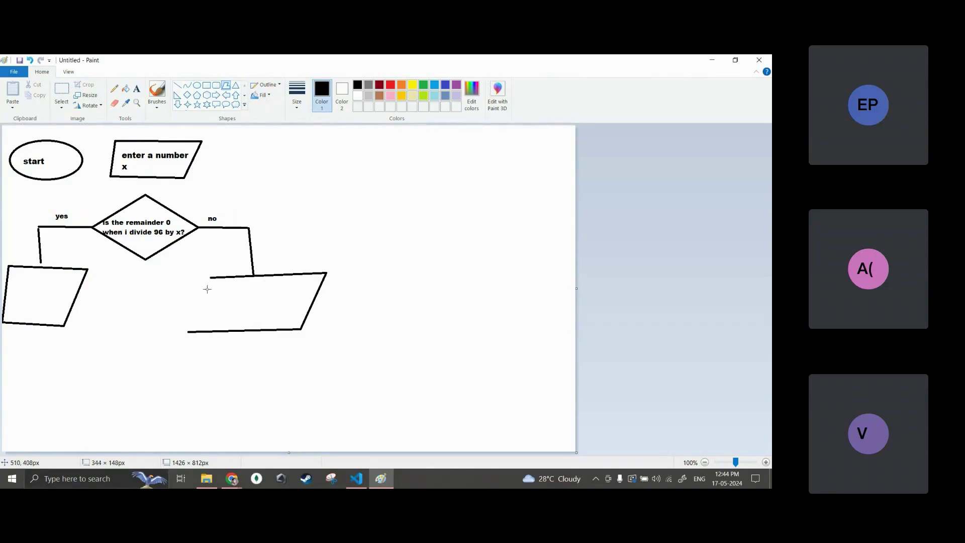
# Step: Write '"yes"' in the left output parallelogram and '"no' in the right one
pyautogui.click(136, 89)
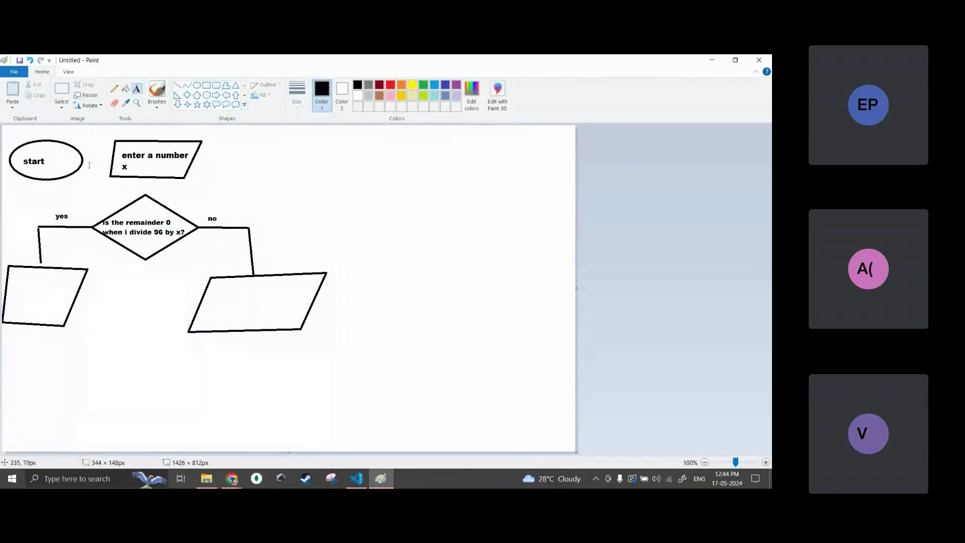
pyautogui.click(30, 296)
pyautogui.write('"yes"')
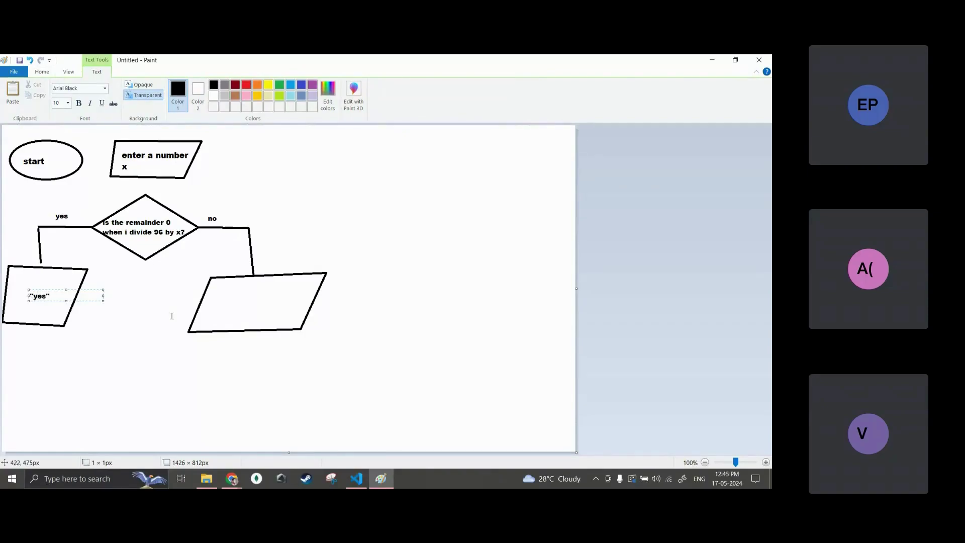
pyautogui.click(245, 302)
pyautogui.click(246, 296)
pyautogui.write('"no')
pyautogui.click(294, 384)
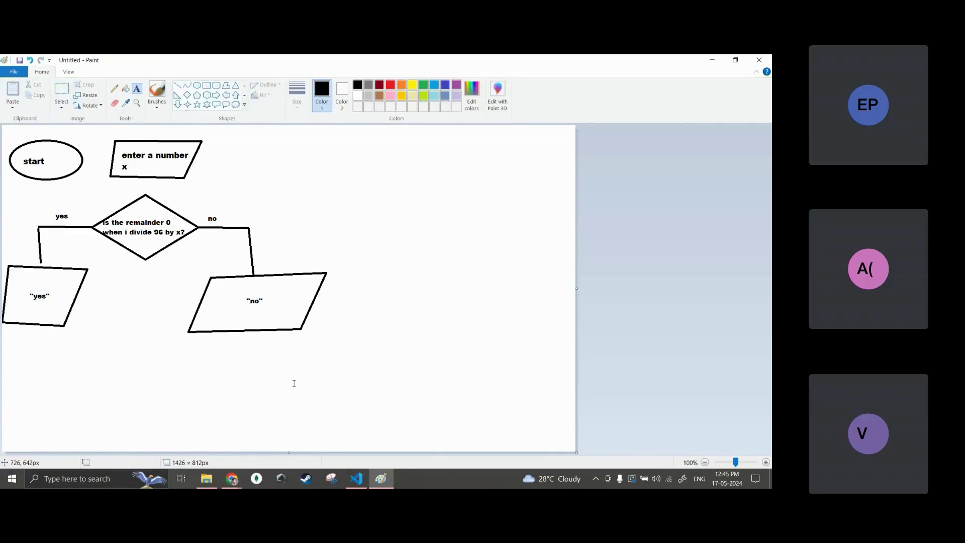
# Step: In the browser, highlight item 4's not-valid-input requirement, then return to Paint
pyautogui.hotkey('alt', 'Tab')
pyautogui.click(349, 279)
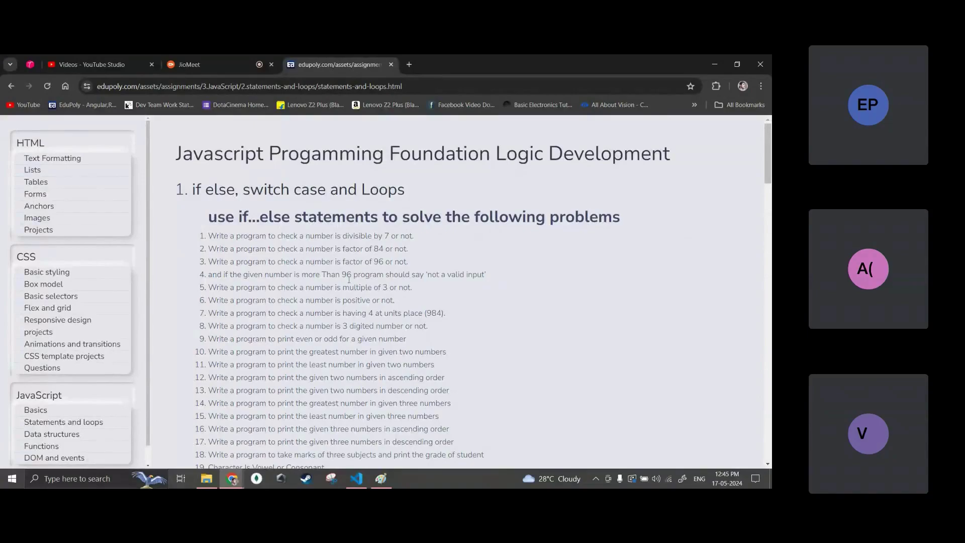
pyautogui.moveTo(332, 276); pyautogui.dragTo(464, 274)
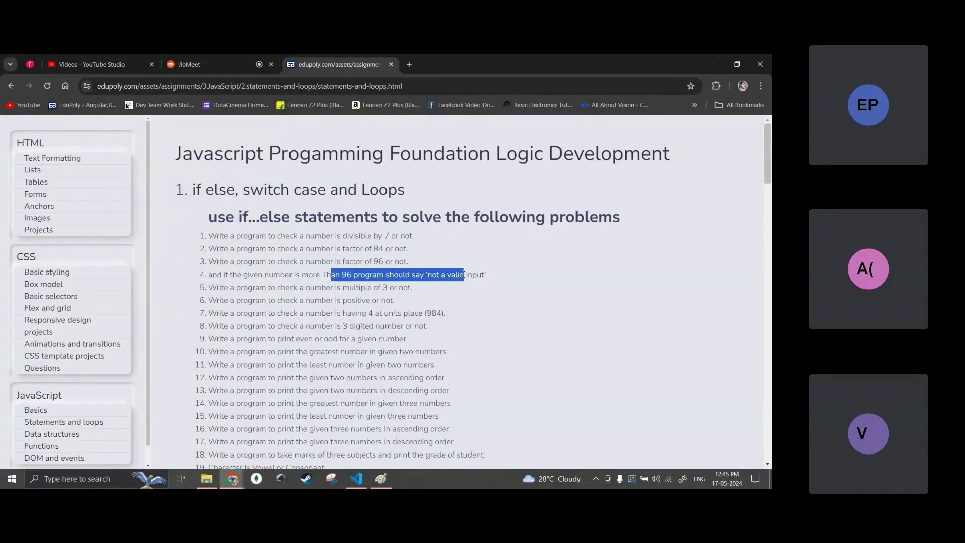
pyautogui.hotkey('alt', 'Tab')
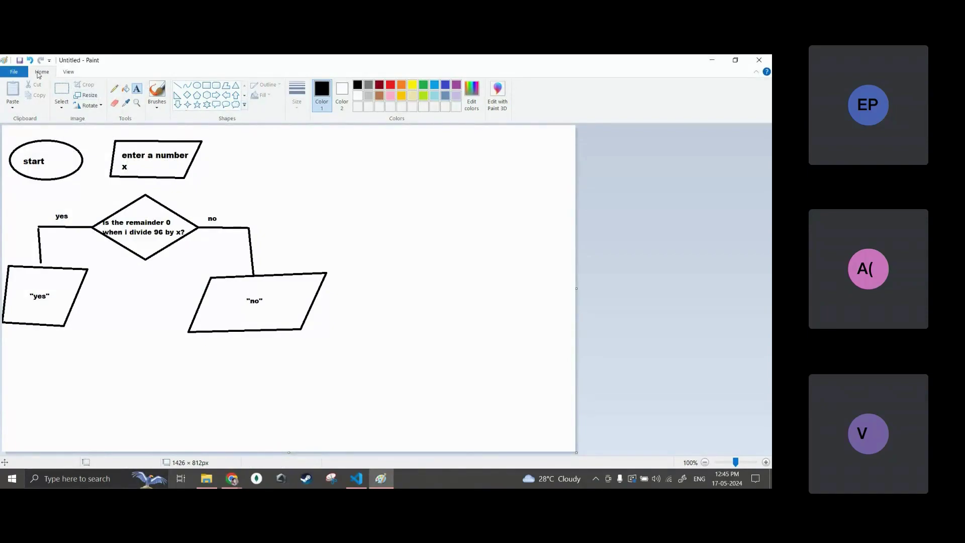
# Step: Draw an end oval at the bottom and label it 'st' for stop
pyautogui.click(197, 85)
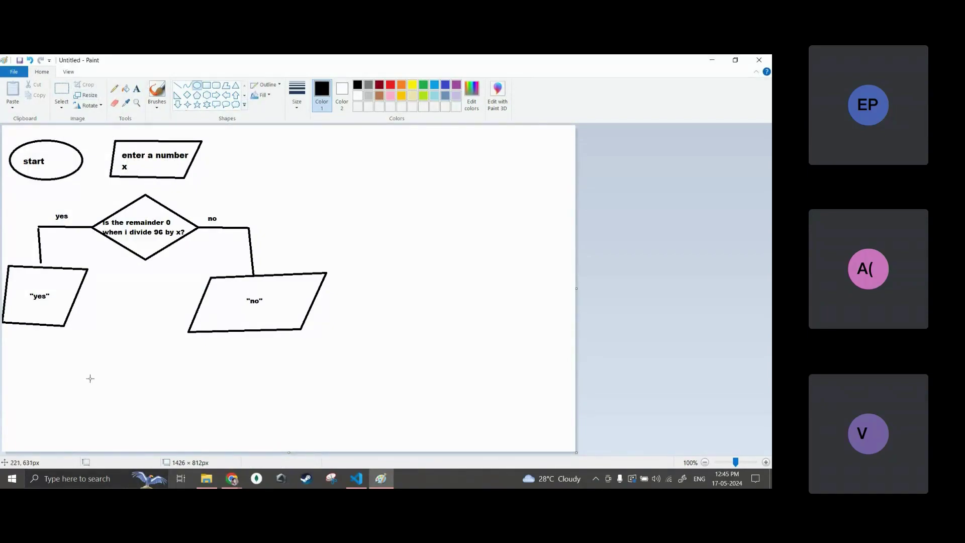
pyautogui.moveTo(78, 374); pyautogui.dragTo(160, 431)
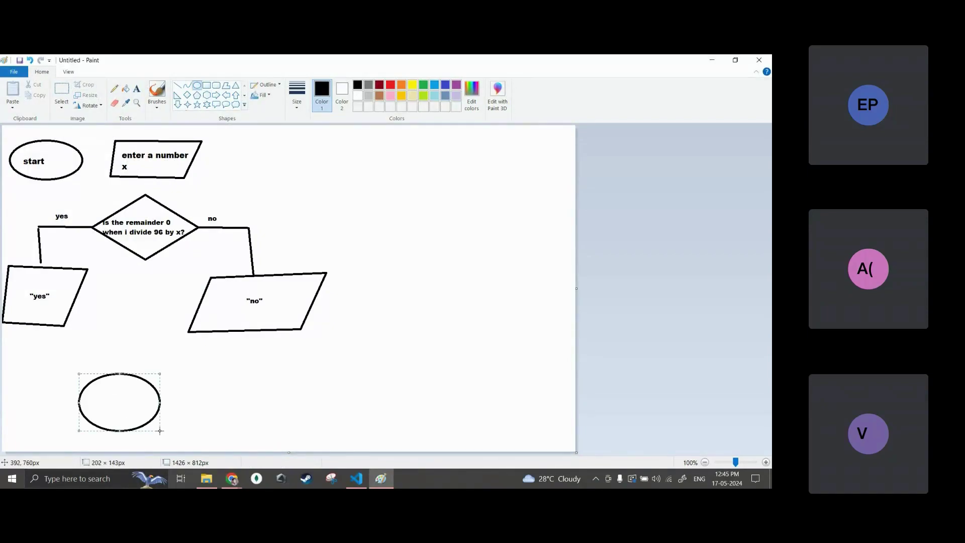
pyautogui.click(136, 88)
pyautogui.click(97, 396)
pyautogui.write('stop')
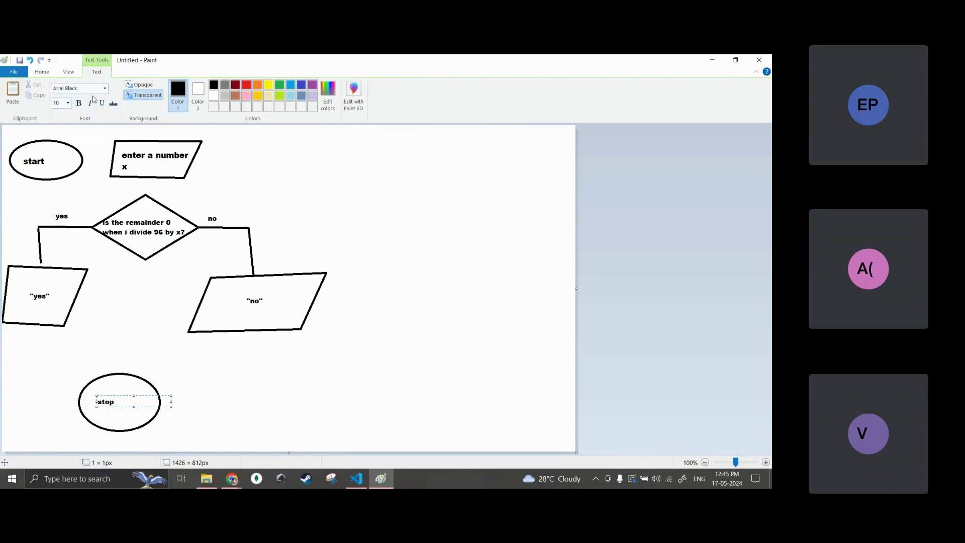
pyautogui.click(42, 74)
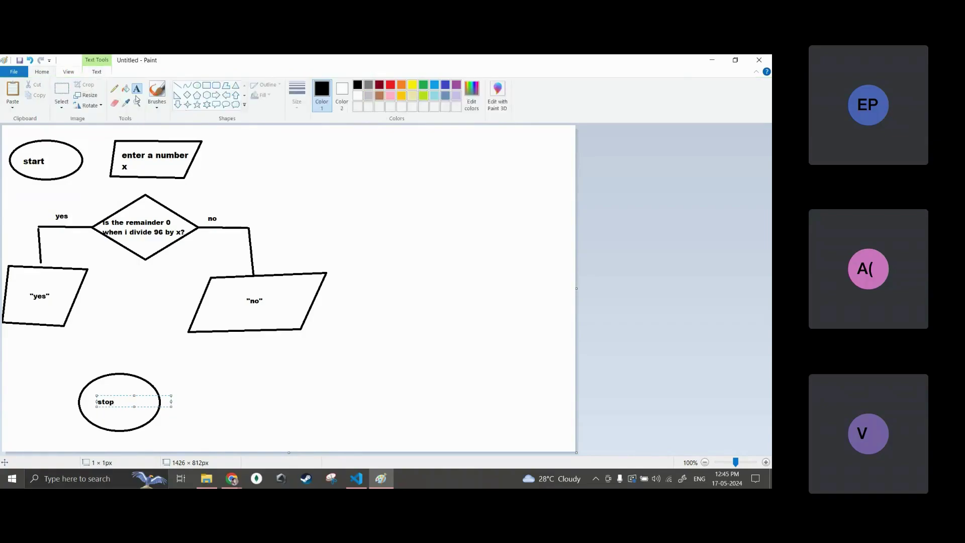
# Step: Draw connectors from both outputs to stop and an arrowed line from start to the input box
pyautogui.click(177, 85)
pyautogui.moveTo(28, 324)
pyautogui.mouseDown()
pyautogui.moveTo(28, 407)
pyautogui.moveTo(80, 406)
pyautogui.mouseUp()
pyautogui.moveTo(243, 330); pyautogui.dragTo(231, 398)
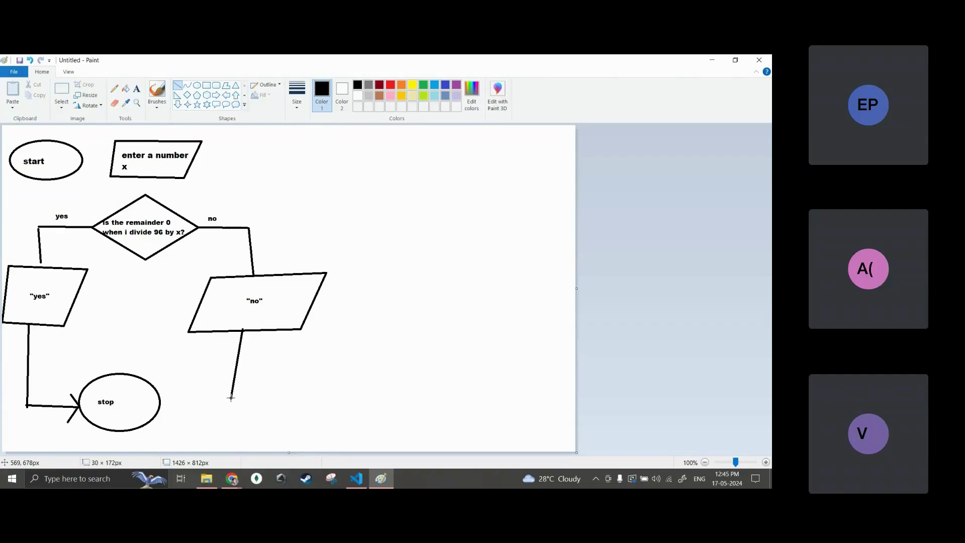
pyautogui.moveTo(160, 400); pyautogui.dragTo(232, 398)
pyautogui.moveTo(168, 388); pyautogui.dragTo(160, 401)
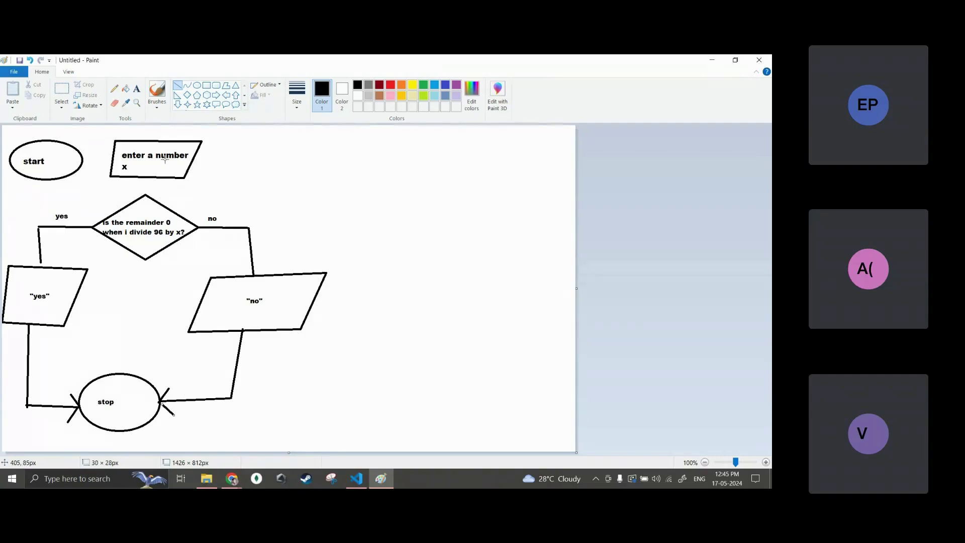
pyautogui.moveTo(83, 159)
pyautogui.mouseDown()
pyautogui.moveTo(104, 161)
pyautogui.moveTo(146, 196)
pyautogui.mouseUp()
pyautogui.moveTo(86, 158)
pyautogui.mouseDown()
pyautogui.moveTo(113, 161)
pyautogui.moveTo(98, 172)
pyautogui.mouseUp()
# Step: Add the text note 'x=100' to the right of the flowchart
pyautogui.click(137, 89)
pyautogui.click(306, 175)
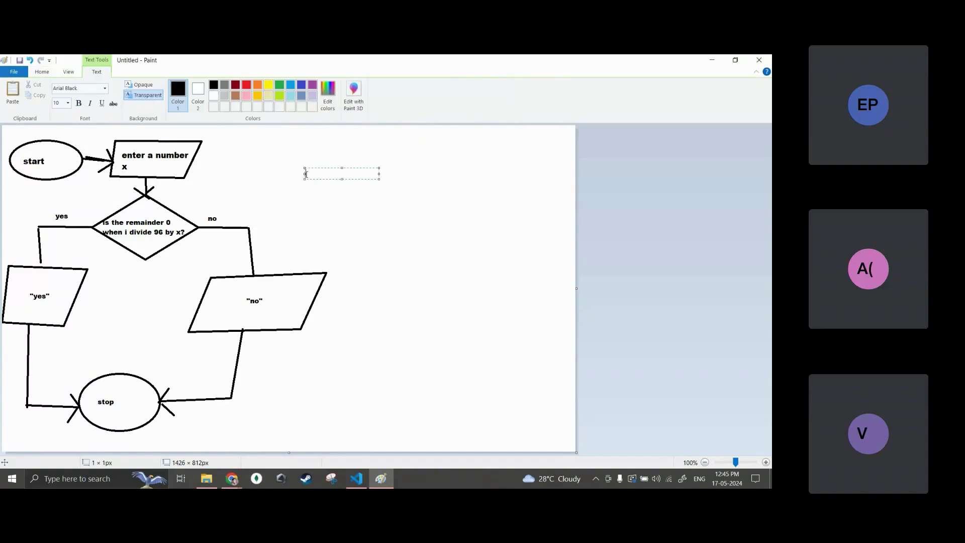
pyautogui.write('=100')
pyautogui.moveTo(310, 175); pyautogui.dragTo(313, 175)
pyautogui.write('x')
pyautogui.click(341, 203)
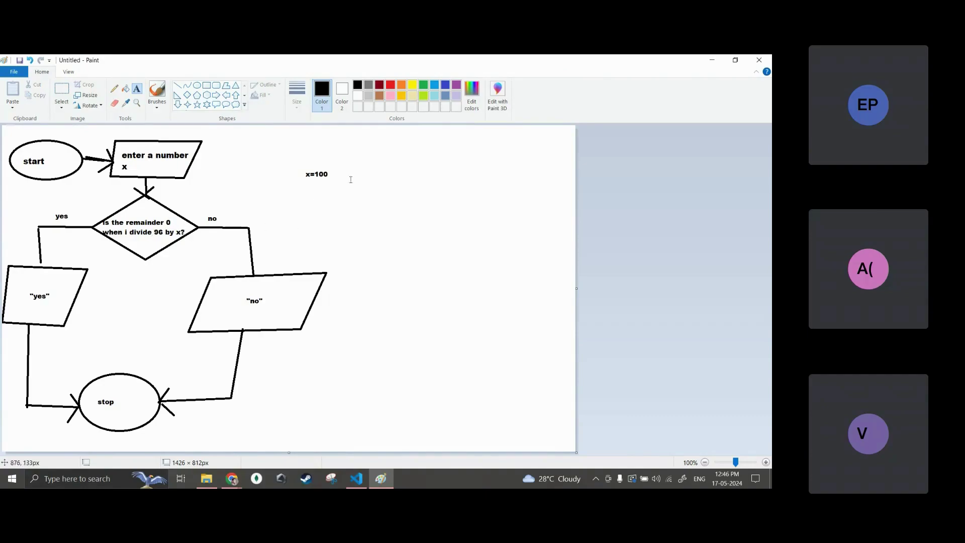
# Step: Reopen a text box beside x=100 and briefly check the assignment page
pyautogui.moveTo(313, 173); pyautogui.dragTo(349, 178)
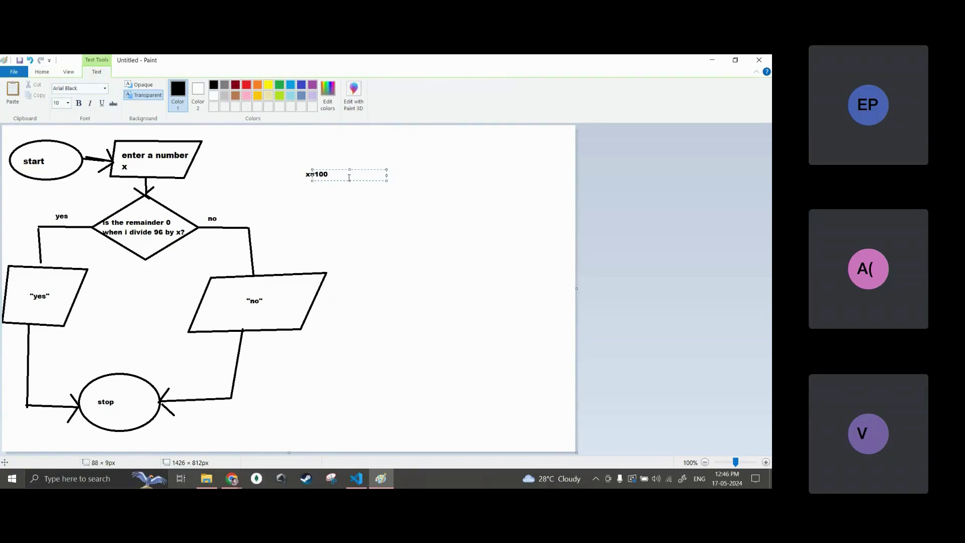
pyautogui.hotkey('alt', 'Tab')
pyautogui.hotkey('alt', 'Tab')
pyautogui.hotkey('alt', 'Tab')
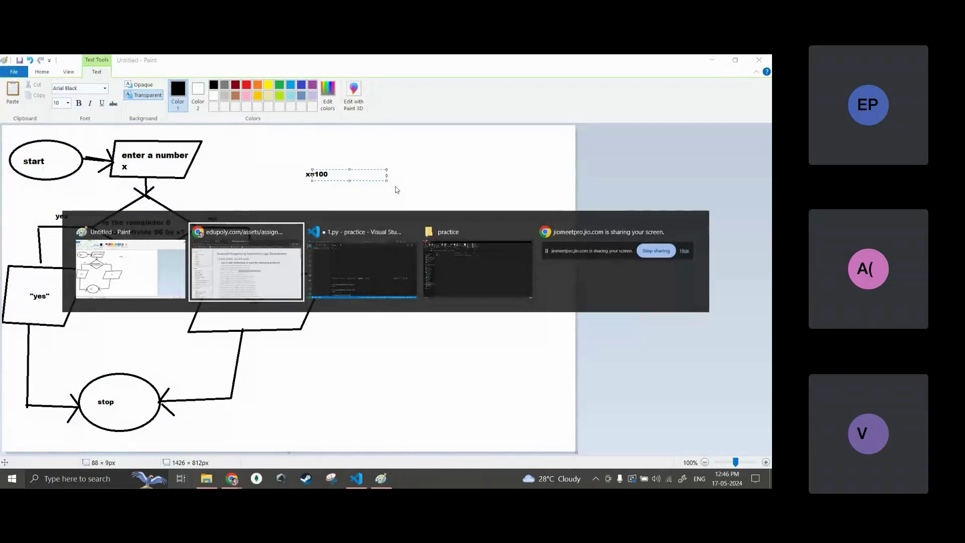
pyautogui.hotkey('alt', 'Tab')
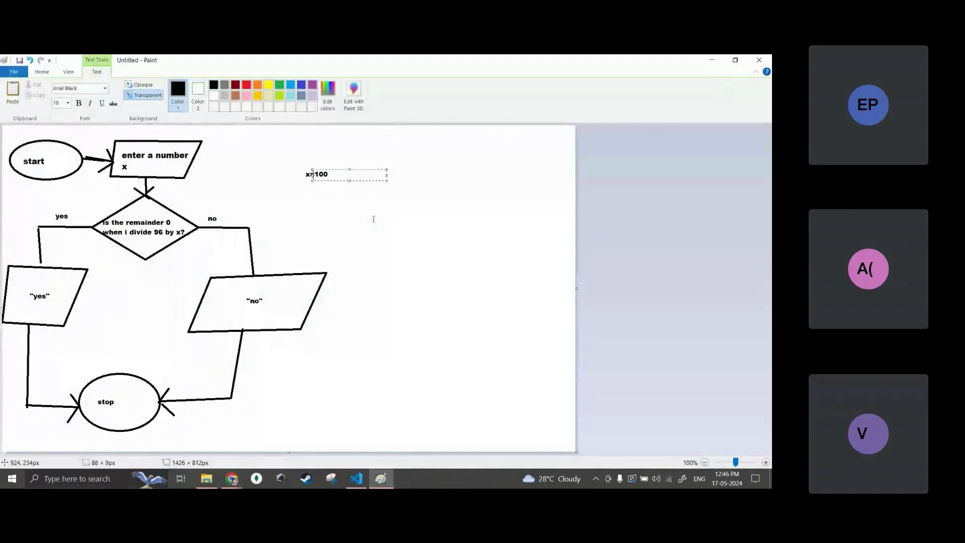
pyautogui.click(49, 72)
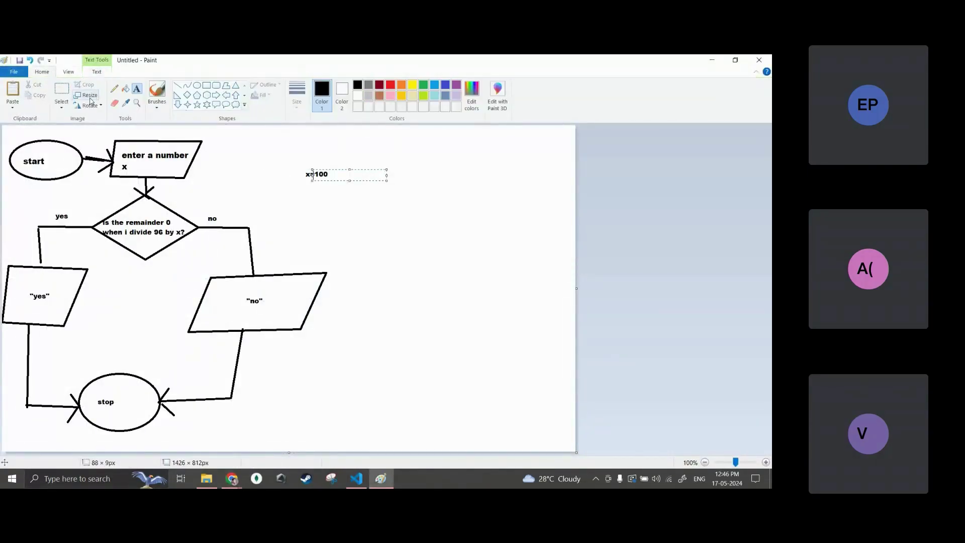
pyautogui.click(114, 89)
# Step: Pencil the long division 100)96 with quotient 0 and underlined remainder 96
pyautogui.moveTo(394, 243); pyautogui.dragTo(400, 305)
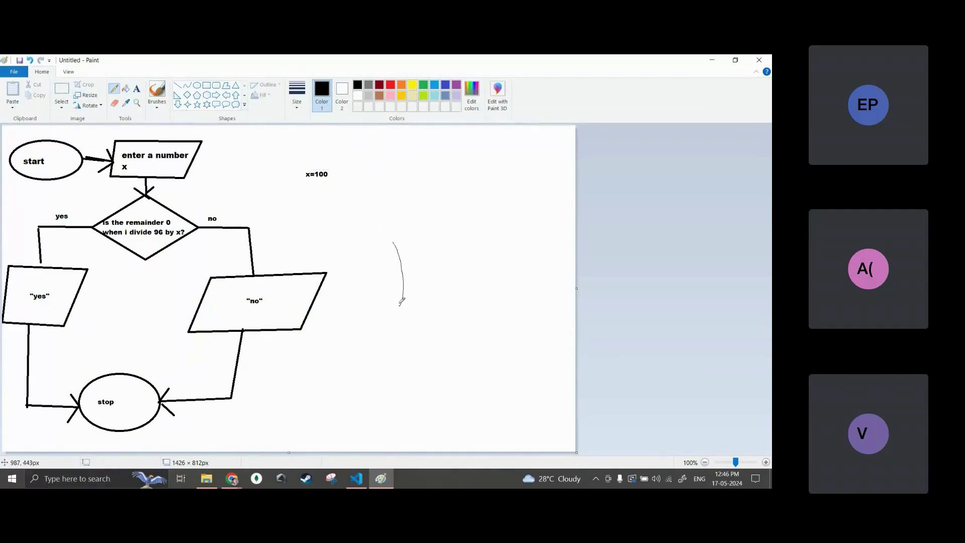
pyautogui.moveTo(392, 254); pyautogui.dragTo(464, 229)
pyautogui.moveTo(436, 266)
pyautogui.mouseDown()
pyautogui.moveTo(422, 266)
pyautogui.moveTo(426, 292)
pyautogui.moveTo(441, 279)
pyautogui.mouseUp()
pyautogui.moveTo(371, 281)
pyautogui.mouseDown()
pyautogui.moveTo(372, 302)
pyautogui.moveTo(381, 286)
pyautogui.mouseUp()
pyautogui.moveTo(391, 284); pyautogui.dragTo(385, 290)
pyautogui.moveTo(441, 197)
pyautogui.mouseDown()
pyautogui.moveTo(435, 206)
pyautogui.moveTo(445, 197)
pyautogui.mouseUp()
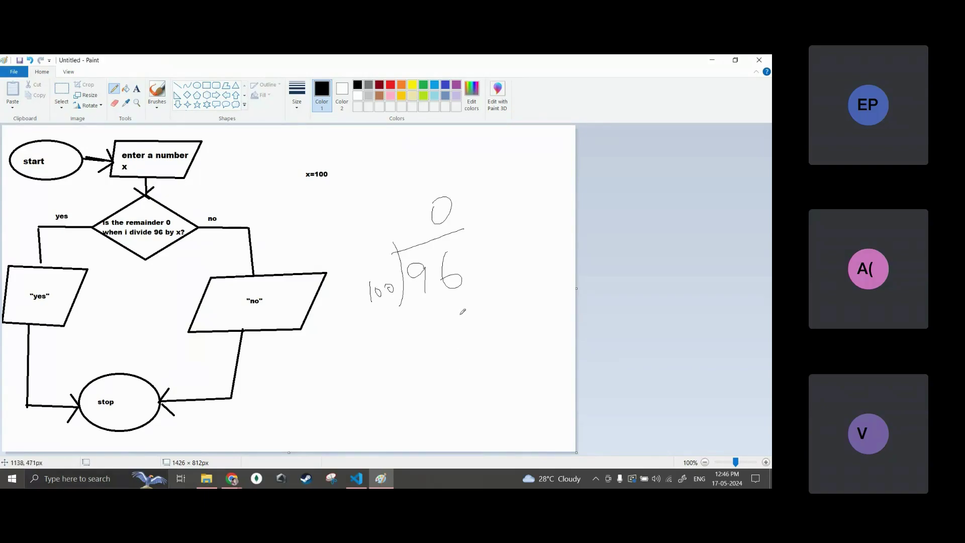
pyautogui.moveTo(461, 311)
pyautogui.mouseDown()
pyautogui.moveTo(469, 316)
pyautogui.moveTo(460, 311)
pyautogui.mouseUp()
pyautogui.moveTo(432, 353); pyautogui.dragTo(507, 329)
pyautogui.moveTo(451, 363)
pyautogui.mouseDown()
pyautogui.moveTo(455, 384)
pyautogui.moveTo(469, 375)
pyautogui.mouseUp()
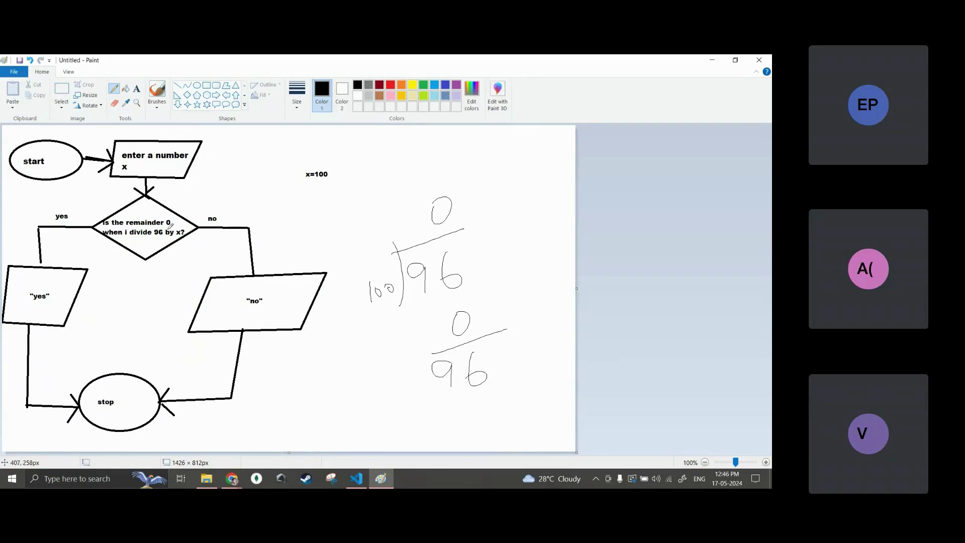
pyautogui.moveTo(454, 398)
pyautogui.mouseDown()
pyautogui.moveTo(489, 386)
pyautogui.moveTo(468, 398)
pyautogui.mouseUp()
# Step: Circle the 'no' output and bring the browser's assignments page to the front
pyautogui.moveTo(265, 294)
pyautogui.mouseDown()
pyautogui.moveTo(245, 313)
pyautogui.moveTo(255, 315)
pyautogui.mouseUp()
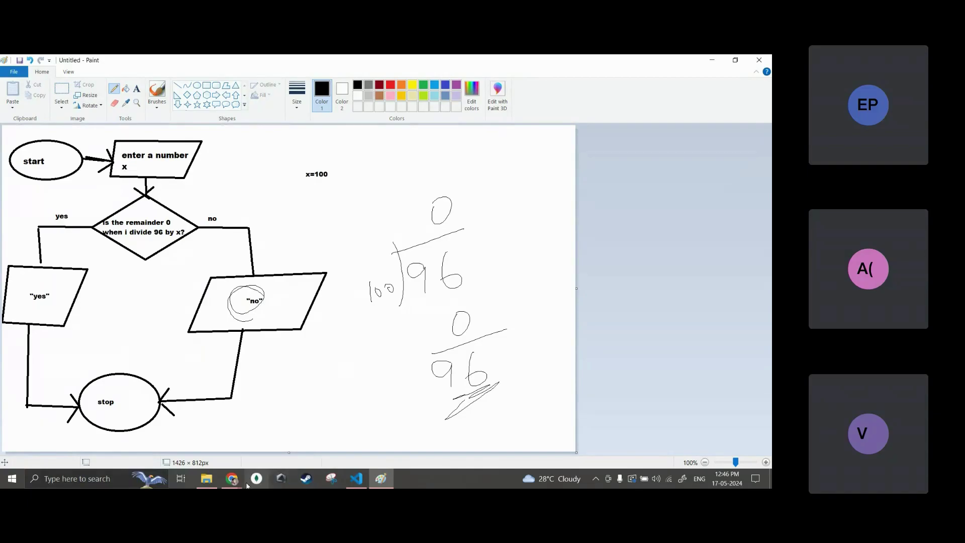
pyautogui.click(232, 479)
pyautogui.click(200, 441)
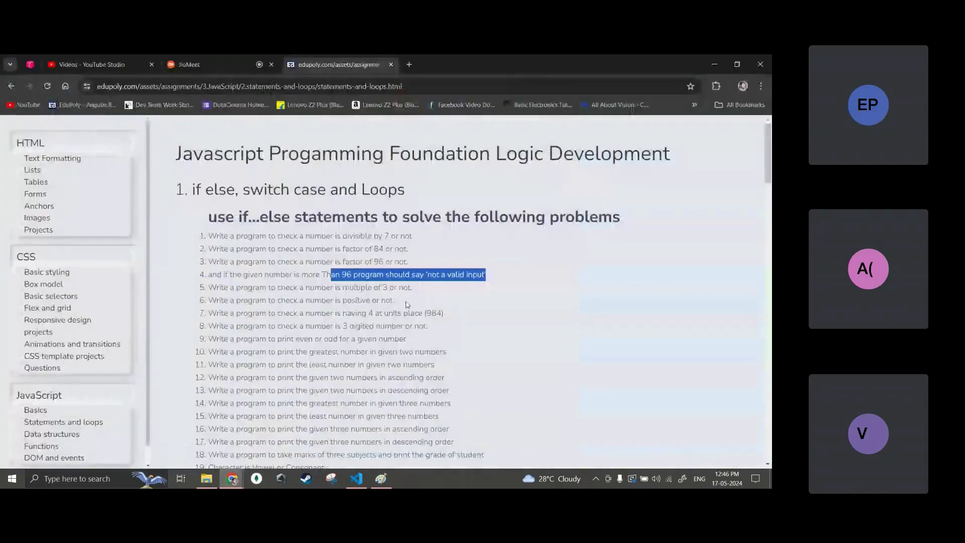
# Step: Highlight the phrase 'not a valid input' in exercise 4
pyautogui.click(341, 285)
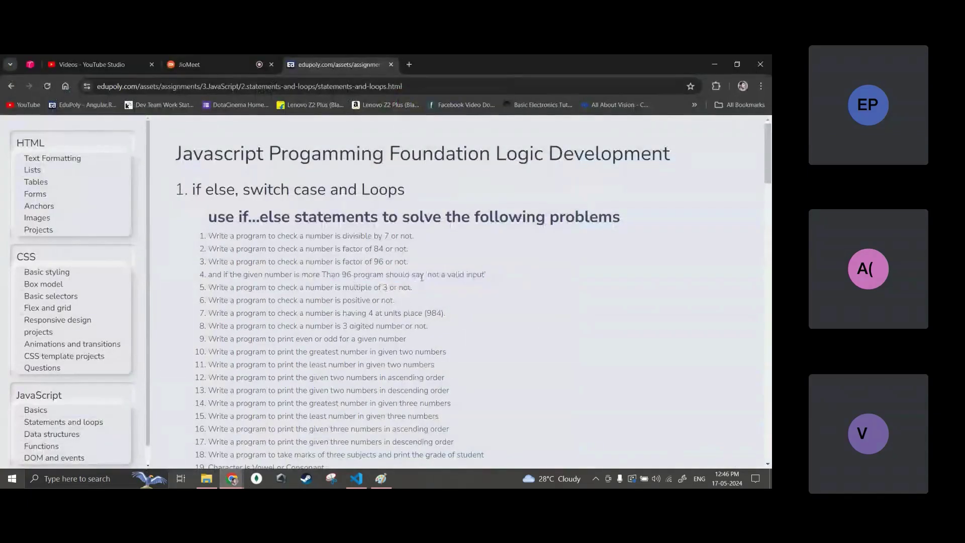
pyautogui.moveTo(424, 276); pyautogui.dragTo(499, 276)
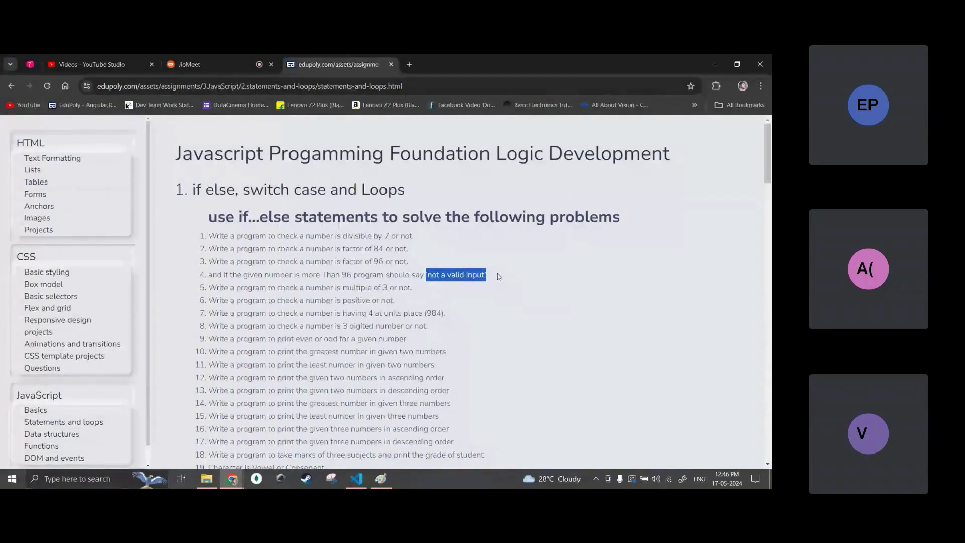
pyautogui.hotkey('alt', 'Tab')
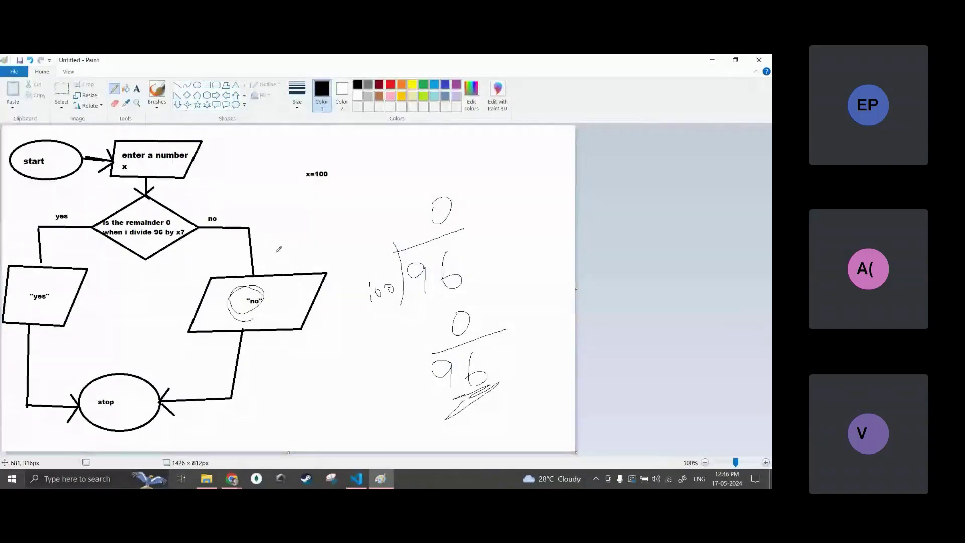
# Step: Reopen the browser window and go from the meeting tab back to the assignments tab
pyautogui.click(228, 484)
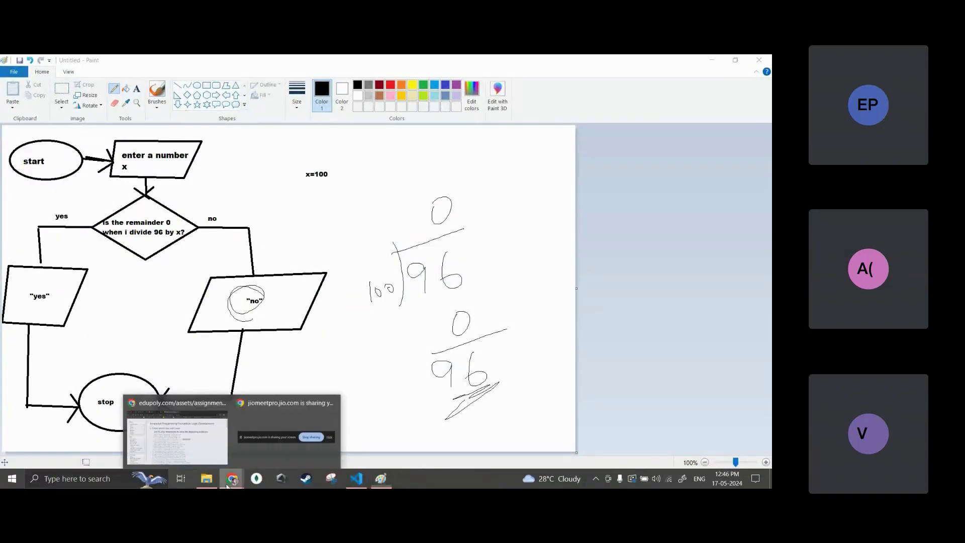
pyautogui.click(176, 435)
pyautogui.click(216, 64)
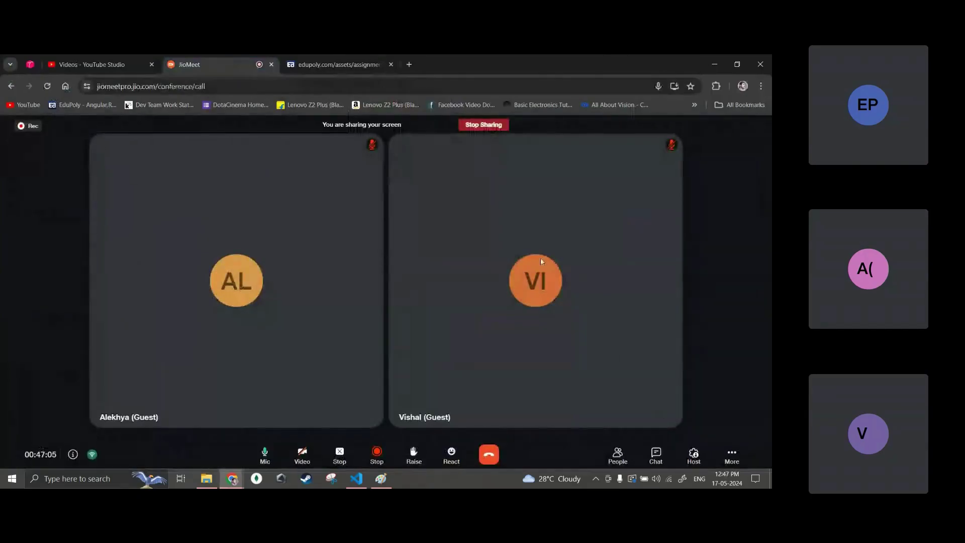
pyautogui.click(327, 63)
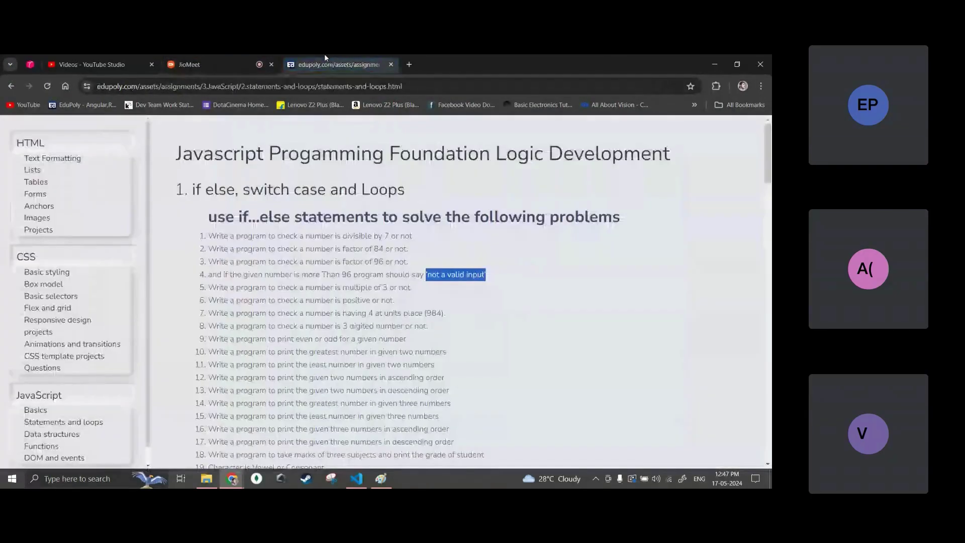
# Step: Bring Paint back to the front and draw a freehand circle around the decision diamond
pyautogui.click(381, 479)
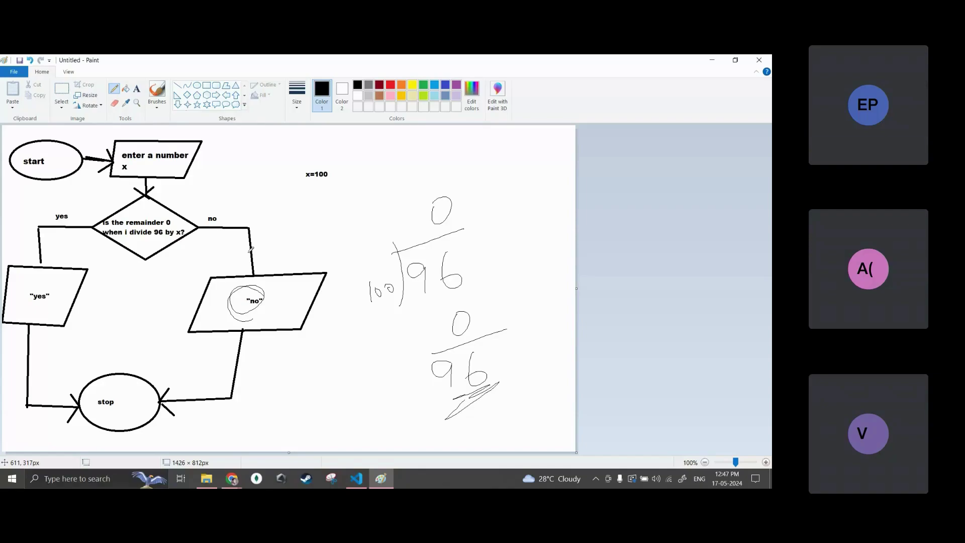
pyautogui.moveTo(180, 205)
pyautogui.mouseDown()
pyautogui.moveTo(106, 248)
pyautogui.moveTo(166, 193)
pyautogui.moveTo(151, 196)
pyautogui.mouseUp()
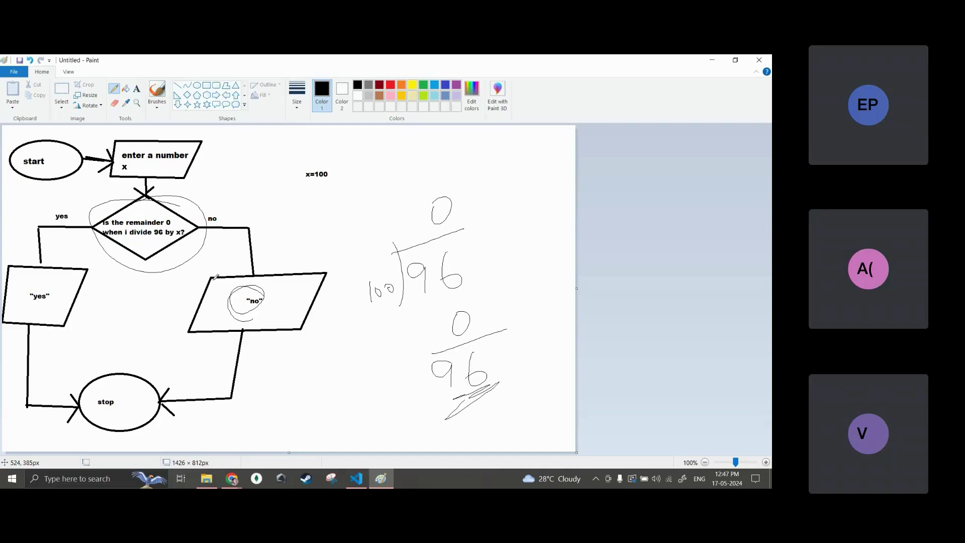
# Step: Undo the annotations, division work, stop and output shapes, leaving start, input box and empty diamond
pyautogui.hotkey('ctrl', 'z')
pyautogui.hotkey('ctrl', 'z')
pyautogui.hotkey('ctrl', 'z')
pyautogui.hotkey('ctrl', 'z')
pyautogui.hotkey('ctrl', 'z')
pyautogui.hotkey('ctrl', 'z')
pyautogui.hotkey('ctrl', 'z')
pyautogui.hotkey('ctrl', 'z')
pyautogui.hotkey('ctrl', 'z')
pyautogui.hotkey('ctrl', 'z')
pyautogui.hotkey('ctrl', 'z')
pyautogui.hotkey('ctrl', 'z')
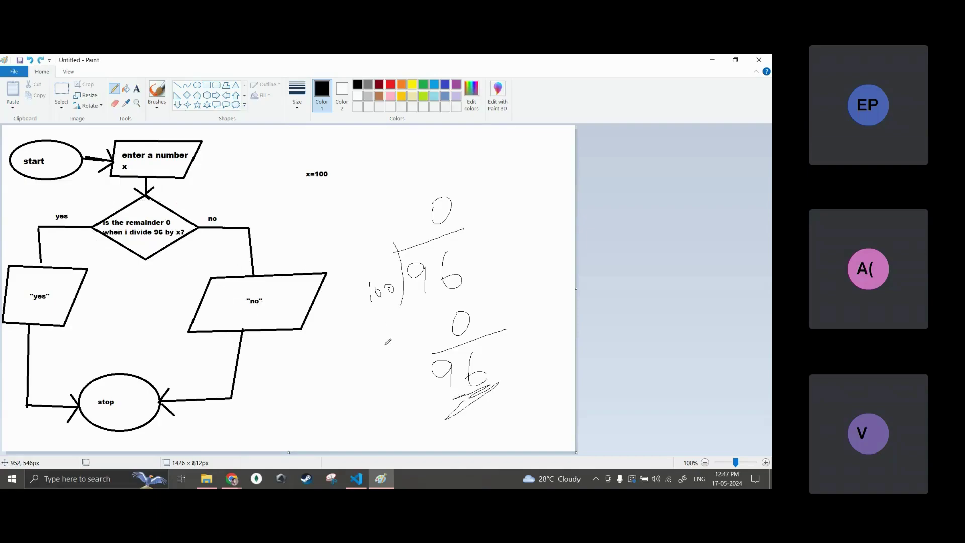
pyautogui.hotkey('ctrl', 'z')
pyautogui.hotkey('ctrl', 'z')
pyautogui.hotkey('ctrl', 'z')
pyautogui.hotkey('ctrl', 'z')
pyautogui.hotkey('ctrl', 'z')
pyautogui.hotkey('ctrl', 'z')
pyautogui.hotkey('ctrl', 'z')
pyautogui.hotkey('ctrl', 'z')
pyautogui.hotkey('ctrl', 'z')
pyautogui.hotkey('ctrl', 'z')
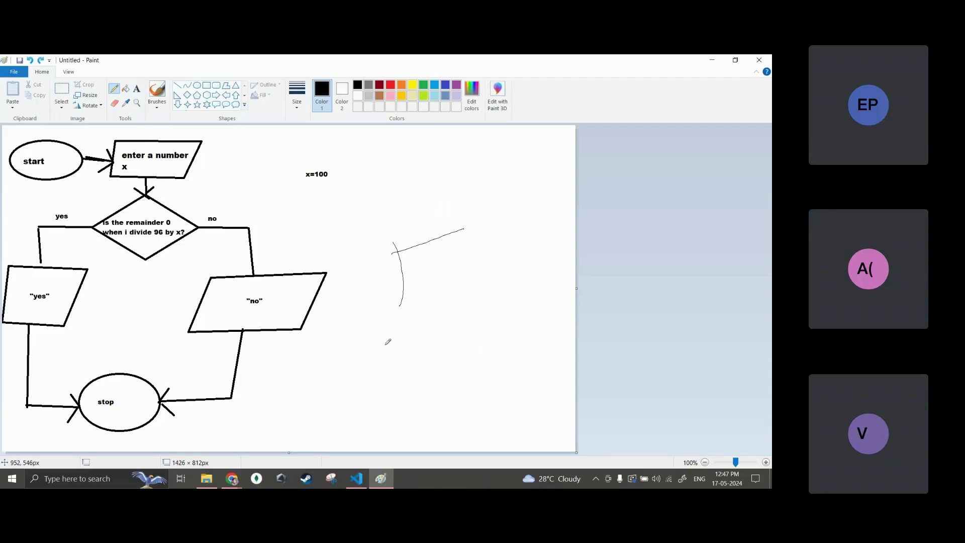
pyautogui.hotkey('ctrl', 'z')
pyautogui.hotkey('ctrl', 'z')
pyautogui.hotkey('ctrl', 'z')
pyautogui.hotkey('ctrl', 'z')
pyautogui.hotkey('ctrl', 'z')
pyautogui.hotkey('ctrl', 'z')
pyautogui.hotkey('ctrl', 'z')
pyautogui.hotkey('ctrl', 'z')
pyautogui.hotkey('ctrl', 'z')
pyautogui.hotkey('ctrl', 'z')
pyautogui.hotkey('ctrl', 'z')
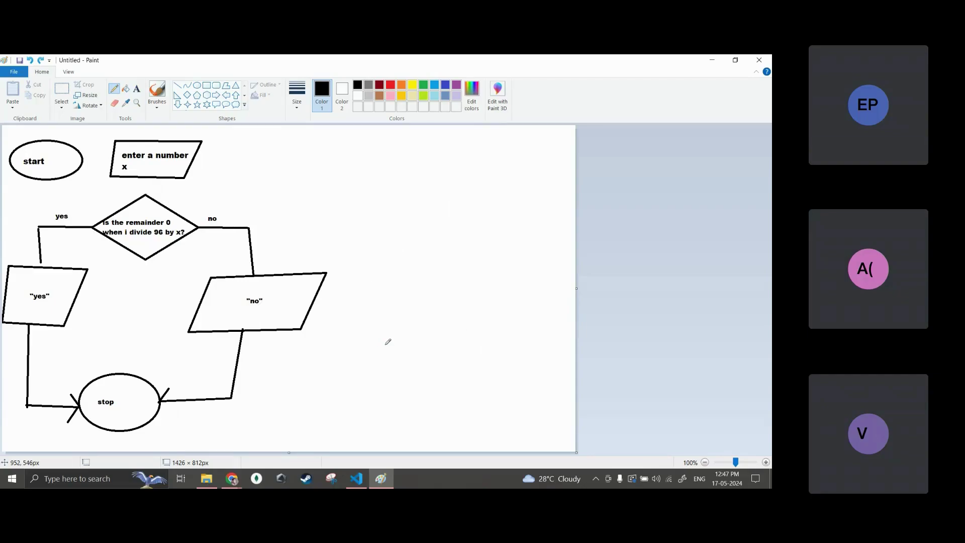
pyautogui.hotkey('ctrl', 'z')
pyautogui.hotkey('ctrl', 'z')
pyautogui.hotkey('ctrl', 'z')
pyautogui.hotkey('ctrl', 'z')
pyautogui.hotkey('ctrl', 'z')
pyautogui.hotkey('ctrl', 'z')
pyautogui.hotkey('ctrl', 'z')
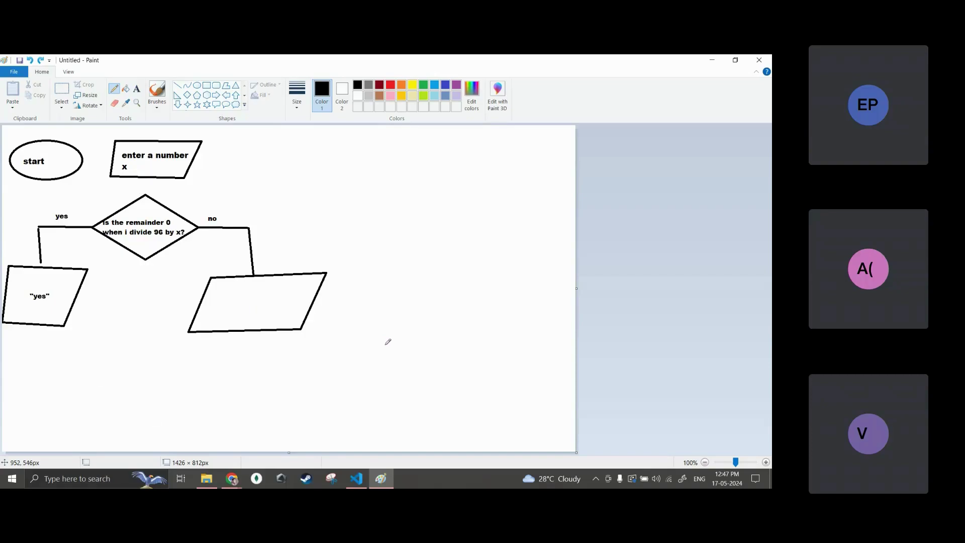
pyautogui.hotkey('ctrl', 'z')
pyautogui.hotkey('ctrl', 'z')
pyautogui.hotkey('ctrl', 'z')
pyautogui.hotkey('ctrl', 'z')
pyautogui.hotkey('ctrl', 'z')
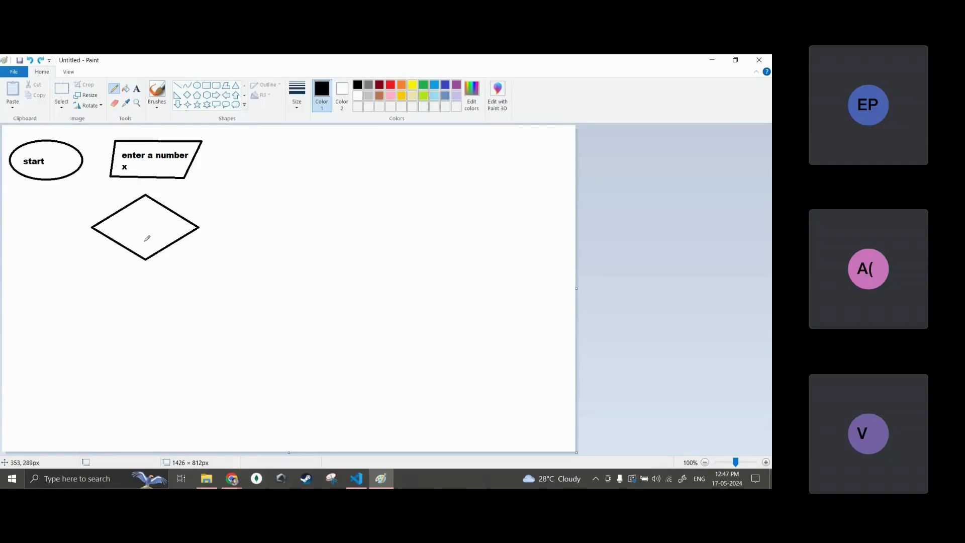
pyautogui.click(136, 88)
# Step: Place a text box inside the decision diamond, then check the assignments tab in Chrome and return
pyautogui.click(112, 226)
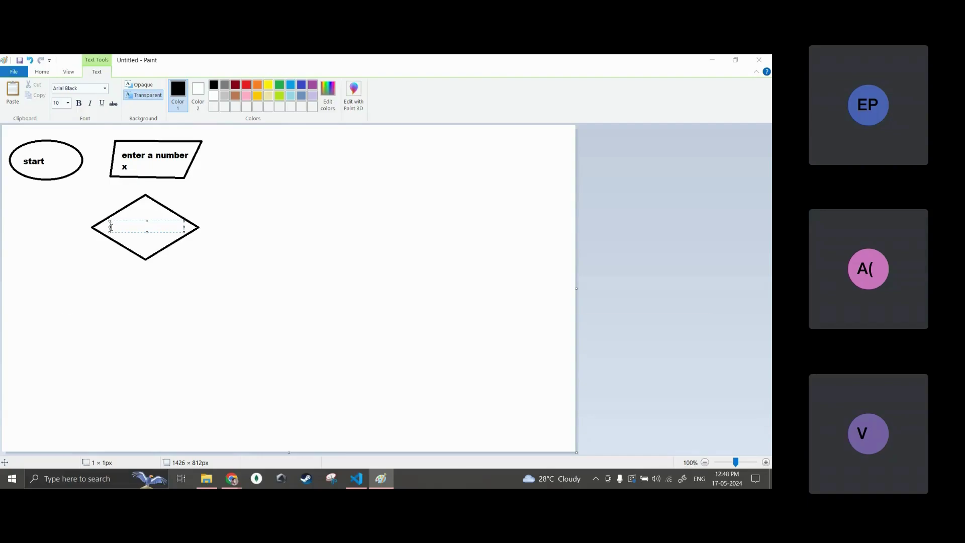
pyautogui.hotkey('alt', 'Tab')
pyautogui.click(203, 55)
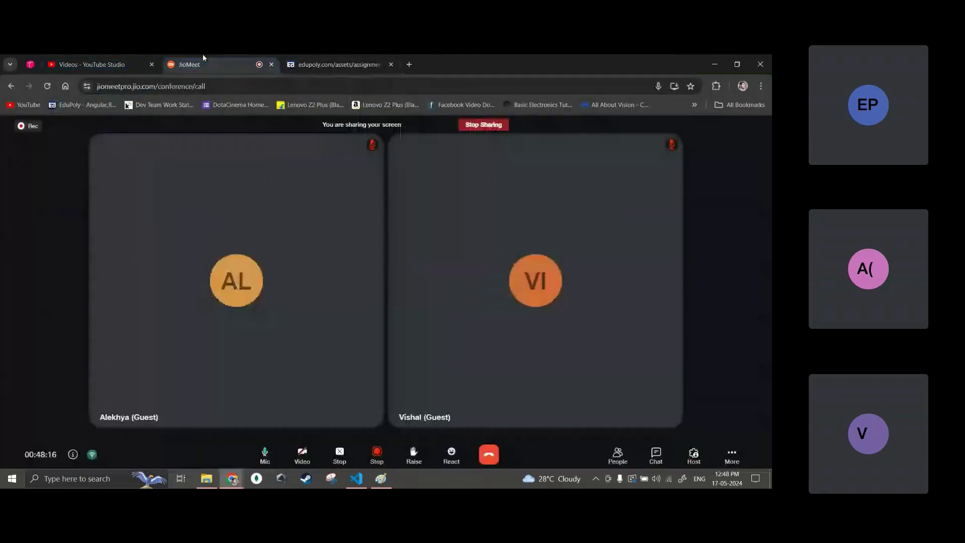
pyautogui.click(347, 57)
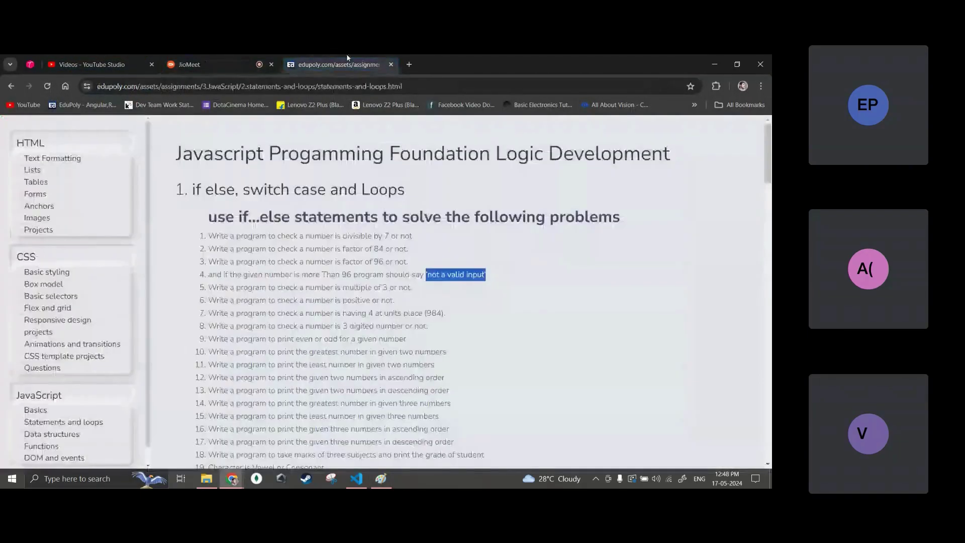
pyautogui.hotkey('alt', 'Tab')
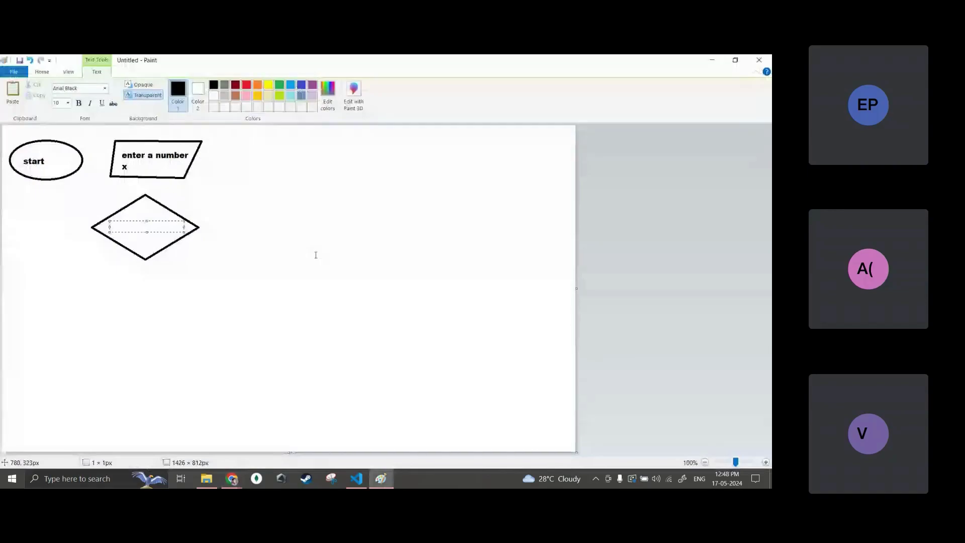
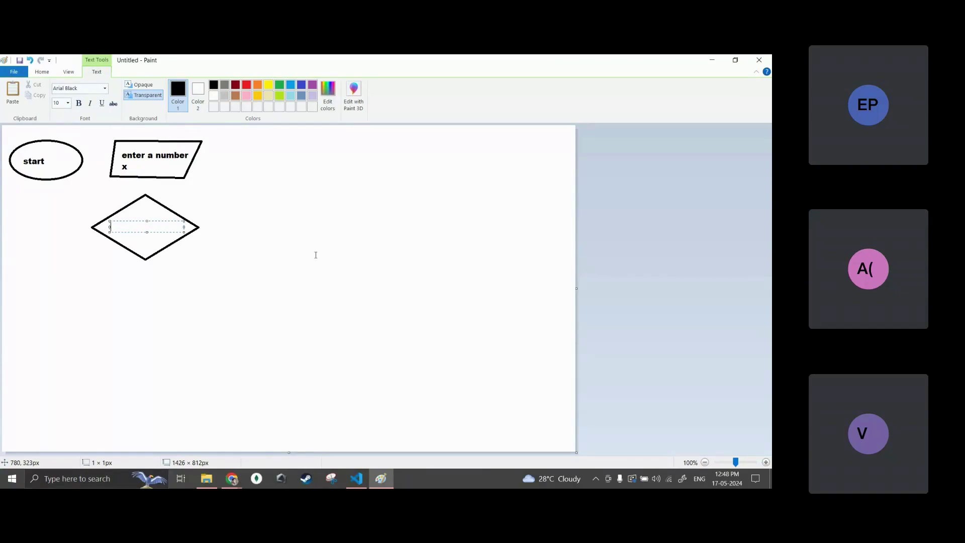
# Step: Type 'is x greater than 96?' in the diamond, fixing typos and widening it to one line
pyautogui.write('if ')
pyautogui.write('x')
pyautogui.press('BackSpace')
pyautogui.press('BackSpace')
pyautogui.press('BackSpace')
pyautogui.write('s x greater thyan')
pyautogui.press('BackSpace')
pyautogui.press('BackSpace')
pyautogui.press('BackSpace')
pyautogui.press('BackSpace')
pyautogui.write('an 96?')
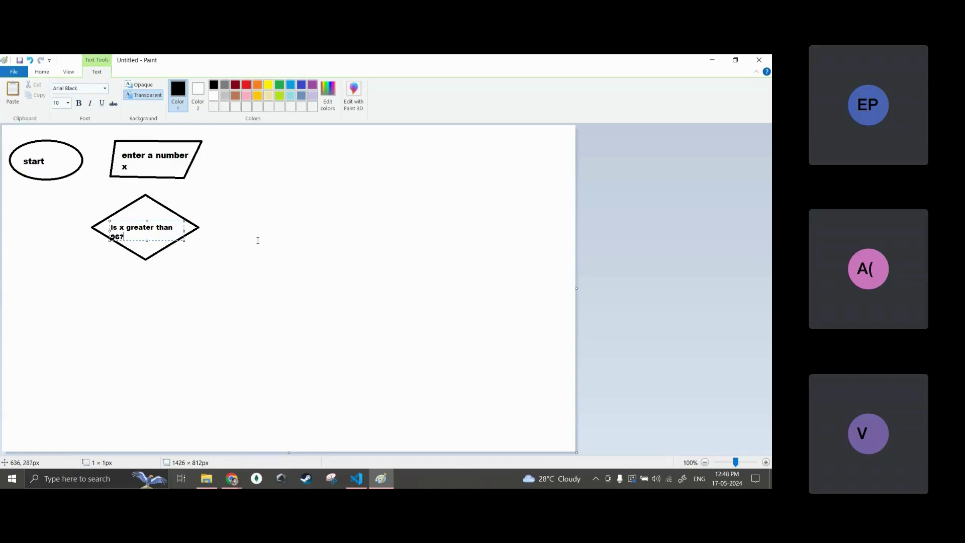
pyautogui.moveTo(184, 232); pyautogui.dragTo(165, 239)
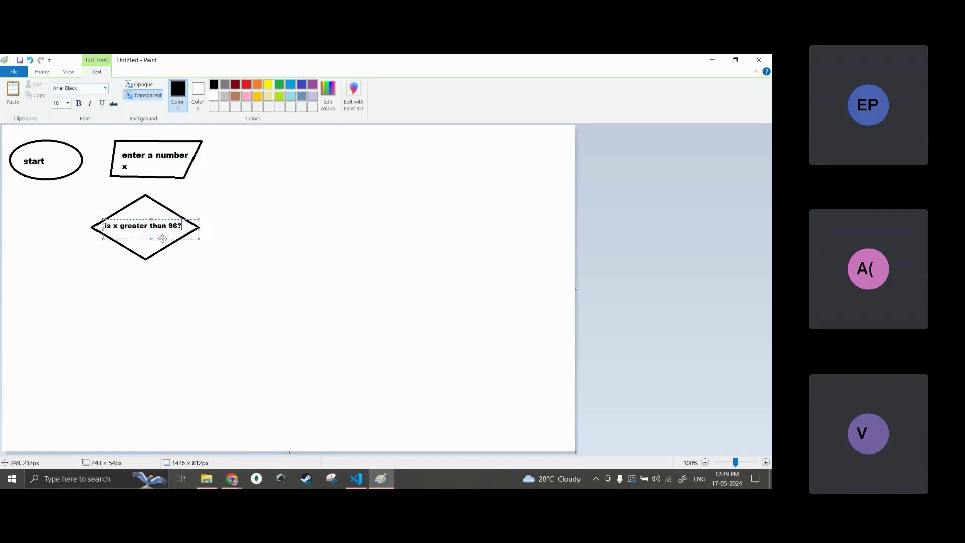
pyautogui.click(266, 282)
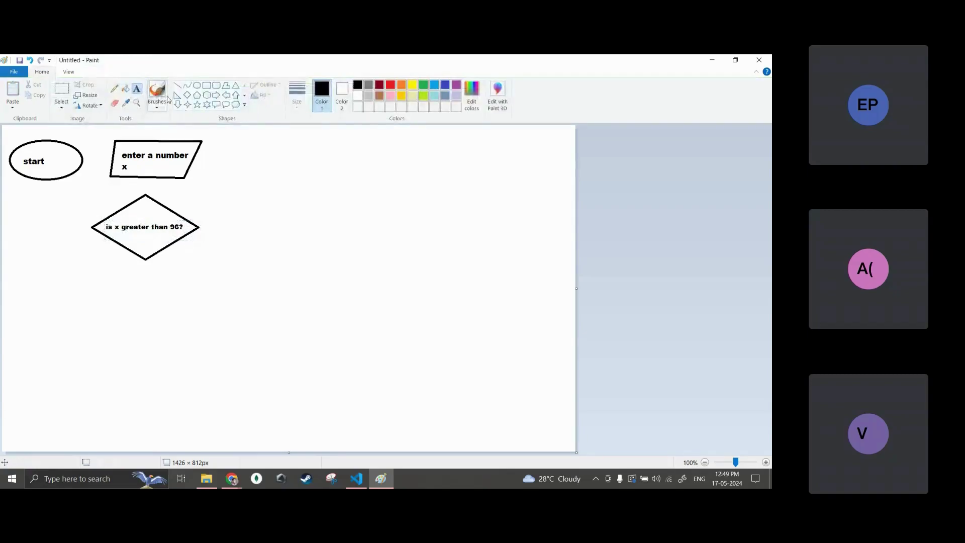
# Step: Draw line connectors with arrowheads from the start oval to the input box and on to the diamond
pyautogui.click(177, 85)
pyautogui.moveTo(82, 160)
pyautogui.mouseDown()
pyautogui.moveTo(112, 159)
pyautogui.moveTo(147, 195)
pyautogui.mouseUp()
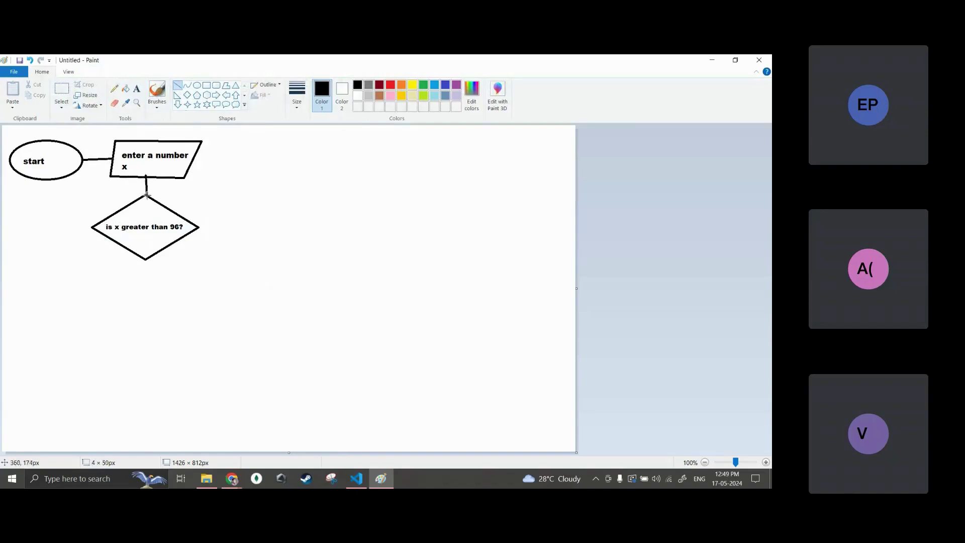
pyautogui.moveTo(105, 150)
pyautogui.mouseDown()
pyautogui.moveTo(106, 164)
pyautogui.moveTo(113, 159)
pyautogui.mouseUp()
pyautogui.moveTo(137, 190); pyautogui.dragTo(146, 194)
pyautogui.hotkey('ctrl', 'z')
# Step: Draw horizontal branch lines out of the diamond's left and right tips
pyautogui.moveTo(90, 227)
pyautogui.mouseDown()
pyautogui.moveTo(26, 218)
pyautogui.moveTo(33, 227)
pyautogui.mouseUp()
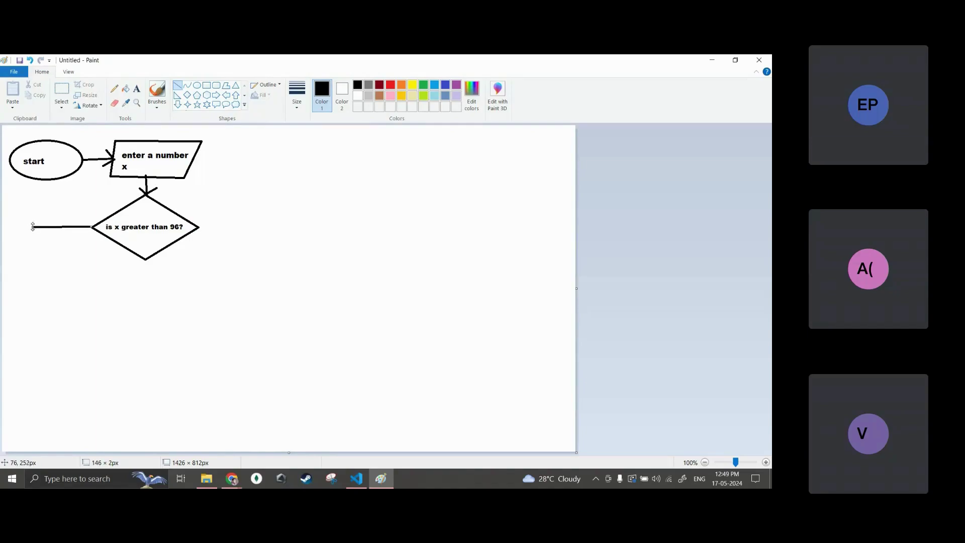
pyautogui.moveTo(199, 228); pyautogui.dragTo(257, 227)
pyautogui.click(137, 88)
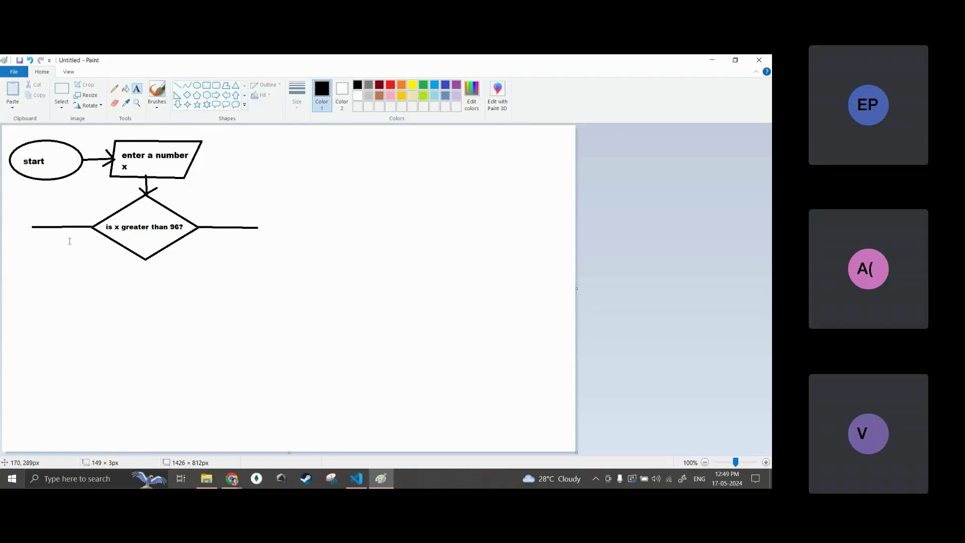
# Step: Write 'yes' above the diamond's left line and 'no' above its right line
pyautogui.click(48, 217)
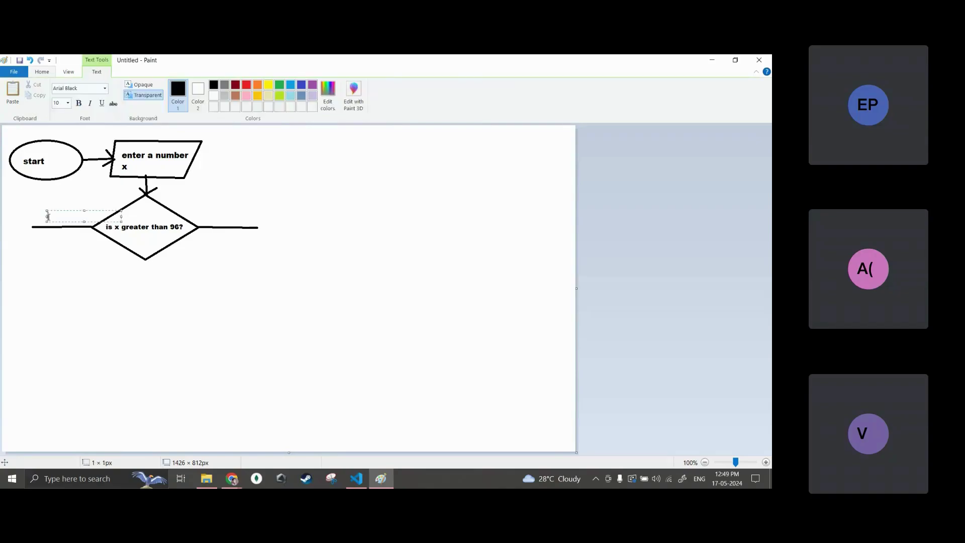
pyautogui.write('yes')
pyautogui.click(210, 220)
pyautogui.click(212, 221)
pyautogui.write('no')
pyautogui.click(297, 327)
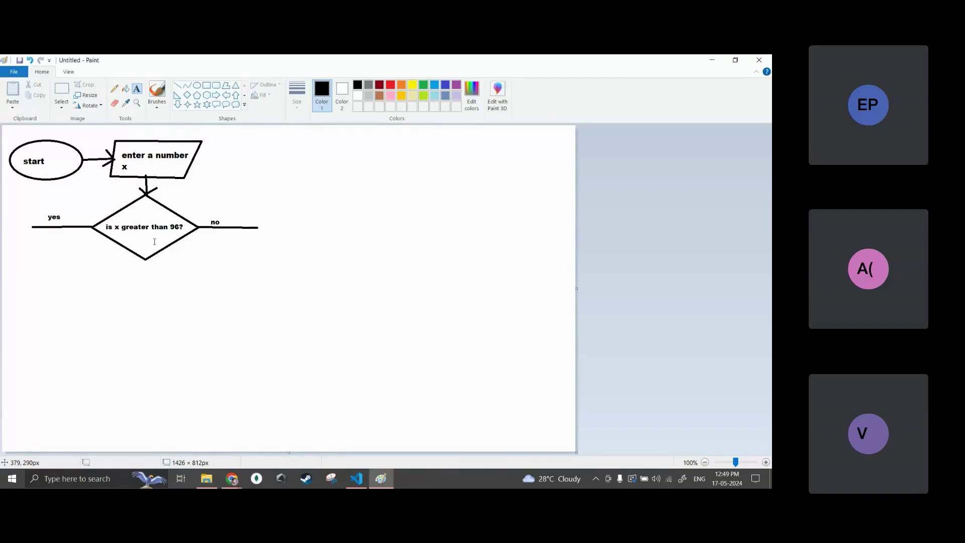
pyautogui.hotkey('alt', 'Tab')
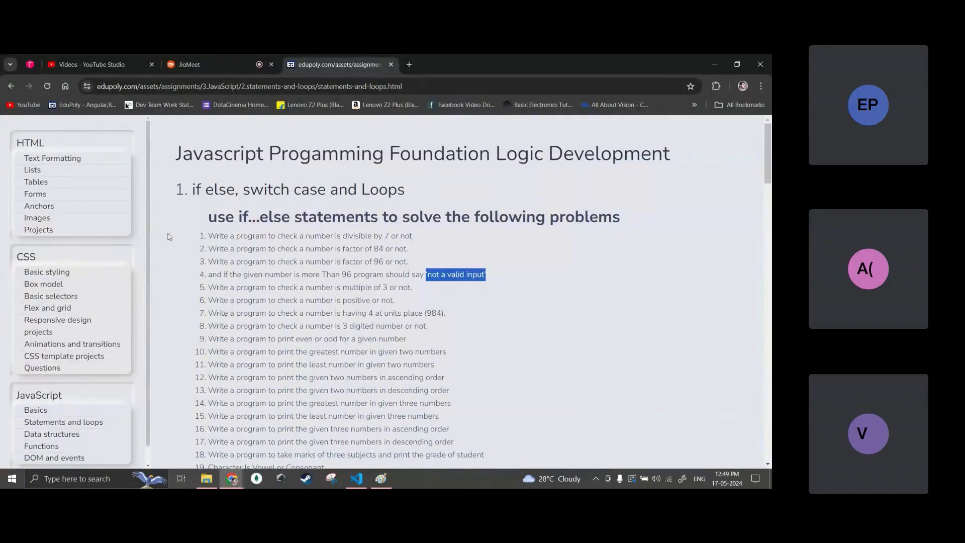
pyautogui.moveTo(207, 262); pyautogui.dragTo(531, 278)
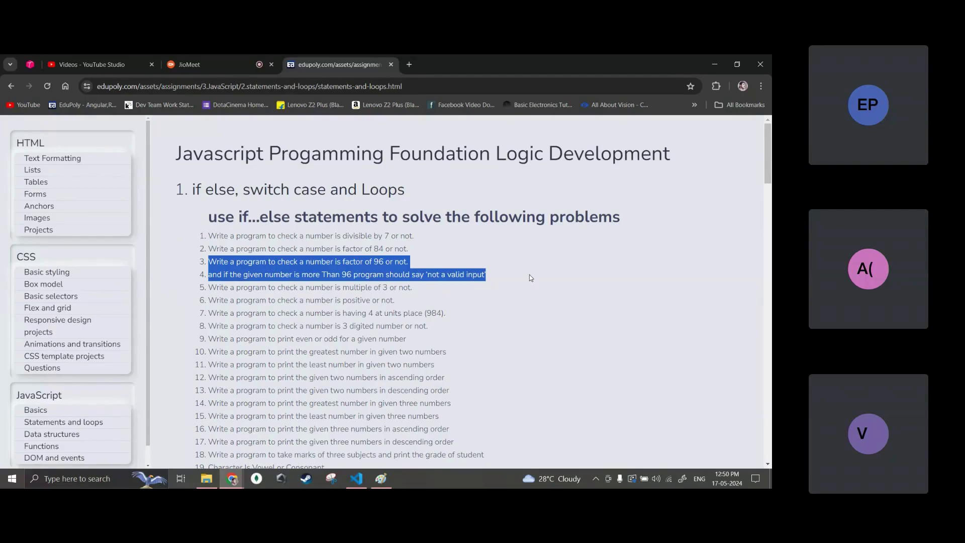
pyautogui.hotkey('alt', 'Tab')
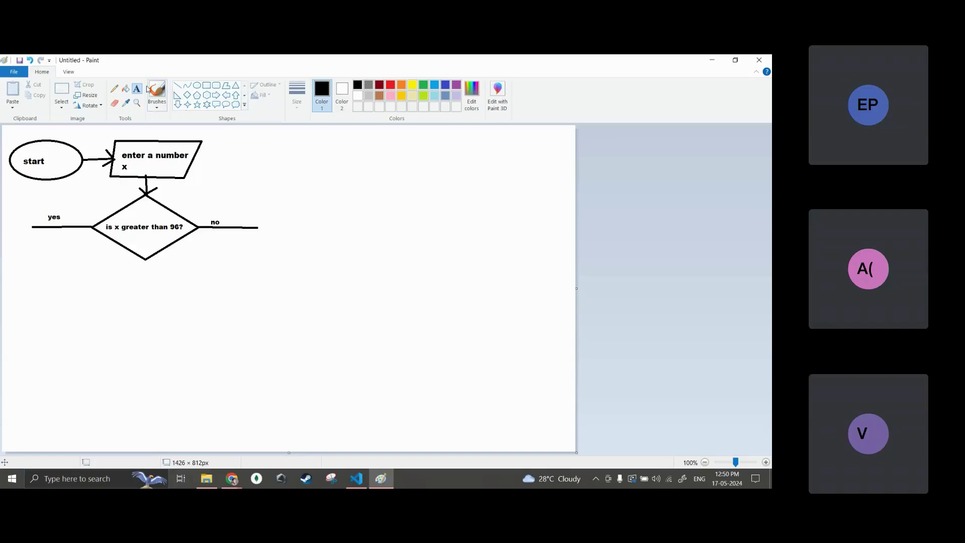
# Step: Draw a line down from the yes branch into a new polygon parallelogram
pyautogui.click(177, 85)
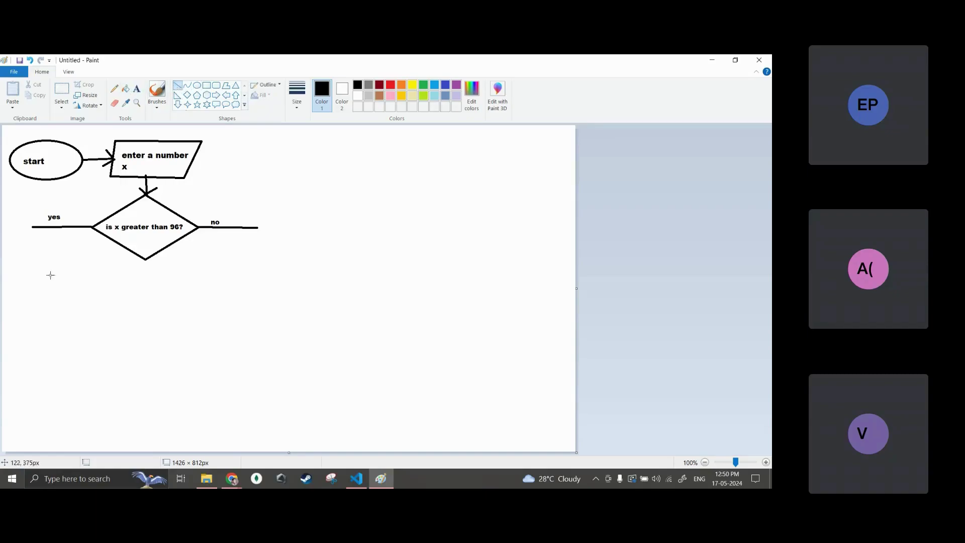
pyautogui.moveTo(32, 228); pyautogui.dragTo(29, 270)
pyautogui.click(226, 85)
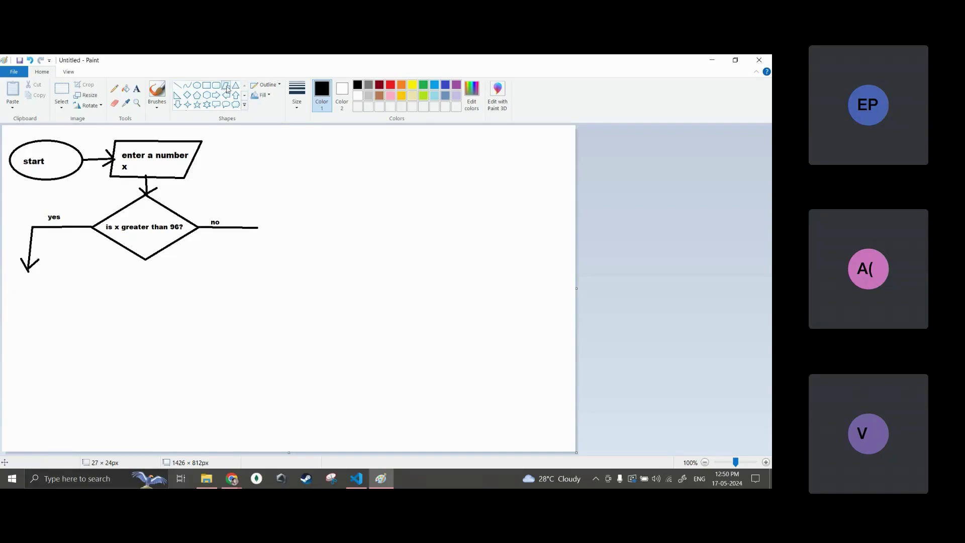
pyautogui.moveTo(8, 272); pyautogui.dragTo(93, 317)
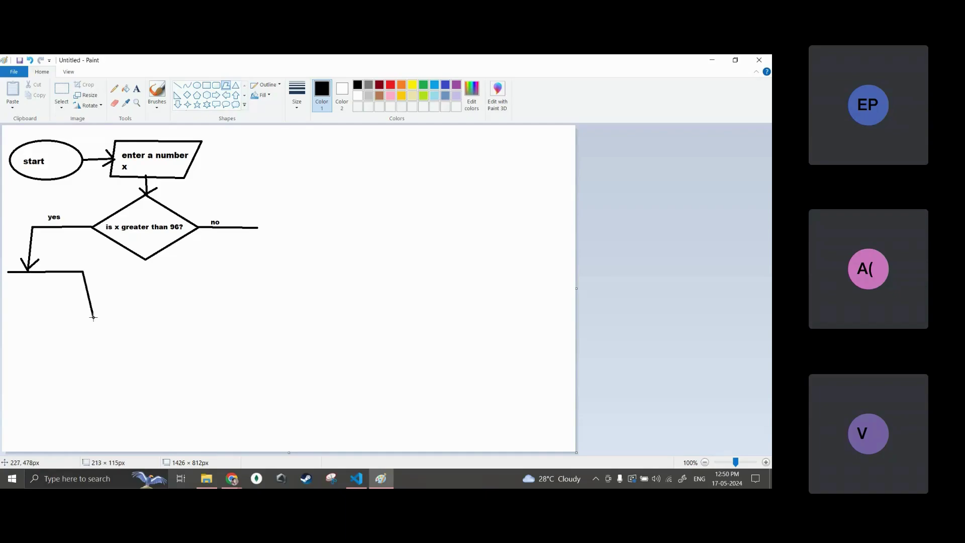
pyautogui.click(18, 315)
pyautogui.click(6, 273)
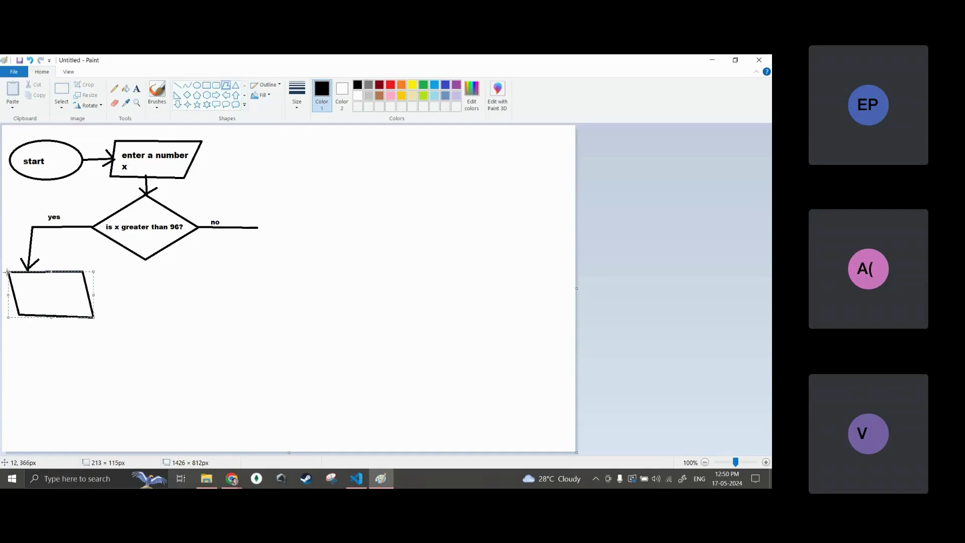
# Step: Write 'not a valid input' inside the parallelogram and shift the text into place
pyautogui.click(137, 89)
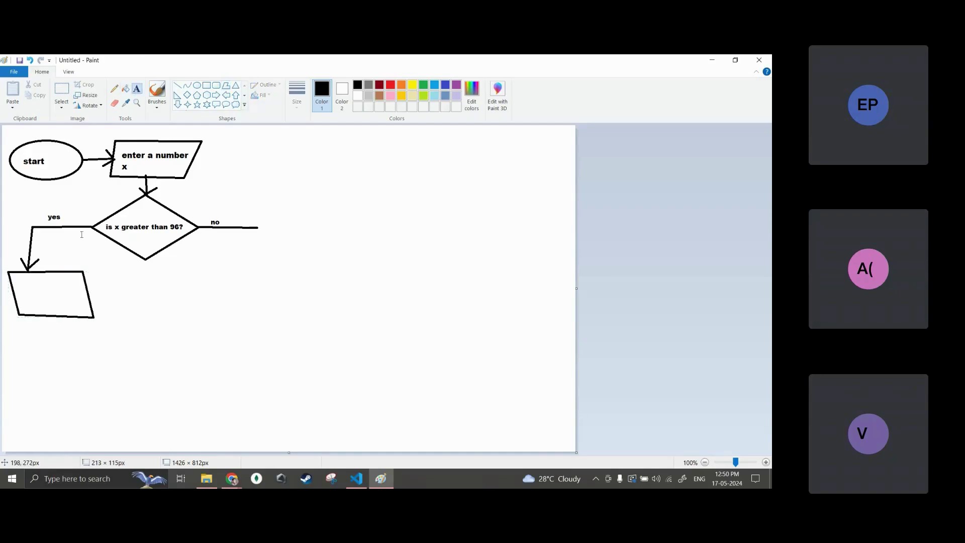
pyautogui.click(24, 288)
pyautogui.write('"')
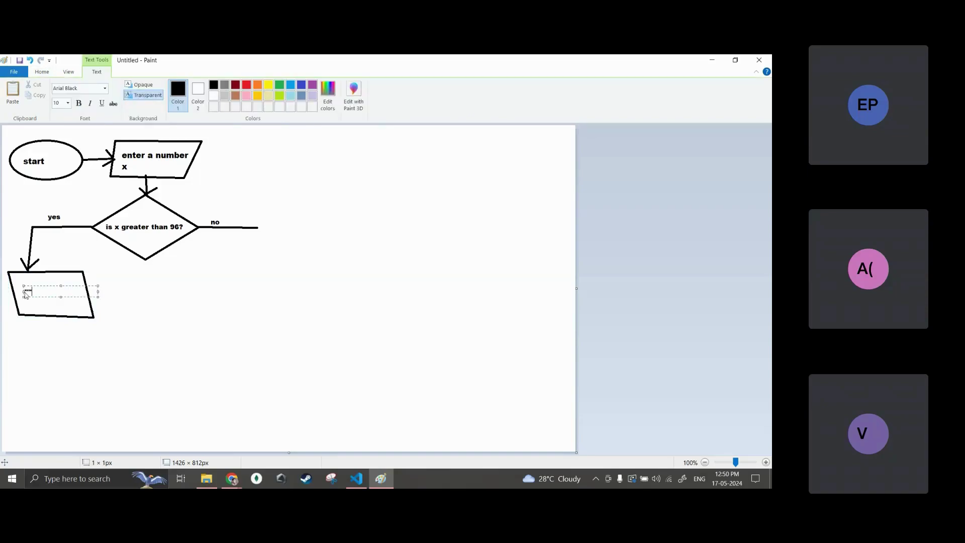
pyautogui.doubleClick(26, 291)
pyautogui.write('not a valid input')
pyautogui.moveTo(74, 297); pyautogui.dragTo(68, 300)
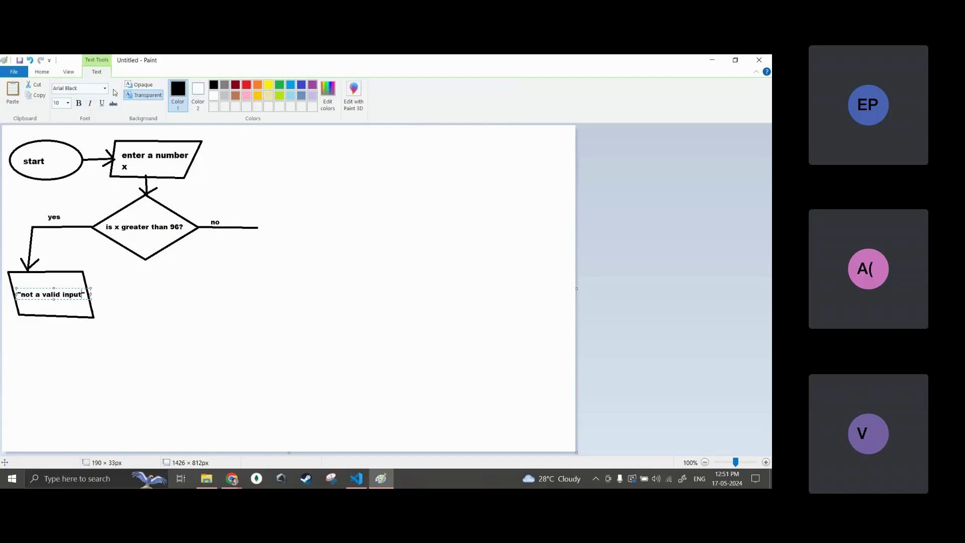
pyautogui.click(42, 72)
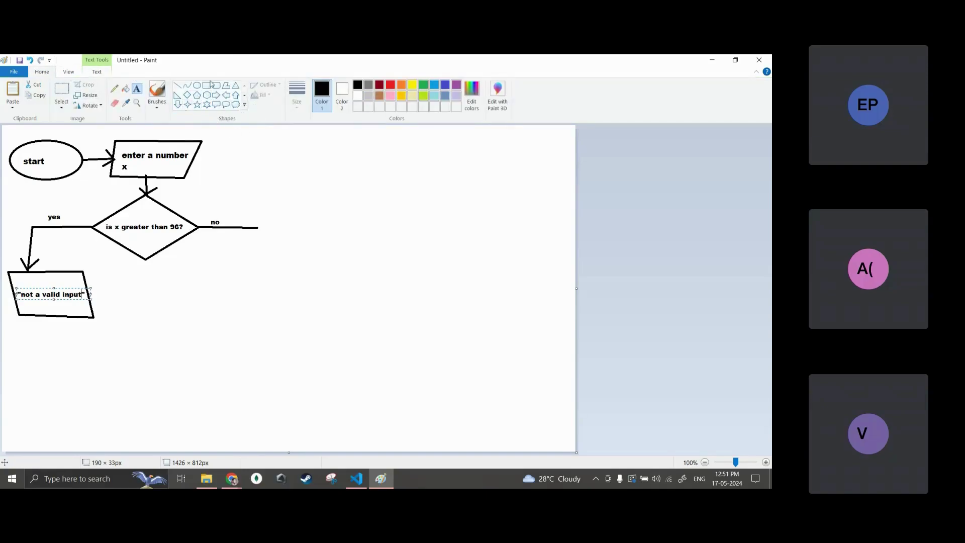
# Step: Draw a second diamond below the no branch and connect it with an arrowed line
pyautogui.click(187, 95)
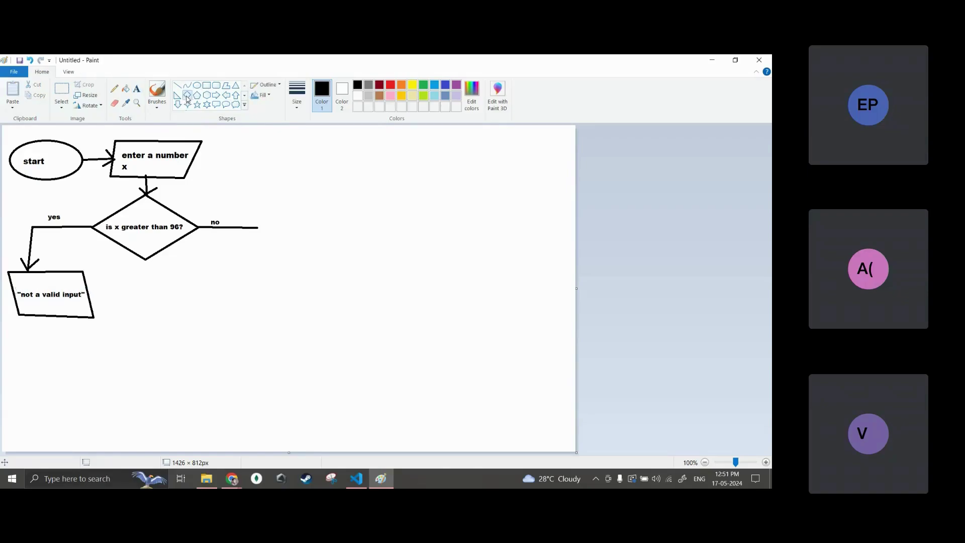
pyautogui.moveTo(212, 274); pyautogui.dragTo(323, 339)
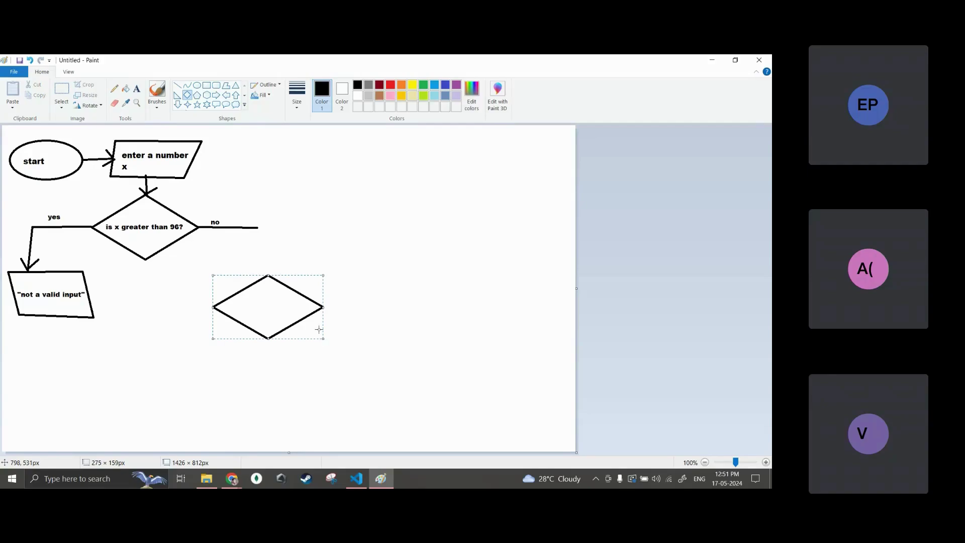
pyautogui.click(177, 85)
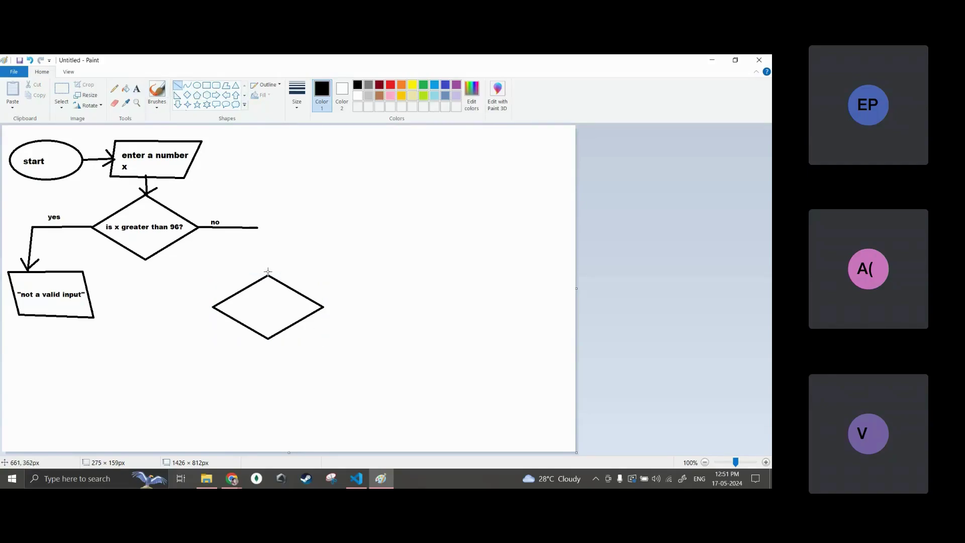
pyautogui.moveTo(269, 275); pyautogui.dragTo(270, 227)
pyautogui.moveTo(258, 263)
pyautogui.mouseDown()
pyautogui.moveTo(269, 275)
pyautogui.moveTo(275, 268)
pyautogui.mouseUp()
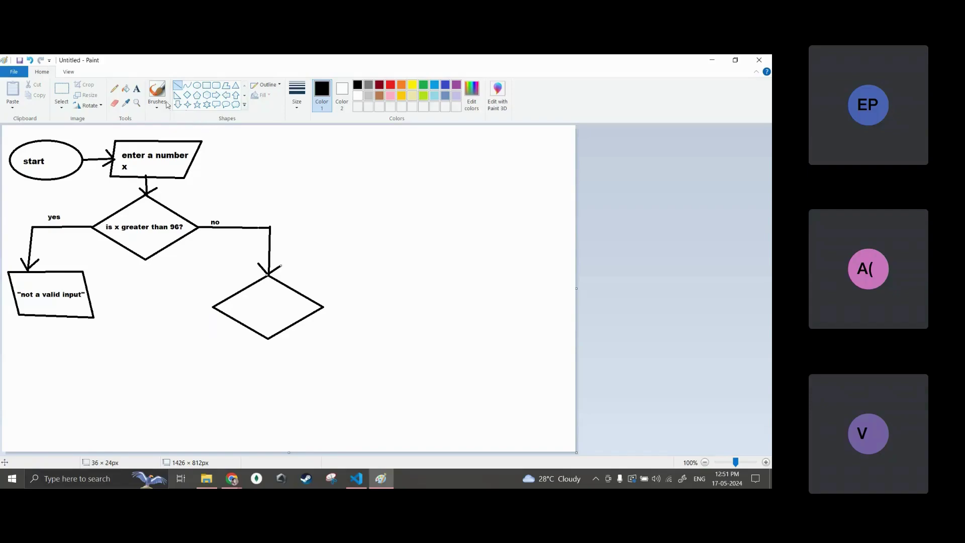
# Step: Type 'is the remainder 0 when I divide 96 by x?' over four lines in the lower diamond
pyautogui.click(136, 89)
pyautogui.moveTo(230, 312); pyautogui.dragTo(303, 303)
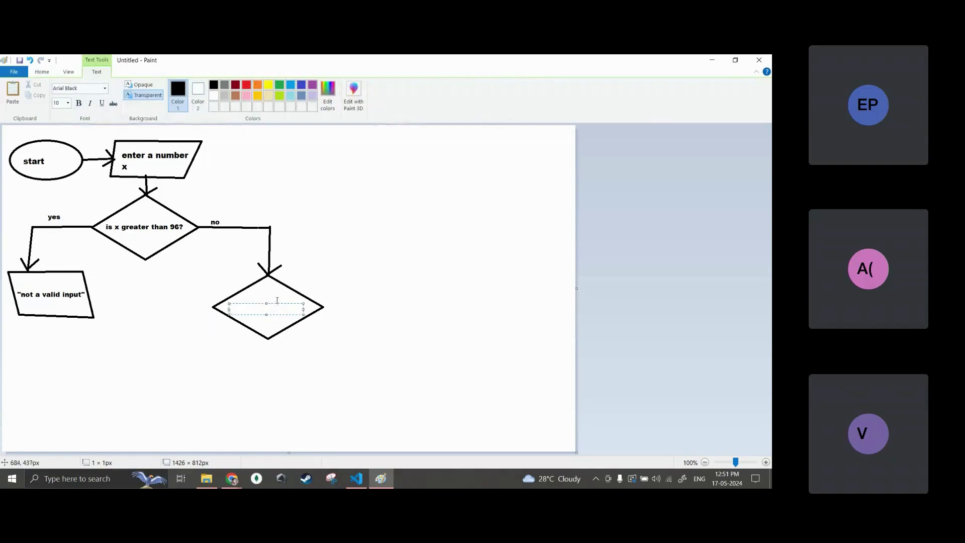
pyautogui.click(244, 303)
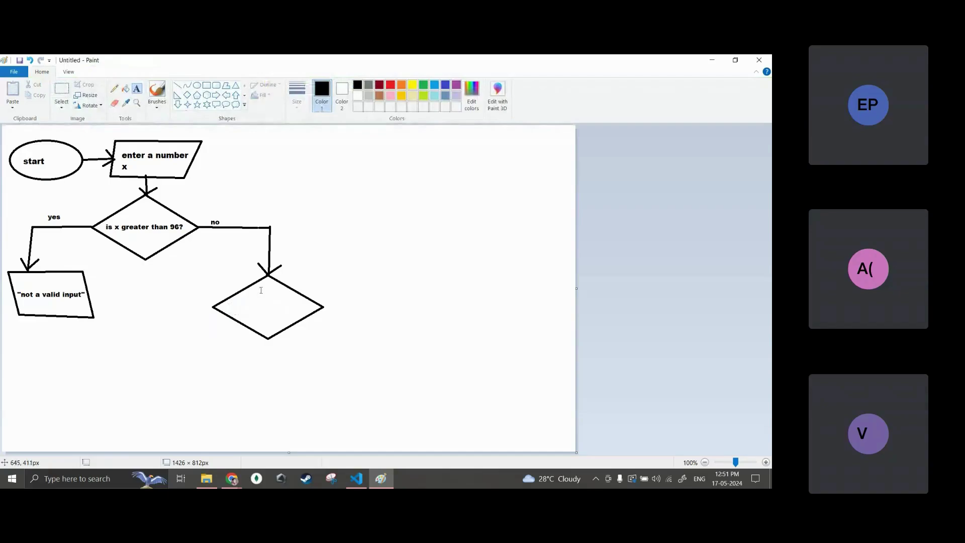
pyautogui.click(261, 290)
pyautogui.write('id')
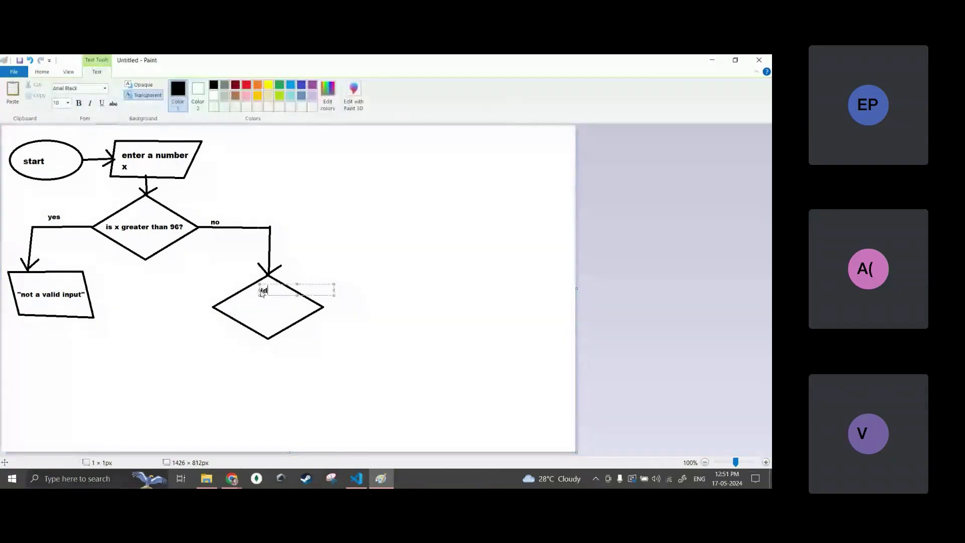
pyautogui.write(' the')
pyautogui.press('Return')
pyautogui.write('rema')
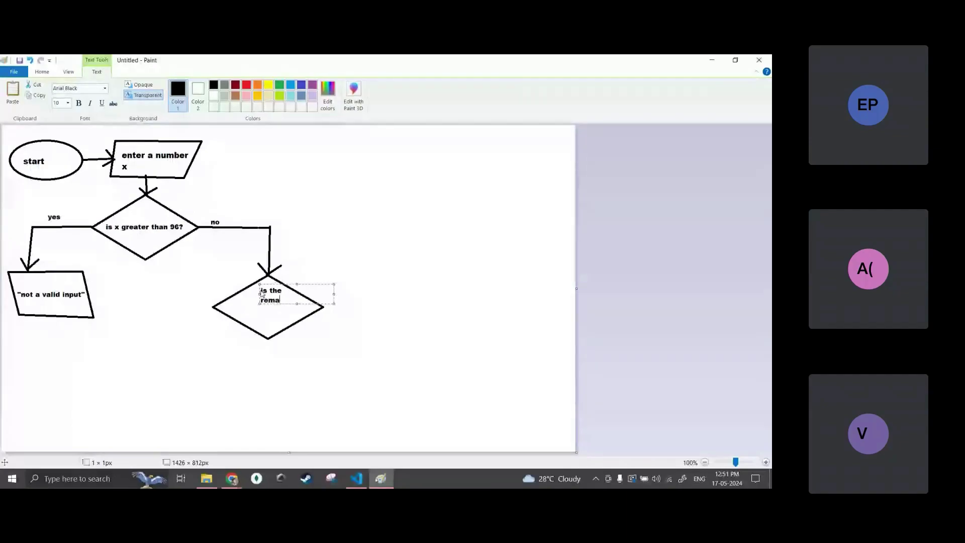
pyautogui.write('inder 0')
pyautogui.press('Return')
pyautogui.write('when')
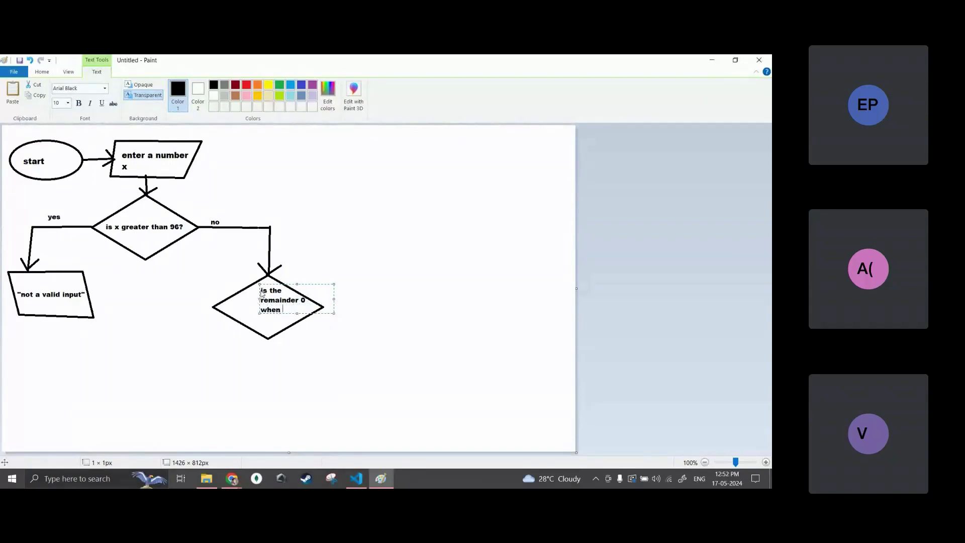
pyautogui.write(' I divide')
pyautogui.press('Return')
pyautogui.write('96')
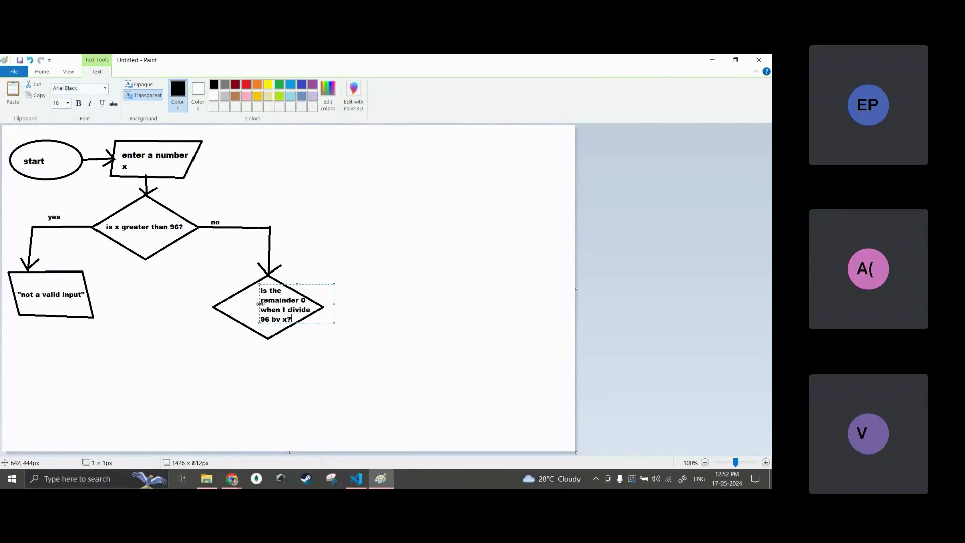
pyautogui.moveTo(259, 303)
pyautogui.mouseDown()
pyautogui.moveTo(239, 306)
pyautogui.moveTo(248, 309)
pyautogui.mouseUp()
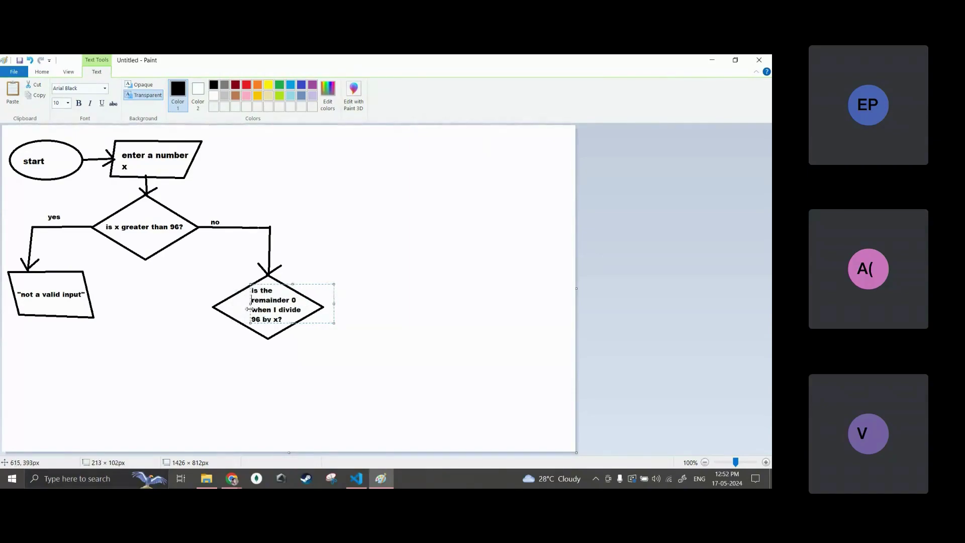
pyautogui.click(349, 317)
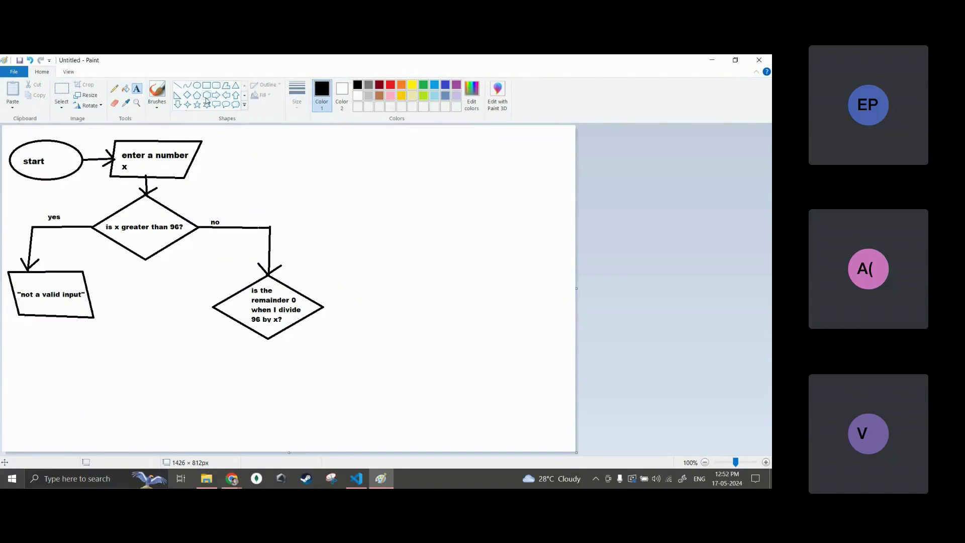
# Step: Draw horizontal branch lines from the lower diamond's right and left corners
pyautogui.click(179, 87)
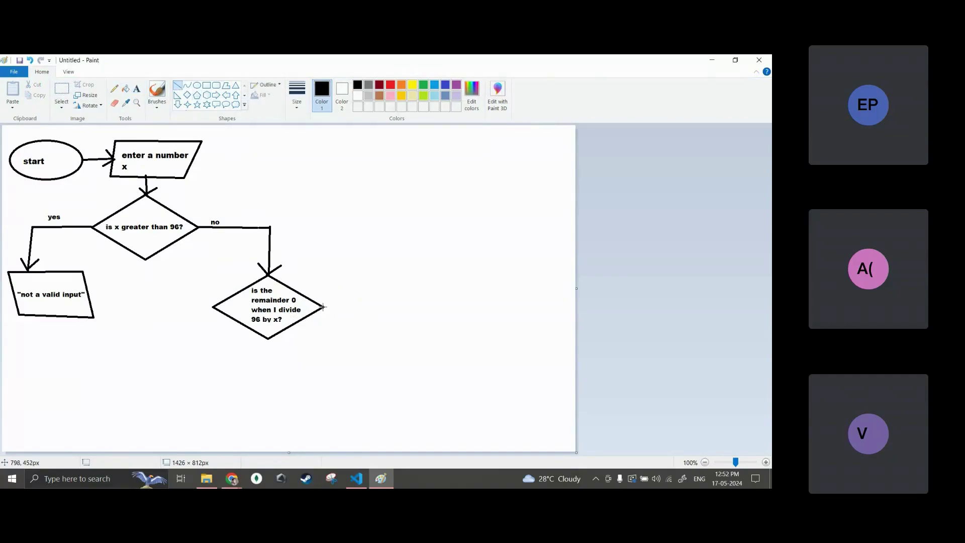
pyautogui.moveTo(325, 307); pyautogui.dragTo(381, 307)
pyautogui.moveTo(214, 306); pyautogui.dragTo(164, 306)
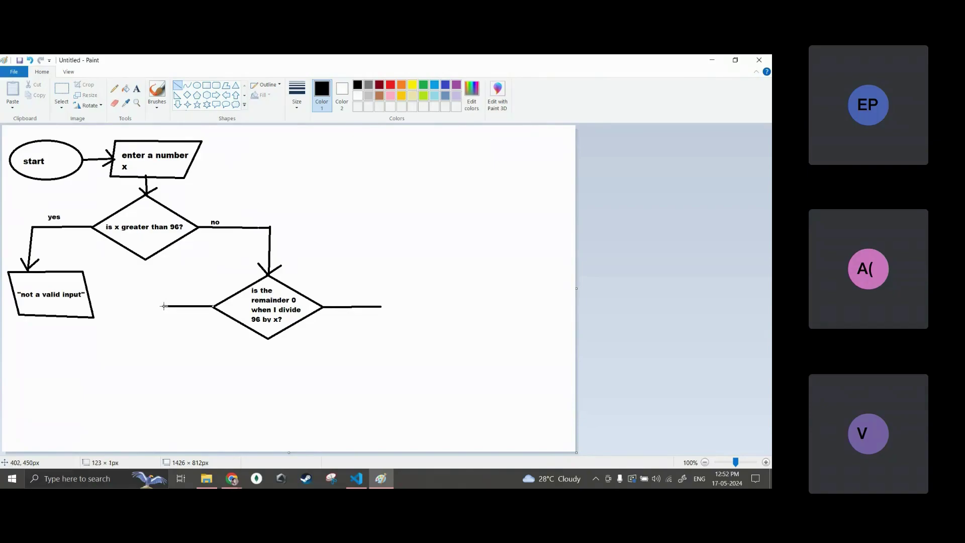
# Step: Label the left branch line 'yes' and the right branch line 'no'
pyautogui.click(136, 88)
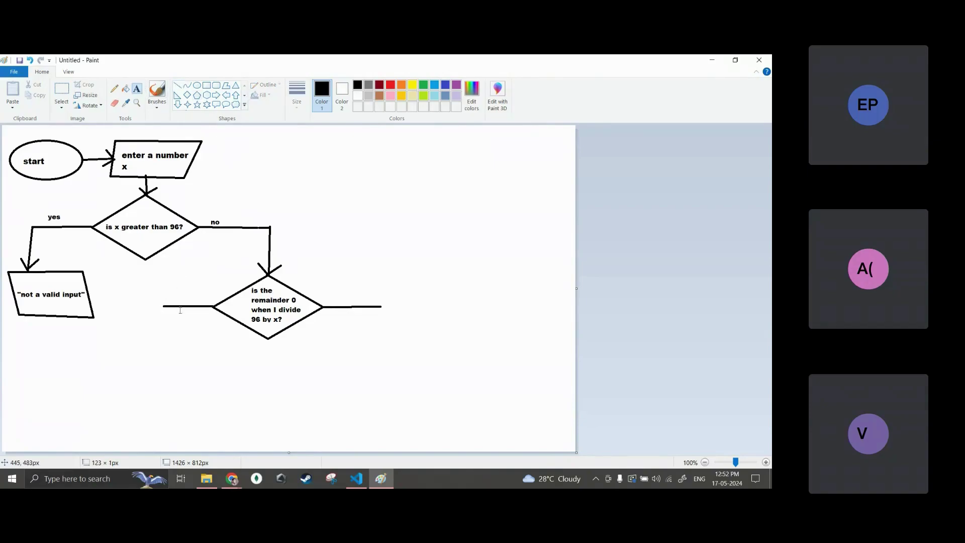
pyautogui.click(176, 295)
pyautogui.write('yes')
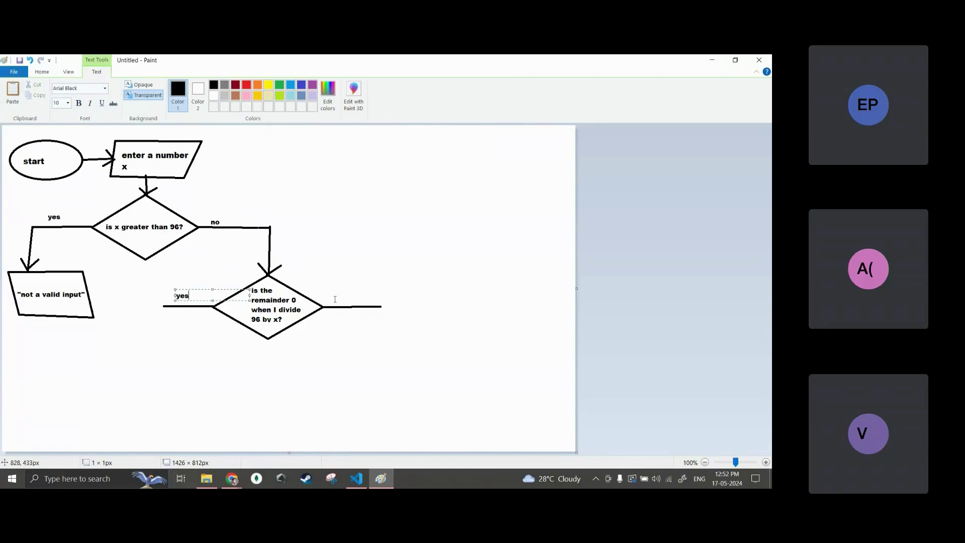
pyautogui.click(335, 300)
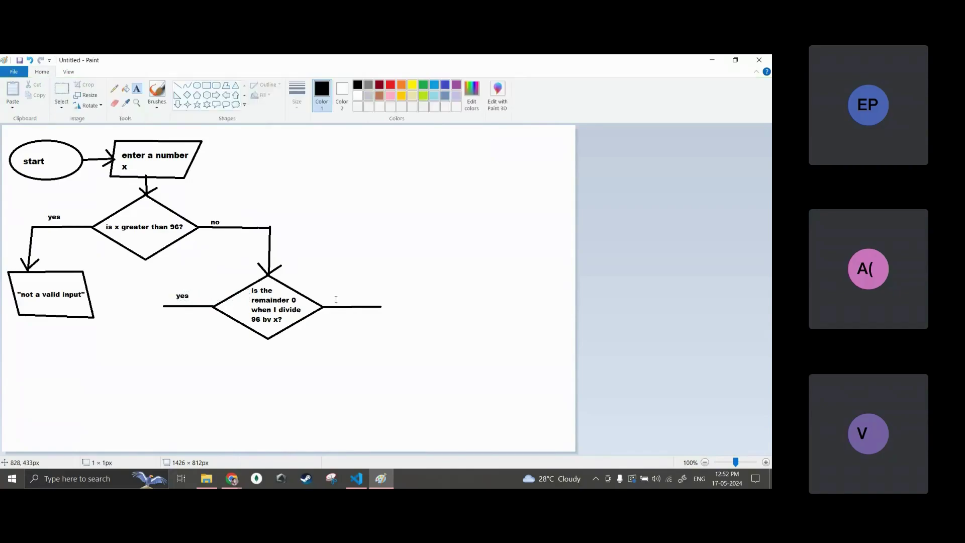
pyautogui.click(336, 299)
pyautogui.write('no')
pyautogui.click(417, 388)
# Step: Draw a parallelogram under the yes branch reading 'yes it is a factor of 96'
pyautogui.click(226, 85)
pyautogui.moveTo(125, 361)
pyautogui.mouseDown()
pyautogui.moveTo(218, 362)
pyautogui.moveTo(197, 416)
pyautogui.mouseUp()
pyautogui.click(120, 406)
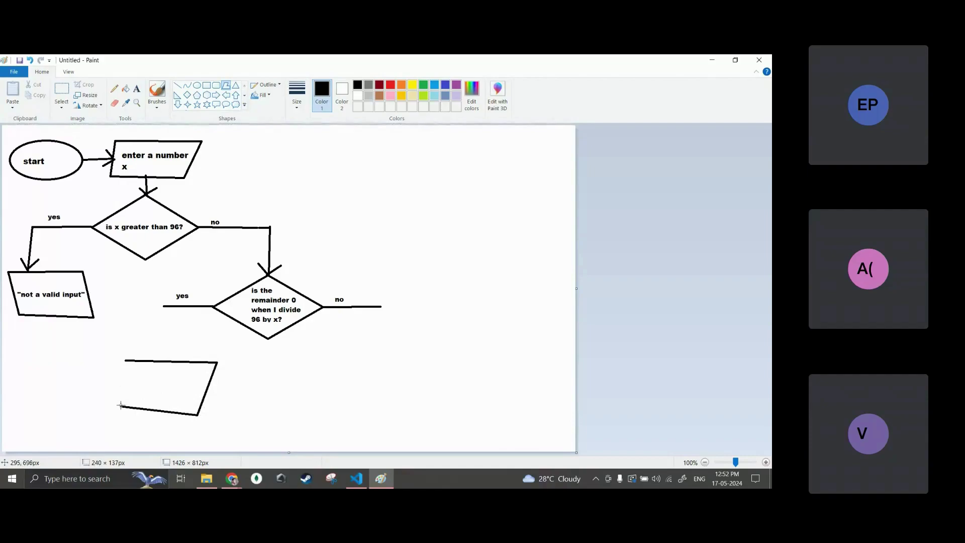
pyautogui.click(125, 361)
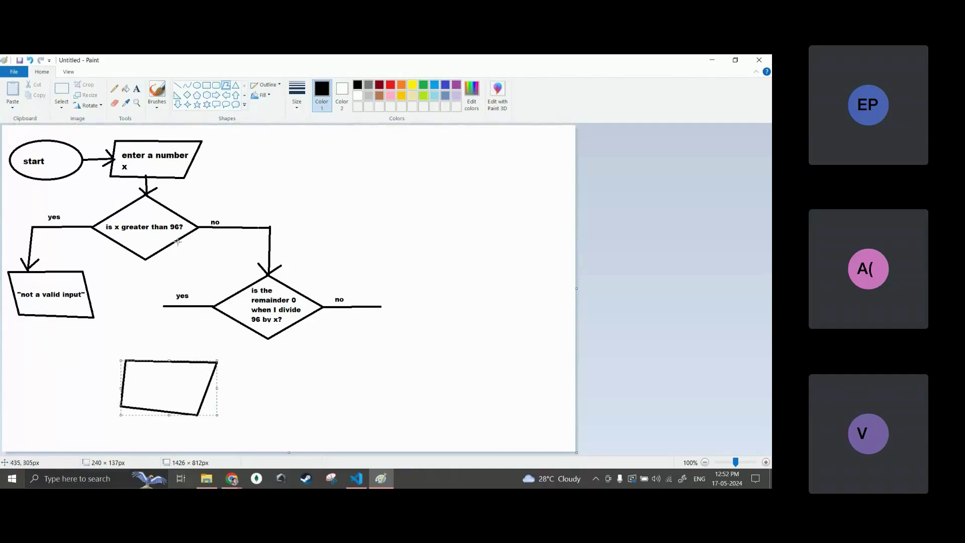
pyautogui.click(137, 89)
pyautogui.click(133, 382)
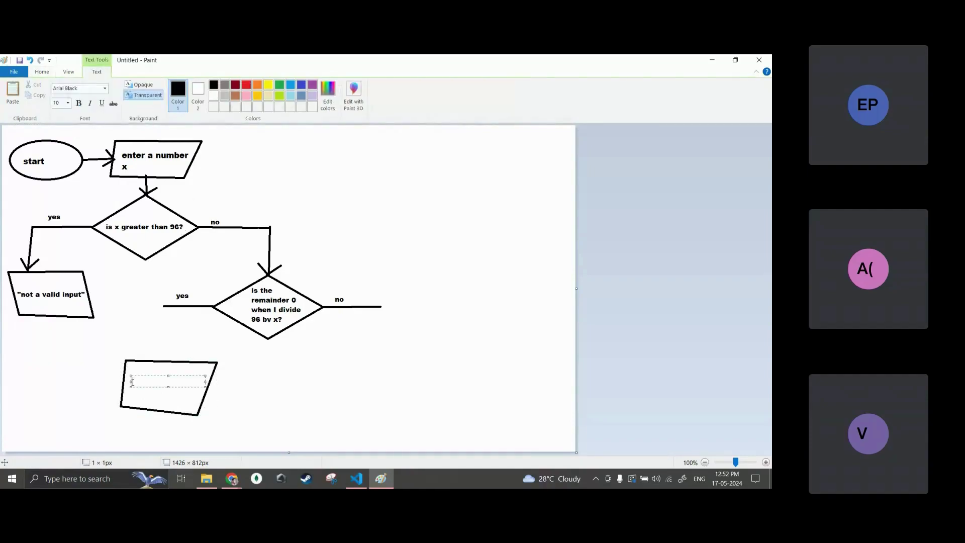
pyautogui.write('"yes "')
pyautogui.write('it is a ')
pyautogui.write('fas')
pyautogui.write('or of 9')
pyautogui.write('6')
# Step: Draw arrow lines down from the yes and no branches
pyautogui.click(42, 74)
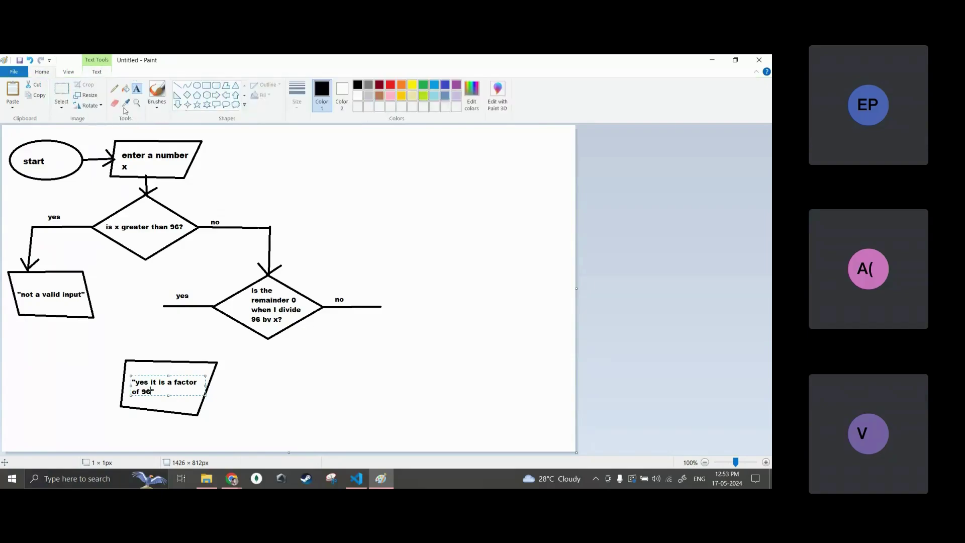
pyautogui.click(178, 88)
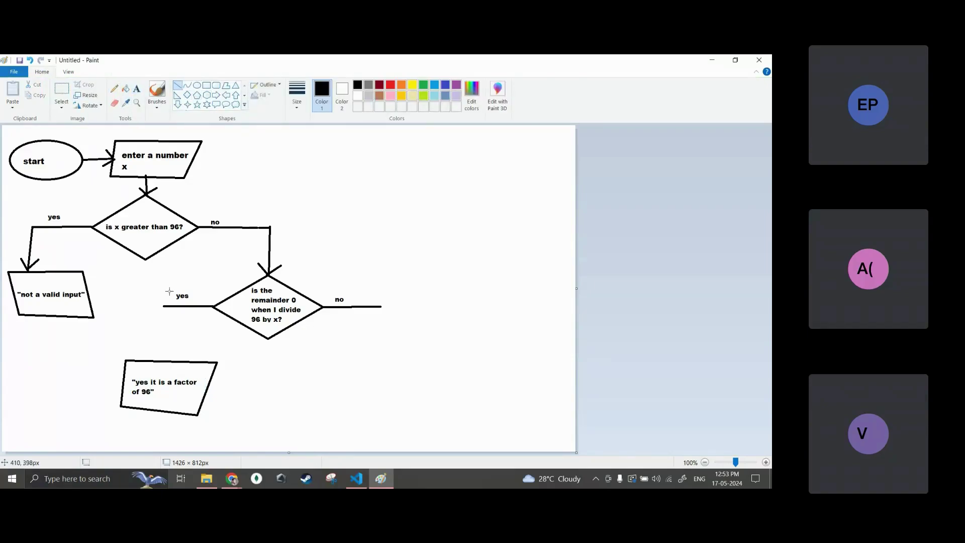
pyautogui.moveTo(164, 306); pyautogui.dragTo(159, 362)
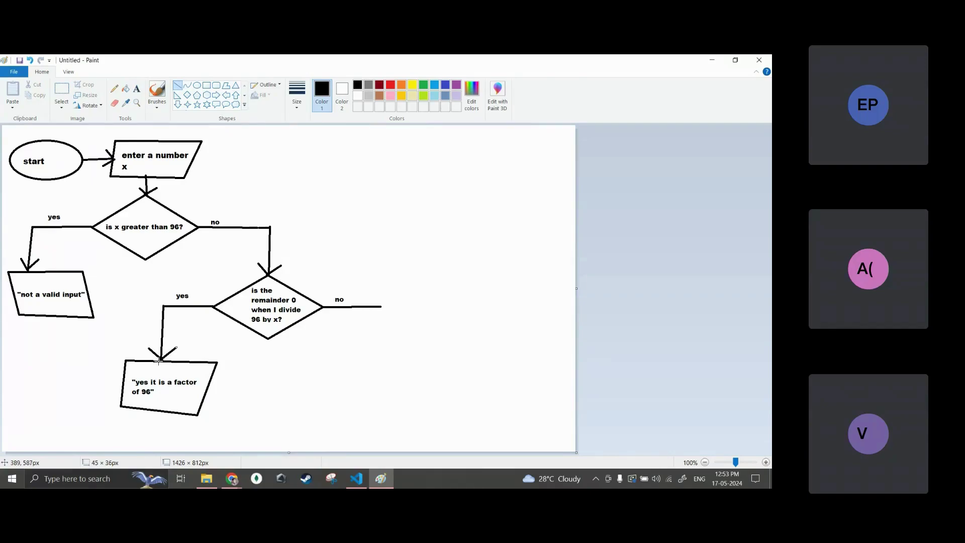
pyautogui.moveTo(382, 308)
pyautogui.mouseDown()
pyautogui.moveTo(382, 346)
pyautogui.moveTo(398, 336)
pyautogui.mouseUp()
# Step: Draw a second parallelogram under the no arrow reading 'no it is not a factor of 96'
pyautogui.click(227, 87)
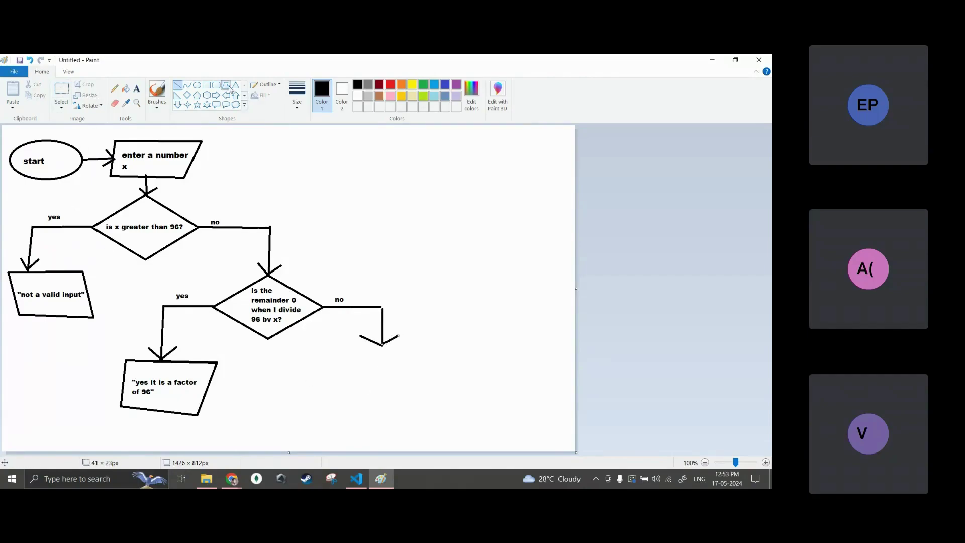
pyautogui.moveTo(336, 356); pyautogui.dragTo(446, 350)
pyautogui.moveTo(430, 405); pyautogui.dragTo(322, 405)
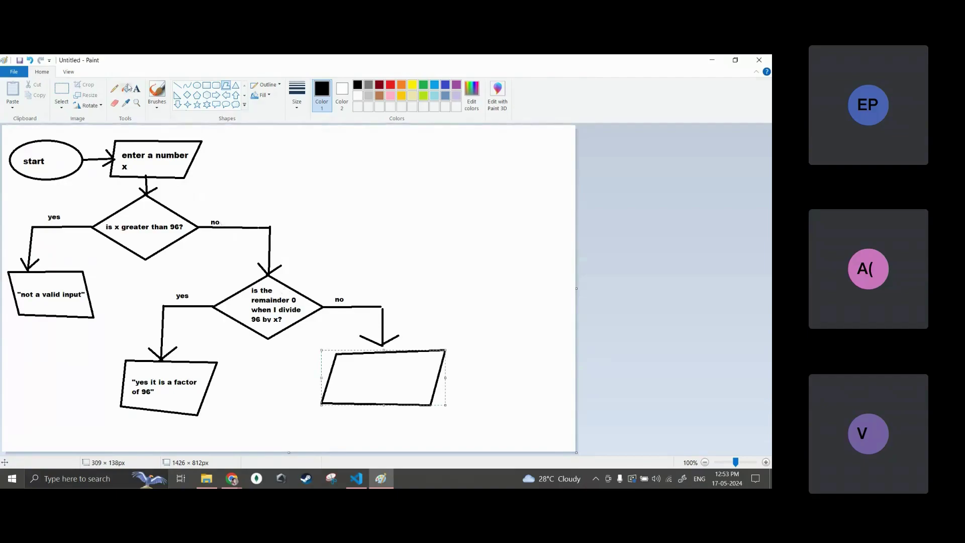
pyautogui.click(136, 88)
pyautogui.click(346, 381)
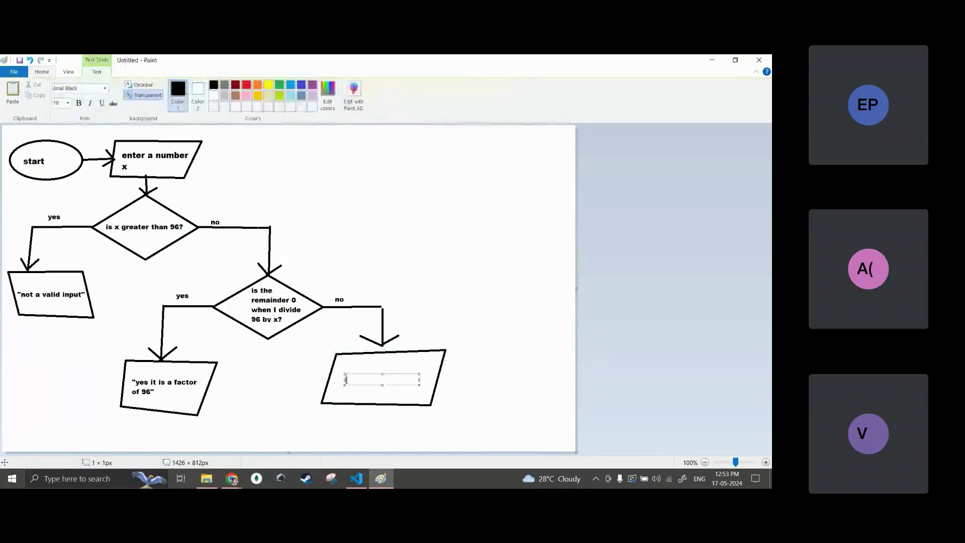
pyautogui.write('"no it is not a factor')
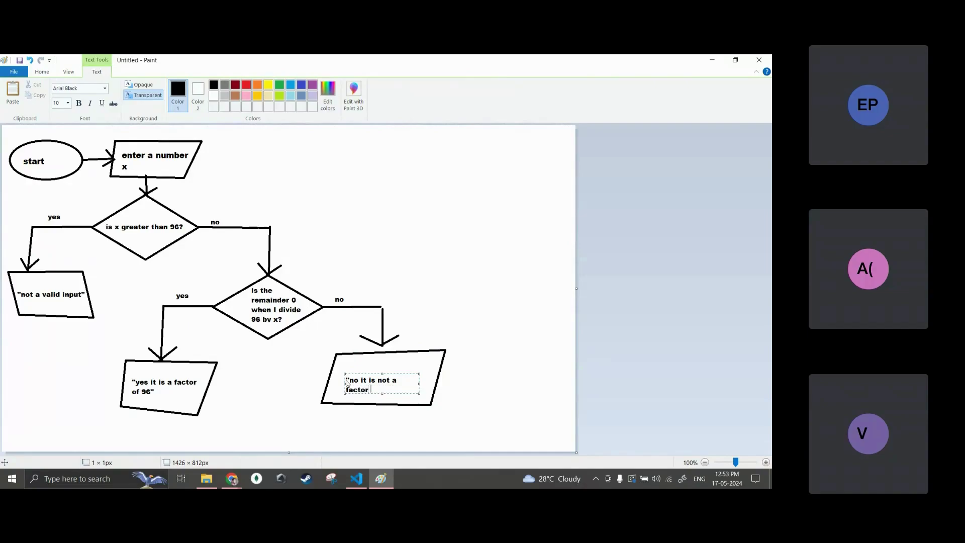
pyautogui.write(' of 96')
pyautogui.click(475, 374)
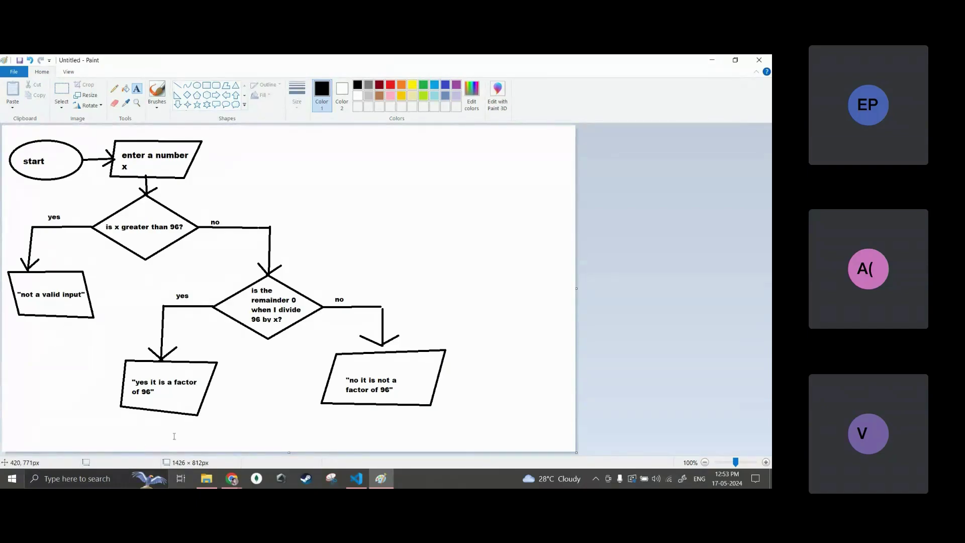
# Step: Draw an oval at the bottom left labelled 'stop'
pyautogui.moveTo(139, 379); pyautogui.dragTo(157, 398)
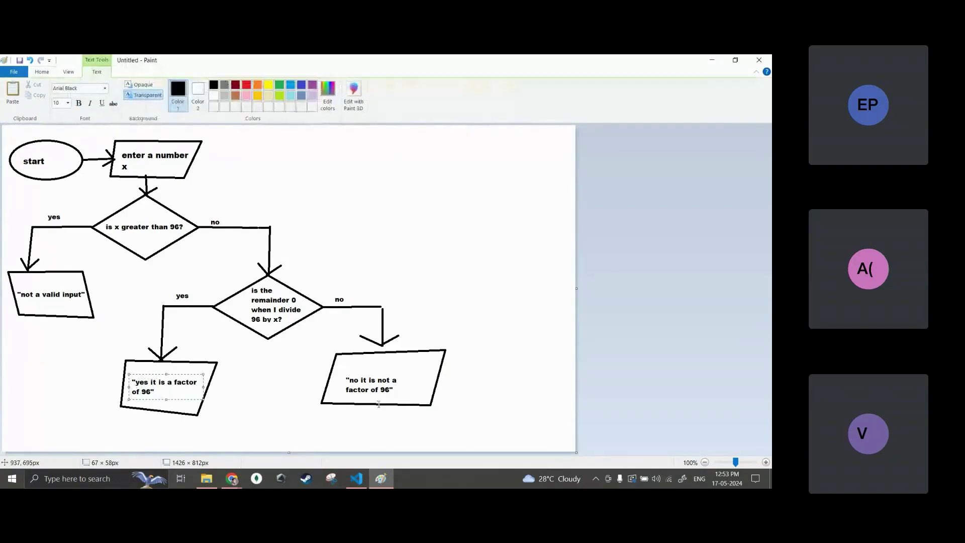
pyautogui.moveTo(342, 370)
pyautogui.mouseDown()
pyautogui.moveTo(402, 392)
pyautogui.moveTo(343, 370)
pyautogui.mouseUp()
pyautogui.click(47, 73)
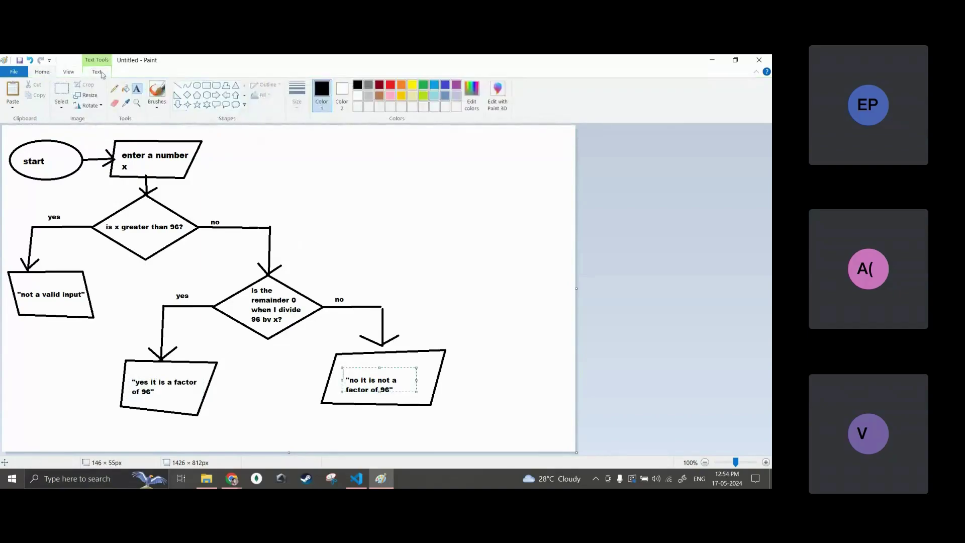
pyautogui.click(197, 86)
pyautogui.moveTo(12, 399); pyautogui.dragTo(80, 446)
pyautogui.click(137, 89)
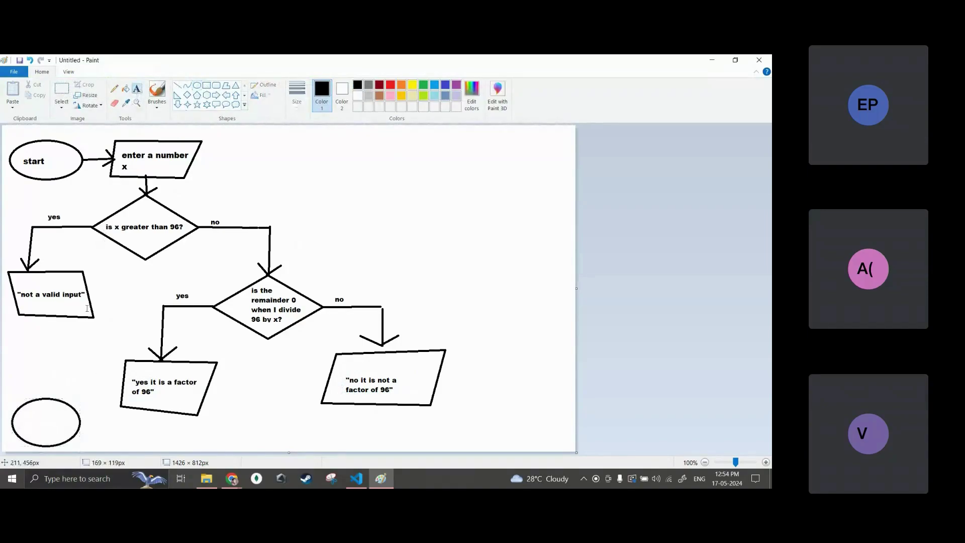
pyautogui.click(26, 417)
pyautogui.write('stop')
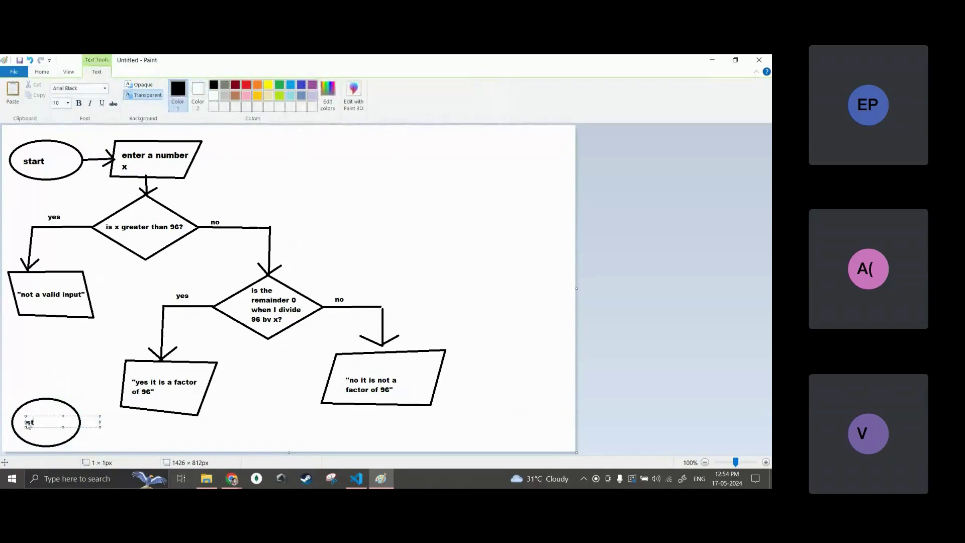
pyautogui.click(48, 72)
# Step: Connect the three output boxes to the stop oval with lines and arrowheads
pyautogui.click(177, 86)
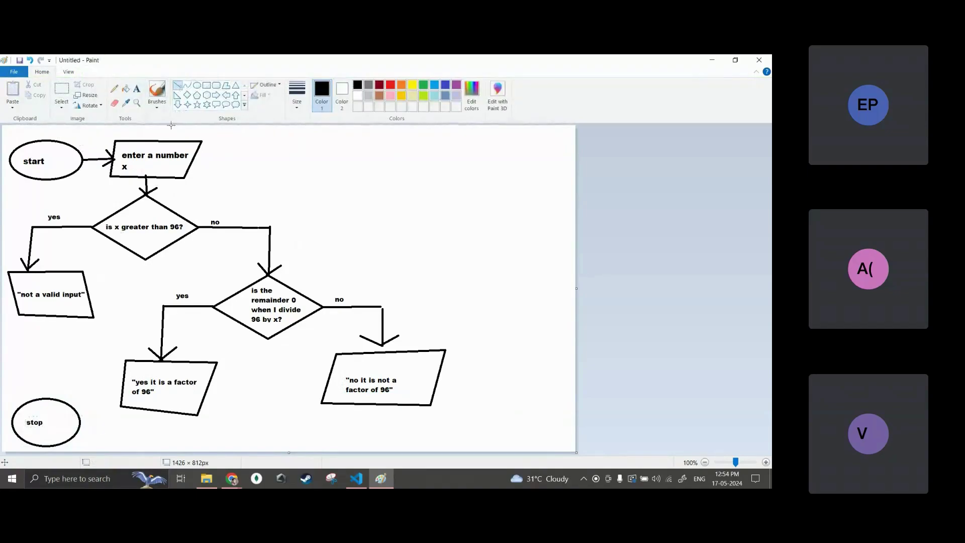
pyautogui.moveTo(39, 318); pyautogui.dragTo(39, 400)
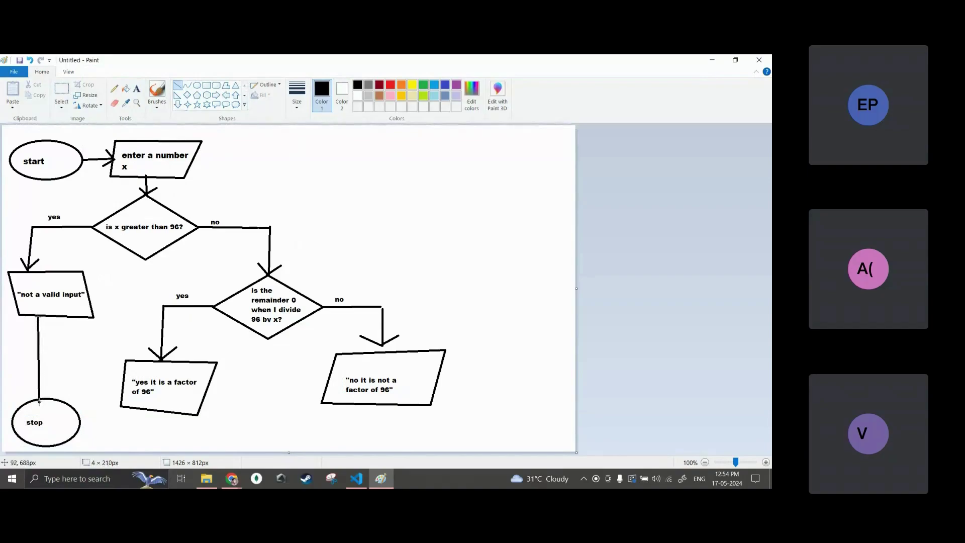
pyautogui.moveTo(121, 390); pyautogui.dragTo(77, 414)
pyautogui.moveTo(345, 406)
pyautogui.mouseDown()
pyautogui.moveTo(313, 425)
pyautogui.moveTo(343, 437)
pyautogui.mouseUp()
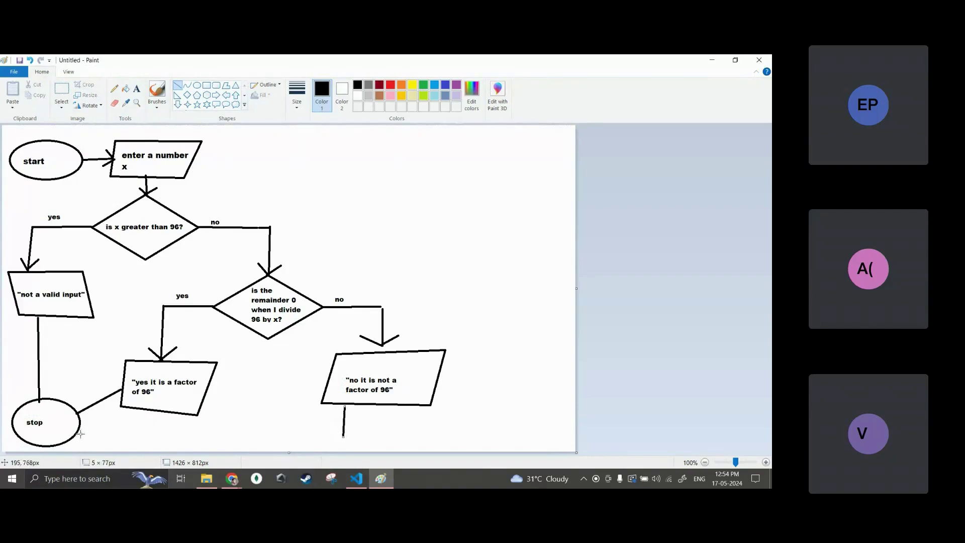
pyautogui.moveTo(77, 433); pyautogui.dragTo(345, 436)
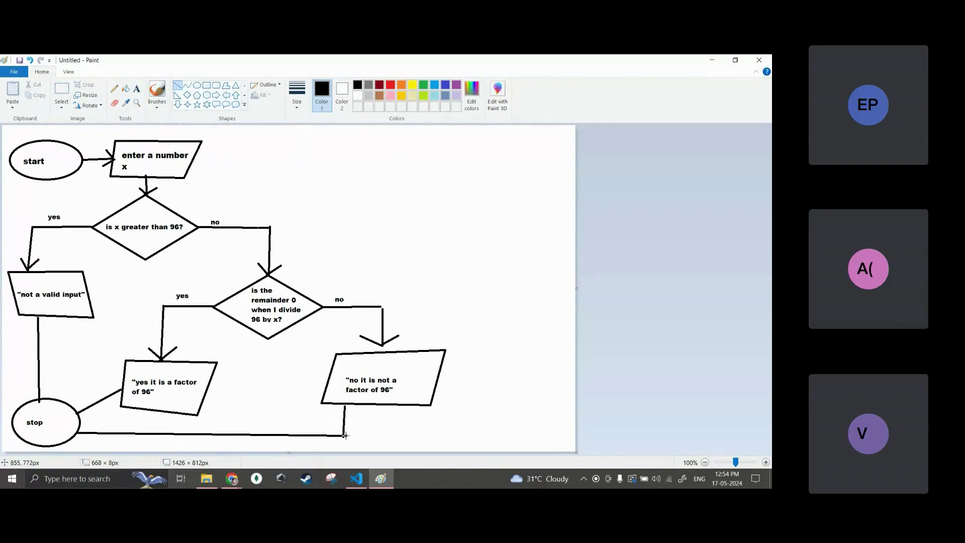
pyautogui.moveTo(32, 387)
pyautogui.mouseDown()
pyautogui.moveTo(80, 413)
pyautogui.moveTo(78, 431)
pyautogui.mouseUp()
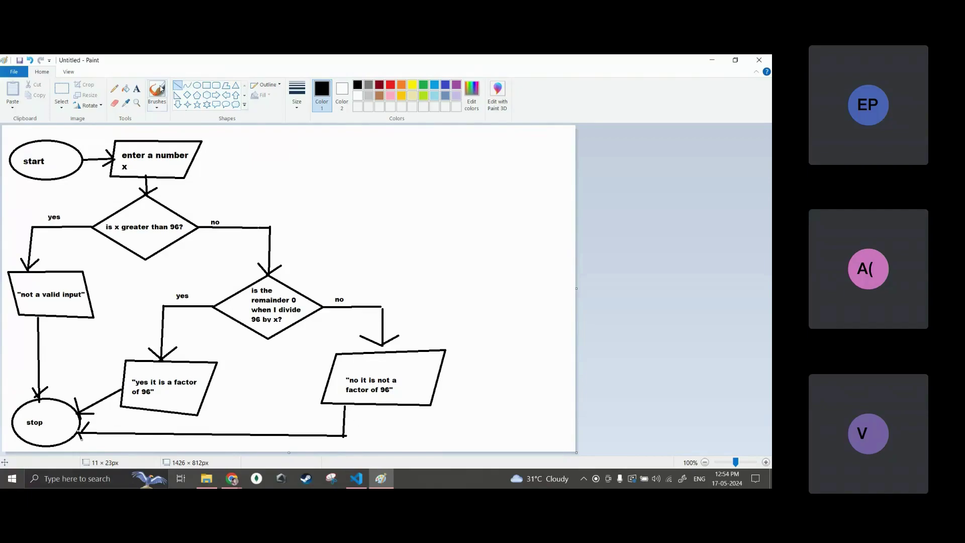
# Step: Type the test values (2,5,96,97,34,3,32,100) at the top right and stretch them onto one line
pyautogui.click(138, 89)
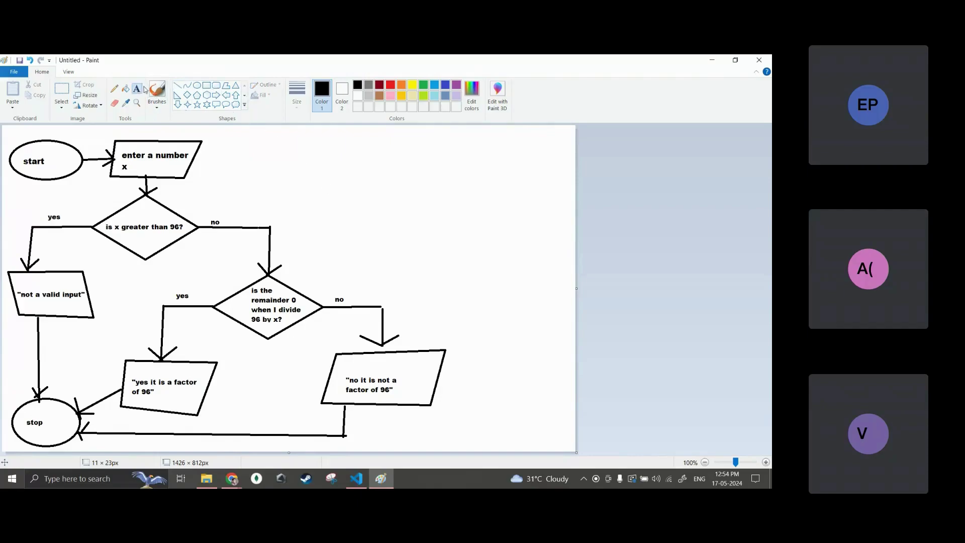
pyautogui.click(290, 150)
pyautogui.write('0')
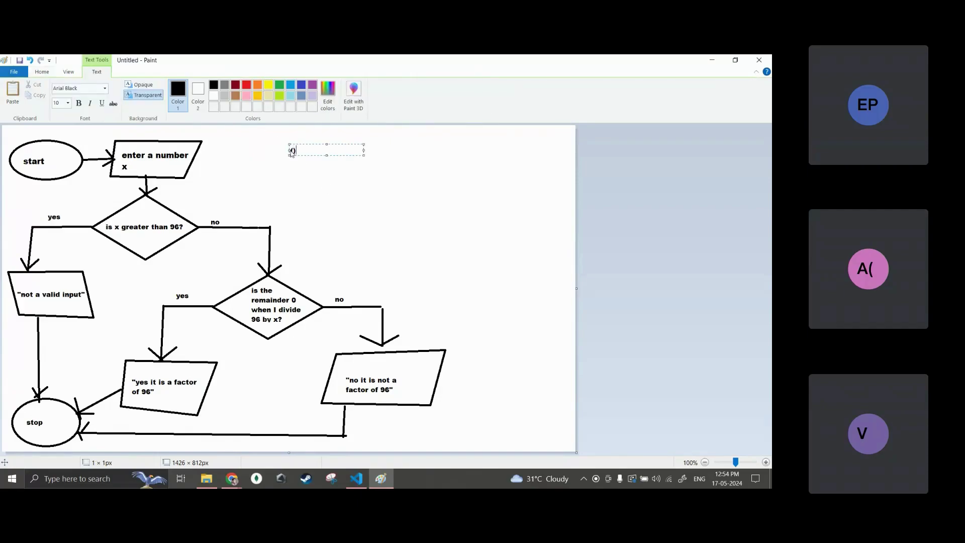
pyautogui.write('2')
pyautogui.write(',5')
pyautogui.write(',96,')
pyautogui.write('97,3')
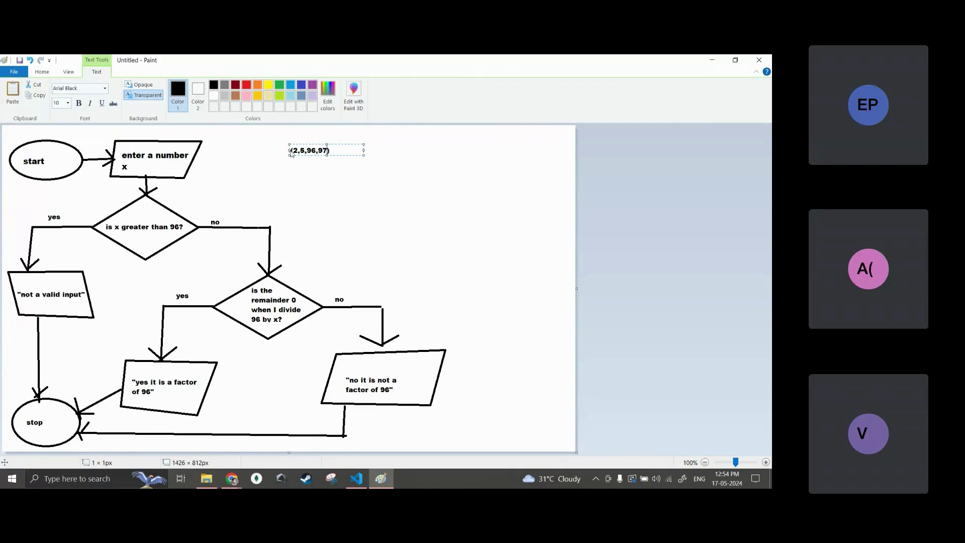
pyautogui.write('4,')
pyautogui.write('3,')
pyautogui.write('32,100')
pyautogui.moveTo(362, 153); pyautogui.dragTo(402, 153)
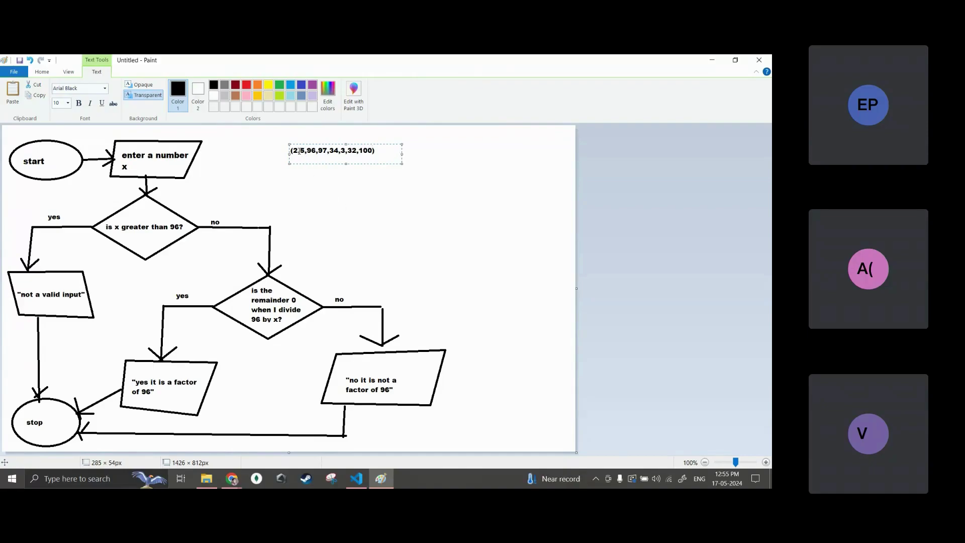
pyautogui.moveTo(298, 151); pyautogui.dragTo(294, 150)
pyautogui.click(132, 166)
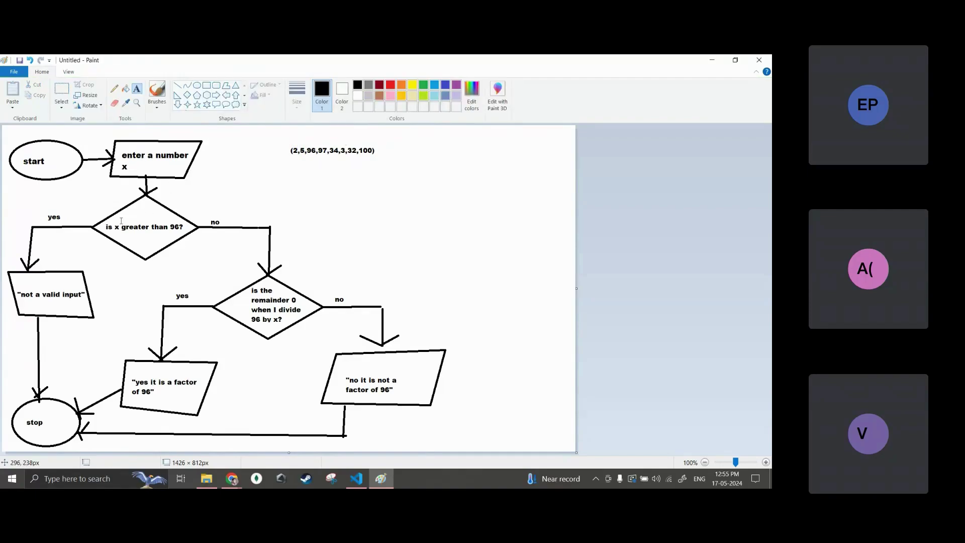
pyautogui.moveTo(106, 226); pyautogui.dragTo(196, 232)
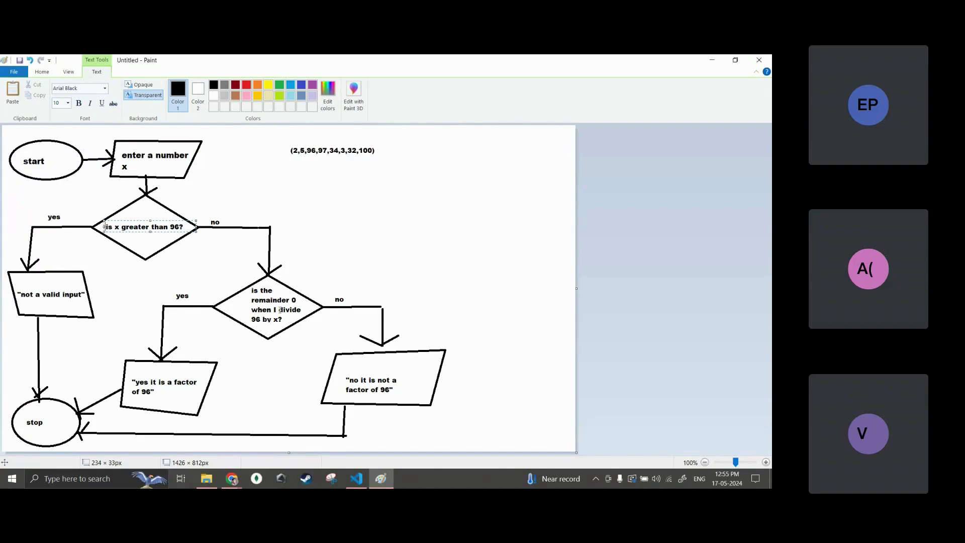
pyautogui.moveTo(272, 320); pyautogui.dragTo(281, 321)
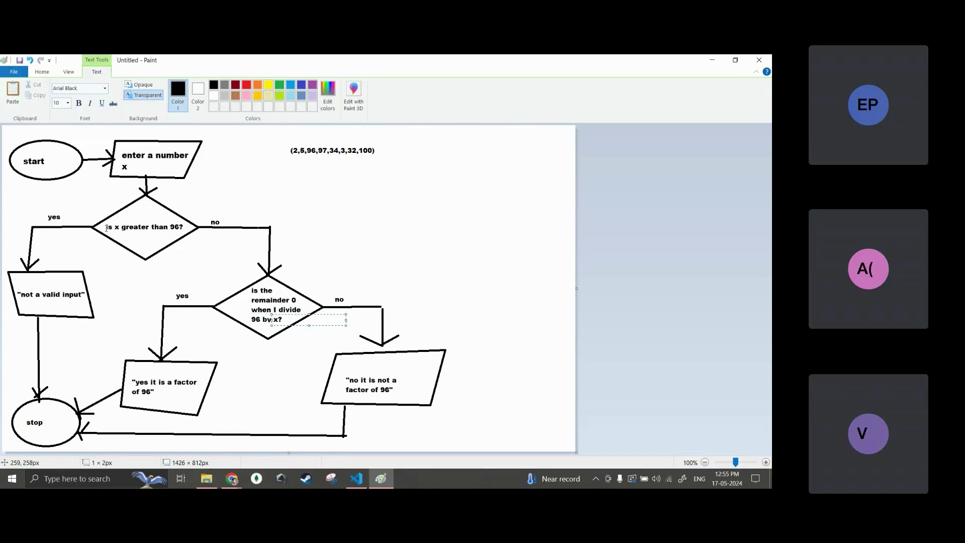
pyautogui.moveTo(106, 230); pyautogui.dragTo(204, 222)
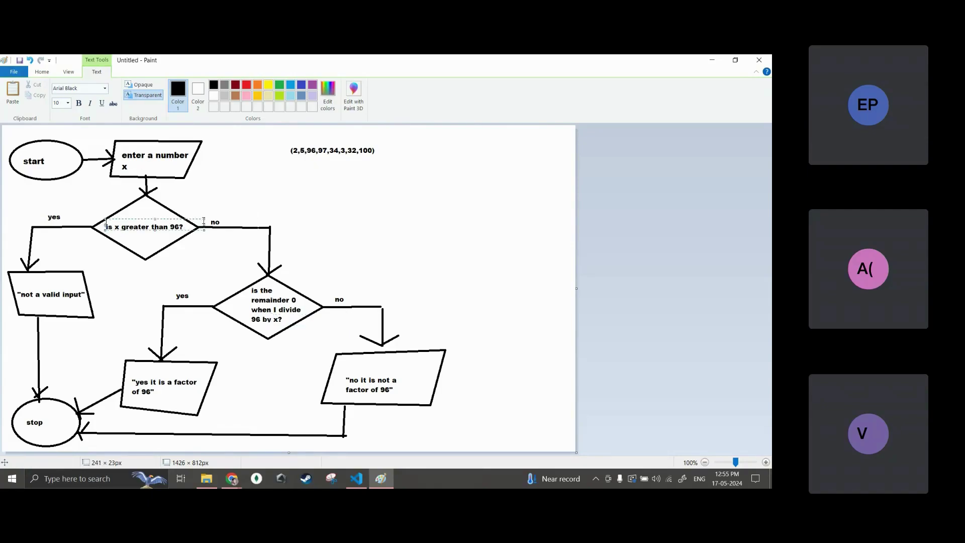
pyautogui.moveTo(251, 288); pyautogui.dragTo(304, 322)
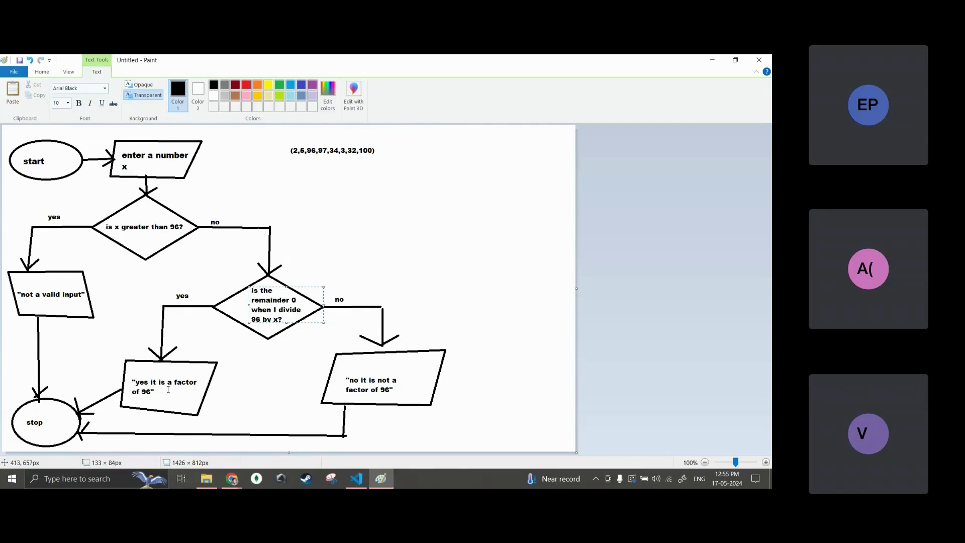
pyautogui.click(306, 149)
pyautogui.moveTo(305, 150); pyautogui.dragTo(318, 152)
pyautogui.click(101, 223)
pyautogui.moveTo(101, 222); pyautogui.dragTo(191, 234)
pyautogui.moveTo(251, 290); pyautogui.dragTo(298, 325)
pyautogui.click(130, 374)
pyautogui.moveTo(130, 375); pyautogui.dragTo(171, 401)
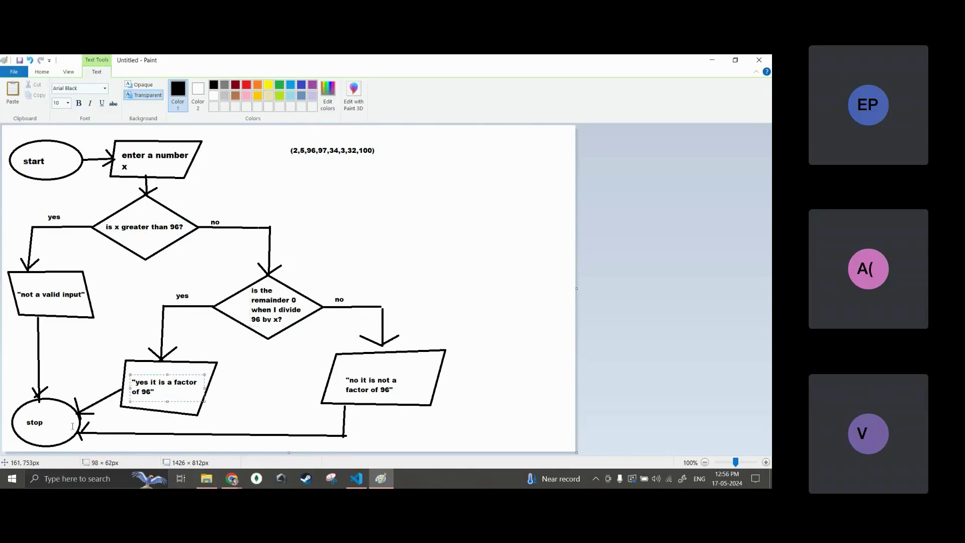
pyautogui.click(320, 152)
pyautogui.moveTo(320, 151); pyautogui.dragTo(331, 152)
pyautogui.click(98, 223)
pyautogui.moveTo(98, 223); pyautogui.dragTo(191, 233)
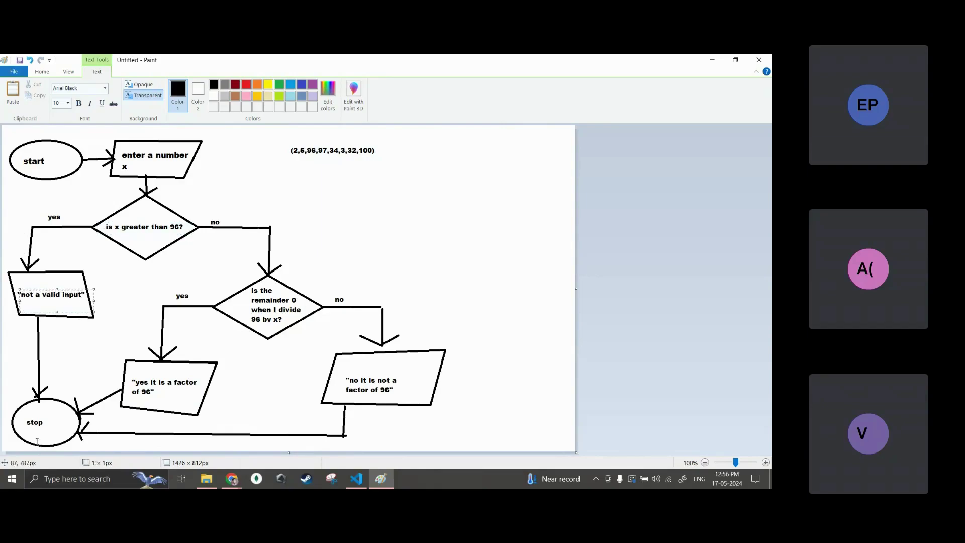
pyautogui.click(179, 217)
pyautogui.moveTo(330, 144); pyautogui.dragTo(404, 155)
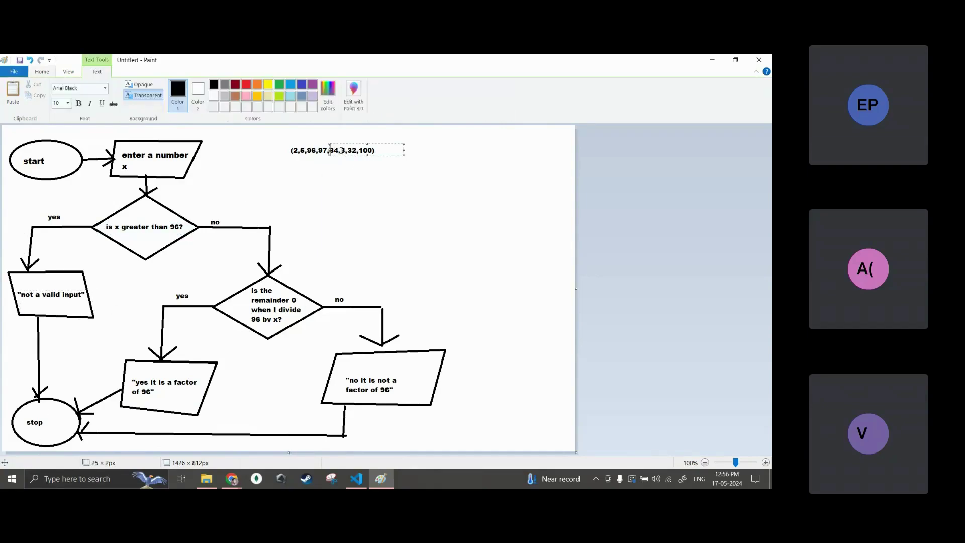
pyautogui.moveTo(101, 220); pyautogui.dragTo(191, 230)
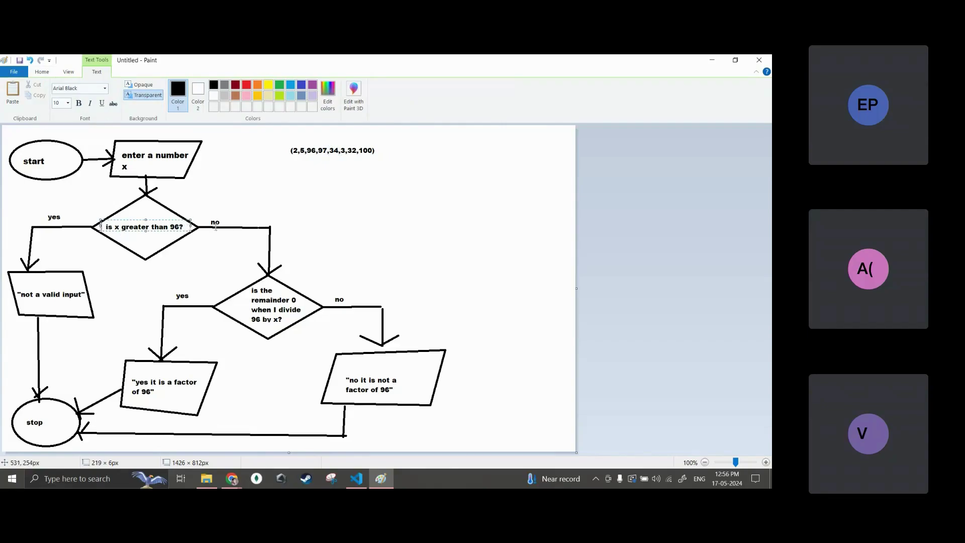
pyautogui.moveTo(251, 288); pyautogui.dragTo(301, 325)
pyautogui.moveTo(300, 325); pyautogui.dragTo(301, 325)
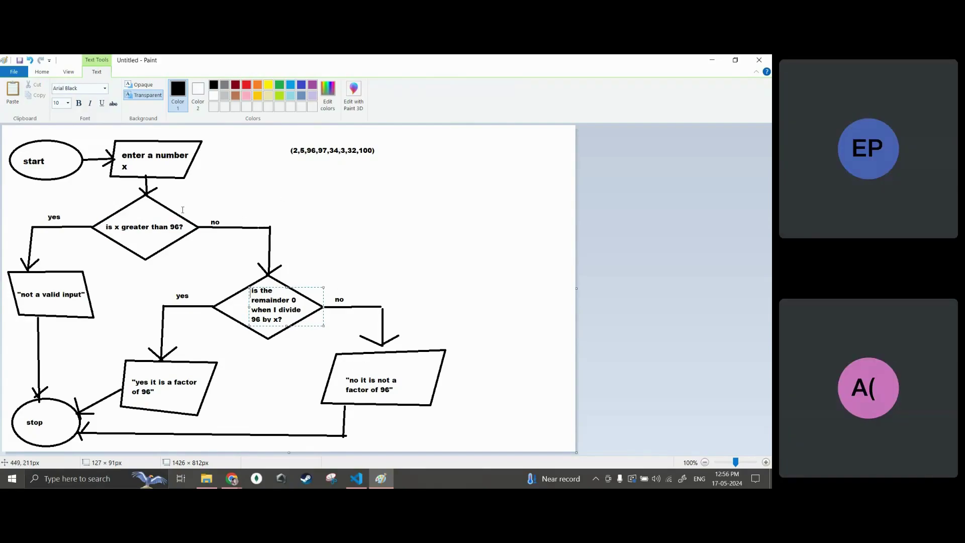
pyautogui.moveTo(100, 223); pyautogui.dragTo(192, 234)
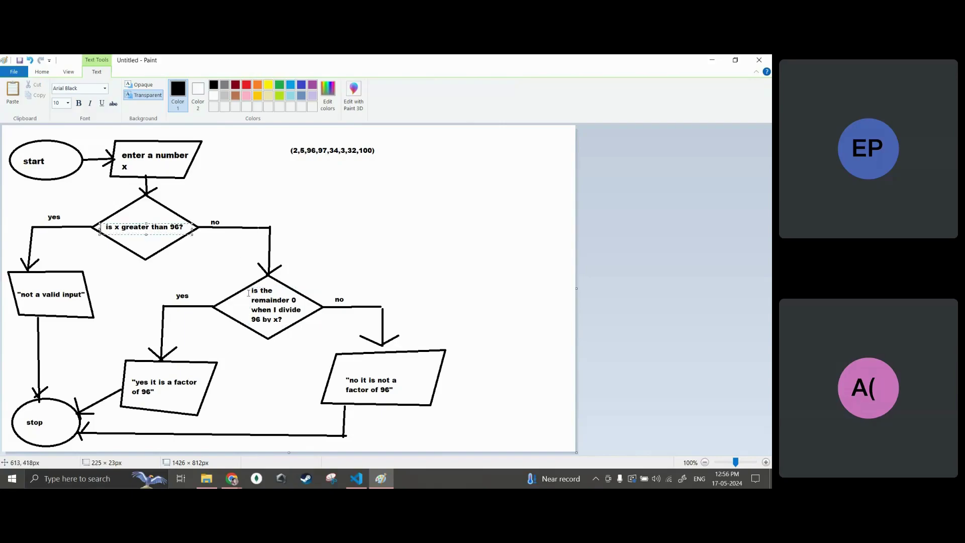
pyautogui.moveTo(248, 294); pyautogui.dragTo(290, 335)
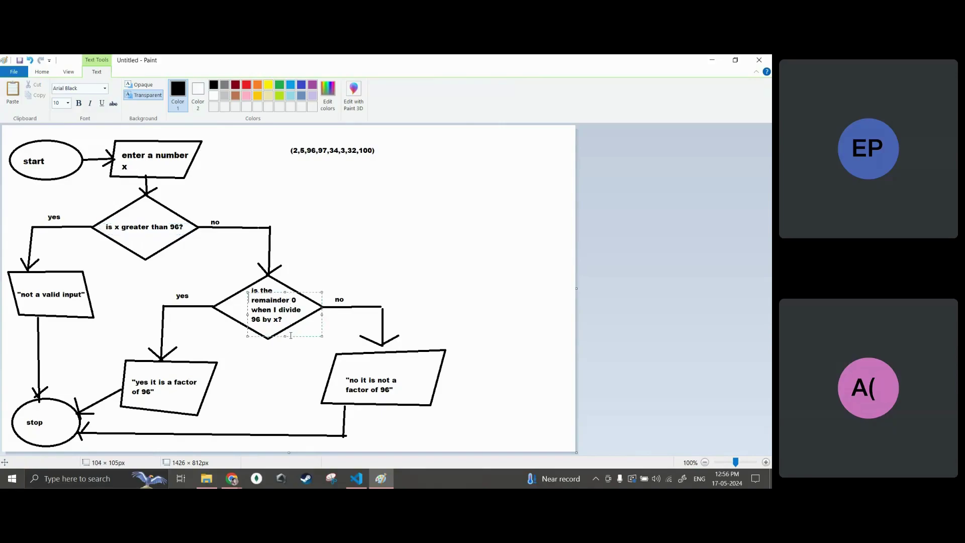
pyautogui.moveTo(130, 386); pyautogui.dragTo(205, 404)
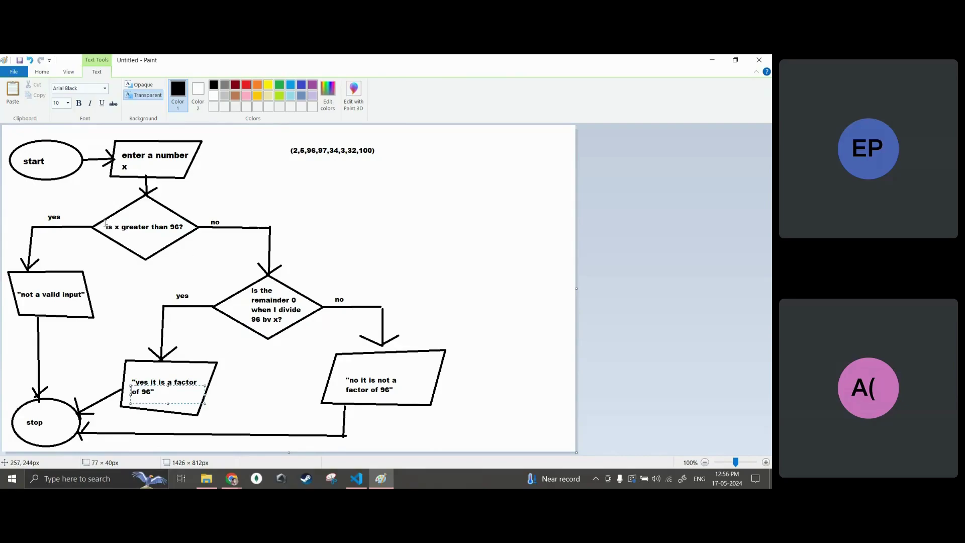
pyautogui.moveTo(105, 224); pyautogui.dragTo(183, 231)
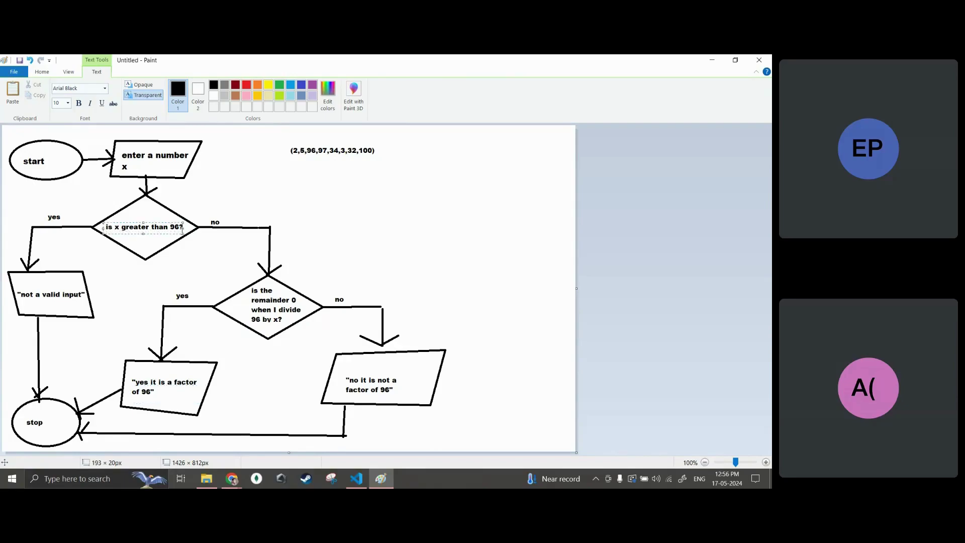
pyautogui.moveTo(247, 288); pyautogui.dragTo(321, 326)
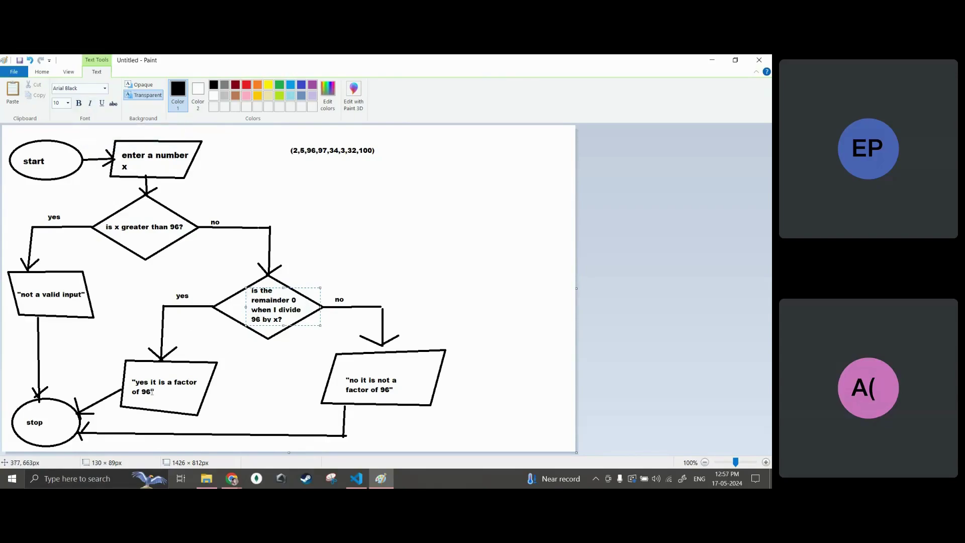
pyautogui.click(127, 382)
pyautogui.moveTo(96, 226); pyautogui.dragTo(189, 237)
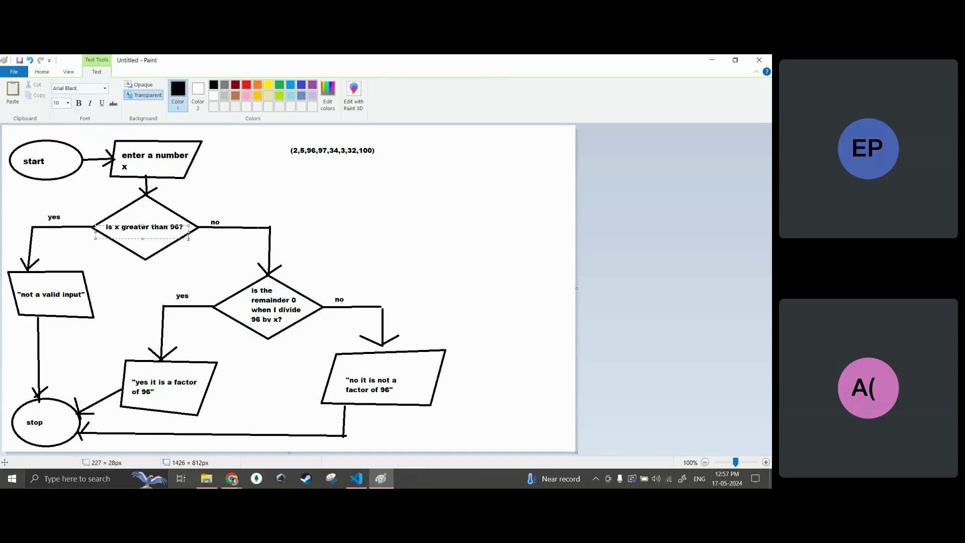
pyautogui.moveTo(17, 288); pyautogui.dragTo(88, 304)
pyautogui.click(46, 429)
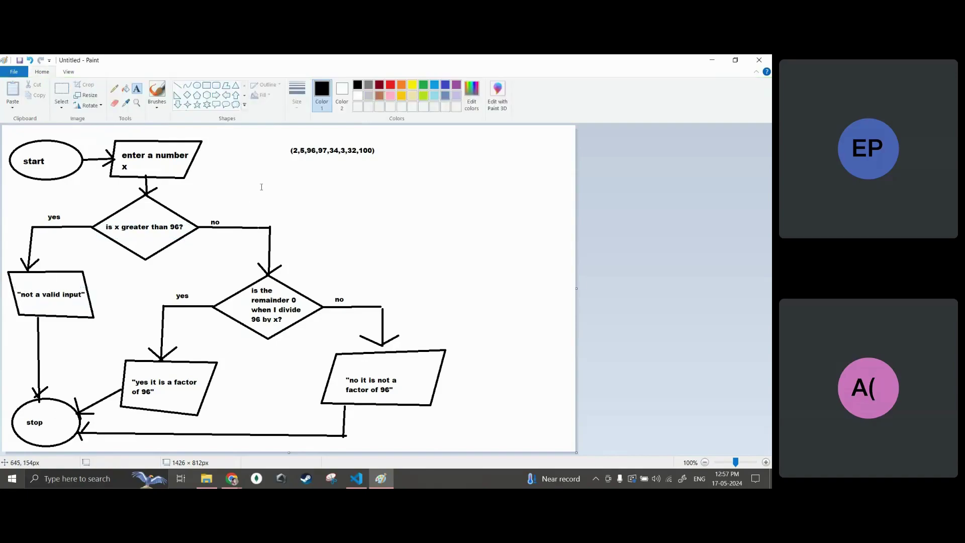
pyautogui.moveTo(275, 148); pyautogui.dragTo(410, 159)
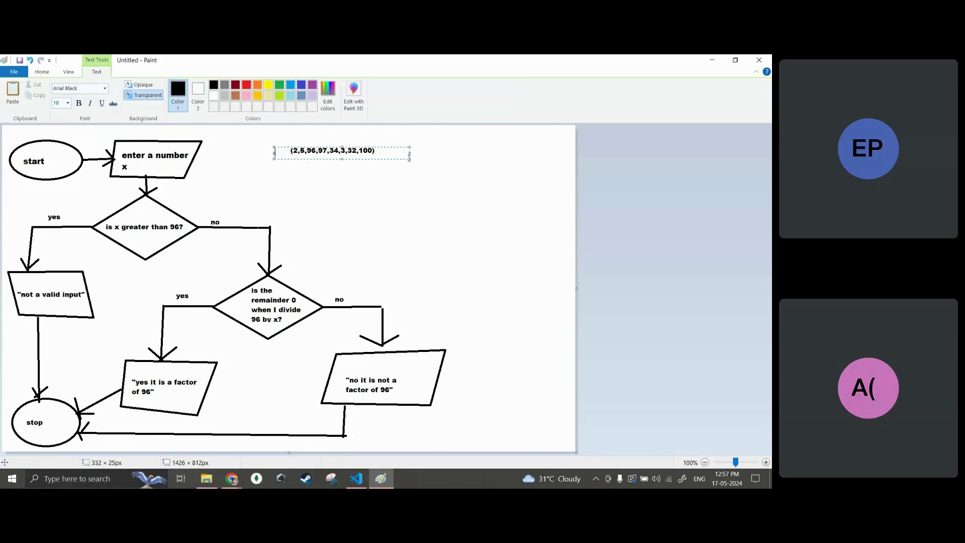
# Step: Switch to the Edupoly assignments page in Chrome and select task 25 about negative, positive or zero
pyautogui.click(229, 482)
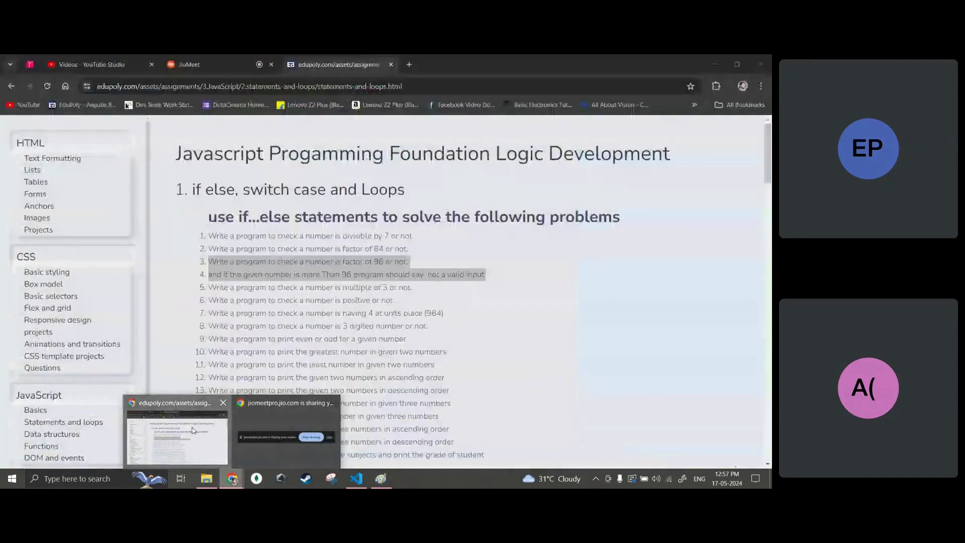
pyautogui.click(194, 431)
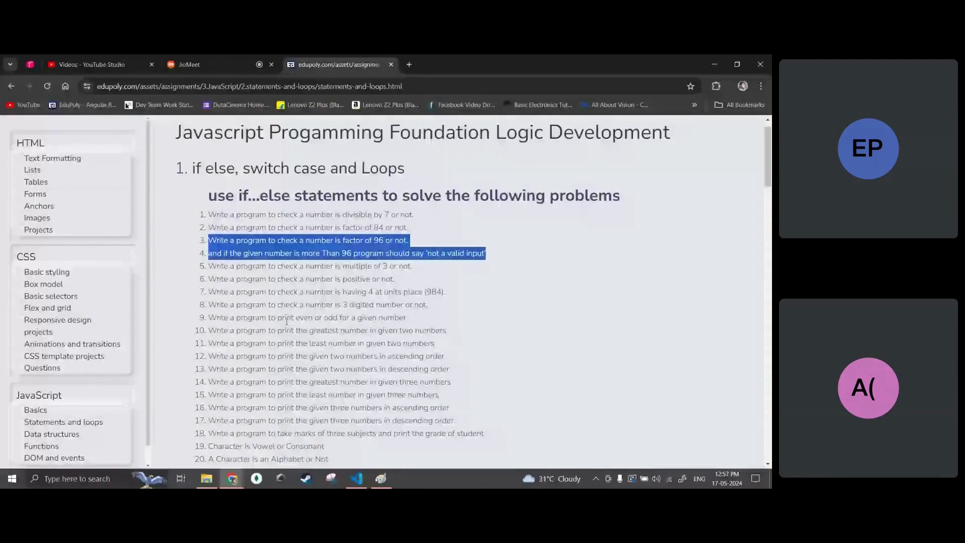
pyautogui.scroll(-2, 287, 321)
pyautogui.scroll(-3, 287, 322)
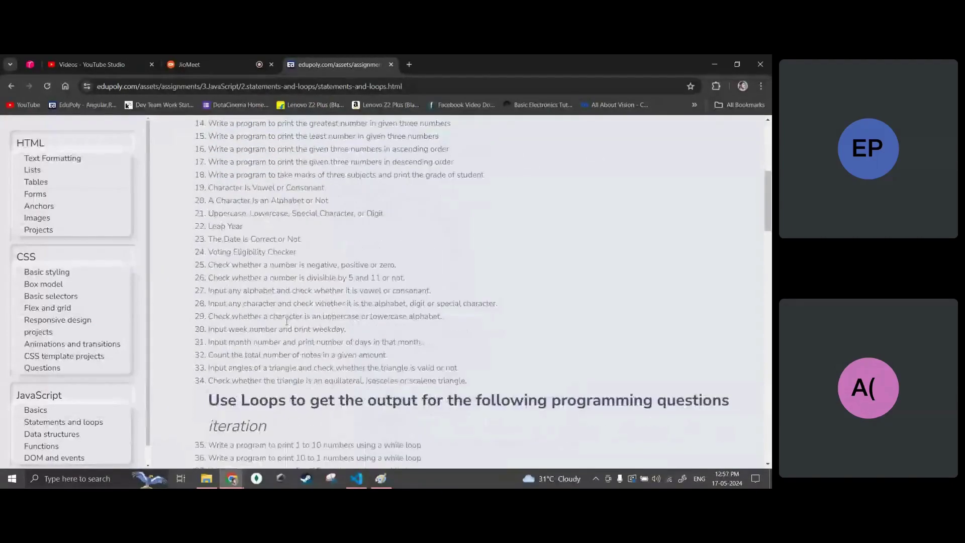
pyautogui.scroll(-1, 287, 322)
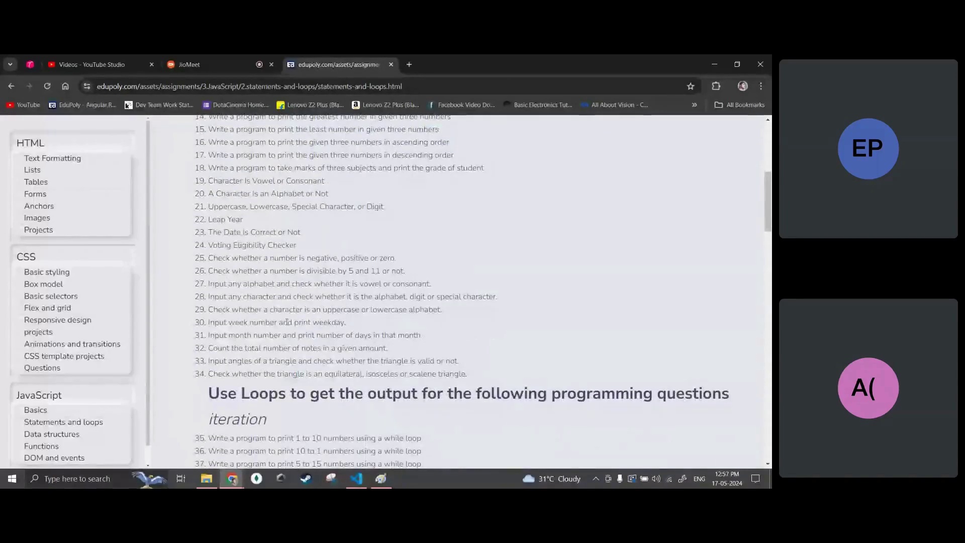
pyautogui.scroll(1, 288, 321)
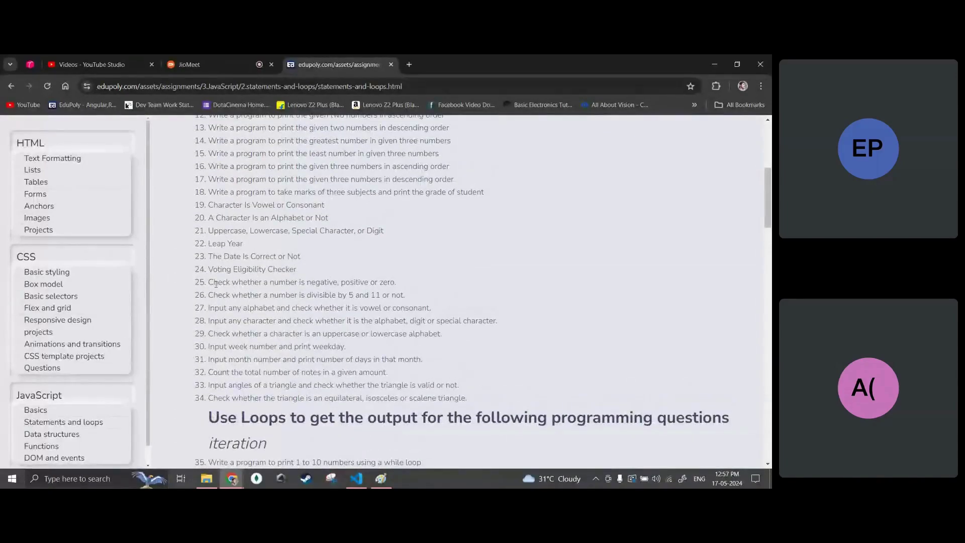
pyautogui.moveTo(210, 283); pyautogui.dragTo(402, 285)
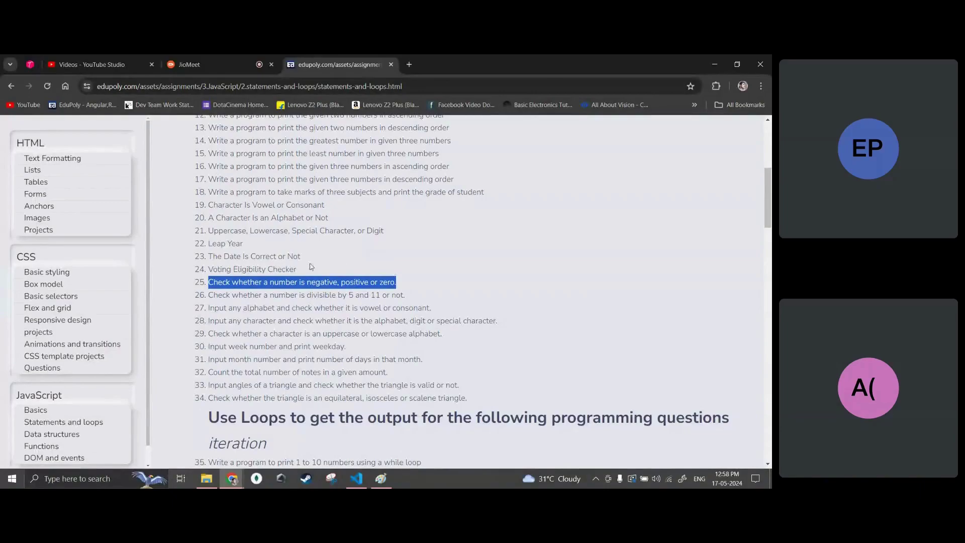
# Step: Return from Paint to the assignments, select tasks 25 and 26, then go to the JioMeet tab
pyautogui.click(382, 479)
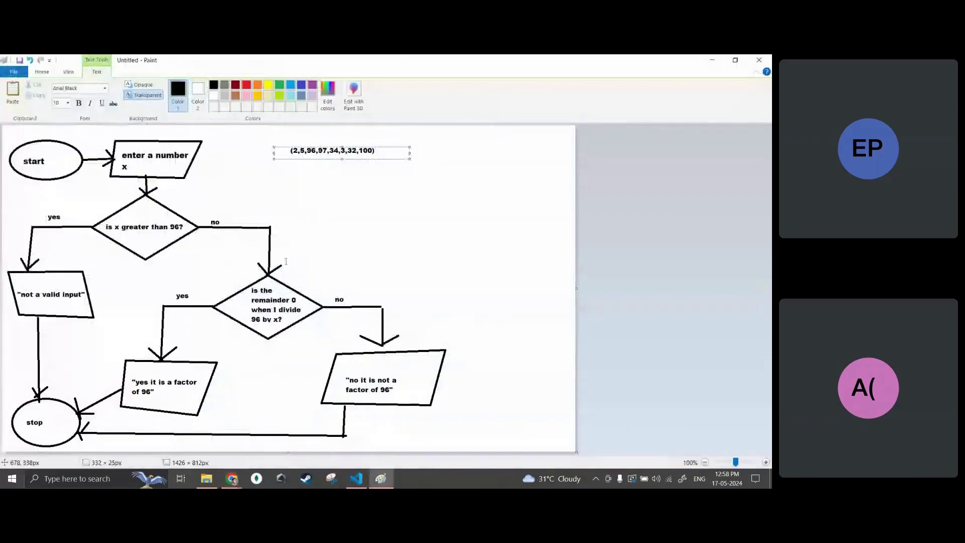
pyautogui.hotkey('alt', 'Tab')
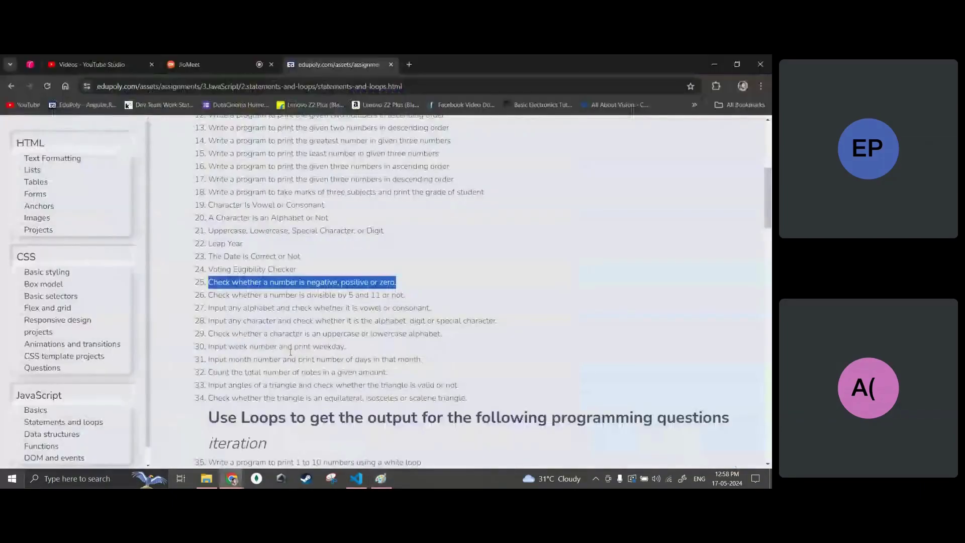
pyautogui.click(231, 283)
pyautogui.moveTo(210, 283); pyautogui.dragTo(420, 294)
pyautogui.click(231, 58)
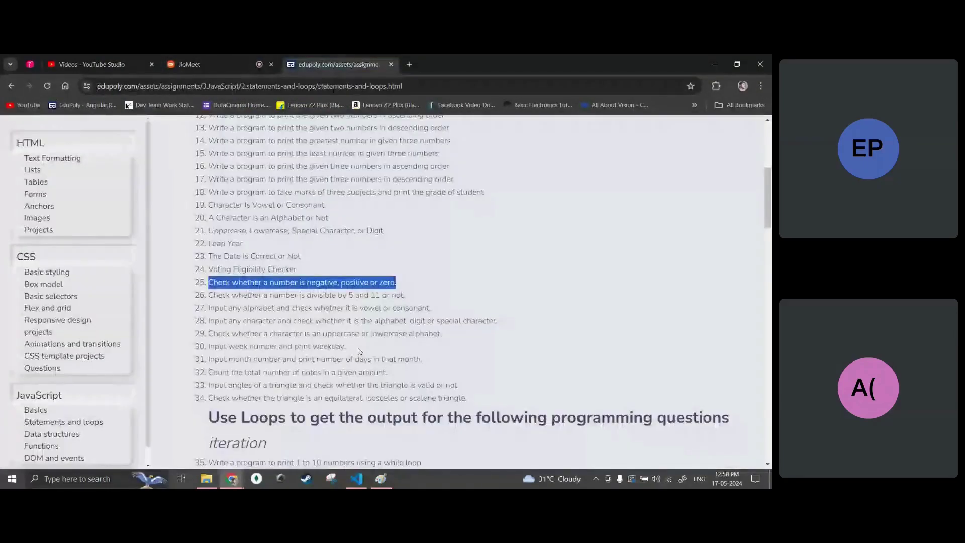
pyautogui.click(407, 292)
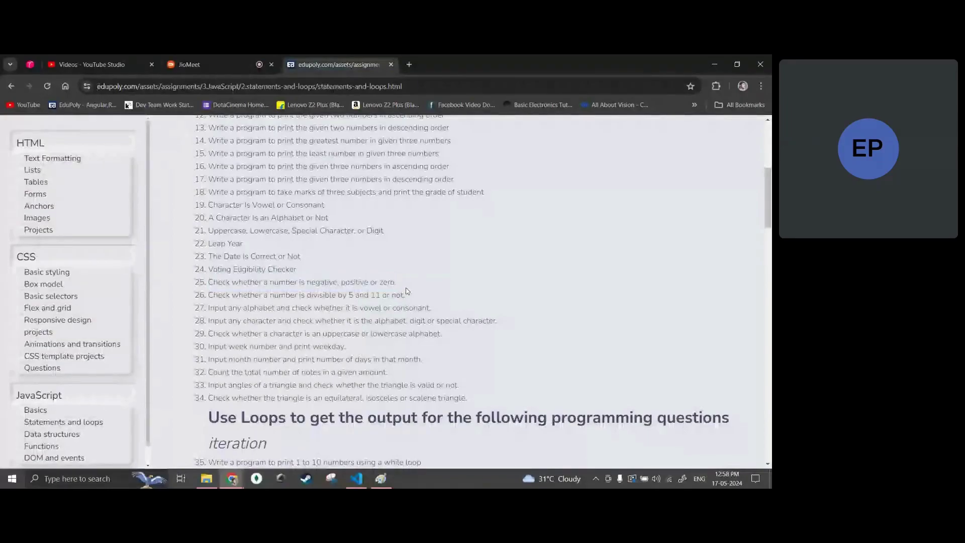
pyautogui.click(224, 59)
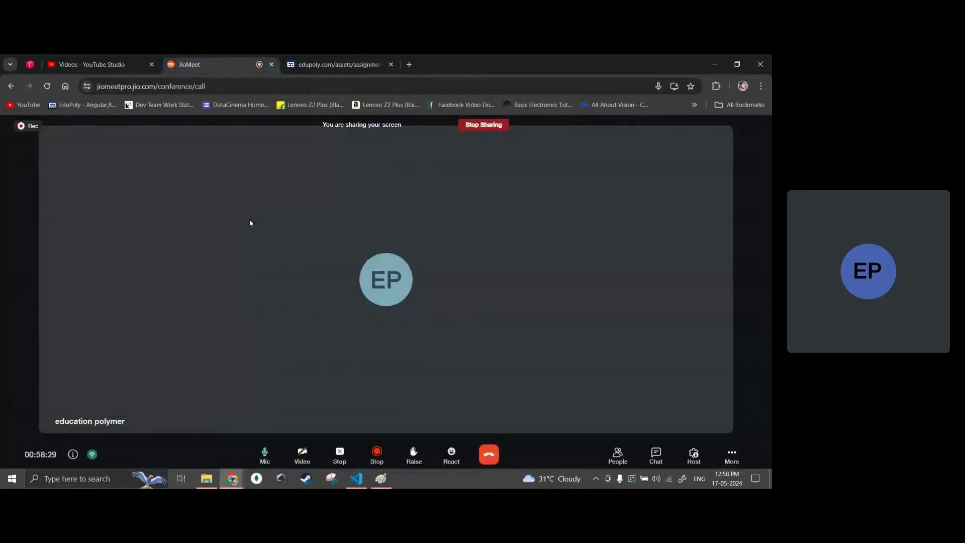